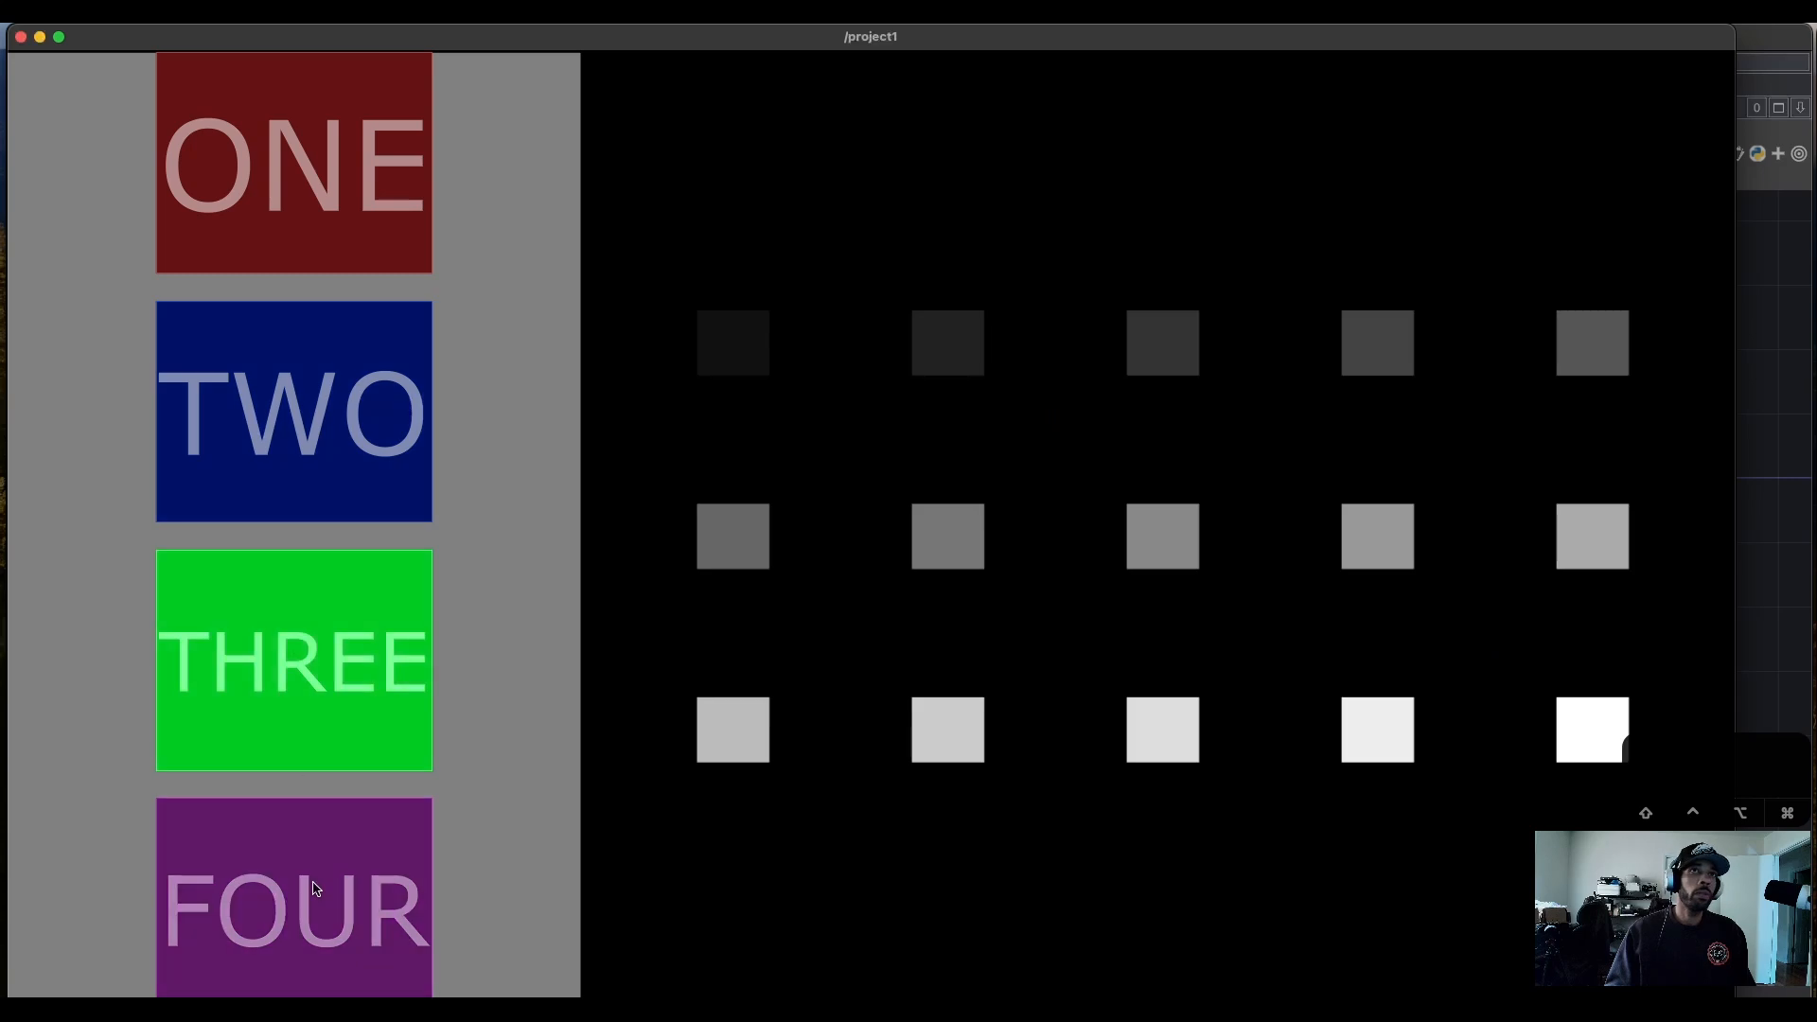
# Cycle repeatedly through the buttons ONE, TWO, THREE and FOUR to test switching the displayed image.
pyautogui.click(325, 662)
pyautogui.click(316, 426)
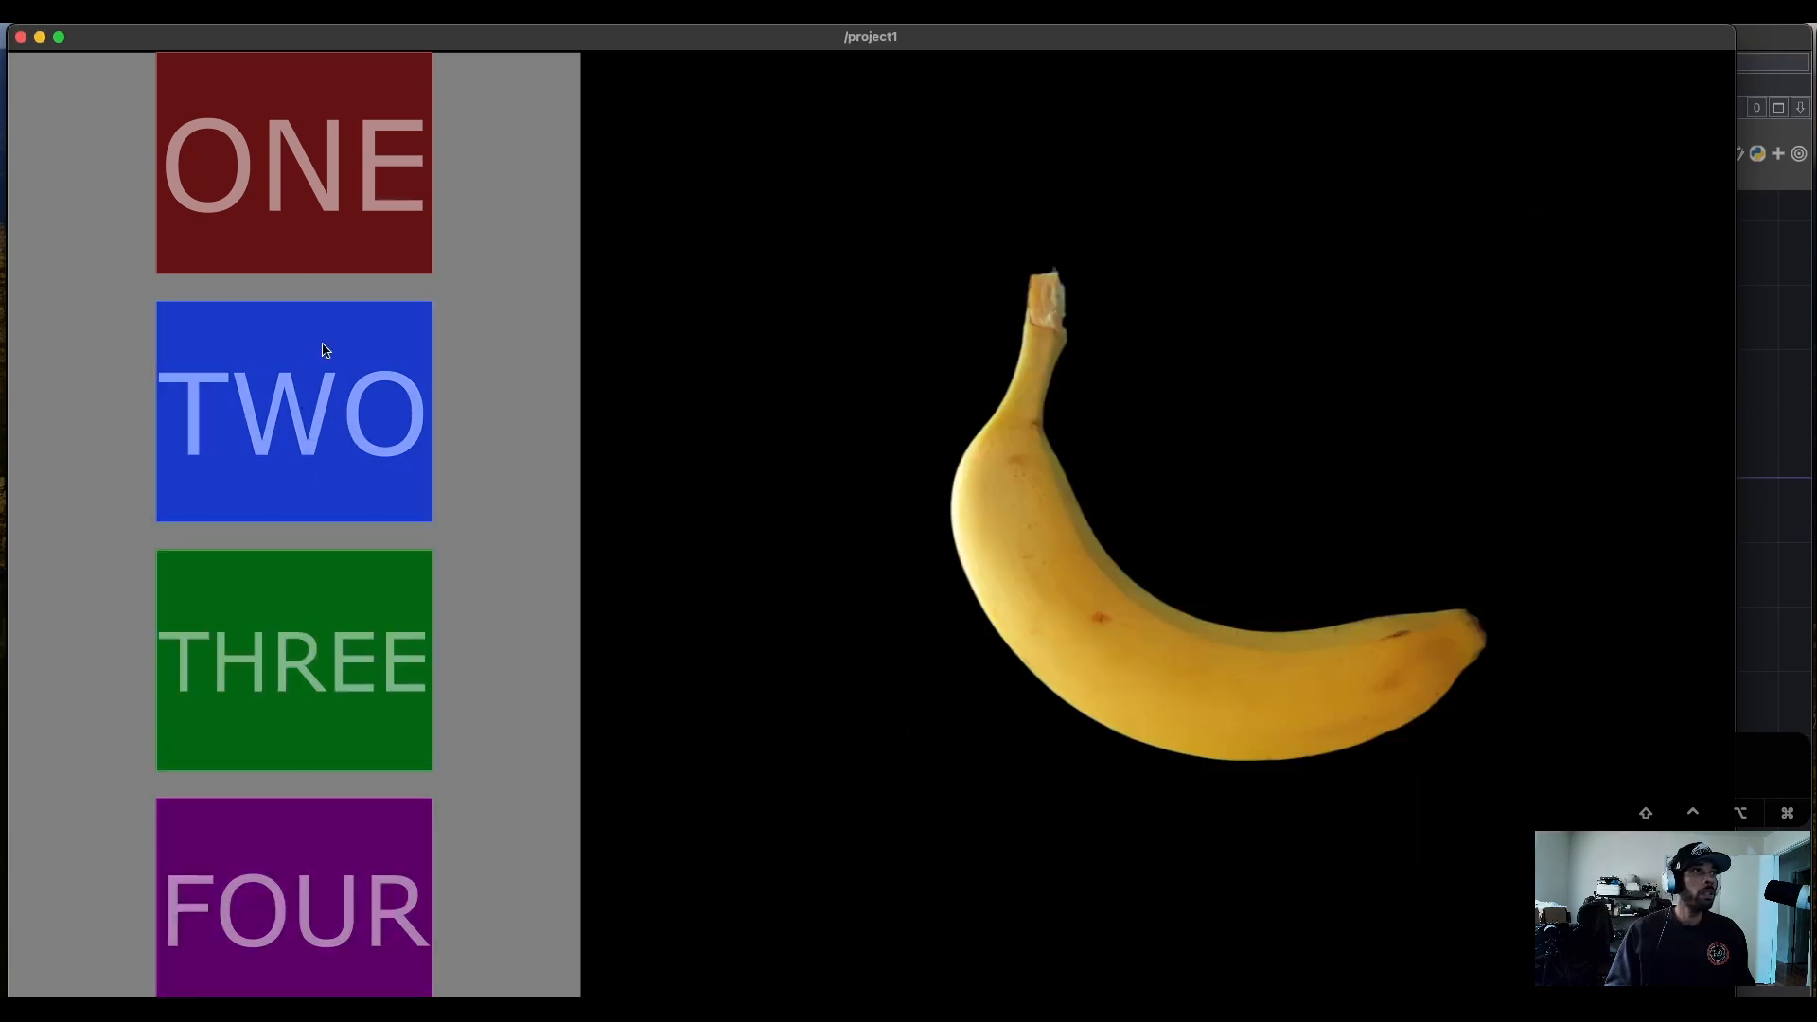
pyautogui.click(305, 202)
pyautogui.click(331, 416)
pyautogui.click(357, 580)
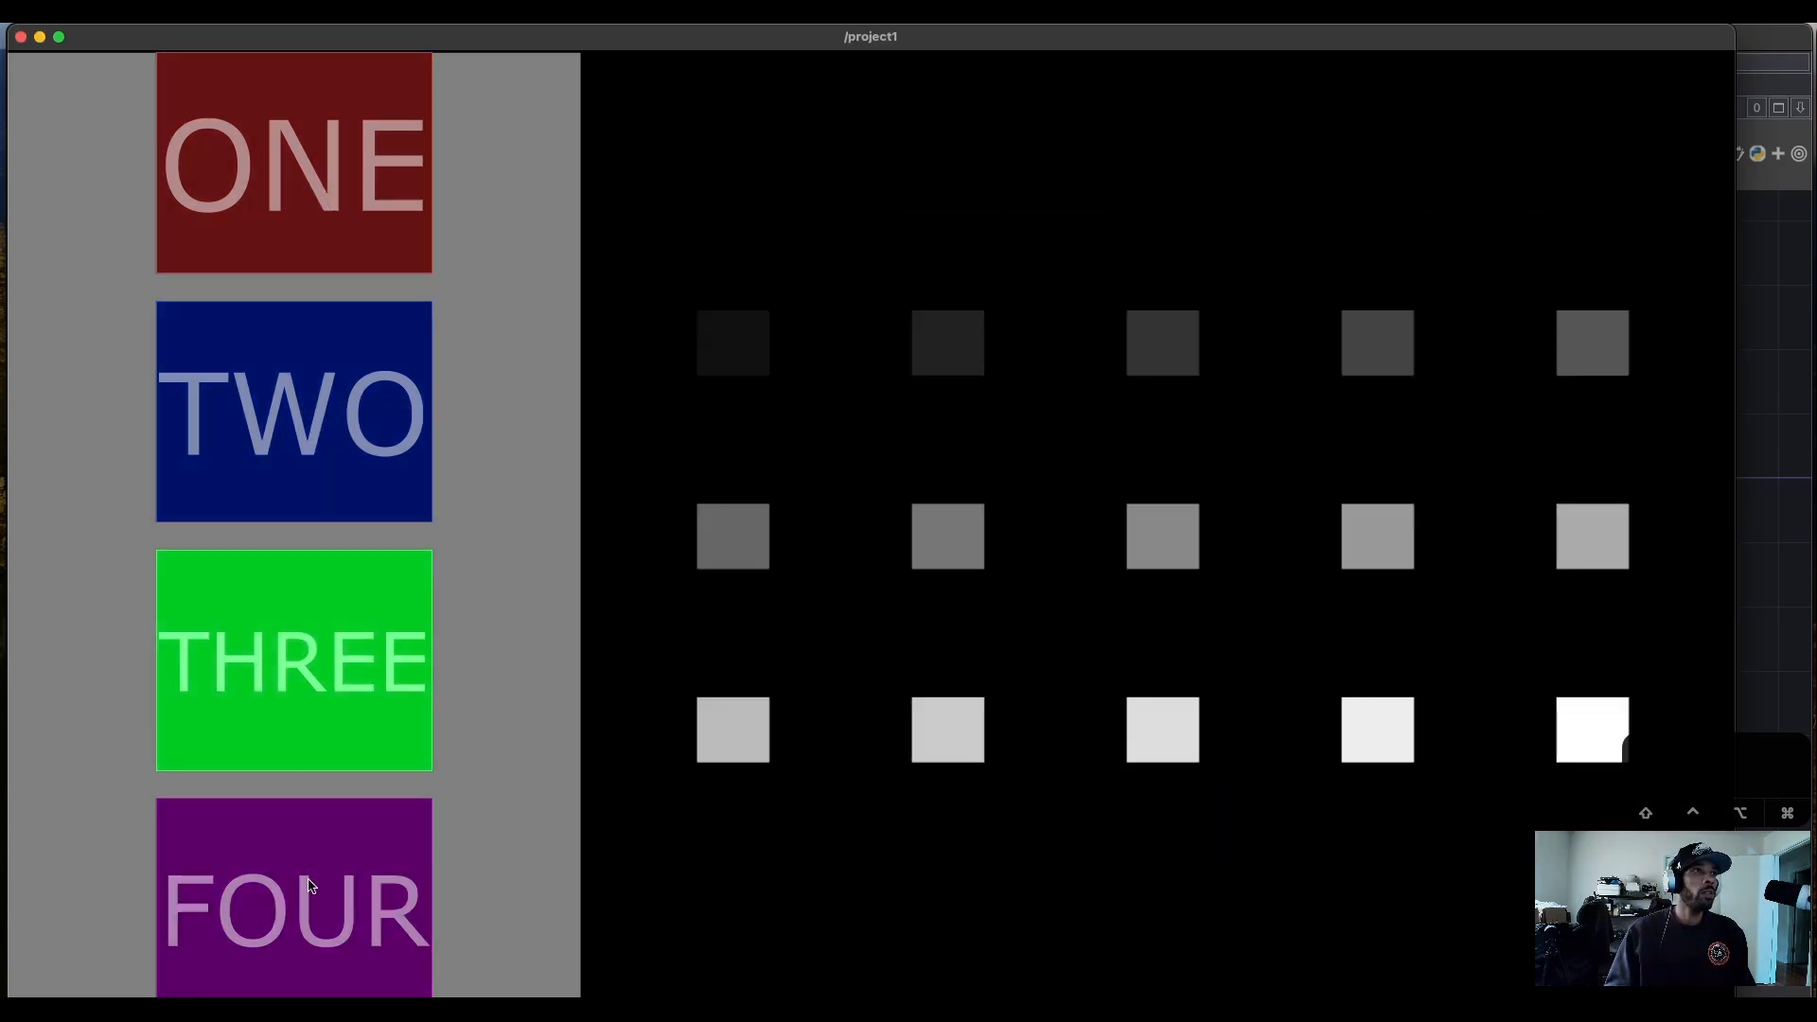
pyautogui.click(312, 910)
pyautogui.click(291, 662)
pyautogui.click(298, 416)
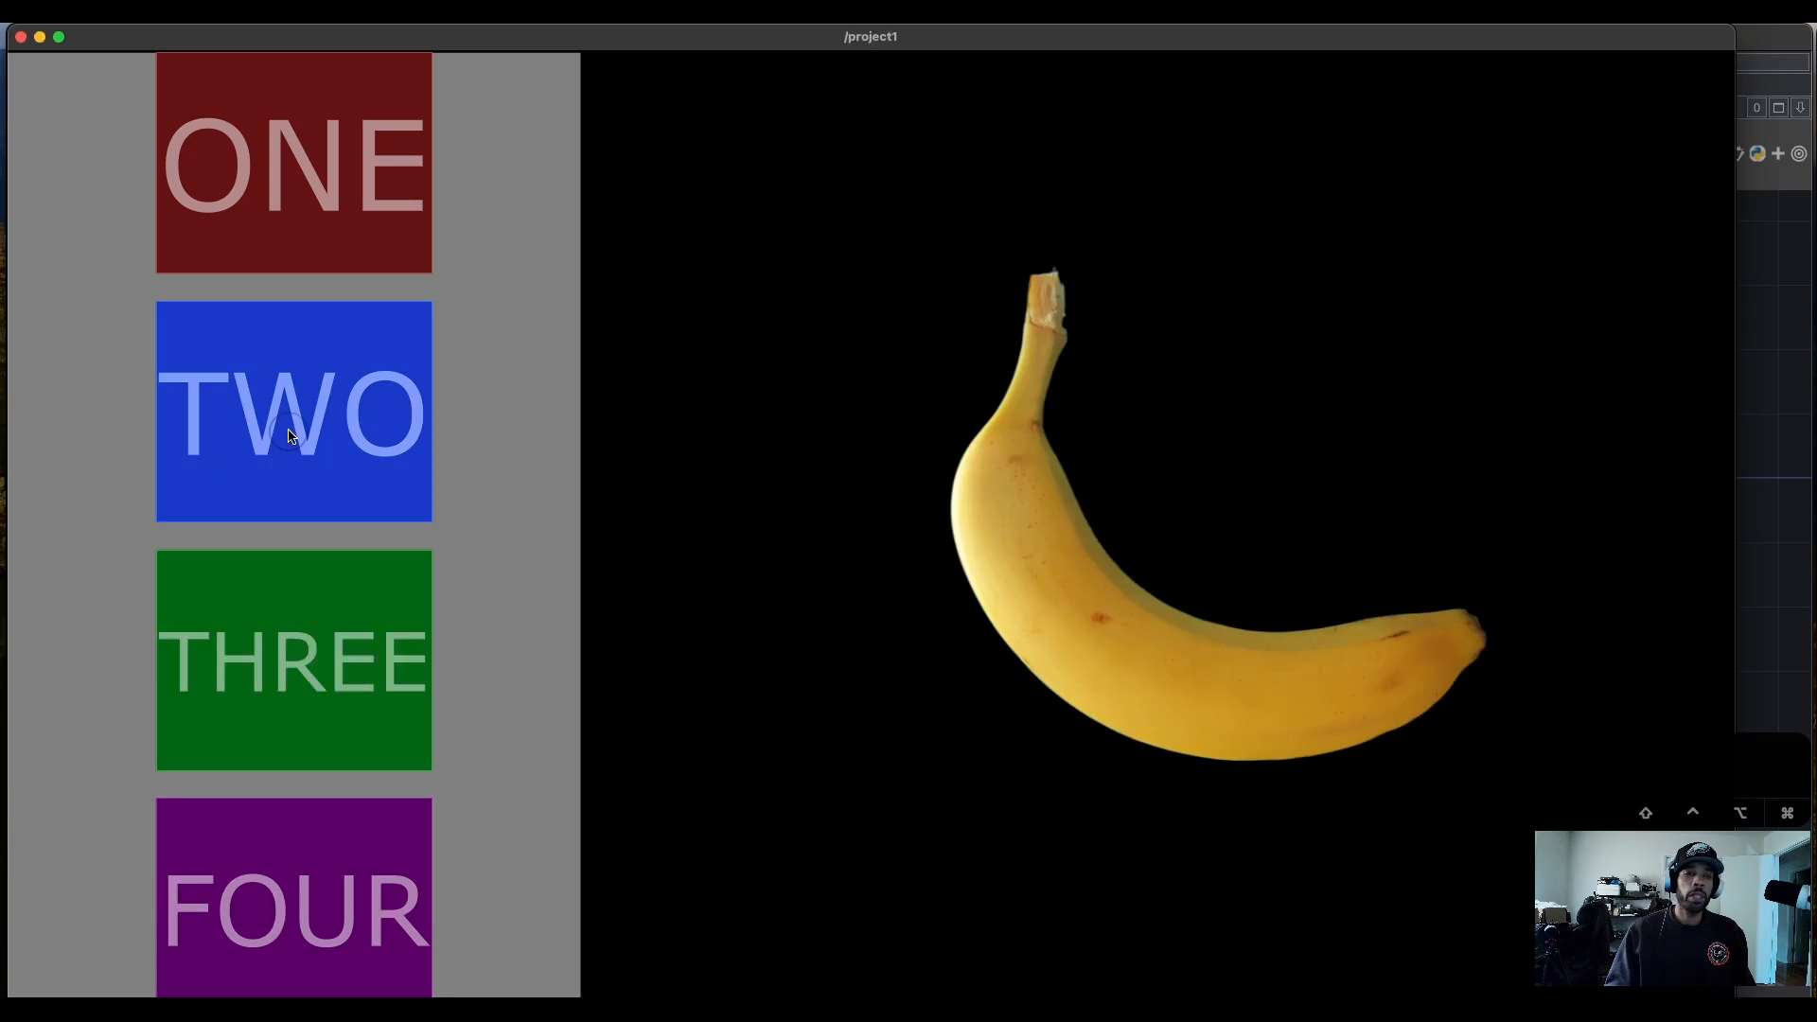
pyautogui.click(286, 227)
pyautogui.click(310, 419)
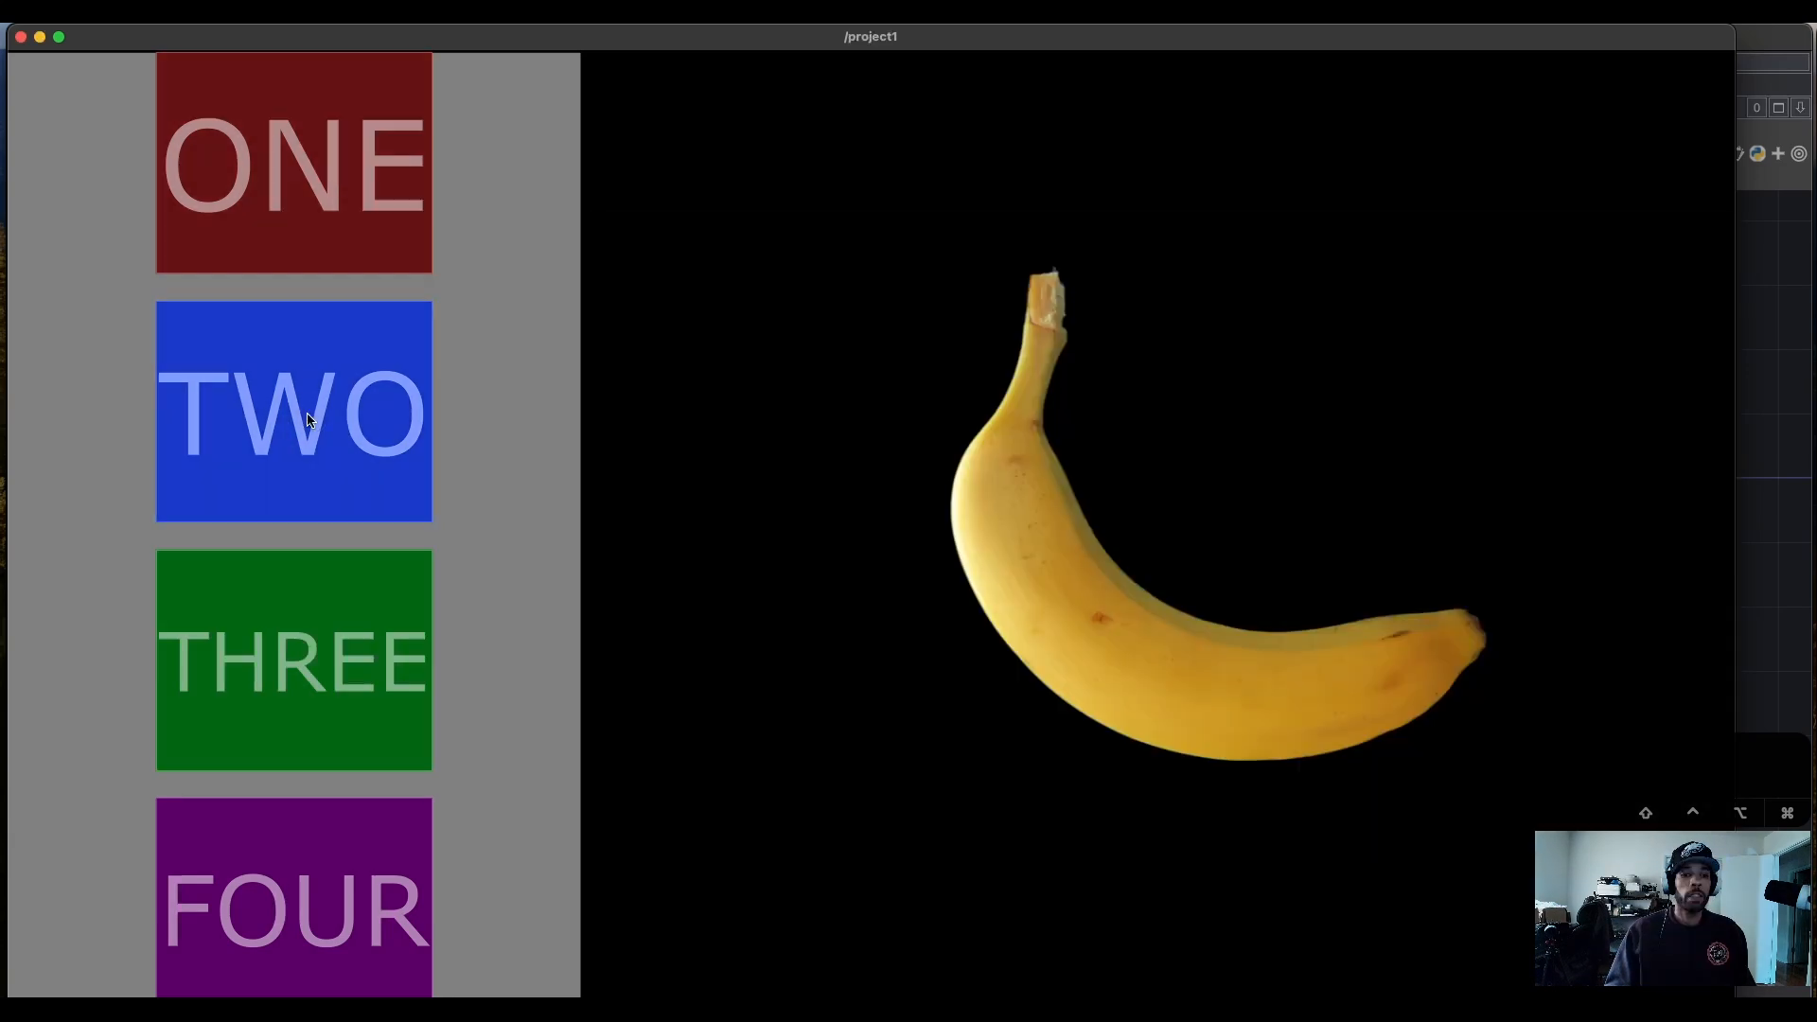
pyautogui.click(308, 609)
pyautogui.click(316, 828)
pyautogui.click(284, 743)
pyautogui.click(228, 380)
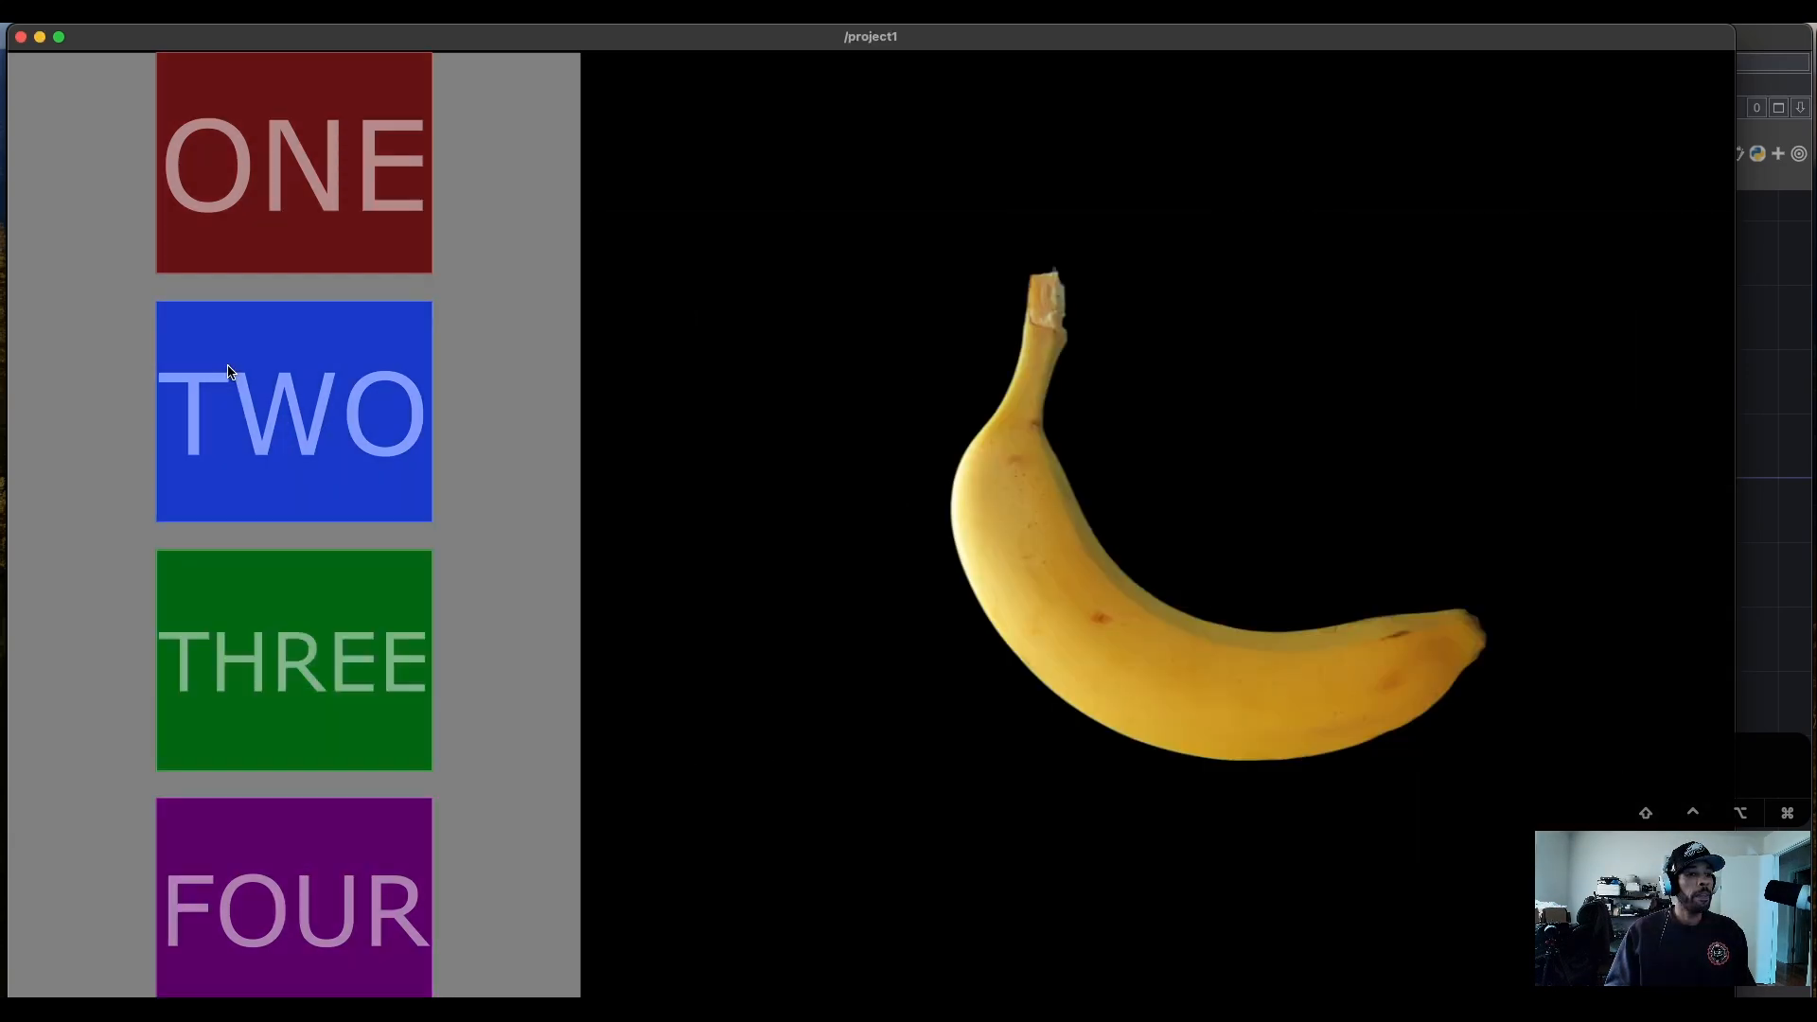
pyautogui.click(288, 203)
pyautogui.click(328, 440)
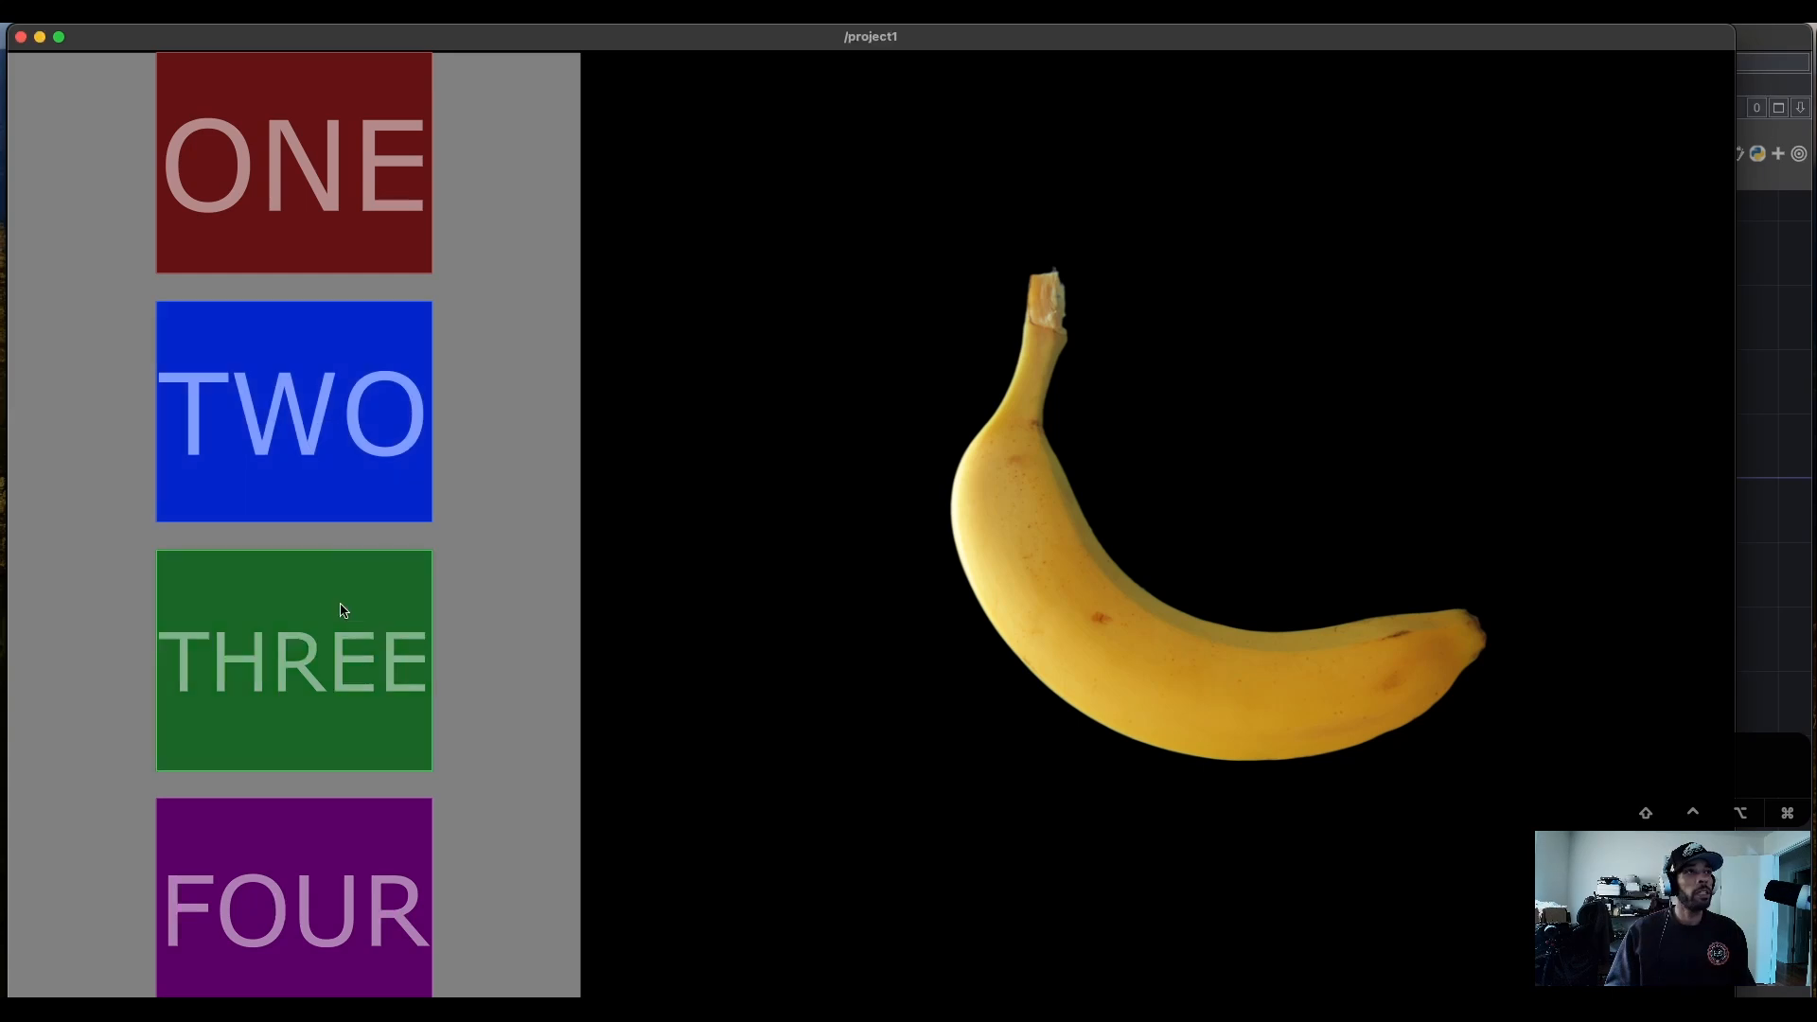
pyautogui.click(345, 643)
pyautogui.click(348, 866)
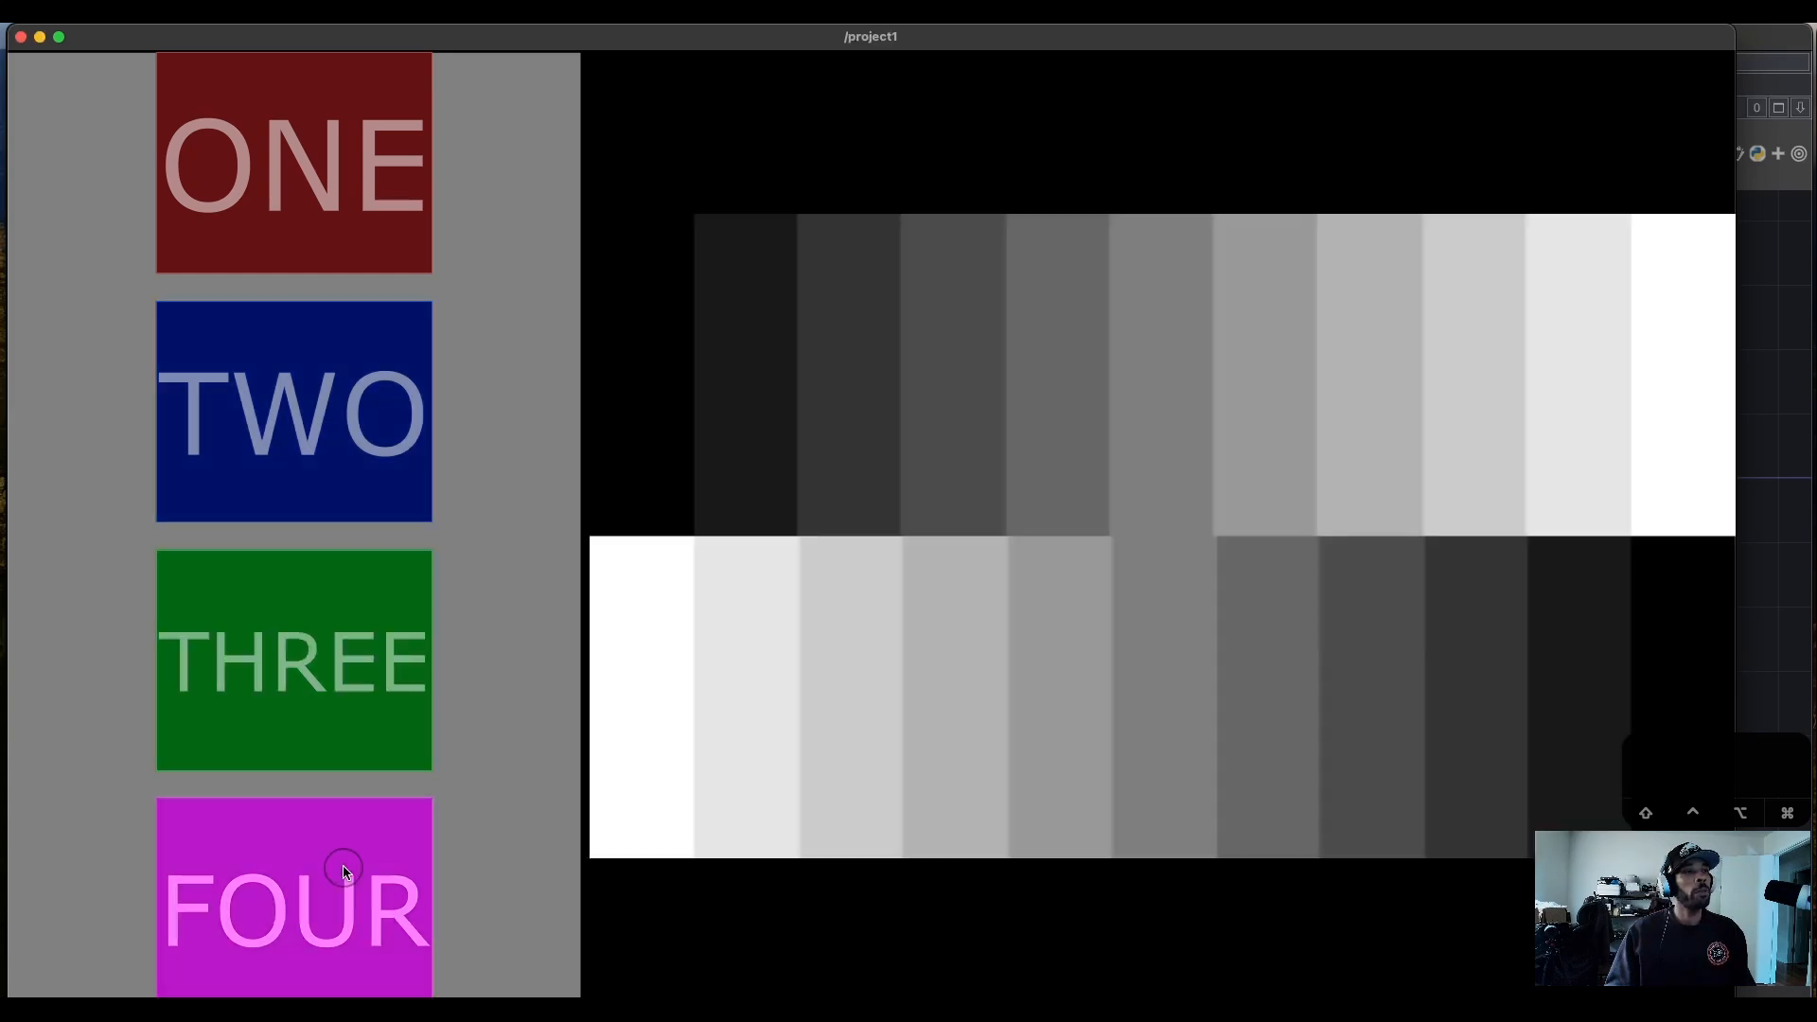
pyautogui.click(328, 712)
pyautogui.click(318, 497)
pyautogui.click(316, 229)
pyautogui.click(318, 407)
pyautogui.click(331, 620)
pyautogui.click(293, 837)
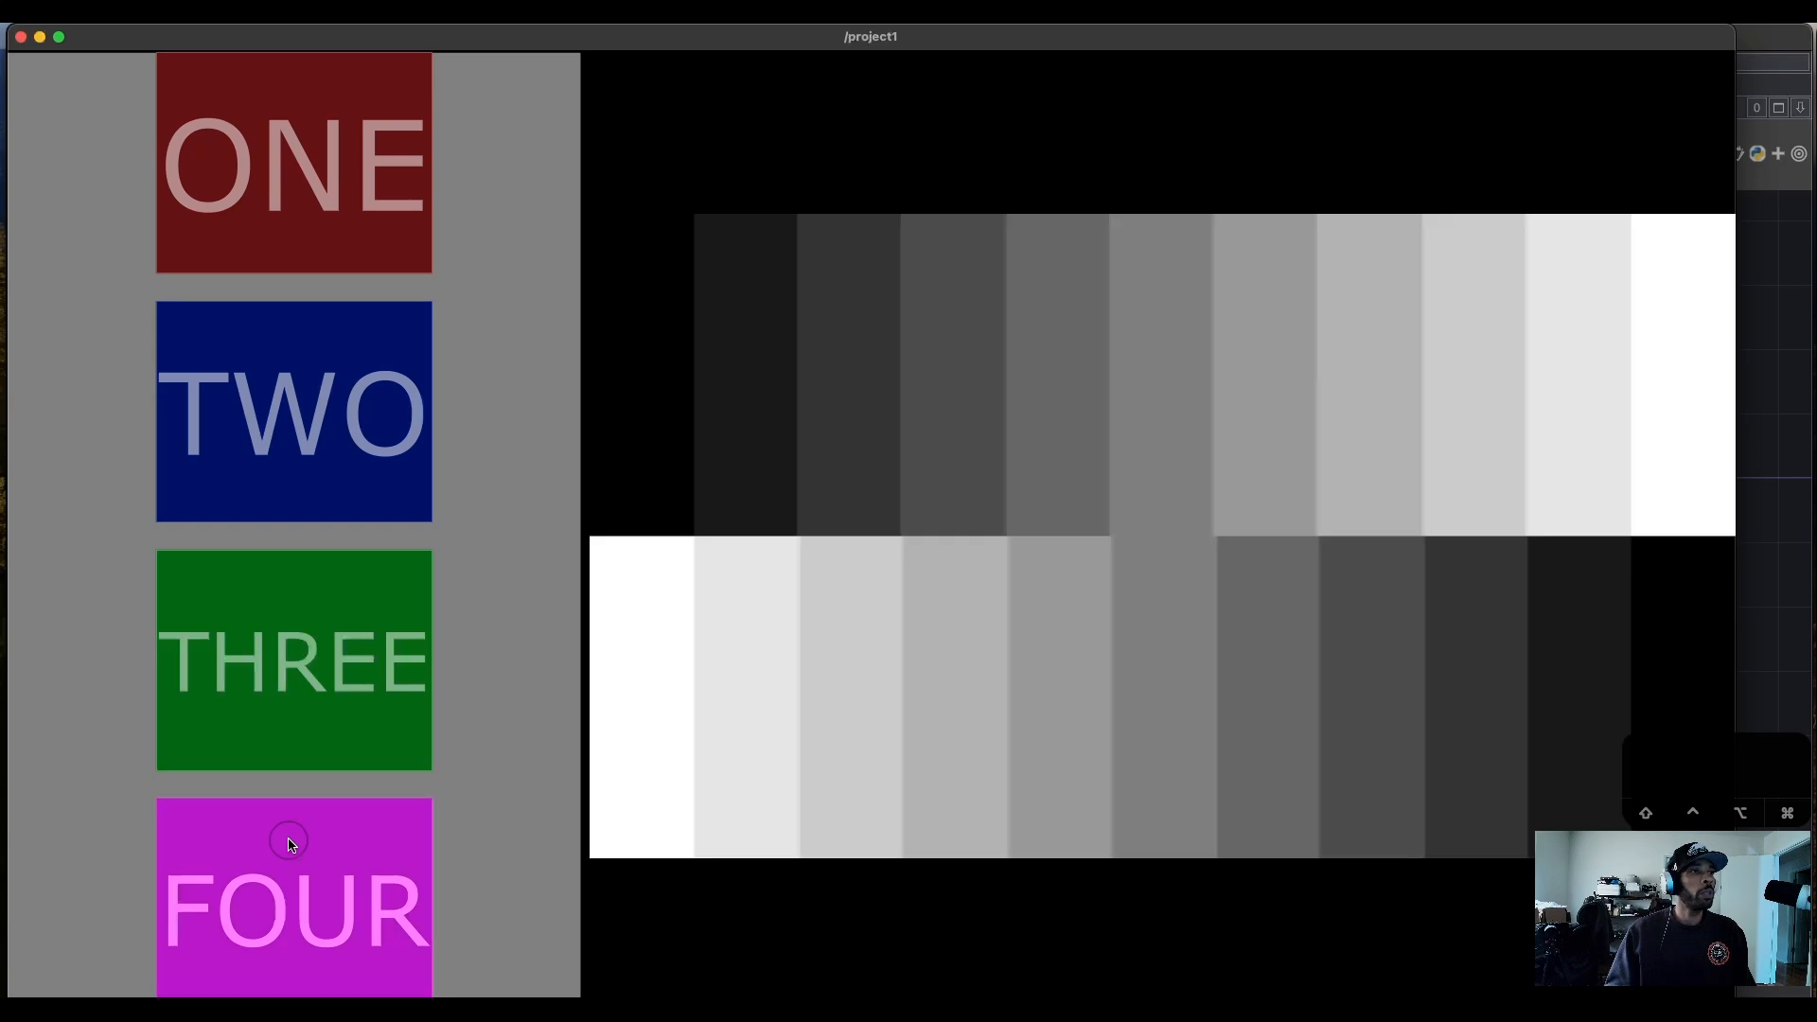
pyautogui.click(270, 691)
pyautogui.click(288, 402)
pyautogui.click(257, 189)
pyautogui.click(290, 381)
pyautogui.click(303, 663)
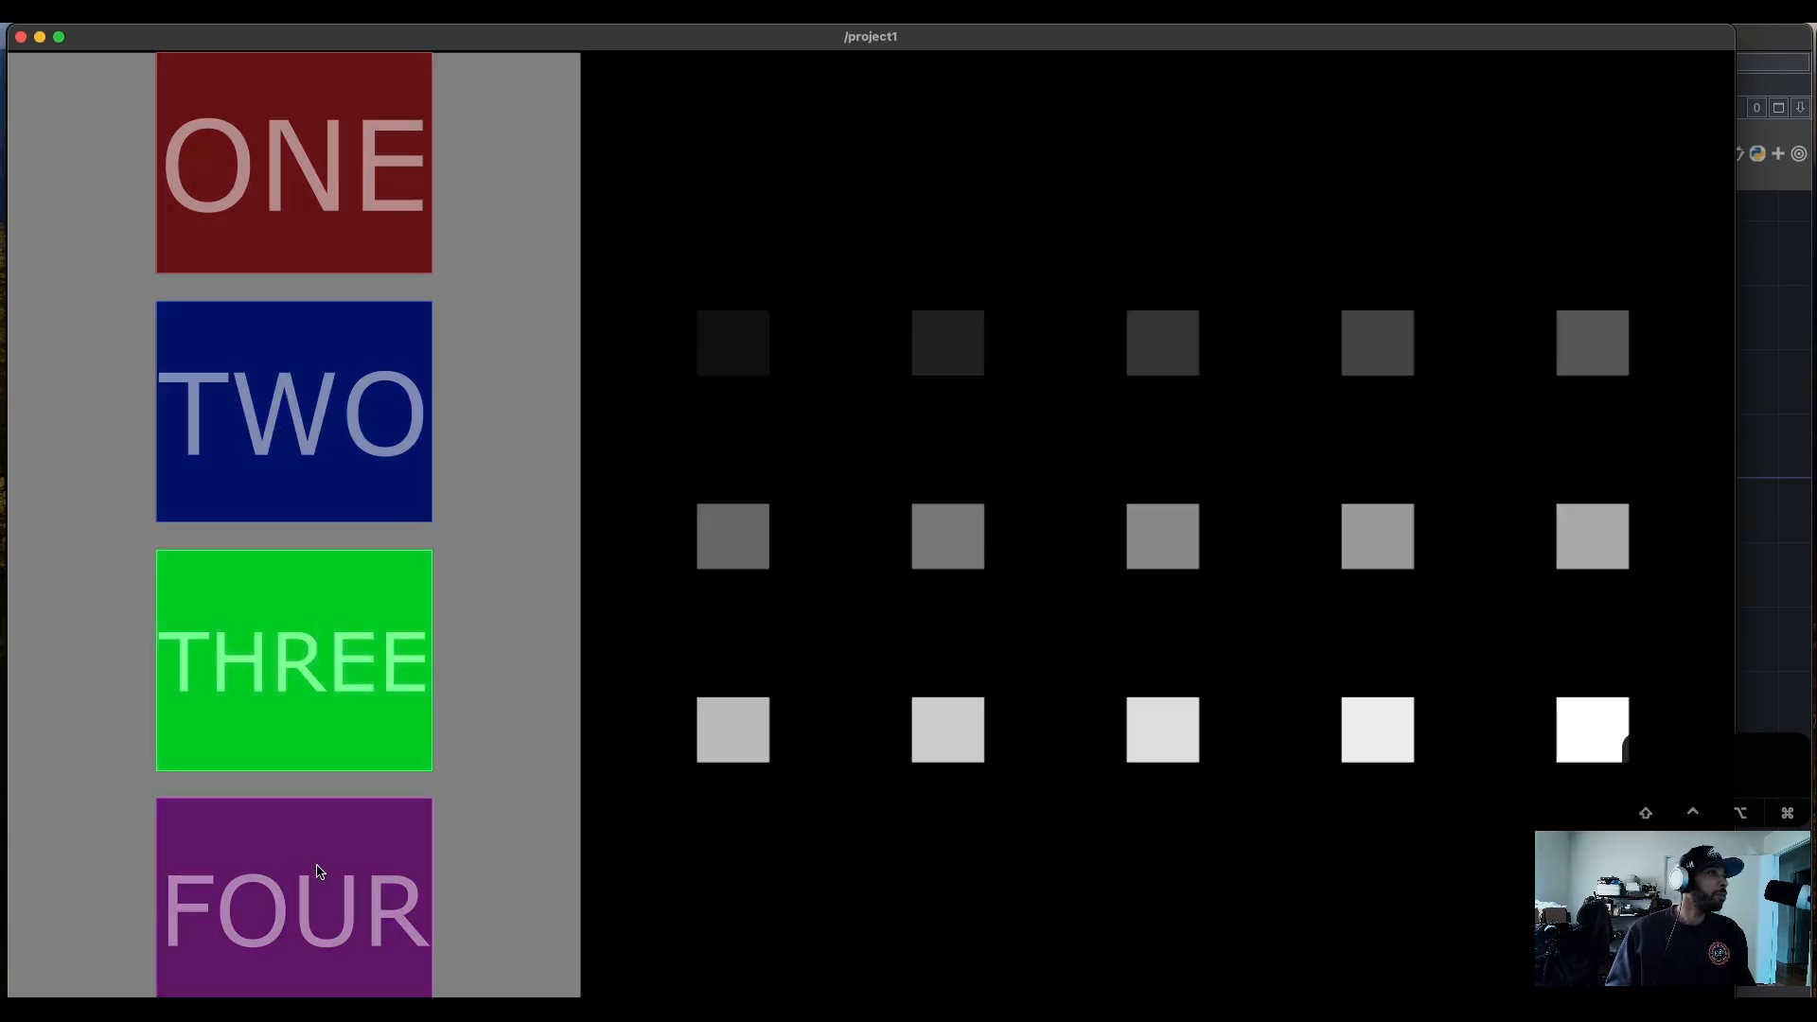
pyautogui.click(318, 871)
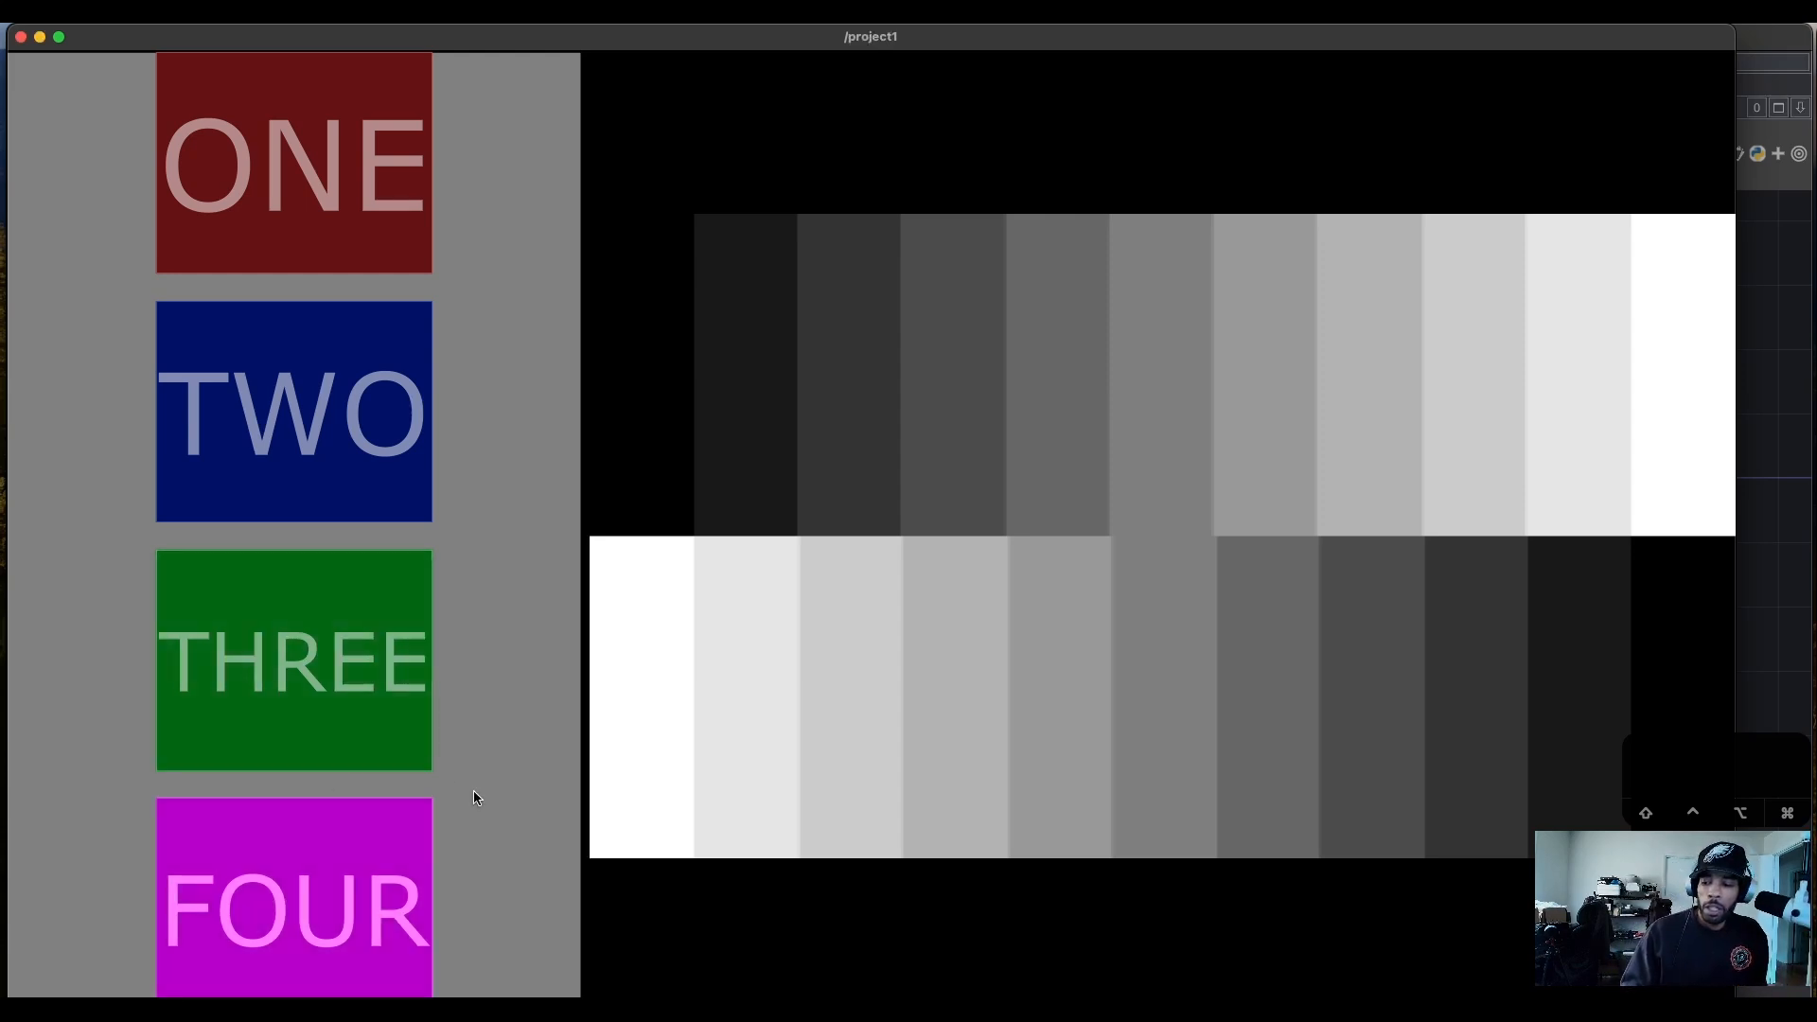
# Run through the four buttons once more, finishing on FOUR, and close the project1 output window.
pyautogui.click(293, 688)
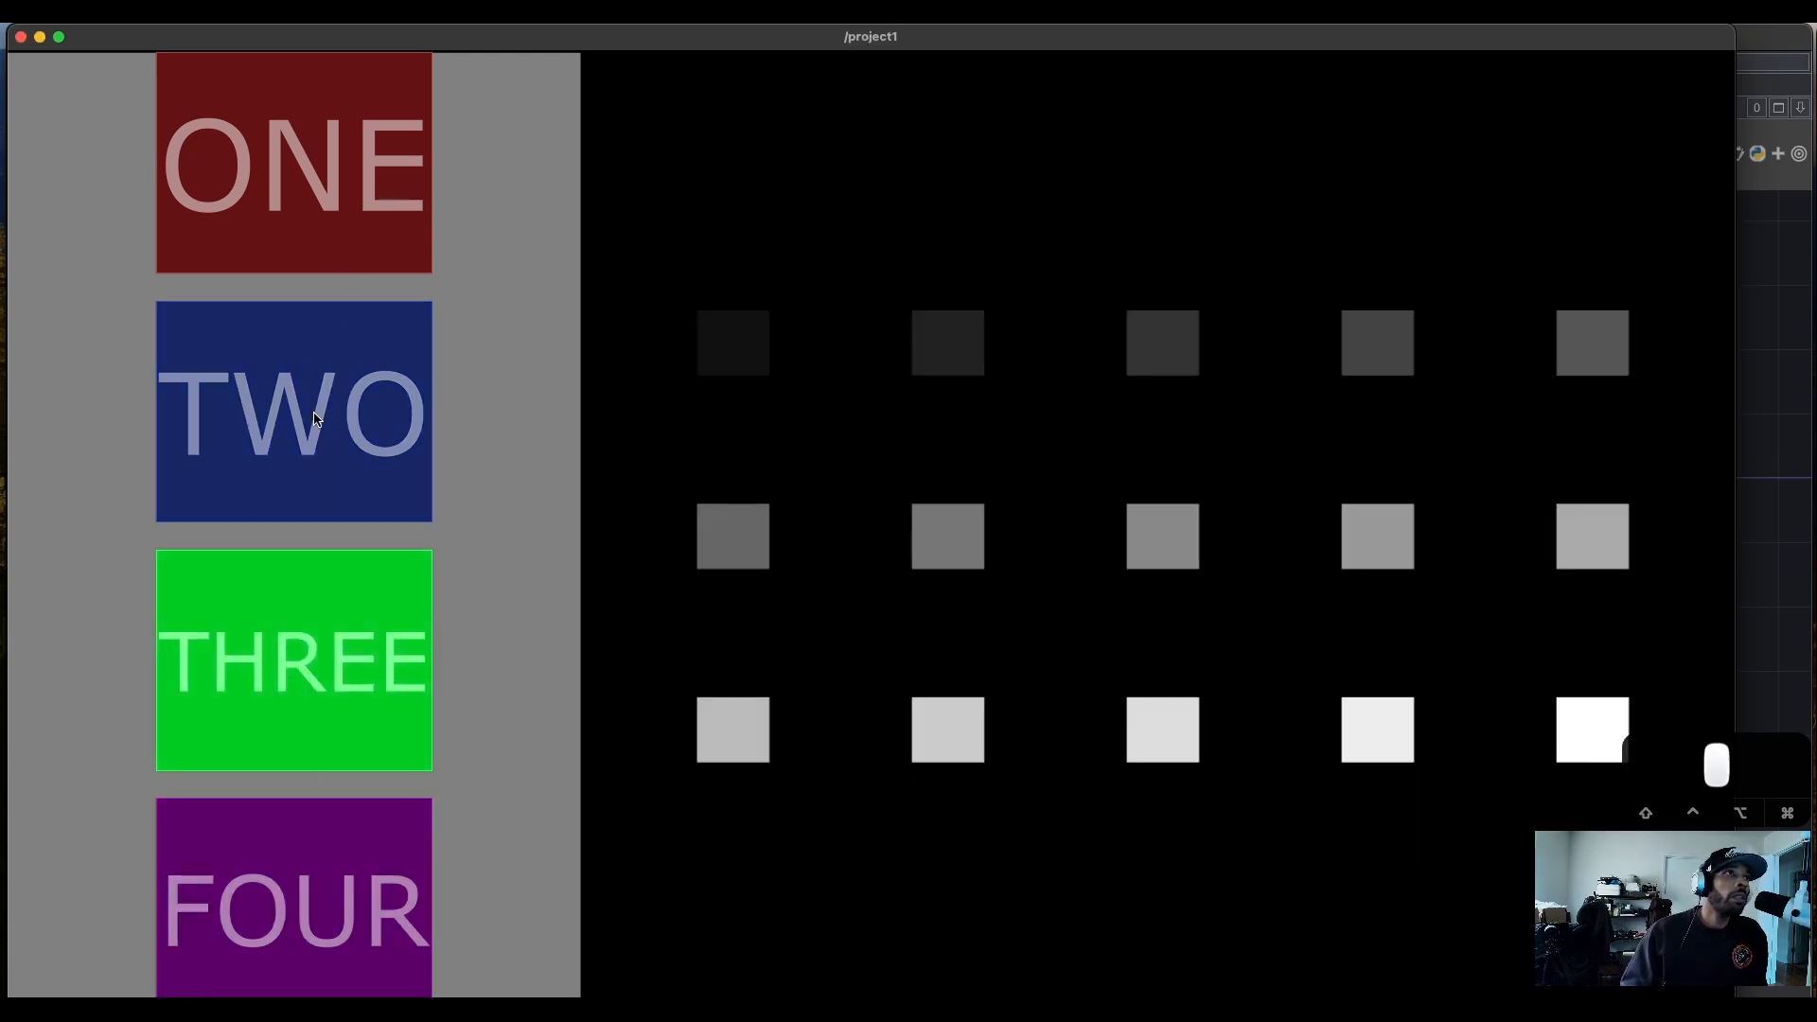
pyautogui.click(291, 342)
pyautogui.click(298, 232)
pyautogui.click(297, 431)
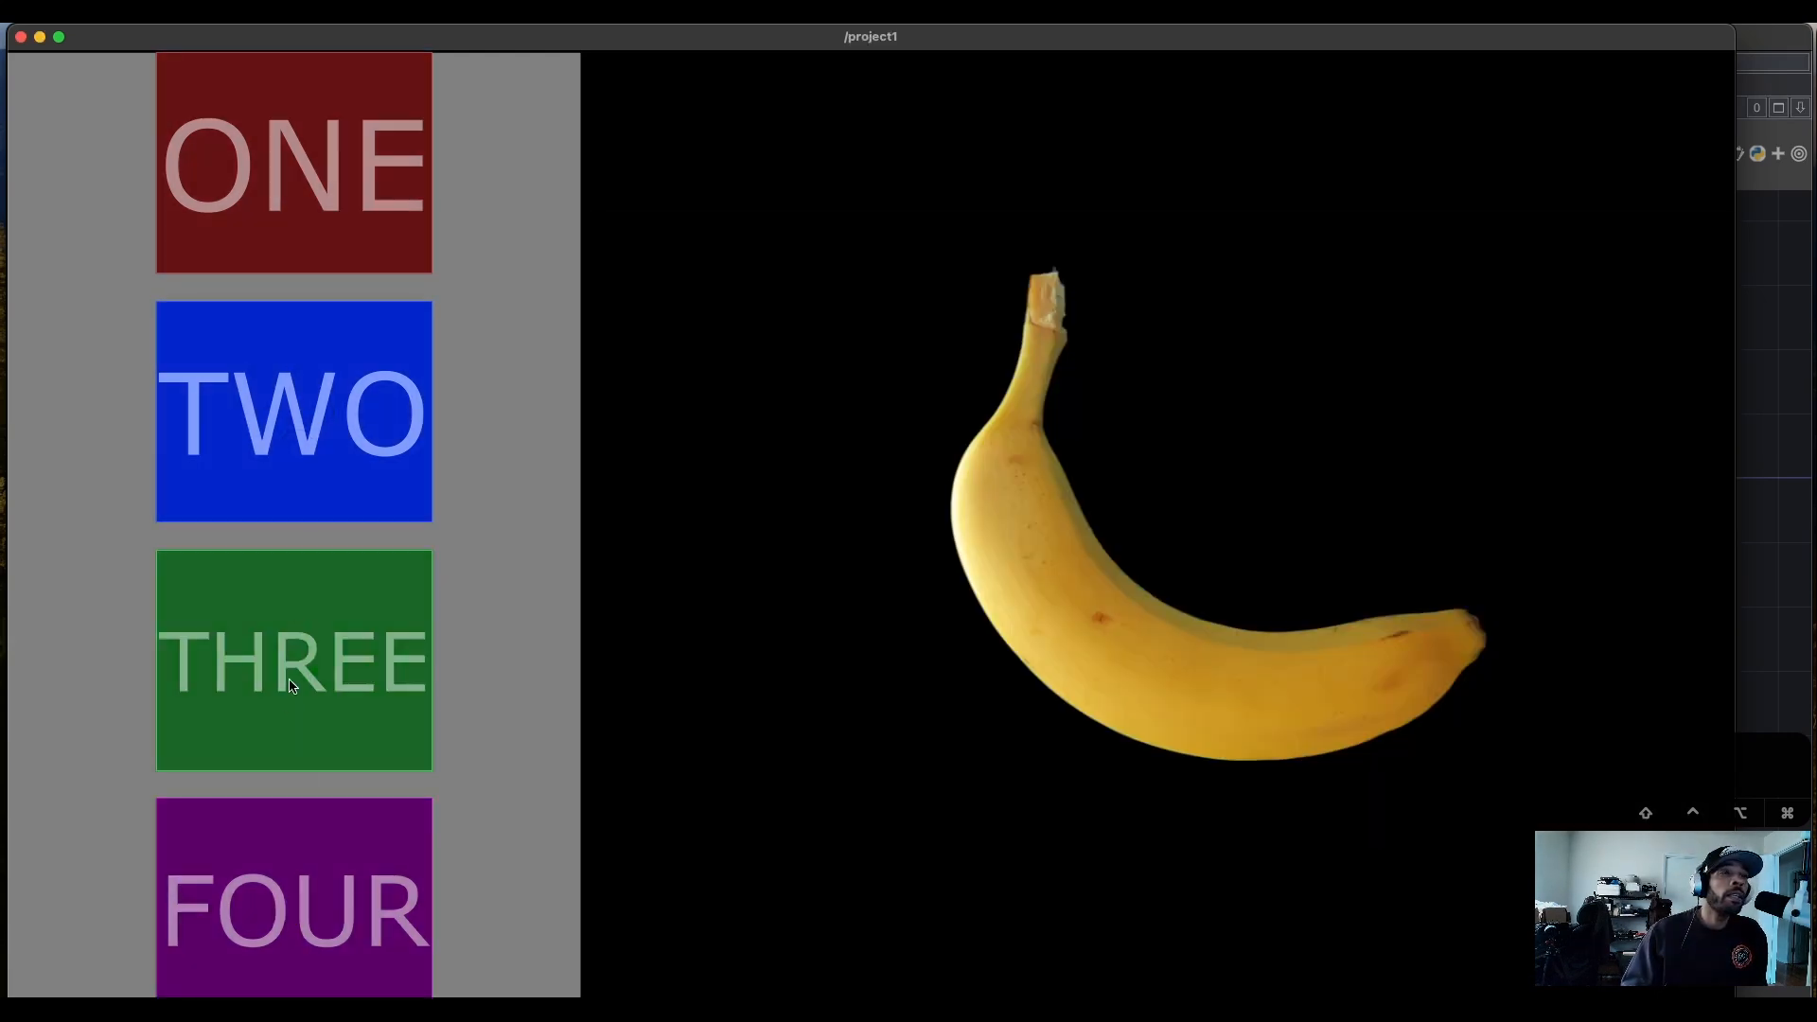
pyautogui.click(289, 727)
pyautogui.click(293, 856)
pyautogui.click(324, 696)
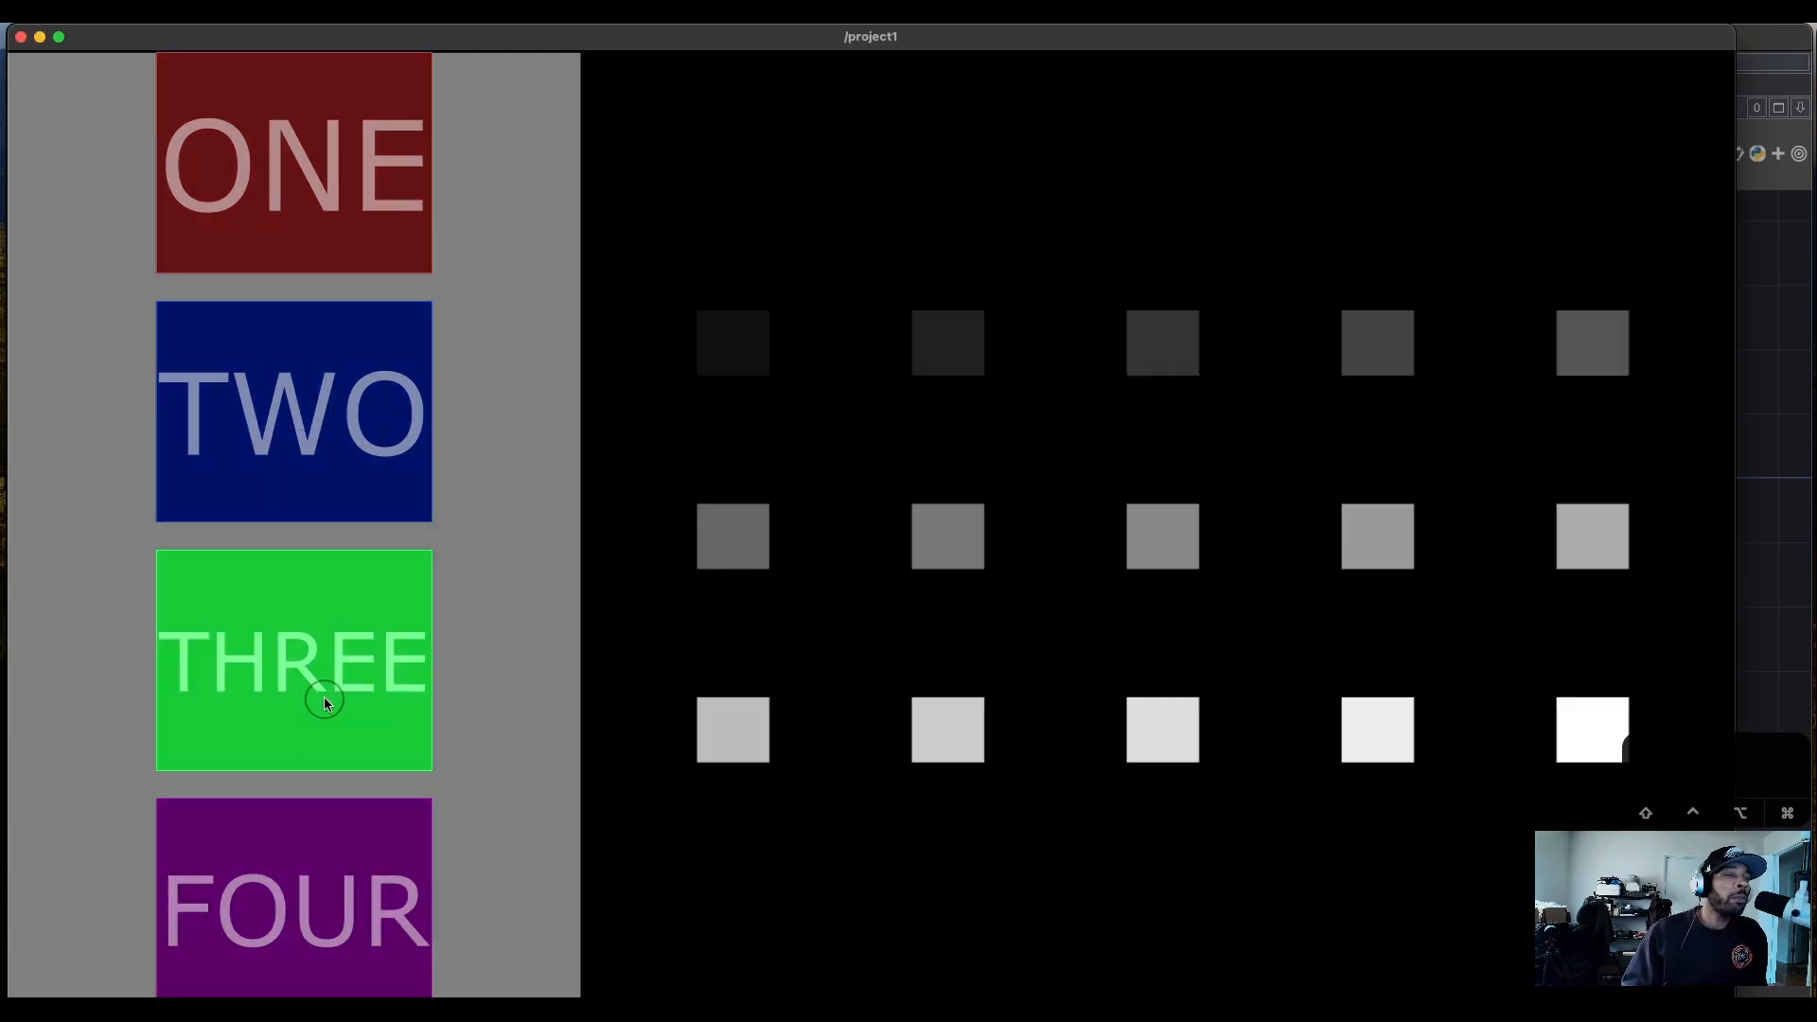
pyautogui.click(317, 466)
pyautogui.click(322, 256)
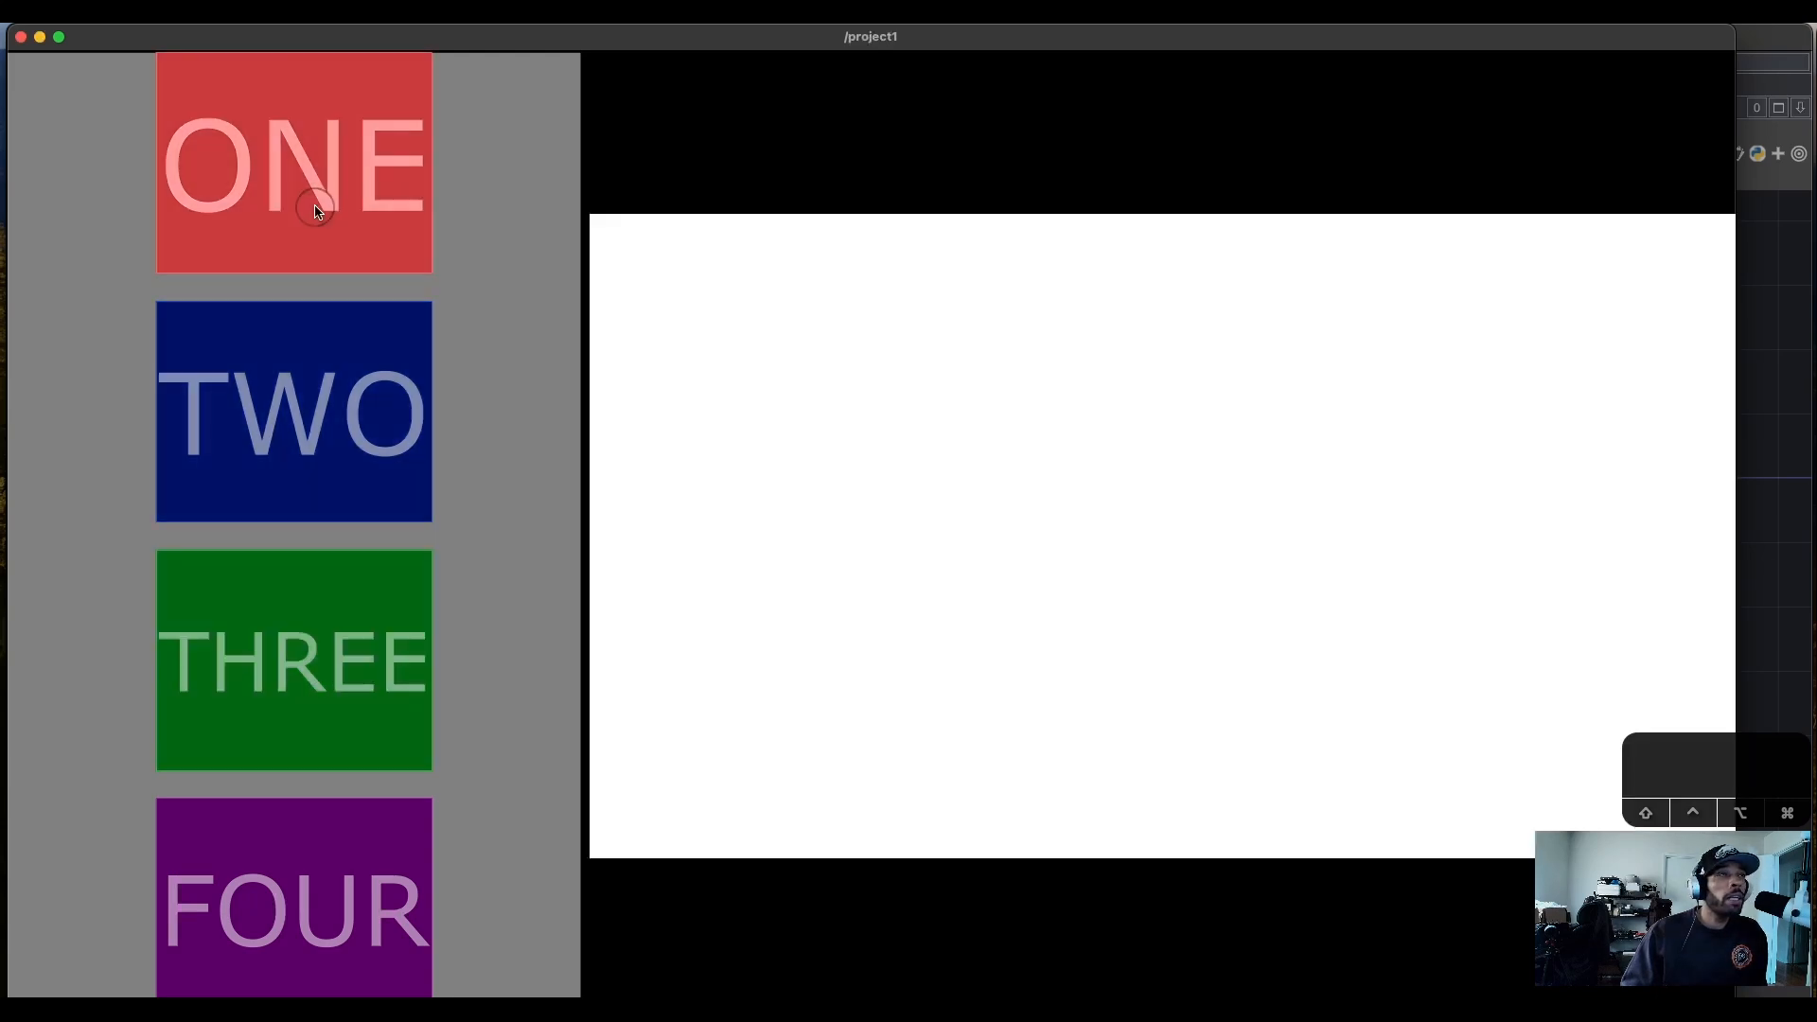
pyautogui.click(324, 422)
pyautogui.click(381, 578)
pyautogui.click(369, 807)
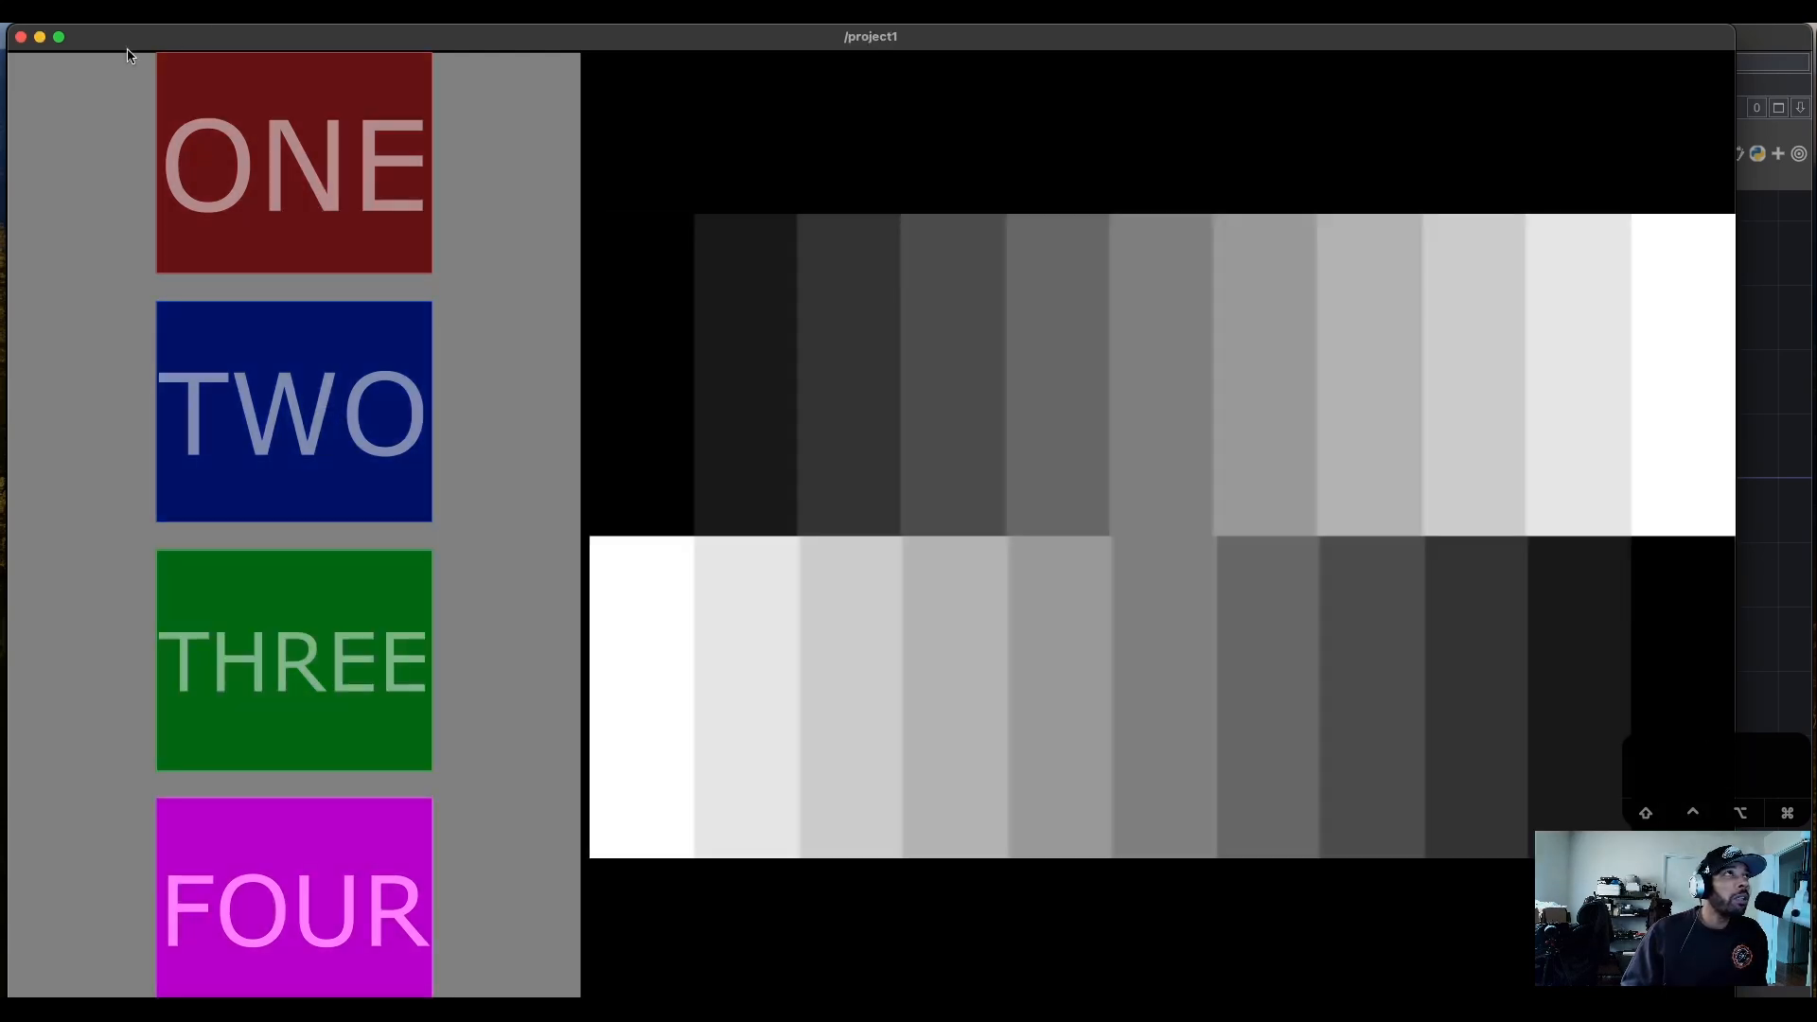
pyautogui.click(21, 37)
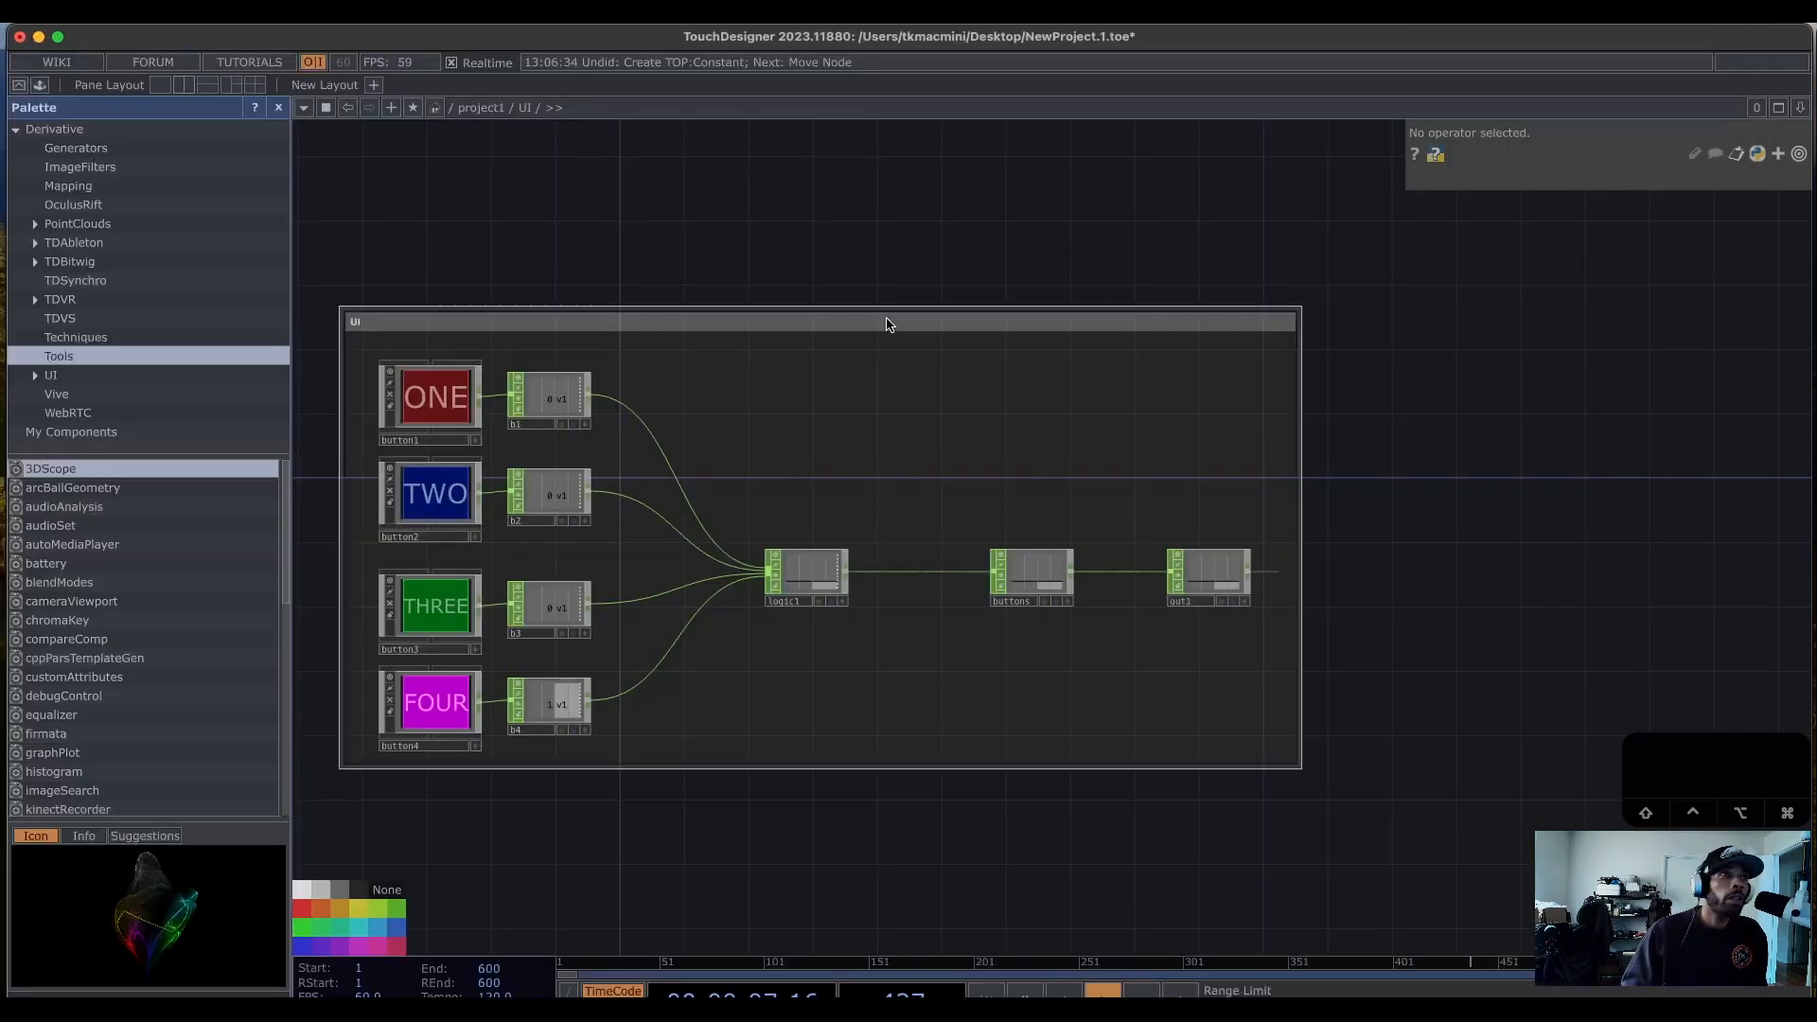
# Examine the UI container's network from the four buttons through logic1 to the output.
pyautogui.moveTo(1434, 555); pyautogui.dragTo(1580, 567)
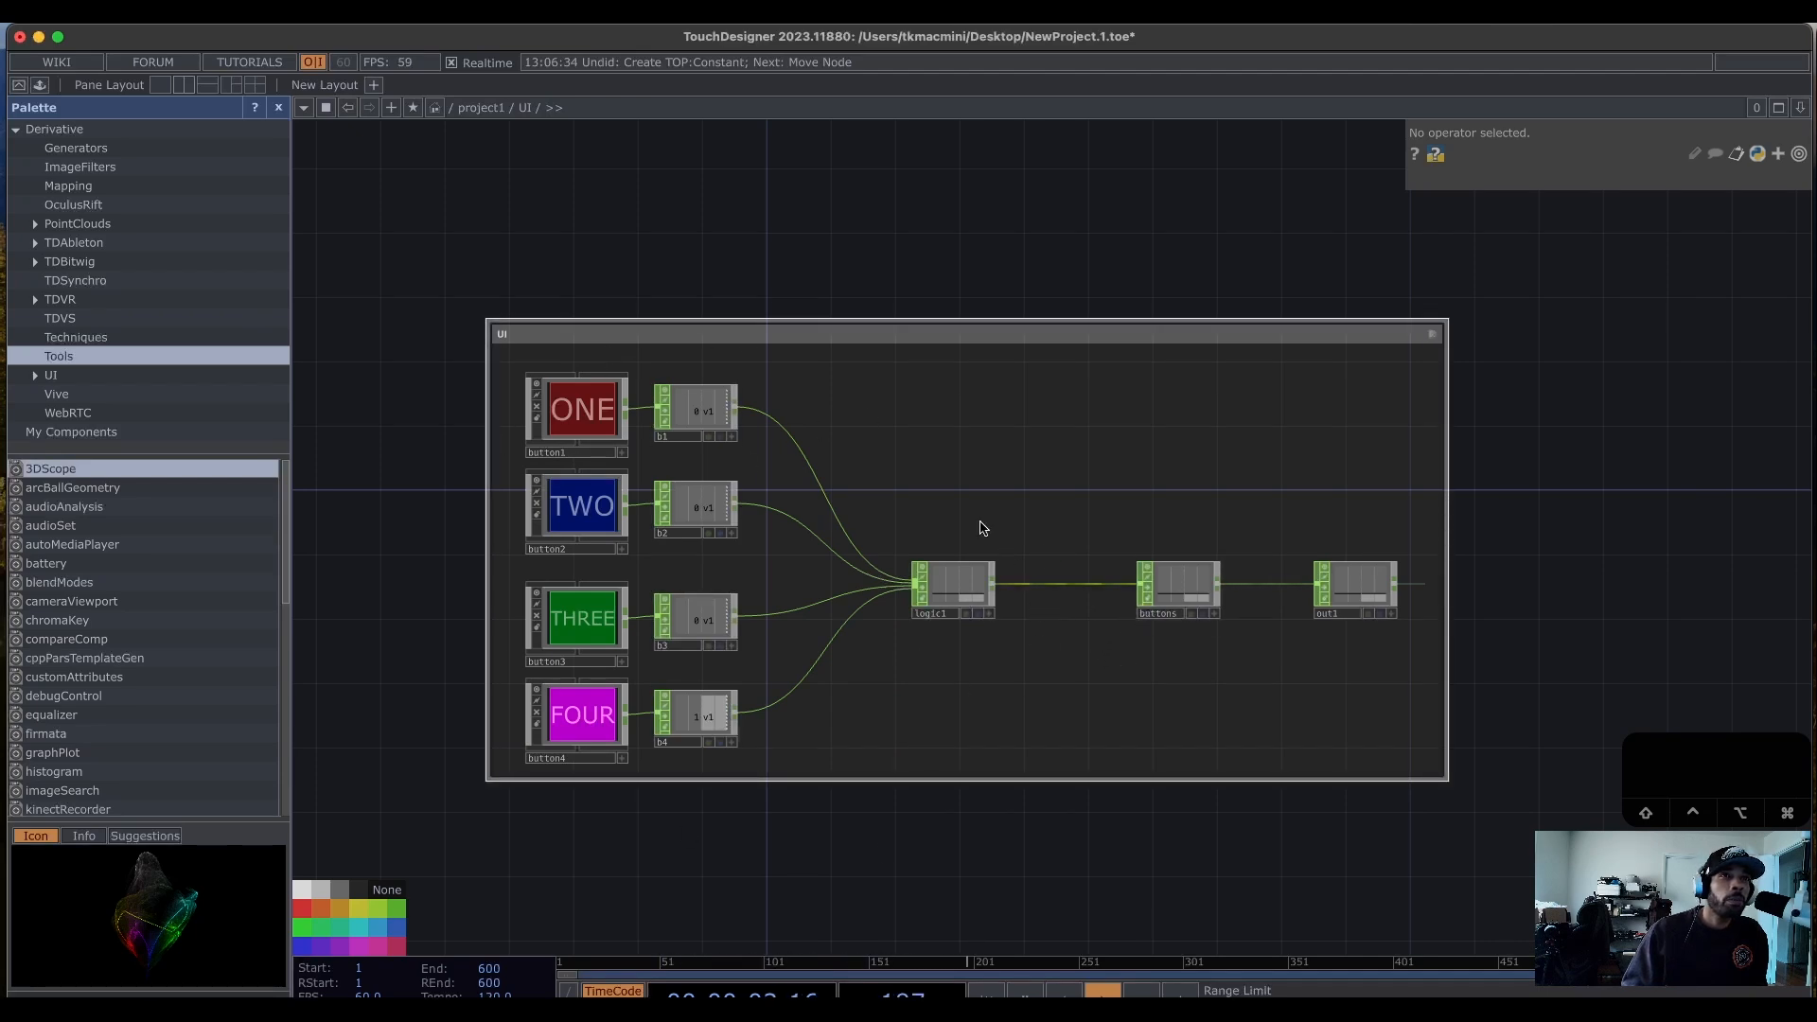
pyautogui.scroll(-3, 1615, 612)
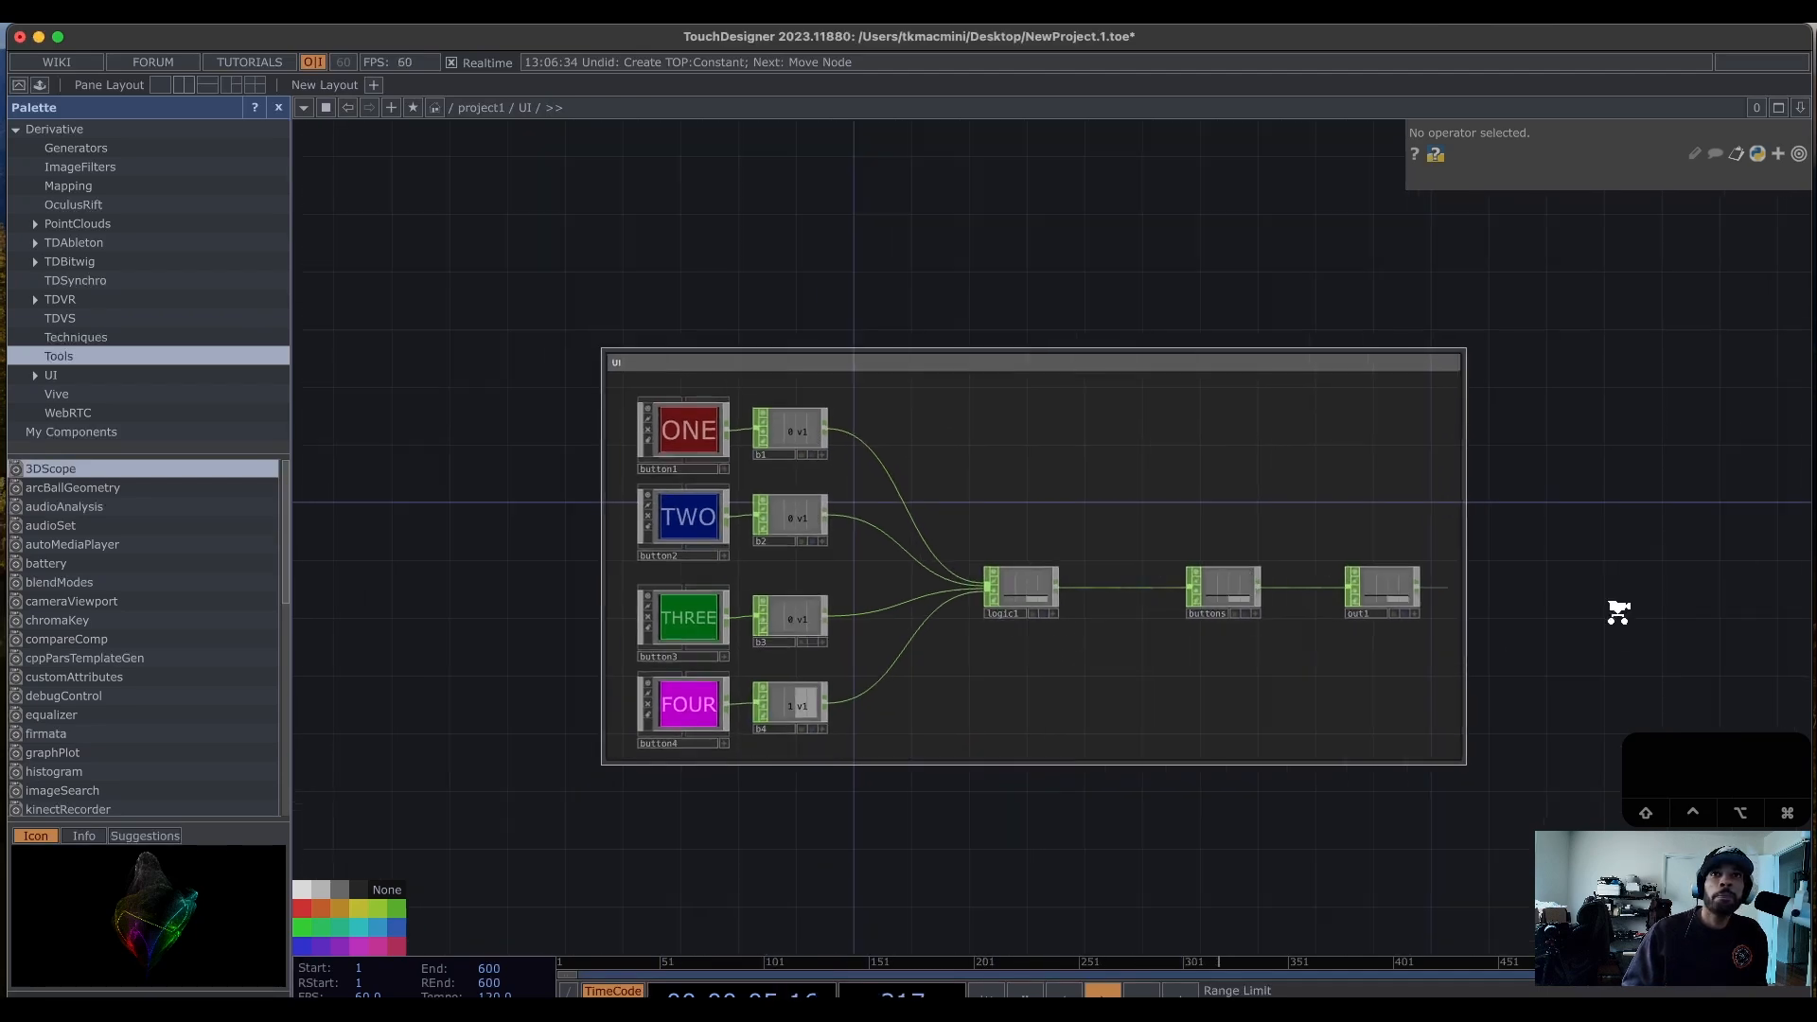
pyautogui.moveTo(1618, 616); pyautogui.dragTo(1391, 645)
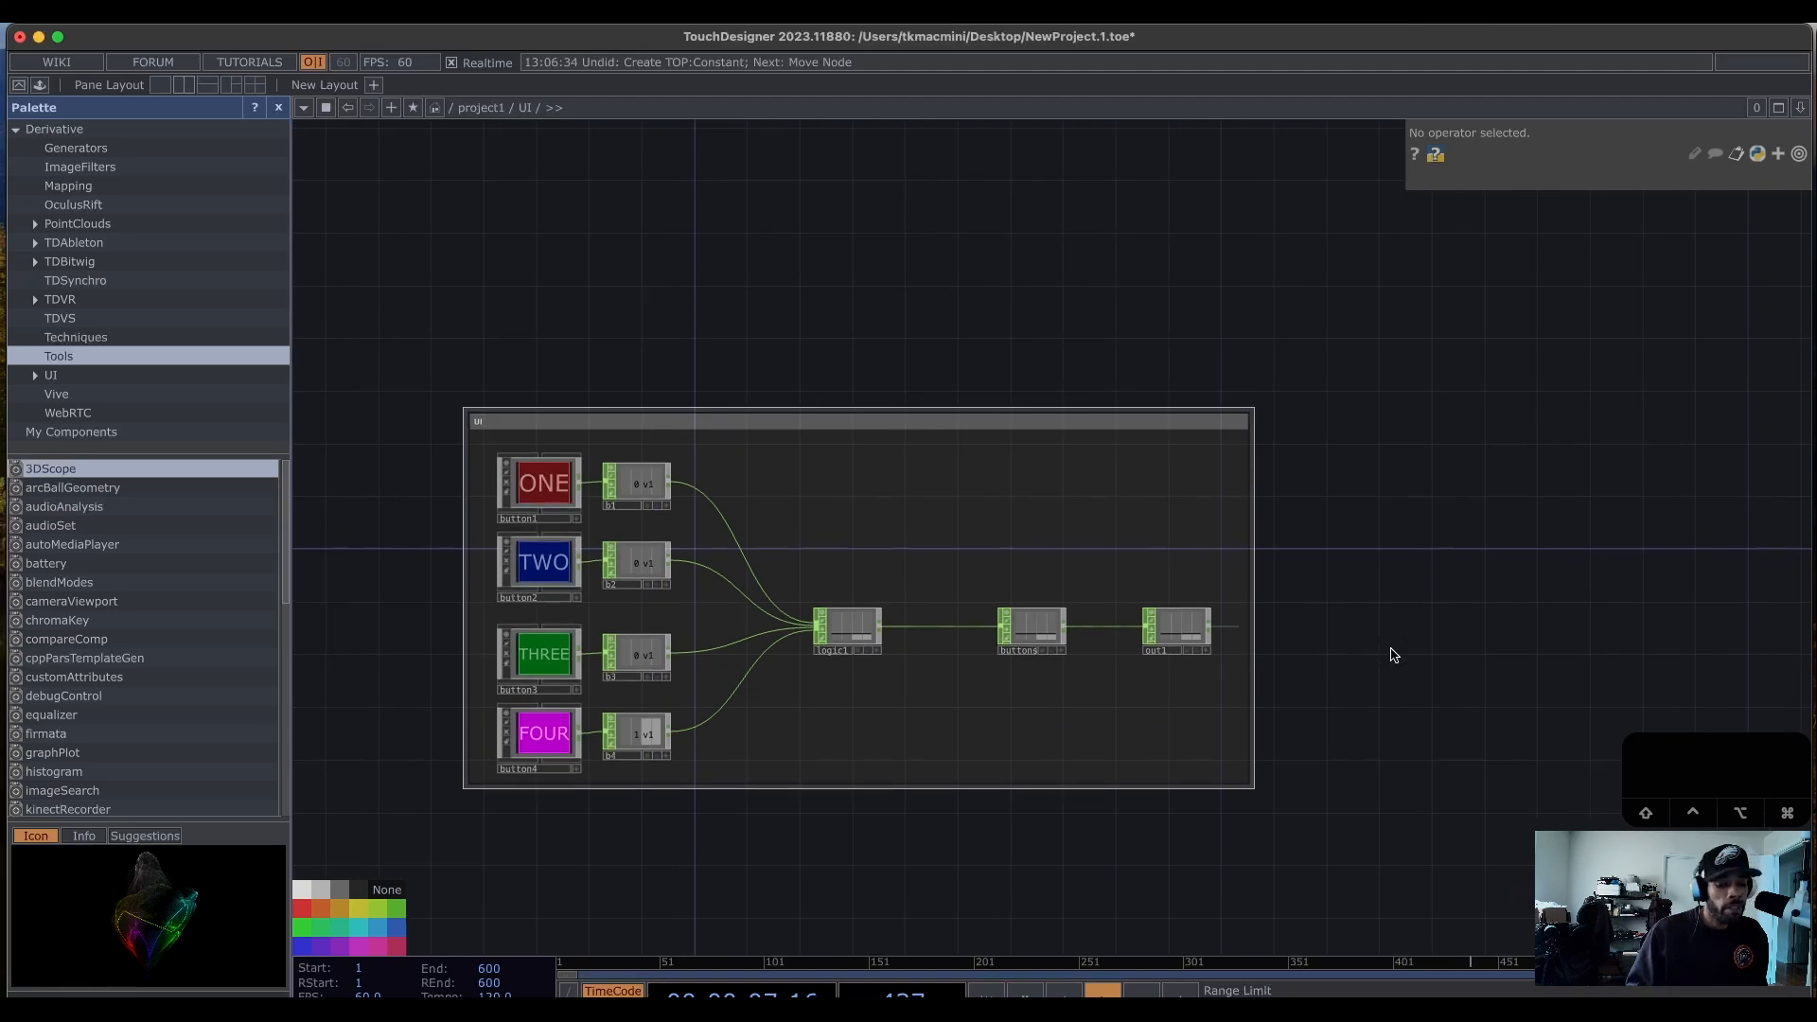
# Enter the MOVIES container and examine the constant and three movie sources feeding switch1.
pyautogui.press('u')
pyautogui.moveTo(1331, 845); pyautogui.dragTo(248, 814)
pyautogui.press('i')
pyautogui.moveTo(1417, 764); pyautogui.dragTo(1124, 705)
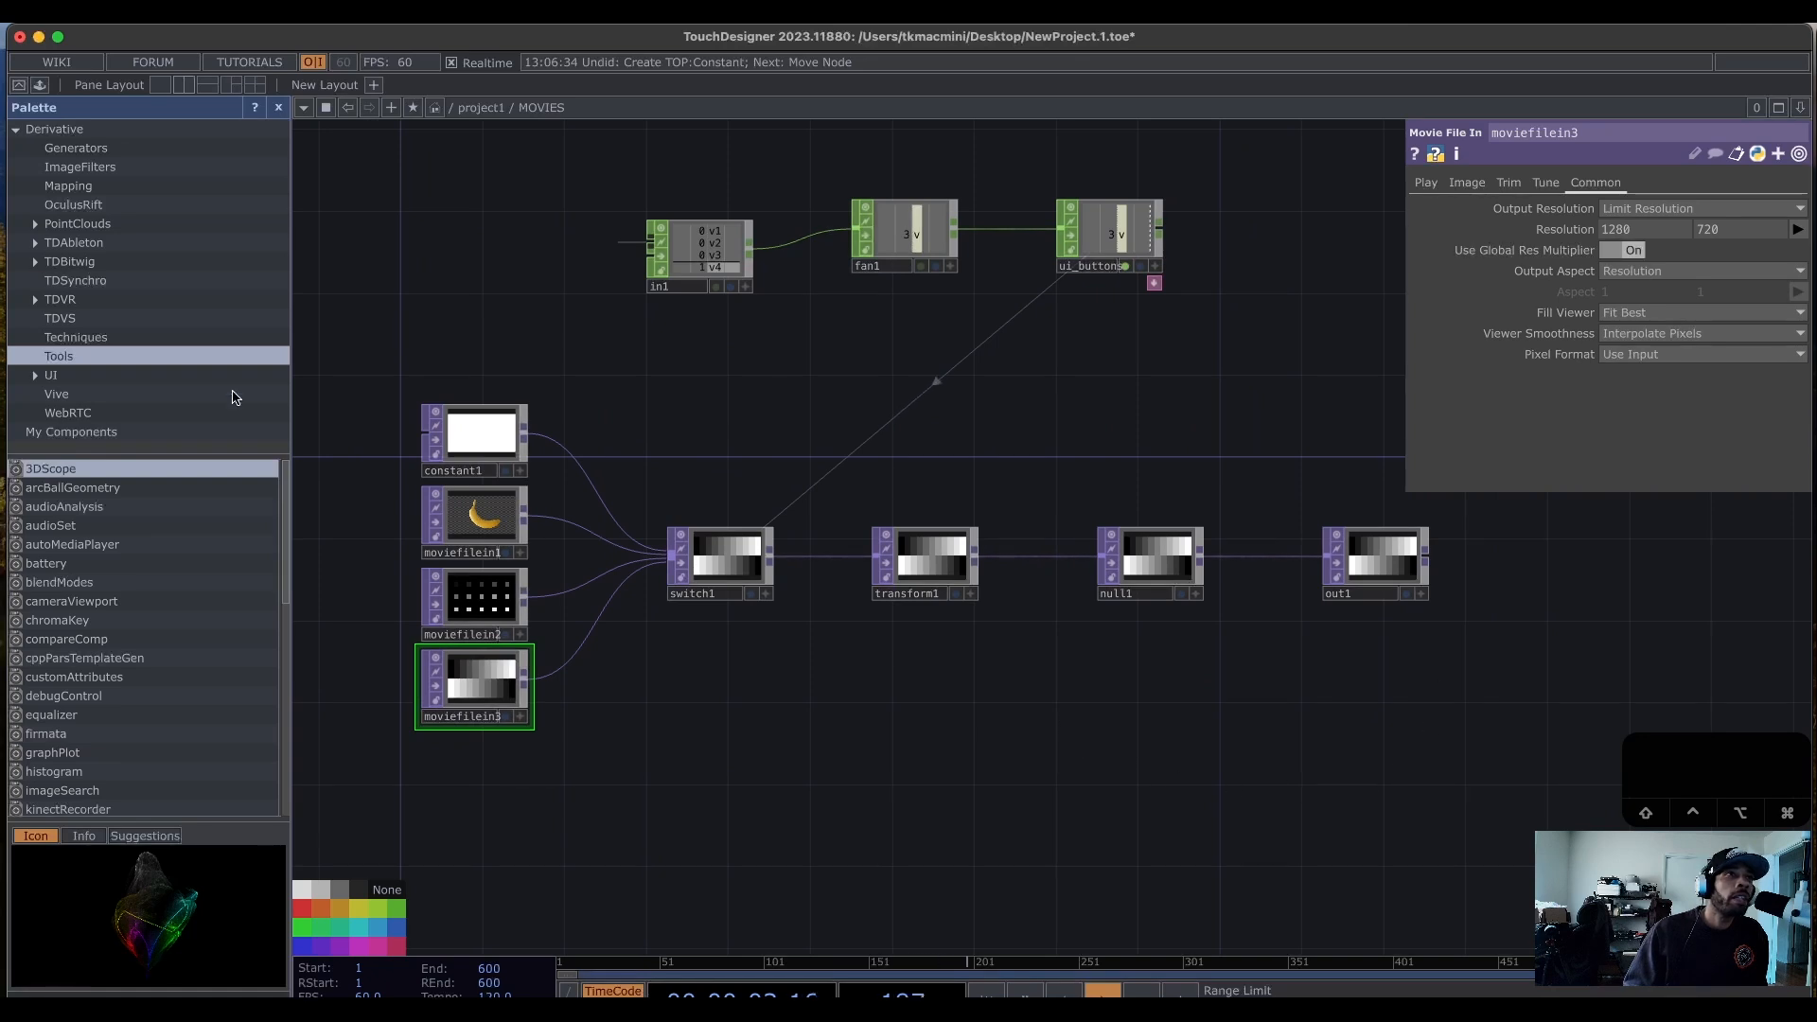
pyautogui.scroll(5, 503, 389)
pyautogui.moveTo(515, 377); pyautogui.dragTo(898, 90)
pyautogui.moveTo(1257, 901); pyautogui.dragTo(1106, 788)
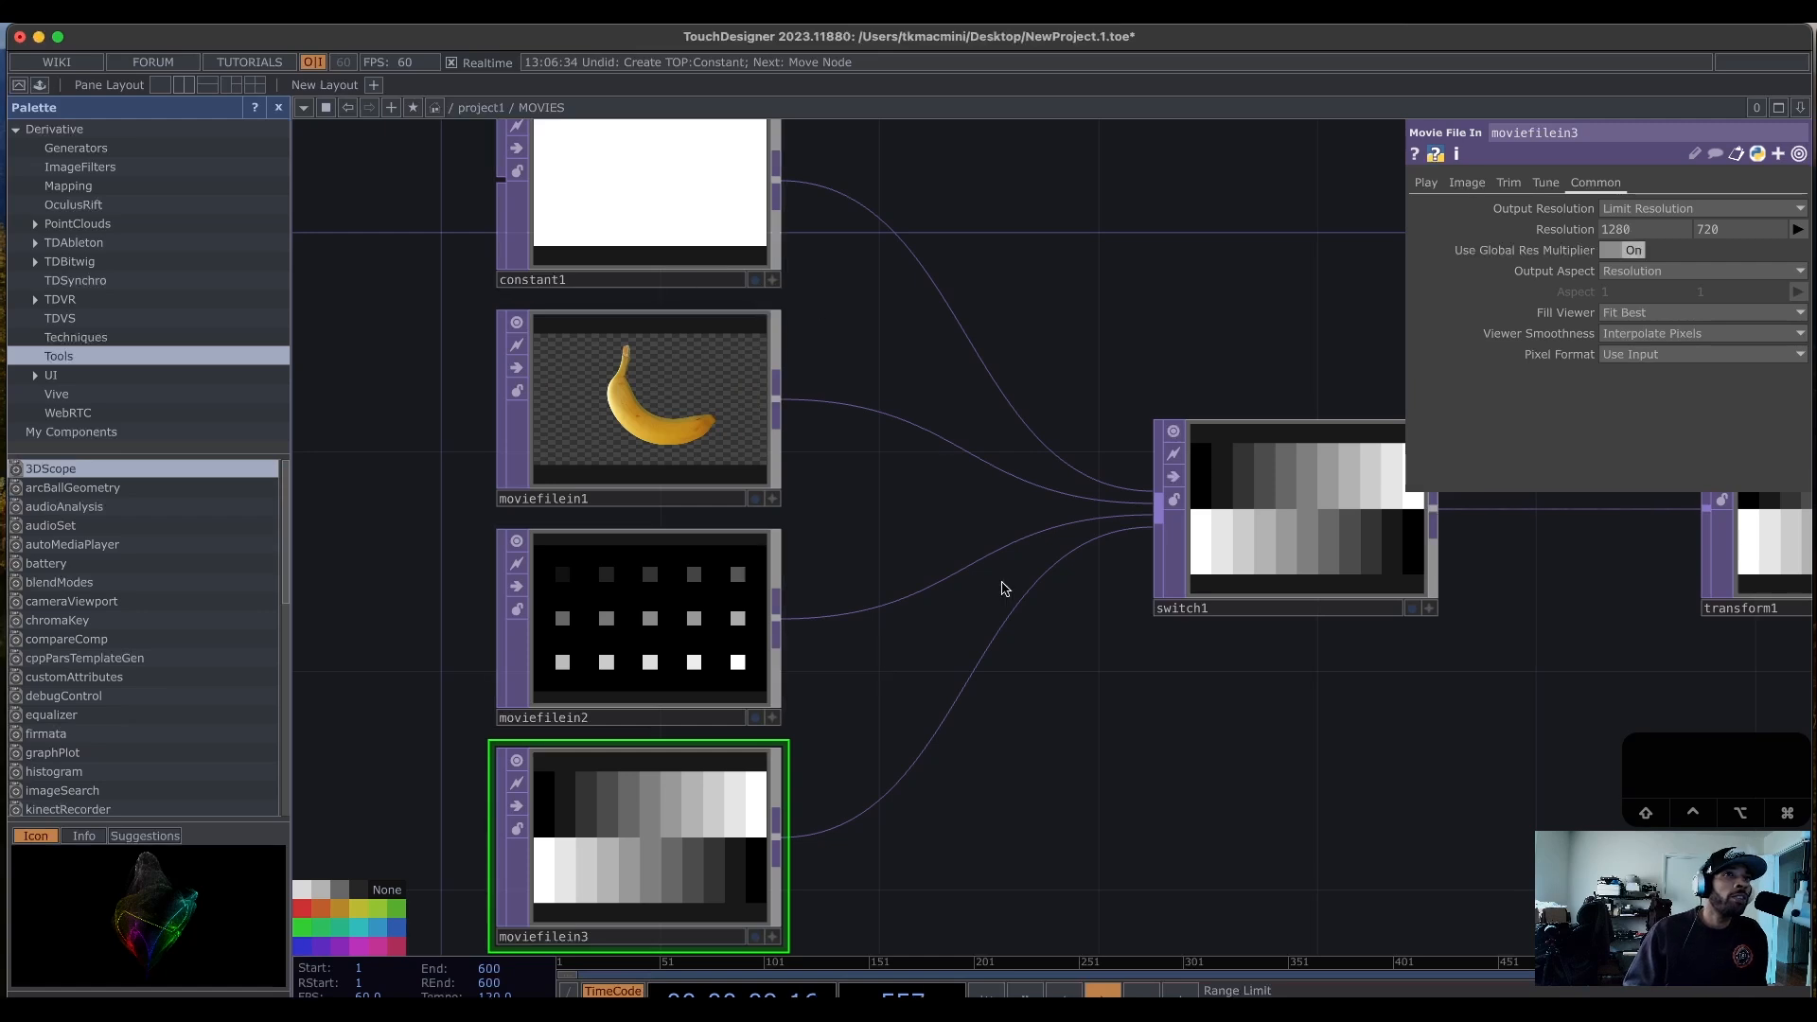
pyautogui.moveTo(1075, 215); pyautogui.dragTo(1062, 340)
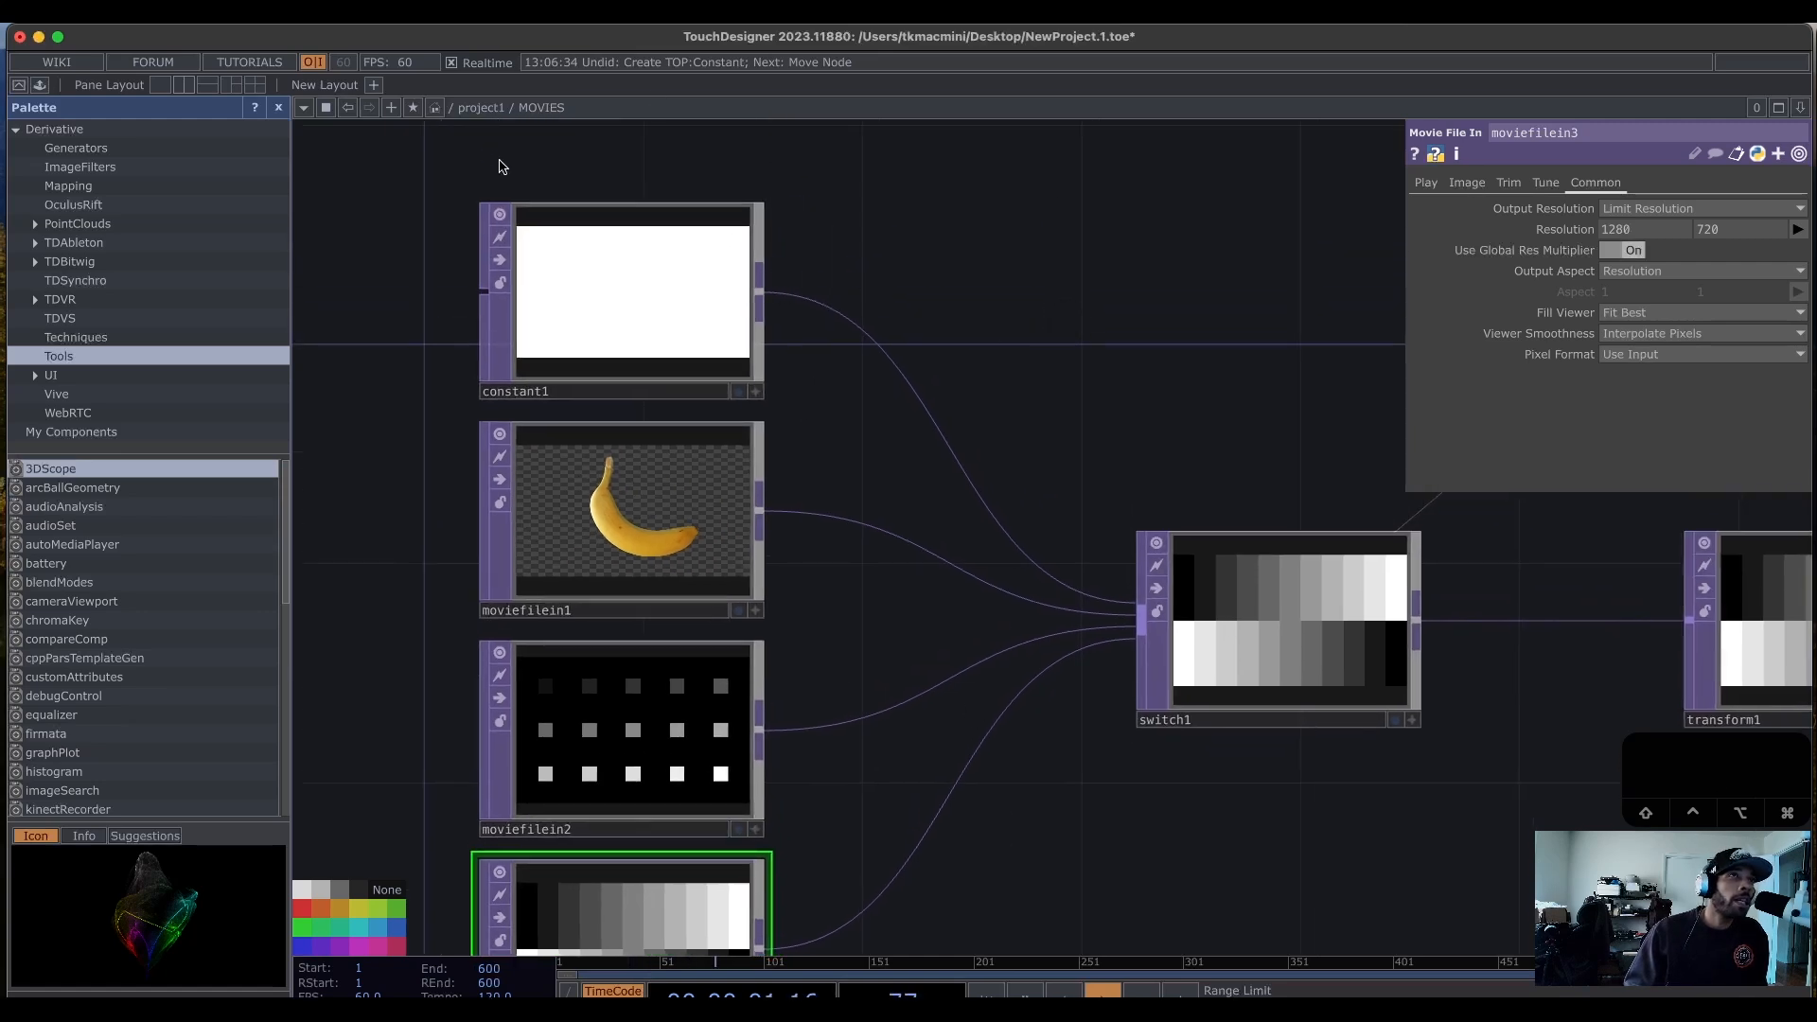
pyautogui.moveTo(1414, 825); pyautogui.dragTo(1001, 729)
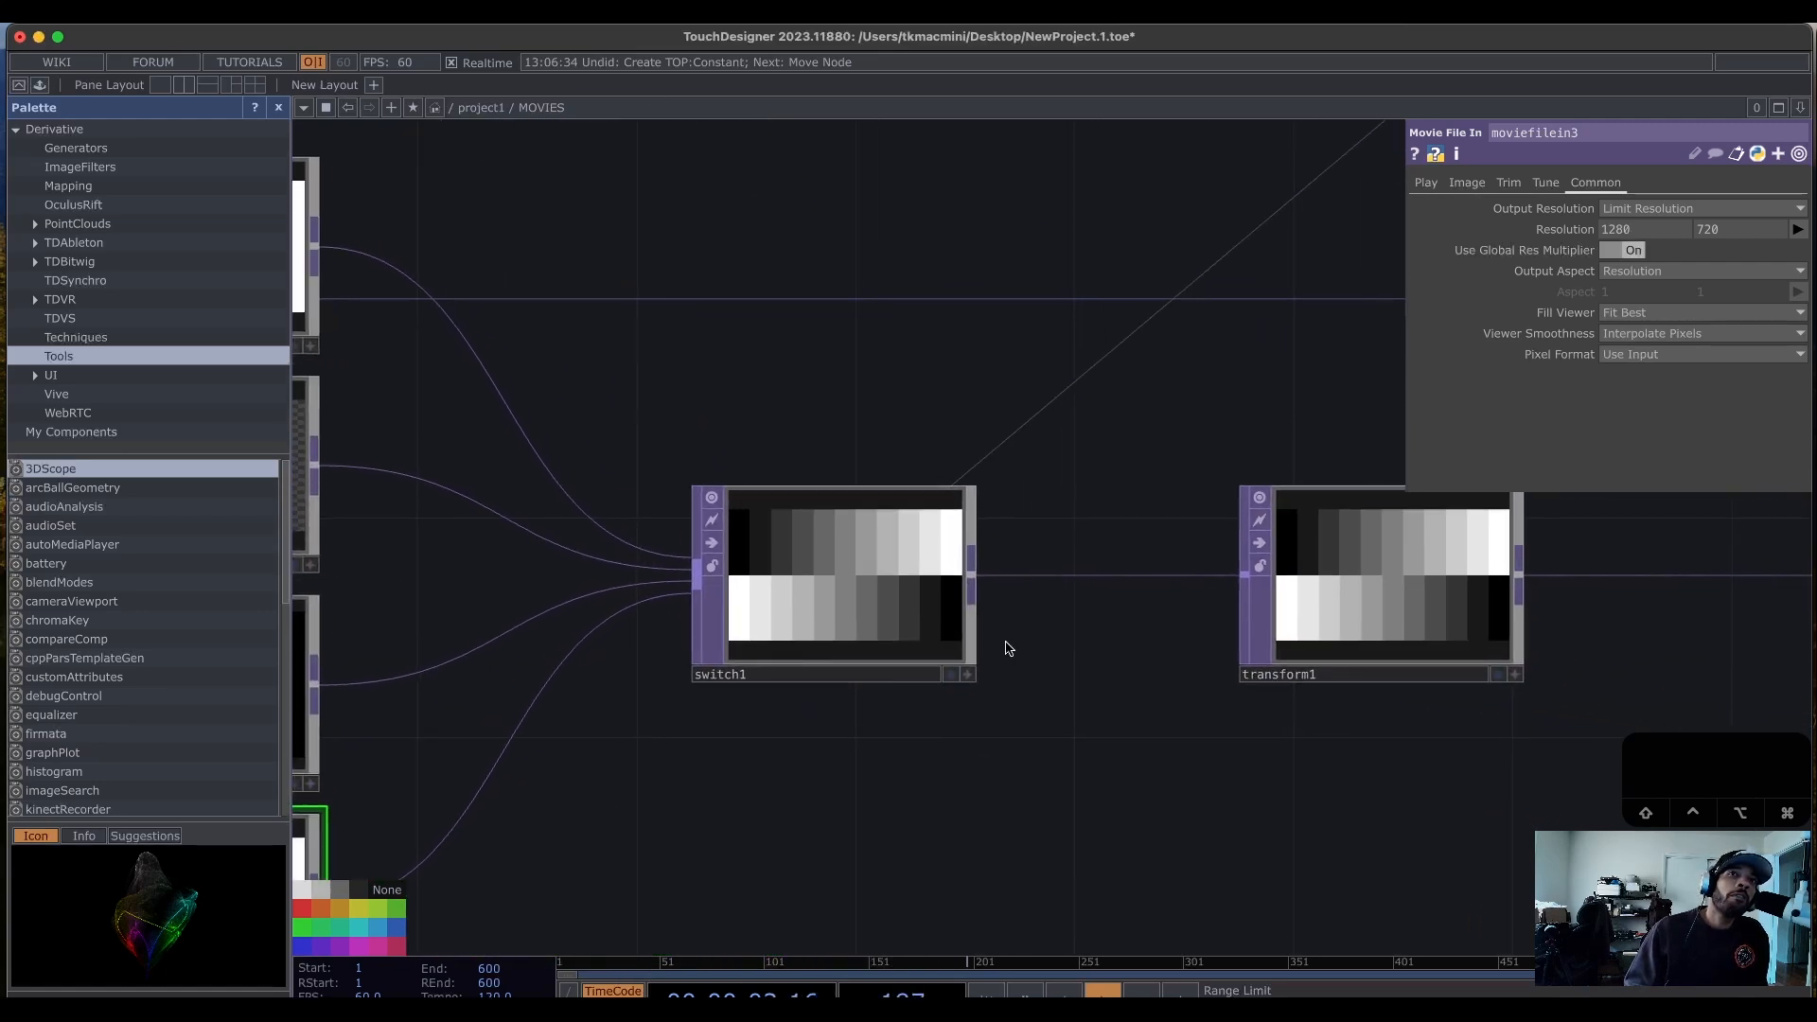
# Examine the channel chain in MOVIES from in1 through fan1 to ui_buttons and its link to switch1.
pyautogui.scroll(-5, 1138, 729)
pyautogui.moveTo(1363, 519); pyautogui.dragTo(1017, 430)
pyautogui.scroll(6, 714, 319)
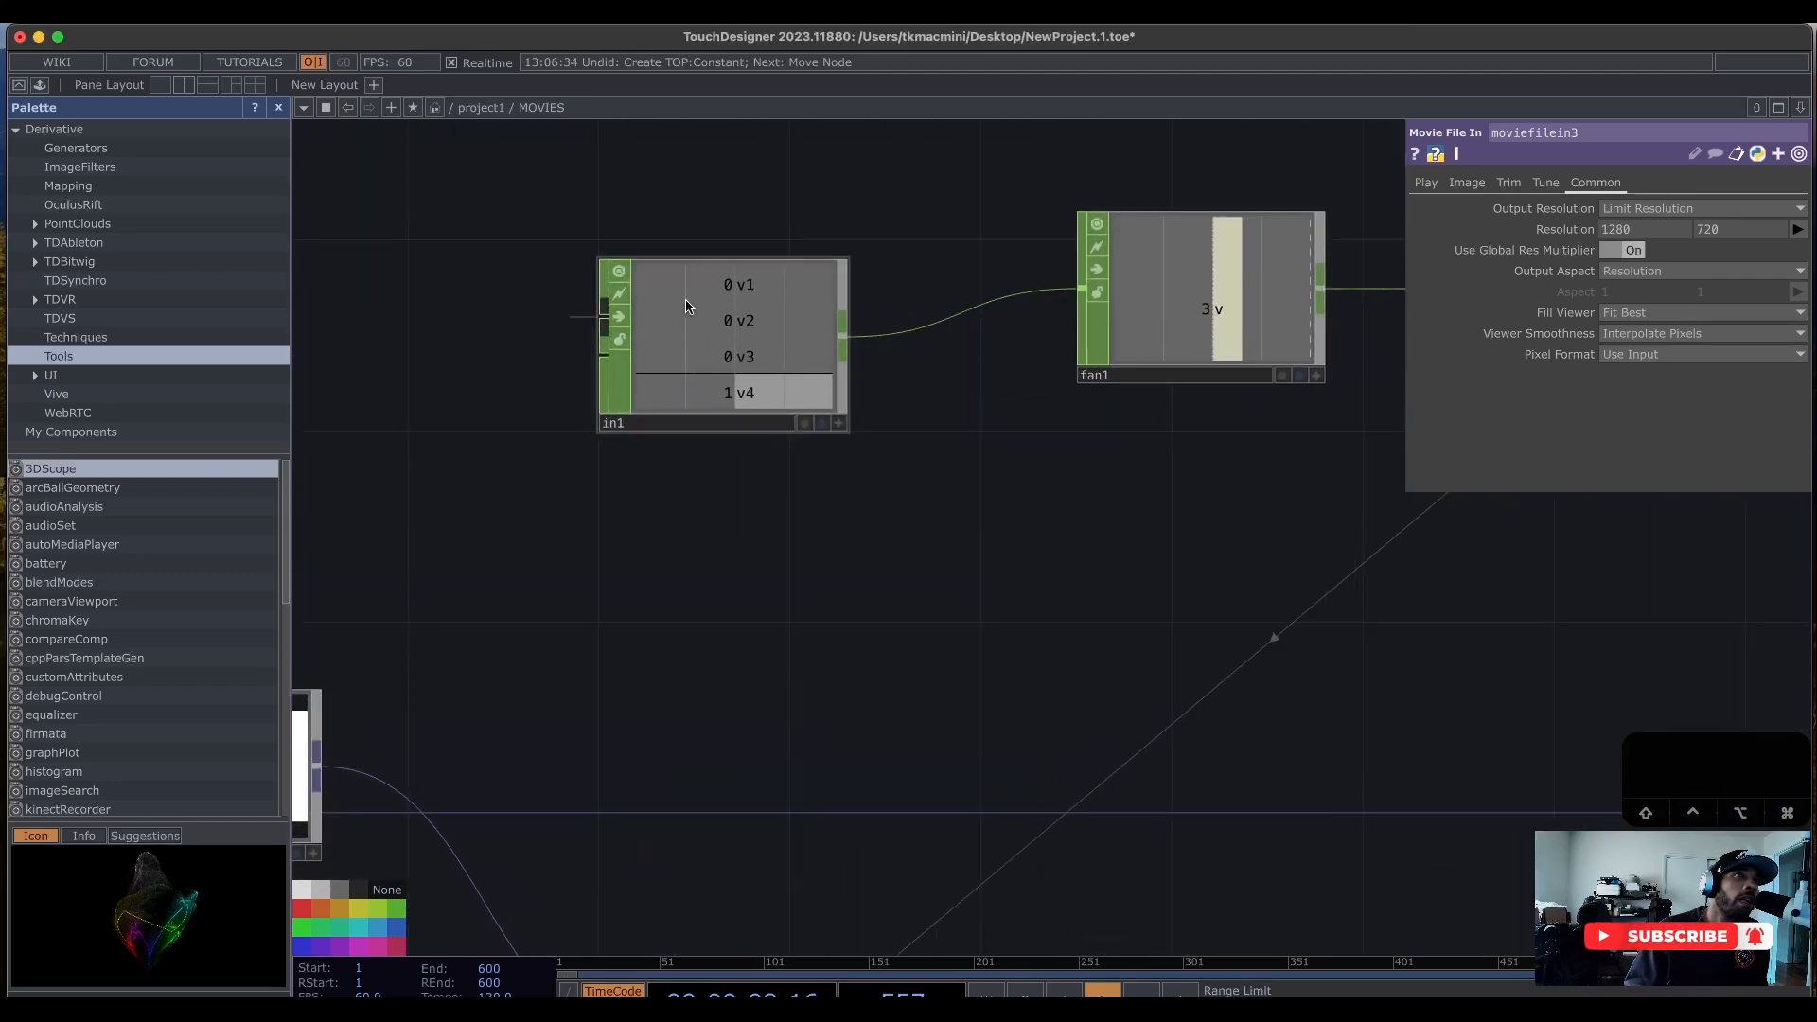
pyautogui.scroll(-3, 1208, 624)
pyautogui.moveTo(1208, 625); pyautogui.dragTo(883, 649)
pyautogui.scroll(-2, 883, 649)
pyautogui.moveTo(1047, 646); pyautogui.dragTo(1090, 430)
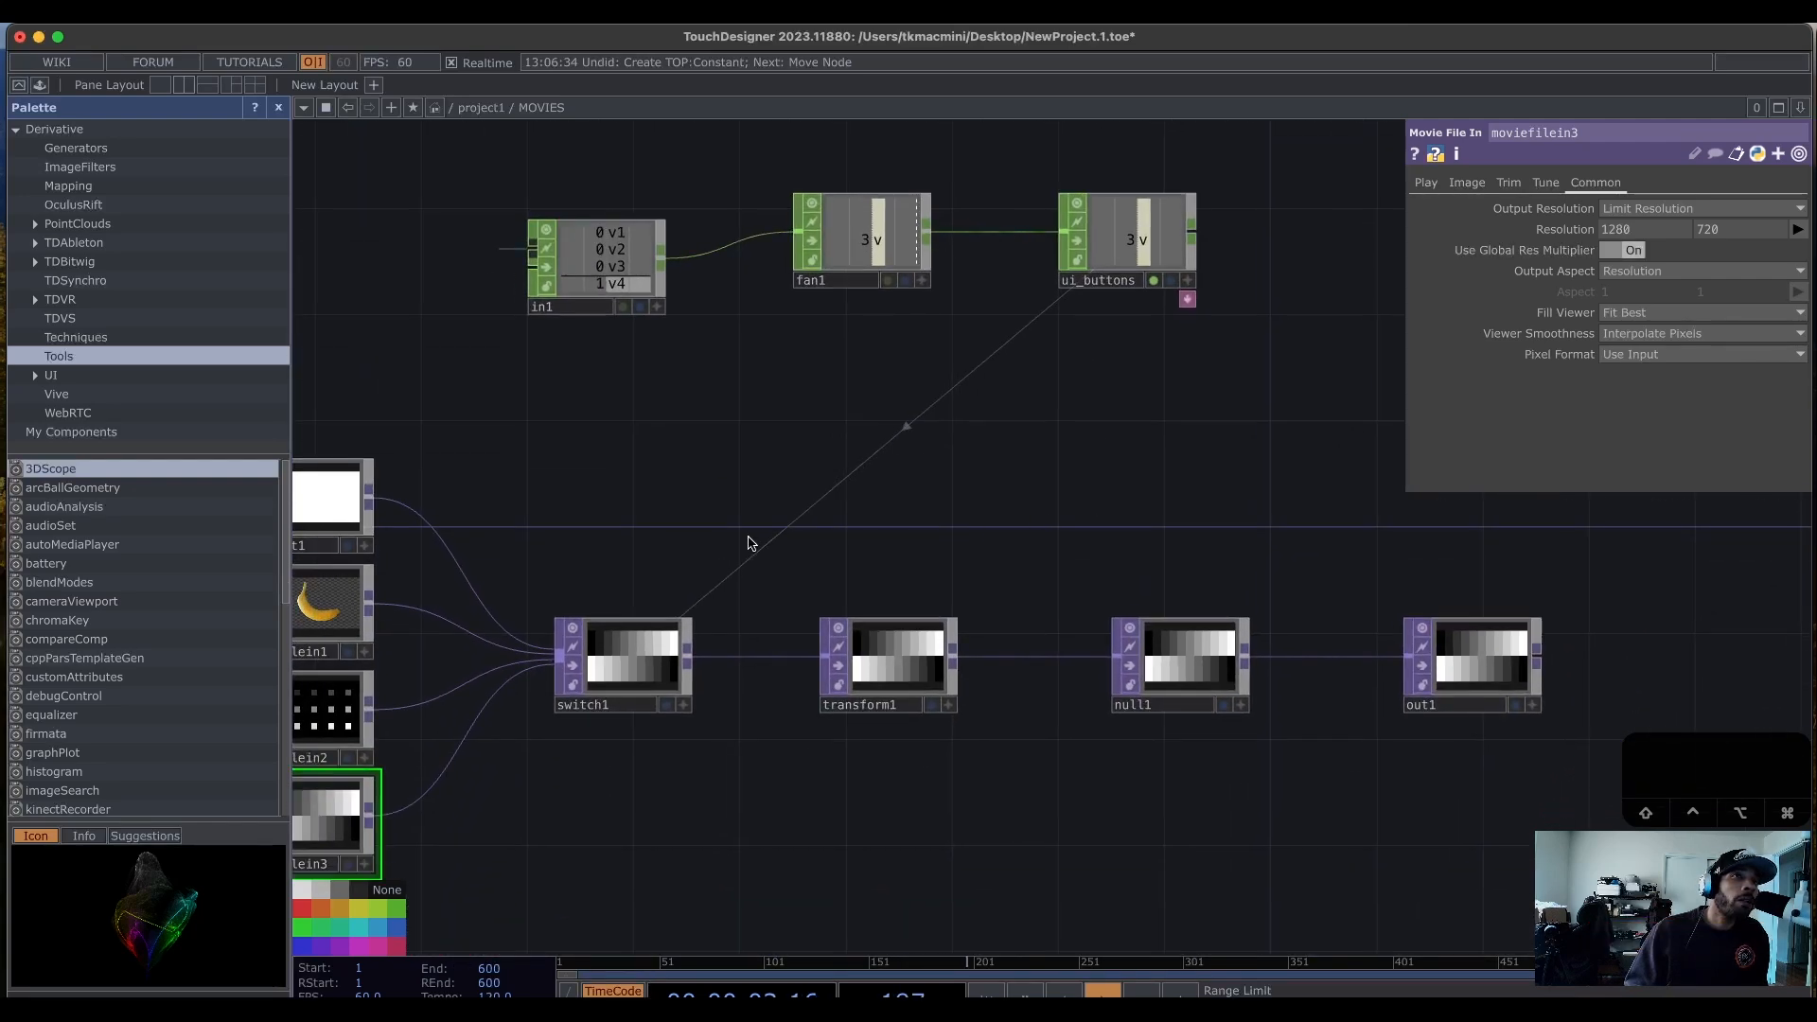
pyautogui.moveTo(870, 582); pyautogui.dragTo(1047, 626)
pyautogui.moveTo(889, 467); pyautogui.dragTo(940, 513)
pyautogui.moveTo(1149, 434); pyautogui.dragTo(1026, 674)
pyautogui.scroll(3, 1126, 548)
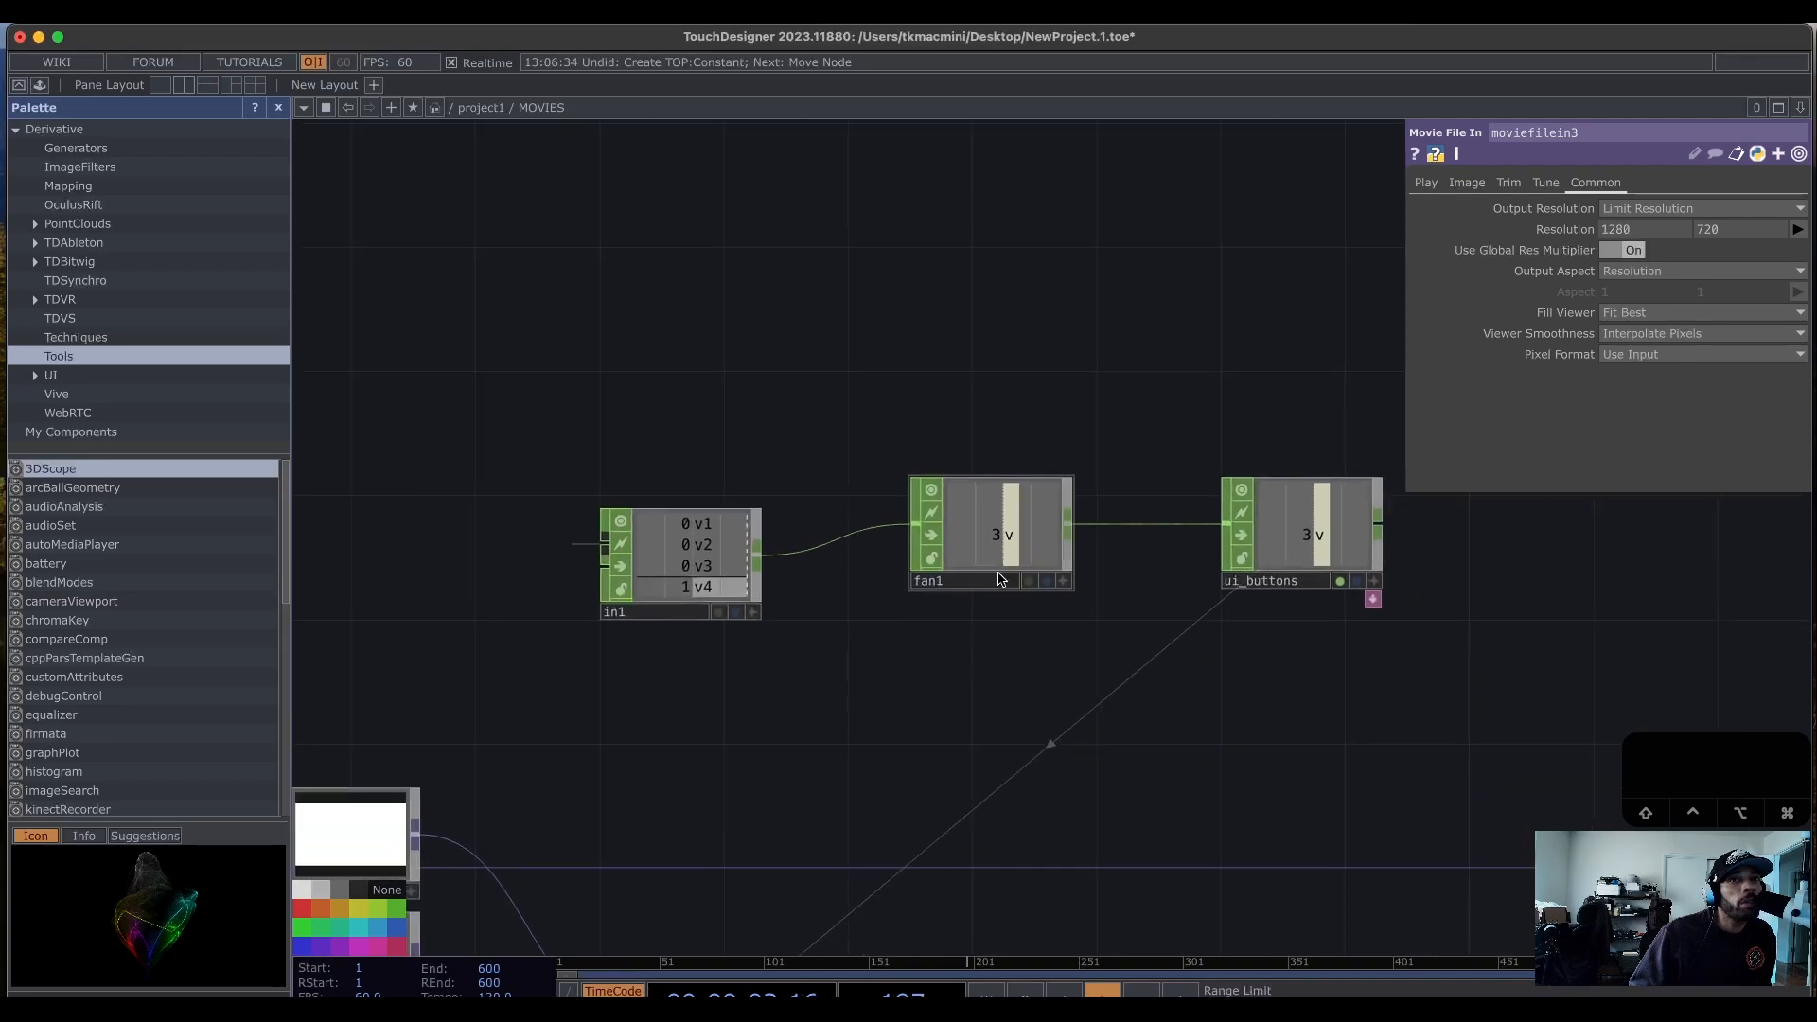
# Return to the UI container's network and inspect the parameters of logic1.
pyautogui.press('u')
pyautogui.moveTo(573, 836); pyautogui.dragTo(987, 767)
pyautogui.moveTo(685, 807); pyautogui.dragTo(995, 819)
pyautogui.scroll(3, 558, 709)
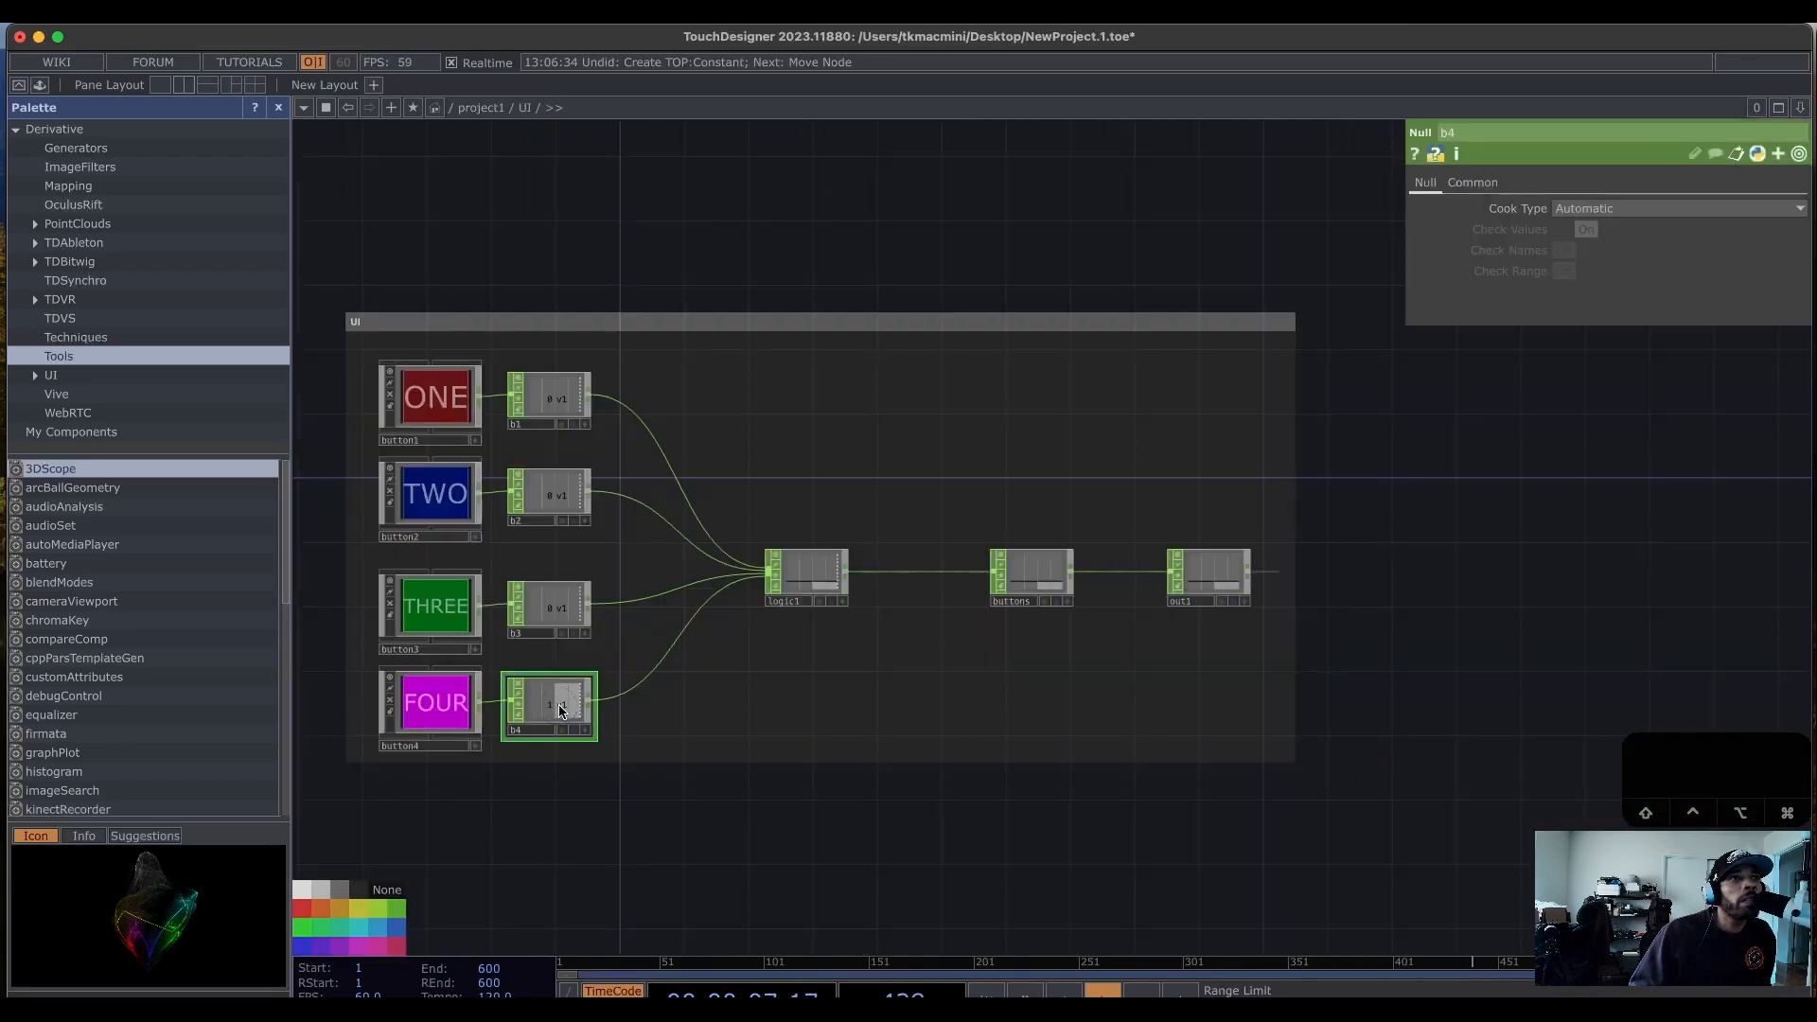
pyautogui.click(807, 570)
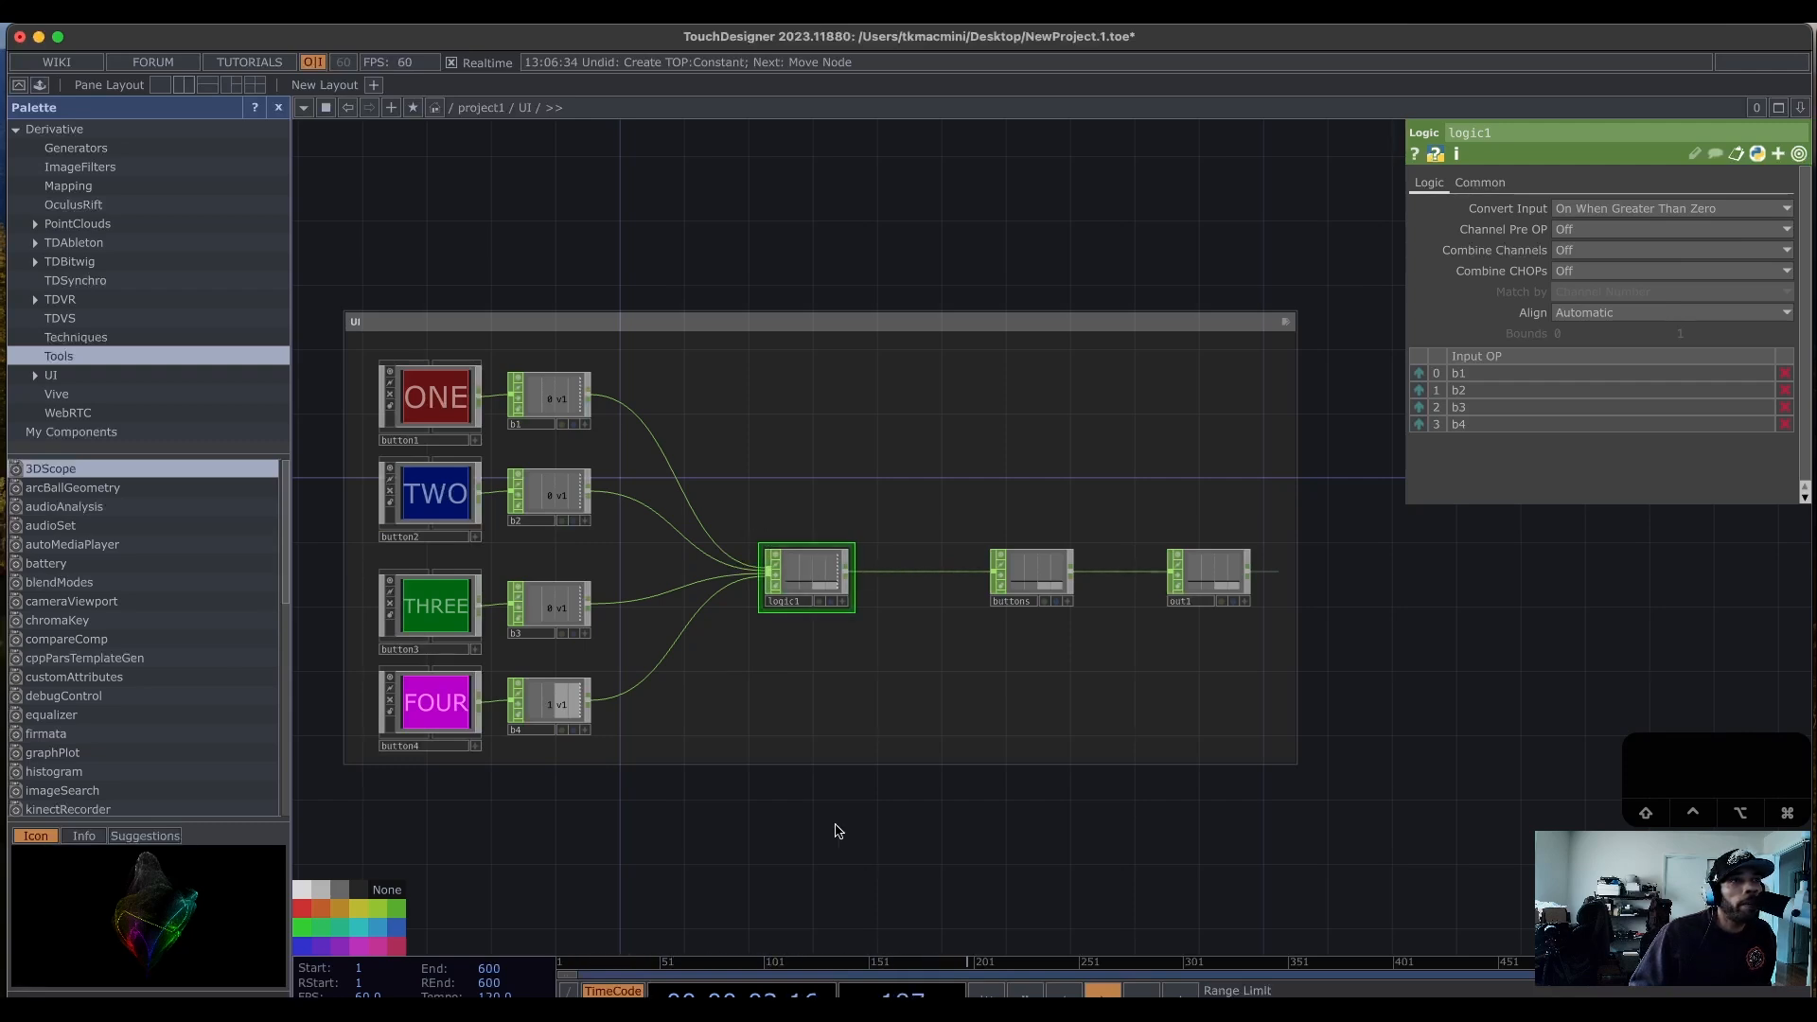
pyautogui.moveTo(851, 843); pyautogui.dragTo(994, 842)
pyautogui.scroll(-5, 994, 843)
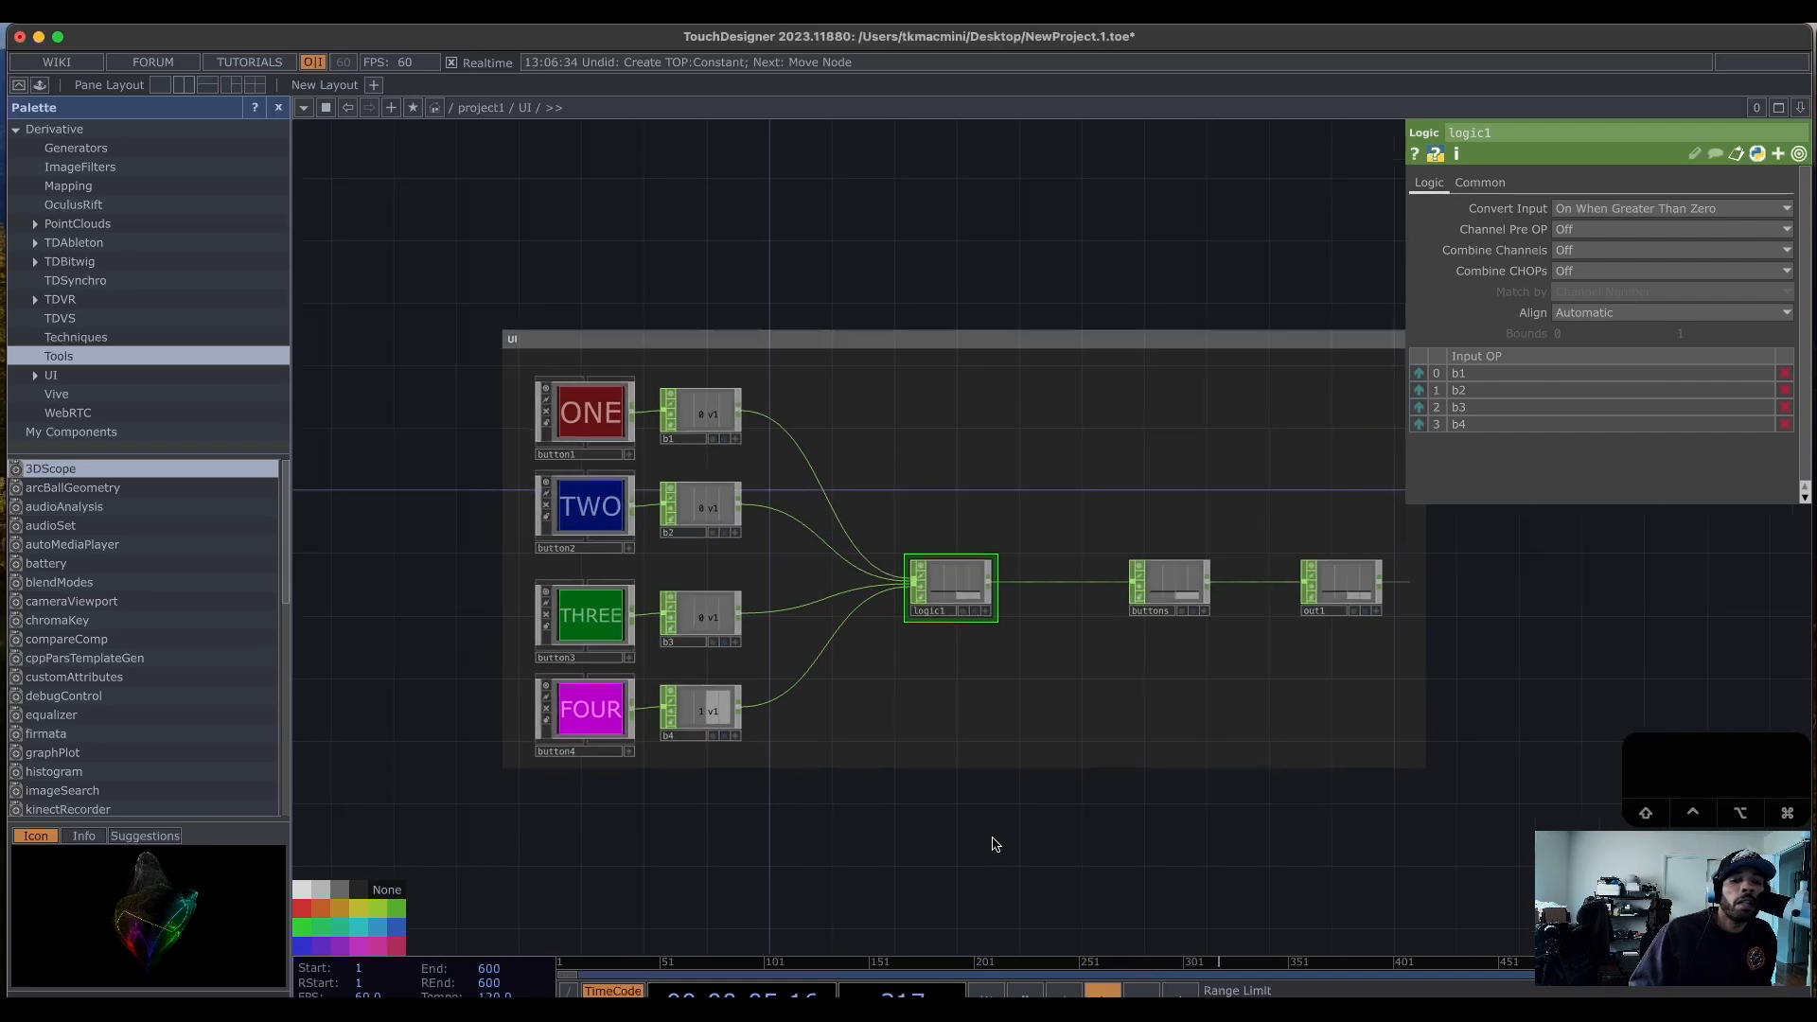
pyautogui.moveTo(1022, 847); pyautogui.dragTo(904, 839)
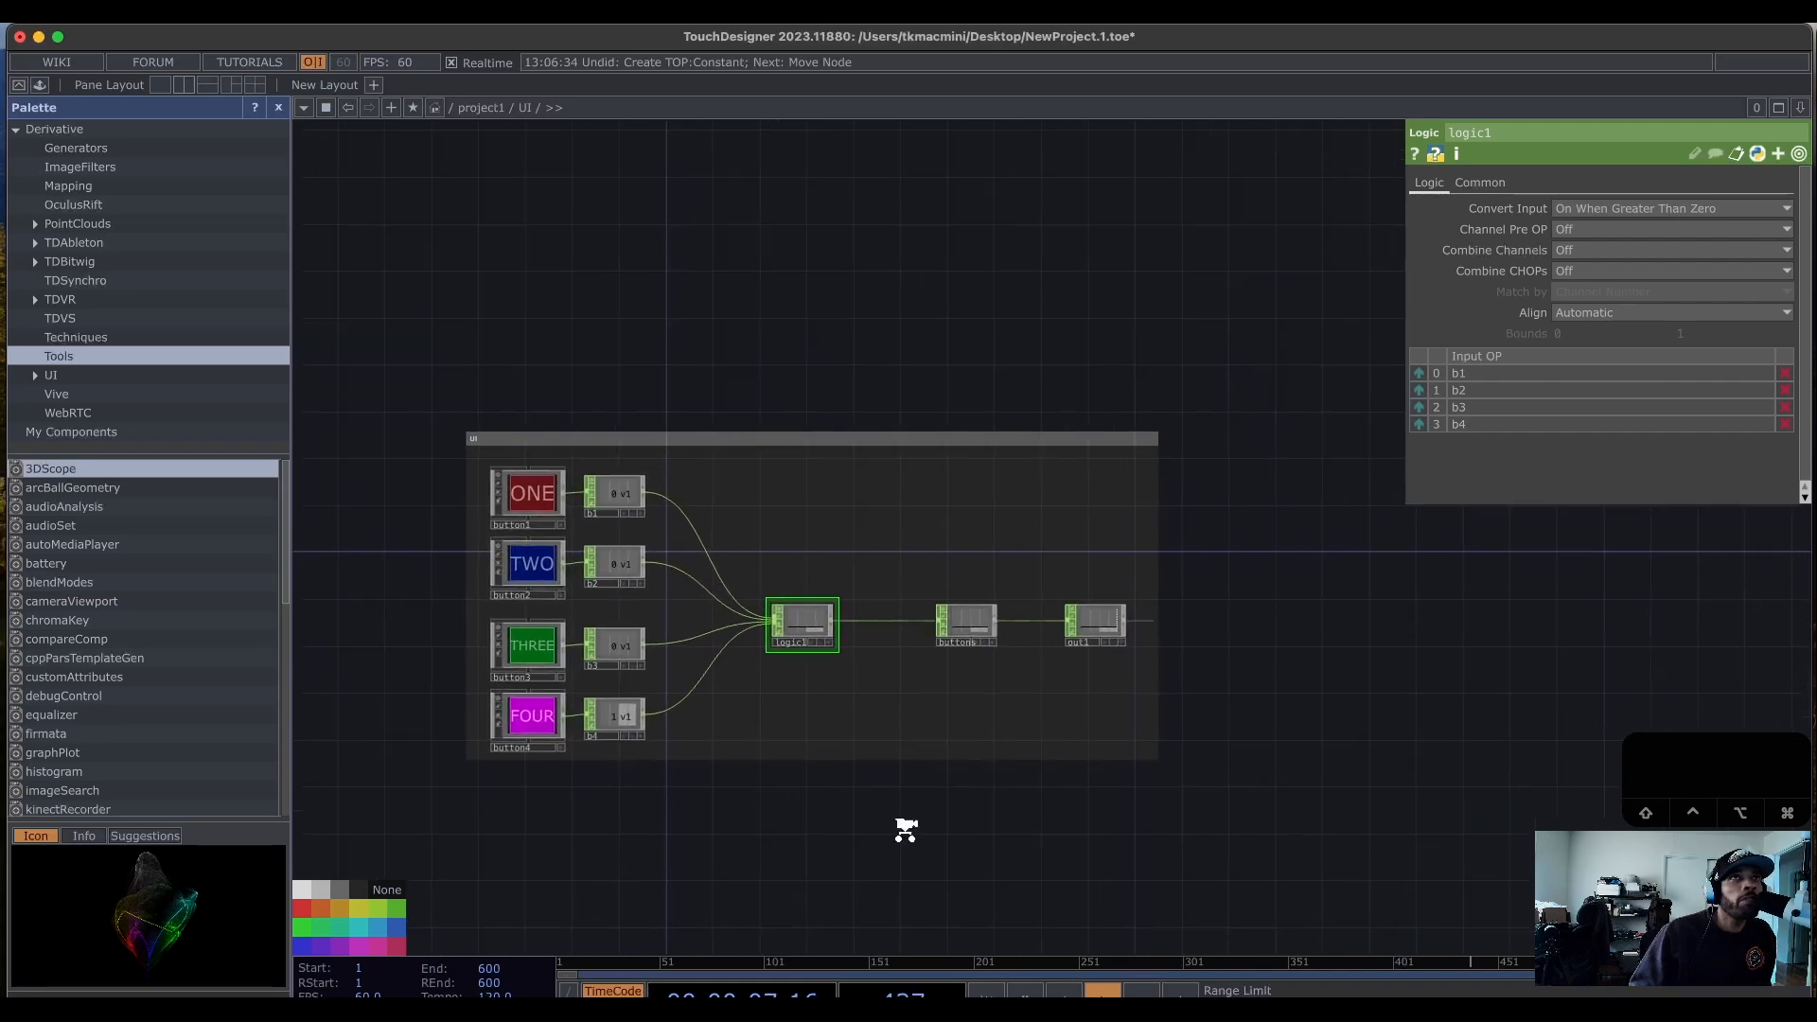
pyautogui.scroll(-2, 906, 837)
# Go up to the project1 network and view the chain of UI, UI_null and MOVIES.
pyautogui.scroll(-4, 905, 830)
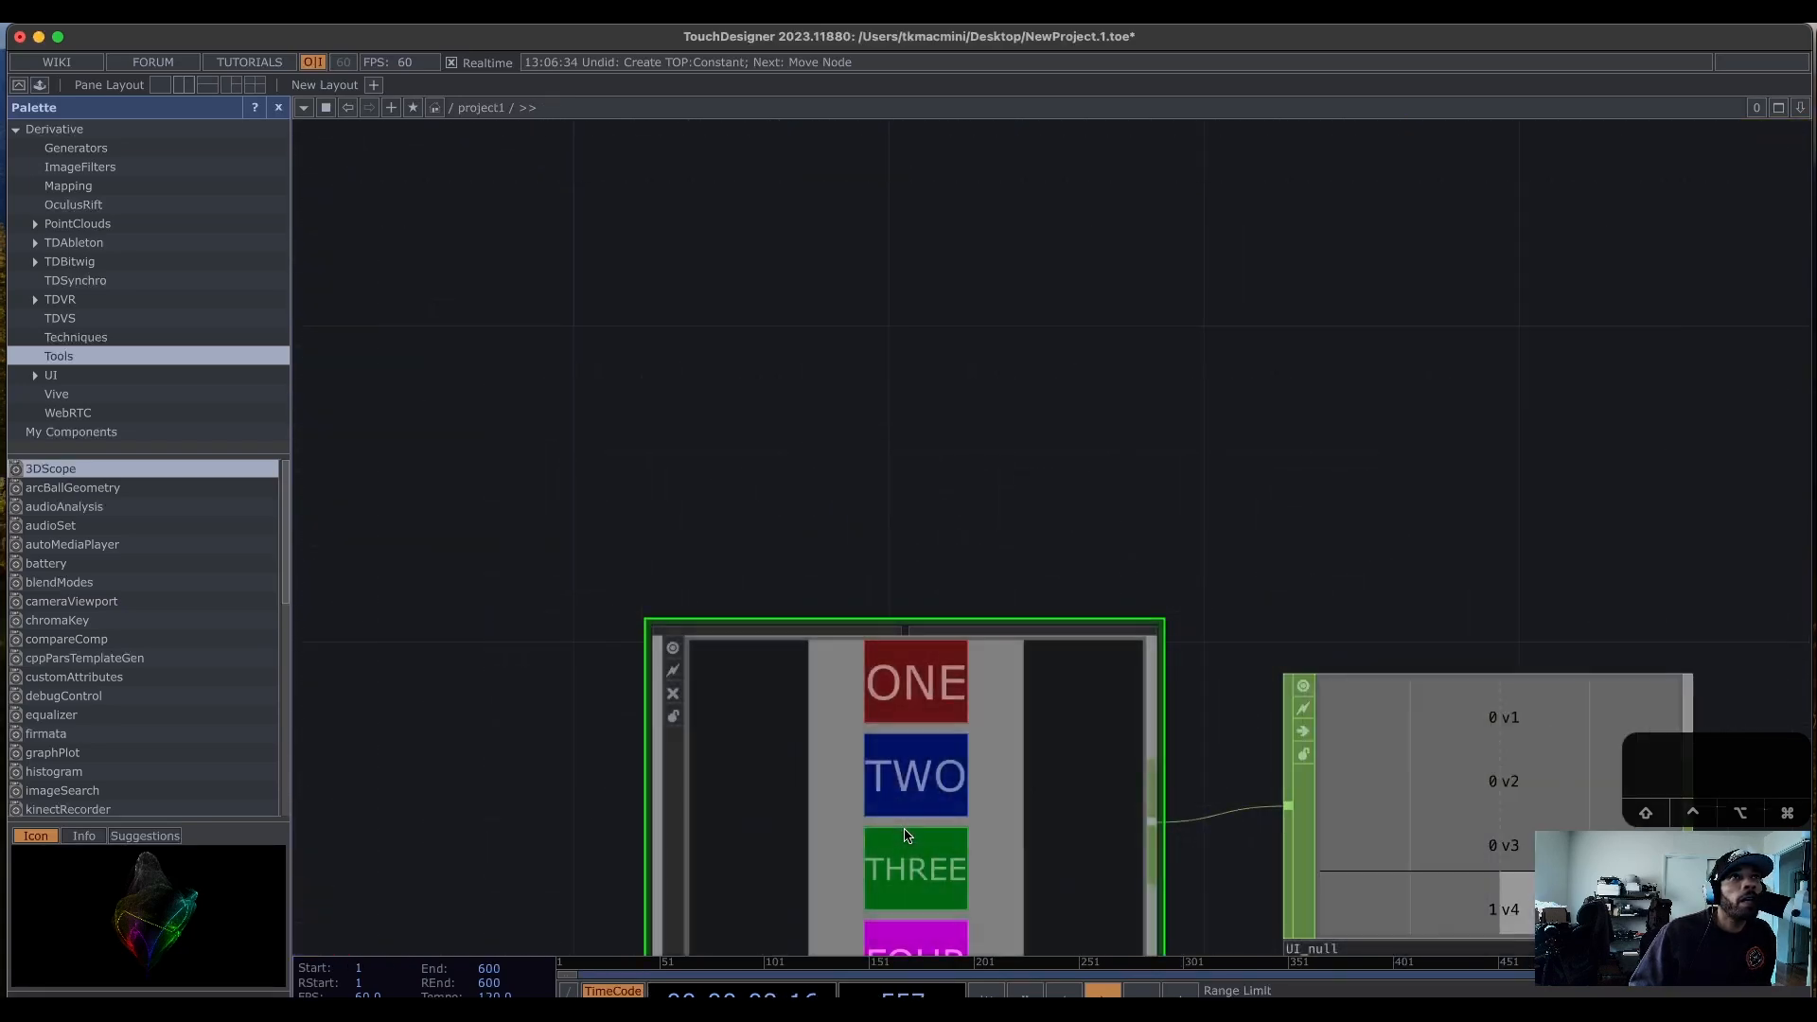
pyautogui.moveTo(807, 167); pyautogui.dragTo(606, 5)
pyautogui.scroll(-3, 980, 601)
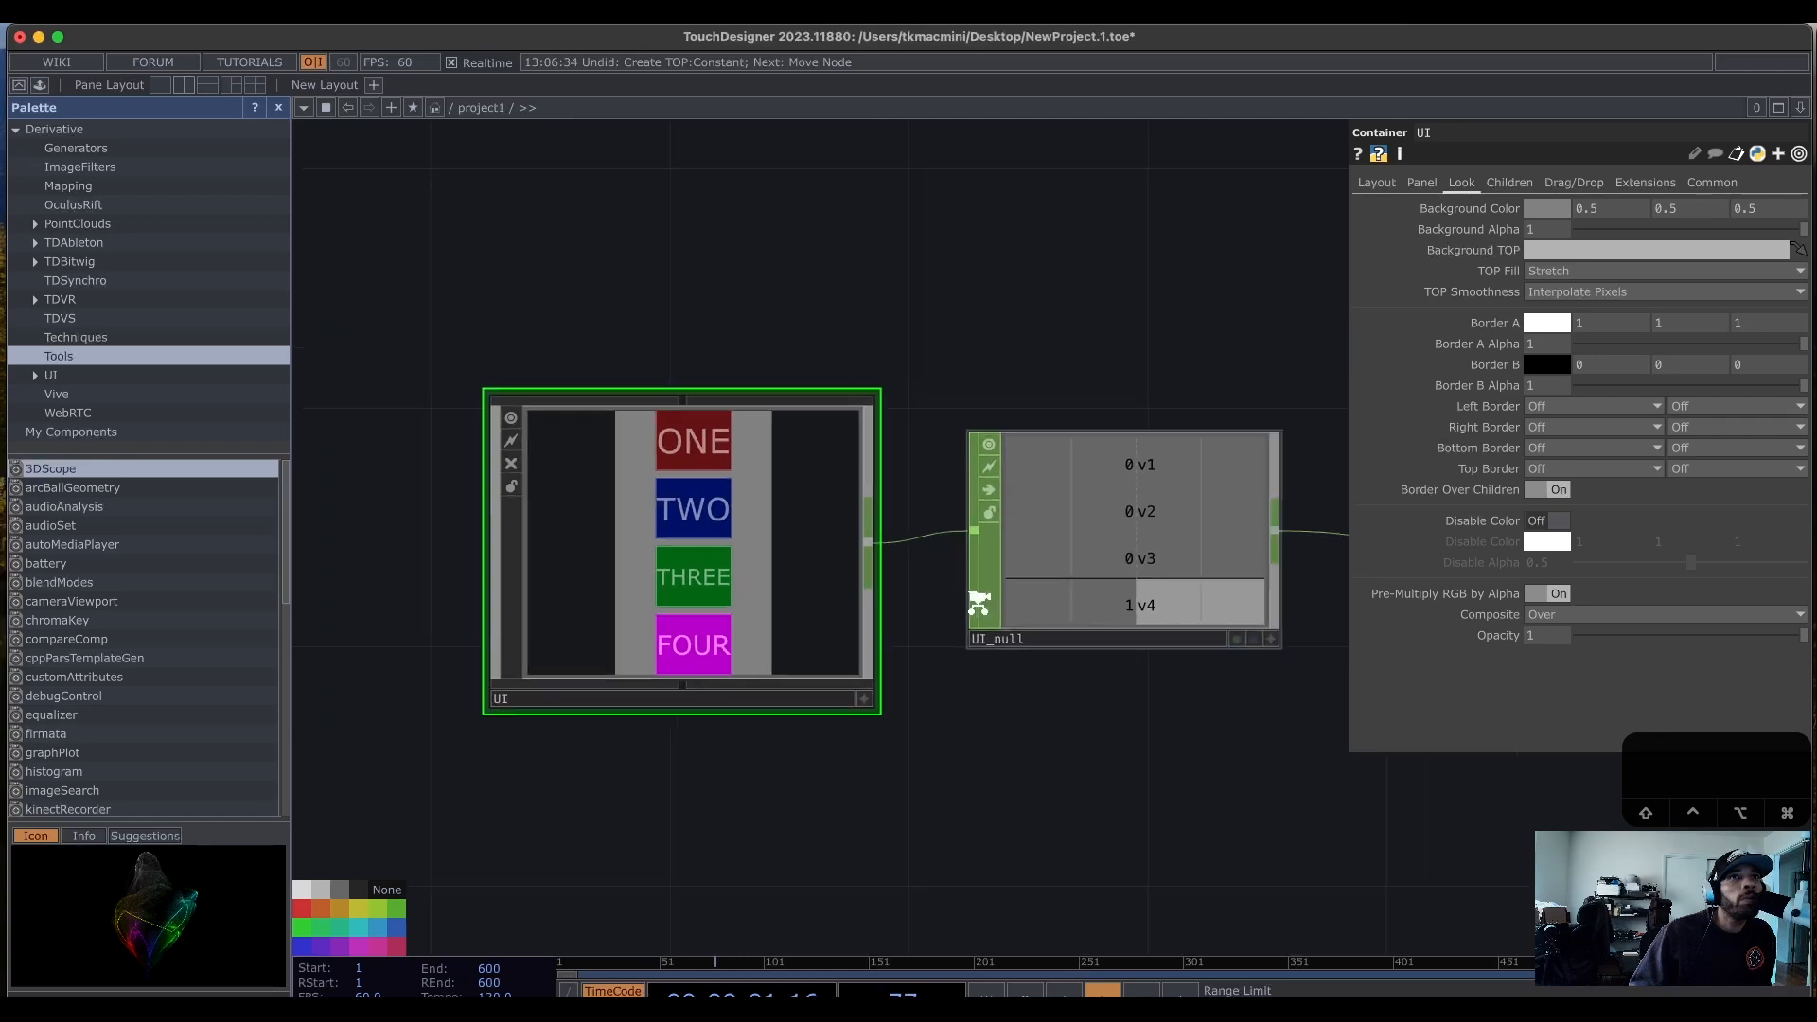
pyautogui.moveTo(1199, 746); pyautogui.dragTo(954, 791)
pyautogui.scroll(-3, 954, 793)
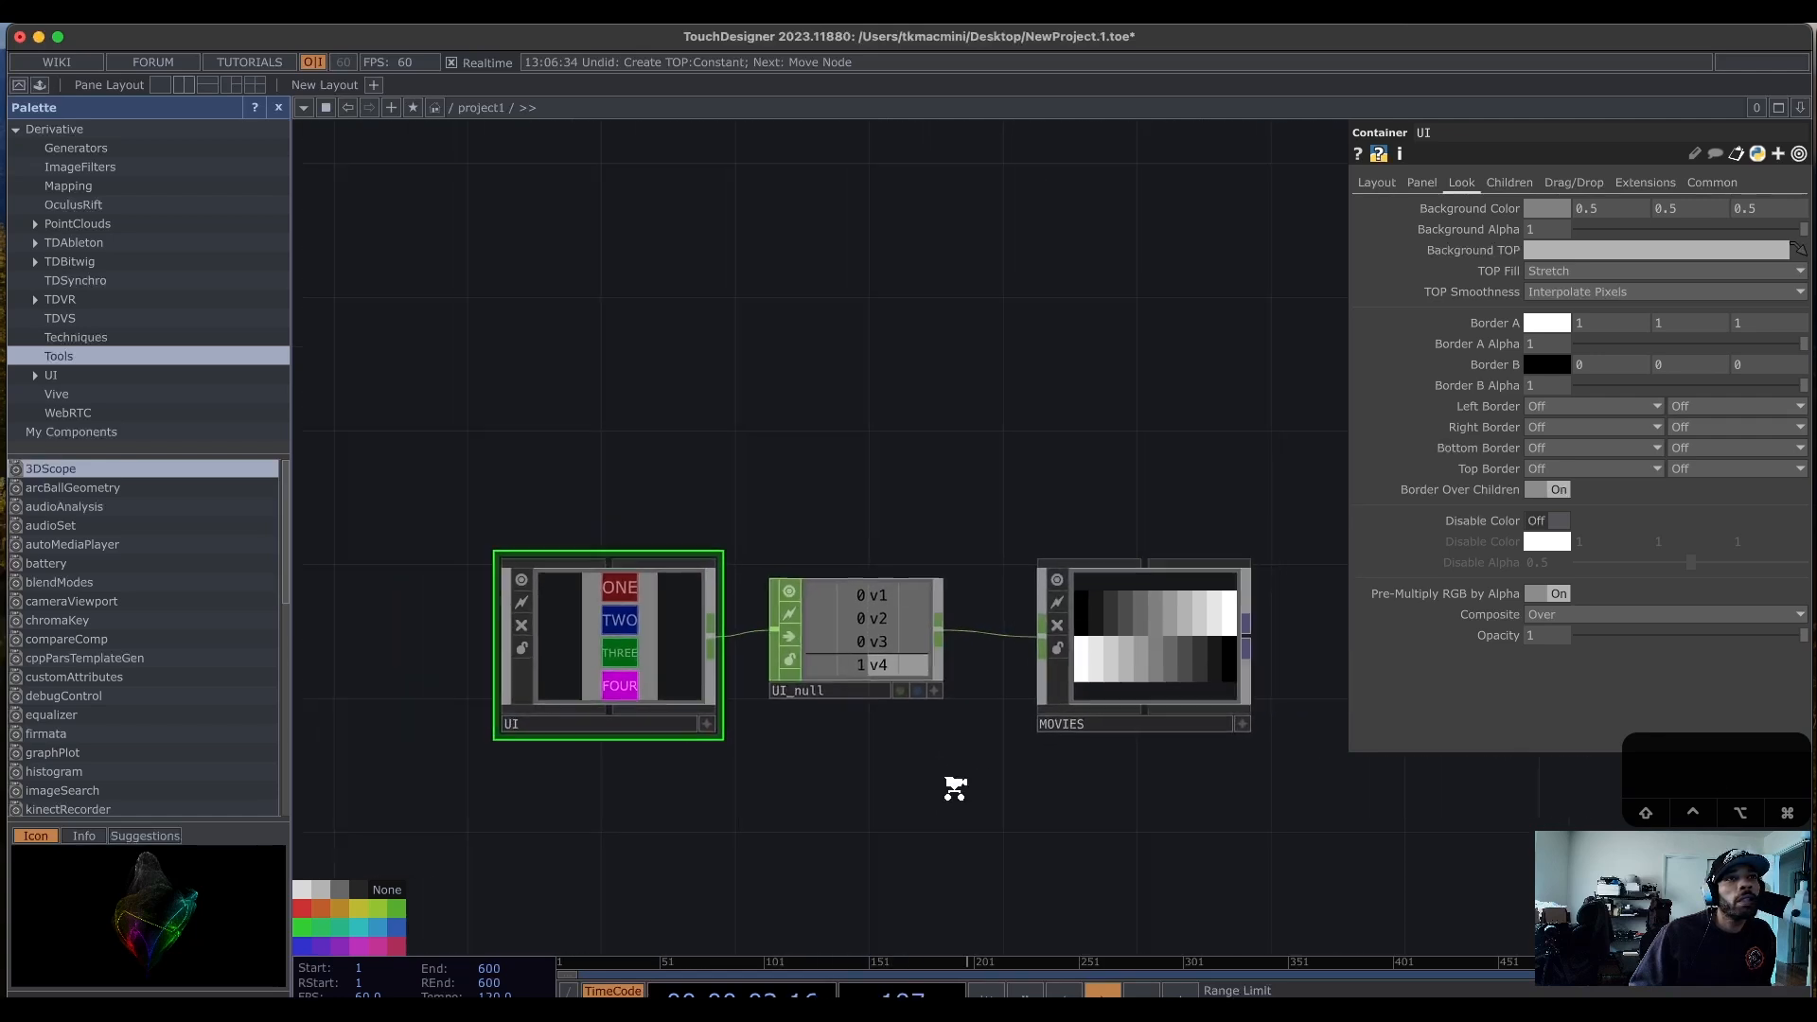
pyautogui.moveTo(783, 756); pyautogui.dragTo(679, 697)
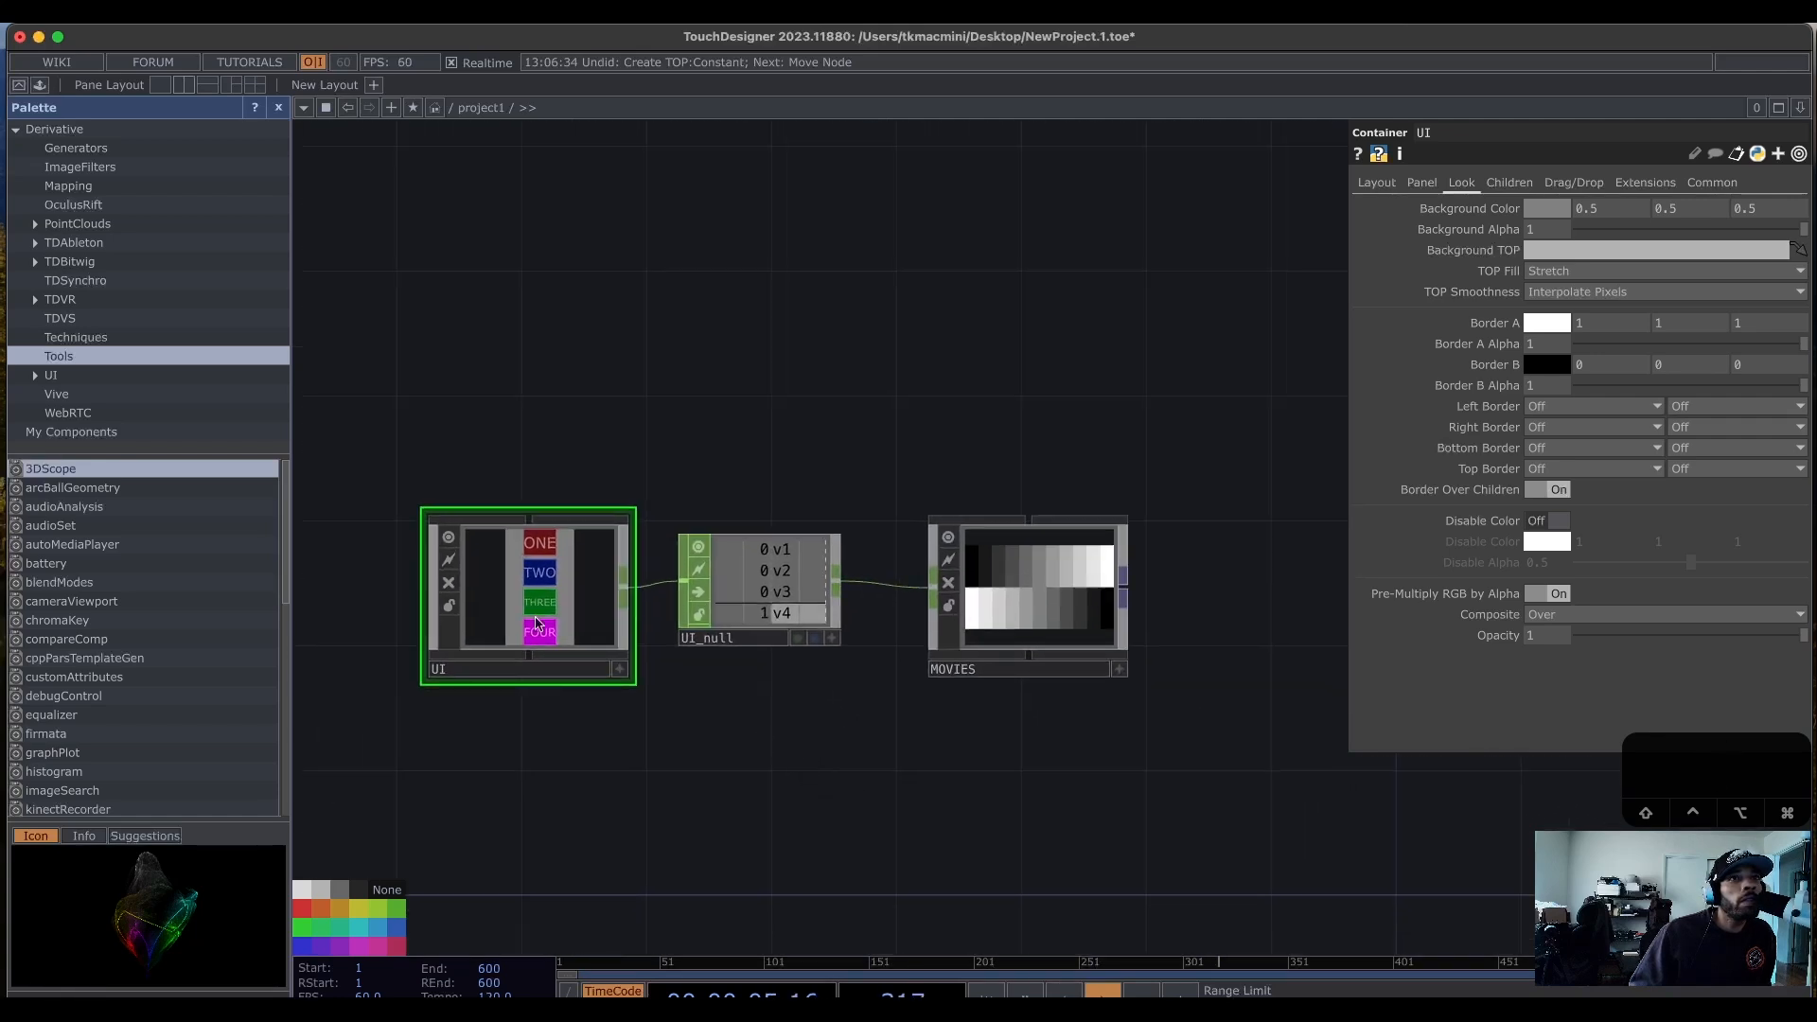
pyautogui.rightClick(398, 431)
pyautogui.click(804, 378)
pyautogui.moveTo(376, 414); pyautogui.dragTo(1189, 722, button='right')
pyautogui.click(717, 252)
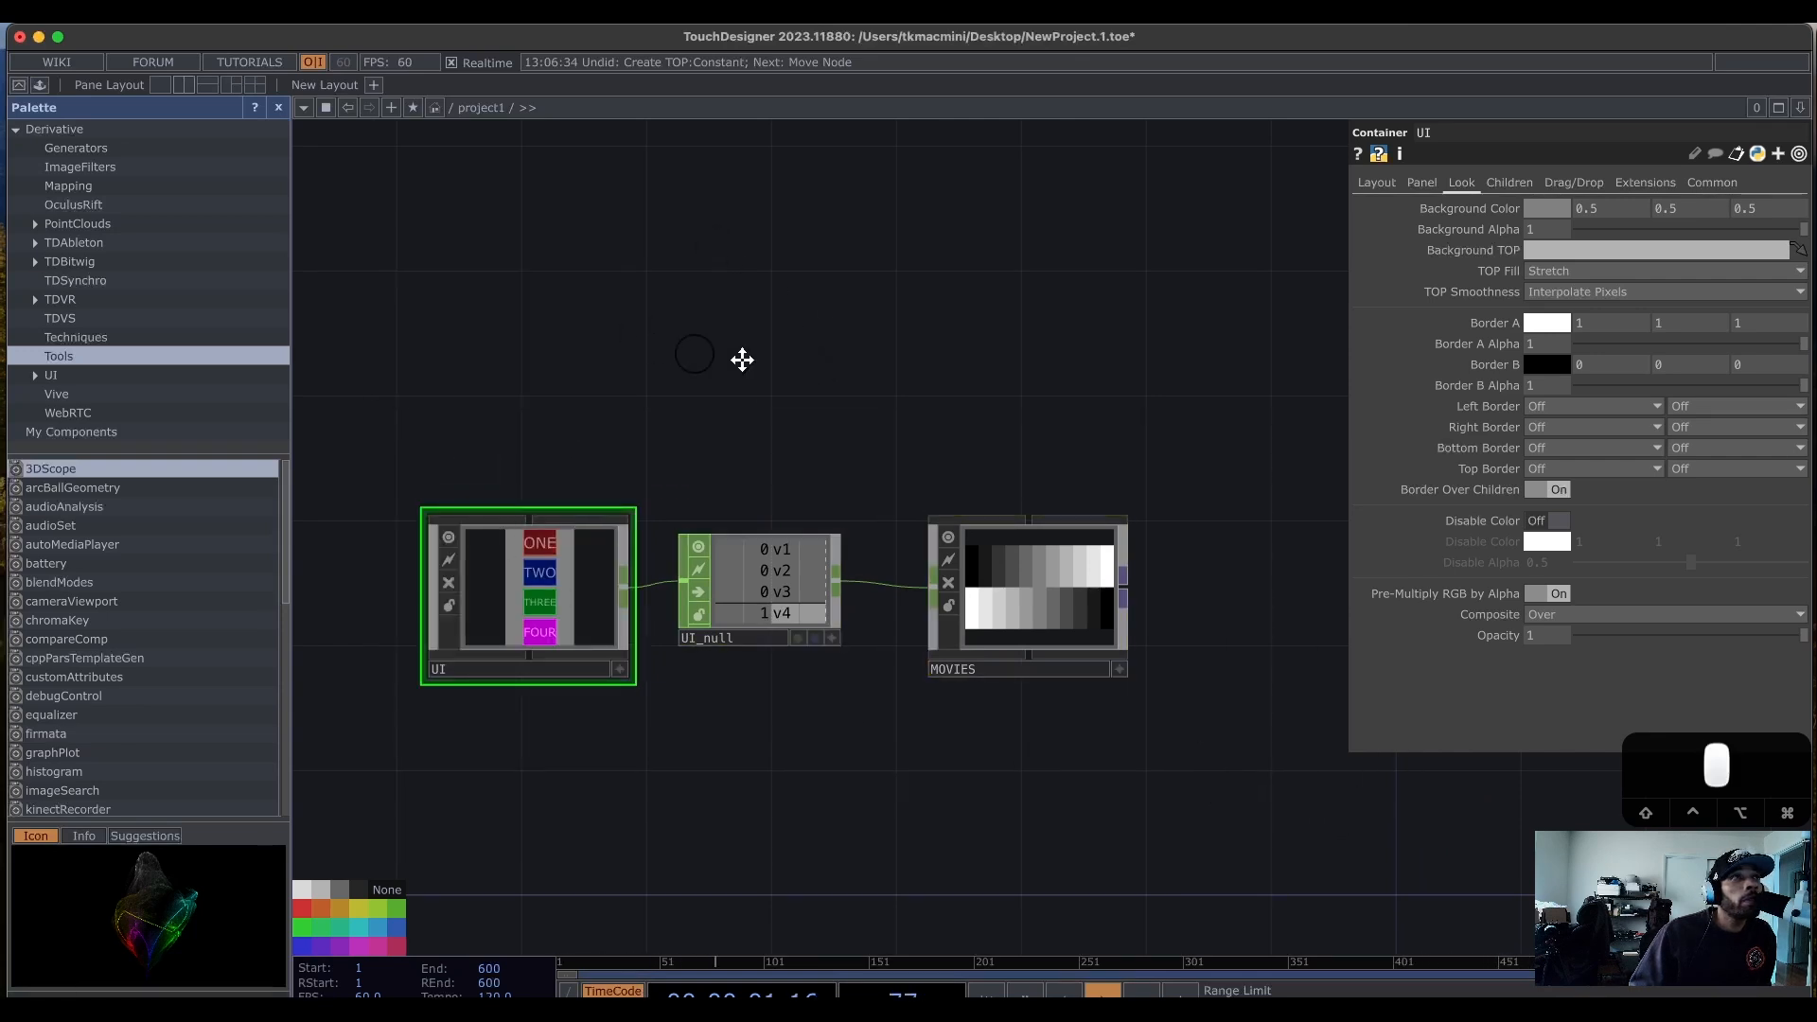
# Close the project, saving it to the Desktop as "button demos" before quitting.
pyautogui.moveTo(627, 312); pyautogui.dragTo(799, 348)
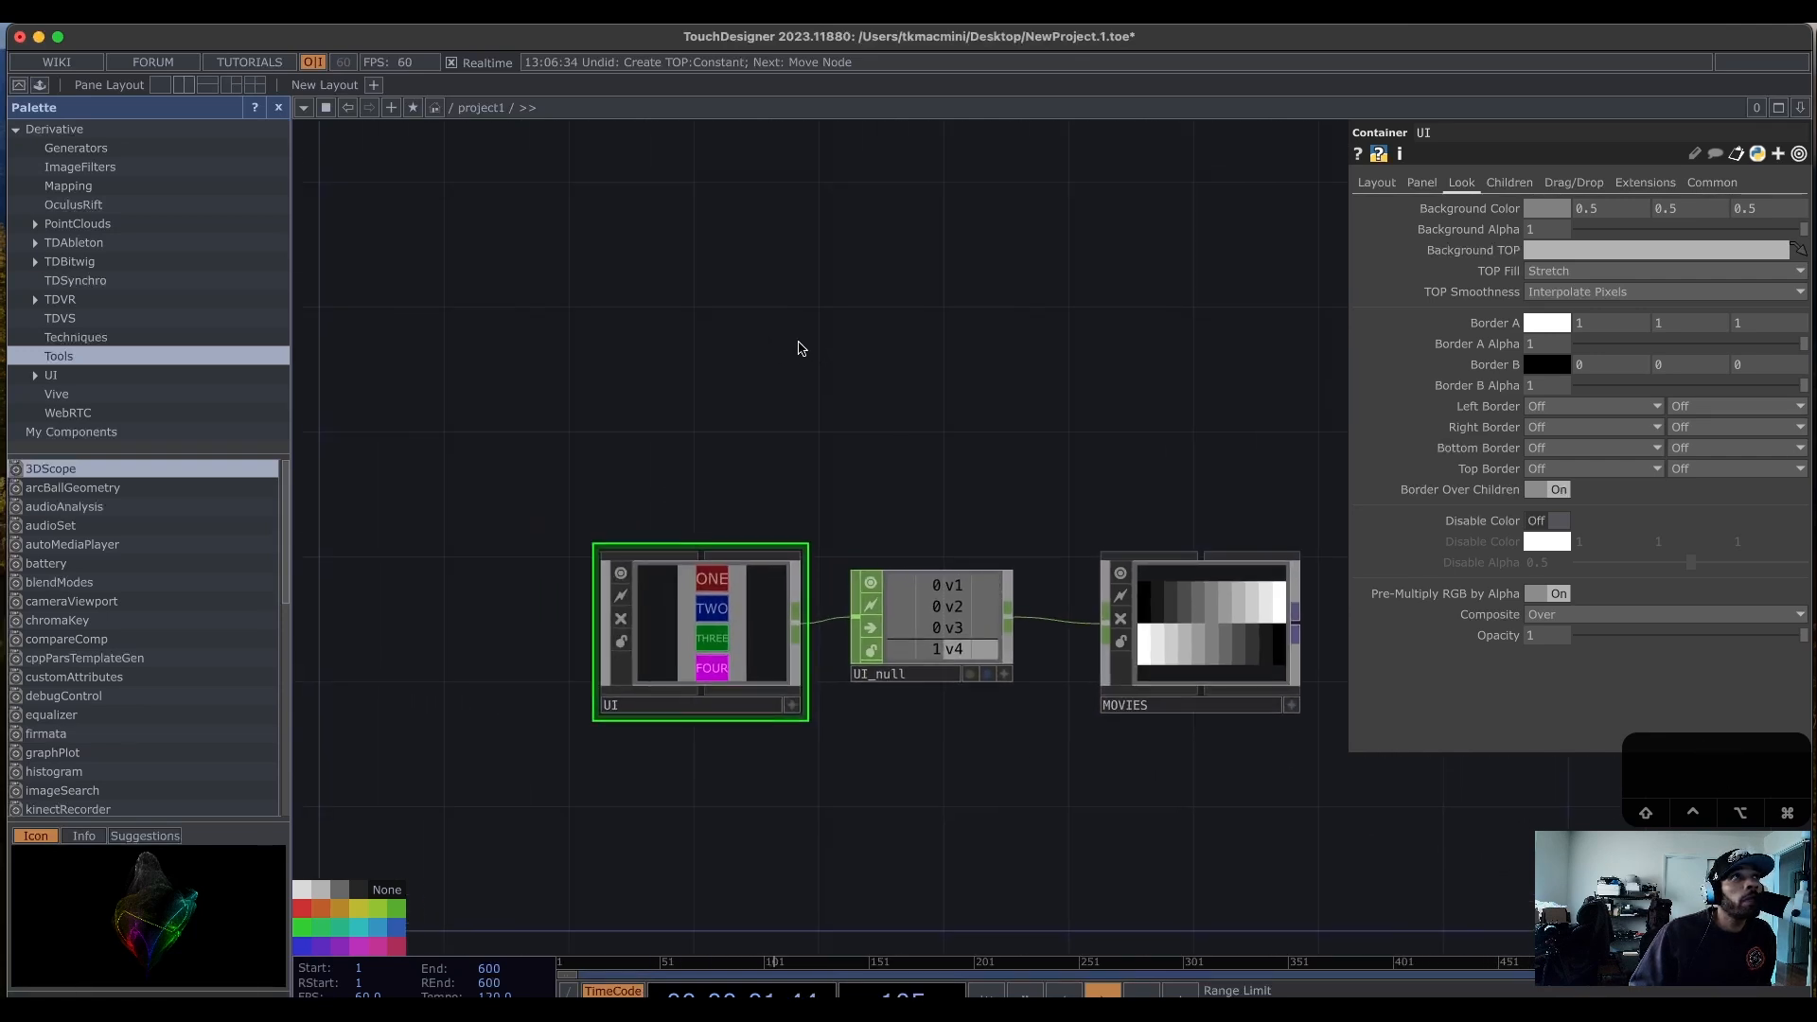
pyautogui.click(20, 37)
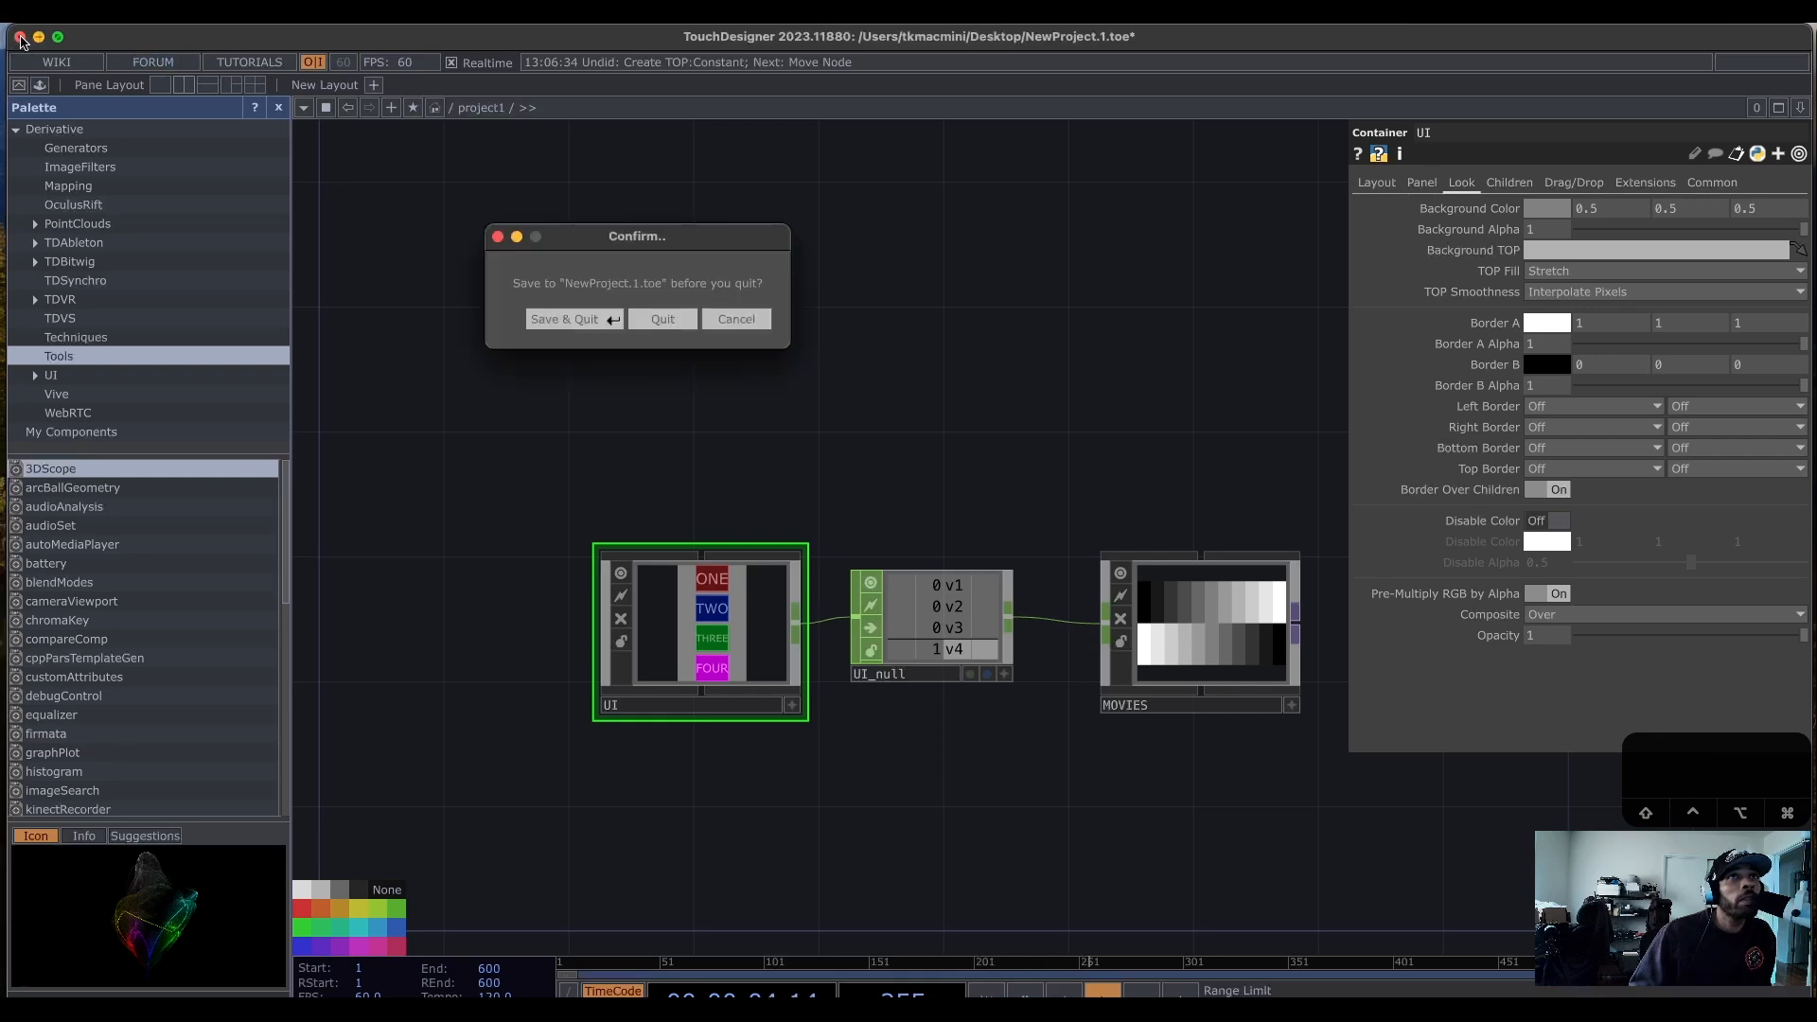
pyautogui.click(599, 319)
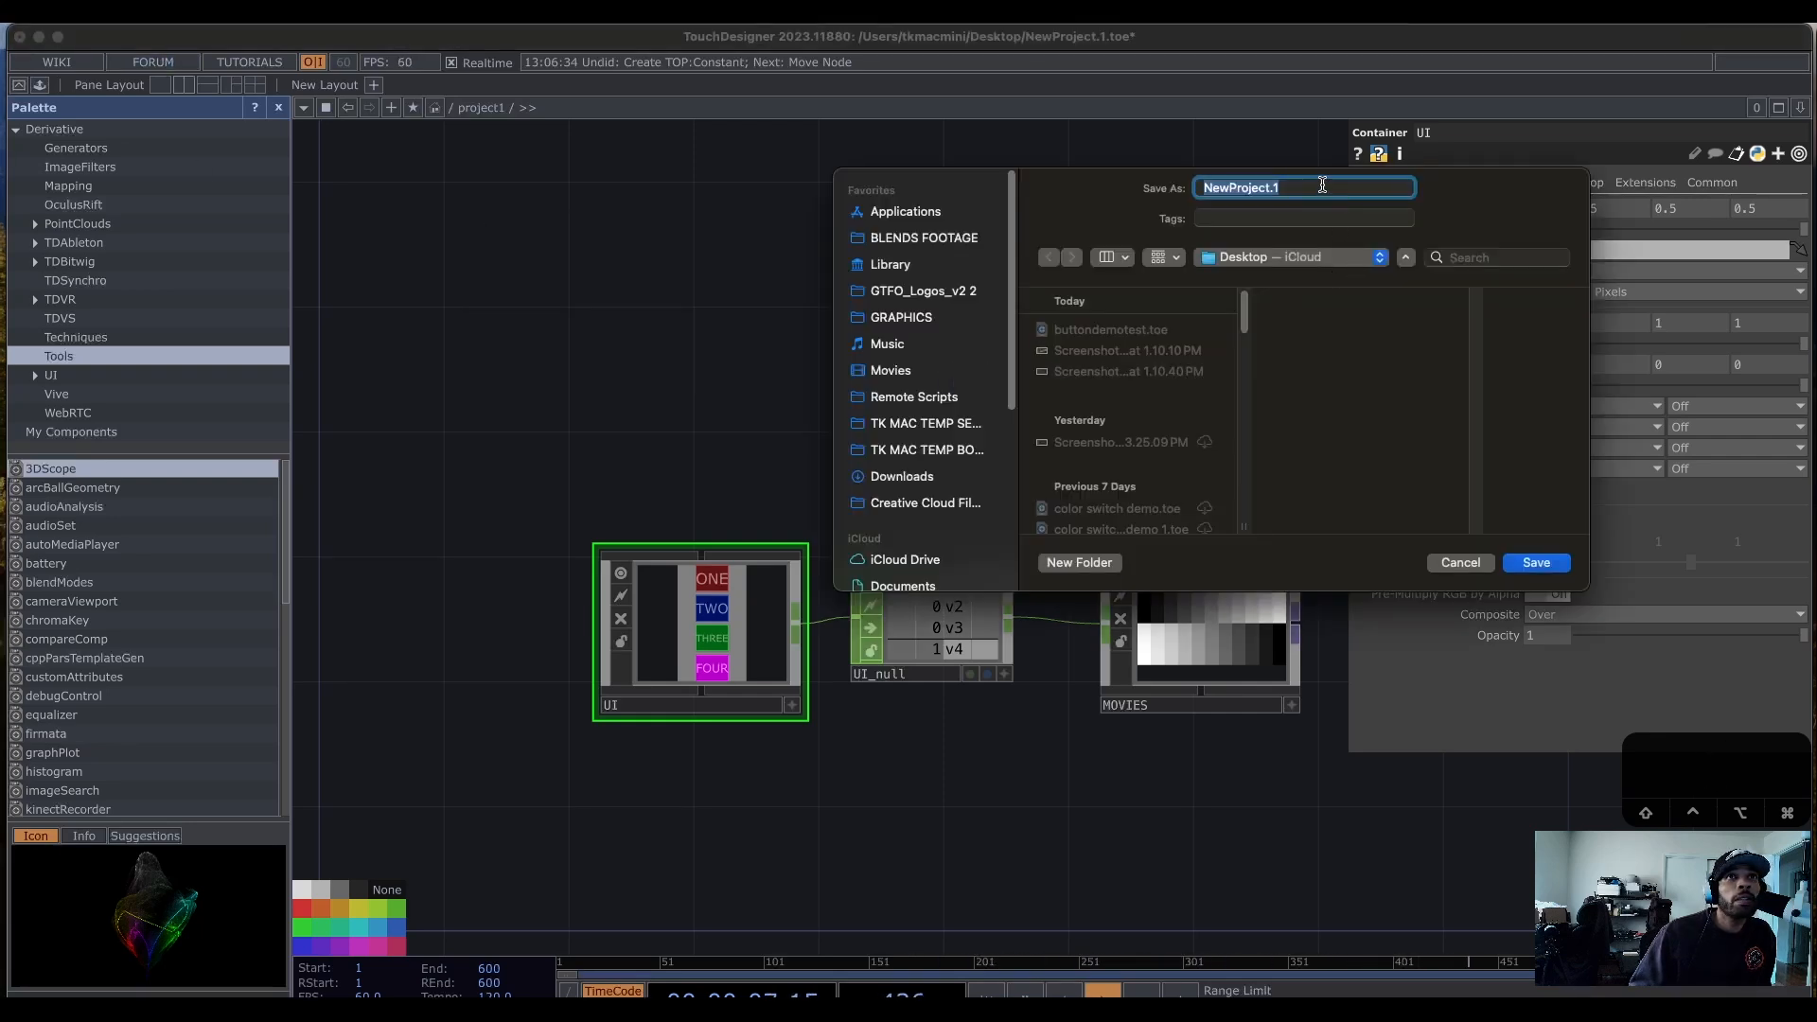
pyautogui.write('button demo')
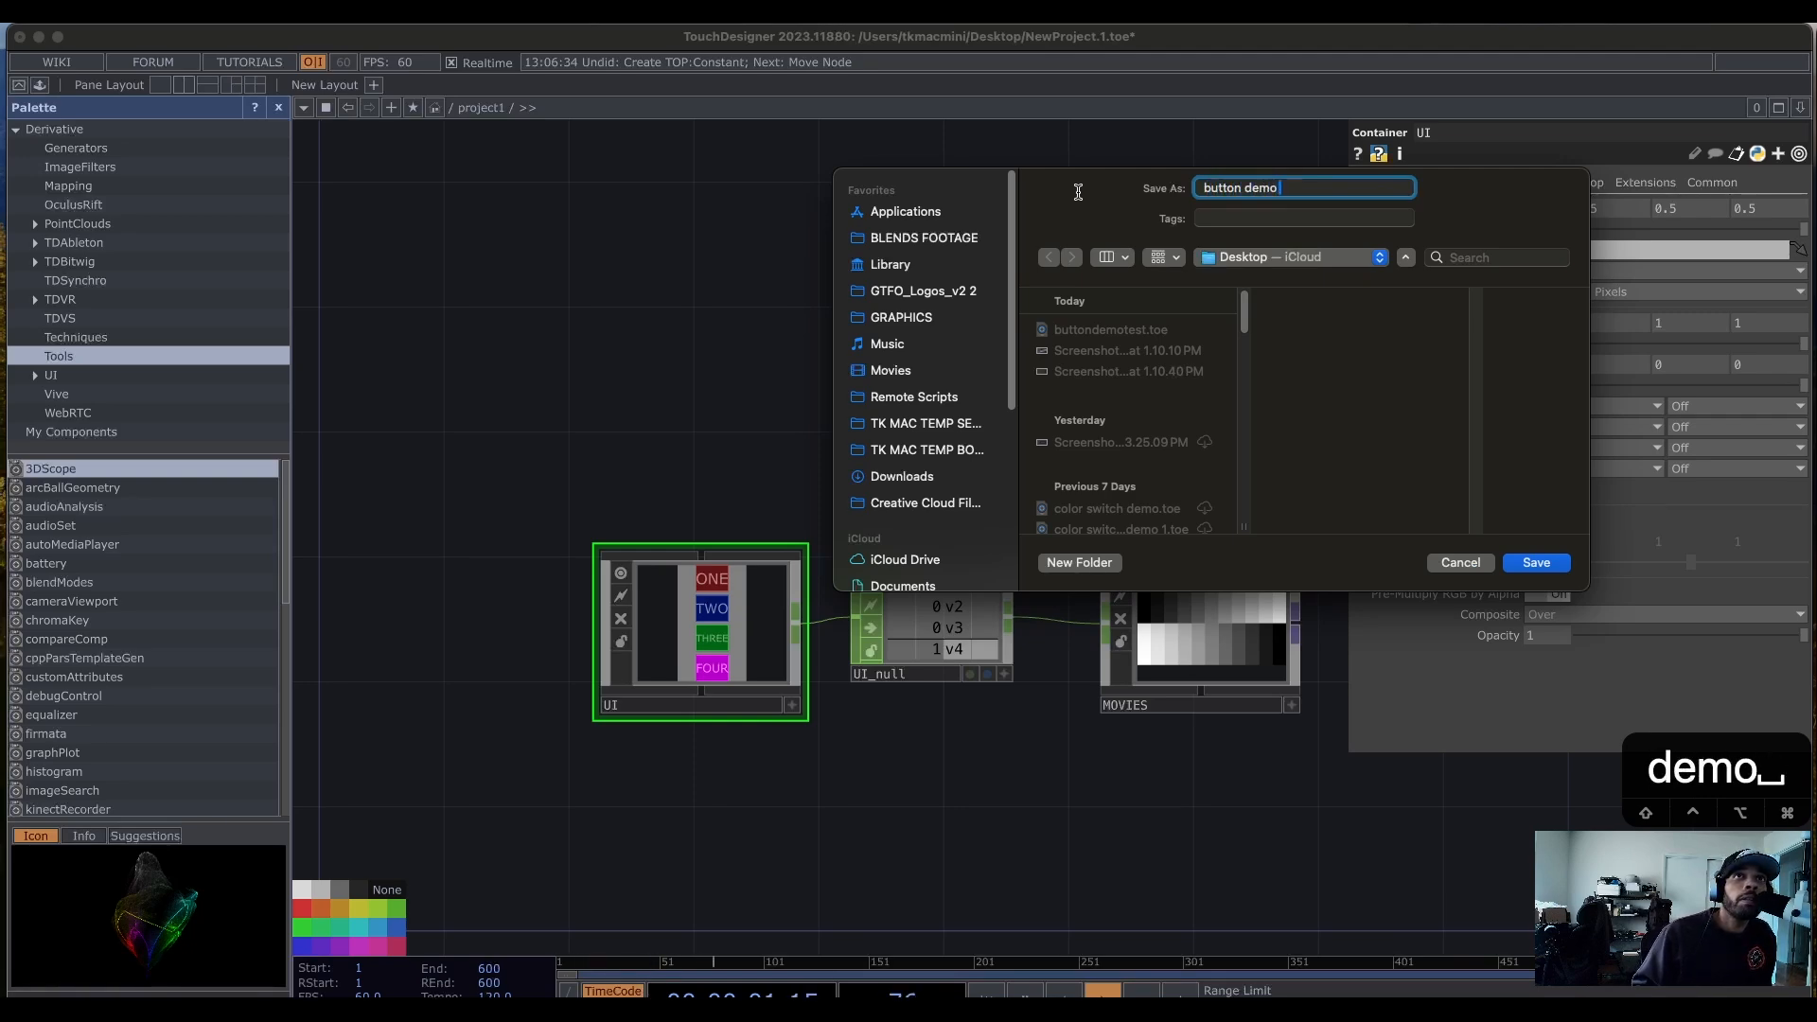
pyautogui.press('BackSpace')
pyautogui.write('sds')
pyautogui.press('BackSpace')
pyautogui.press('BackSpace')
pyautogui.press('Return')
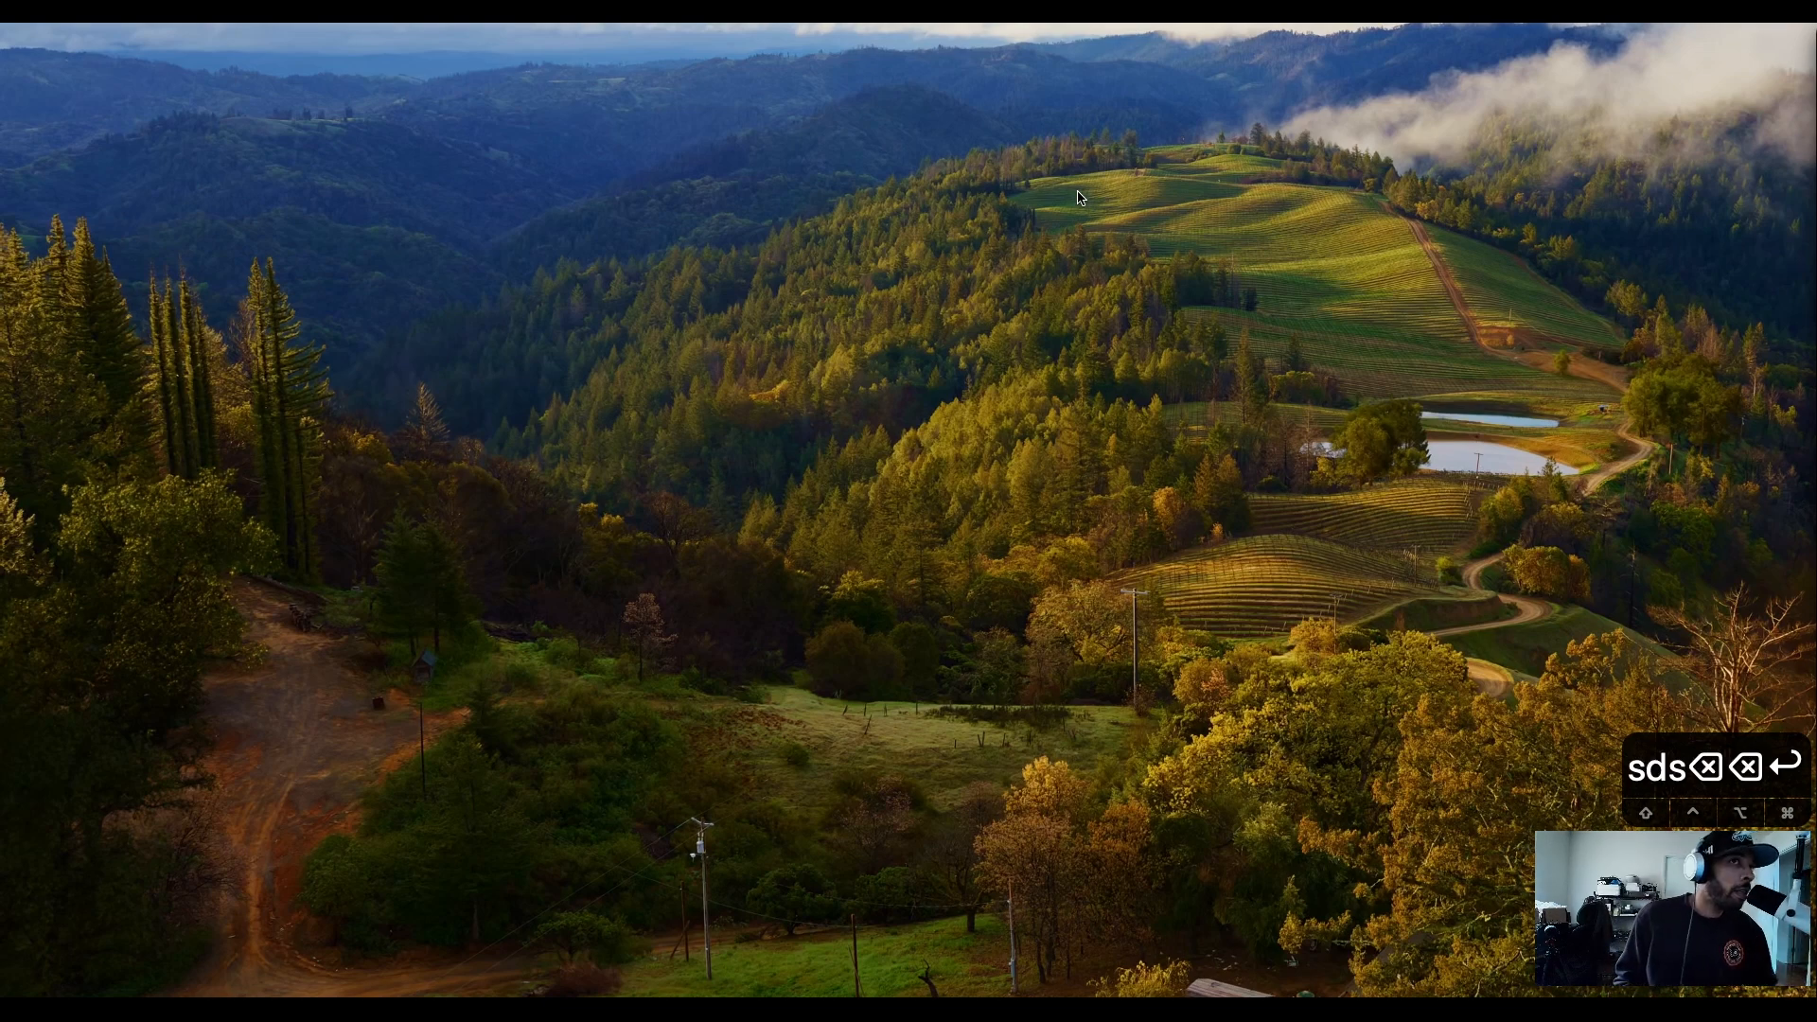
# Relaunch TouchDesigner to start from a fresh default project.
pyautogui.press('super+space')
pyautogui.write('to')
pyautogui.press('Return')
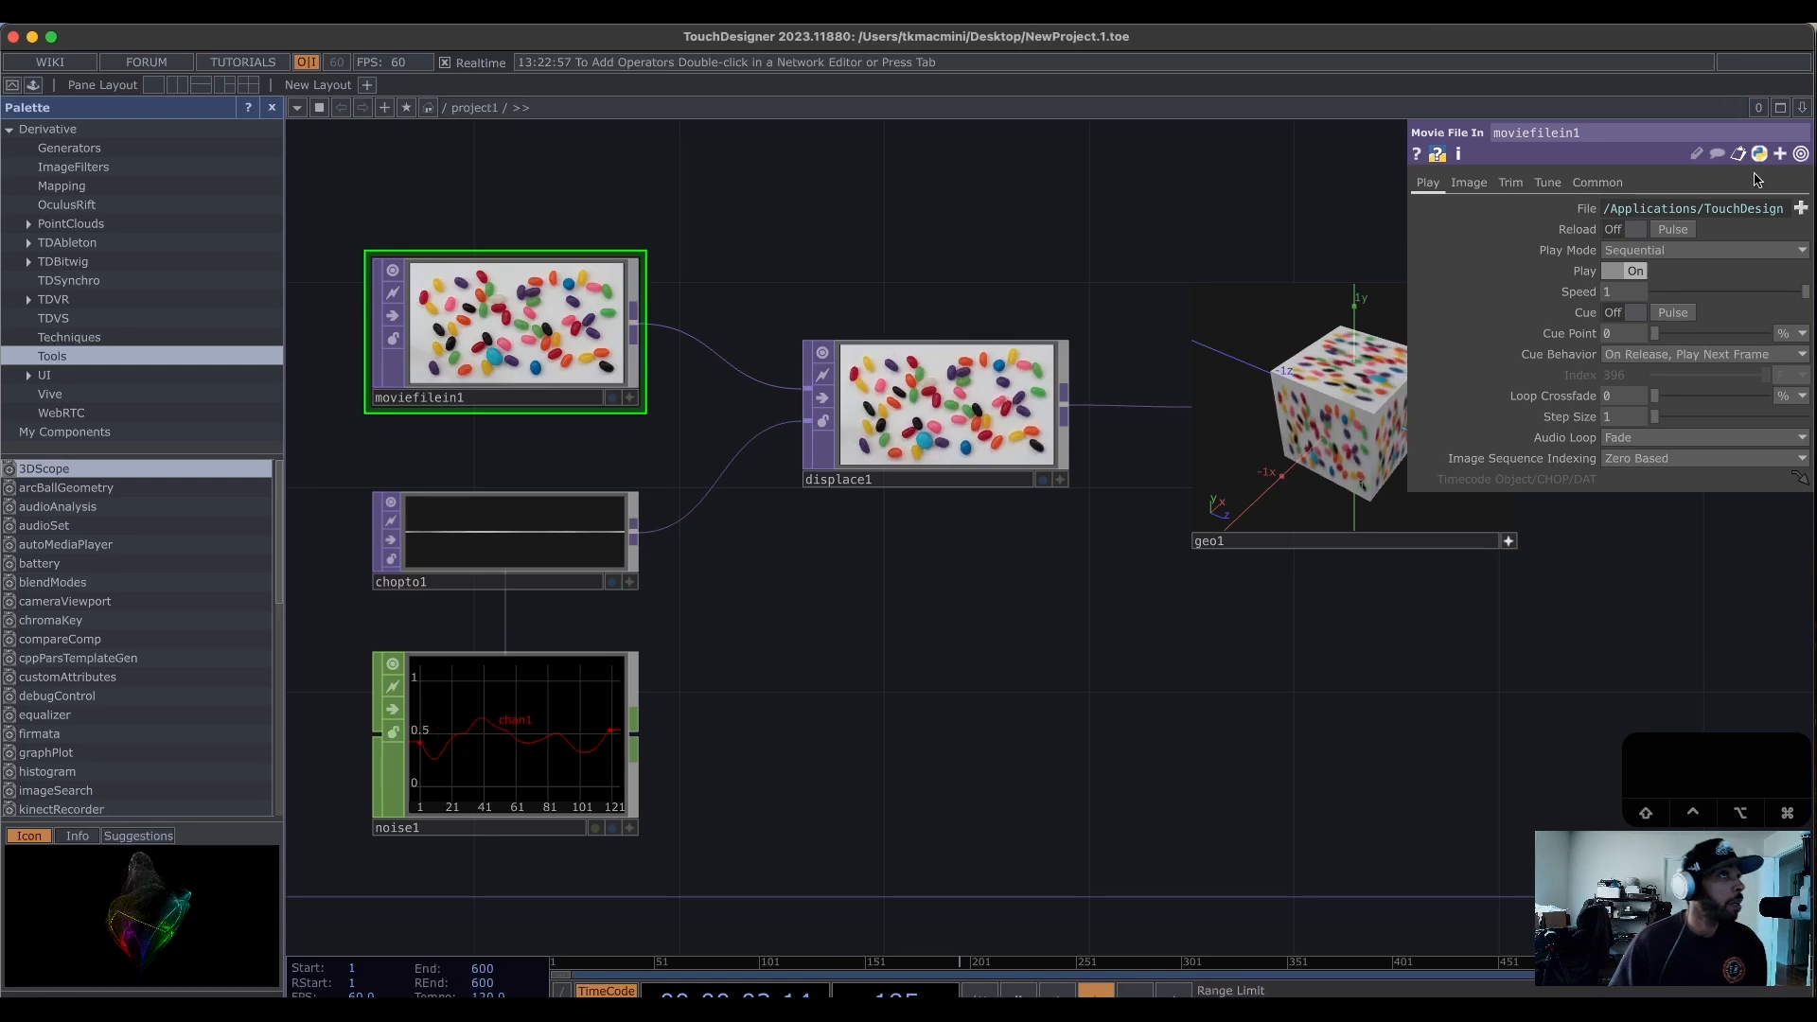
# Delete all the default operators from the project1 network.
pyautogui.press('h')
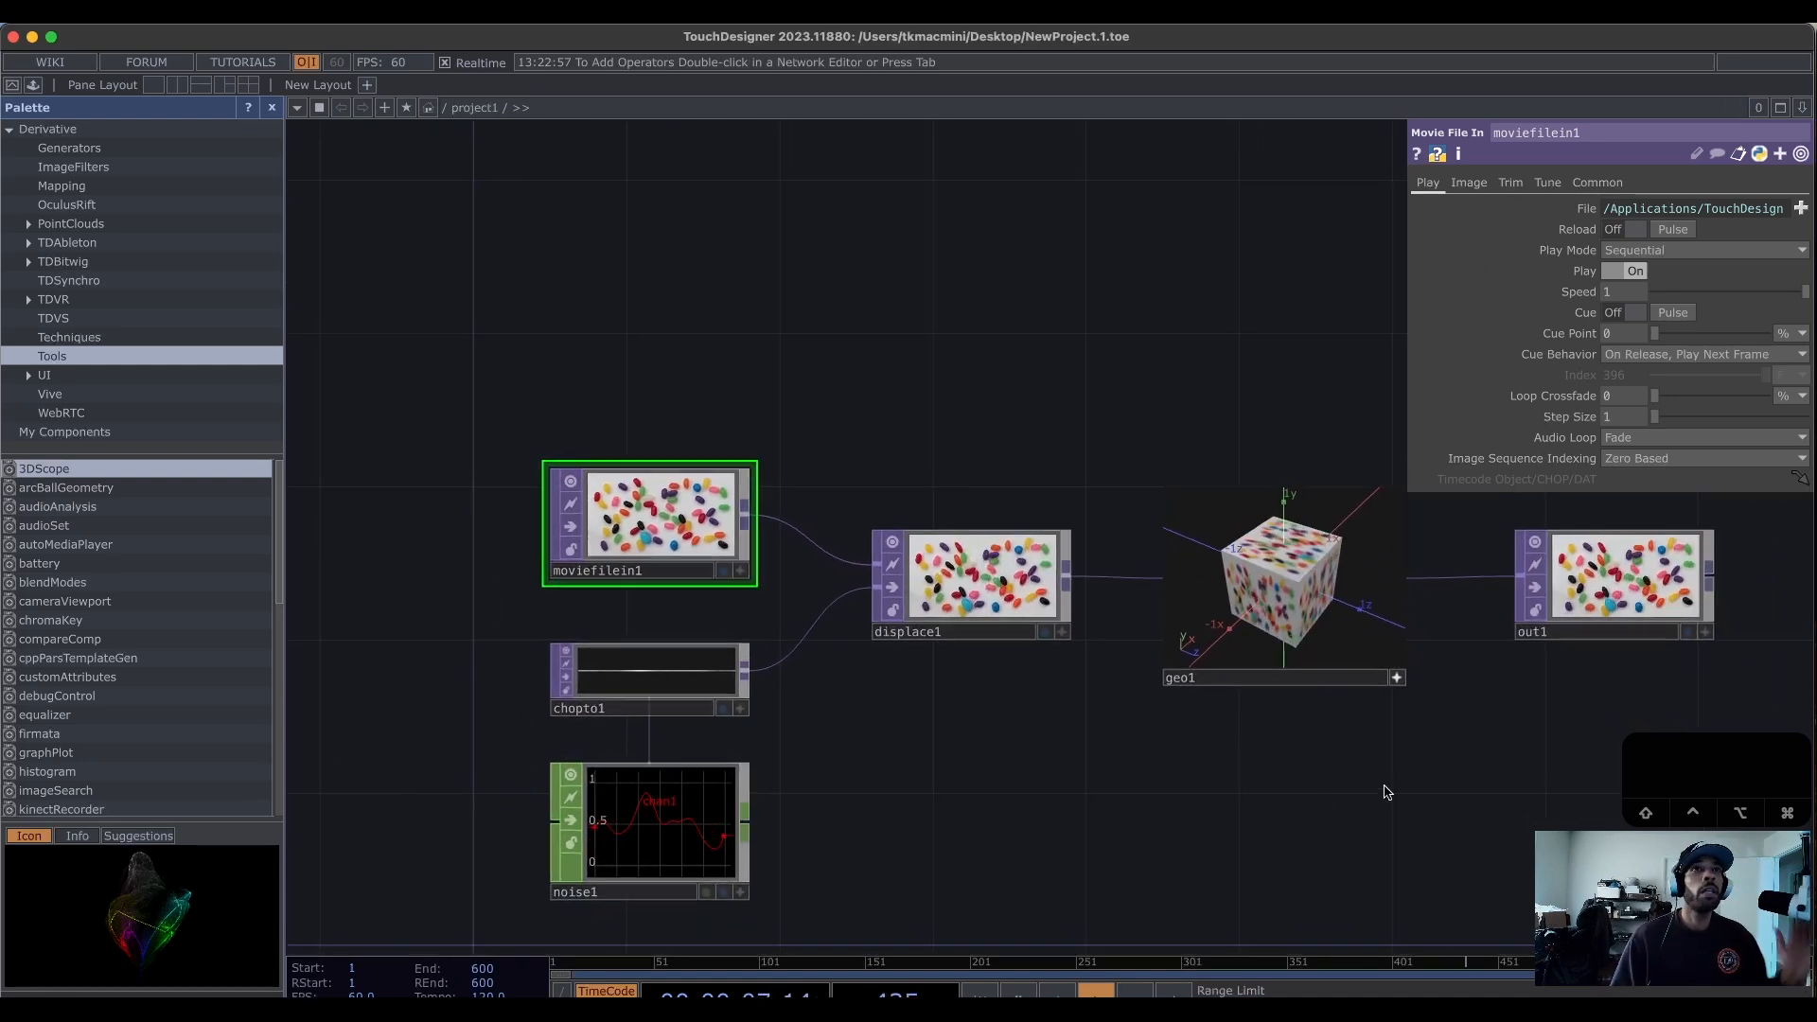
pyautogui.moveTo(1382, 791); pyautogui.dragTo(1195, 787)
pyautogui.scroll(-3, 1248, 748)
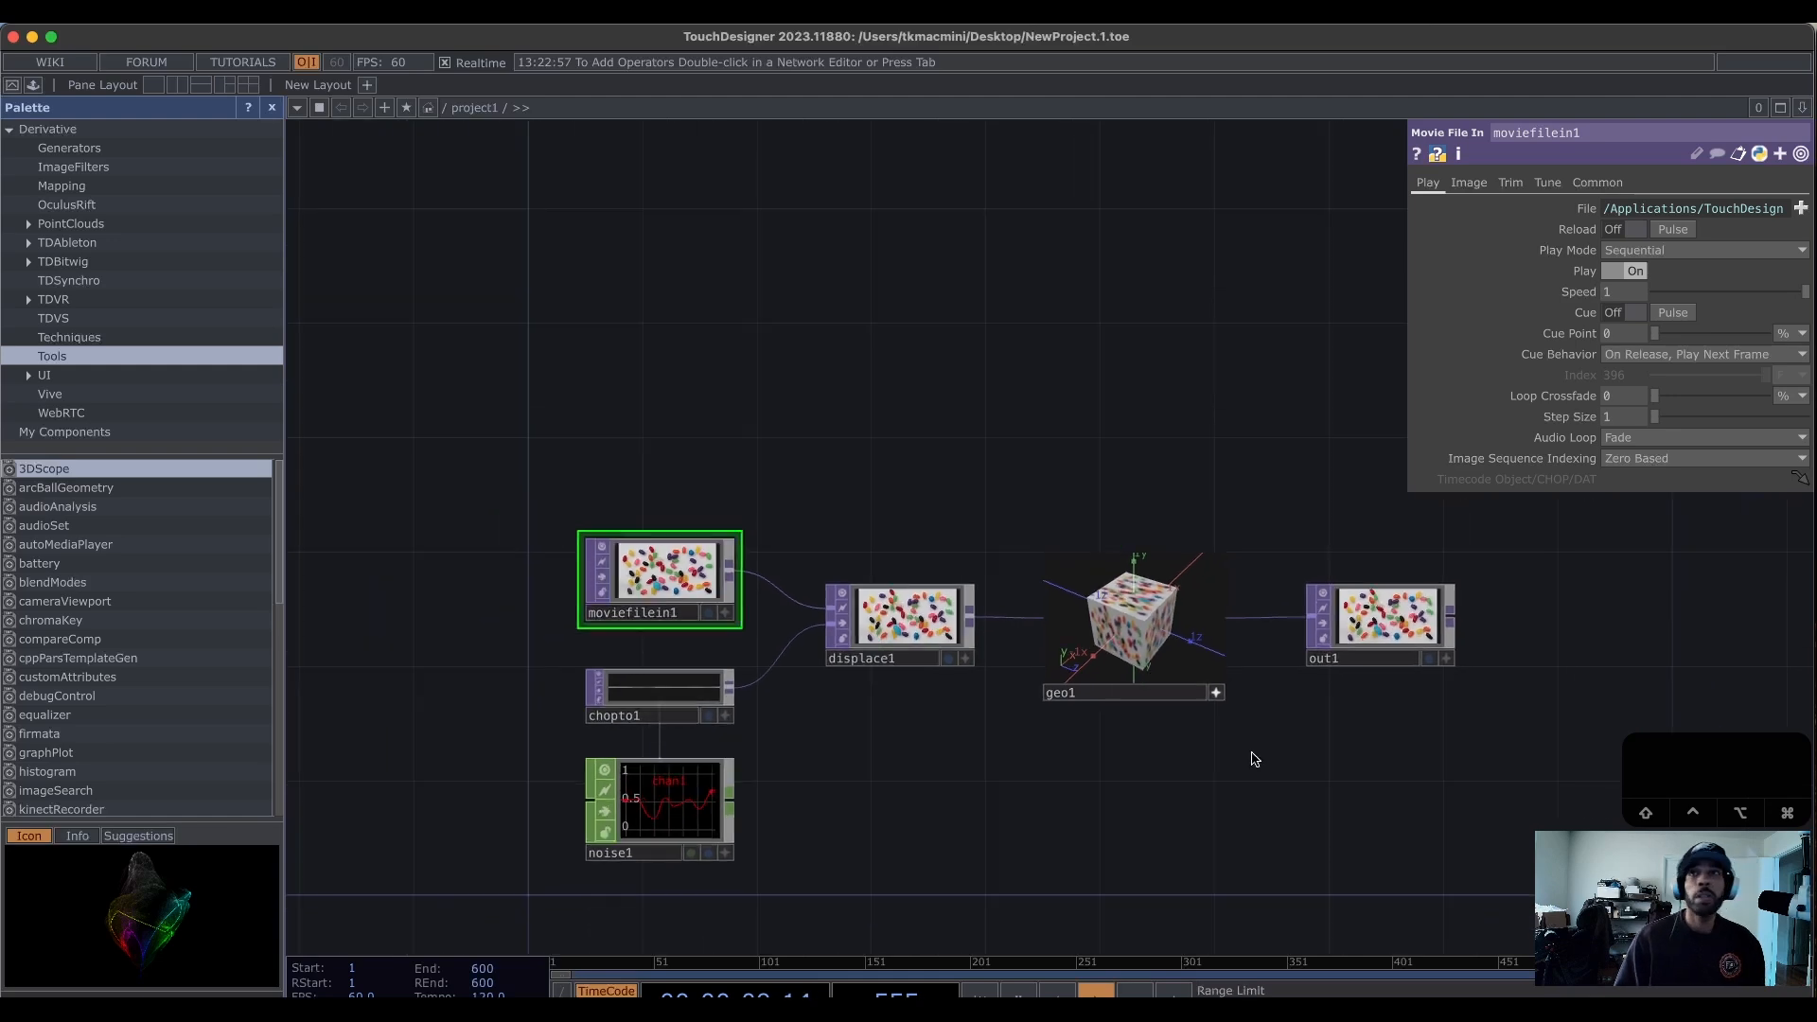
pyautogui.moveTo(506, 438); pyautogui.dragTo(1362, 832, button='right')
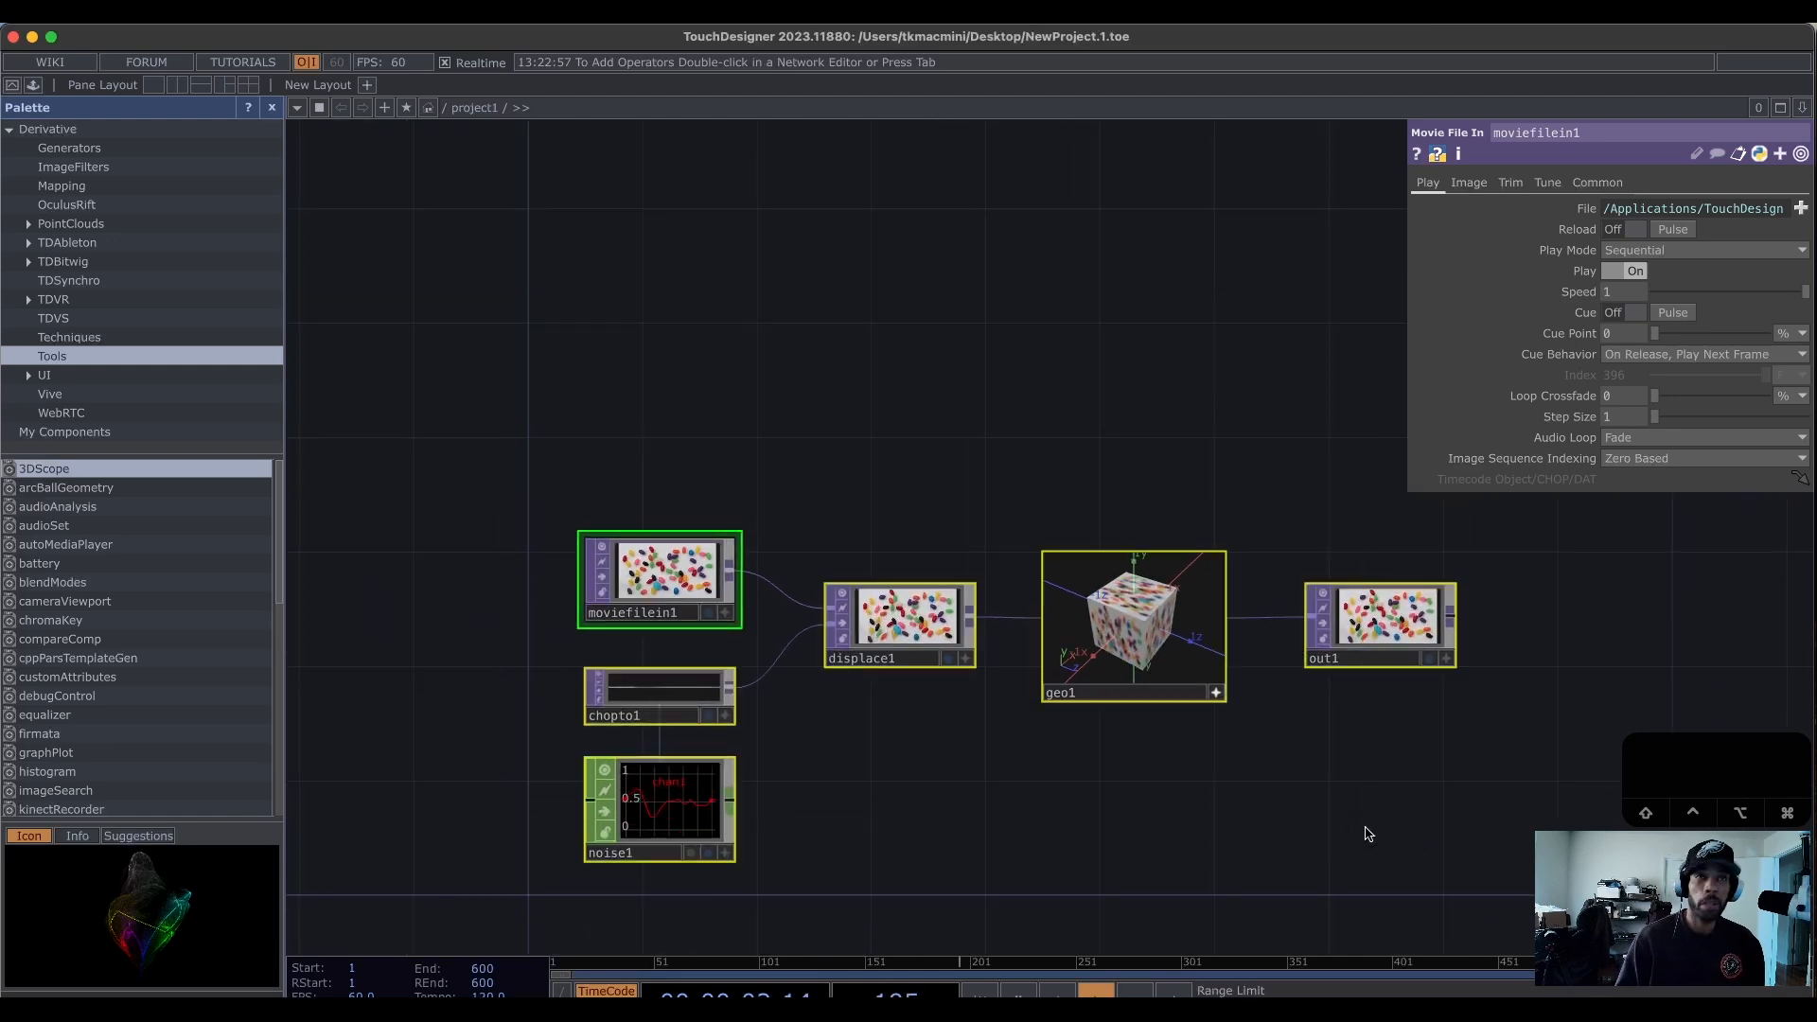
pyautogui.press('BackSpace')
# Go up to the root network and set the project1 container's width to 1920 and height to 1080.
pyautogui.click(1036, 569)
pyautogui.moveTo(858, 648); pyautogui.dragTo(1165, 581)
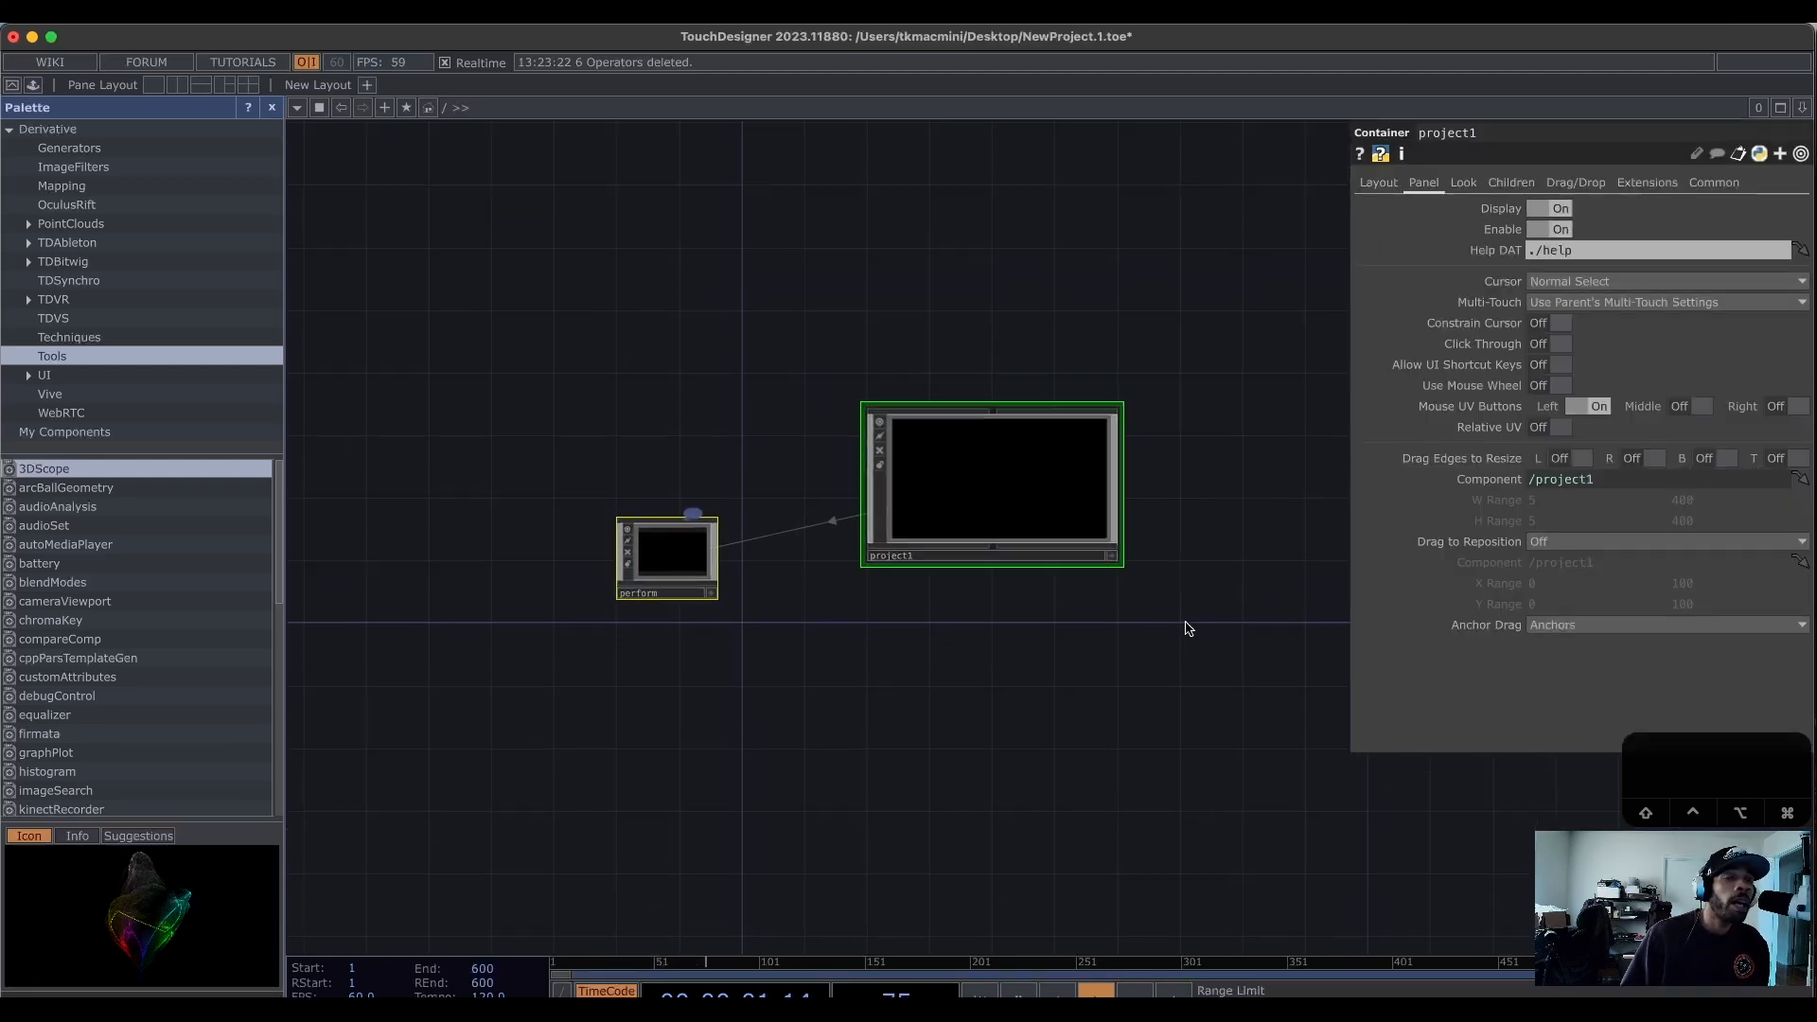
pyautogui.scroll(3, 1044, 638)
pyautogui.moveTo(997, 577); pyautogui.dragTo(1009, 747)
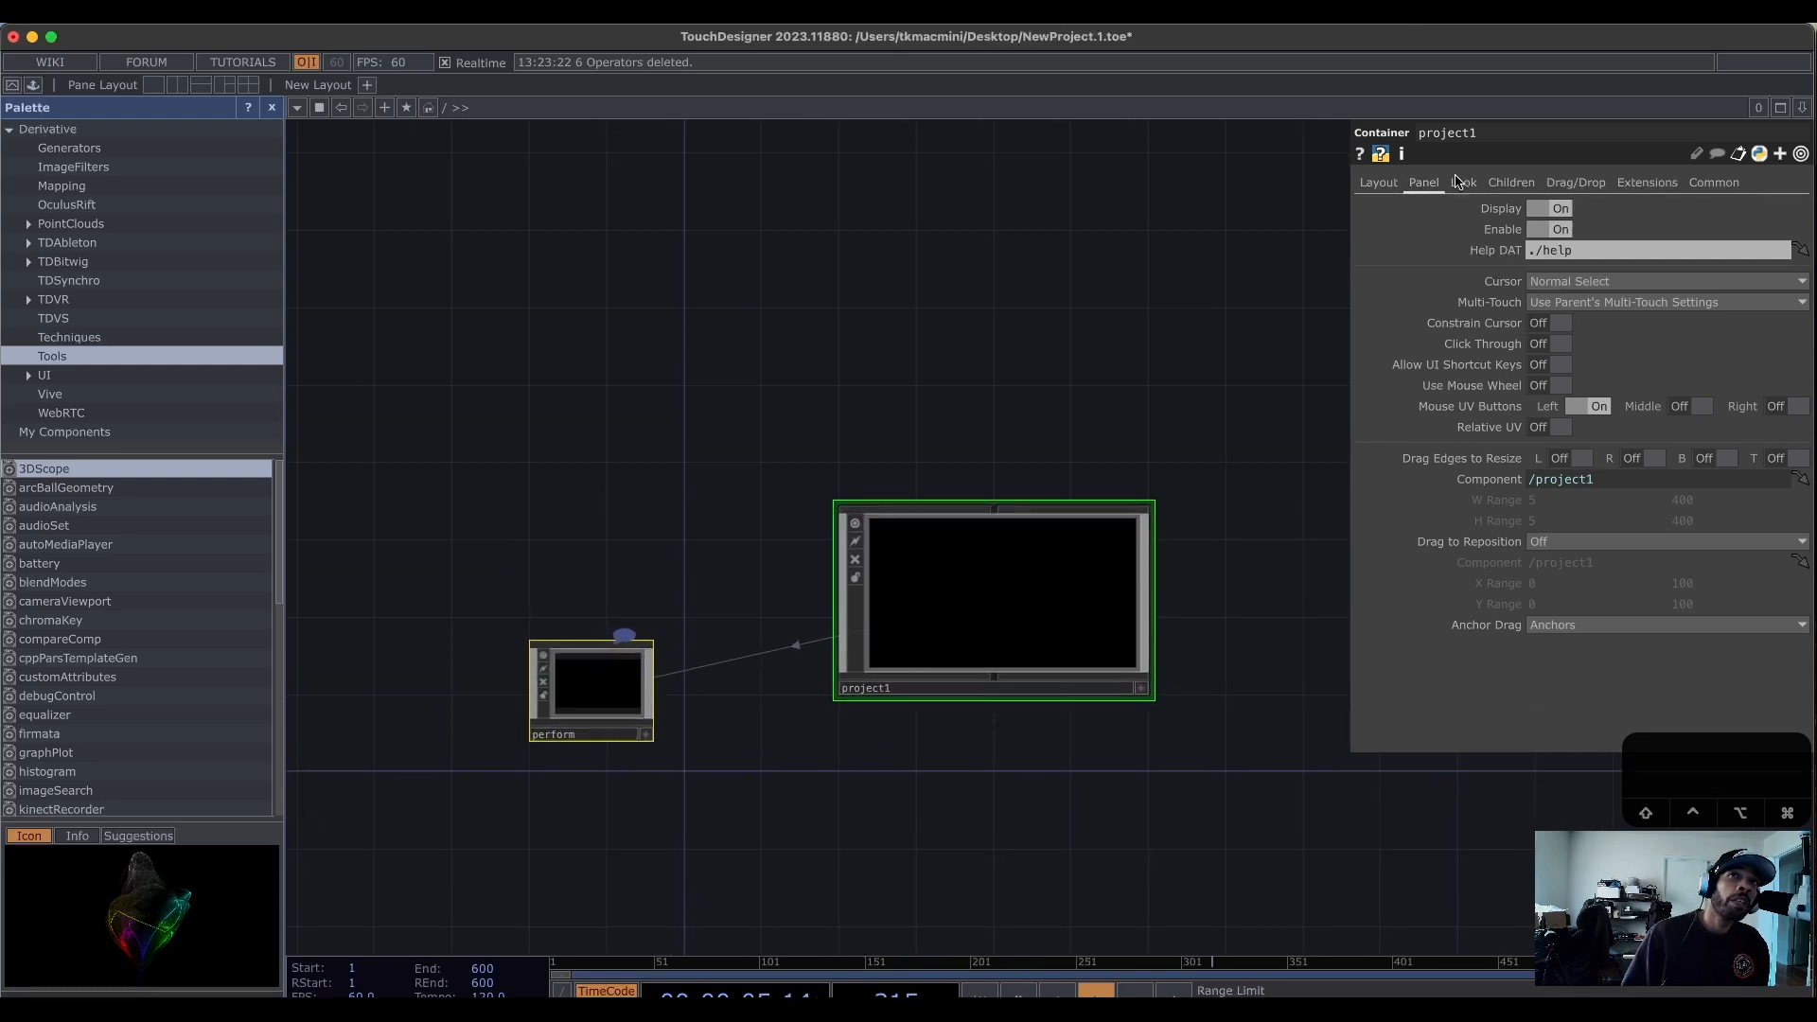
pyautogui.click(1379, 183)
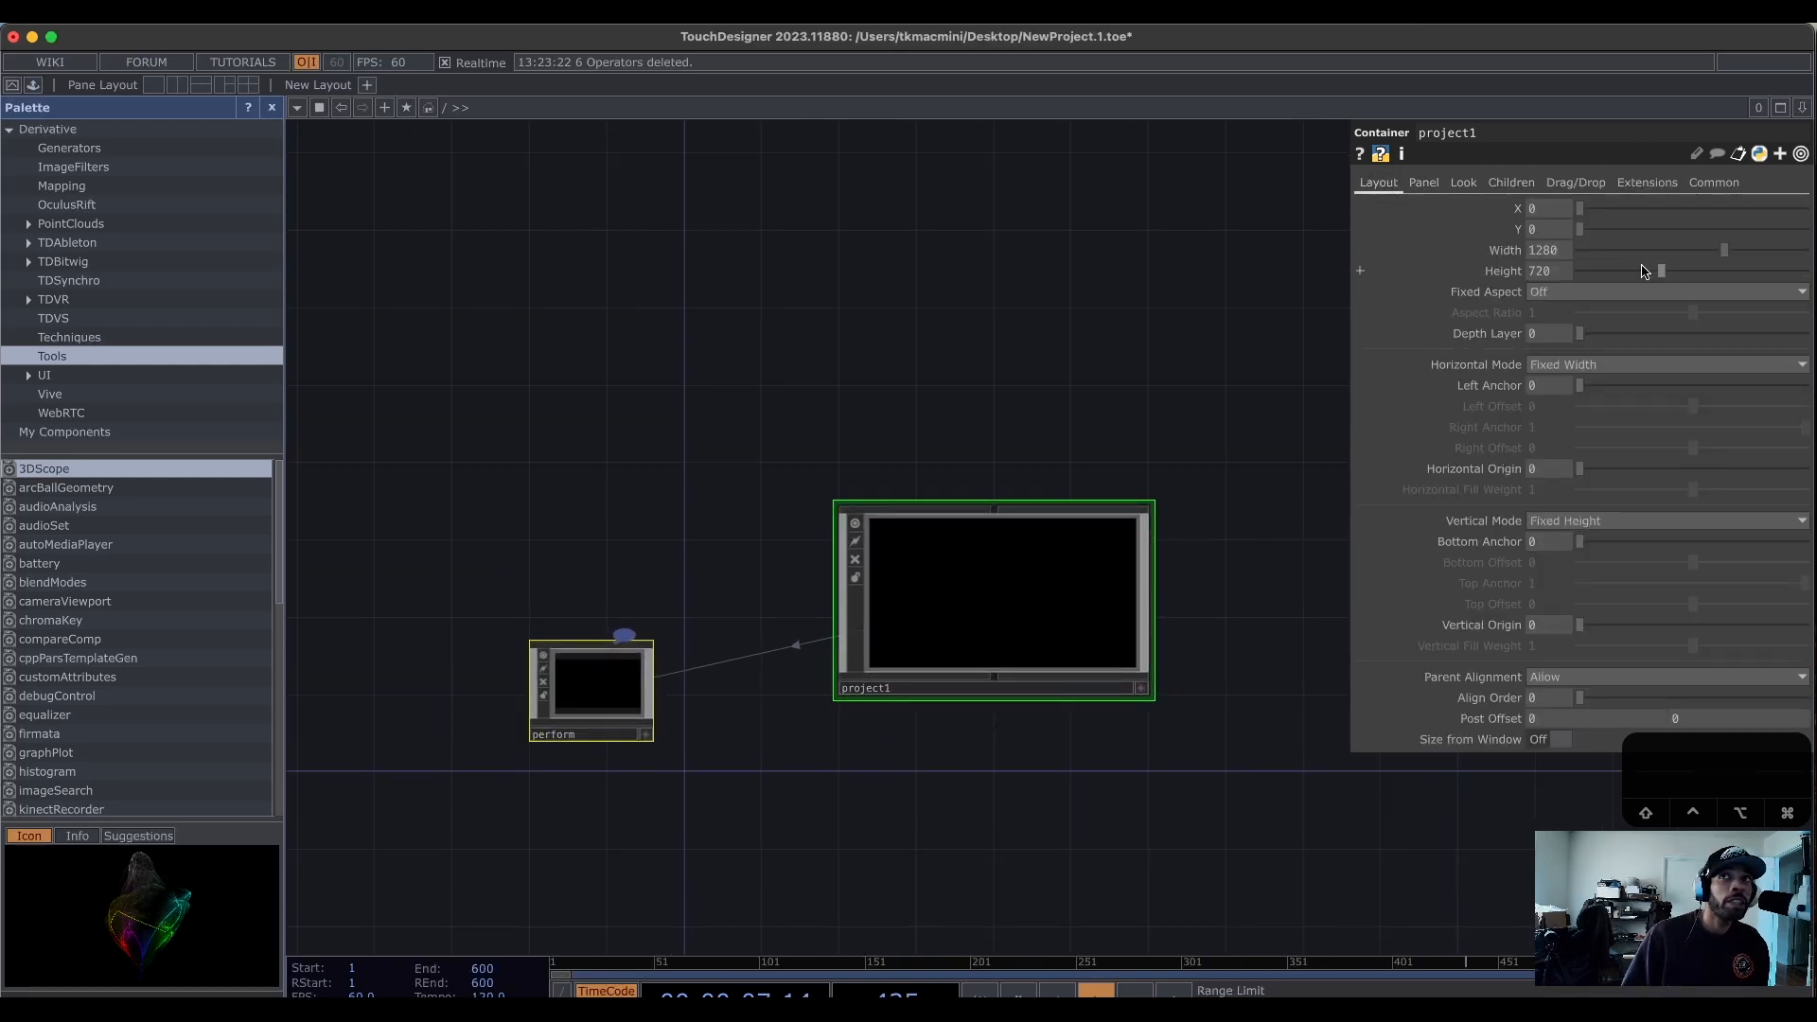
pyautogui.click(1569, 254)
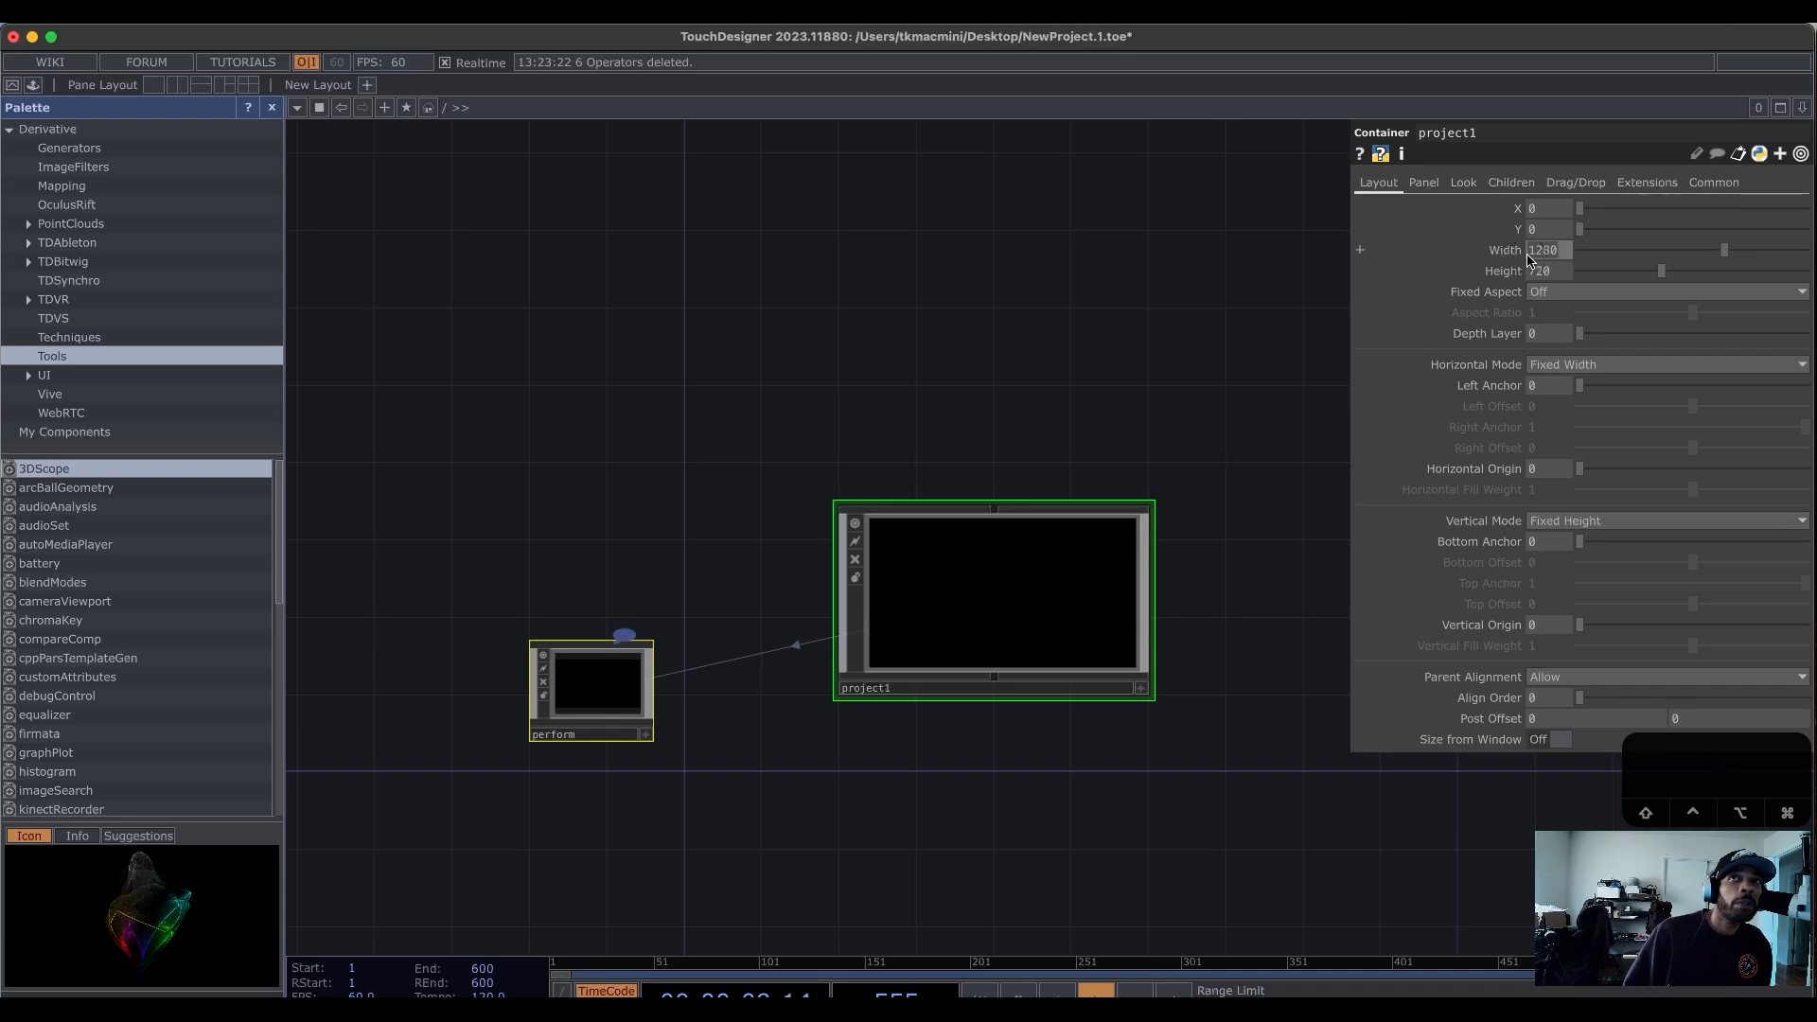
pyautogui.write('1921')
pyautogui.press('BackSpace')
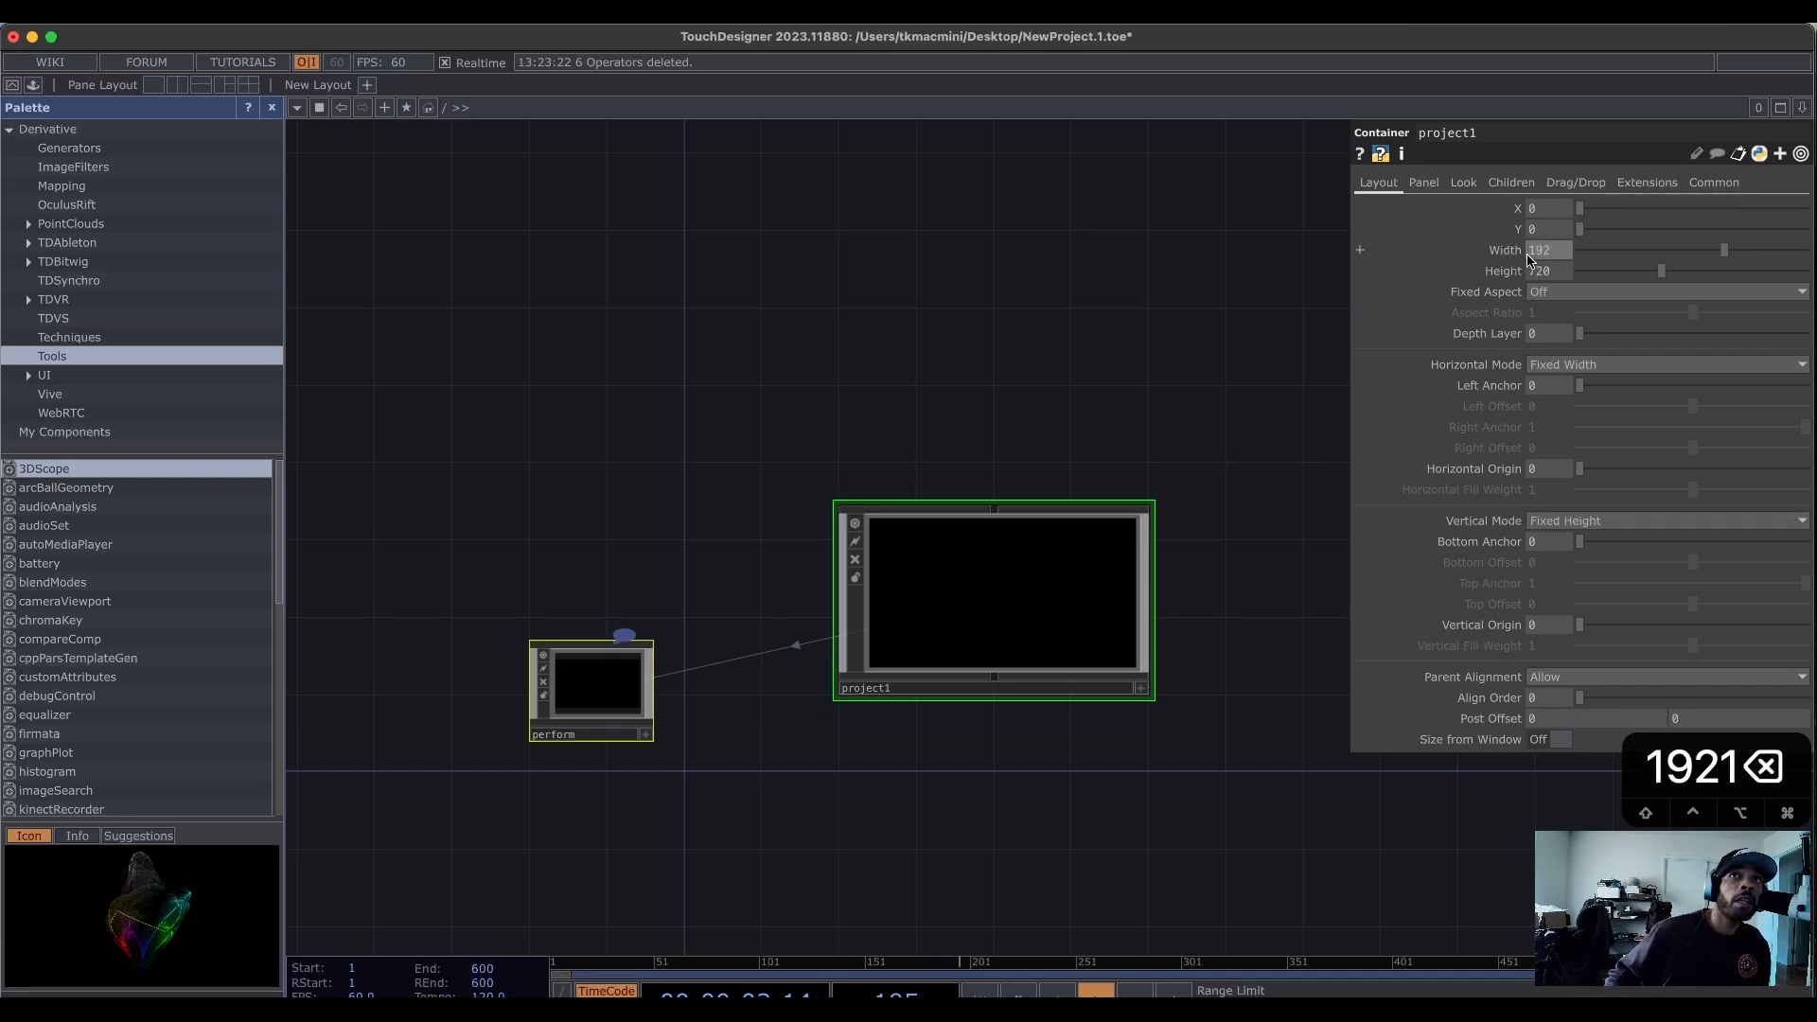
pyautogui.write('0')
pyautogui.click(1567, 273)
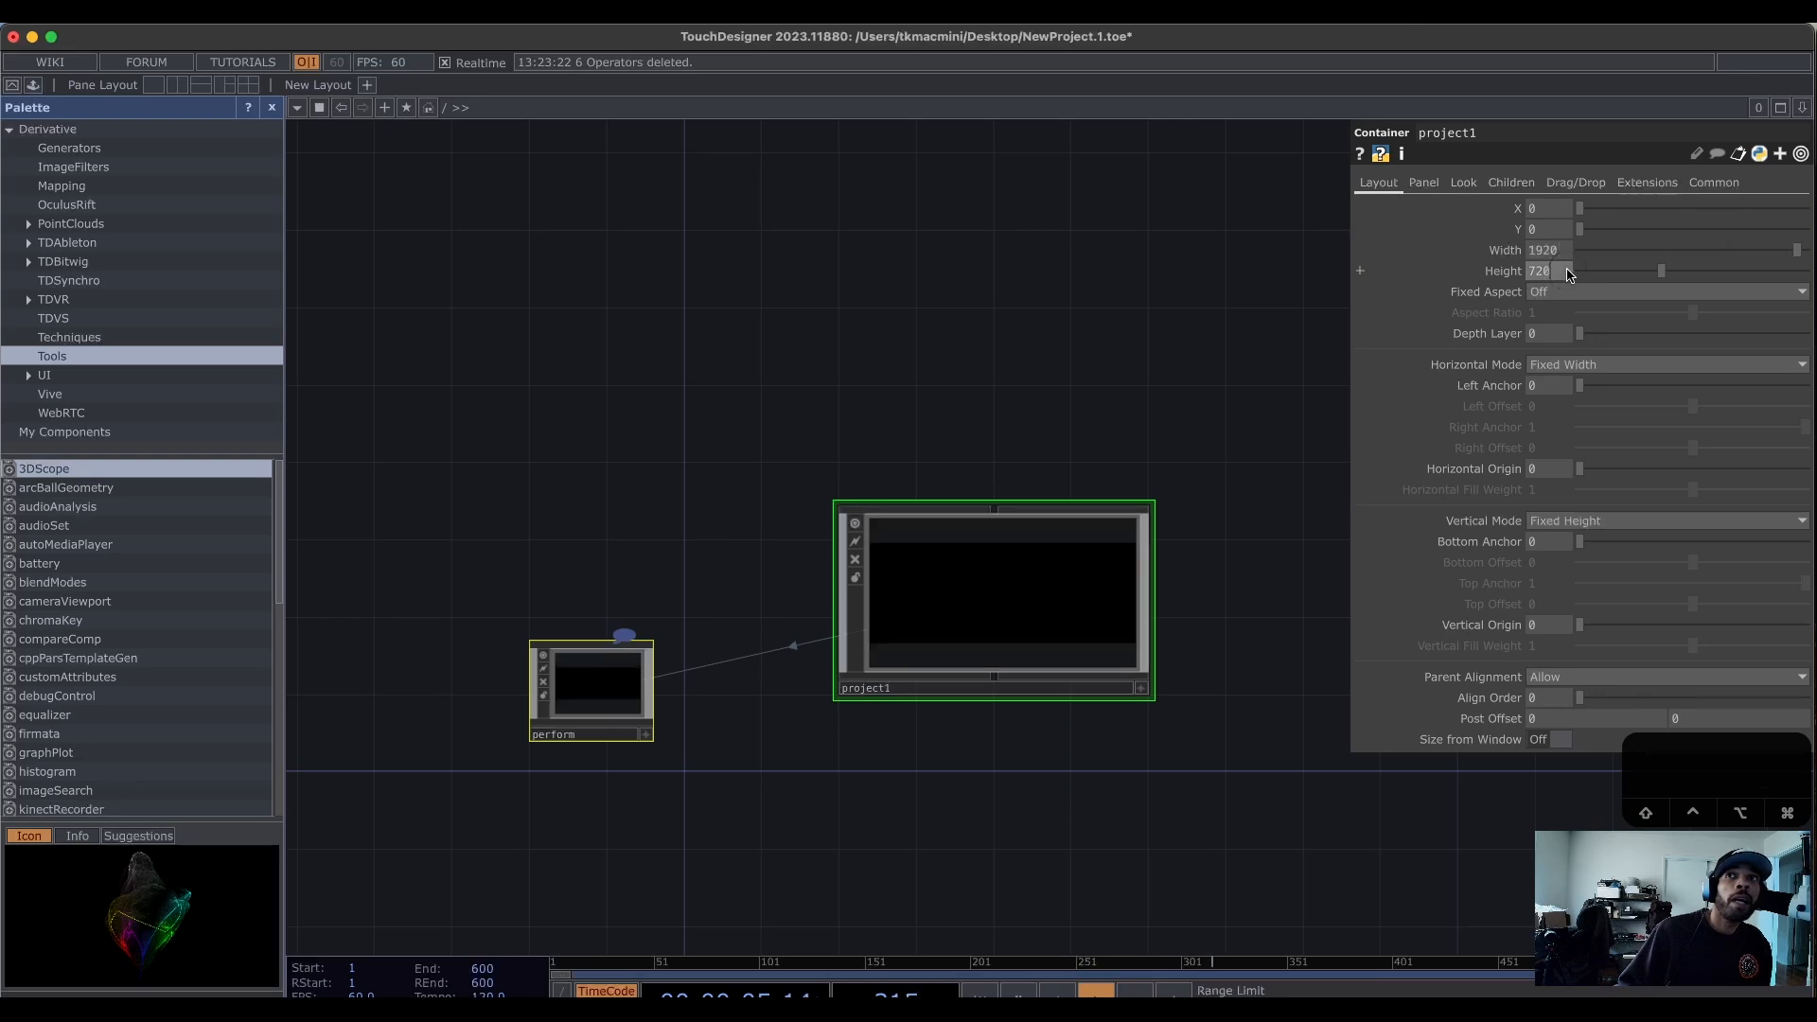
pyautogui.click(1557, 272)
pyautogui.write('1080')
pyautogui.press('Return')
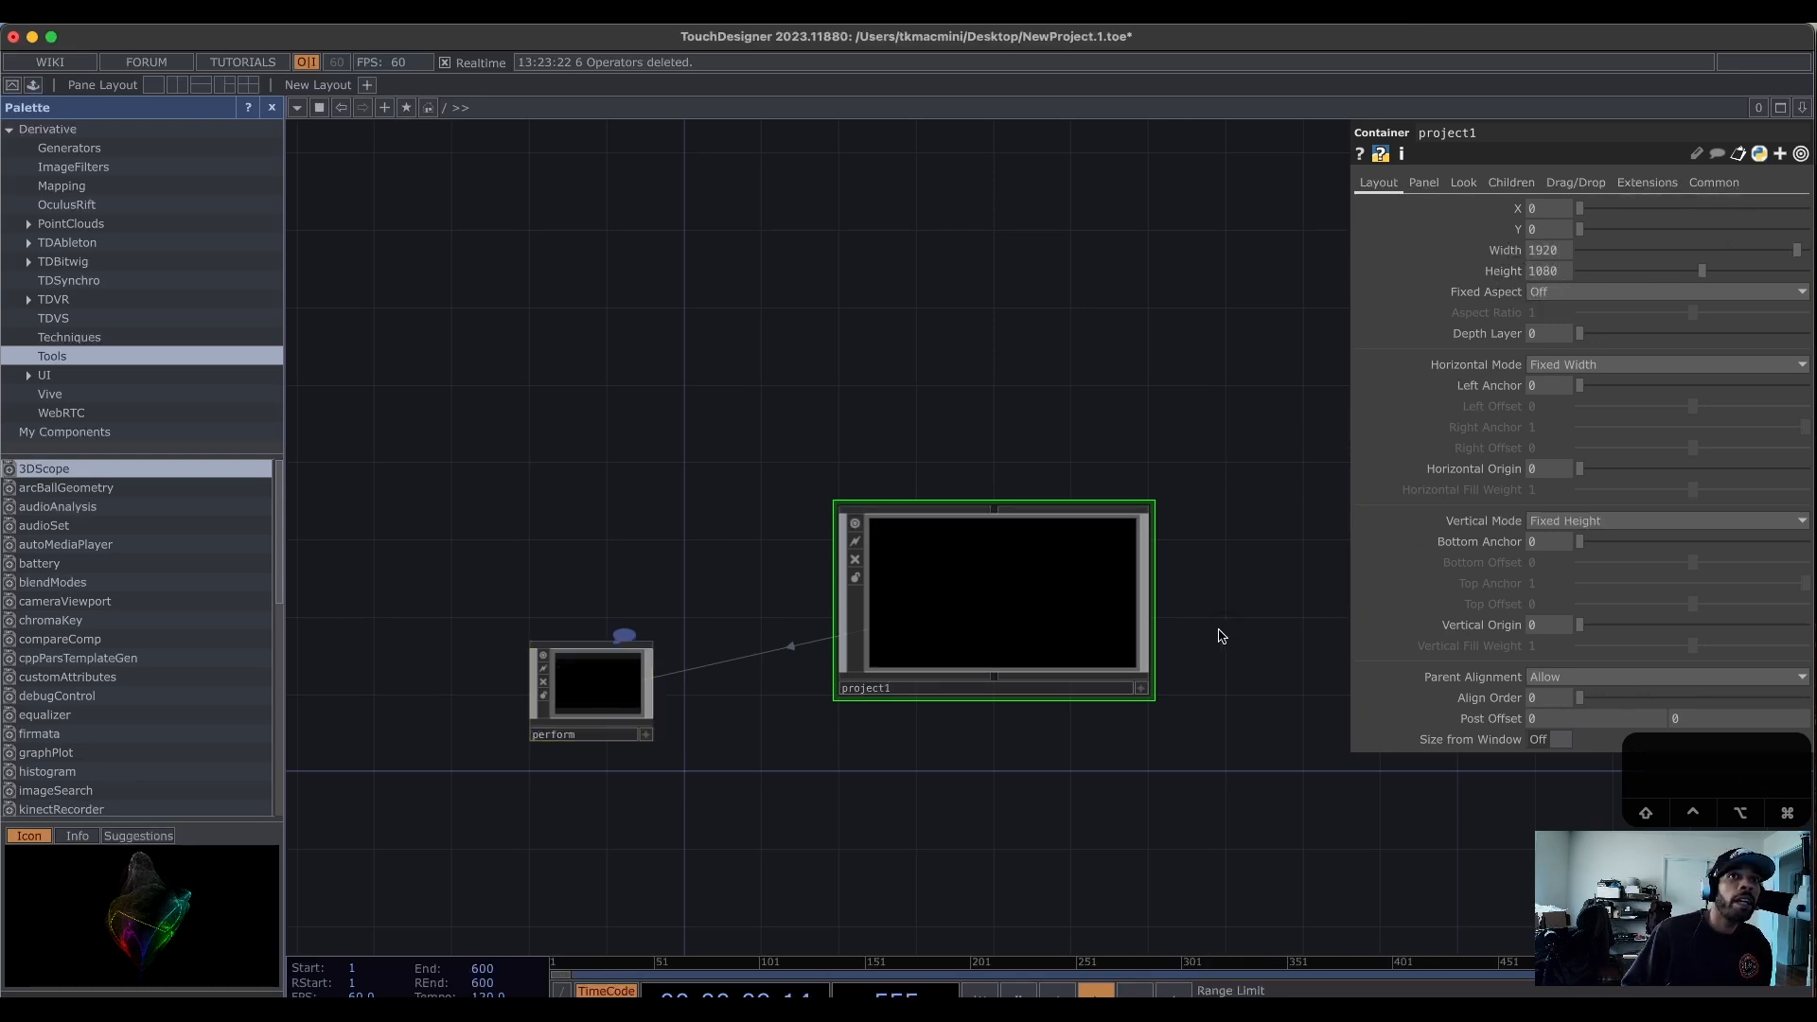
# Open project1's viewer in a separate window and shrink it to a small preview placed over the palette.
pyautogui.rightClick(1090, 617)
pyautogui.click(1129, 566)
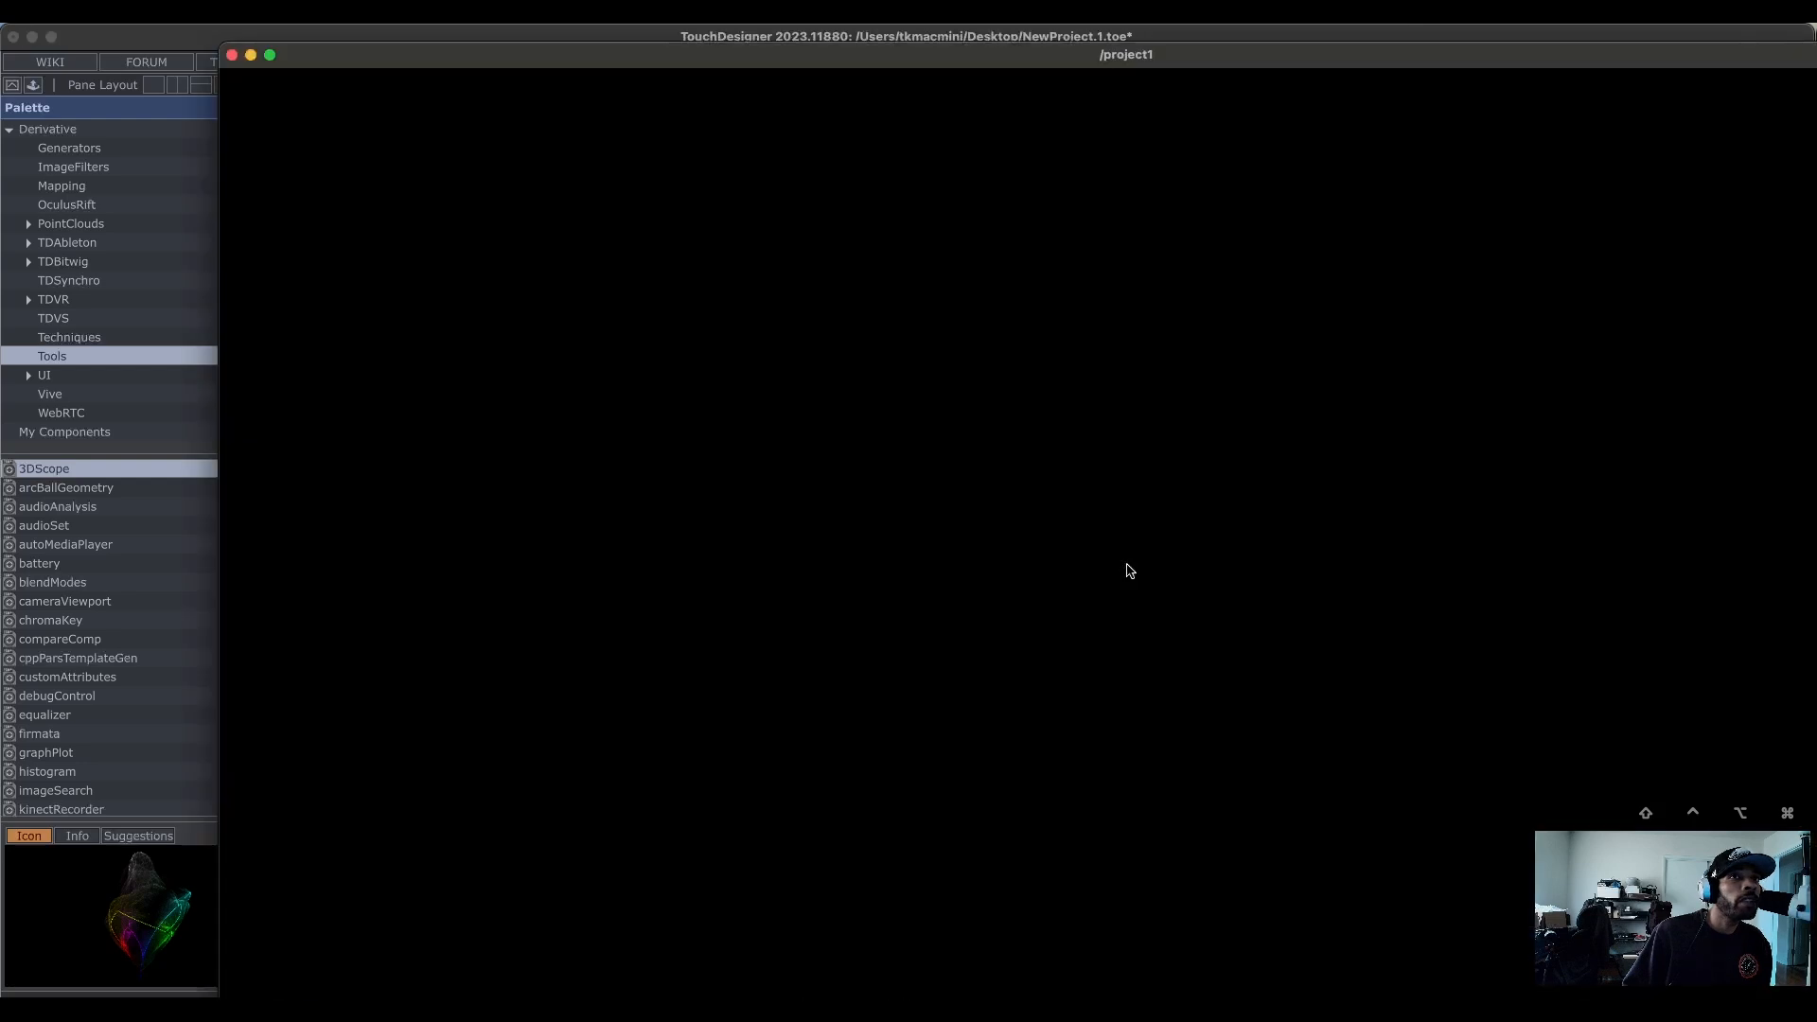
pyautogui.moveTo(1454, 62); pyautogui.dragTo(1238, 26)
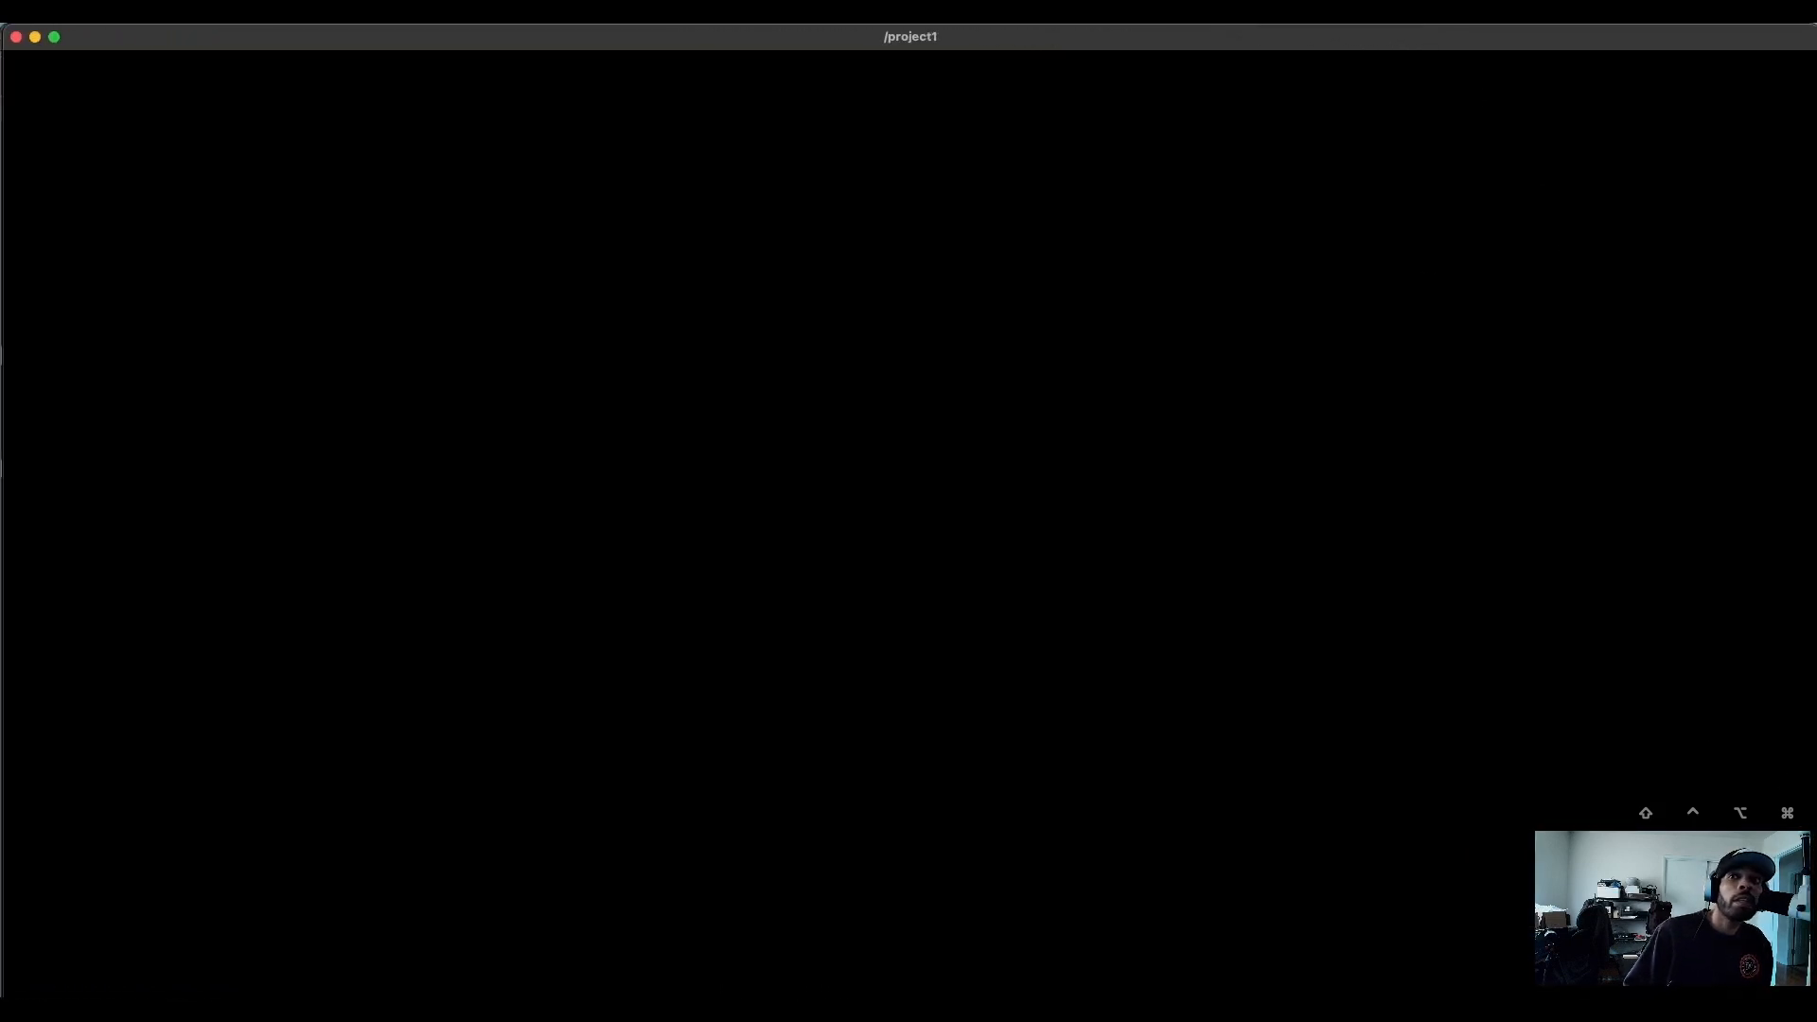
pyautogui.moveTo(1814, 701); pyautogui.dragTo(1674, 700)
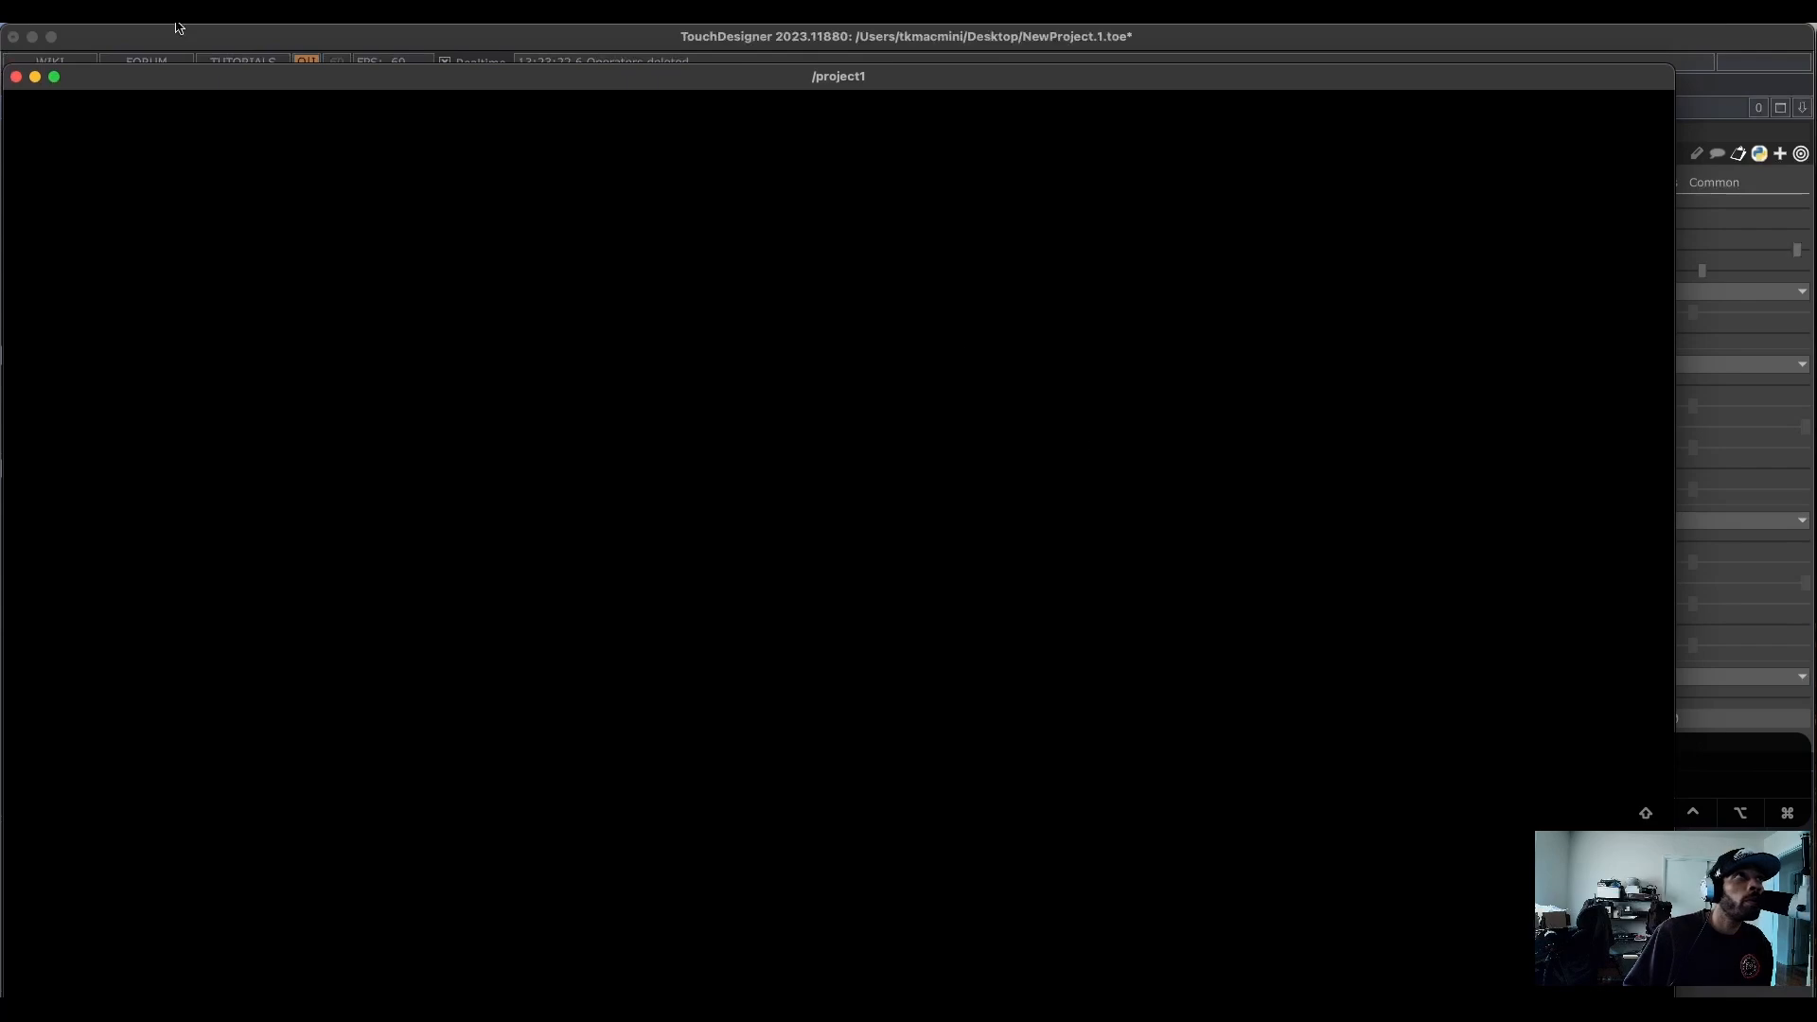
pyautogui.click(52, 80)
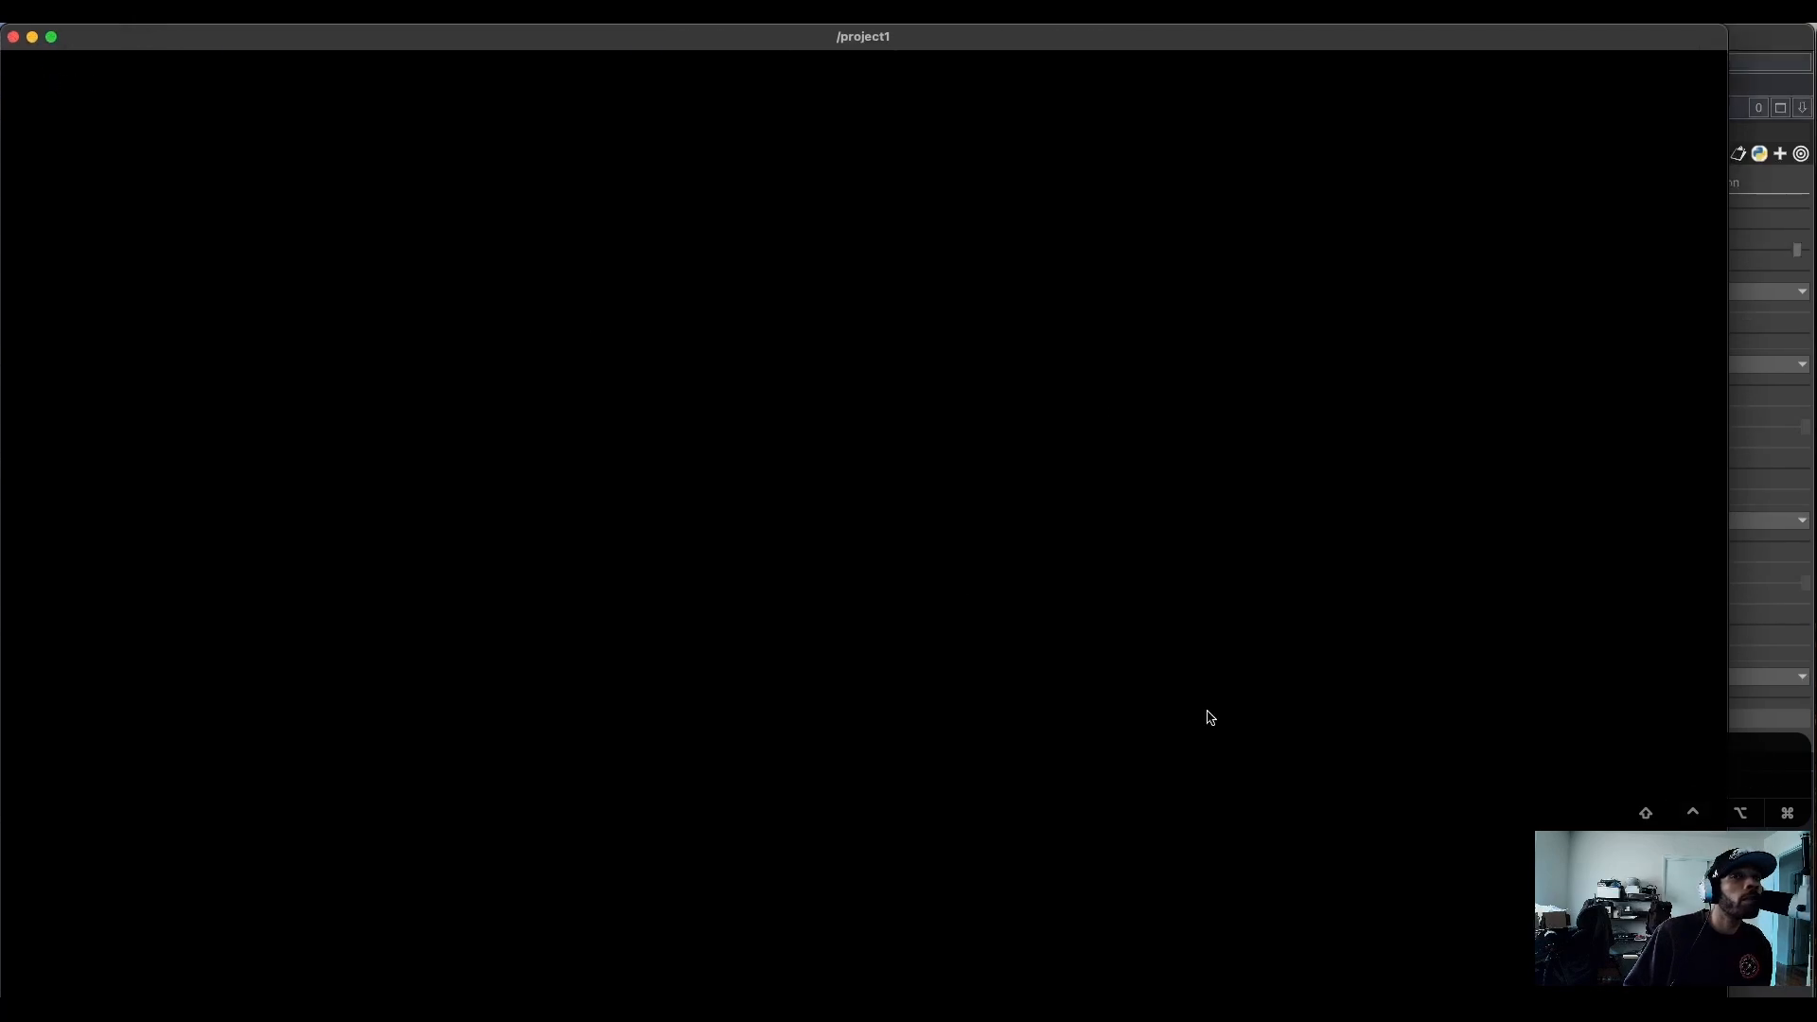
pyautogui.moveTo(1726, 997); pyautogui.dragTo(648, 487)
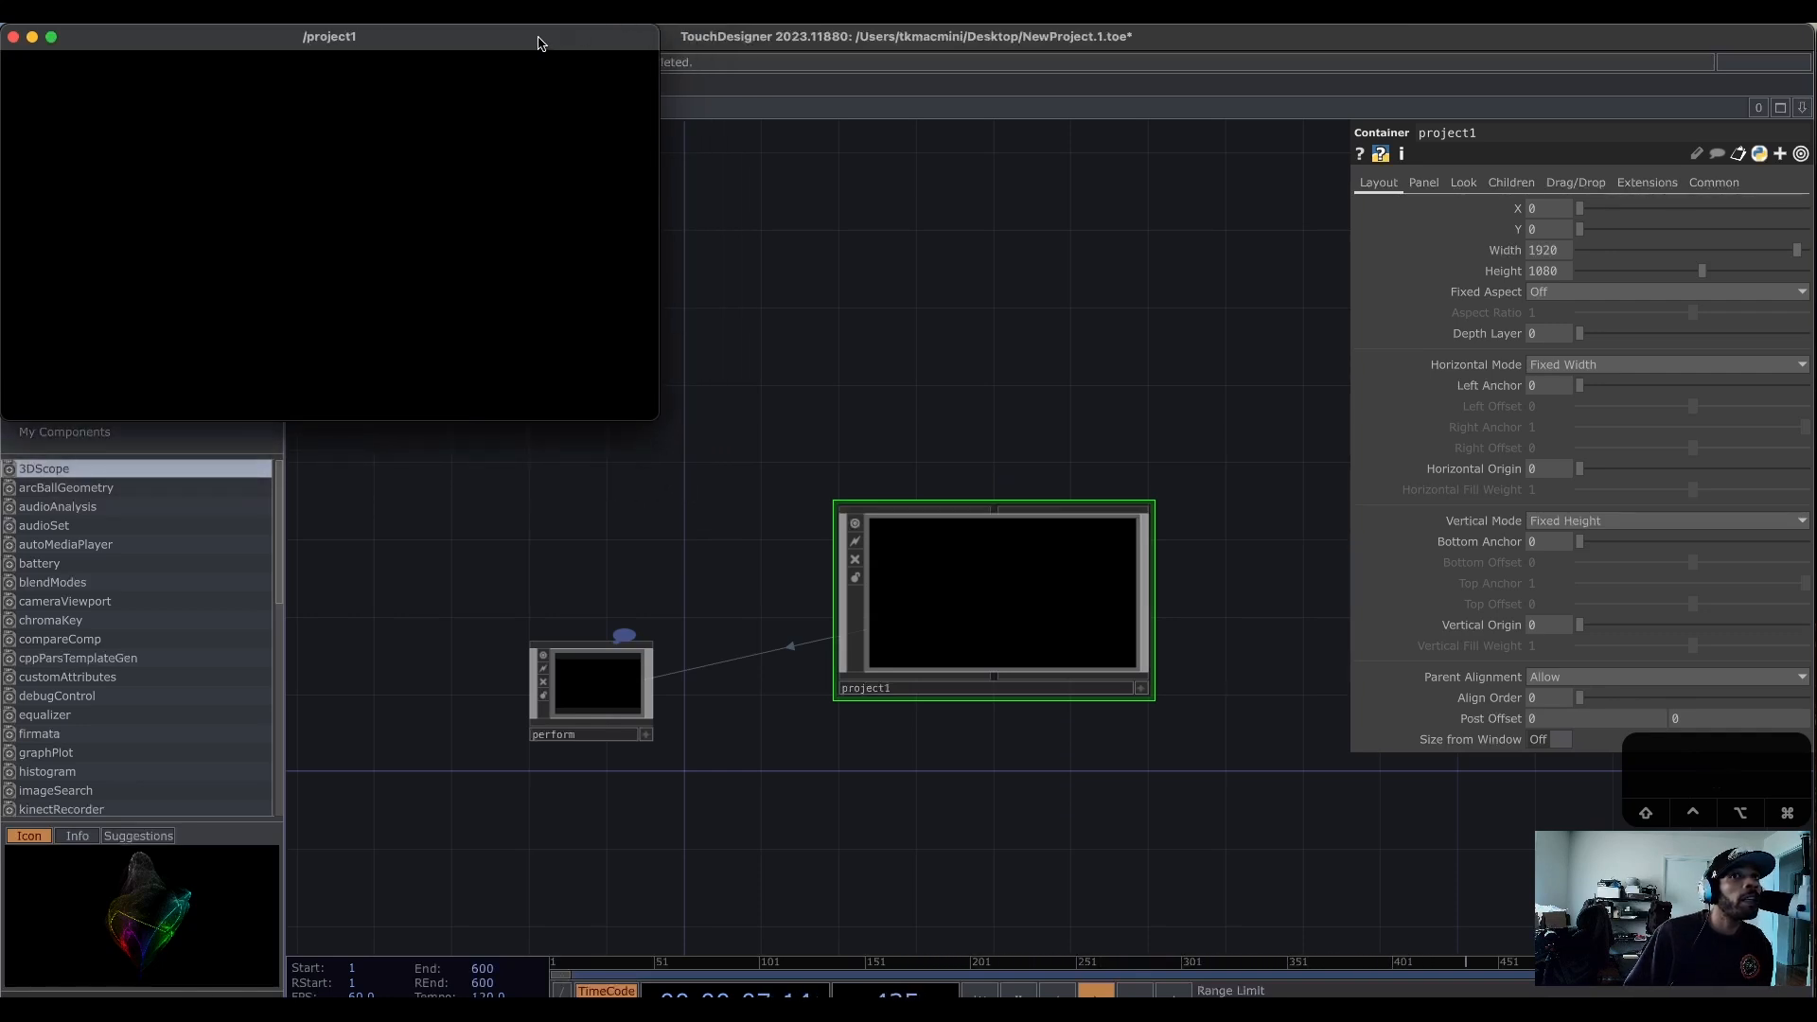
pyautogui.moveTo(535, 38); pyautogui.dragTo(503, 135)
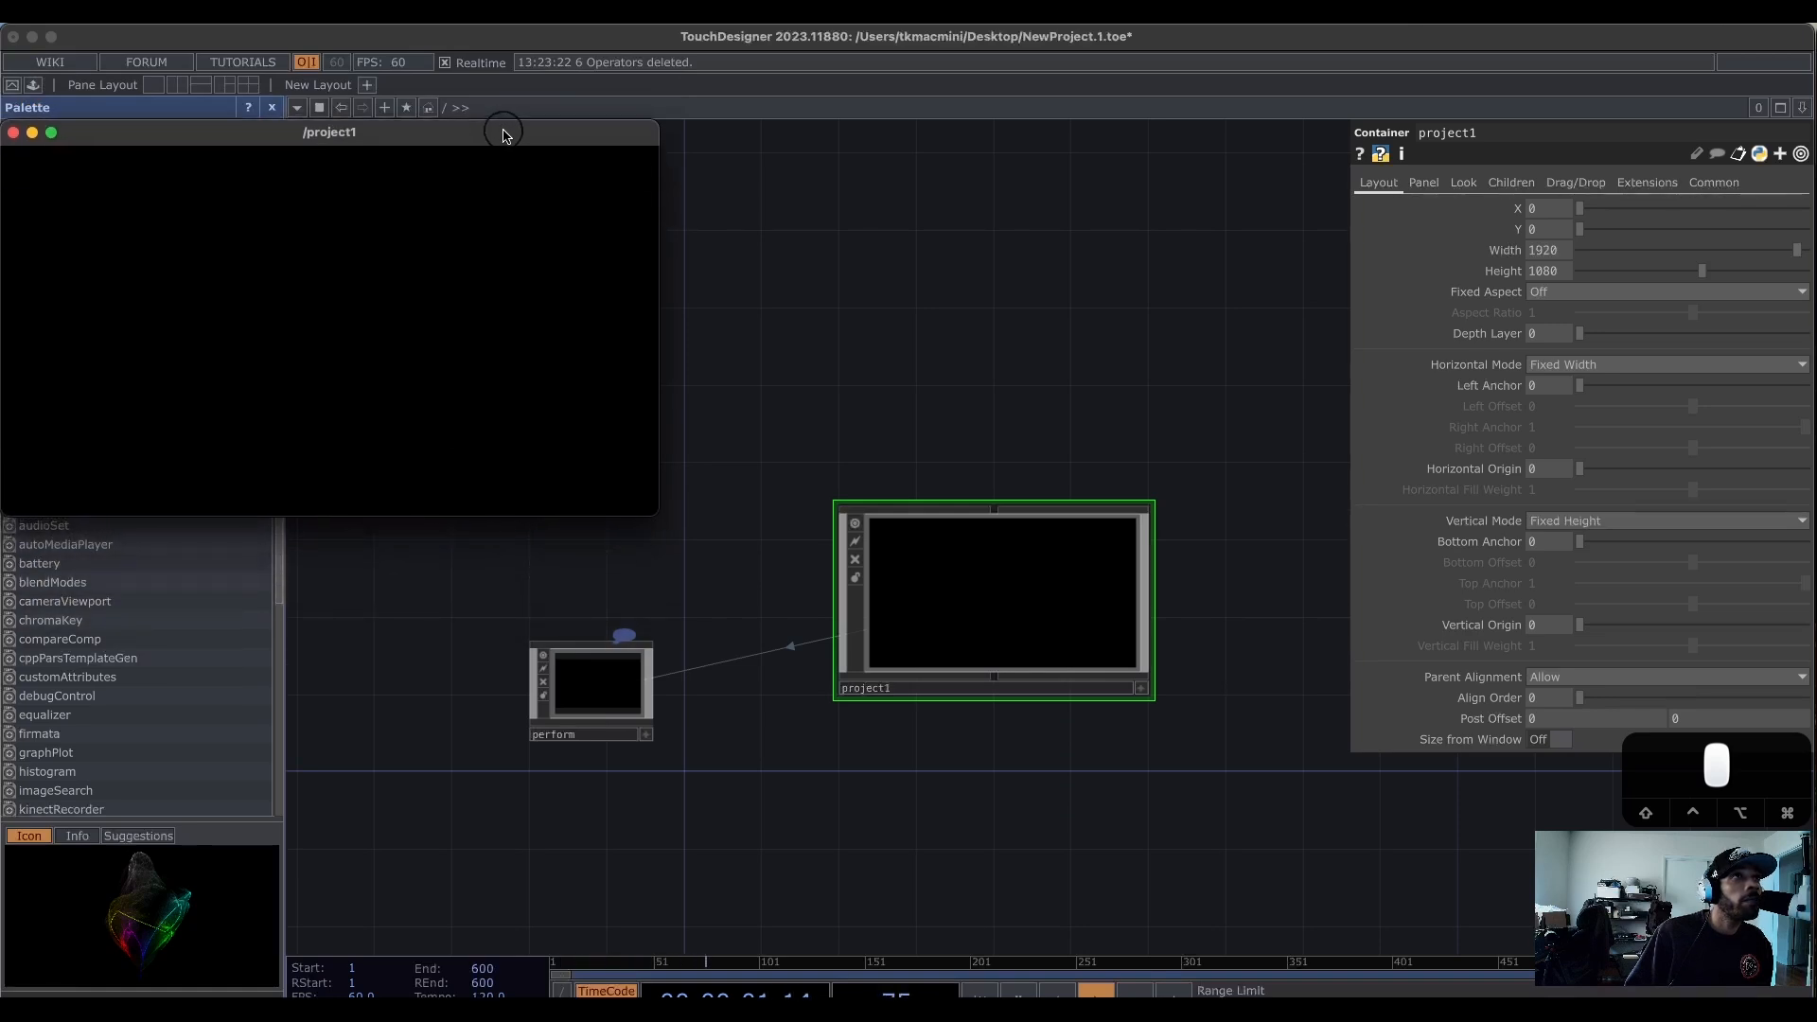
# Align project1's children Left to Right with a spacing of 10.
pyautogui.moveTo(1003, 315); pyautogui.dragTo(1110, 342)
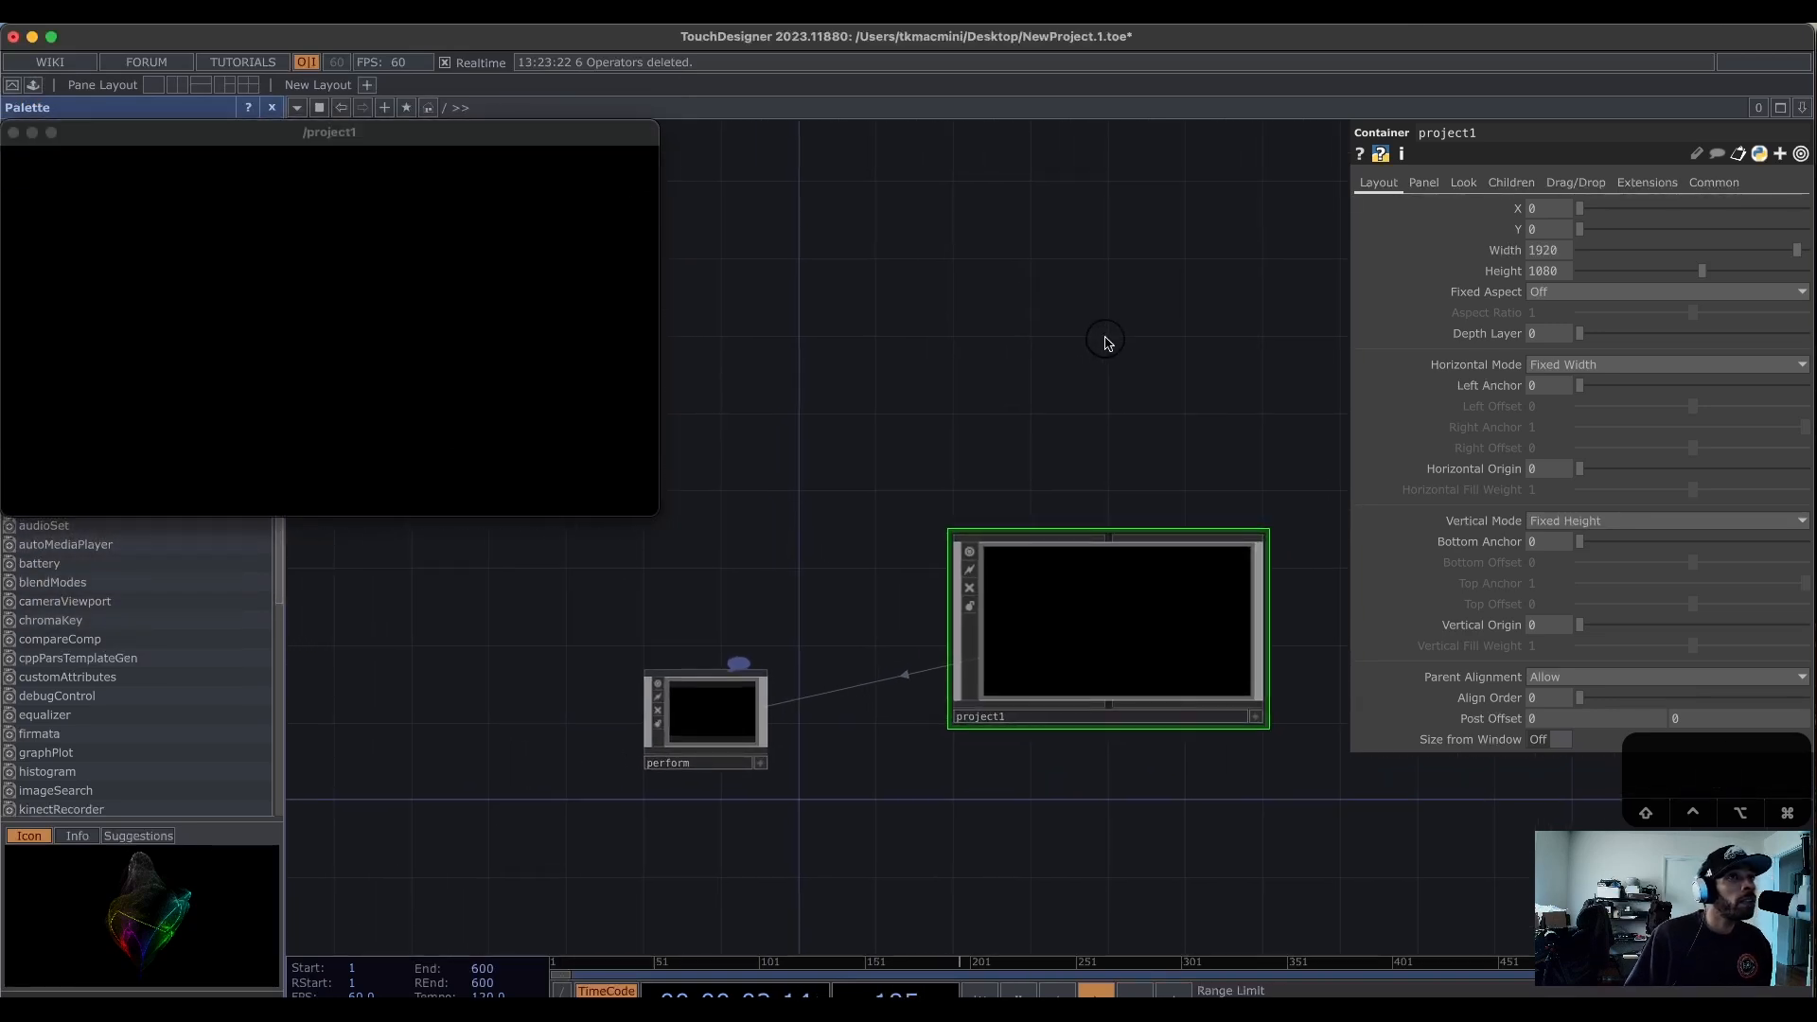
pyautogui.moveTo(1078, 449); pyautogui.dragTo(996, 389)
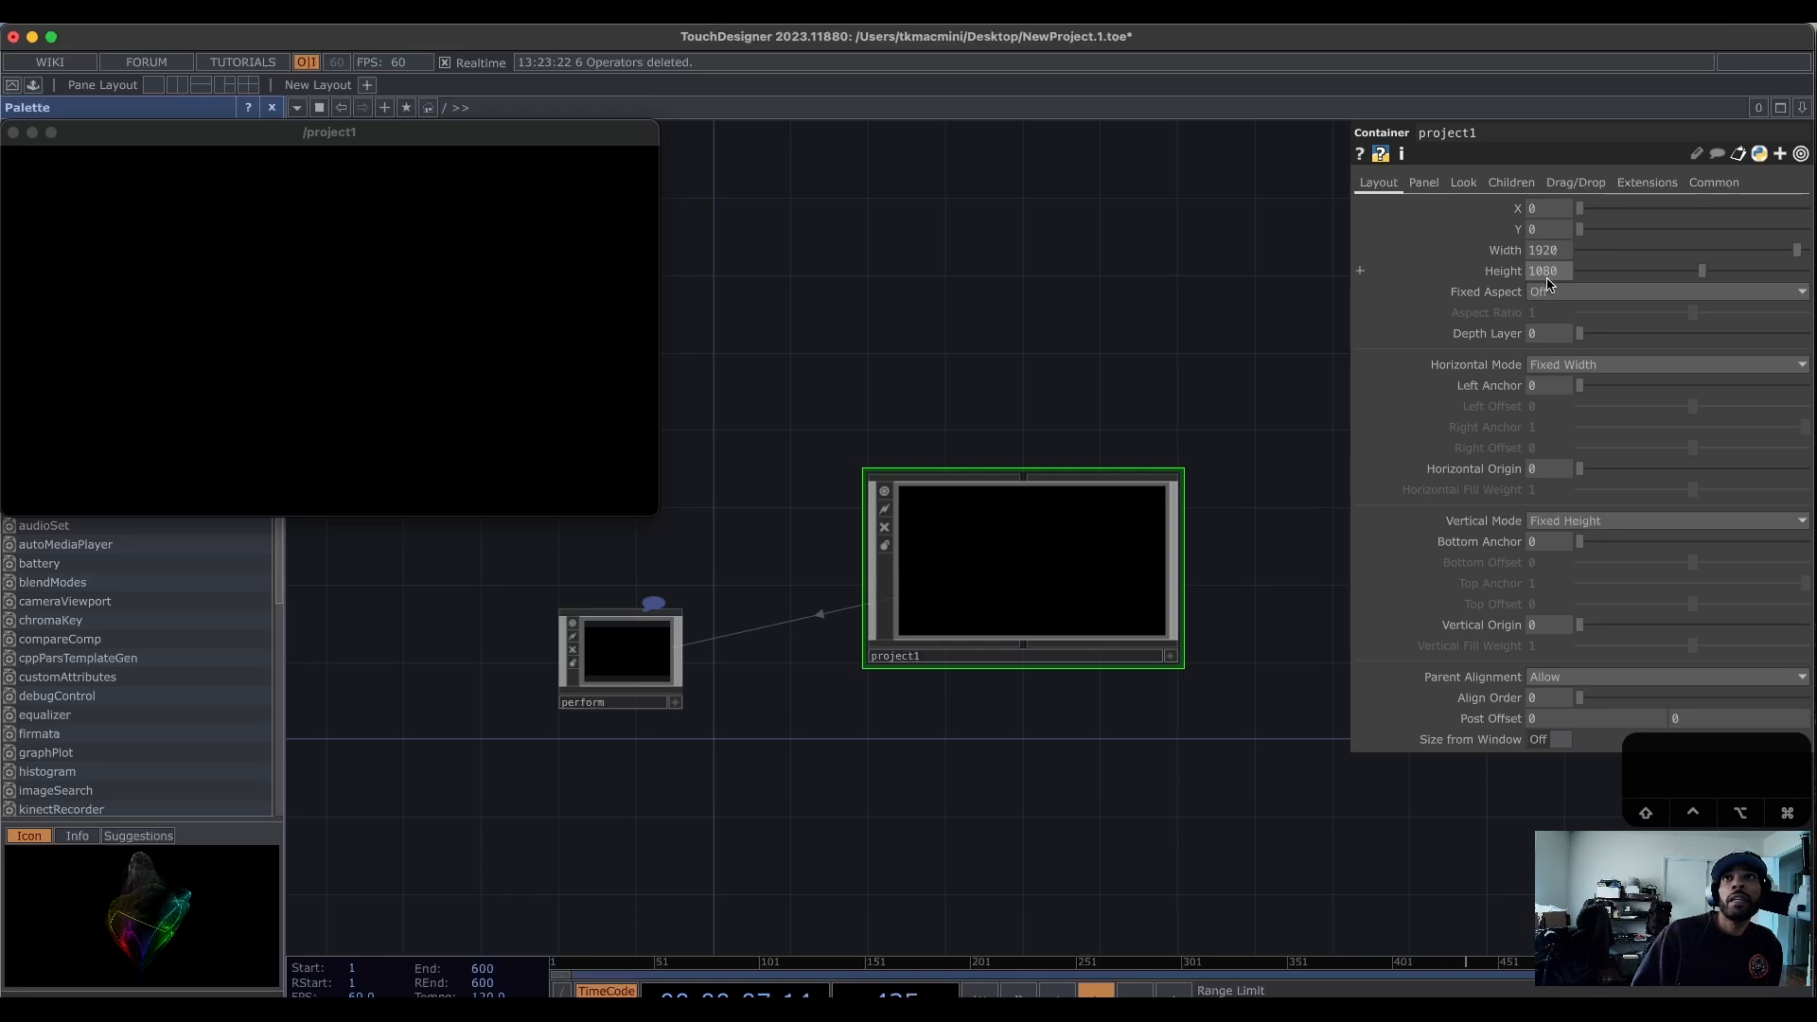
pyautogui.click(1511, 183)
pyautogui.click(1599, 208)
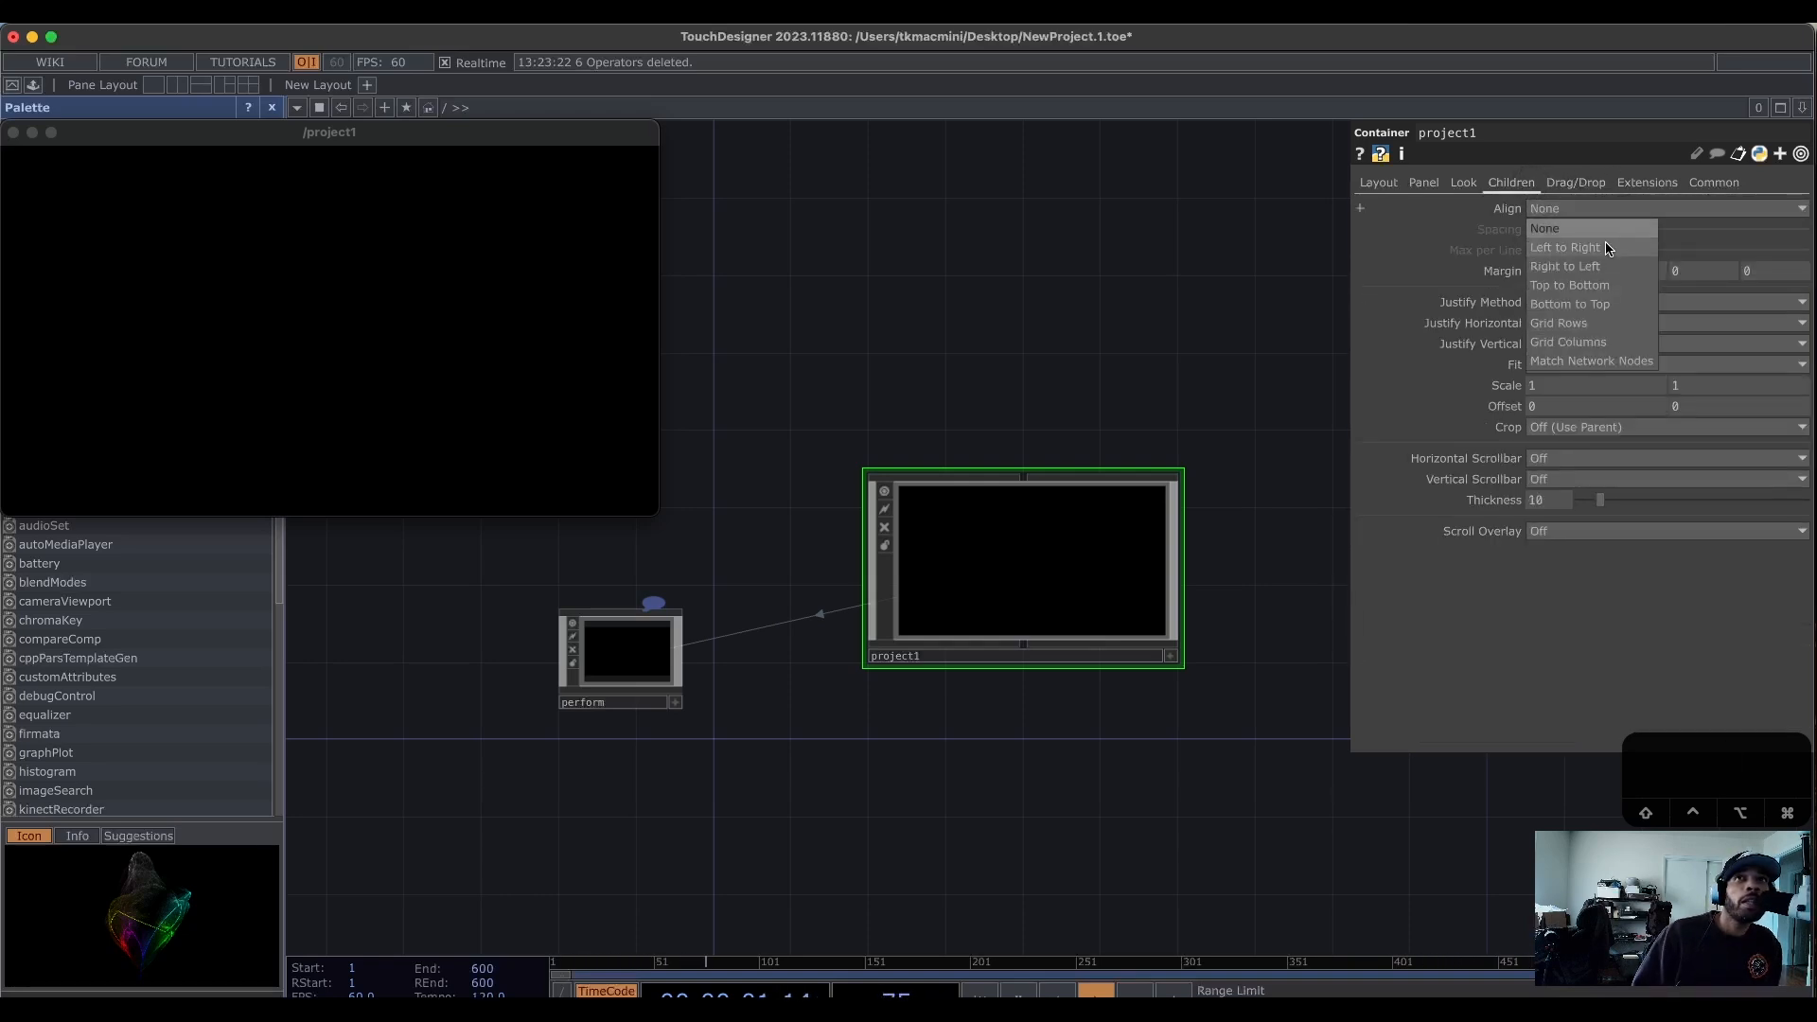
pyautogui.click(1606, 248)
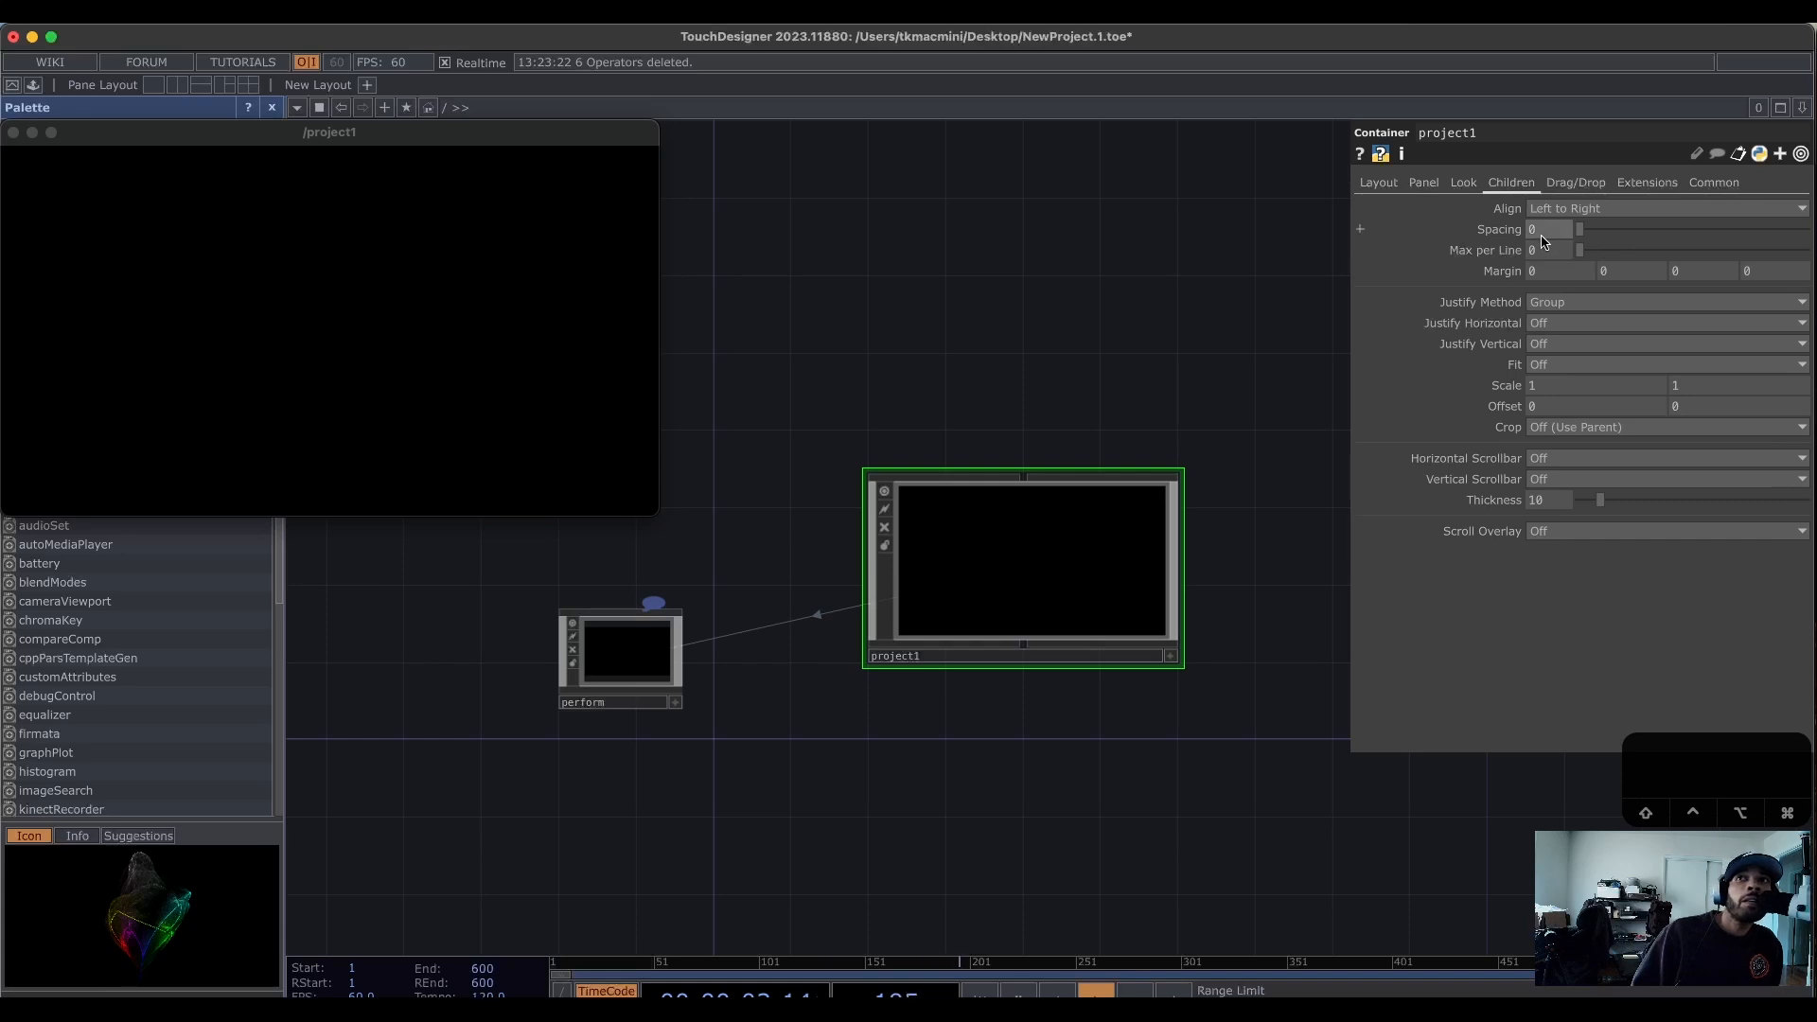
pyautogui.write('10')
pyautogui.press('Return')
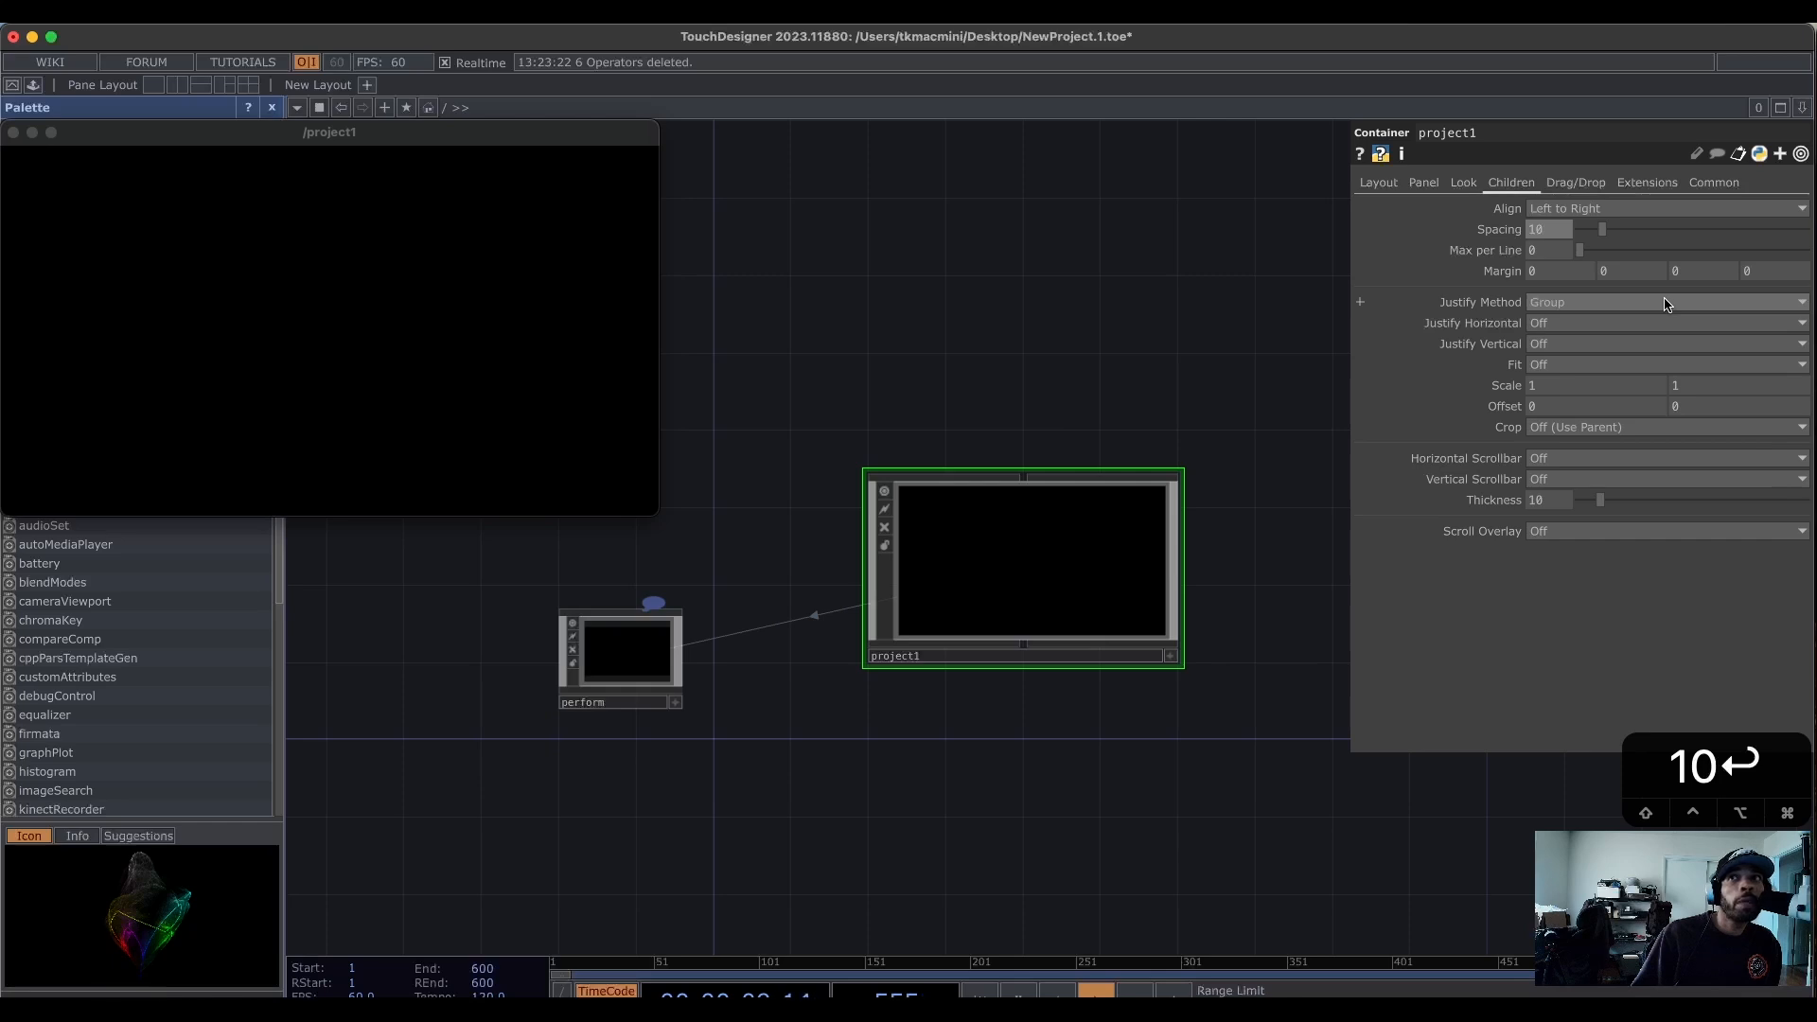
# Set the vertical justification of project1's children to Center and their fit to Fit Best.
pyautogui.click(1588, 364)
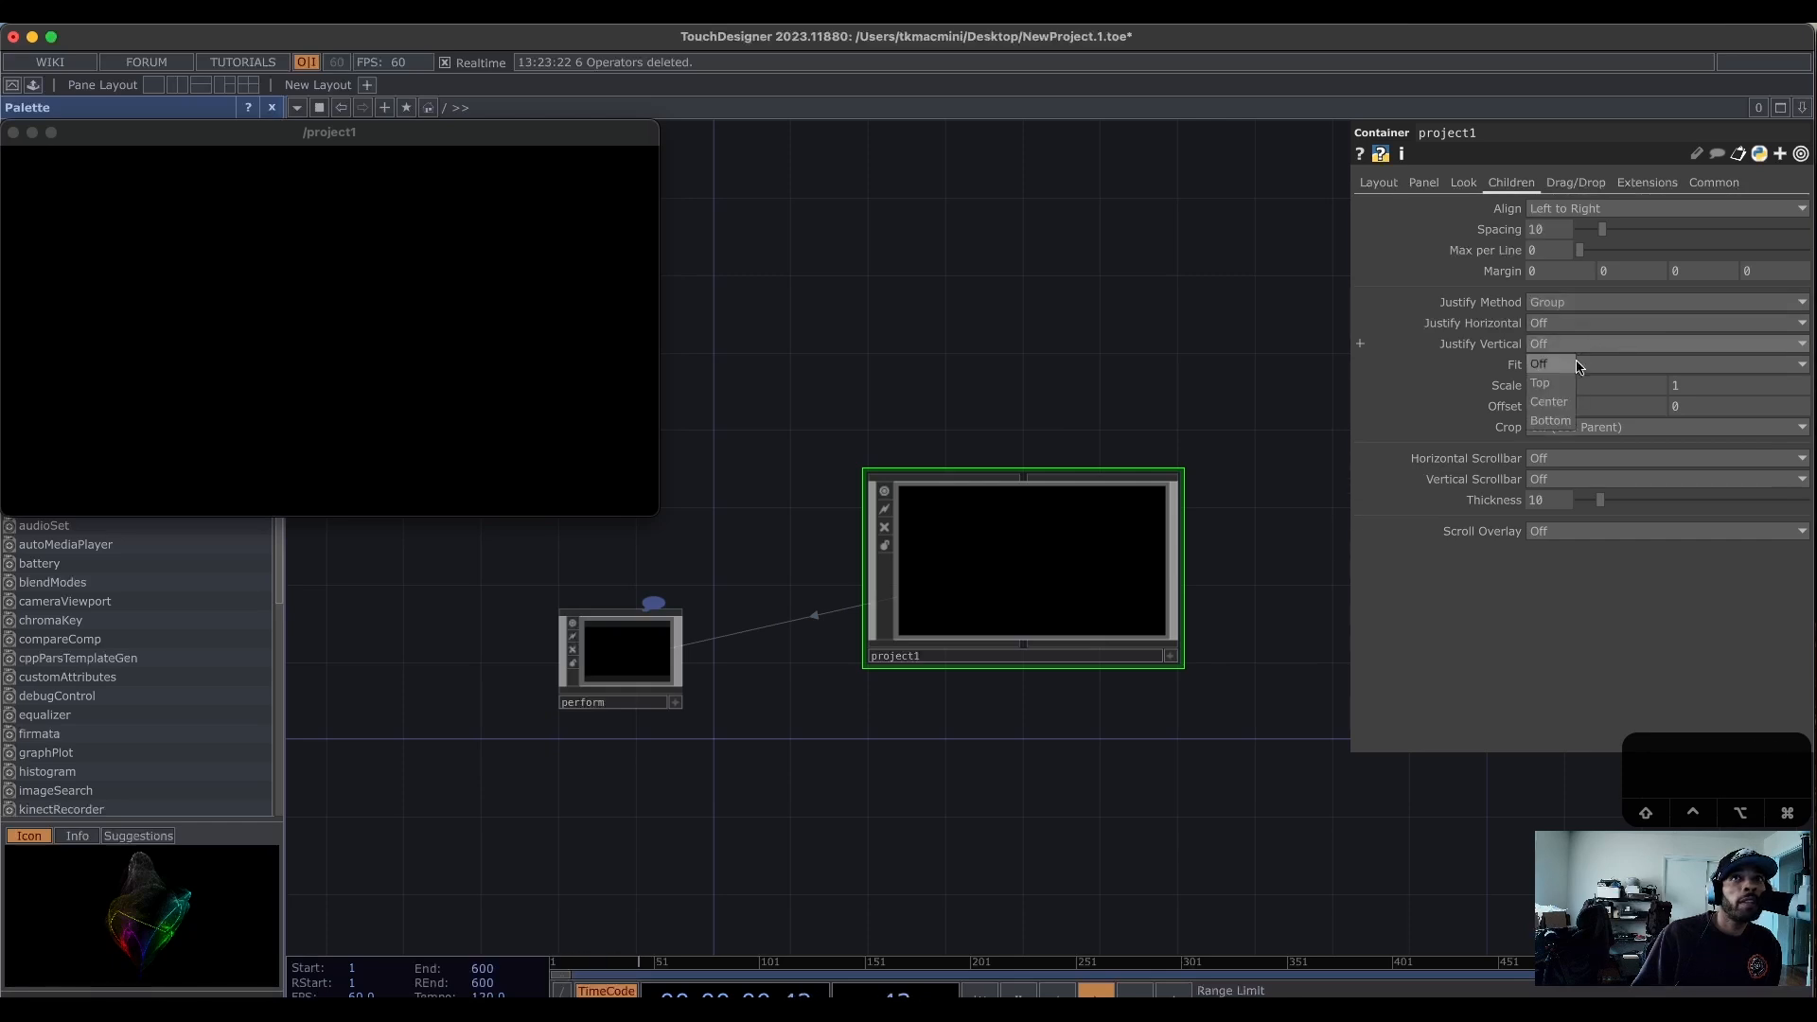
pyautogui.click(1548, 403)
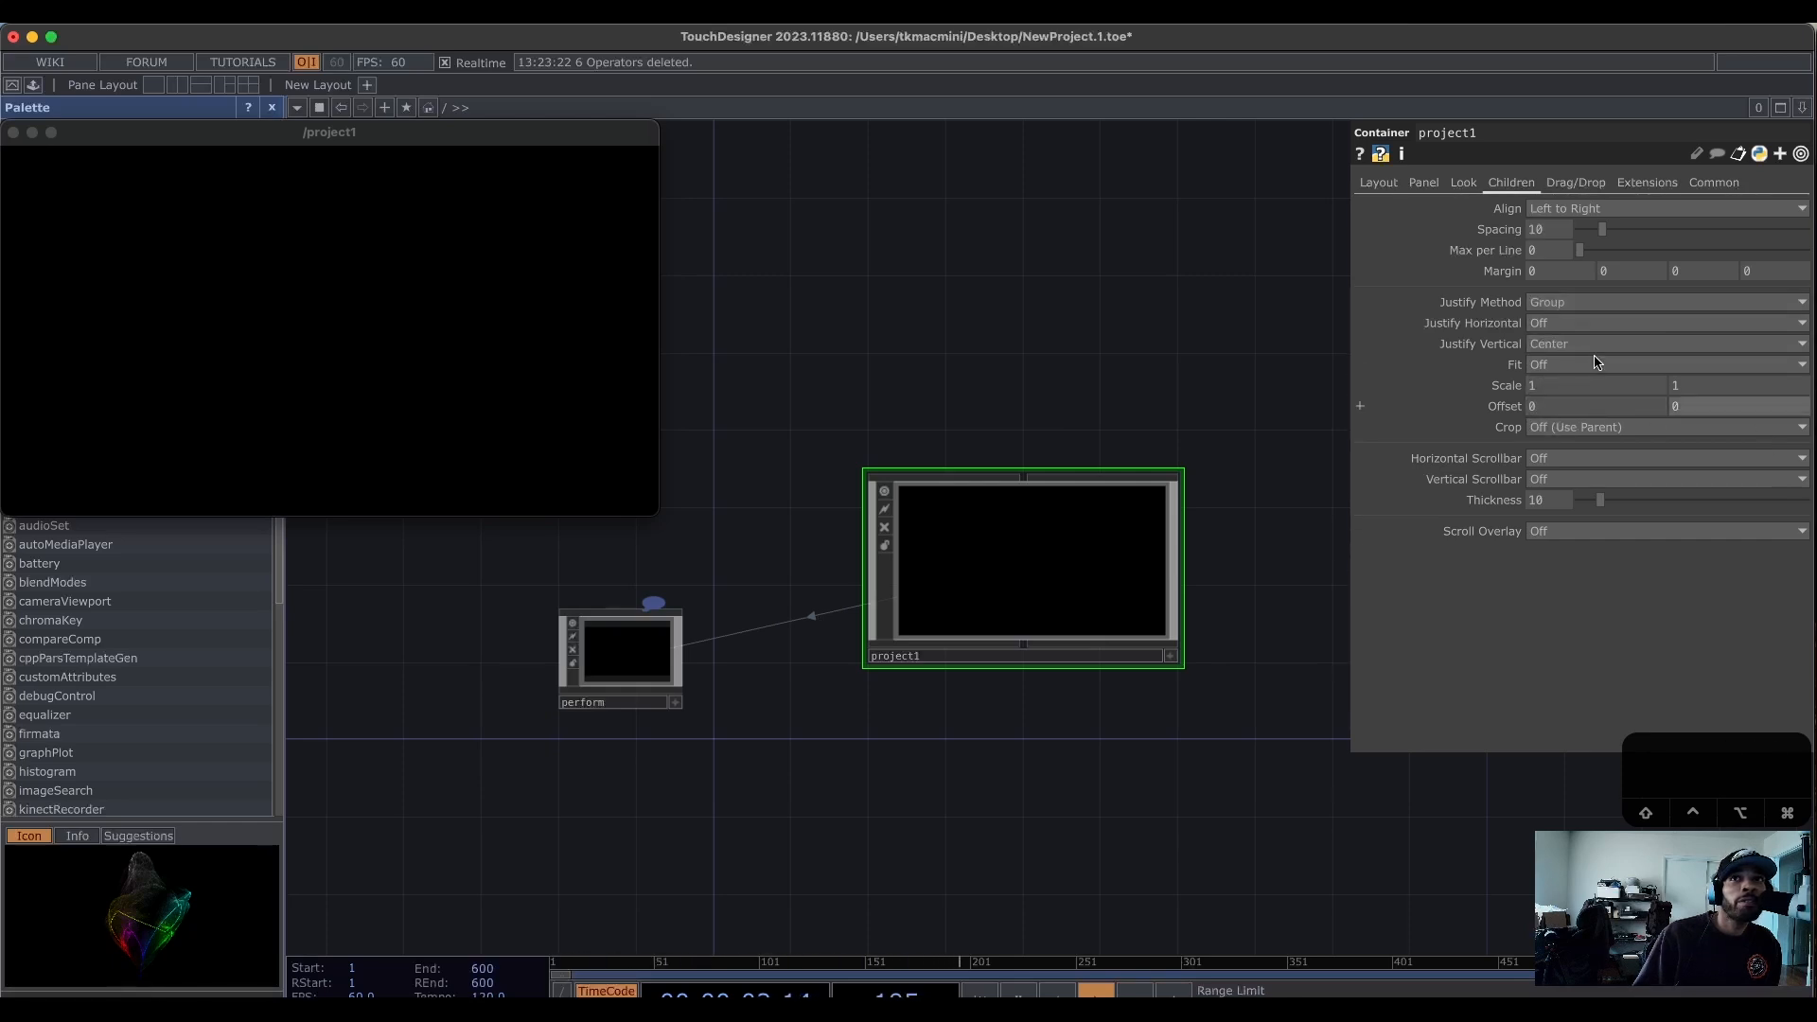
pyautogui.click(1567, 365)
pyautogui.click(1563, 445)
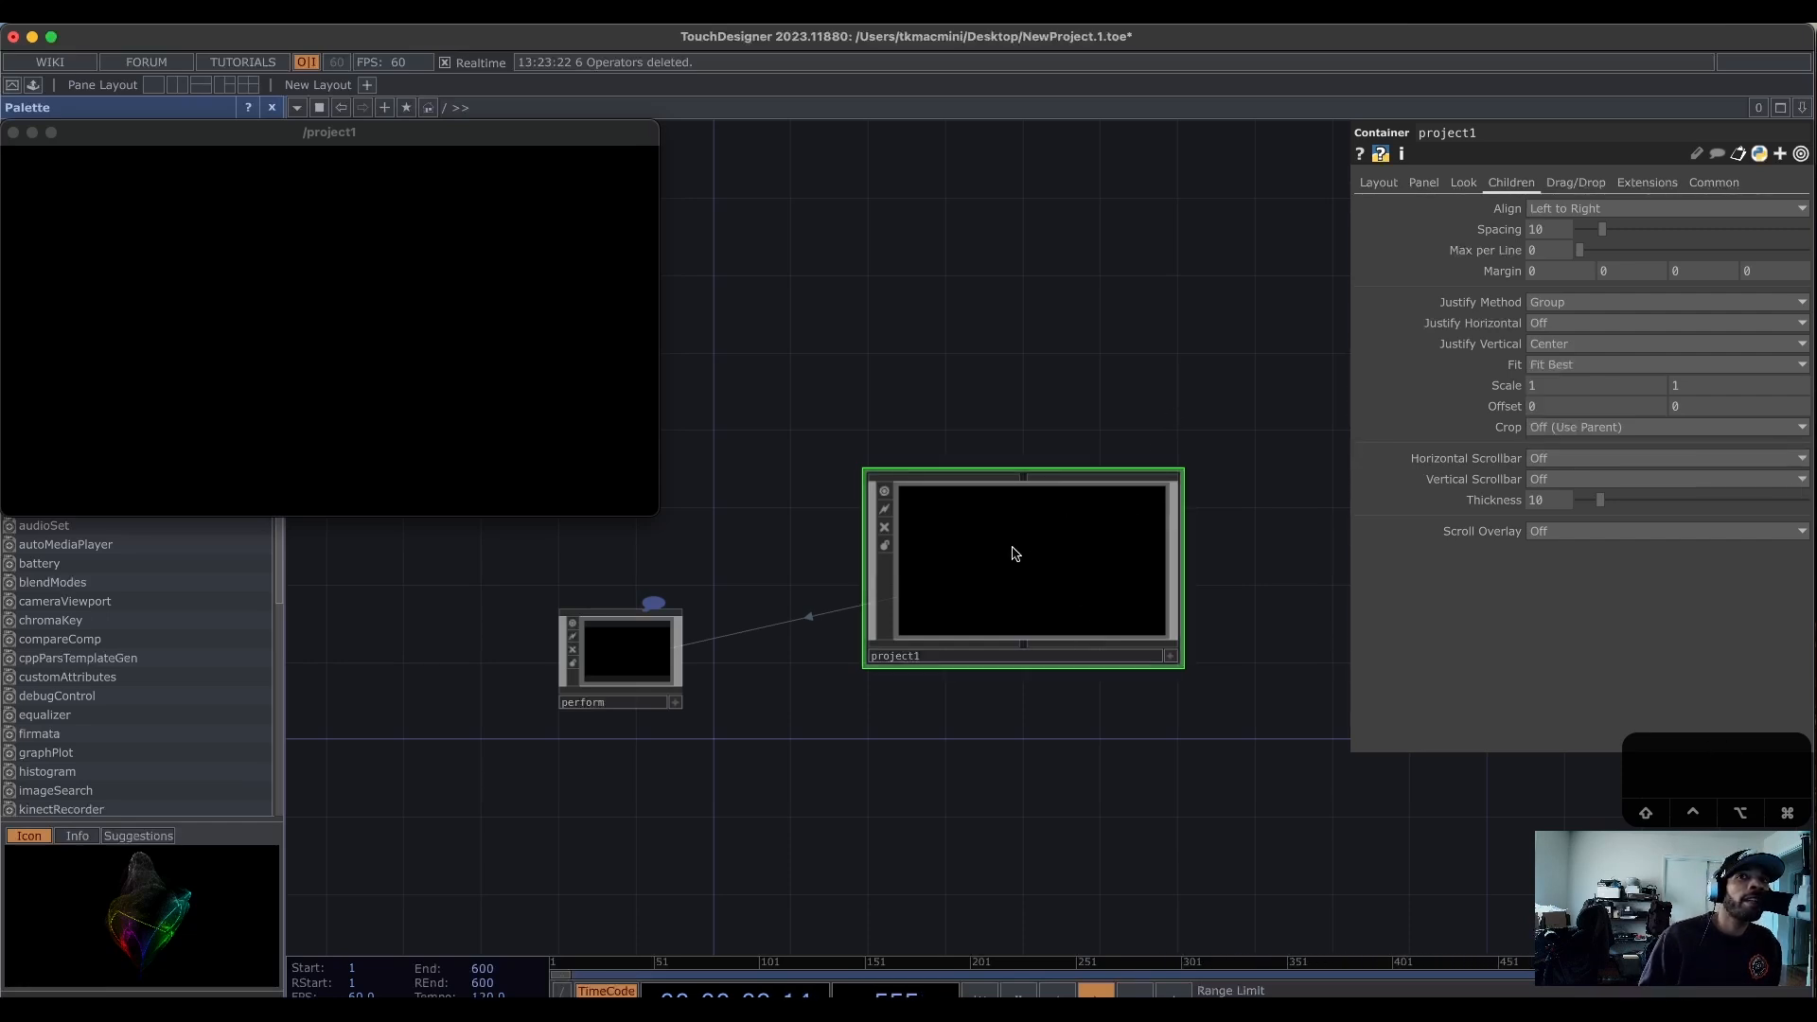
# Enter project1 and add a Container COMP to the empty network.
pyautogui.press('i')
pyautogui.moveTo(981, 681); pyautogui.dragTo(1117, 559)
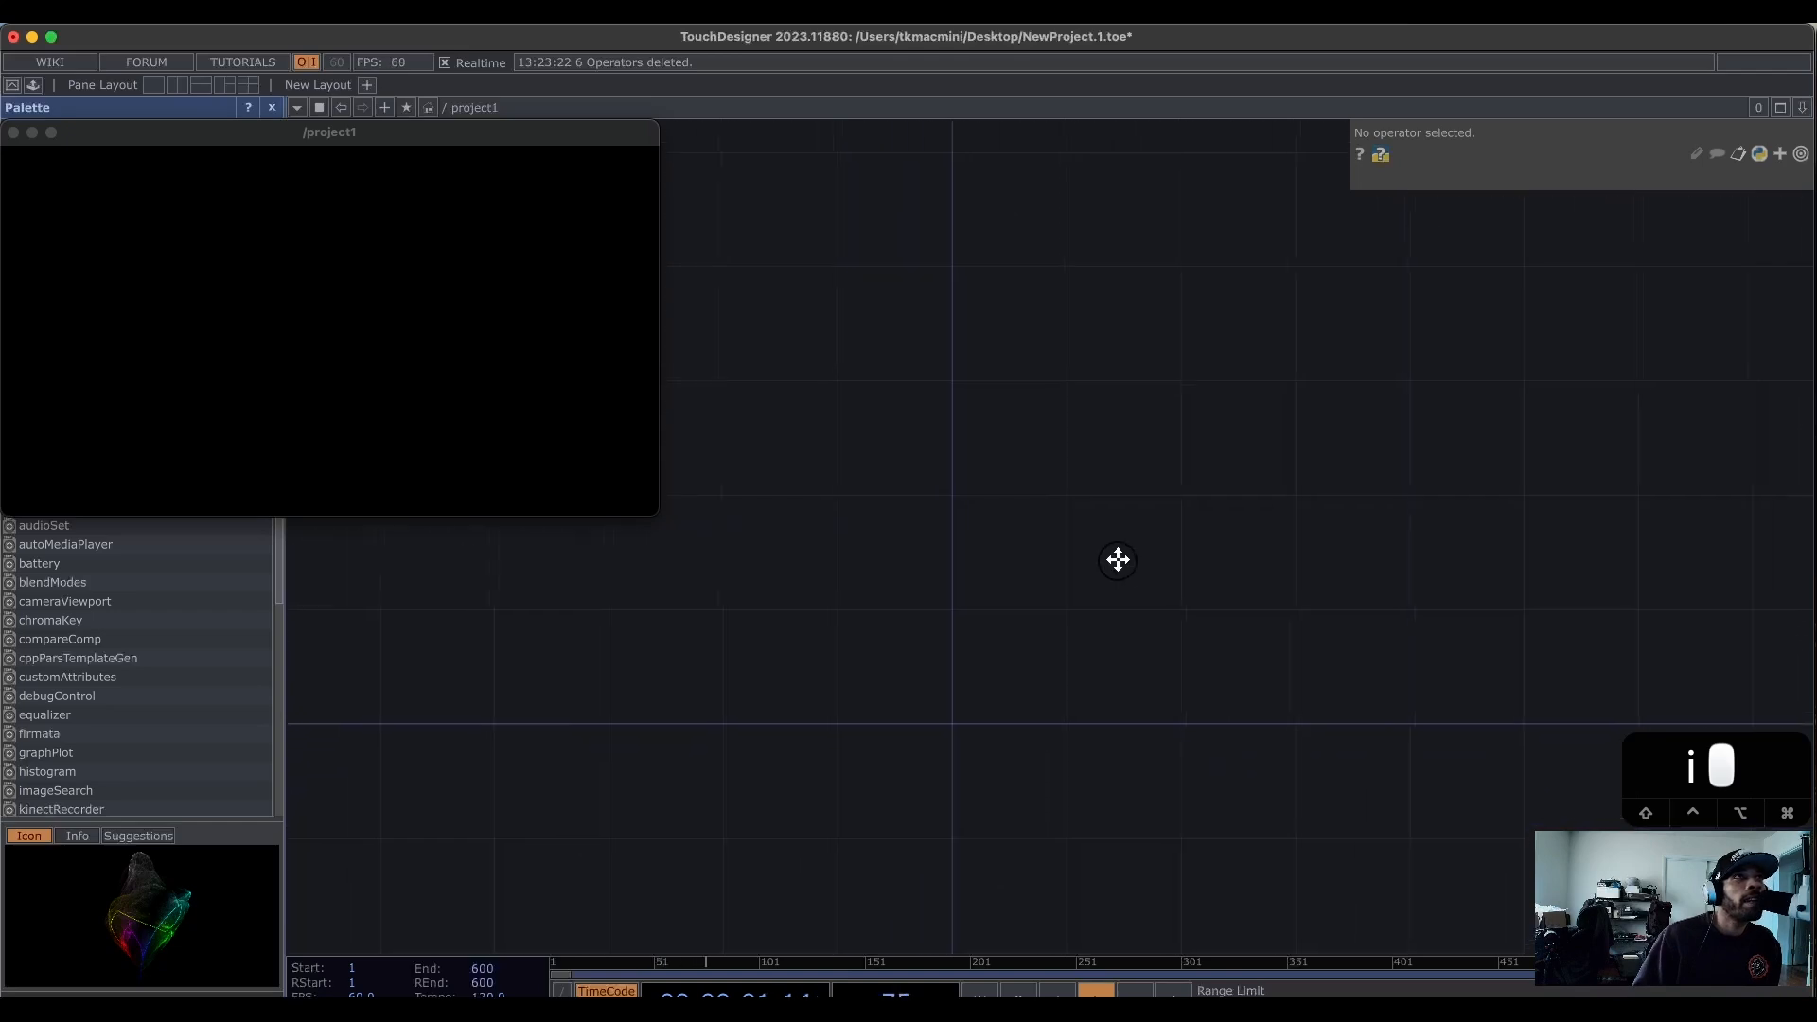
pyautogui.press('Tab')
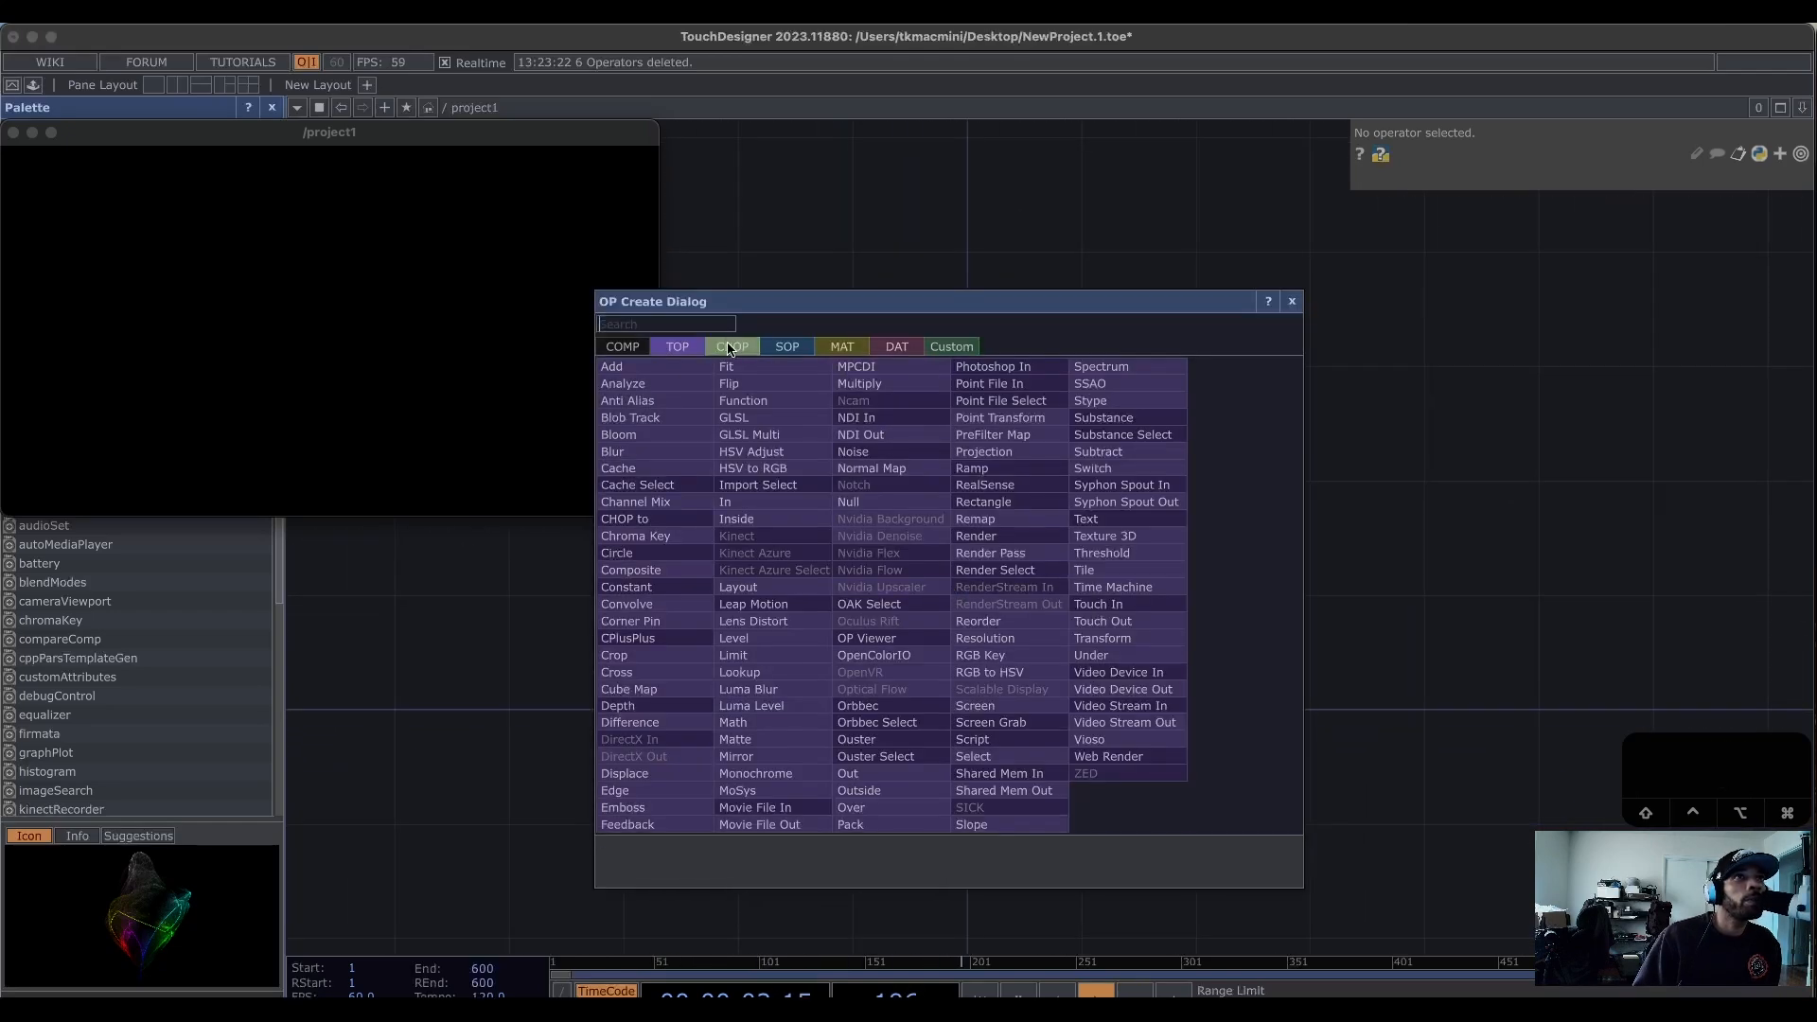
pyautogui.click(622, 346)
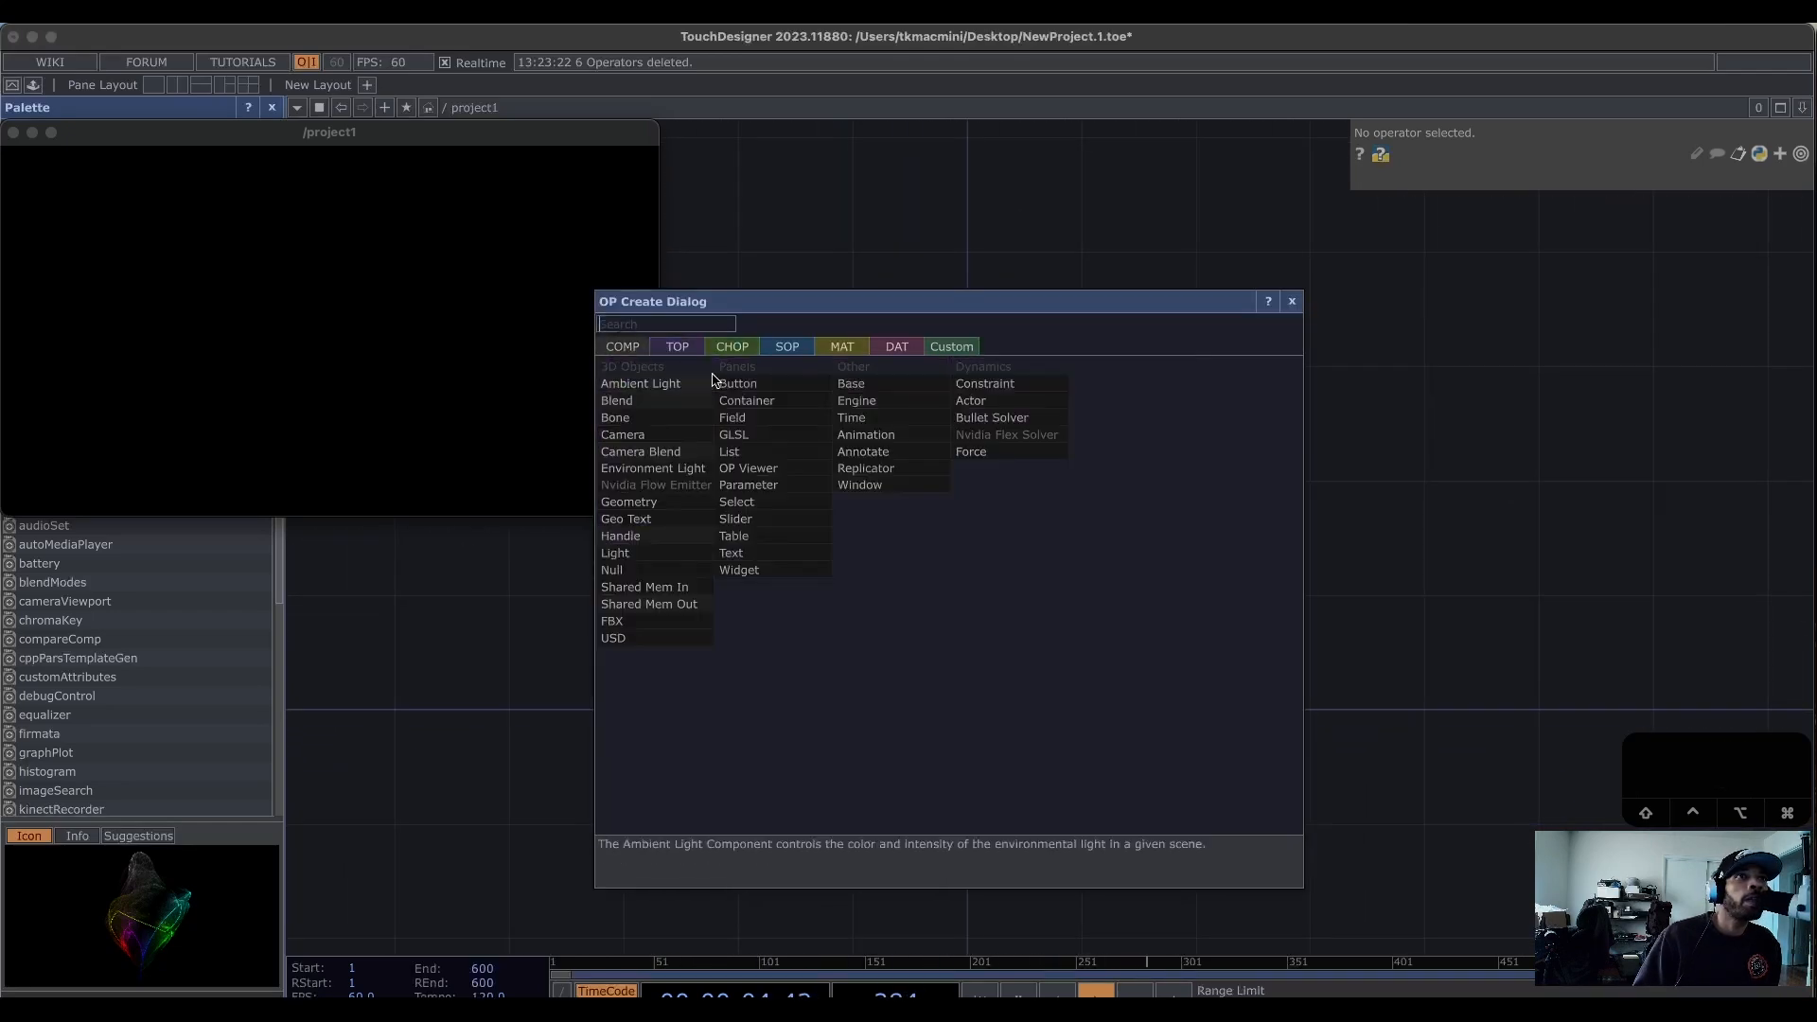
pyautogui.click(792, 400)
pyautogui.click(784, 629)
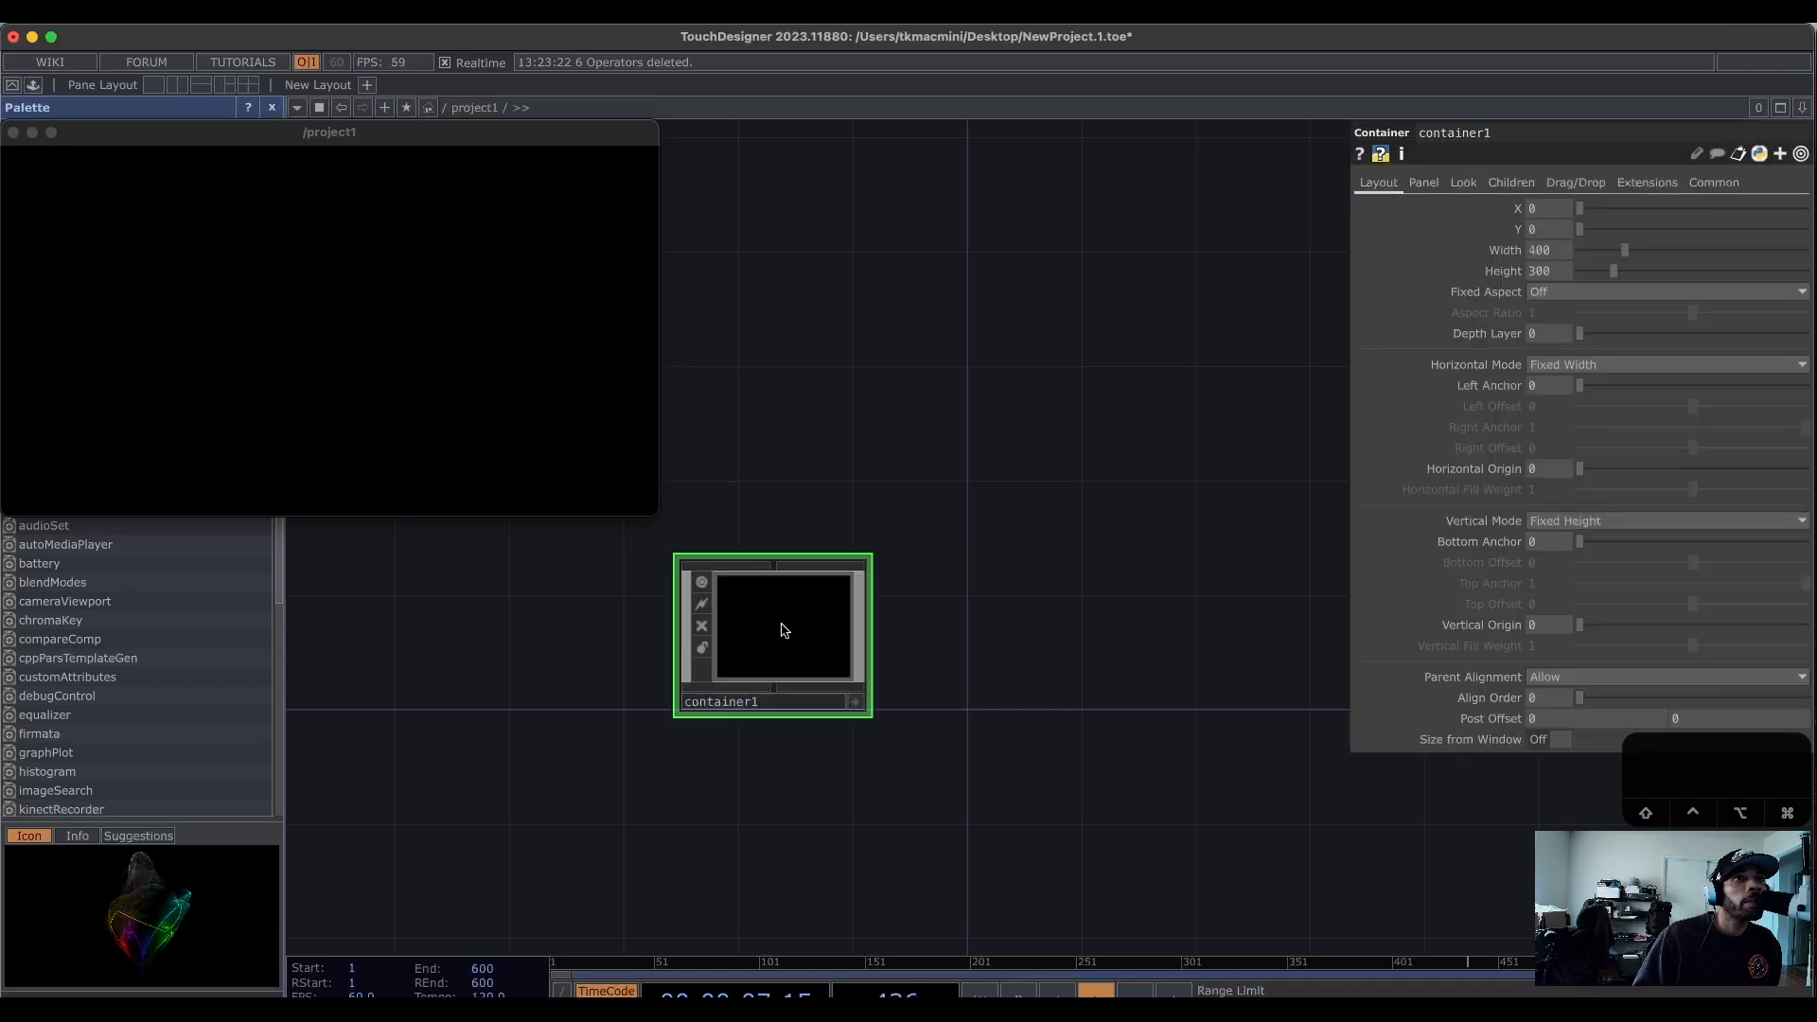
# Duplicate the container and place the copy to the right of the original.
pyautogui.press('super+c')
pyautogui.press('super+v')
pyautogui.moveTo(836, 750); pyautogui.dragTo(1181, 573)
# Rename the original container as UI.
pyautogui.click(780, 617)
pyautogui.click(788, 709)
pyautogui.moveTo(773, 704); pyautogui.dragTo(667, 709)
pyautogui.write('UI')
pyautogui.press('Return')
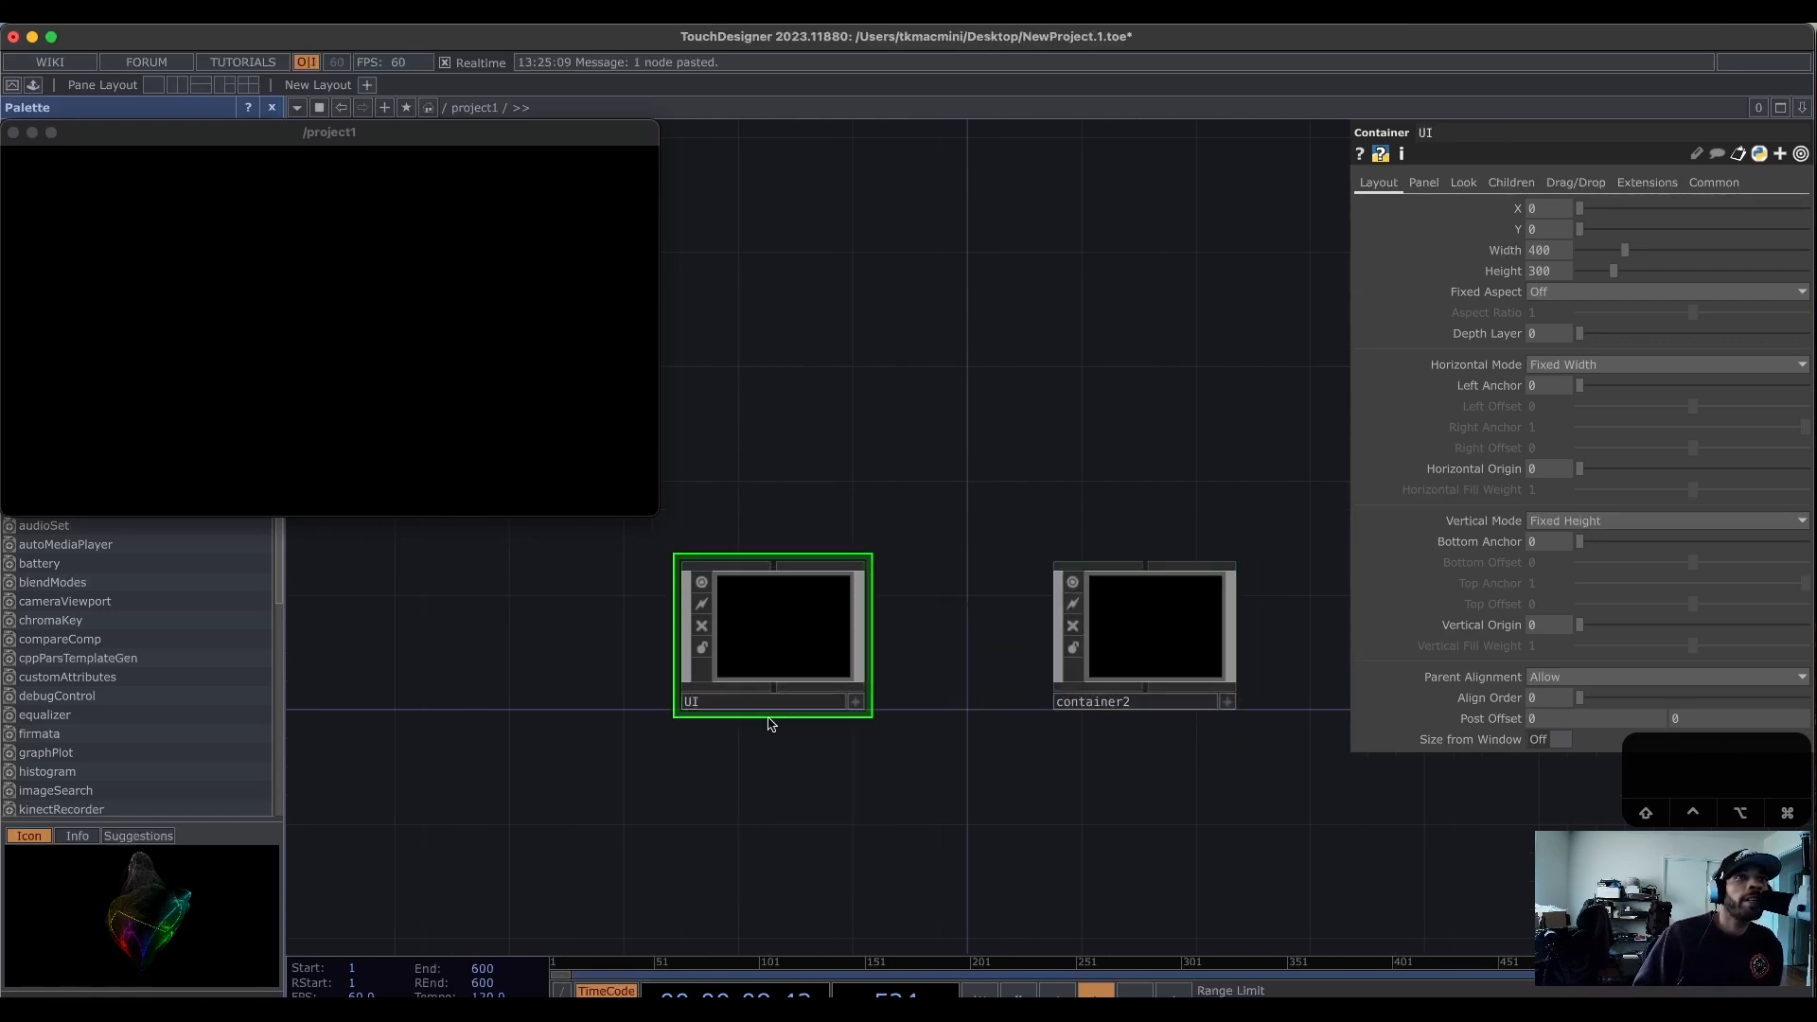
# Rename container2 as MOVIES.
pyautogui.click(1086, 702)
pyautogui.click(1140, 705)
pyautogui.moveTo(1140, 704); pyautogui.dragTo(1057, 714)
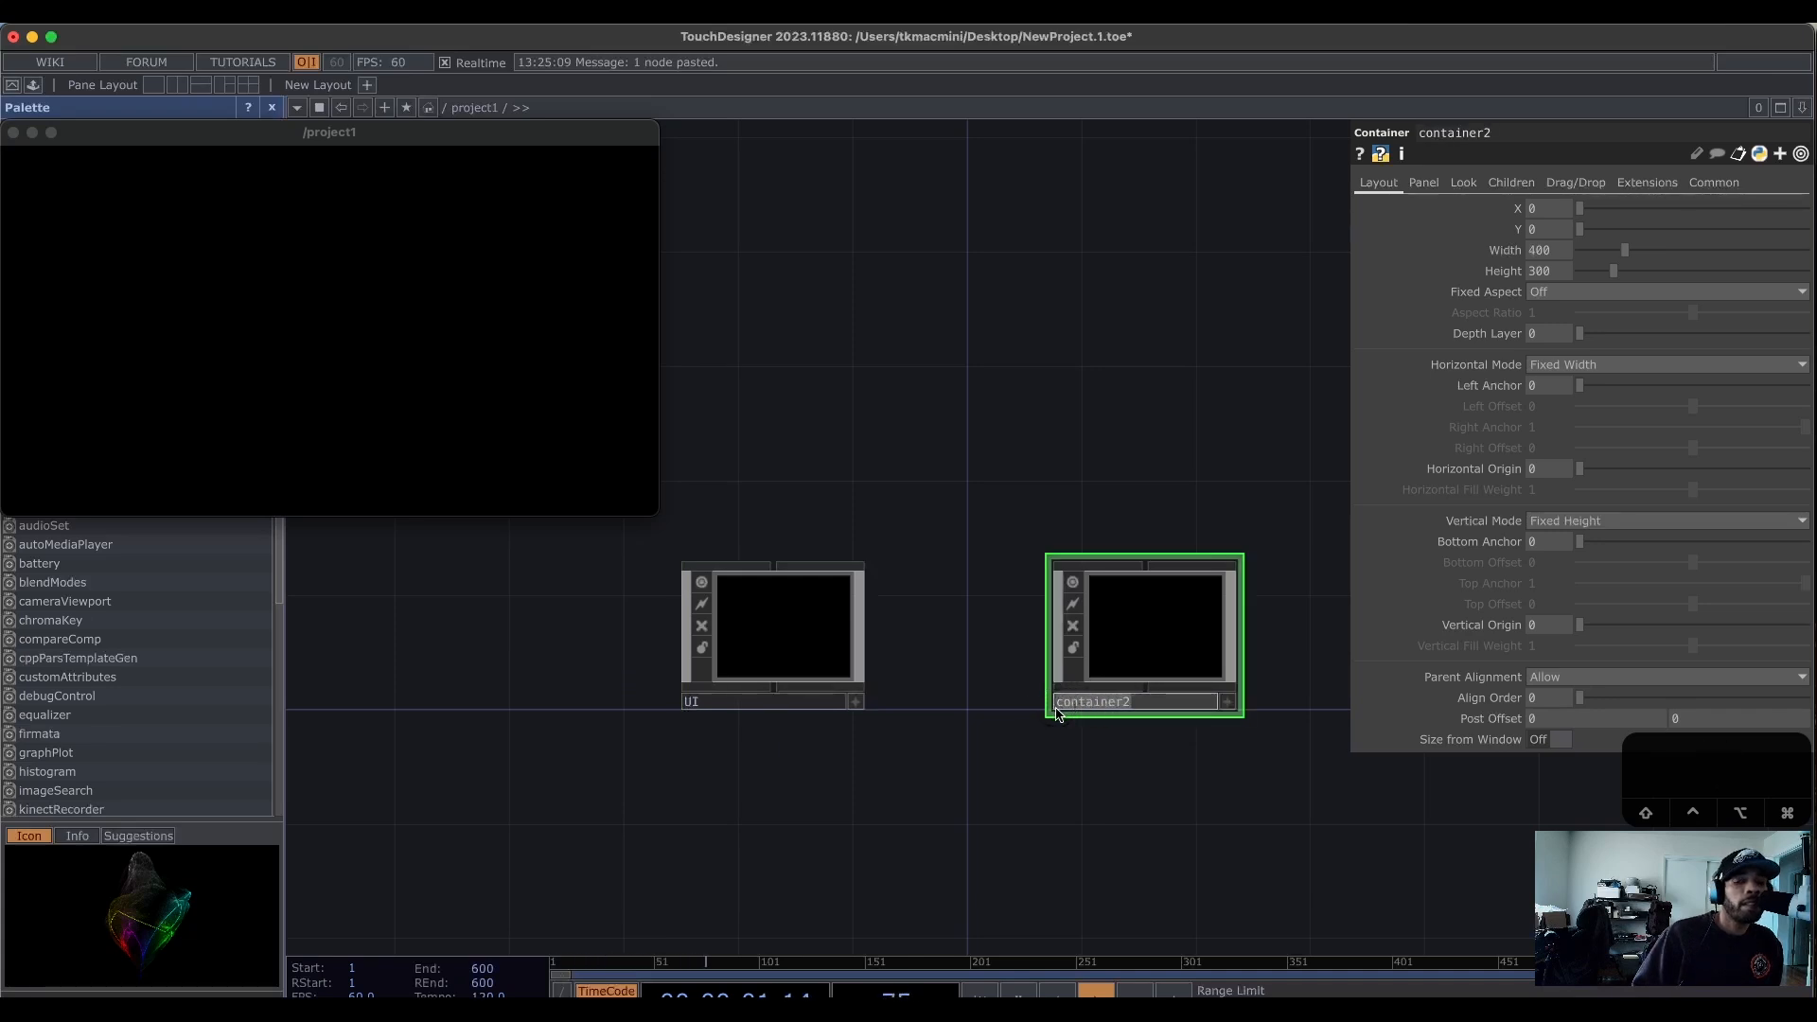
pyautogui.press('BackSpace')
pyautogui.write('MOVIES')
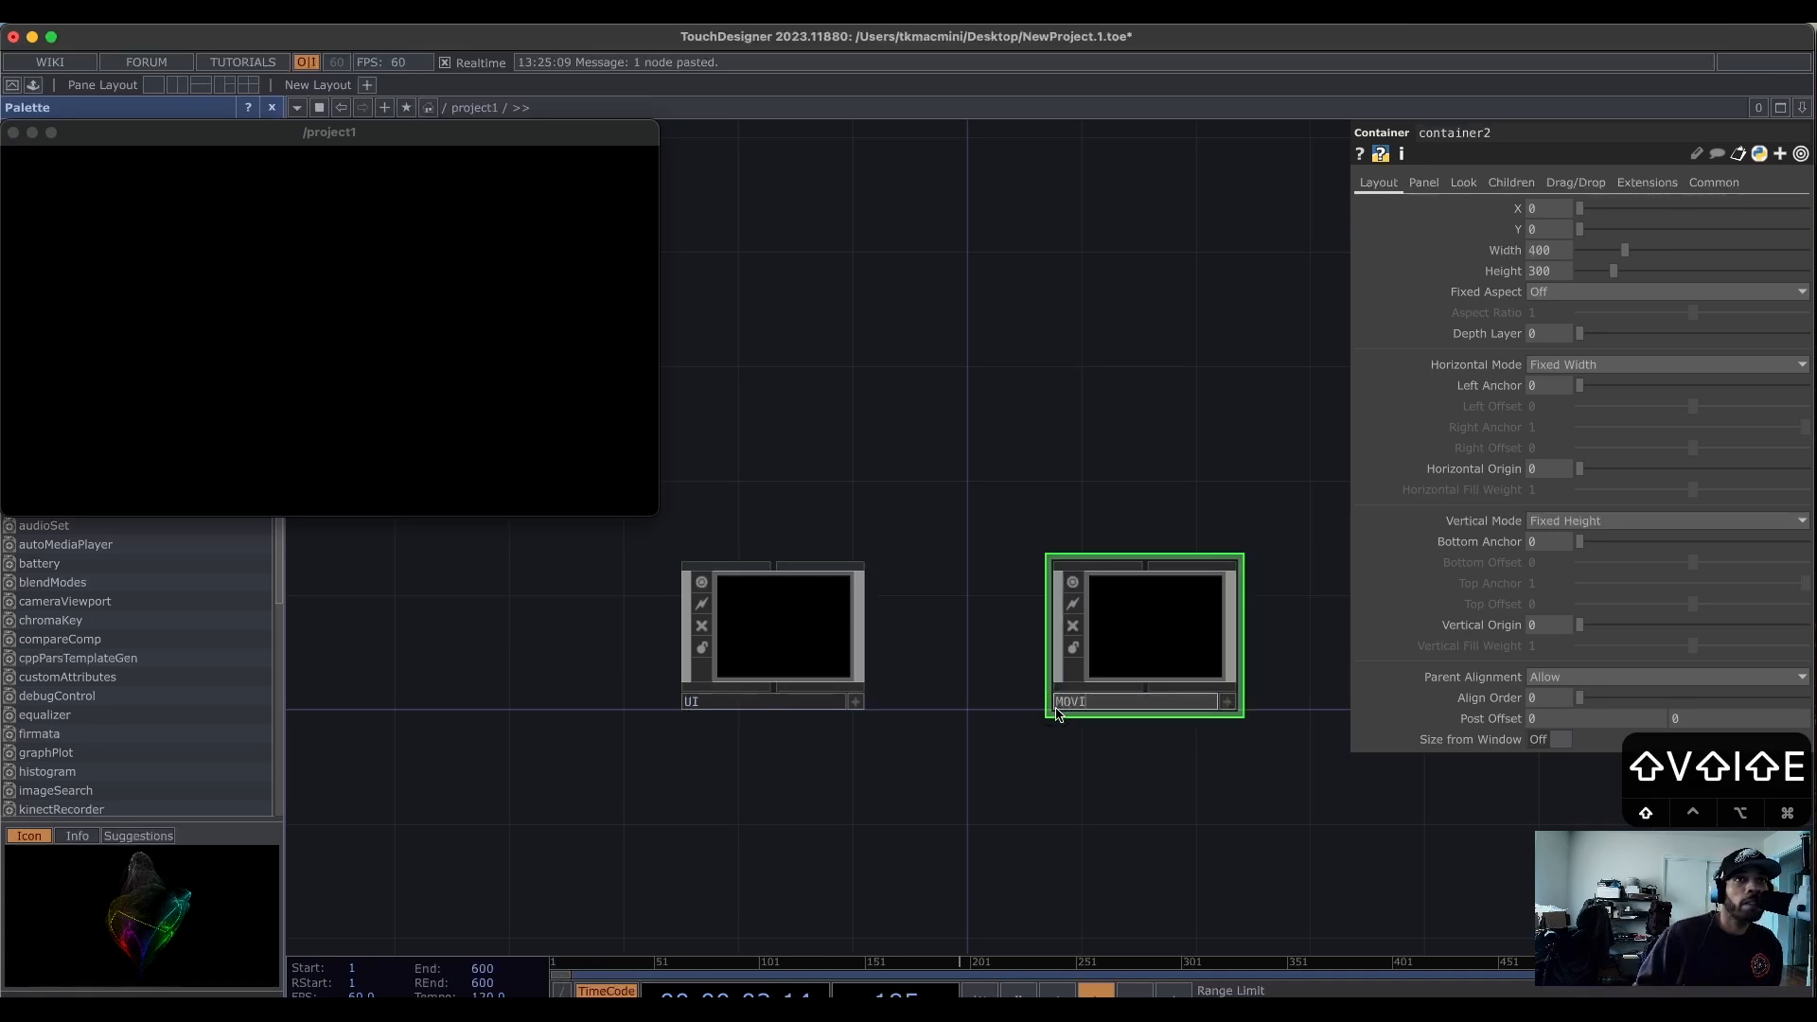
pyautogui.press('Return')
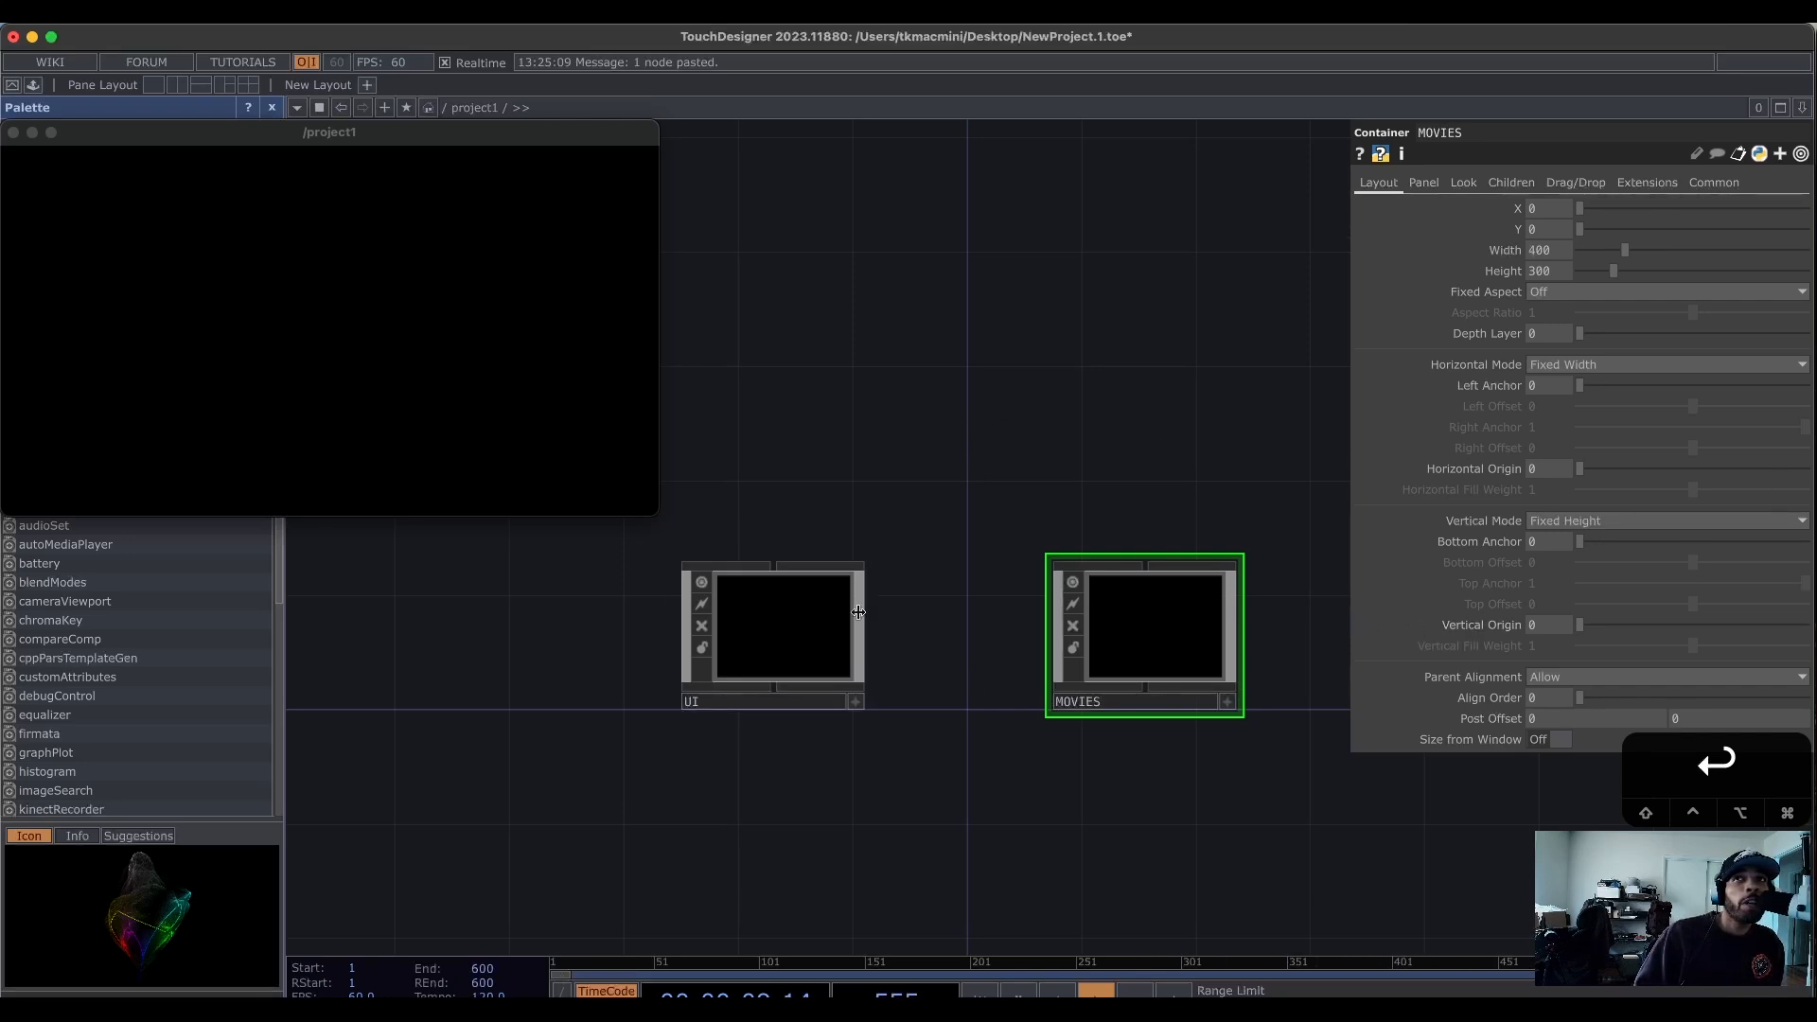
# Set the UI container's width to 640 and its height to 1080.
pyautogui.click(764, 660)
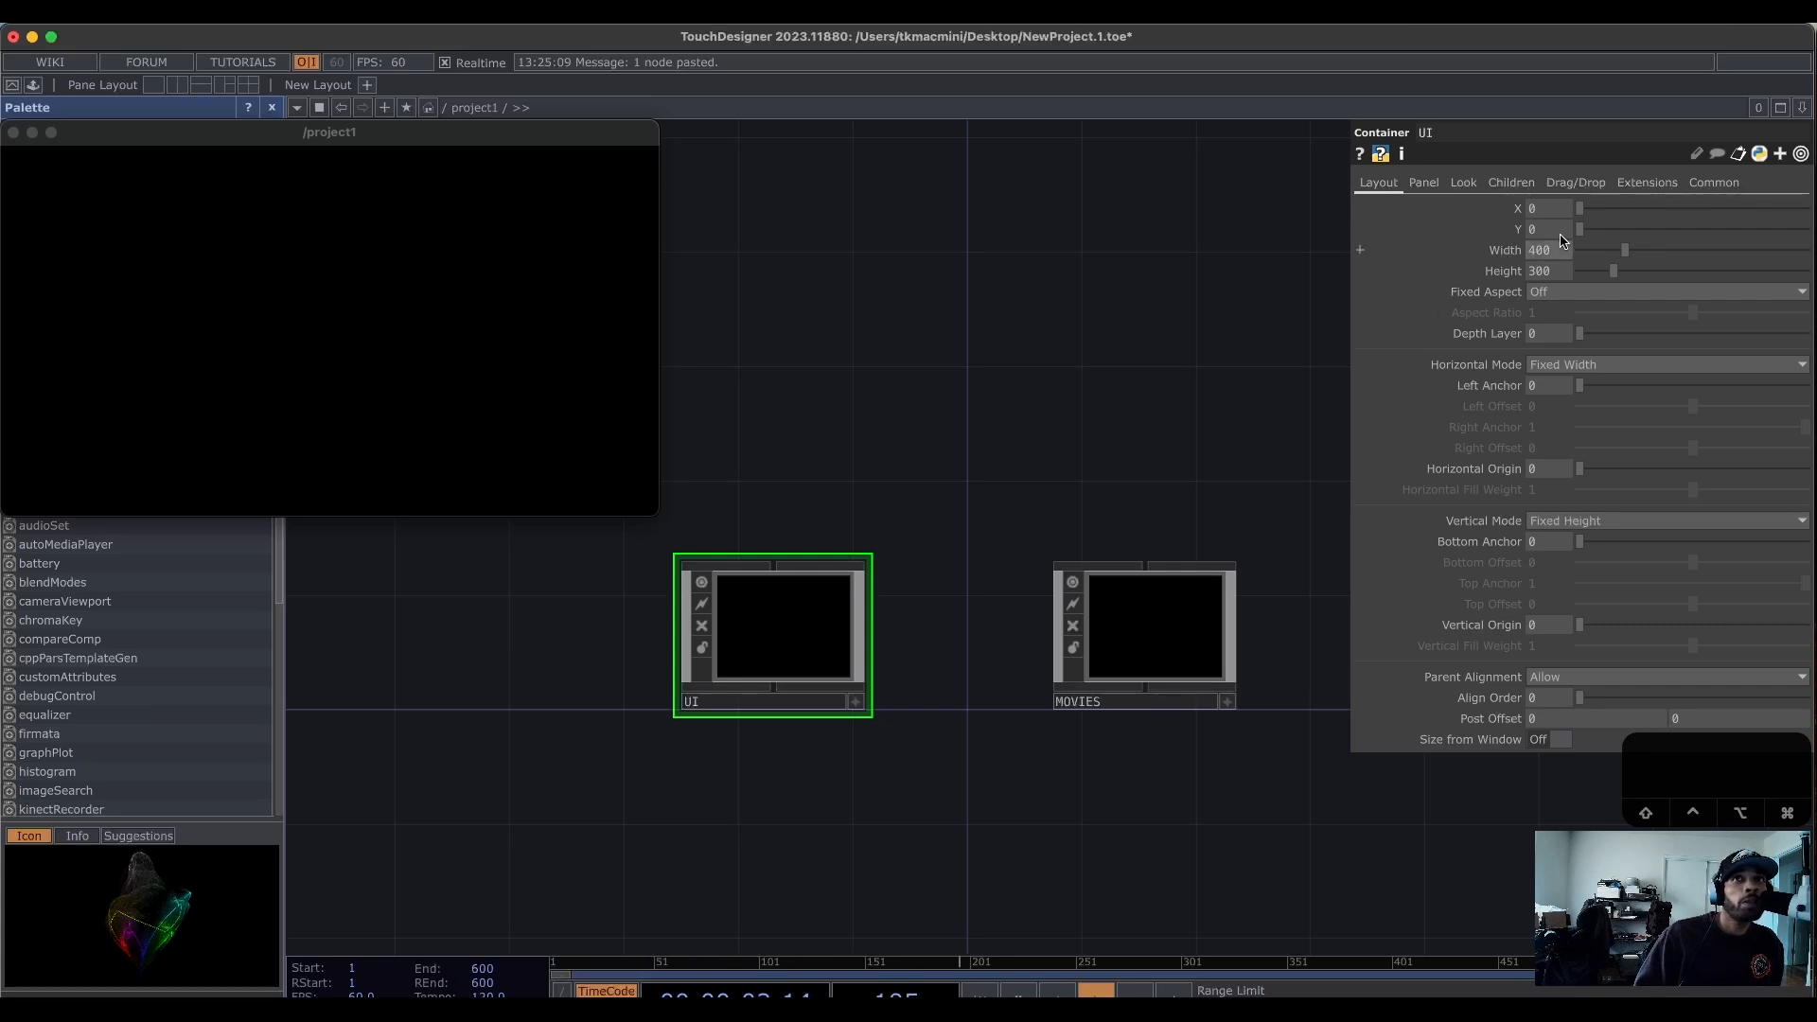
pyautogui.moveTo(1560, 250); pyautogui.dragTo(1491, 259)
pyautogui.write('640')
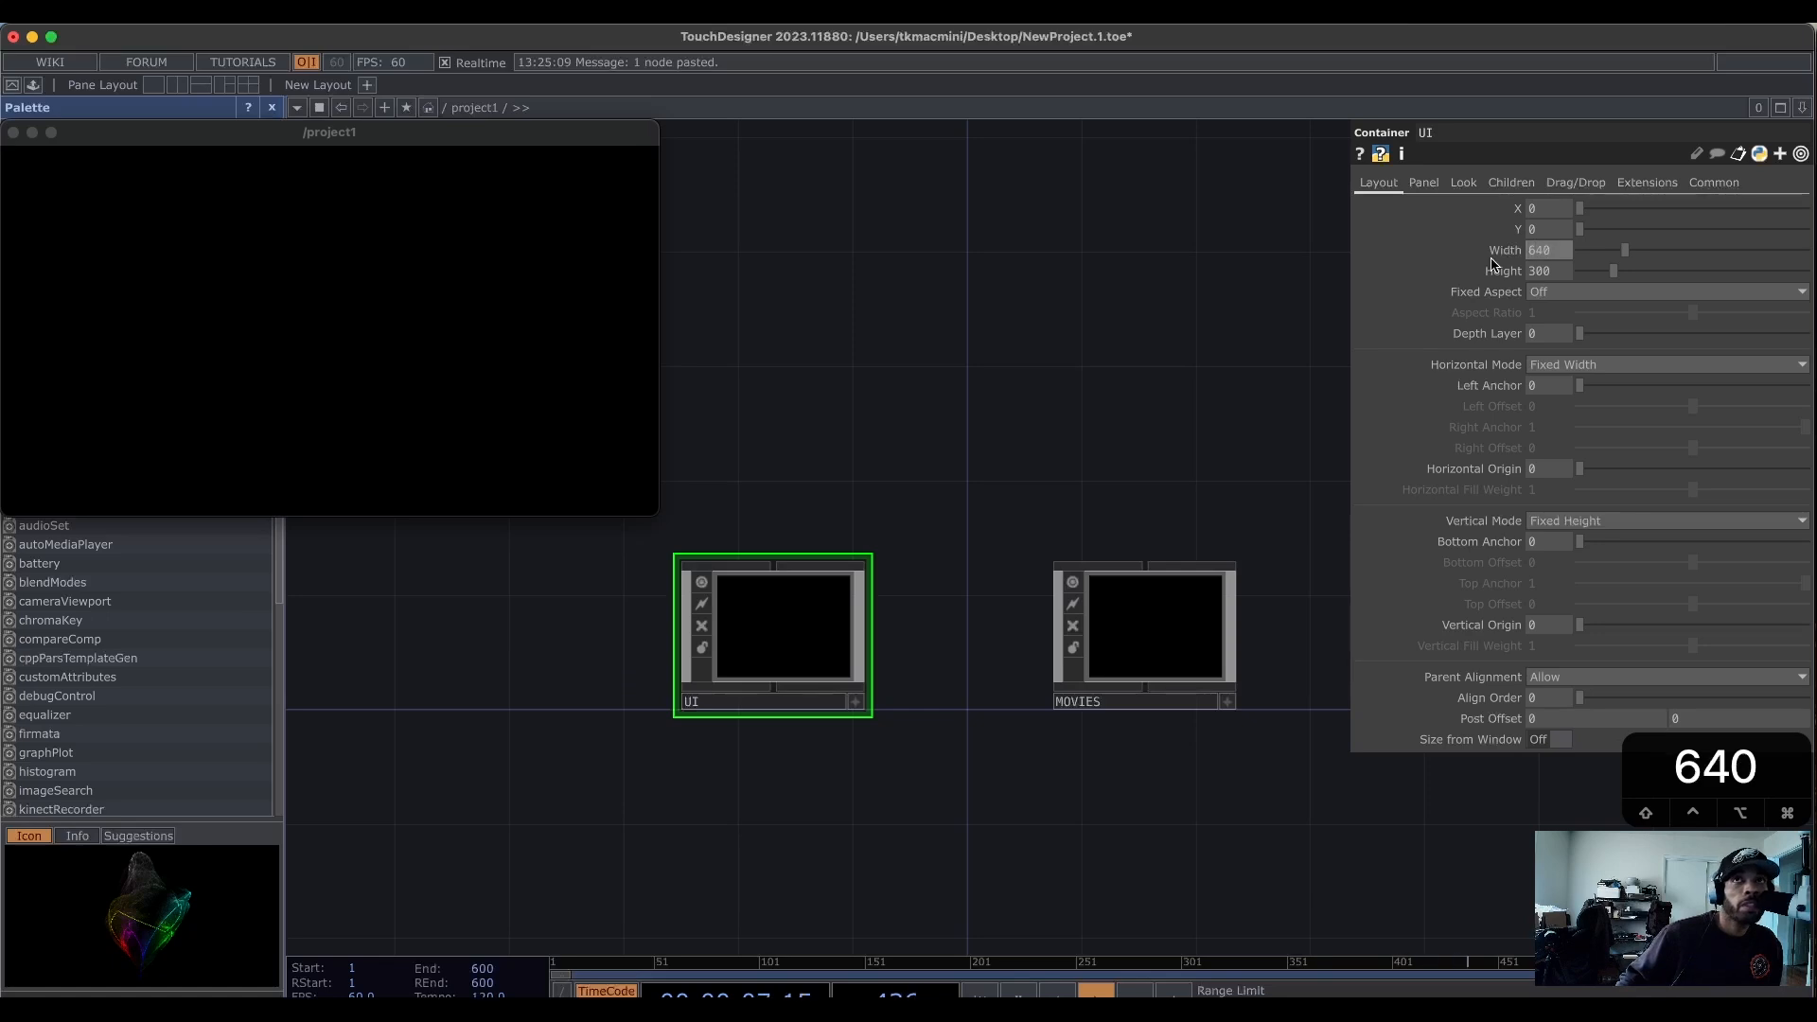
pyautogui.press('Return')
pyautogui.moveTo(1568, 282); pyautogui.dragTo(1495, 279)
pyautogui.write('1080')
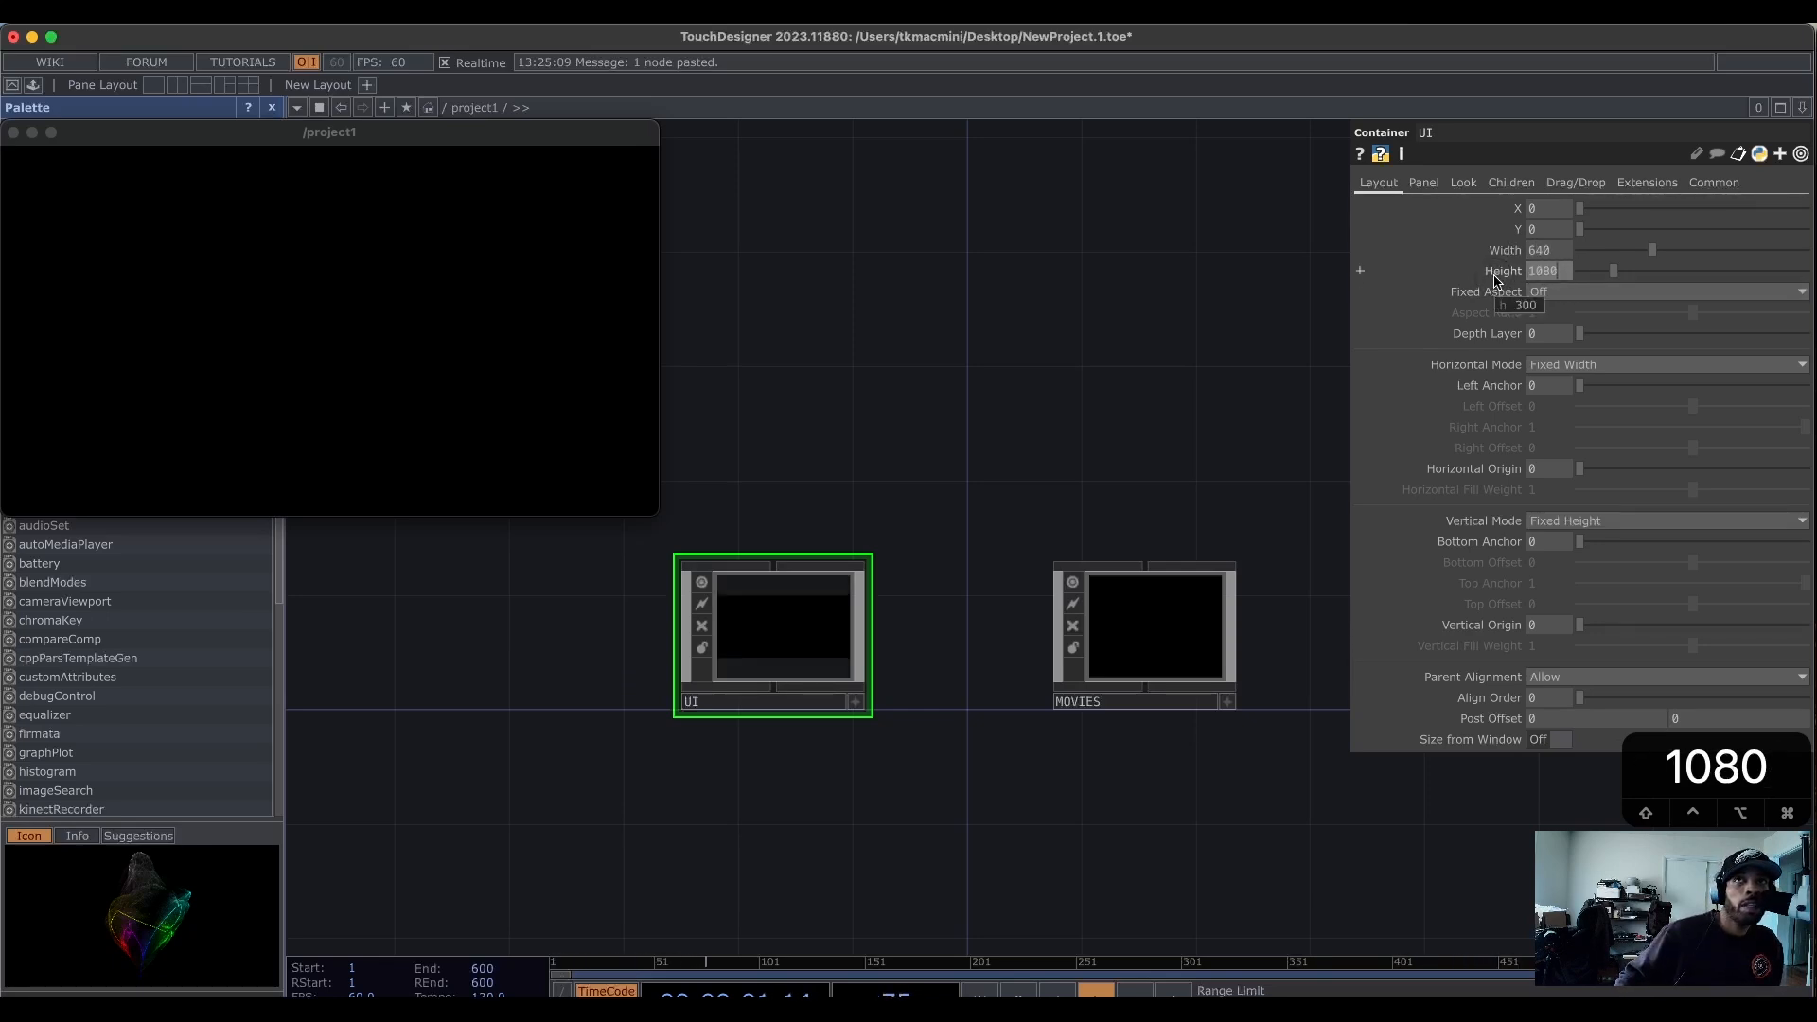
pyautogui.press('Return')
# Drive the UI container's height with the expression parent.Project.par.h.
pyautogui.click(1363, 271)
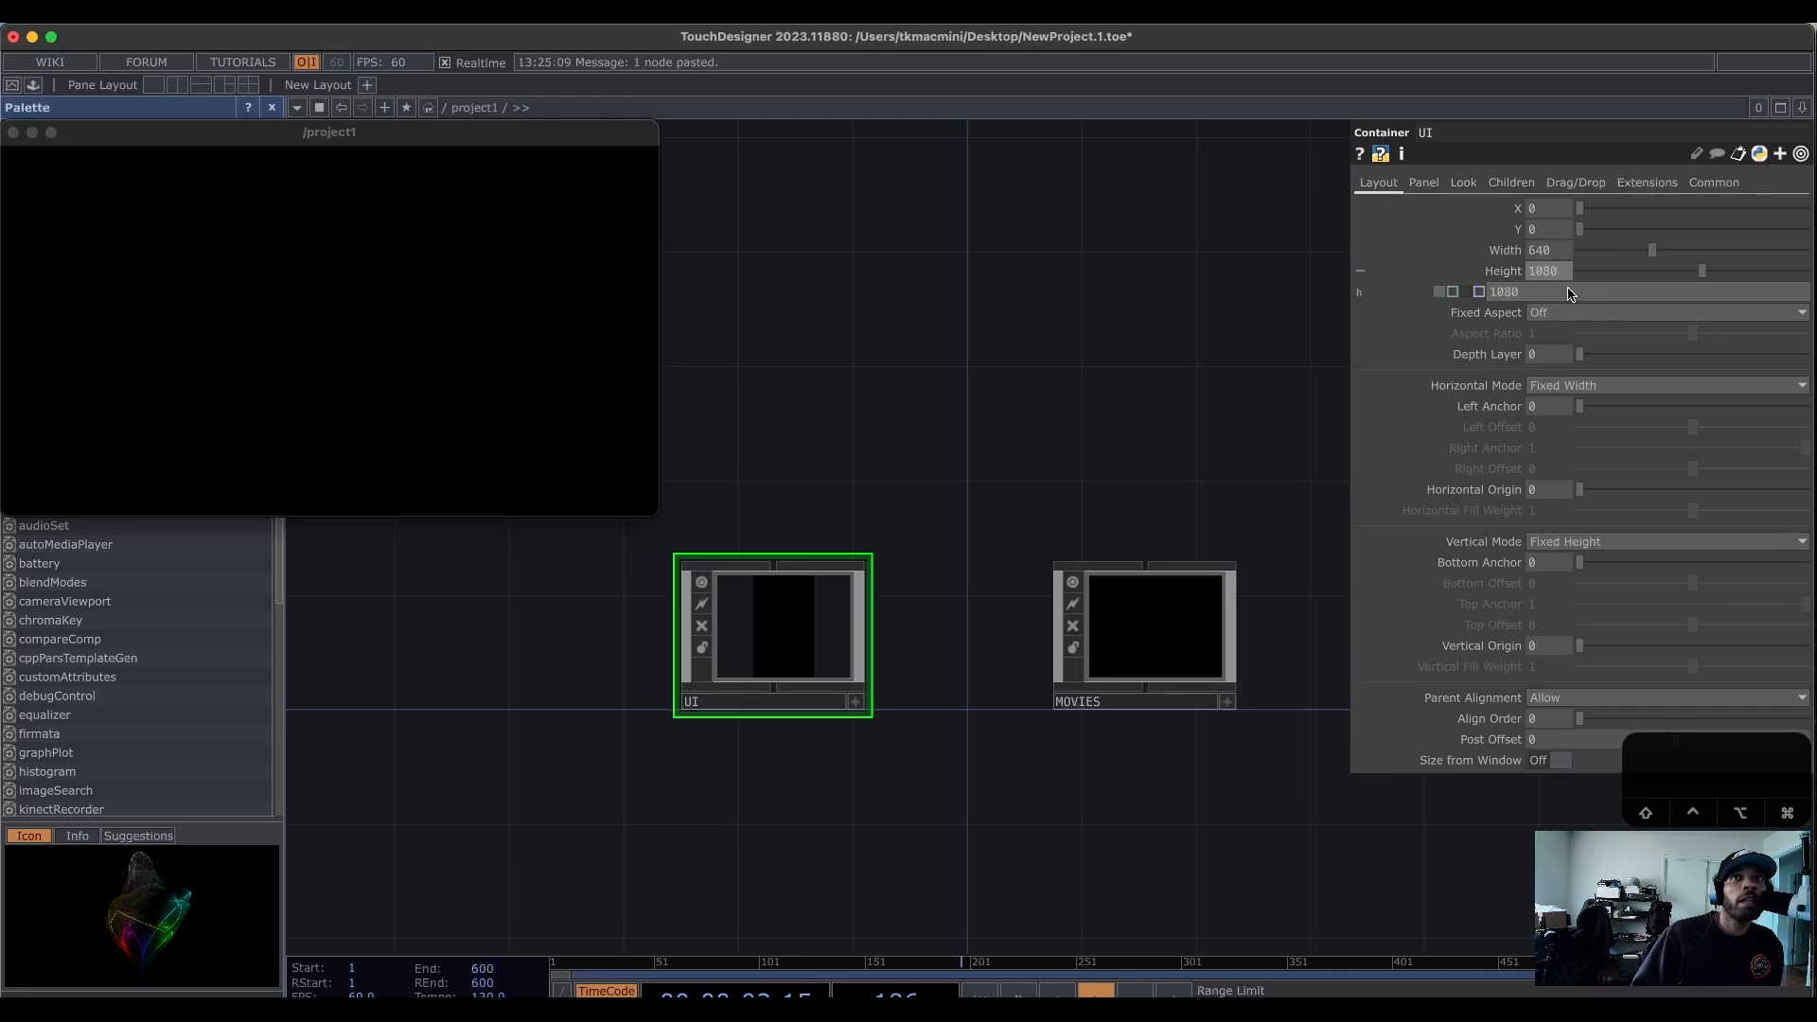
pyautogui.click(1450, 293)
pyautogui.write('pr')
pyautogui.press('BackSpace')
pyautogui.write('arent')
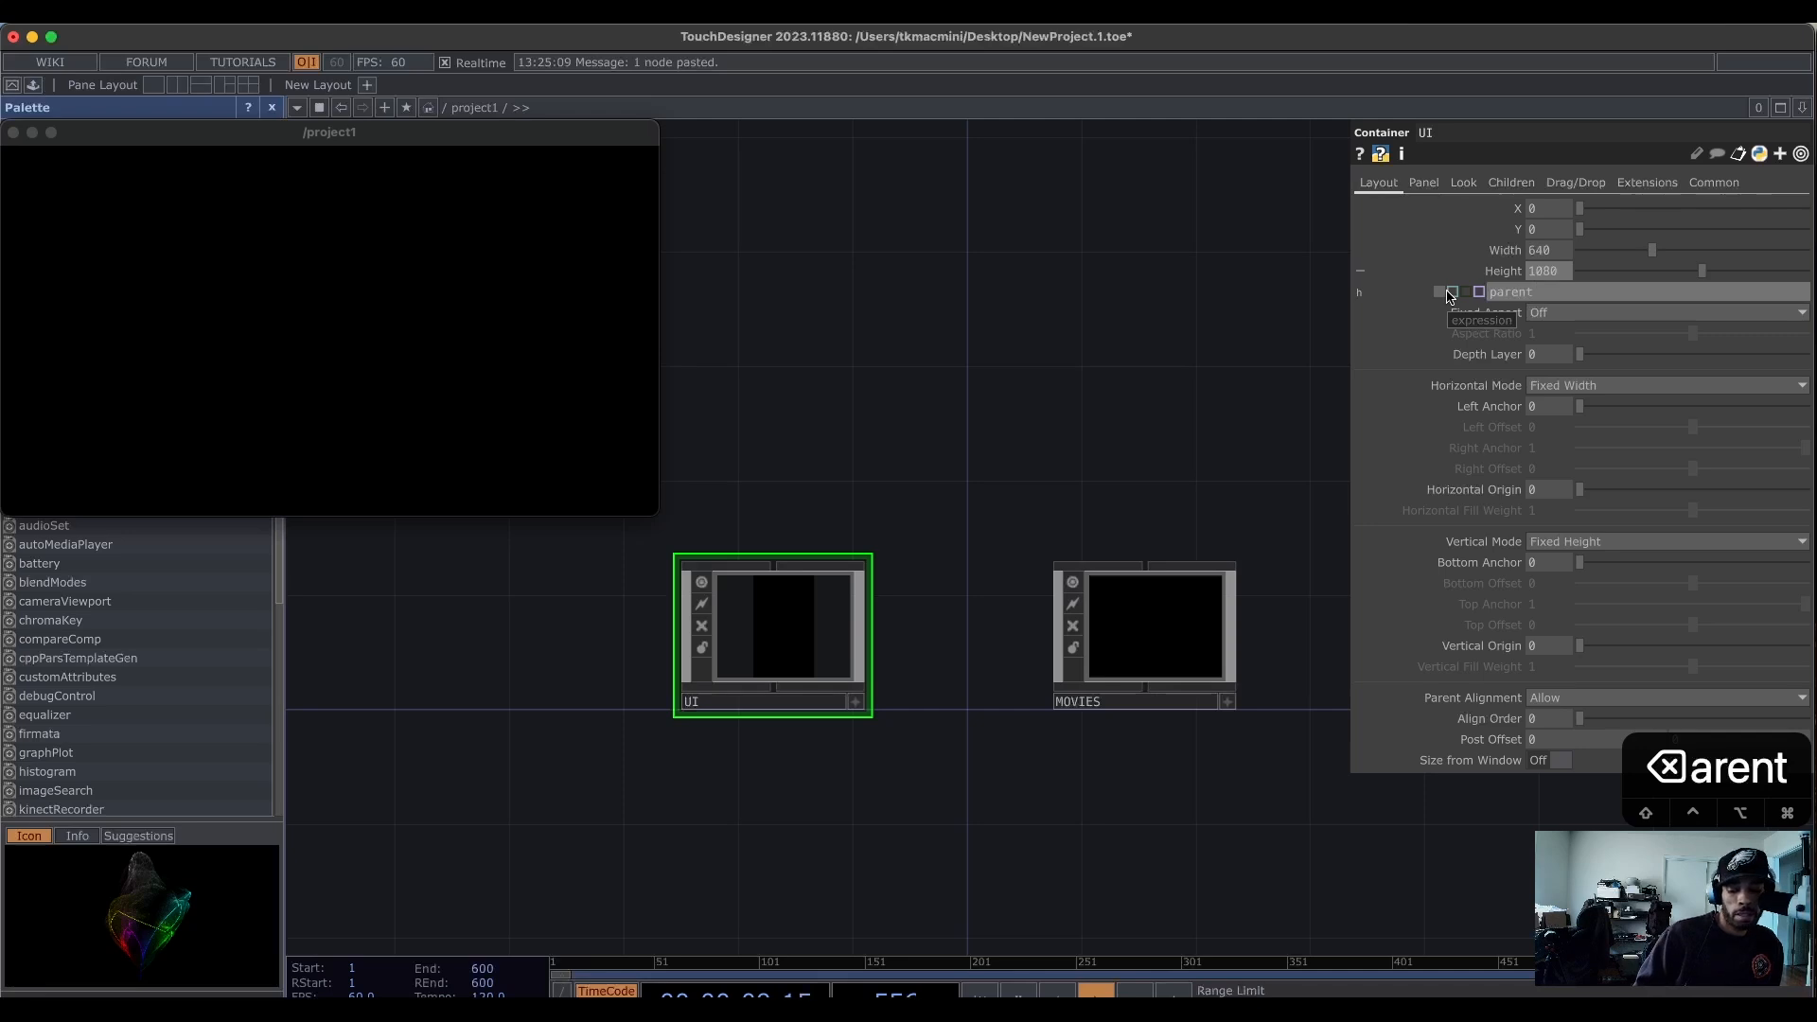
pyautogui.write('.Pro')
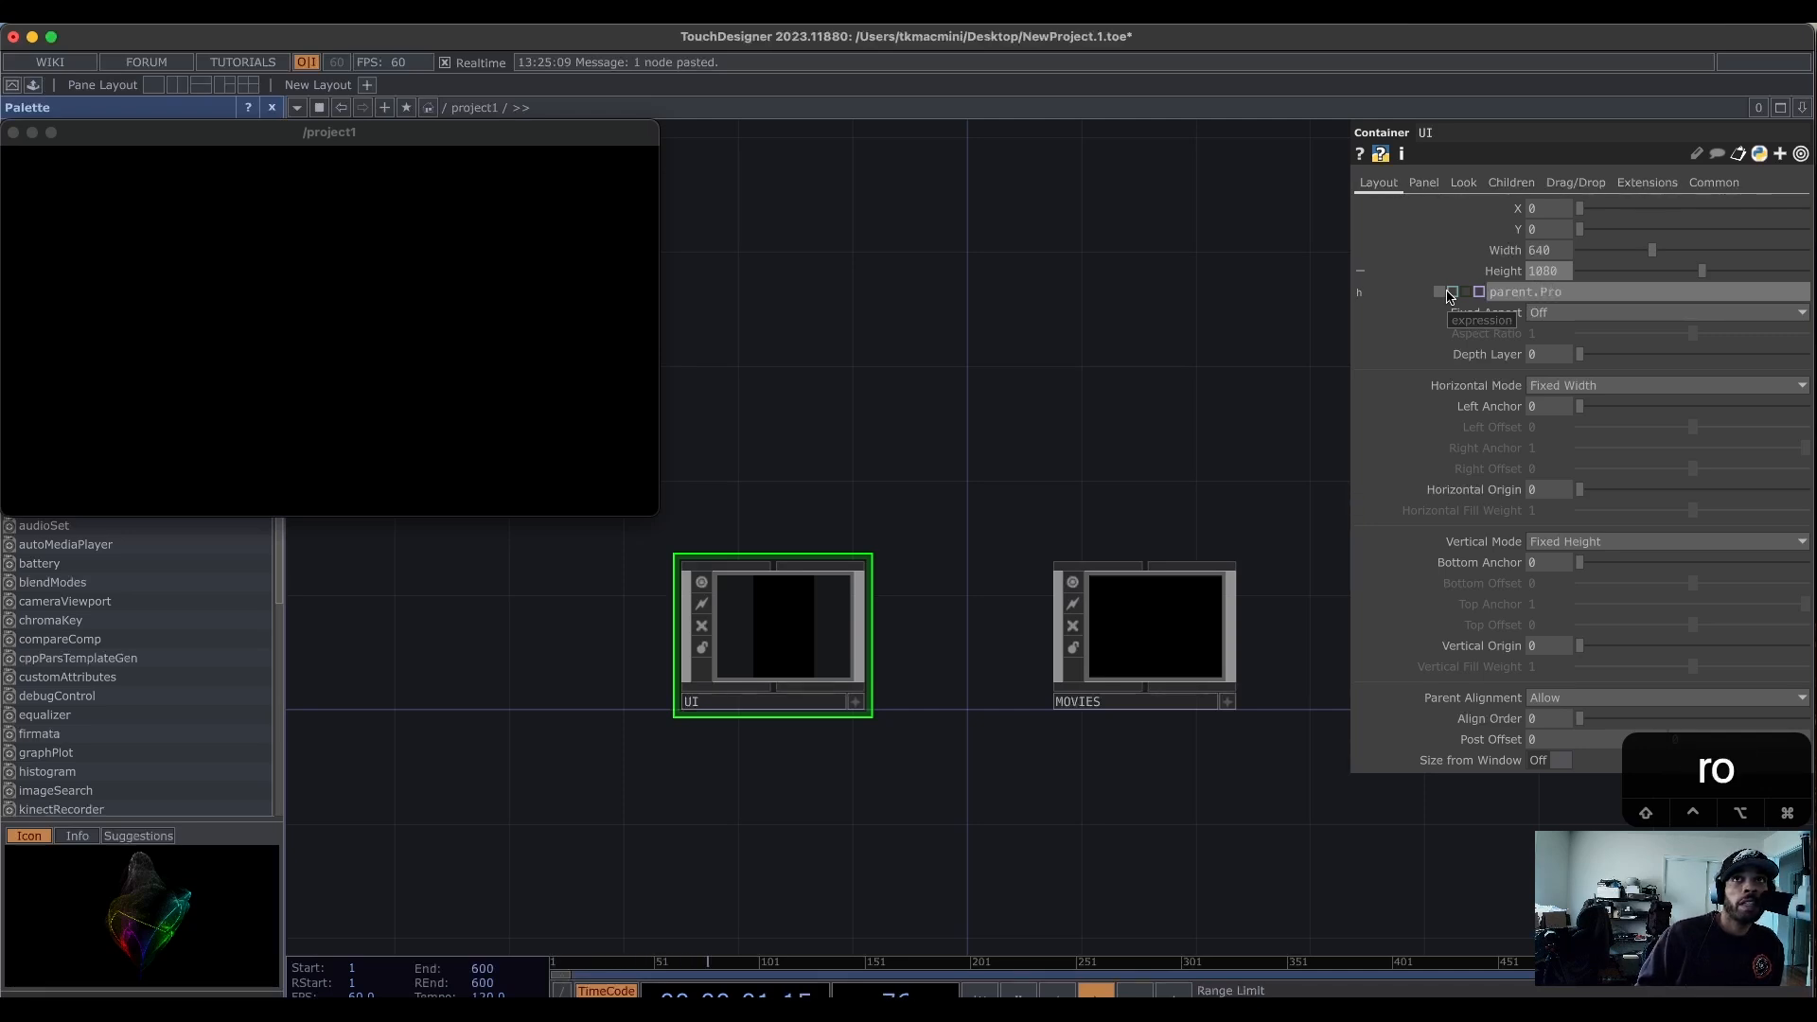
pyautogui.write('ject1.')
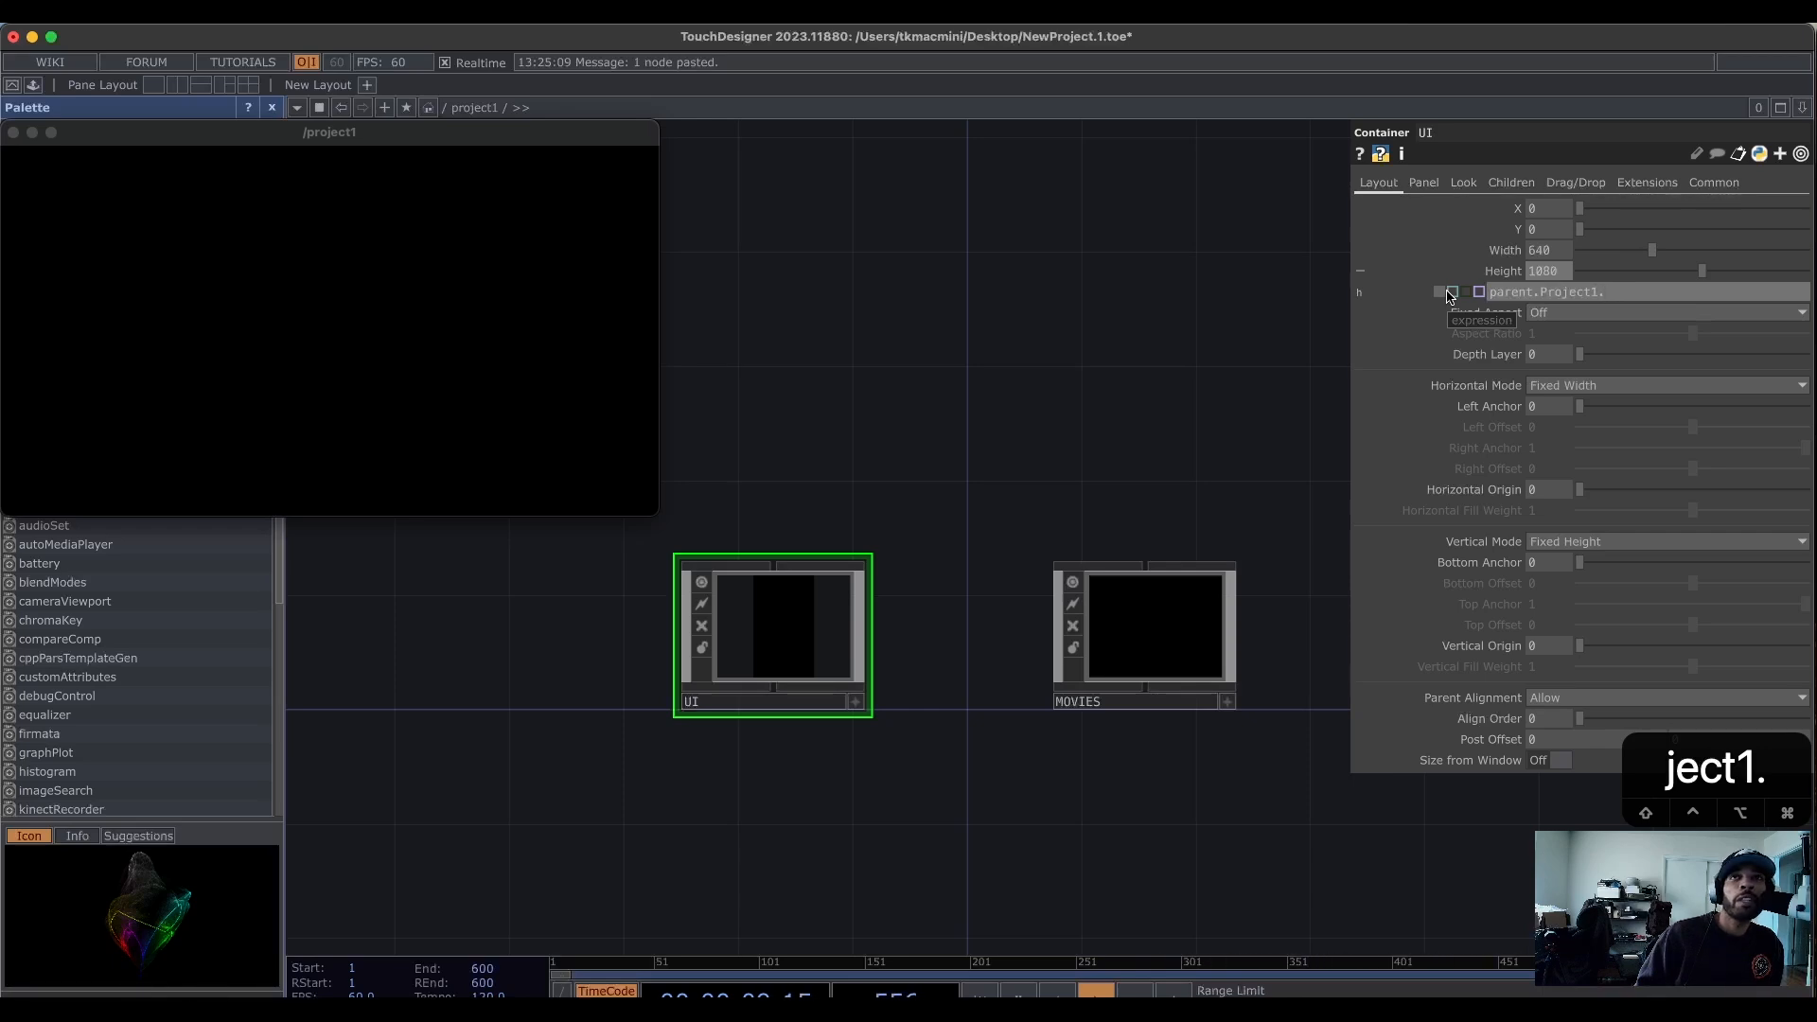
pyautogui.write('par.h')
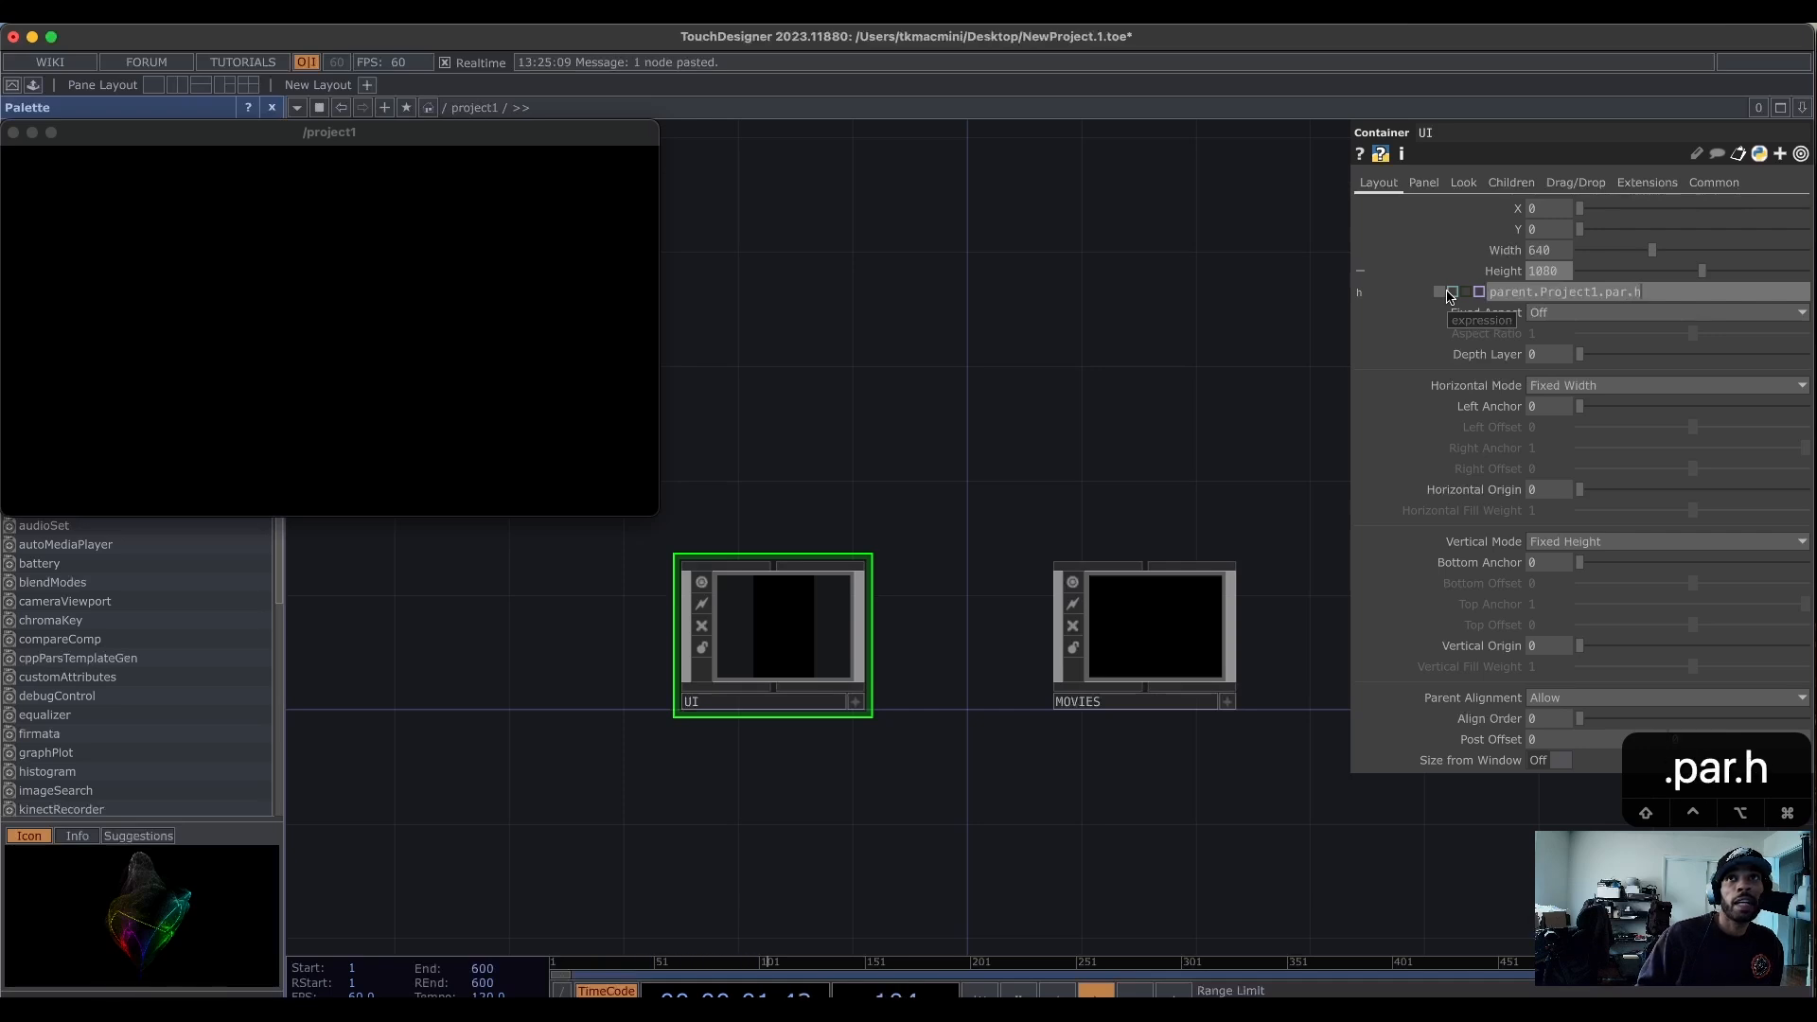
pyautogui.press('Return')
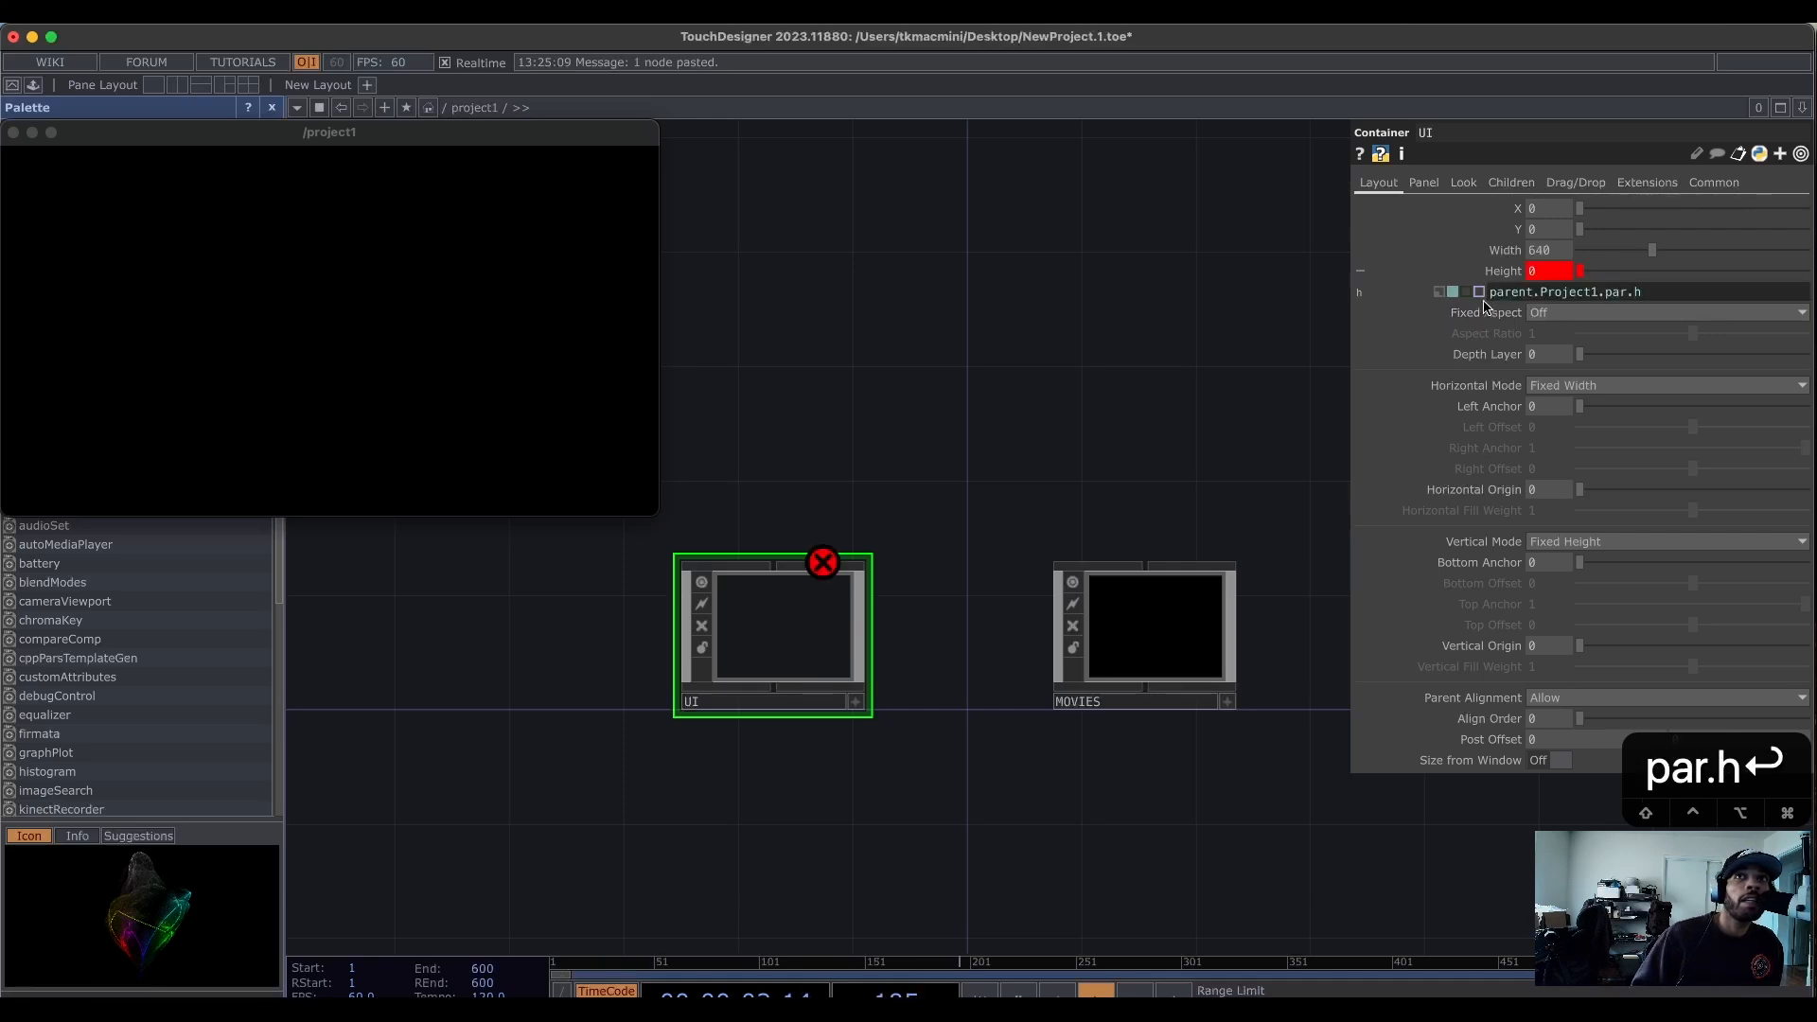
pyautogui.click(1598, 293)
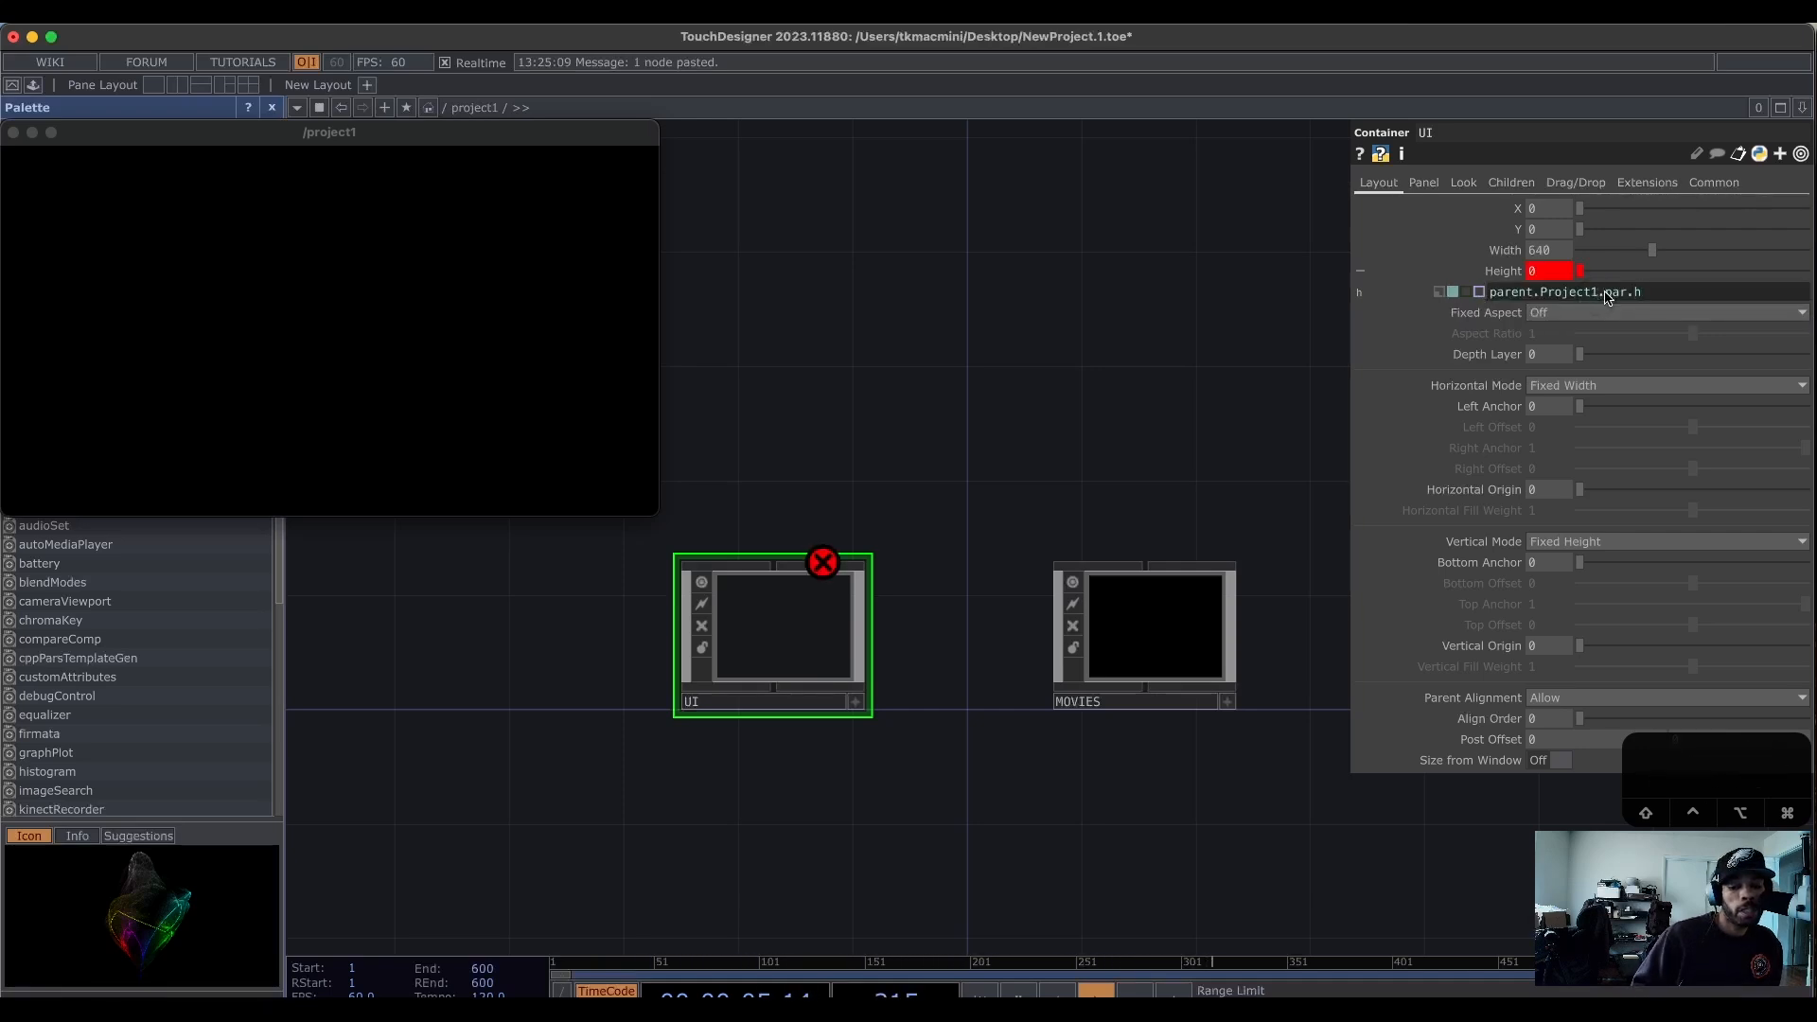
pyautogui.press('BackSpace')
pyautogui.press('Return')
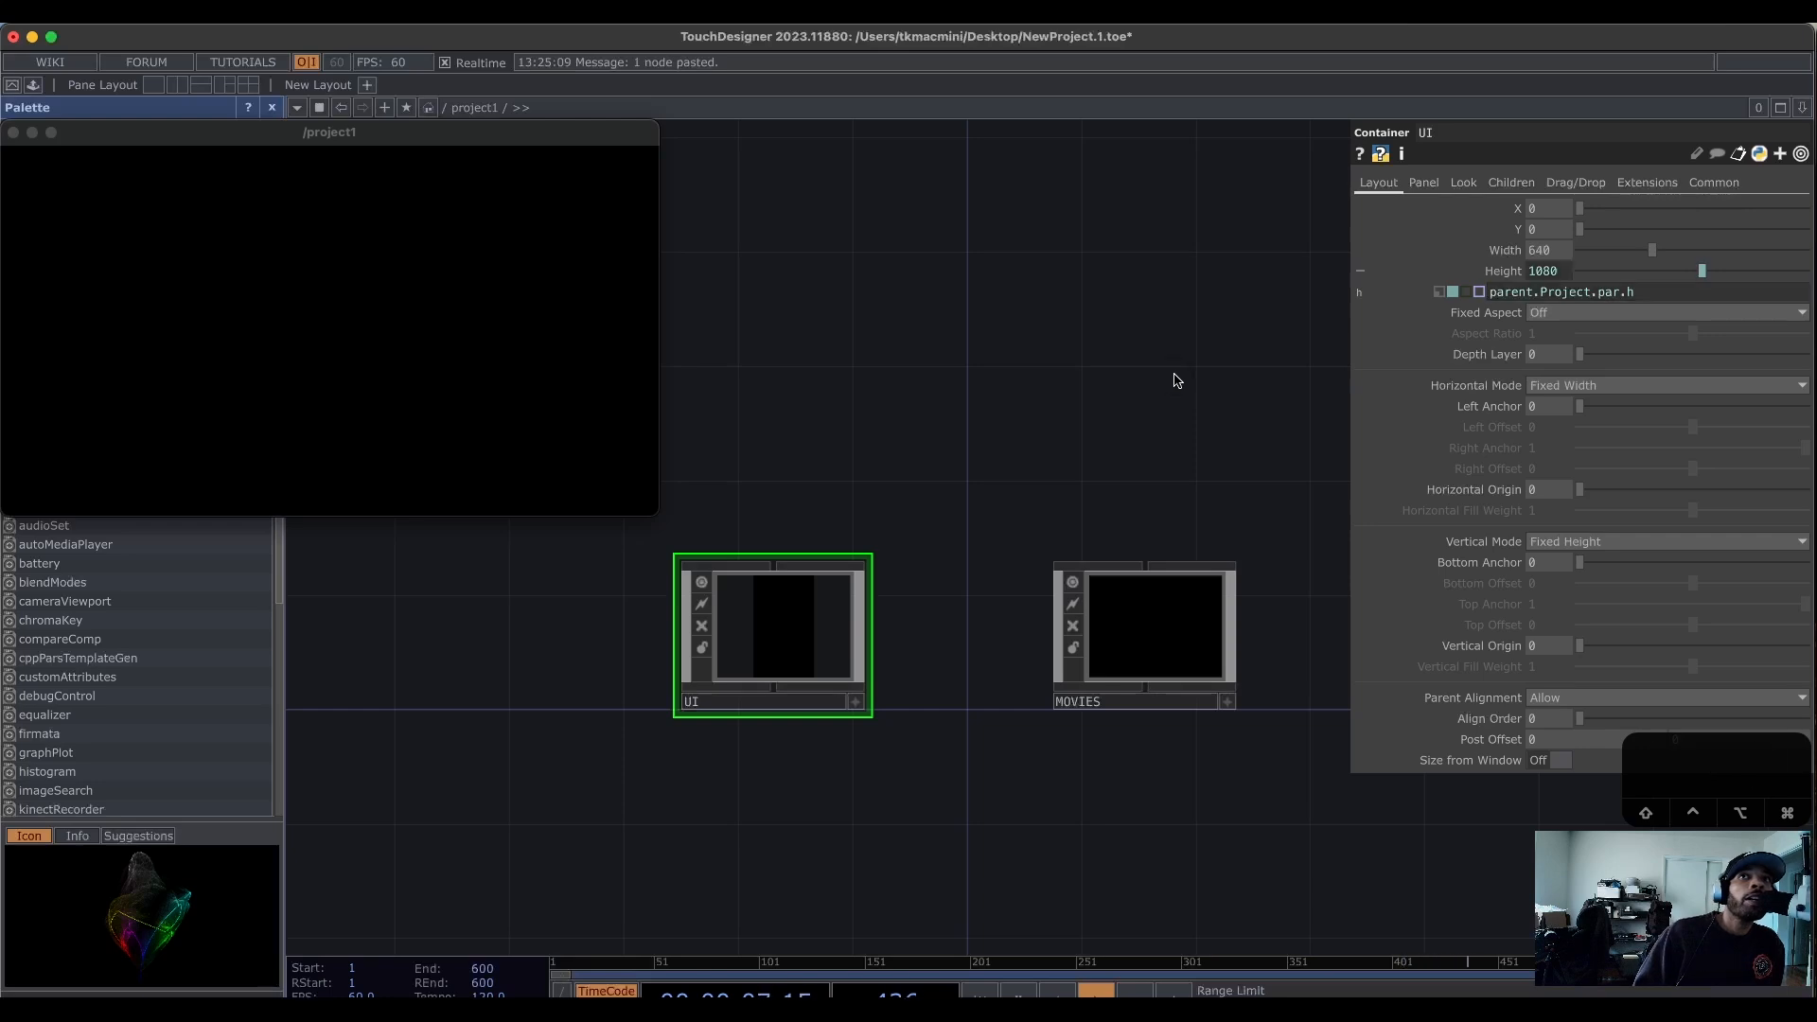
pyautogui.moveTo(1621, 299)
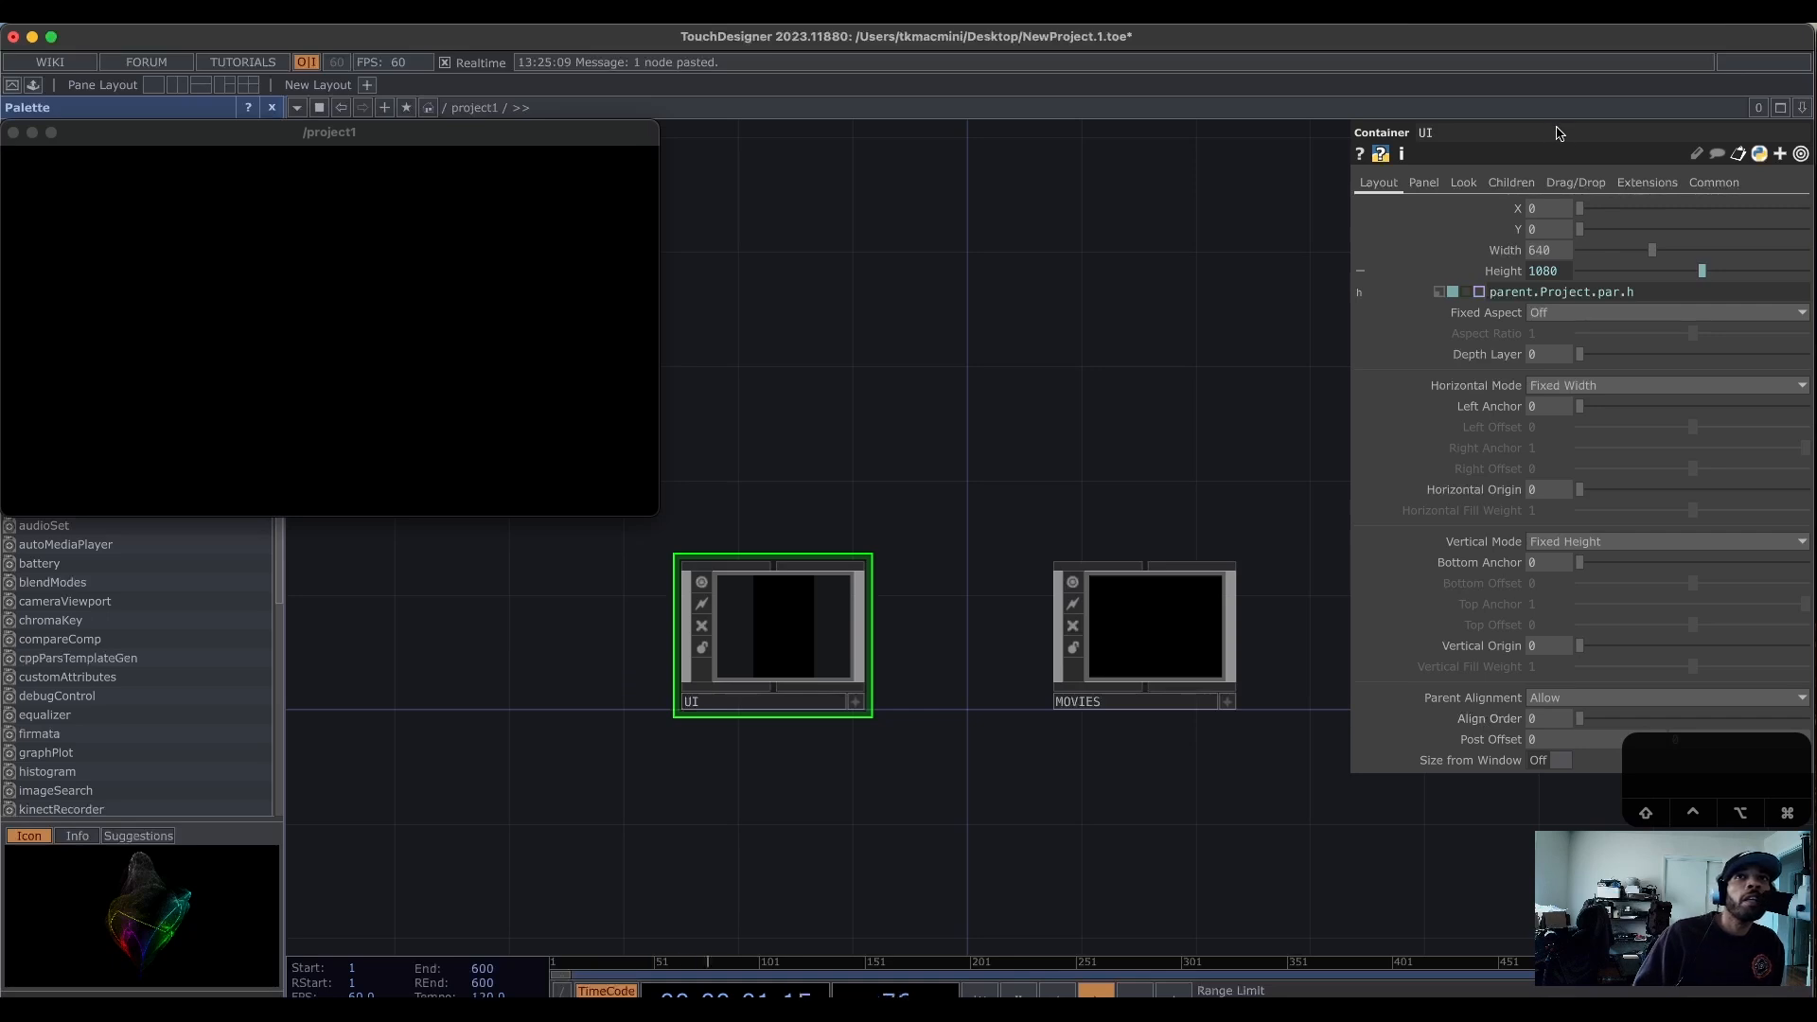
# Give the UI container a mid-gray background color (0.5, 0.5, 0.5) with a background alpha of 1.
pyautogui.click(1481, 184)
pyautogui.click(1551, 208)
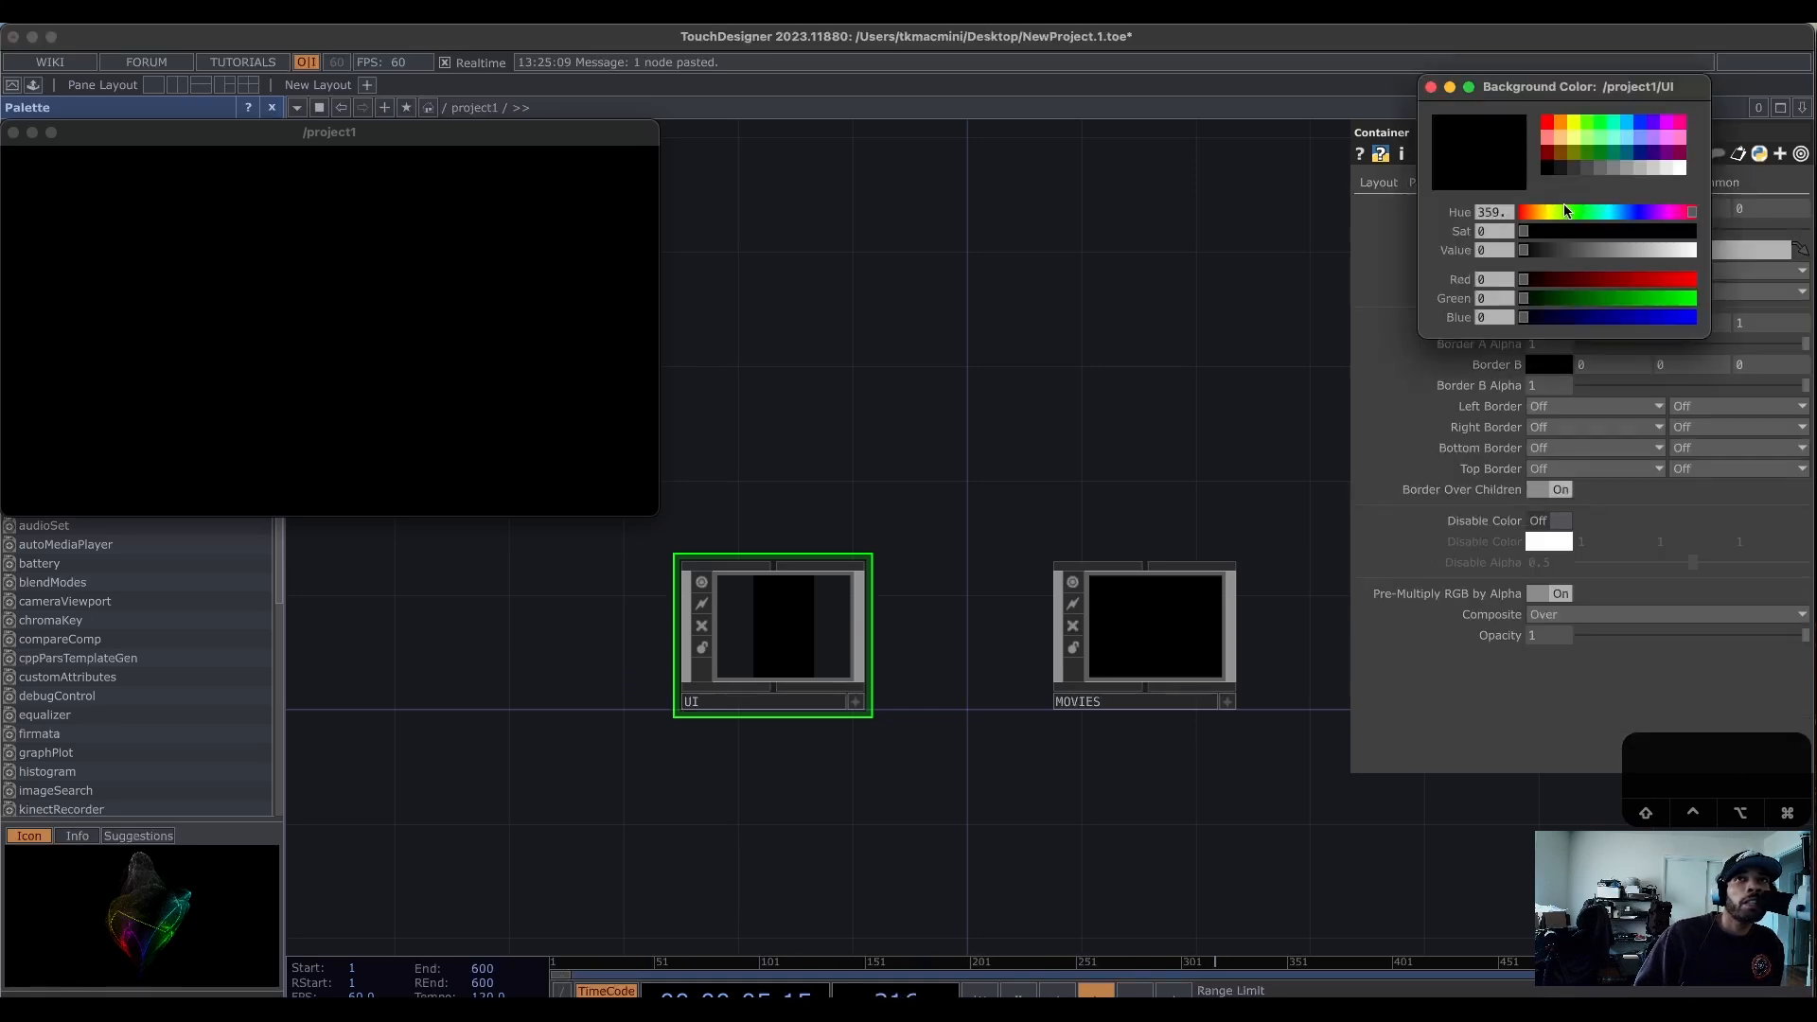
pyautogui.click(1615, 171)
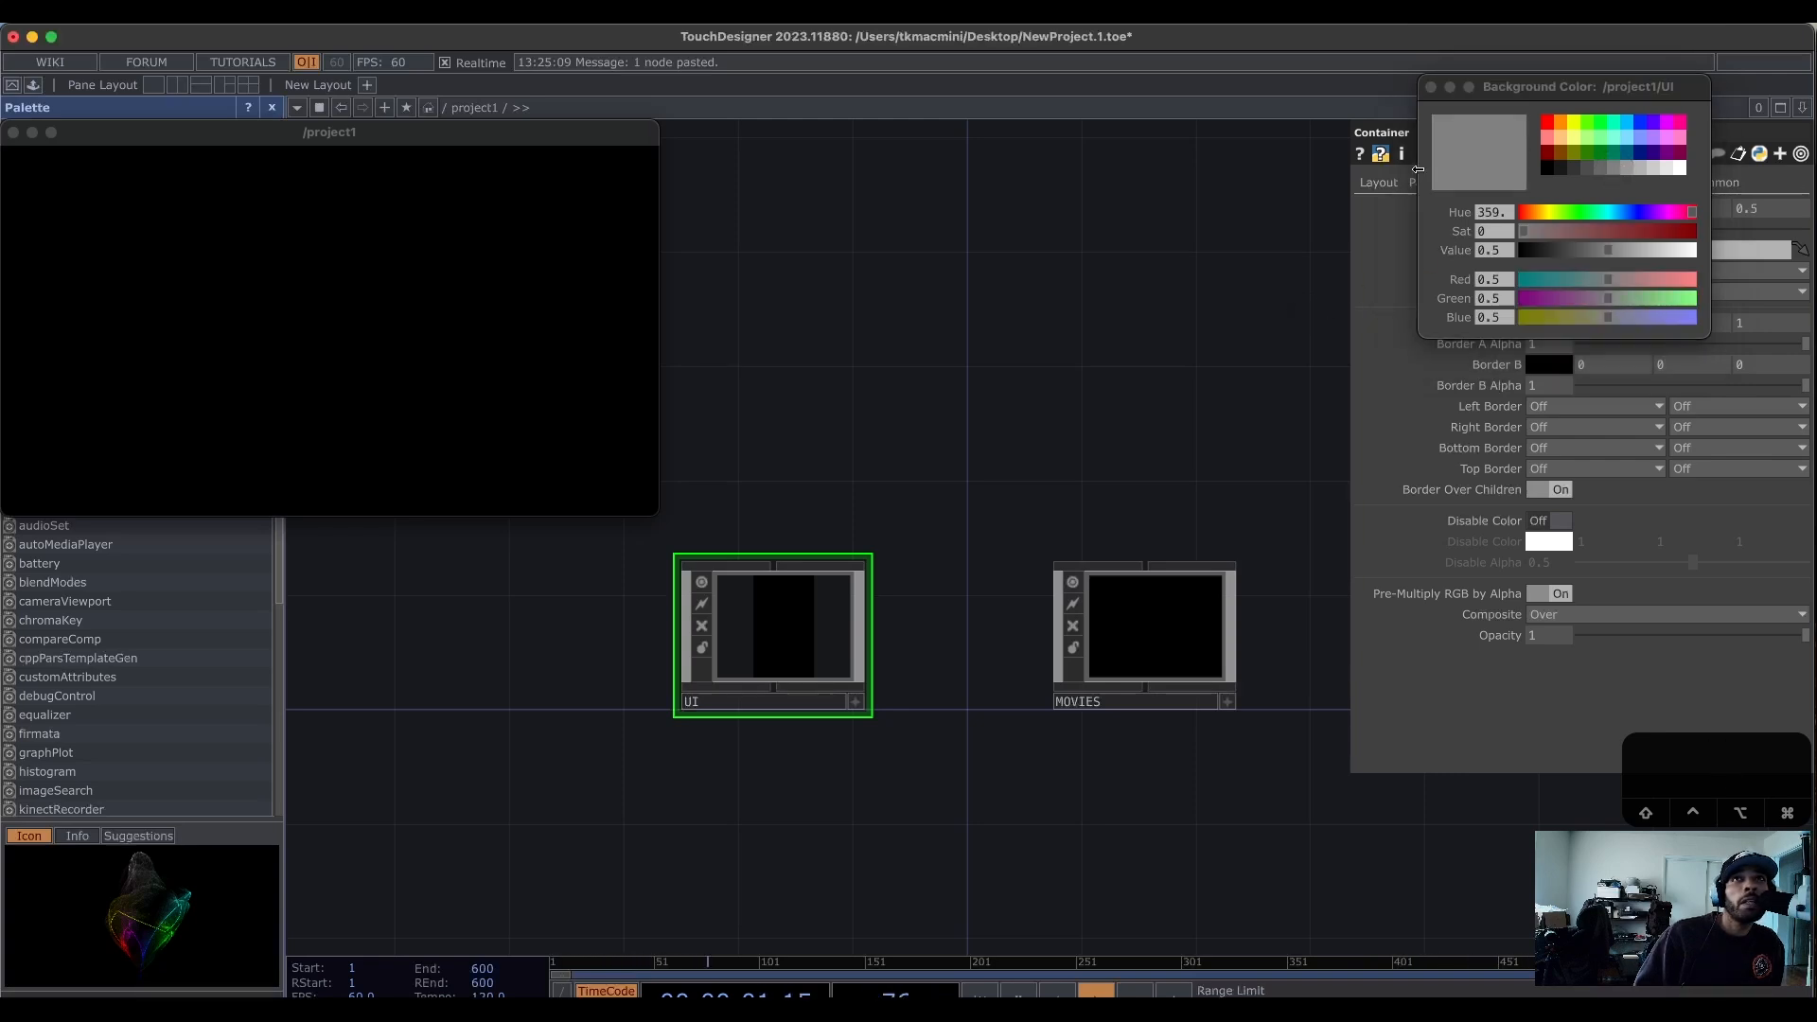
pyautogui.click(1430, 87)
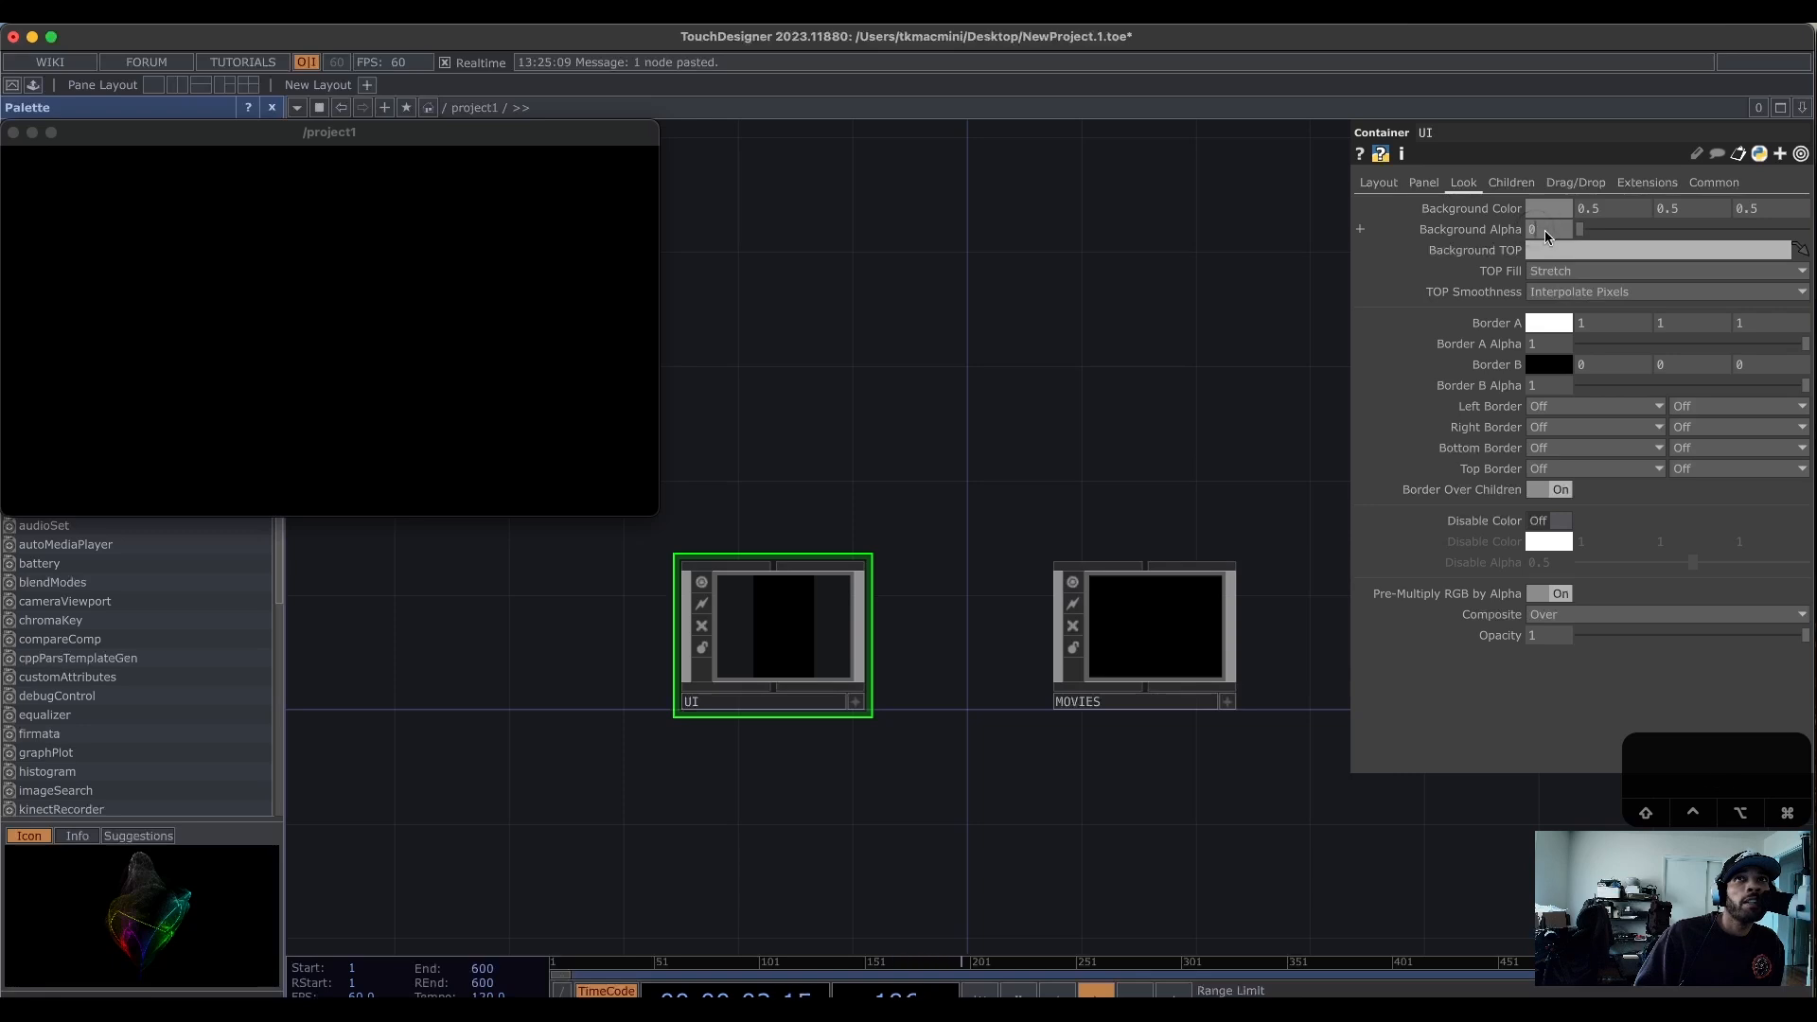
pyautogui.write('1')
pyautogui.press('Return')
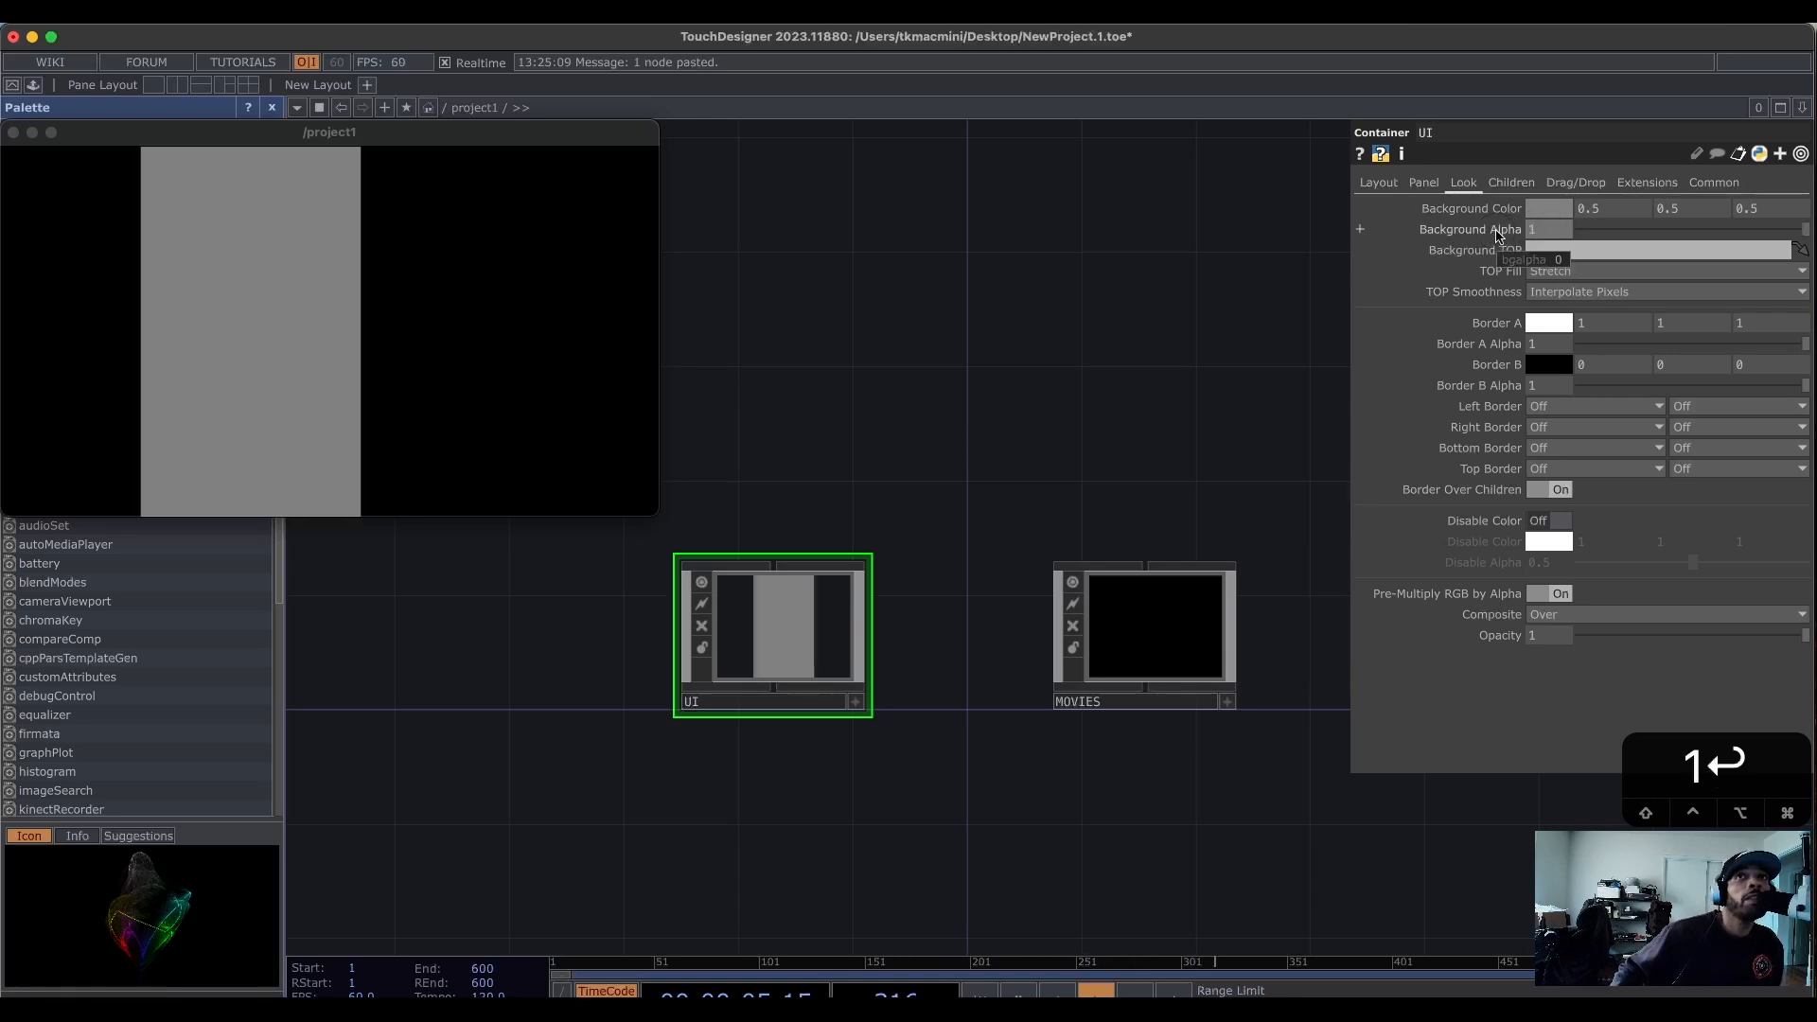
pyautogui.press('Return')
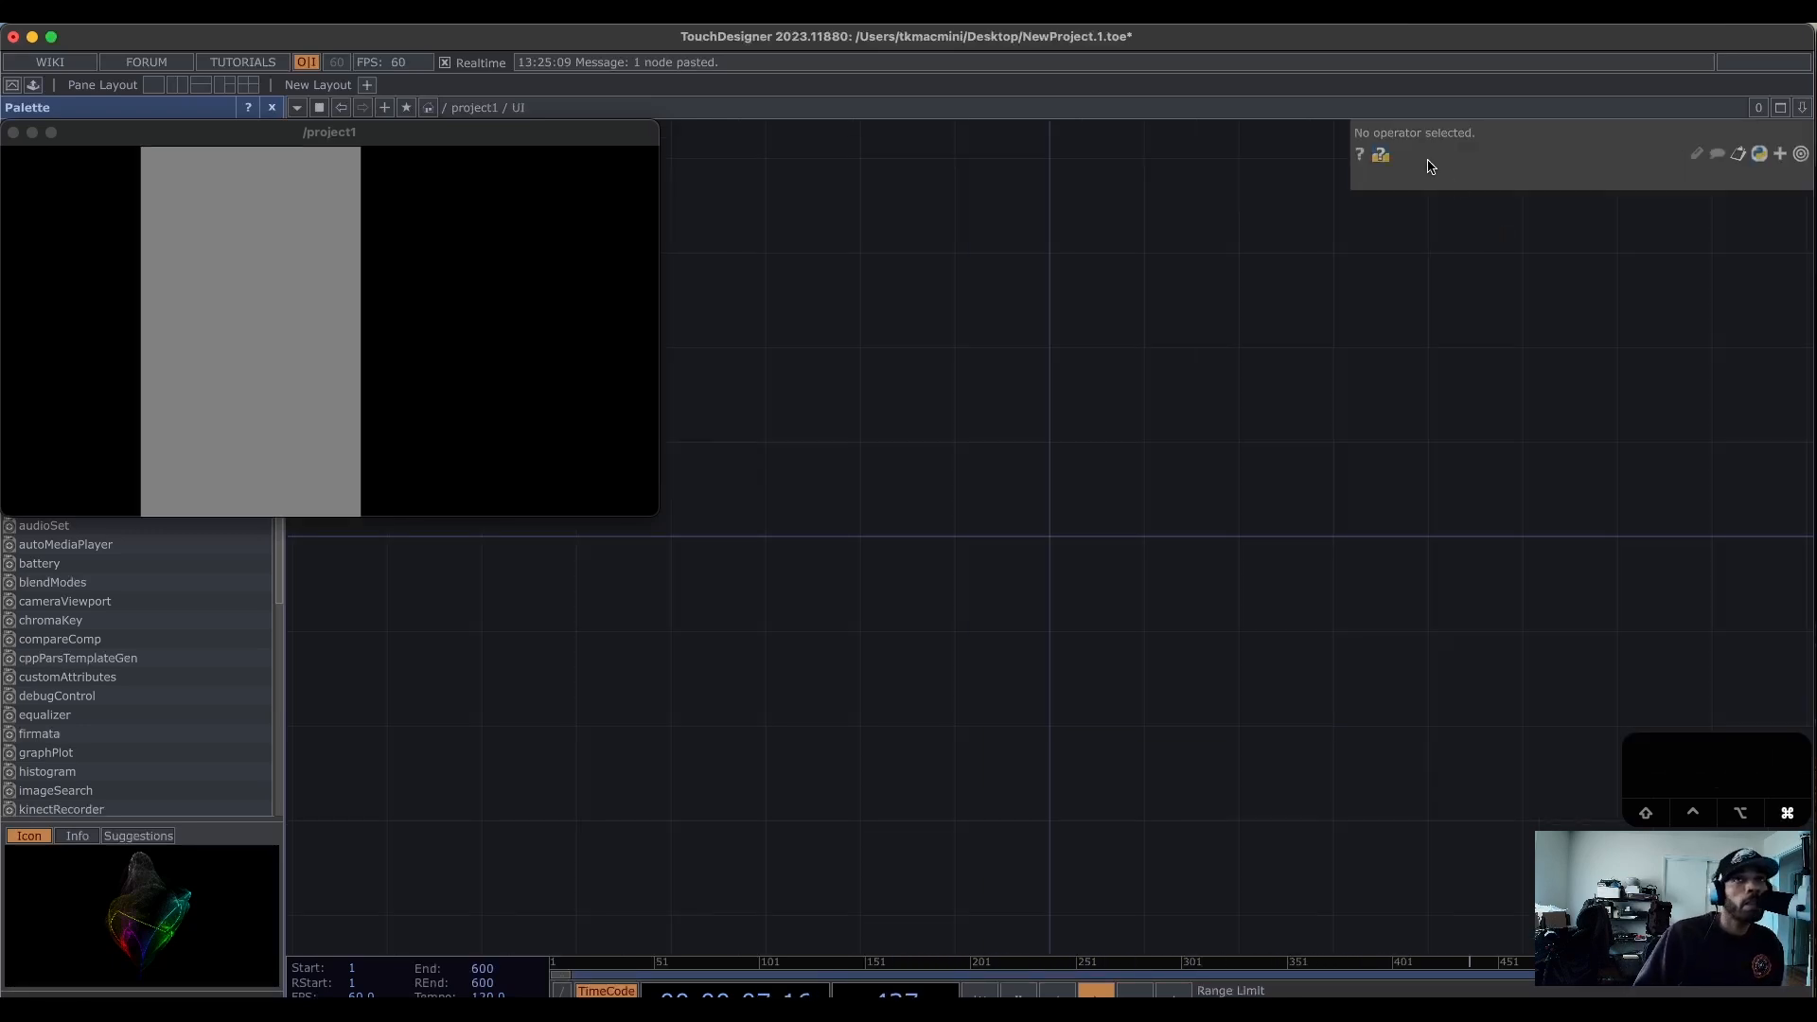
pyautogui.press('u')
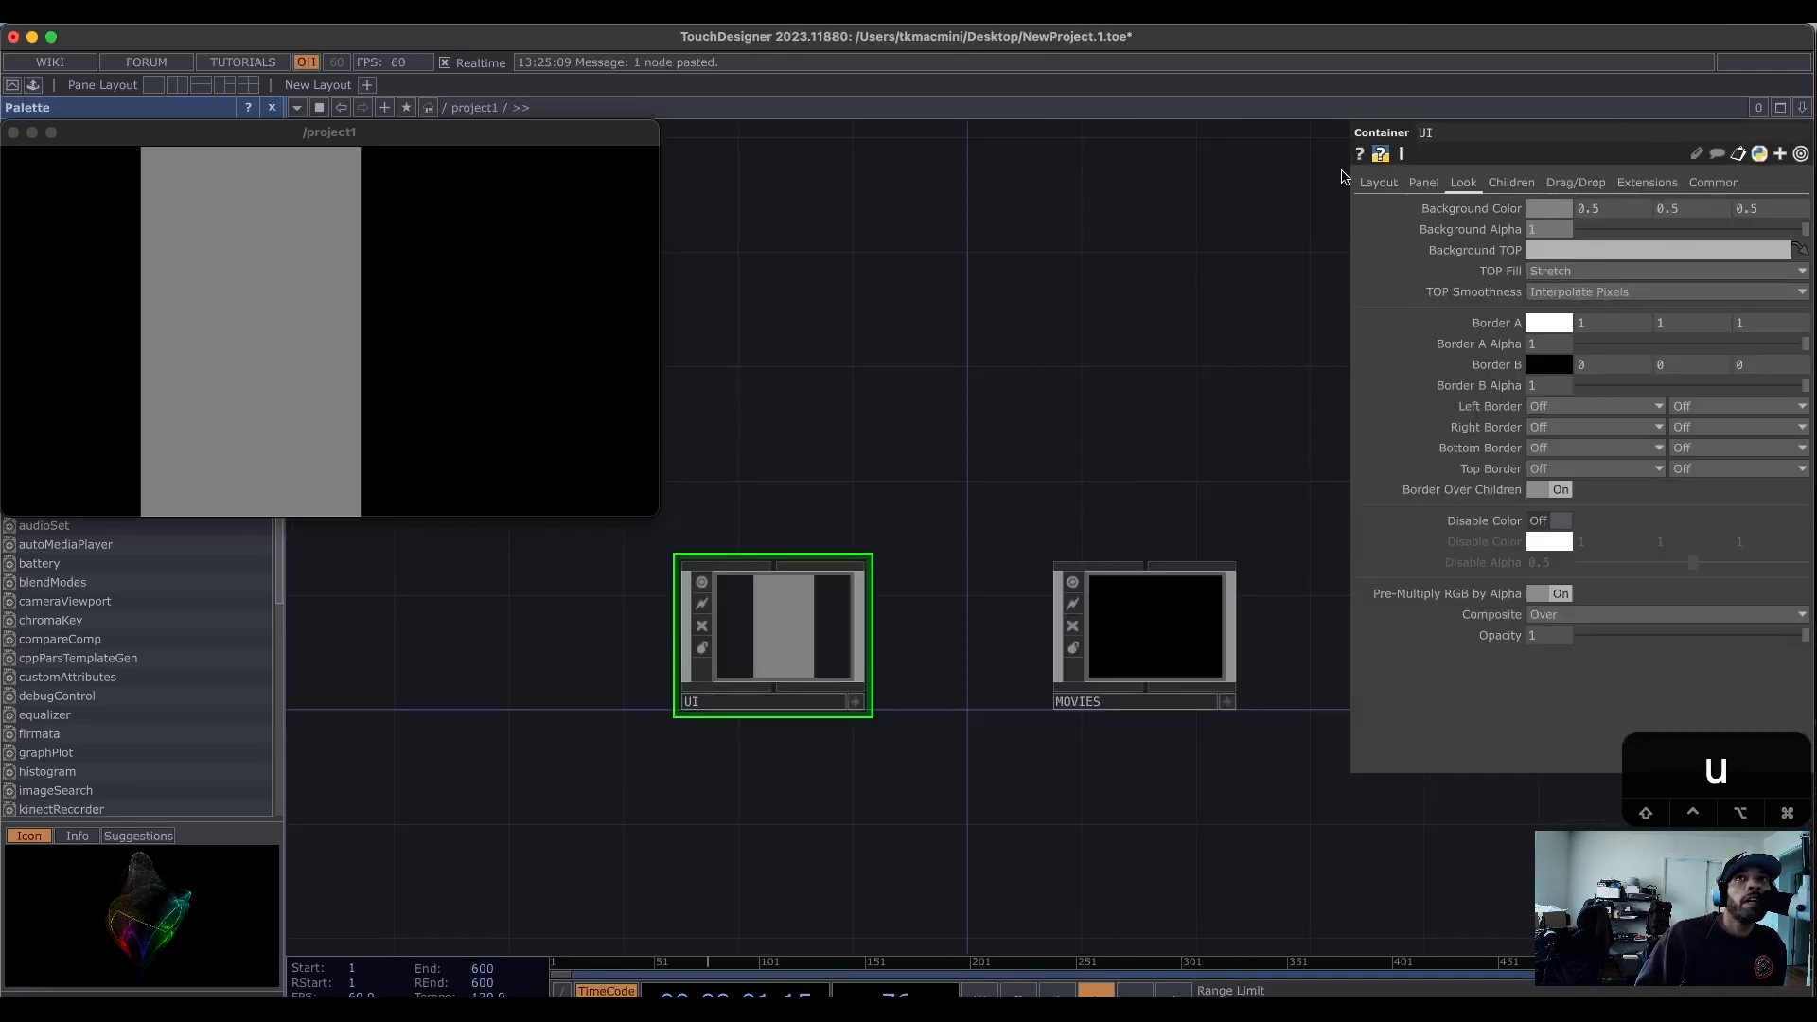
# Align the UI container's children Top to Bottom with a spacing of 5.
pyautogui.click(1504, 183)
pyautogui.click(1590, 208)
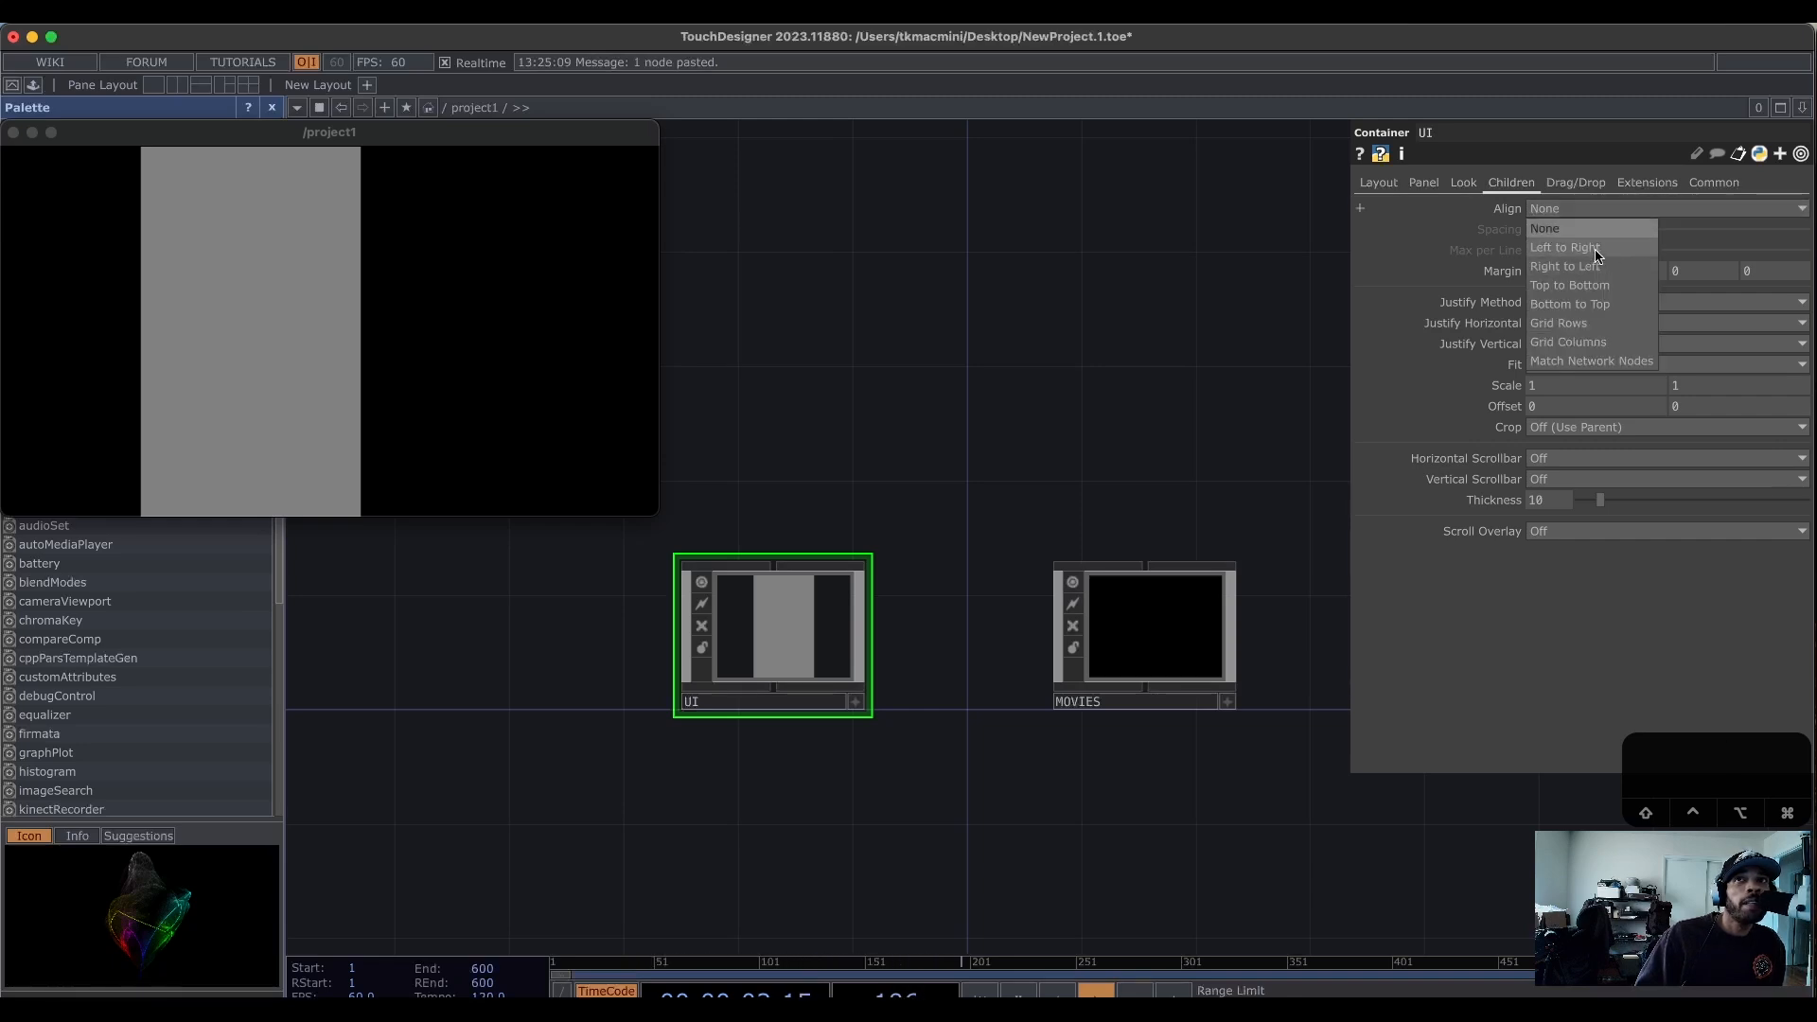
pyautogui.click(1598, 286)
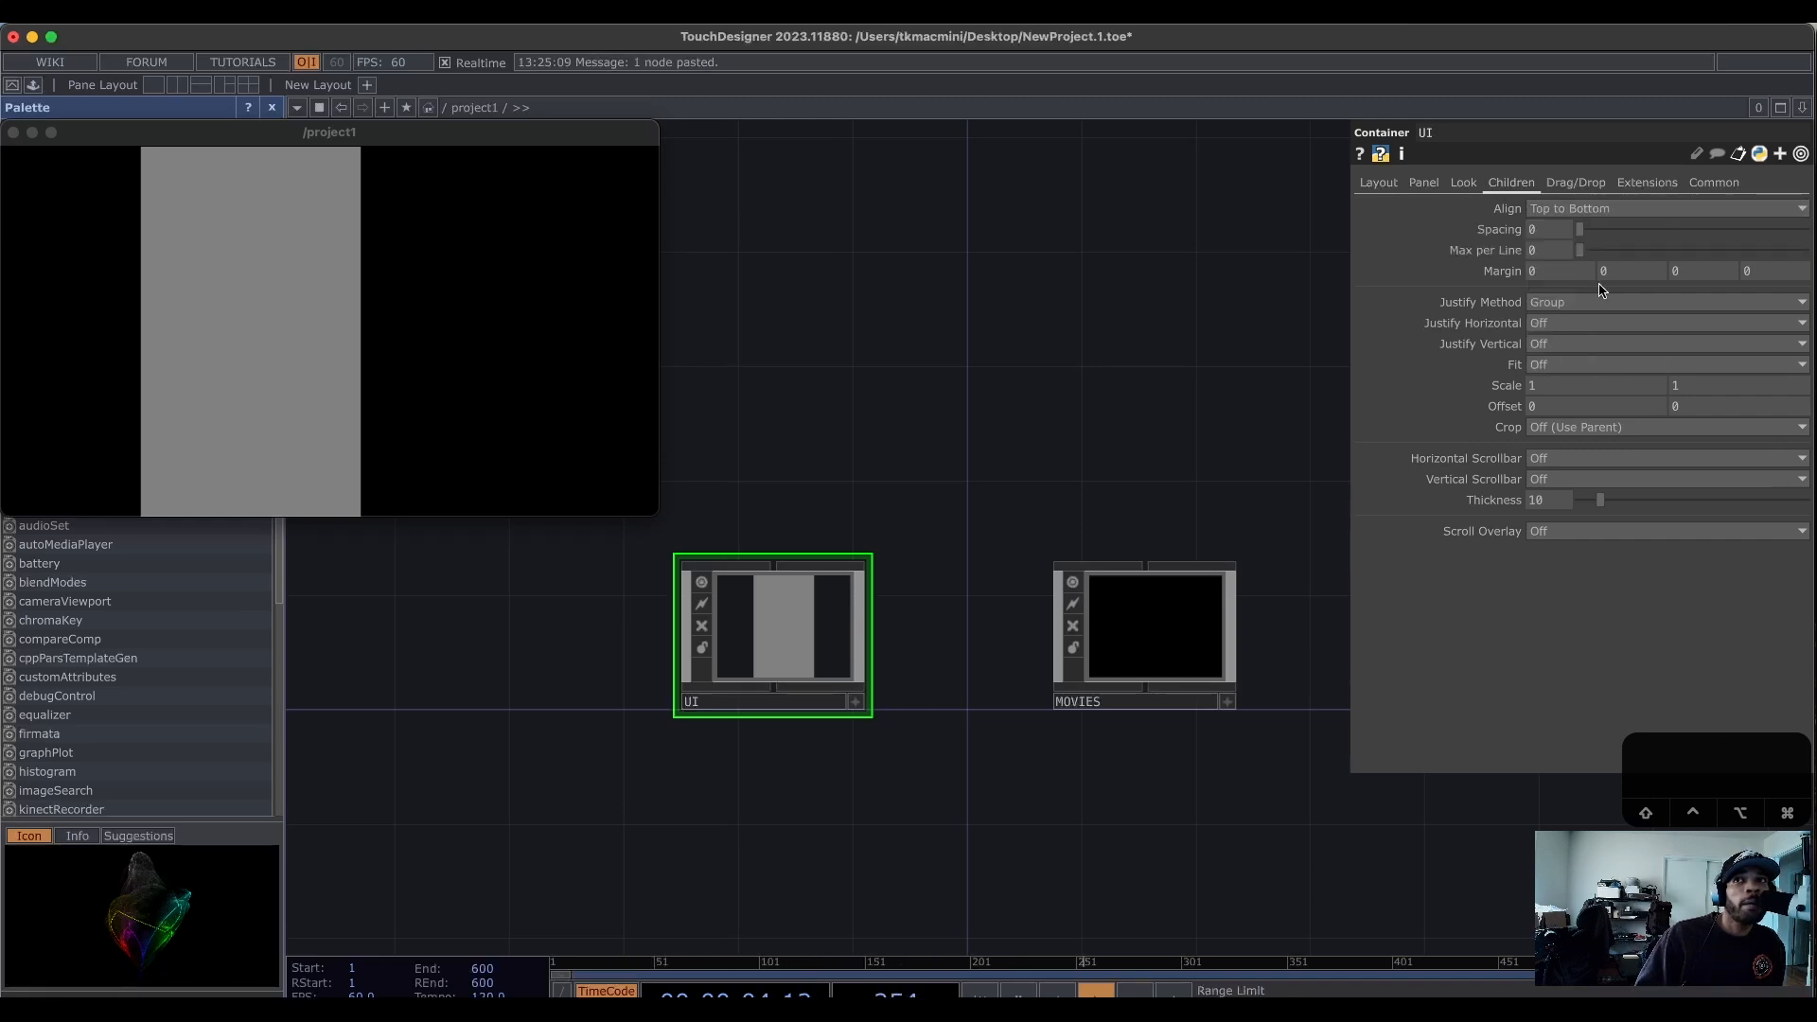
pyautogui.click(1550, 229)
pyautogui.write('5')
pyautogui.press('Return')
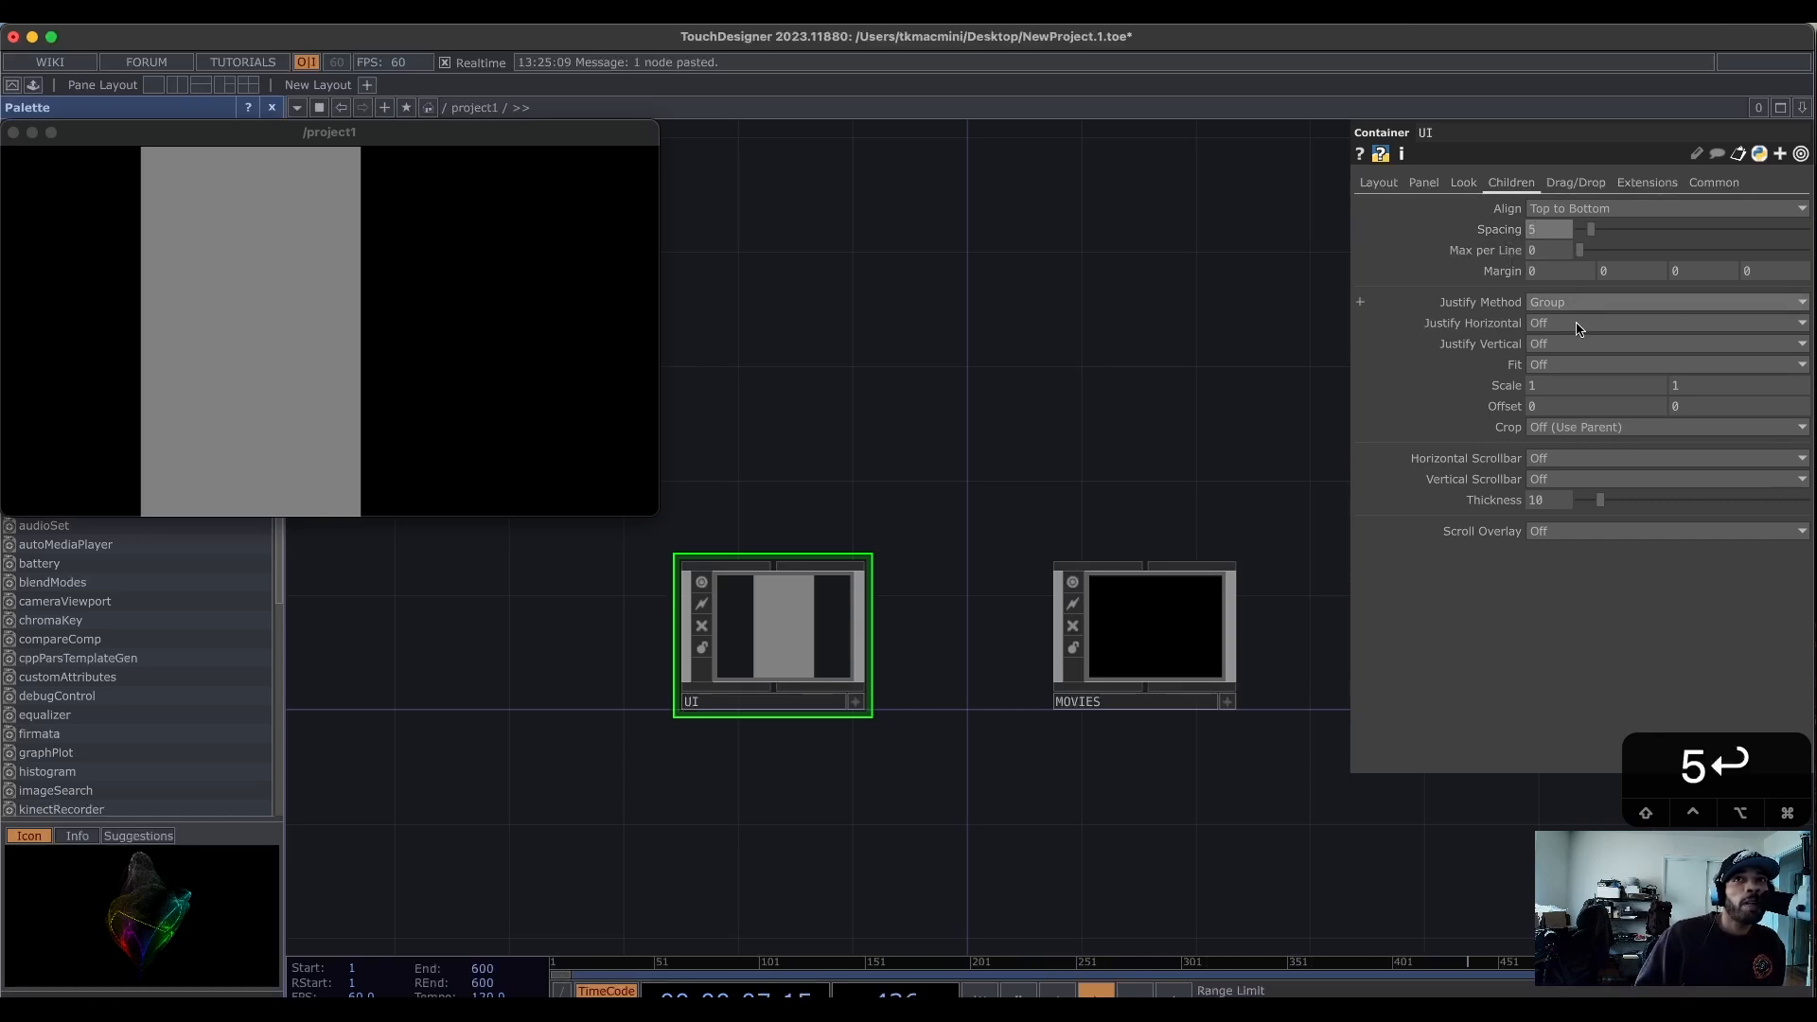
# Set the horizontal and vertical justification of the UI container's children to Center and their fit to Fit Best.
pyautogui.click(1542, 323)
pyautogui.click(1549, 381)
pyautogui.click(1573, 347)
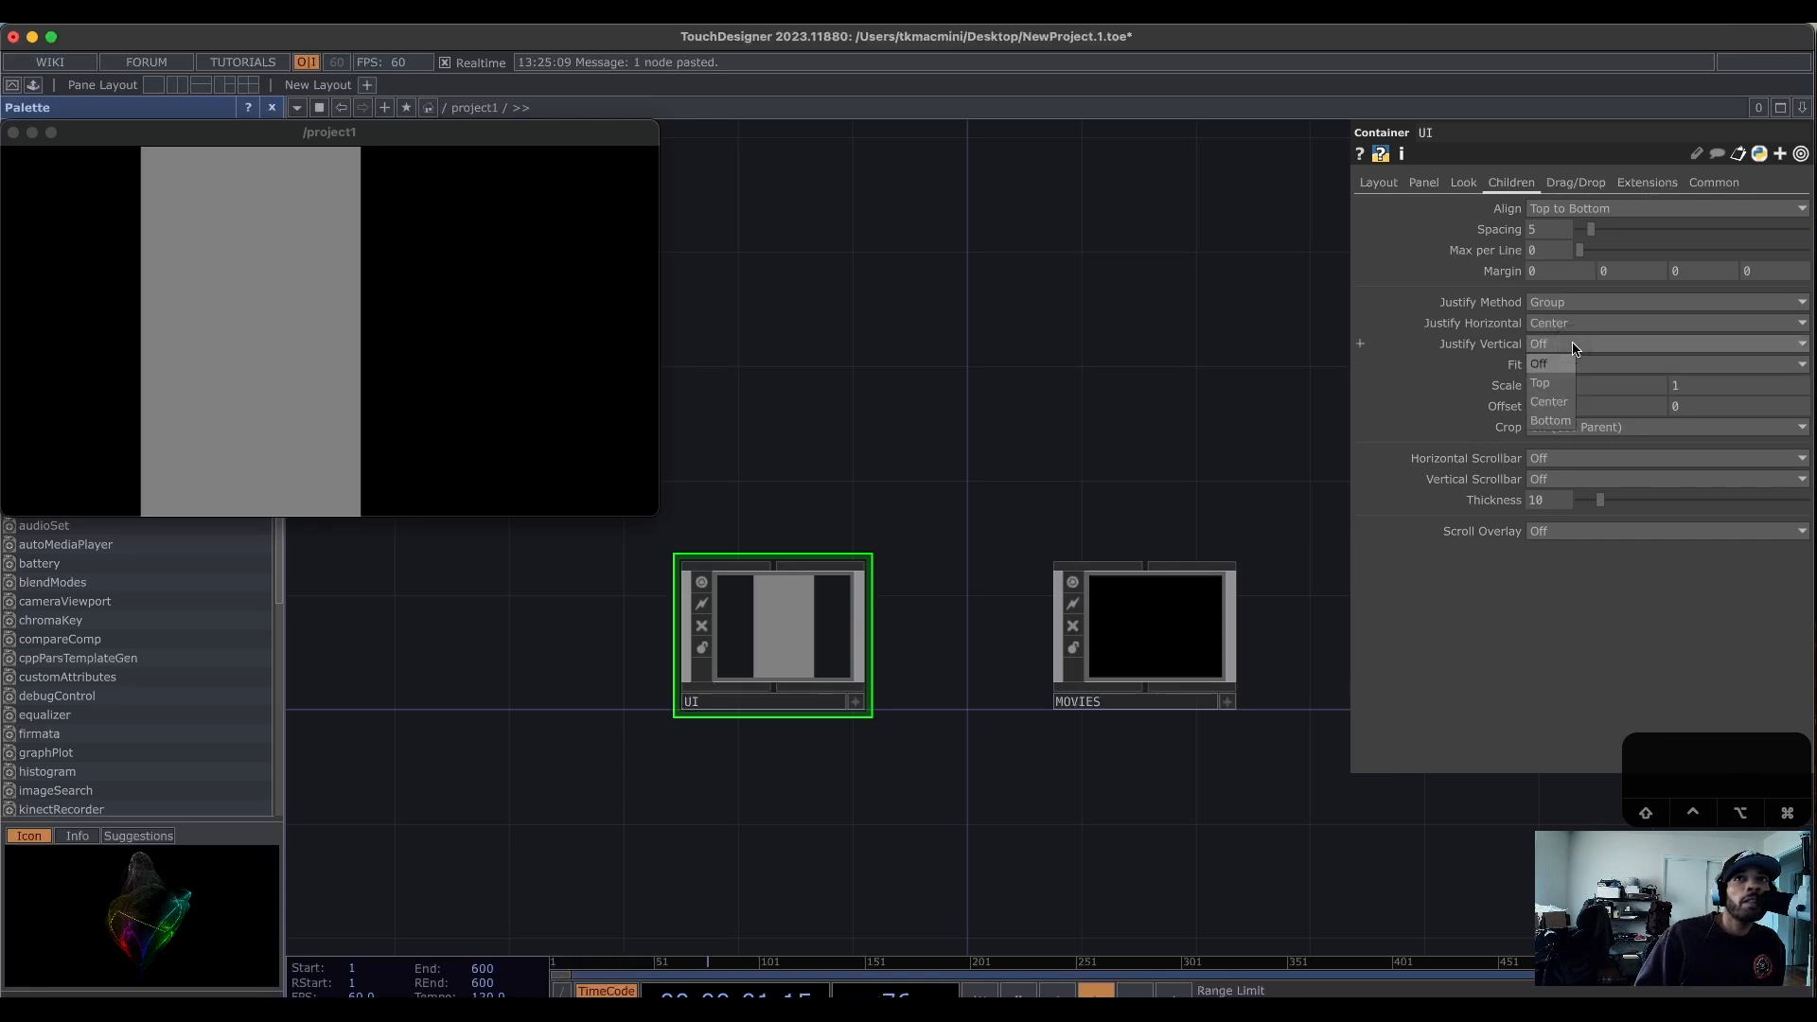
pyautogui.click(1550, 405)
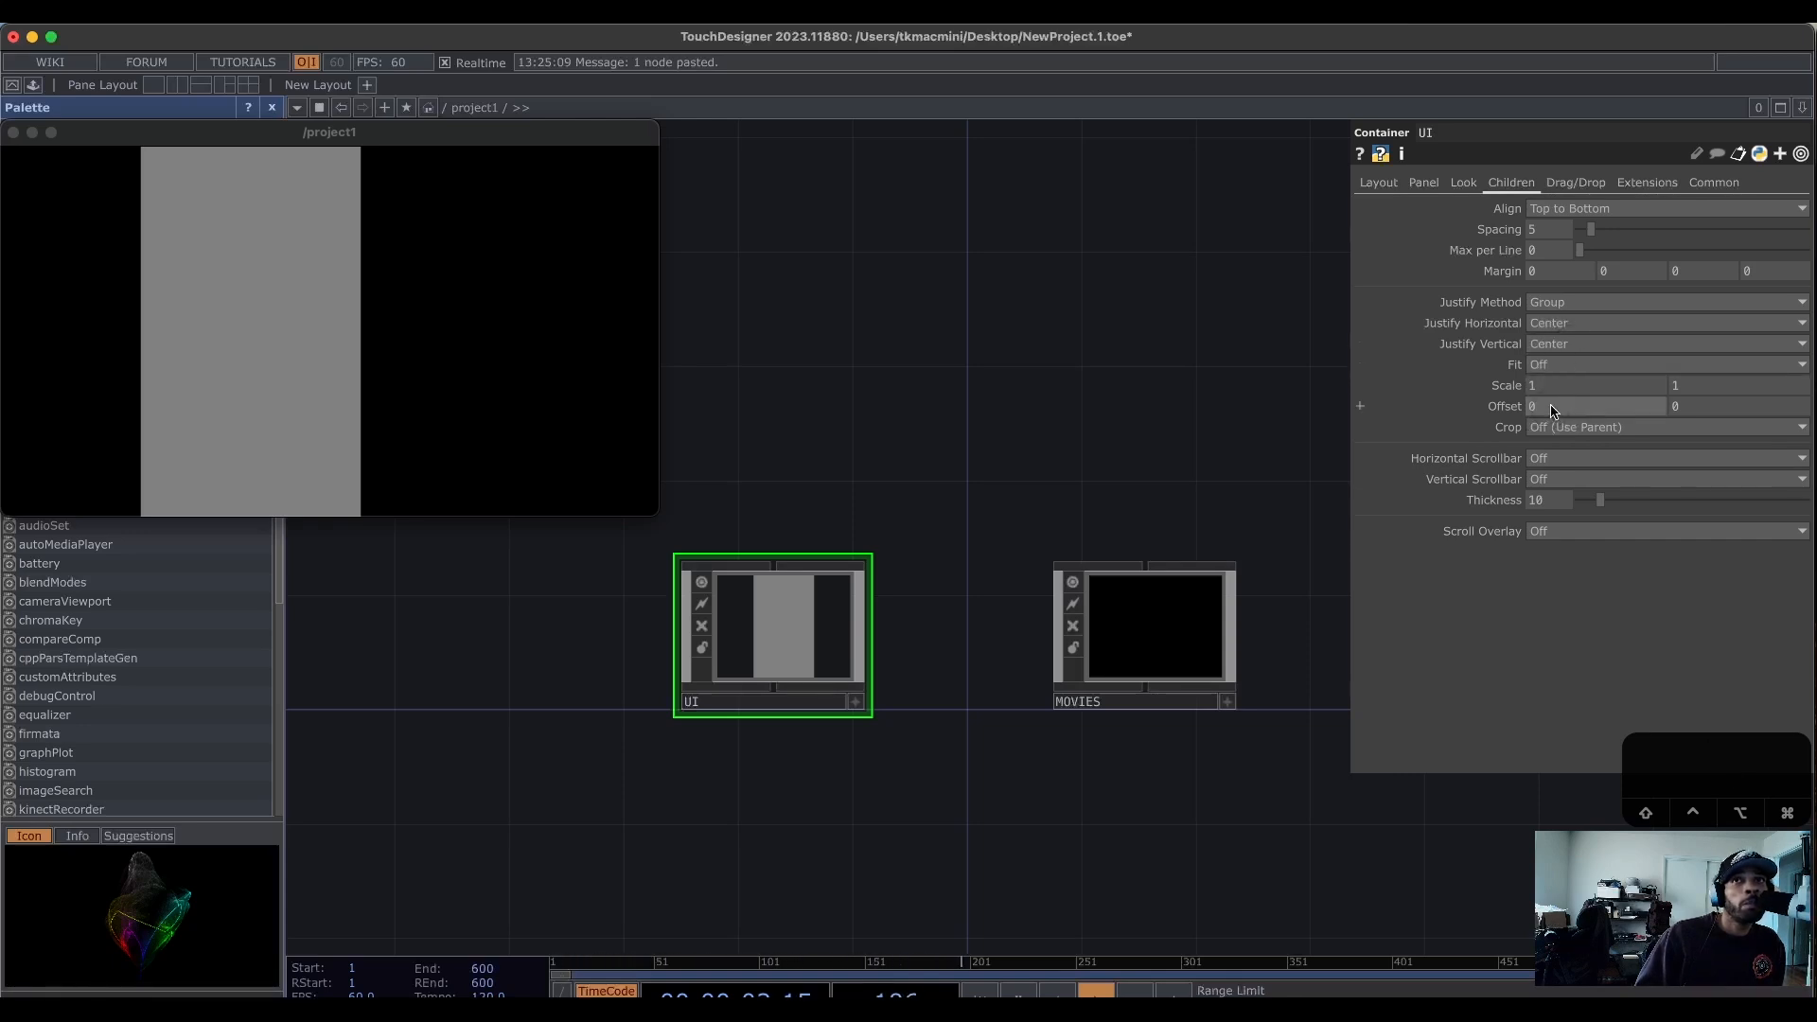
pyautogui.click(1587, 367)
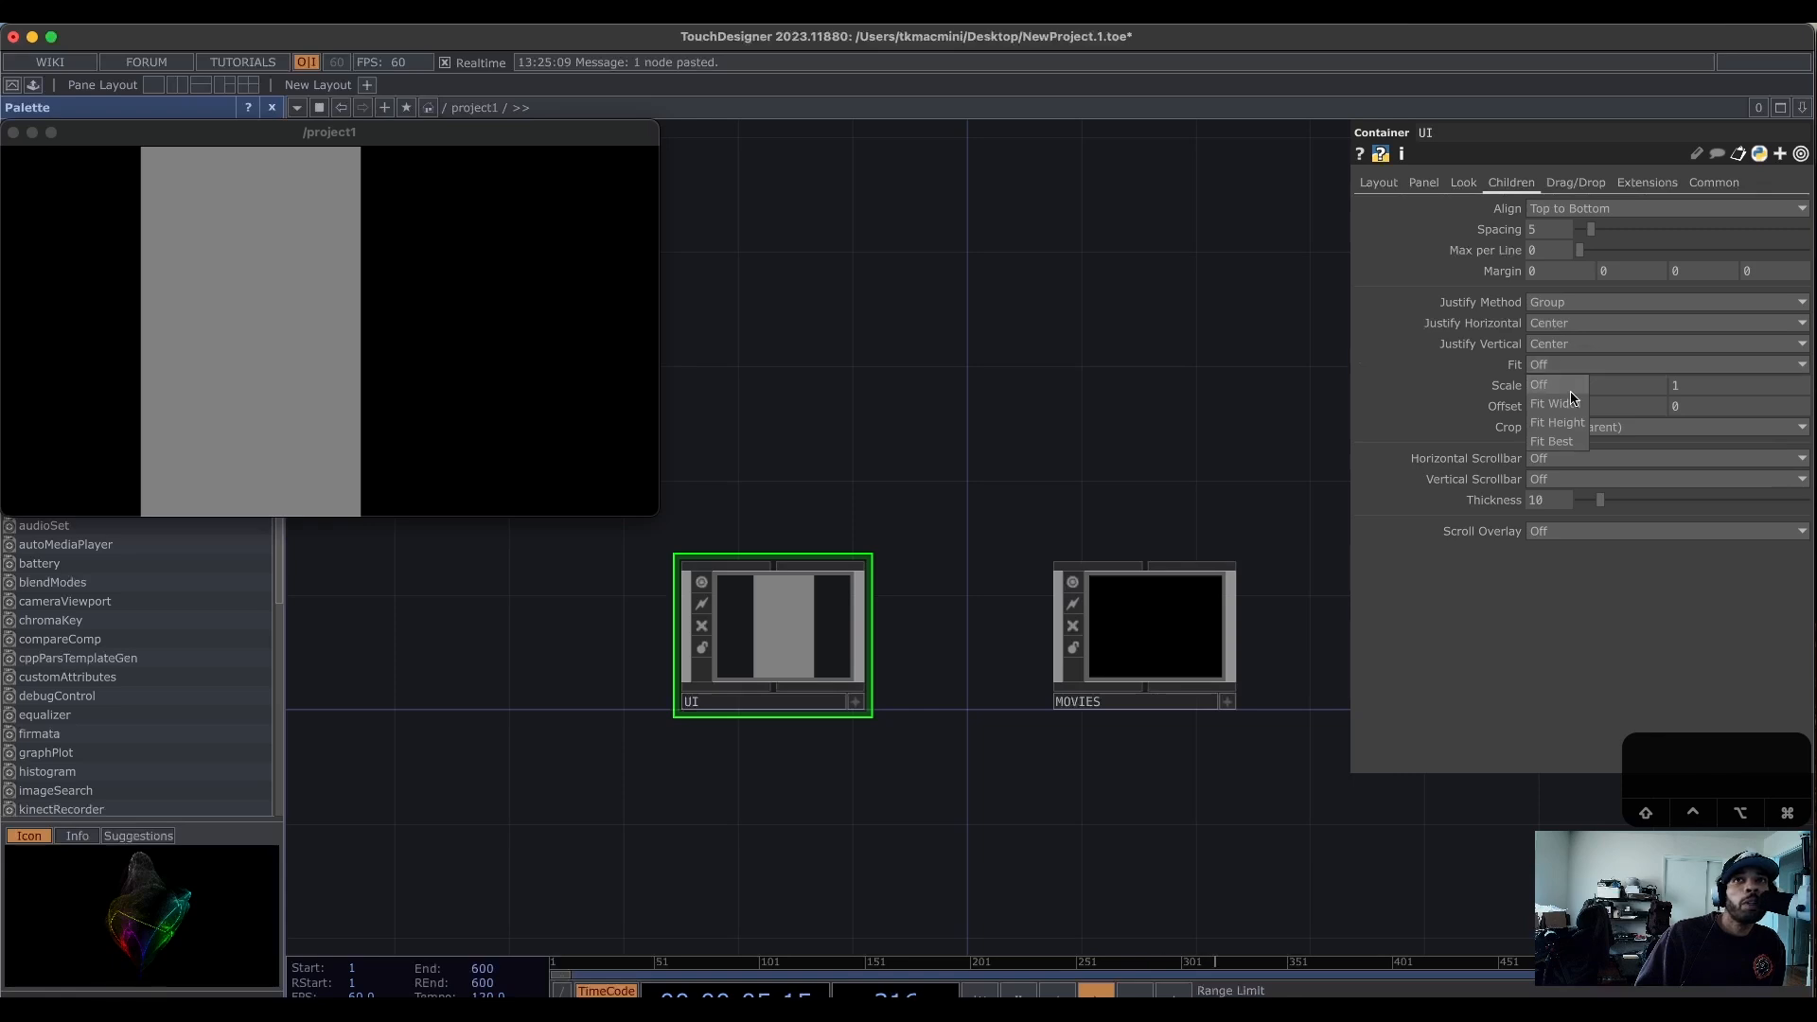
pyautogui.click(1575, 444)
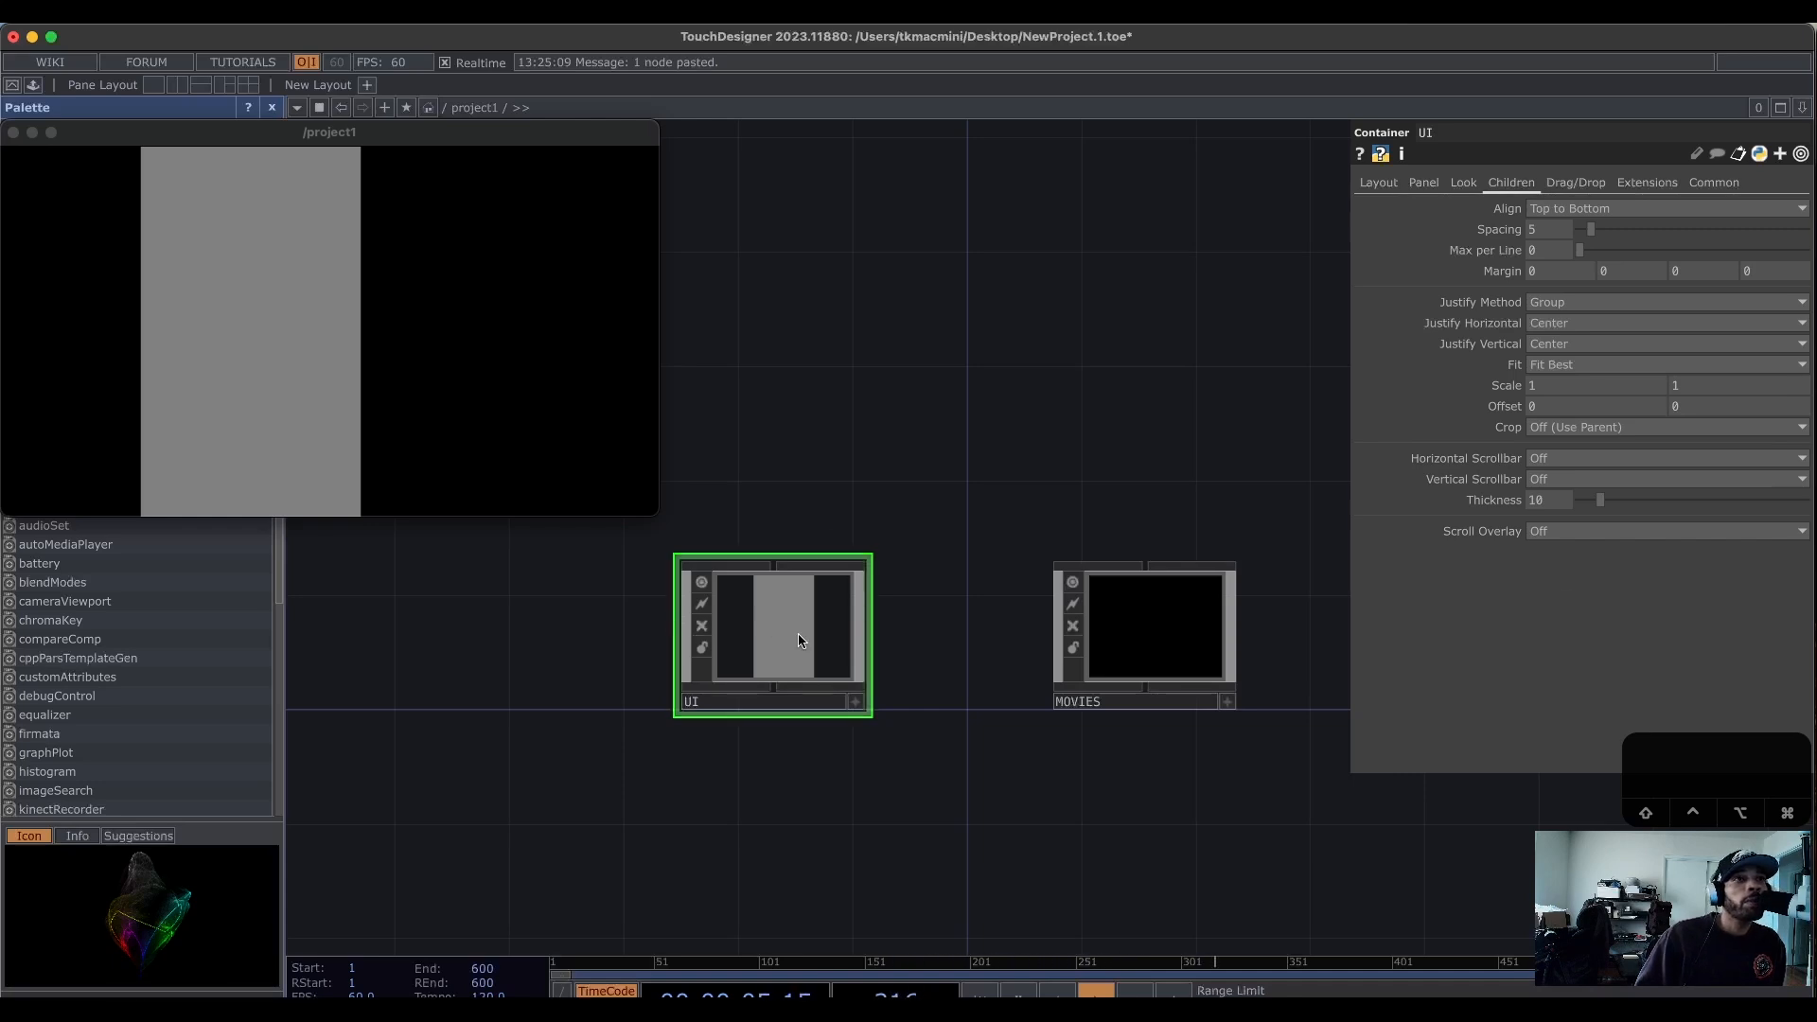
# Enter the UI container and add a Button COMP to its empty network.
pyautogui.press('i')
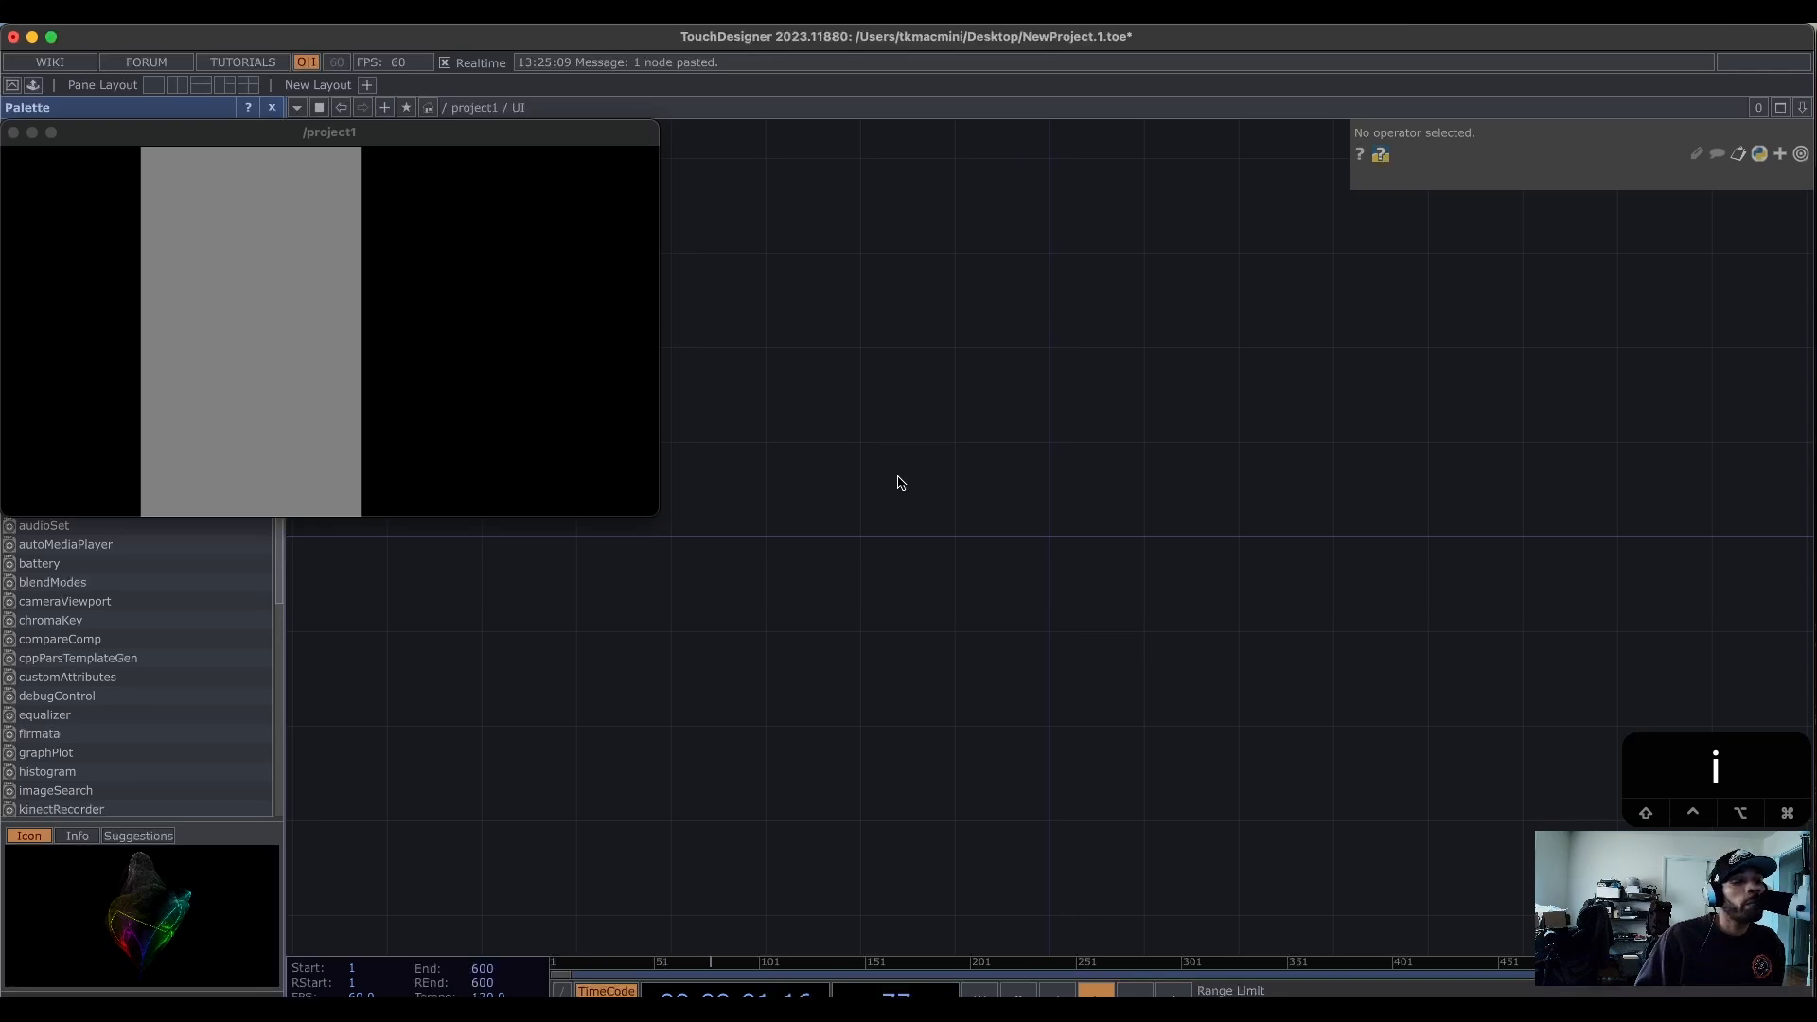
pyautogui.press('Tab')
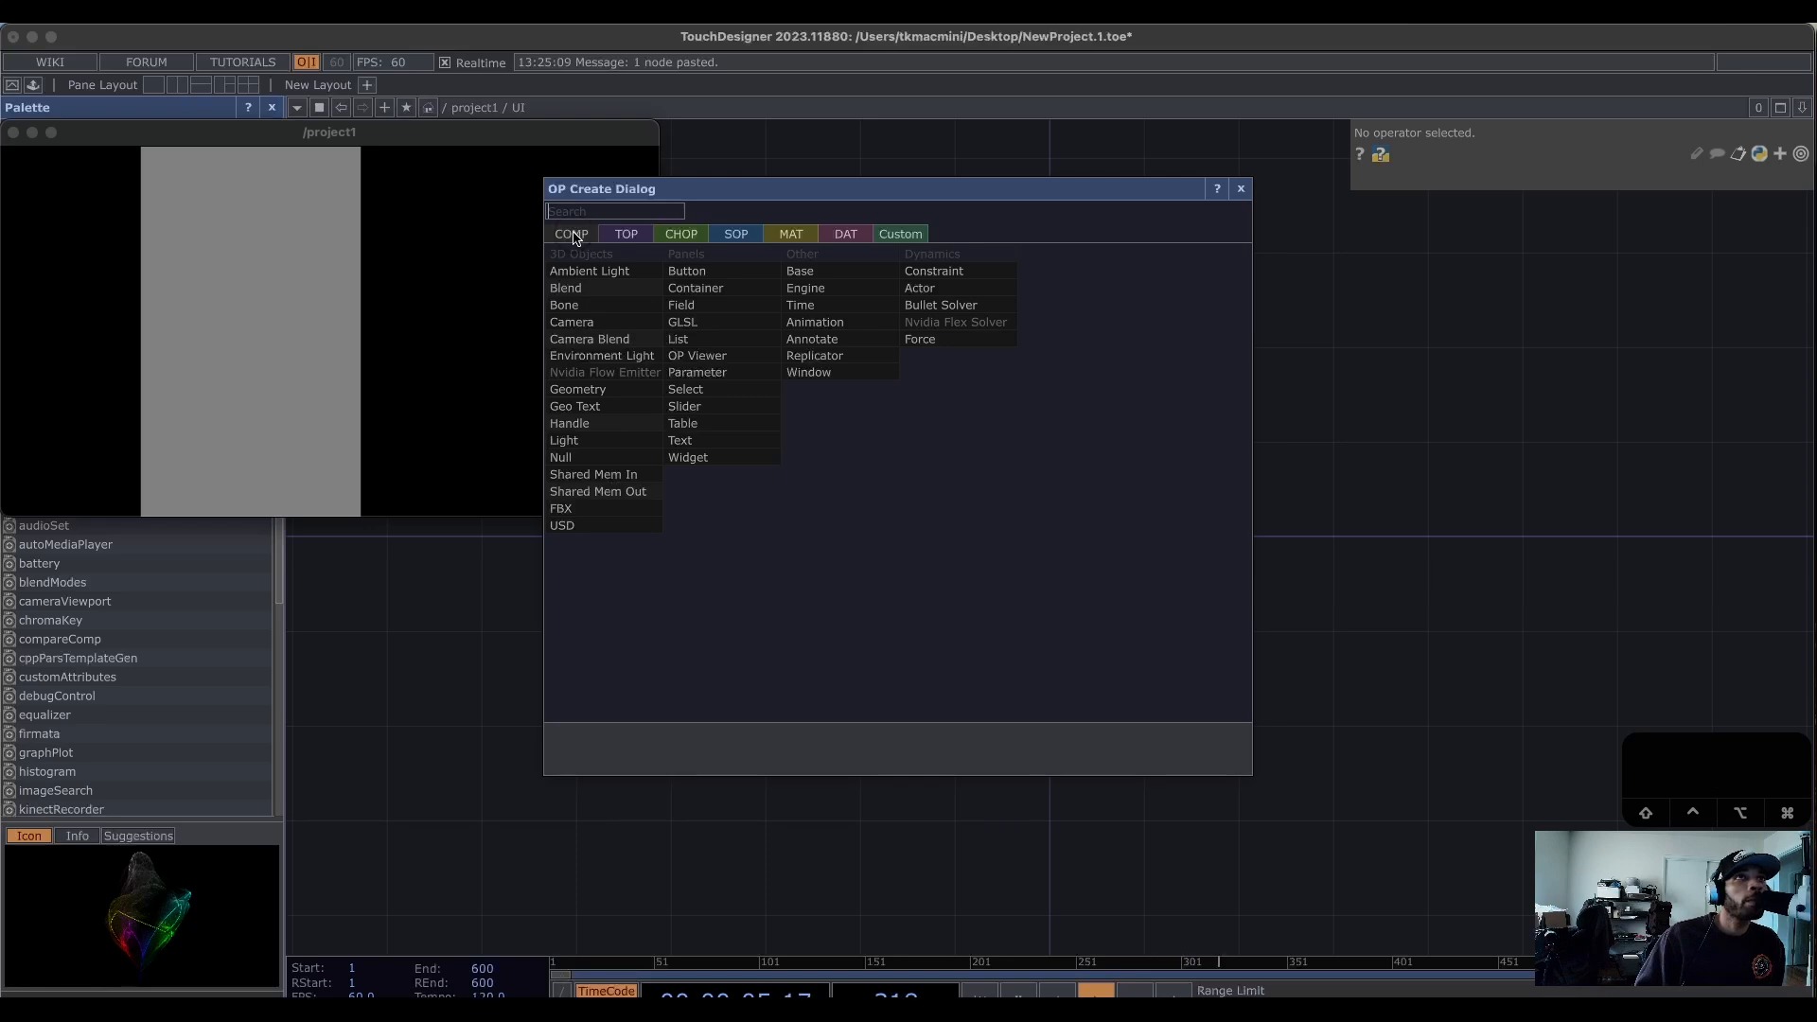
pyautogui.click(711, 271)
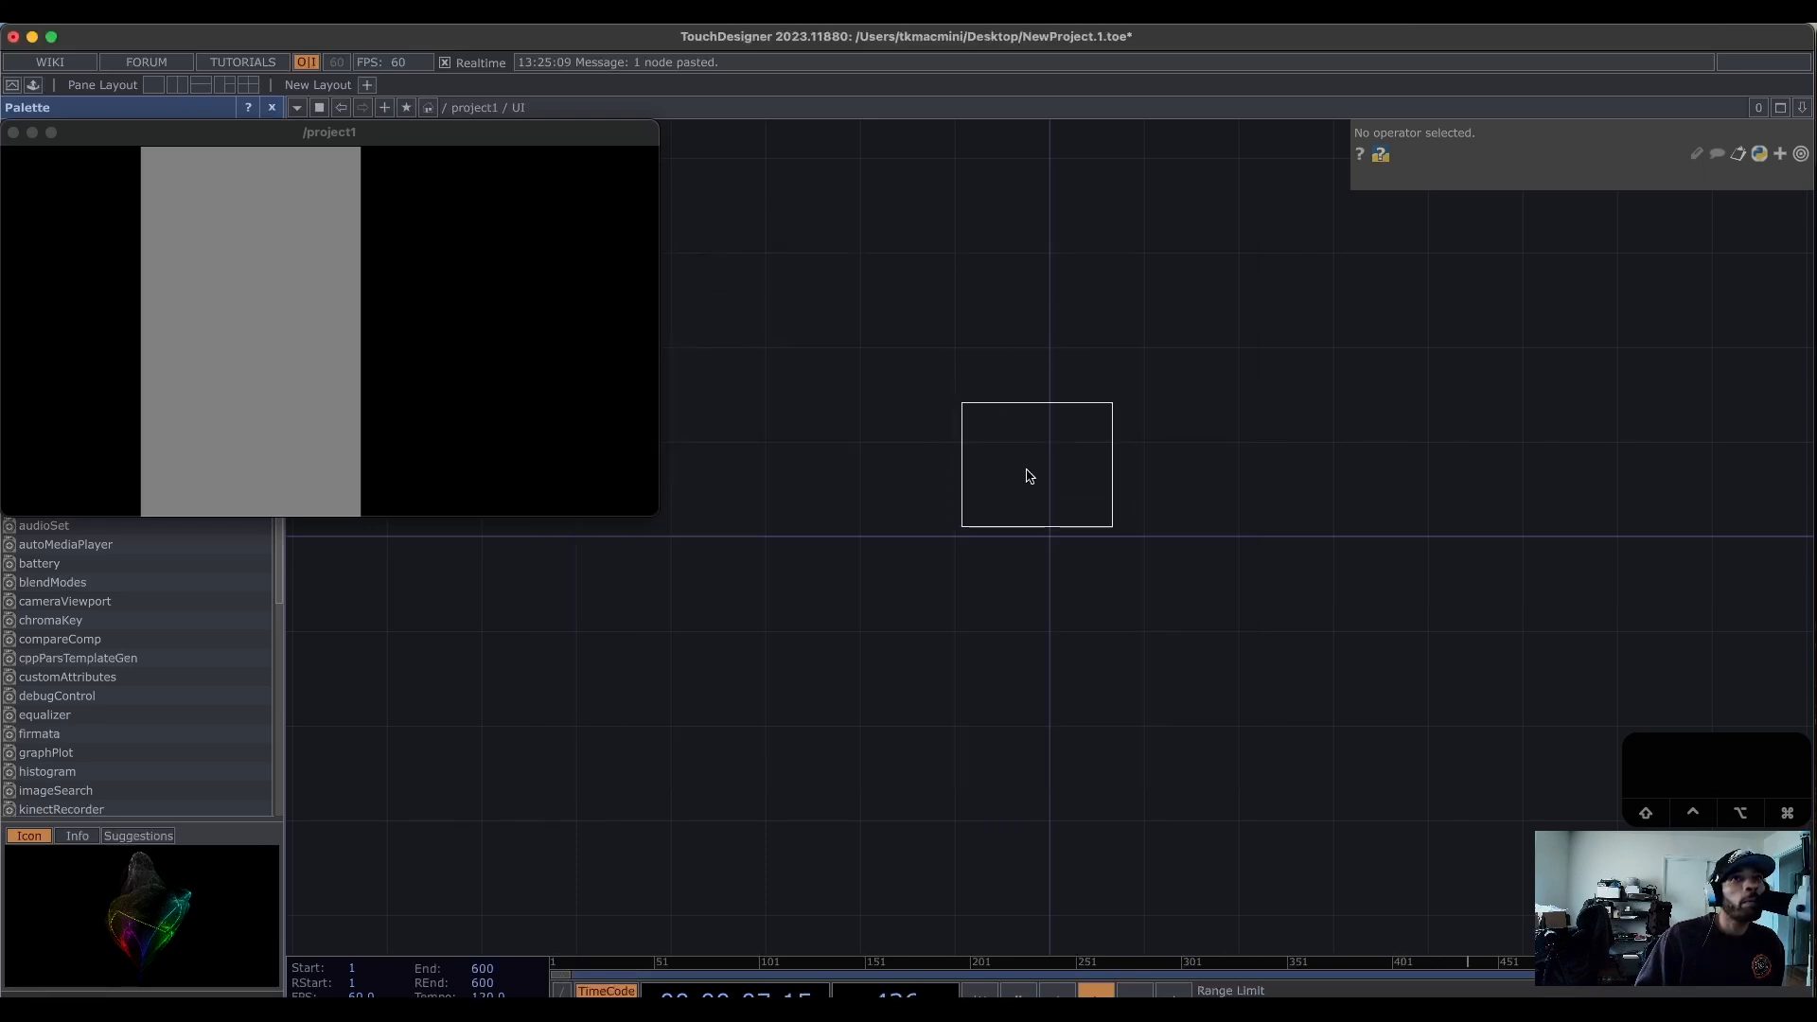
pyautogui.click(978, 465)
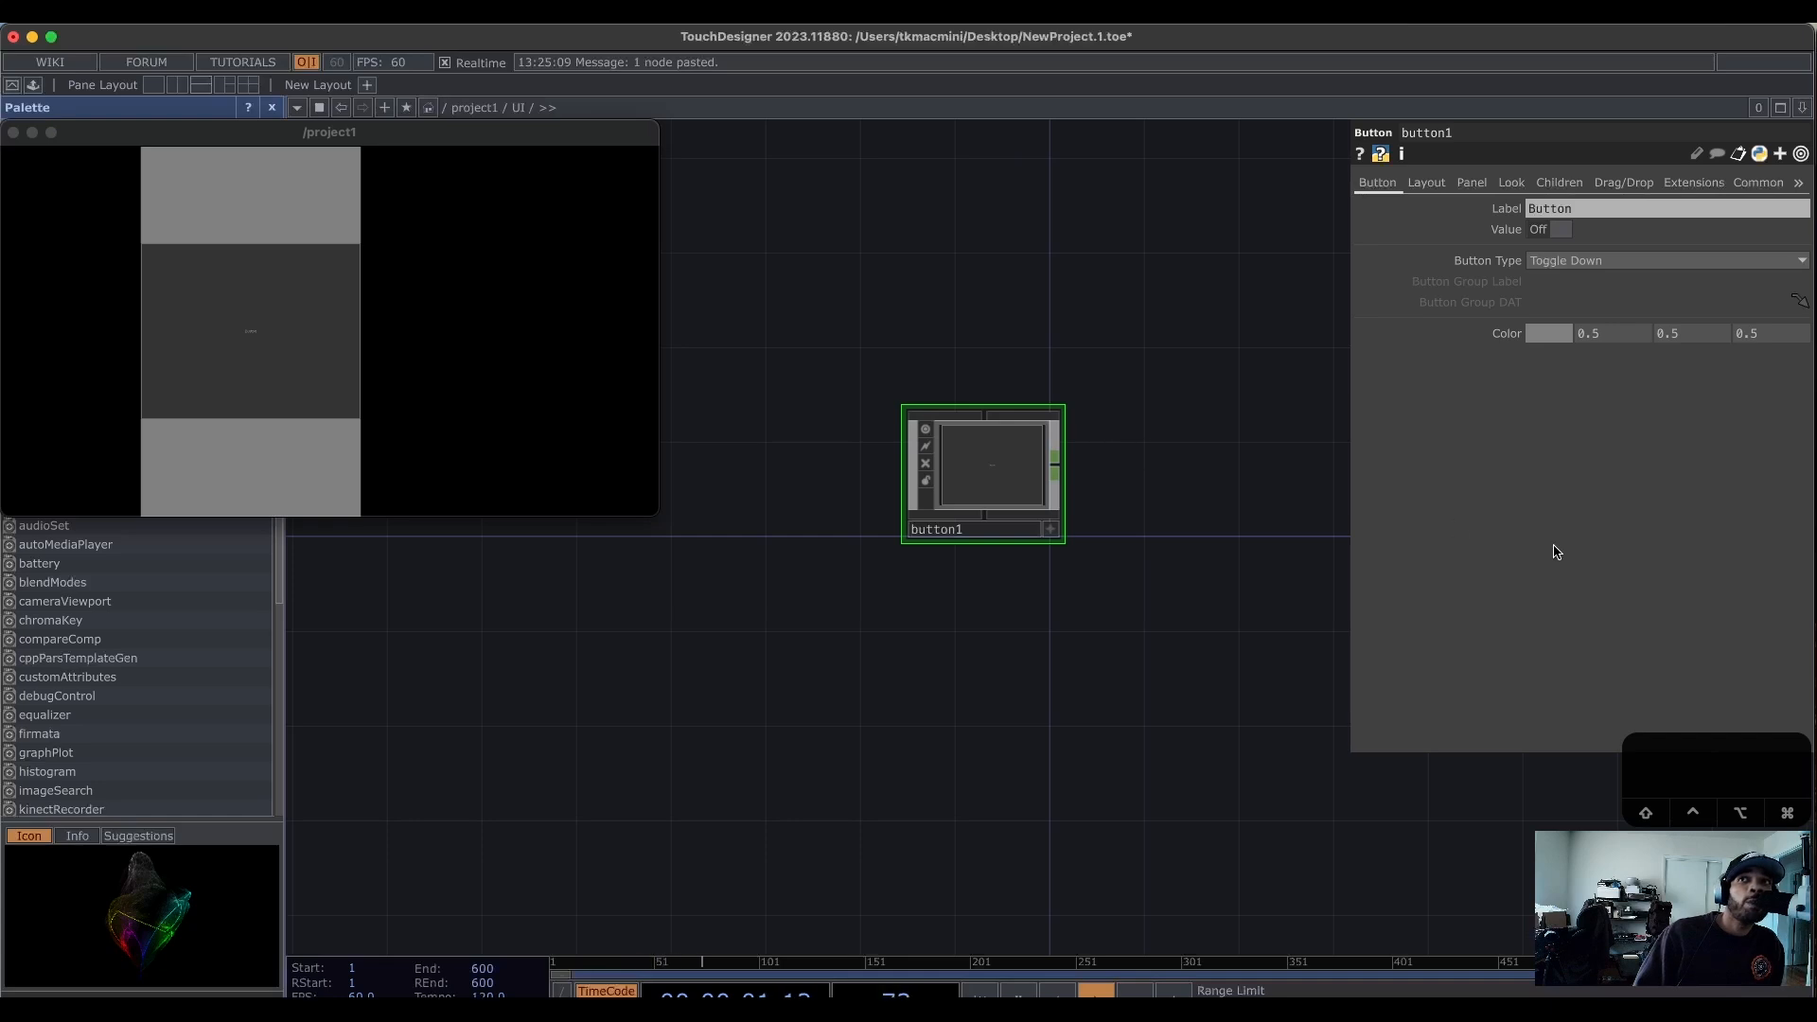
# Inside the Button COMP, set its text component's font scaling to fit to Always, and return to the UI network.
pyautogui.doubleClick(999, 494)
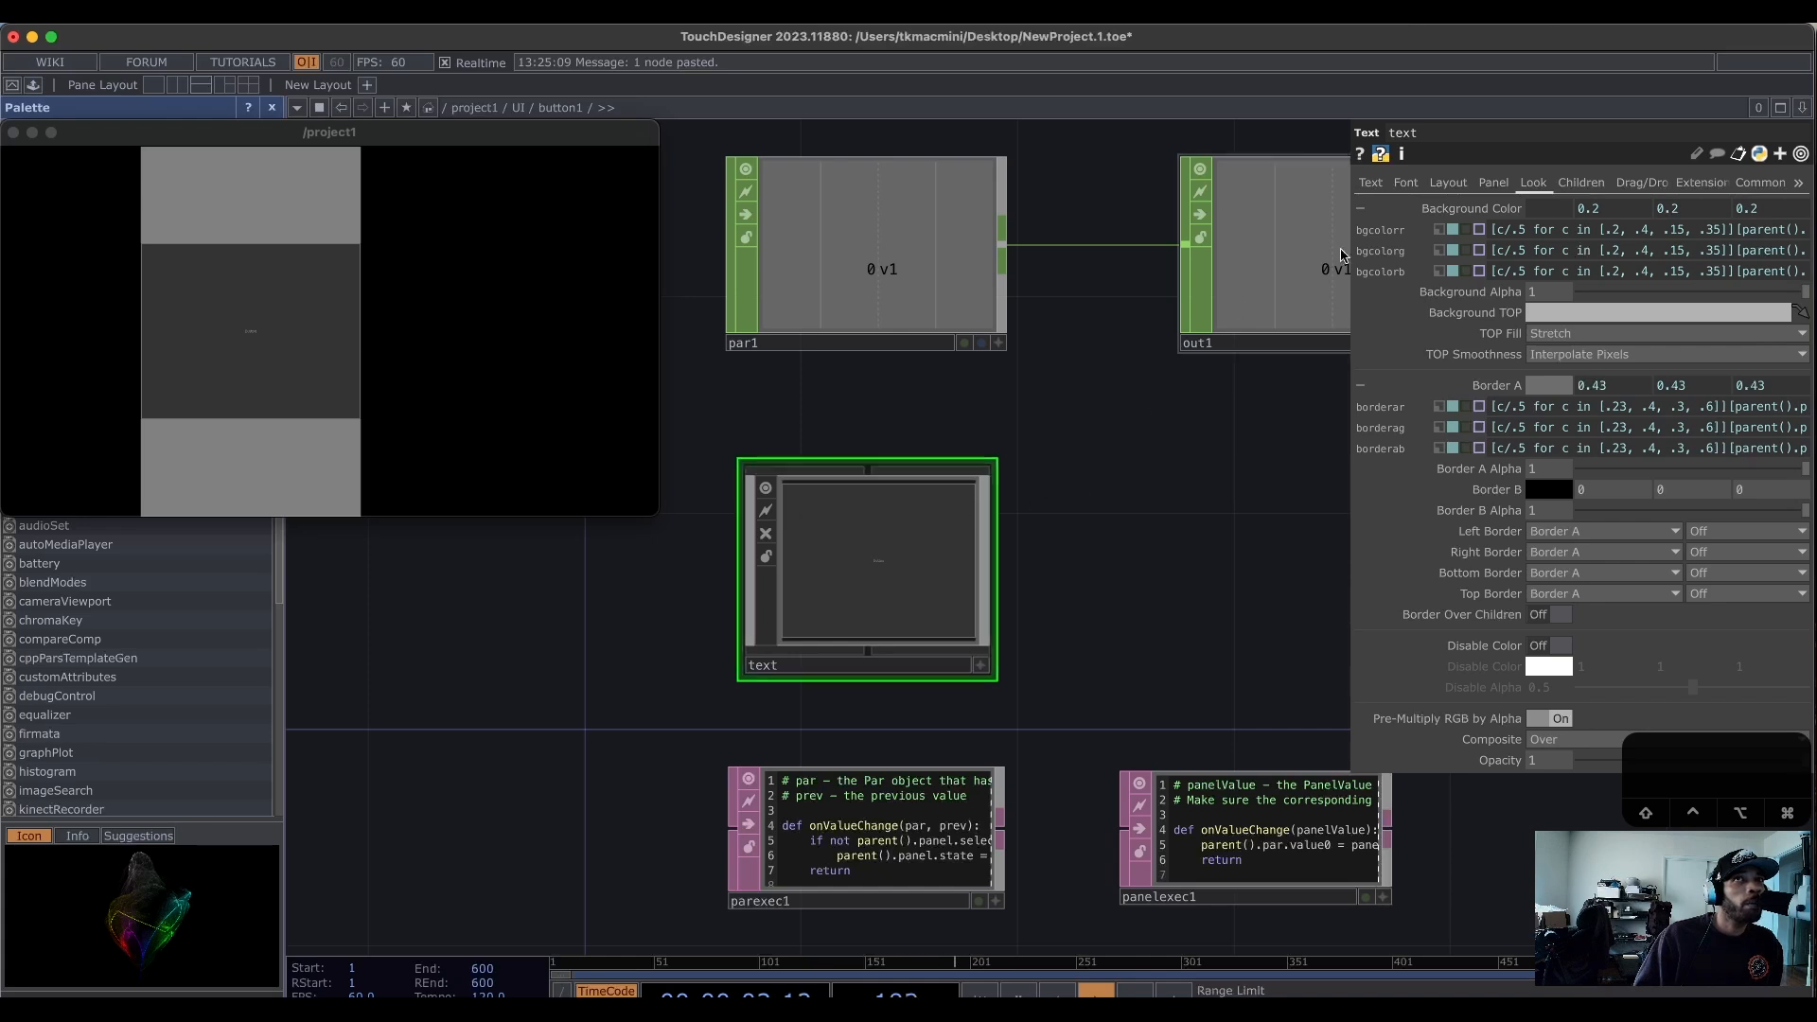
pyautogui.click(1371, 185)
pyautogui.click(1400, 183)
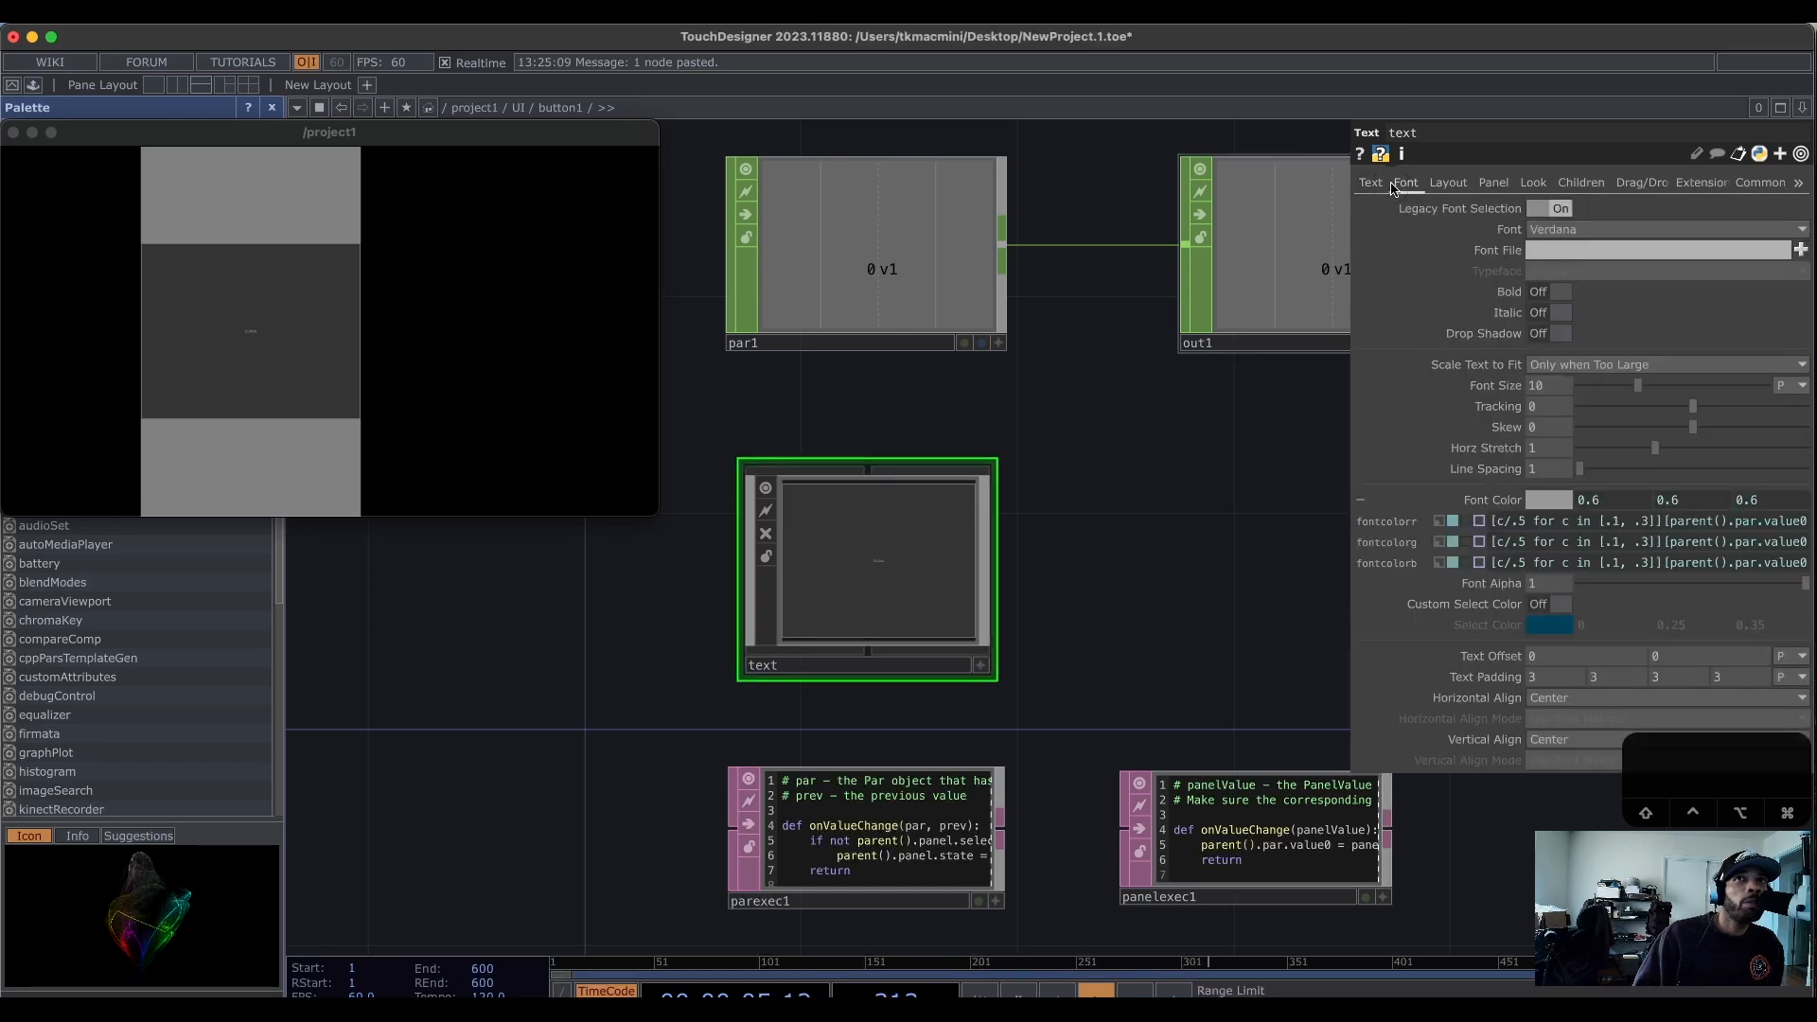
pyautogui.click(1580, 365)
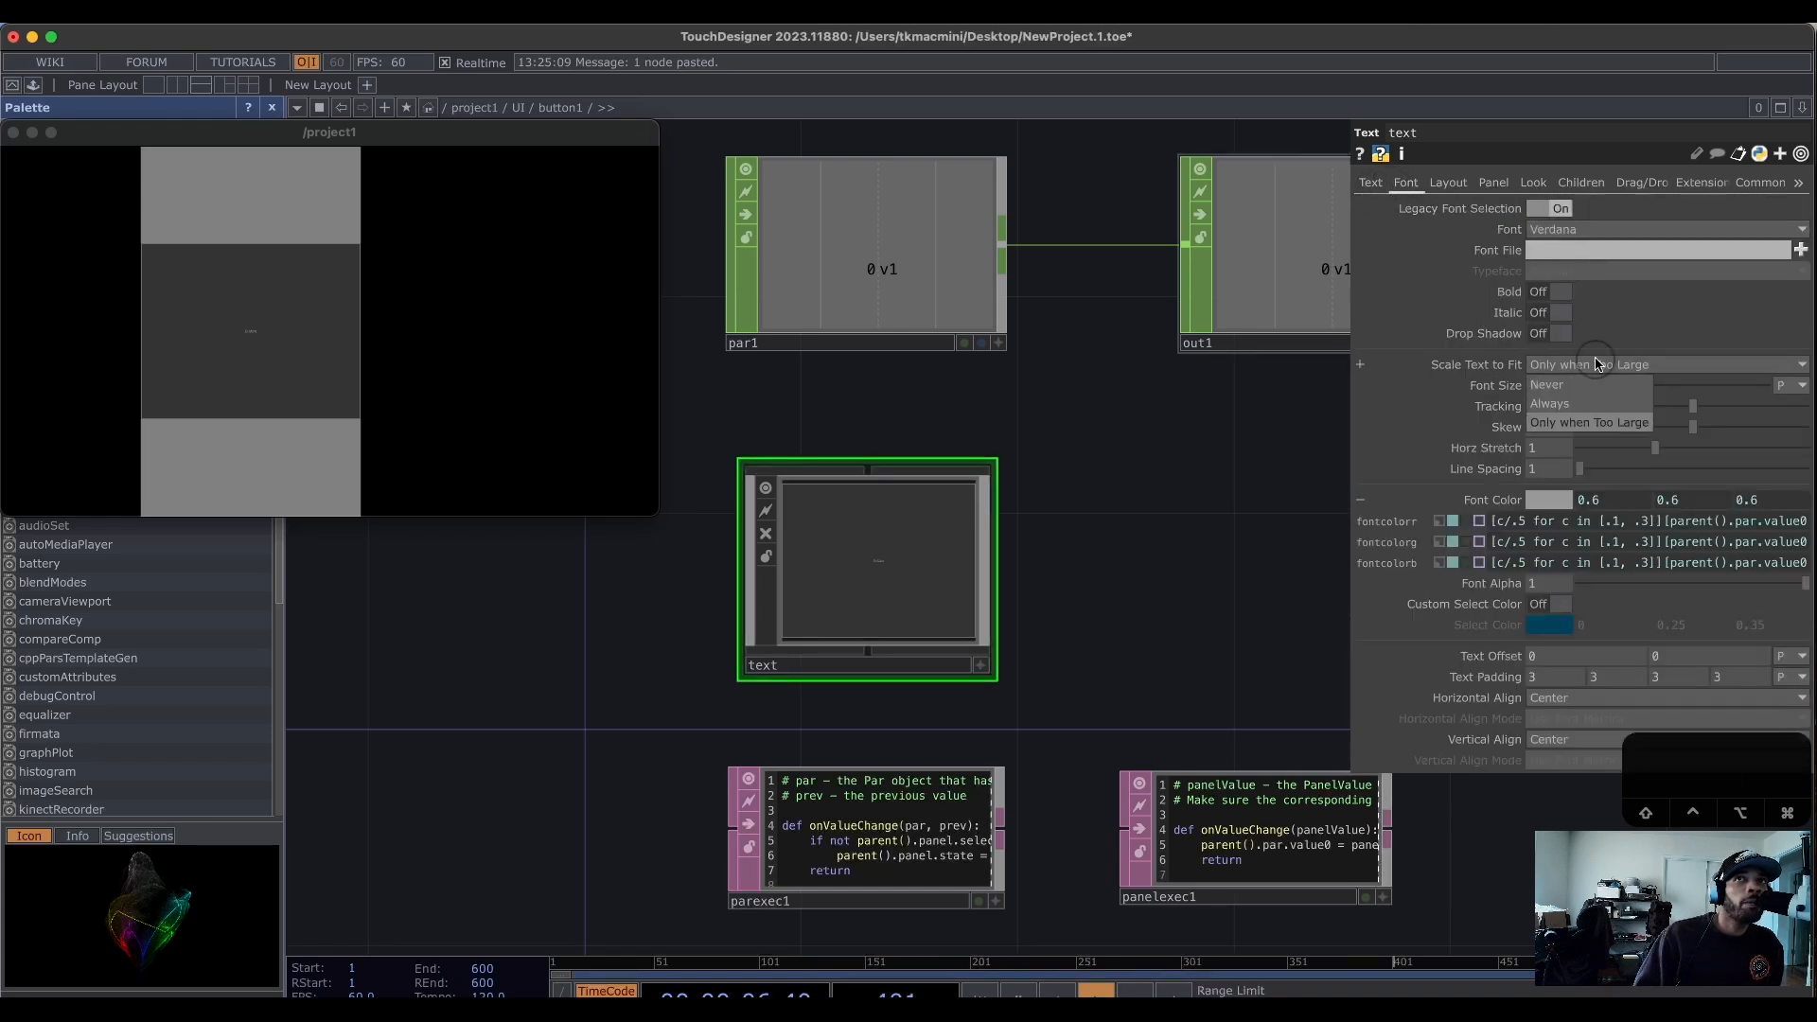
pyautogui.click(1583, 407)
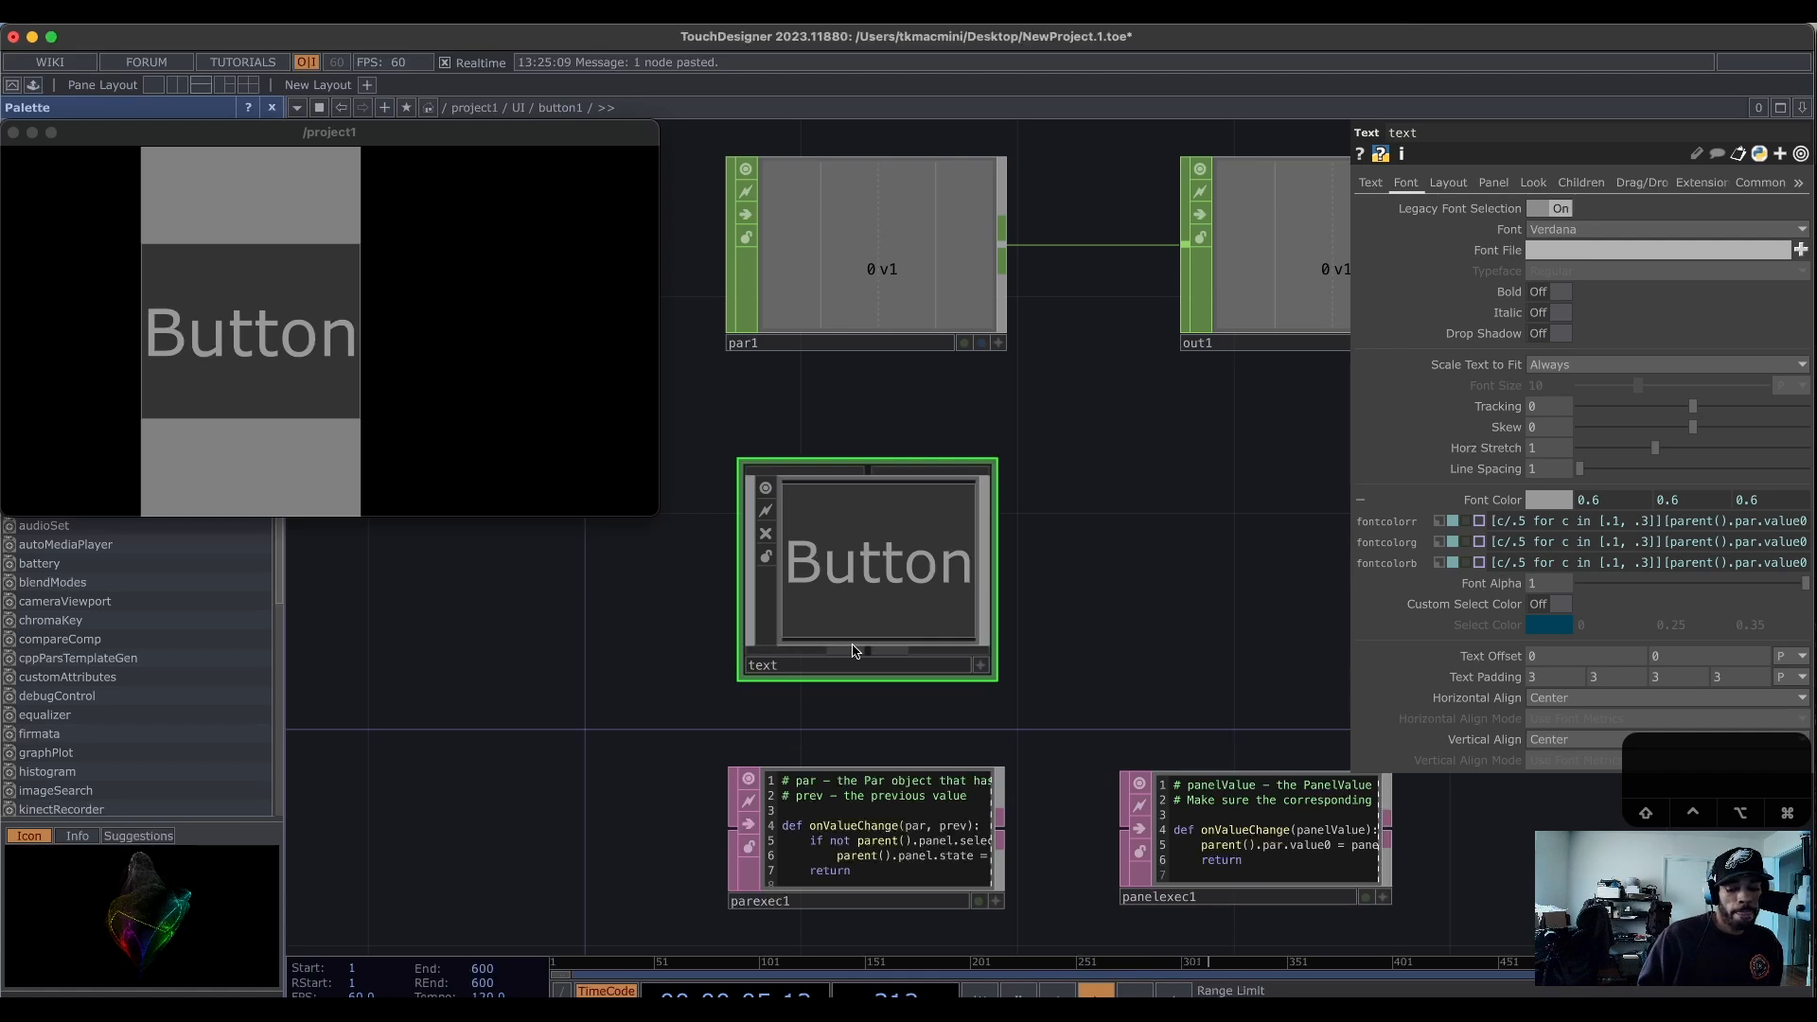
pyautogui.press('i')
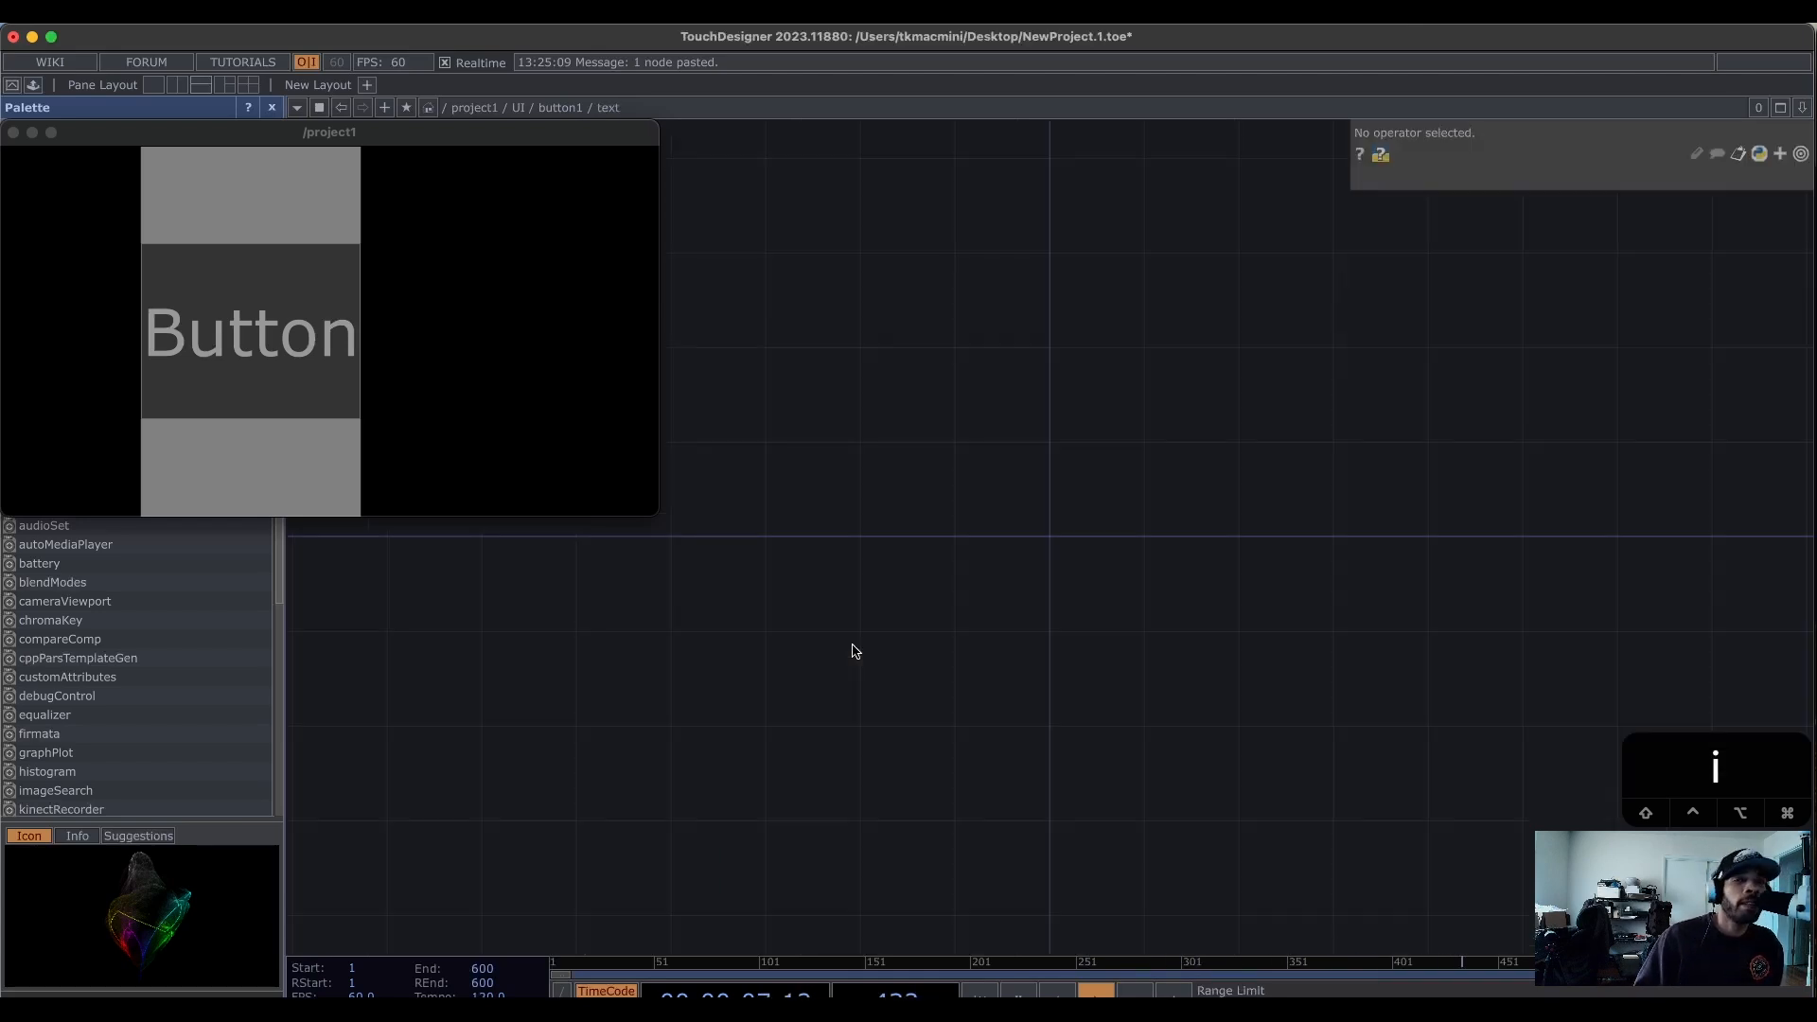
pyautogui.press('u')
pyautogui.press('u')
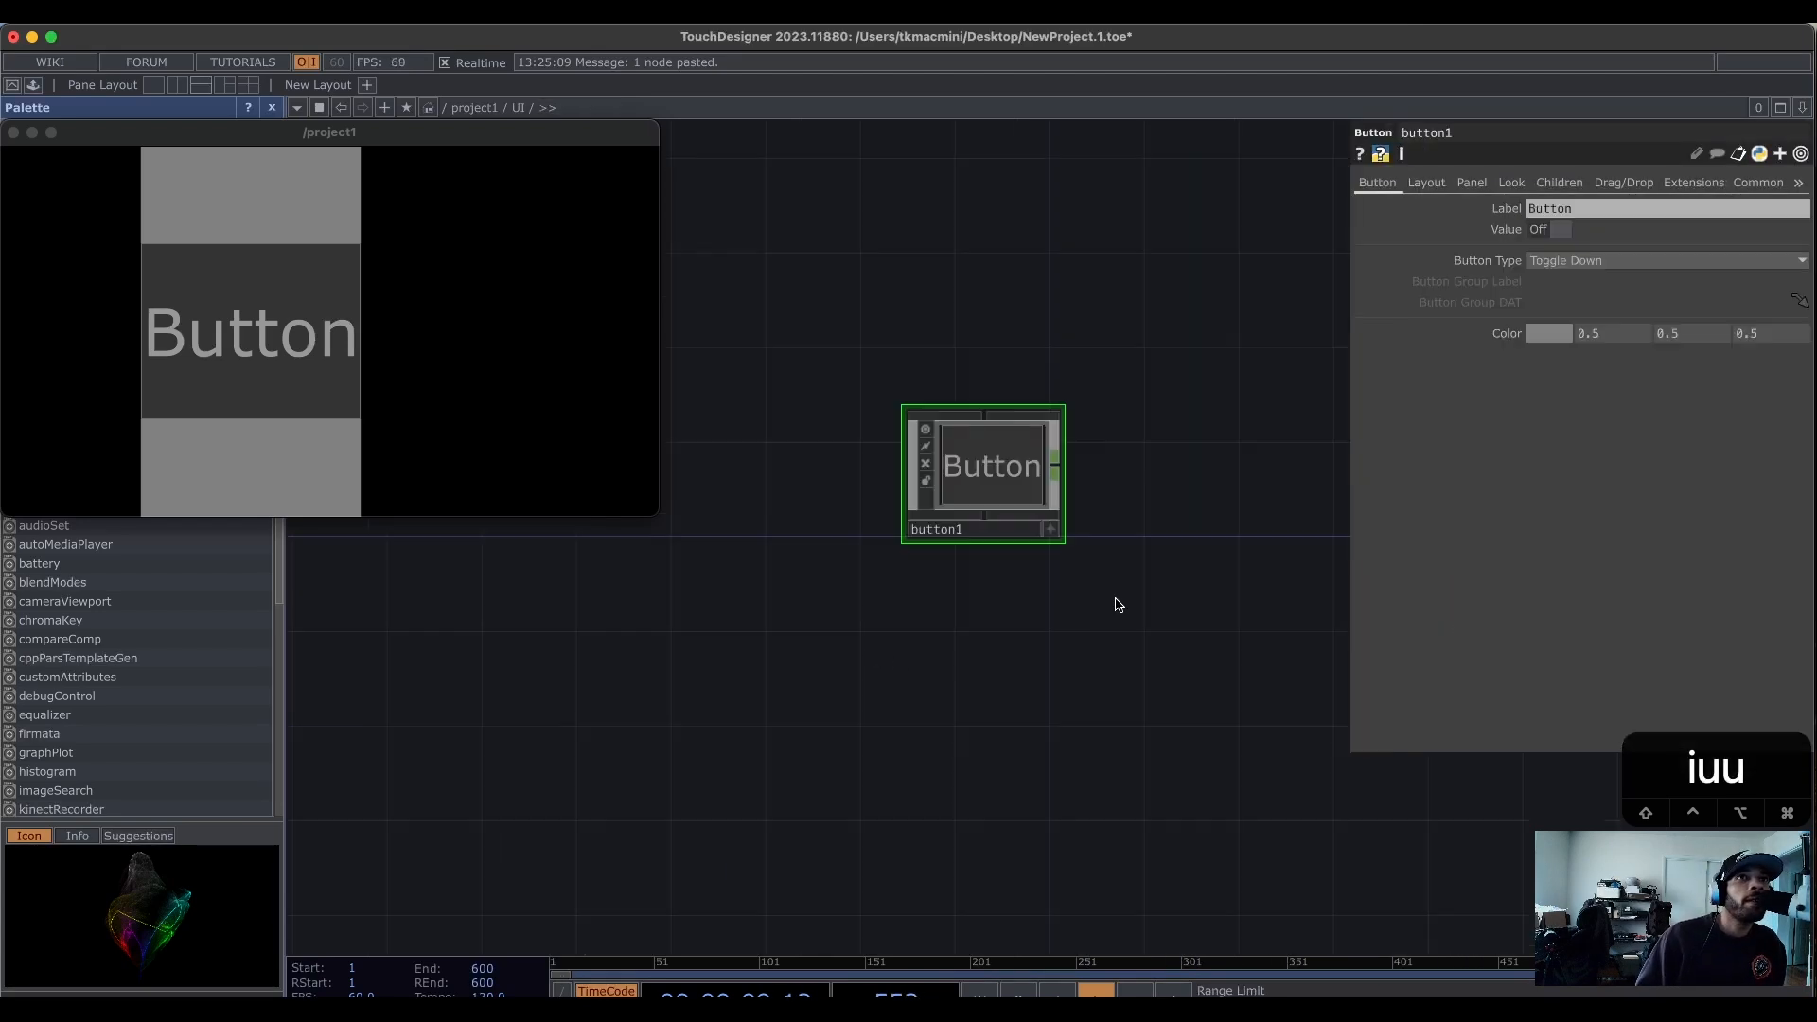
# Label the button ONE and try it in the project preview window.
pyautogui.press('h')
pyautogui.moveTo(960, 658); pyautogui.dragTo(1139, 596)
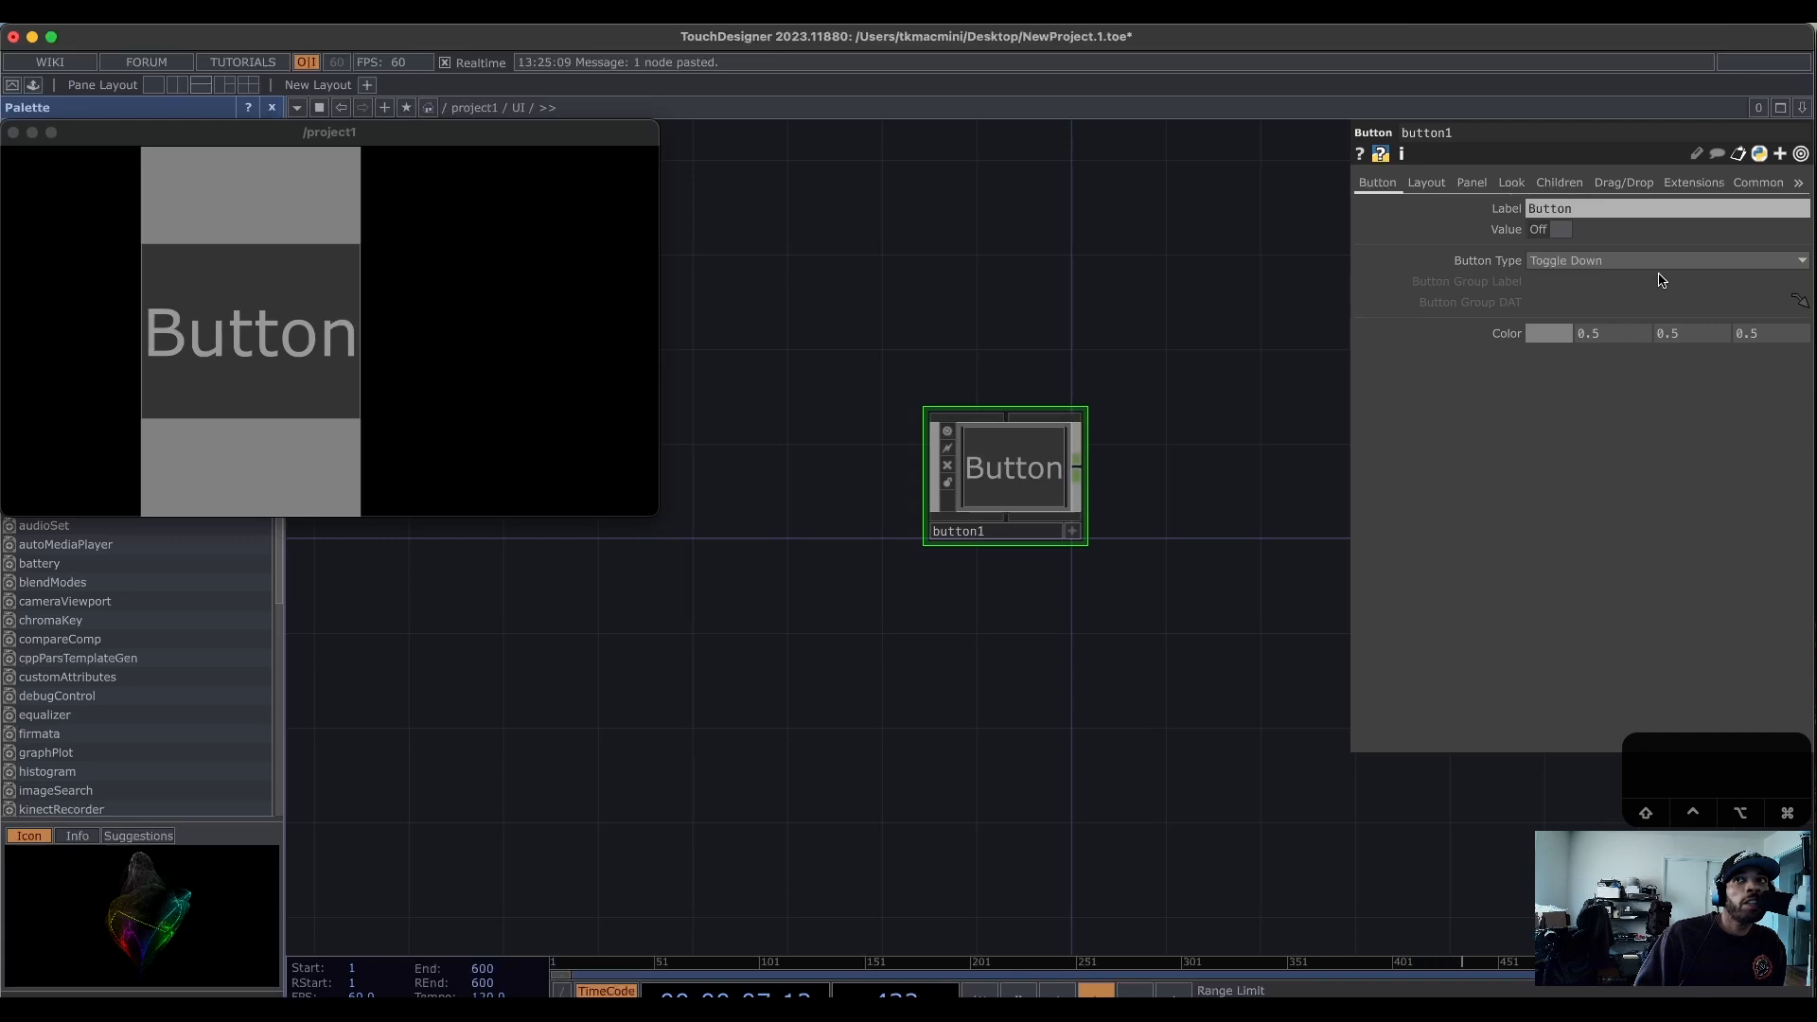
pyautogui.click(1585, 209)
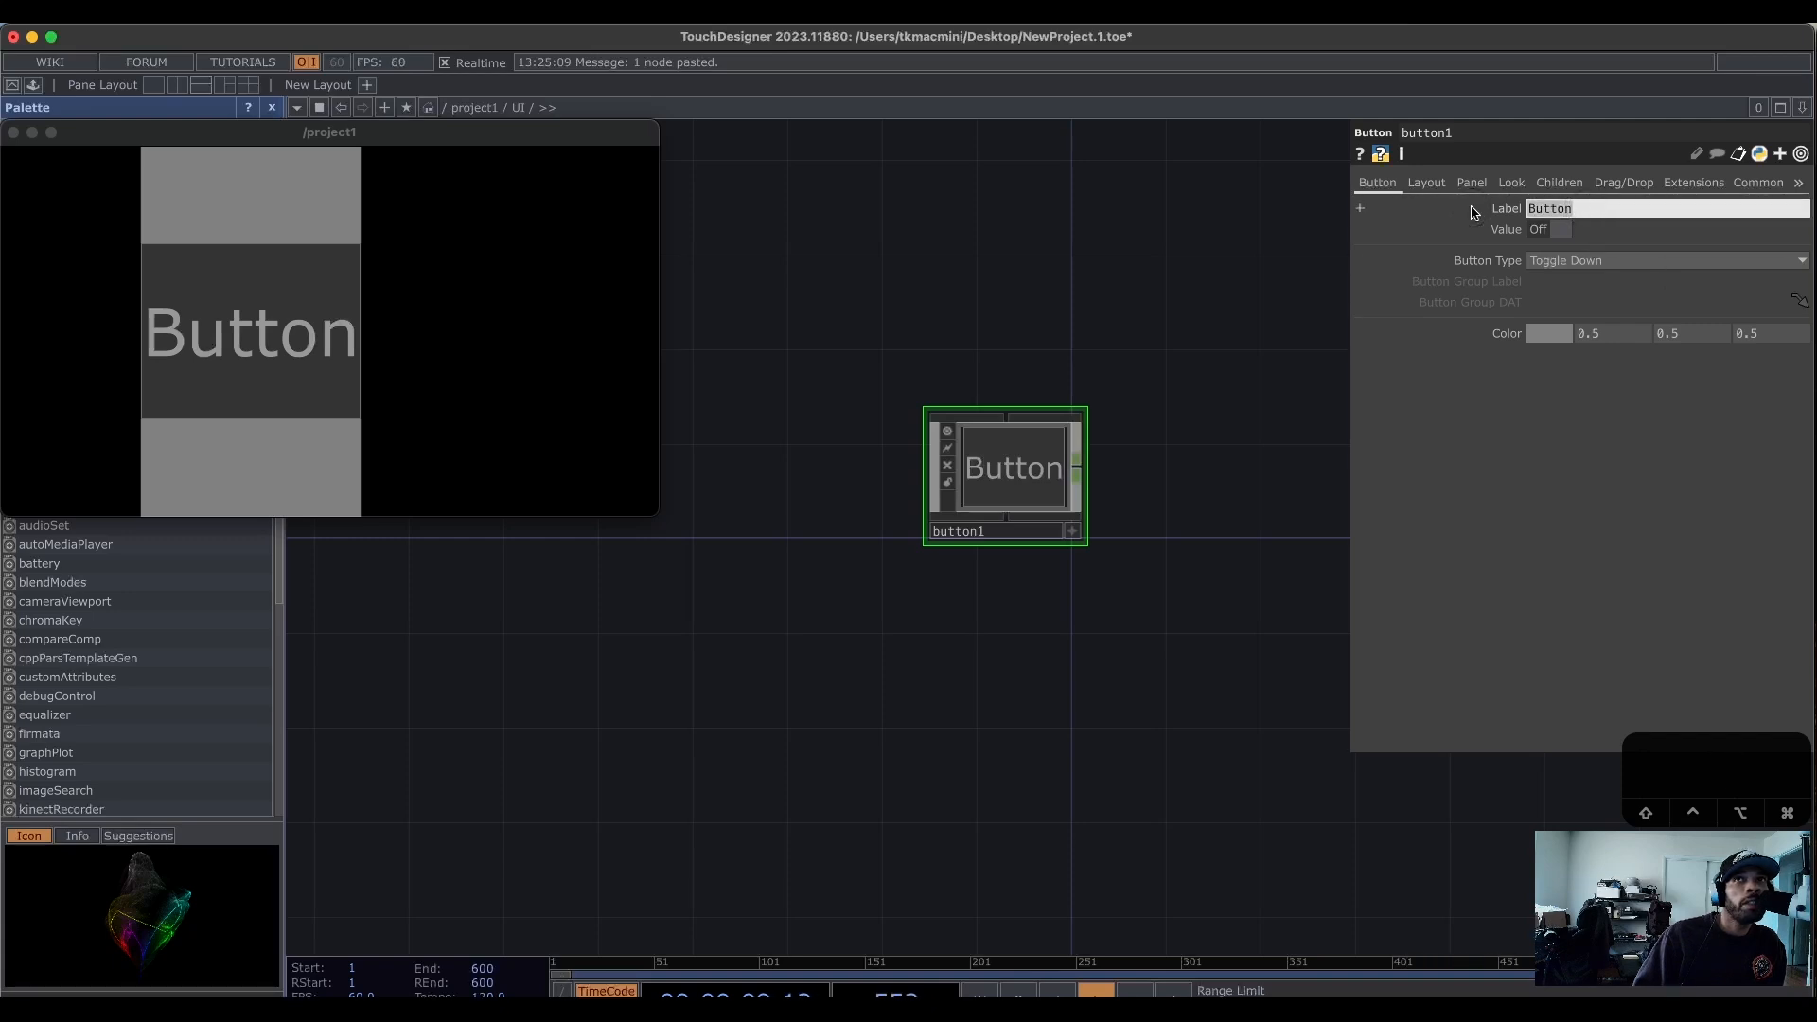
pyautogui.write('One')
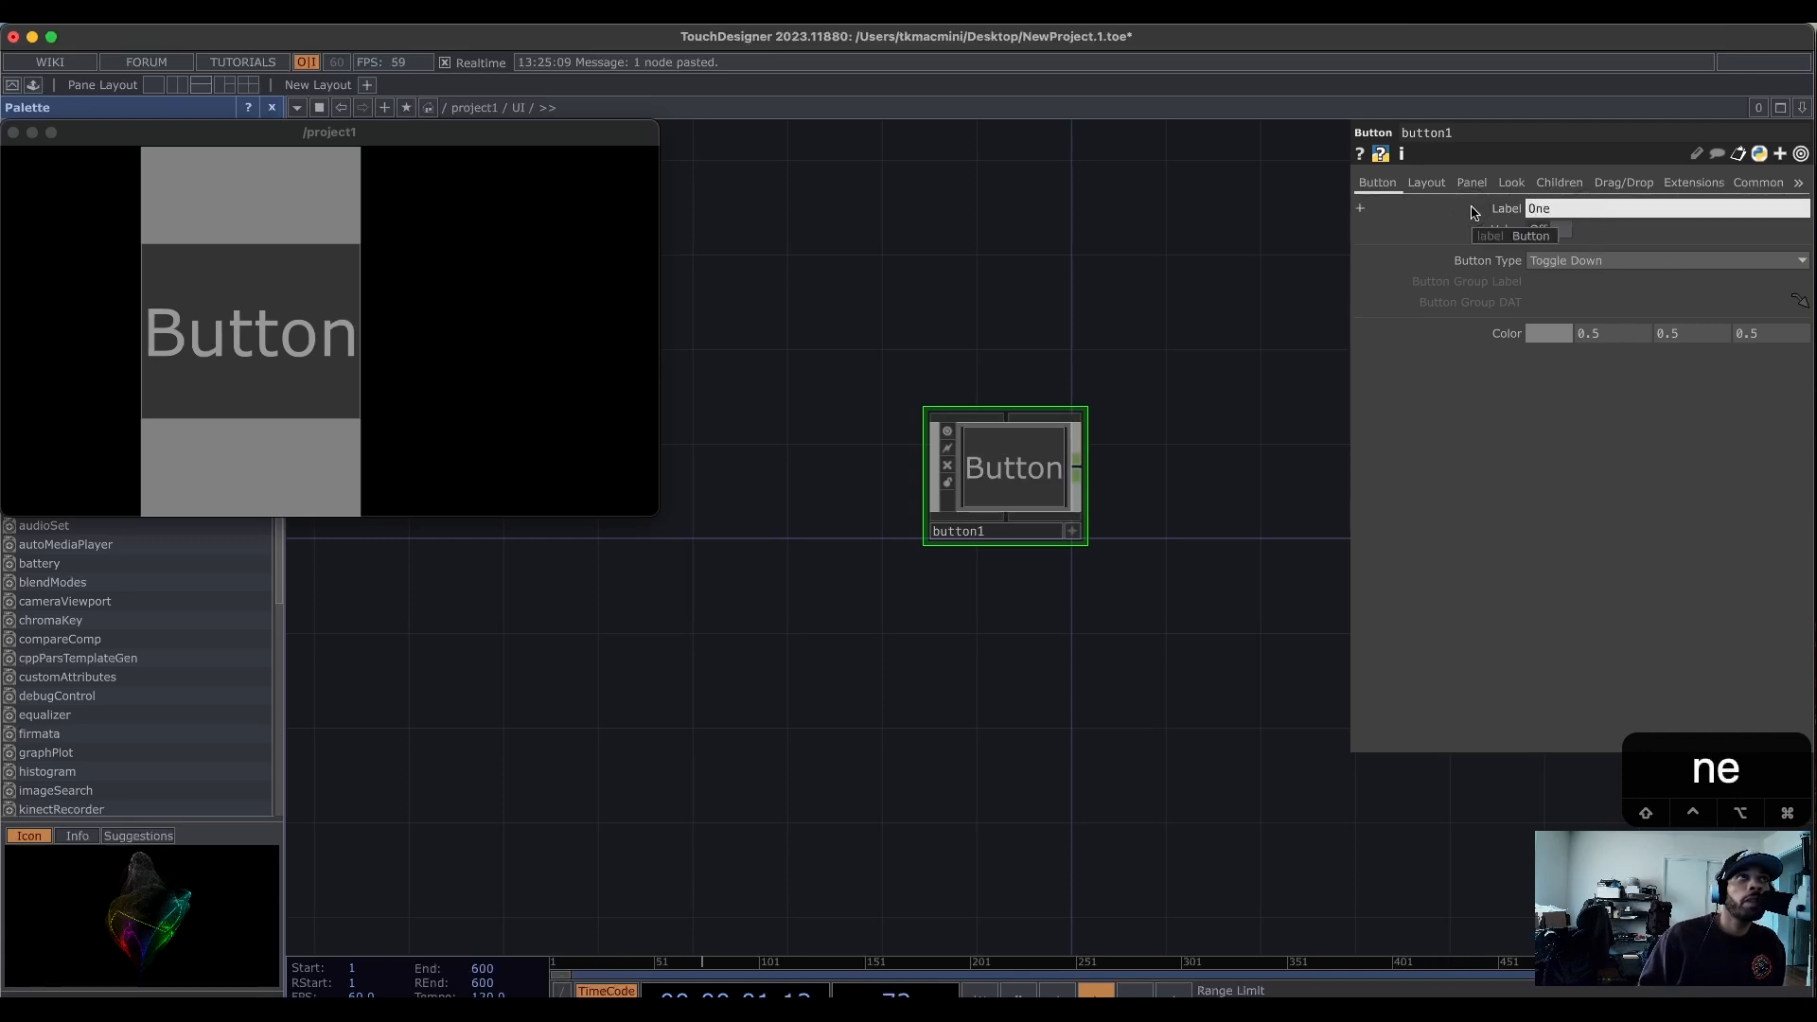
pyautogui.press('BackSpace')
pyautogui.press('BackSpace')
pyautogui.write('NE')
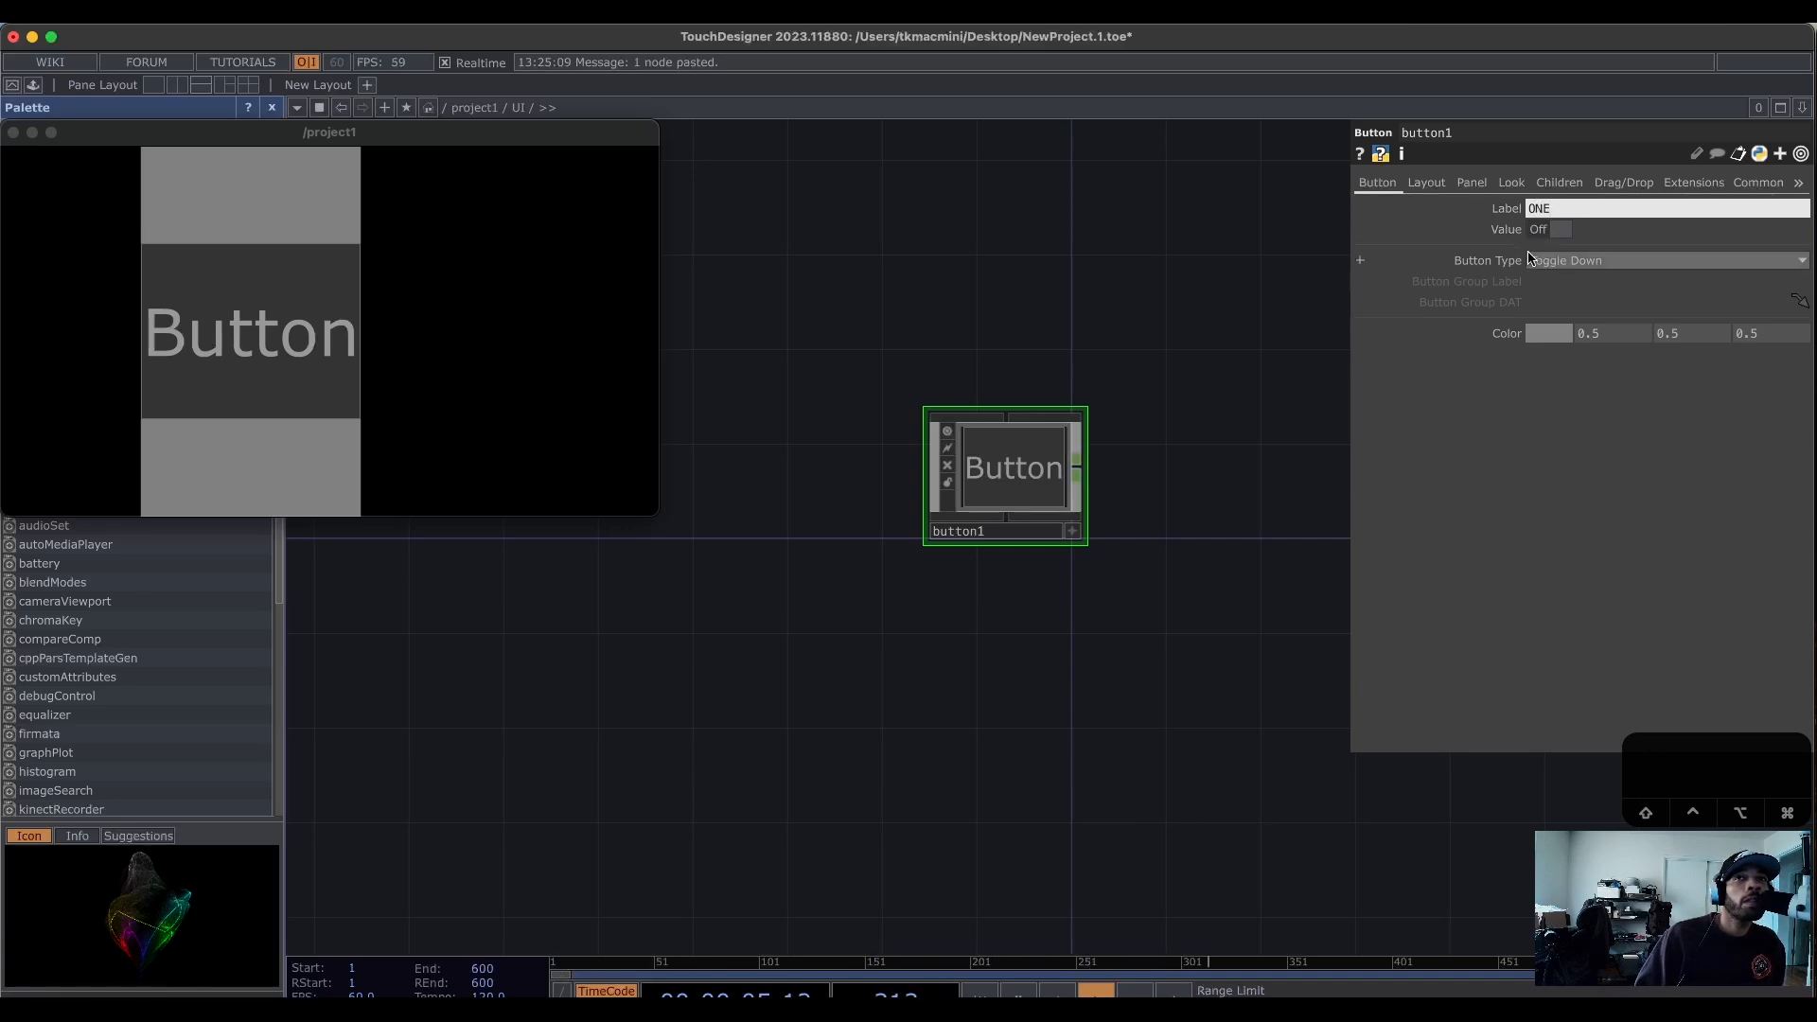
pyautogui.press('Return')
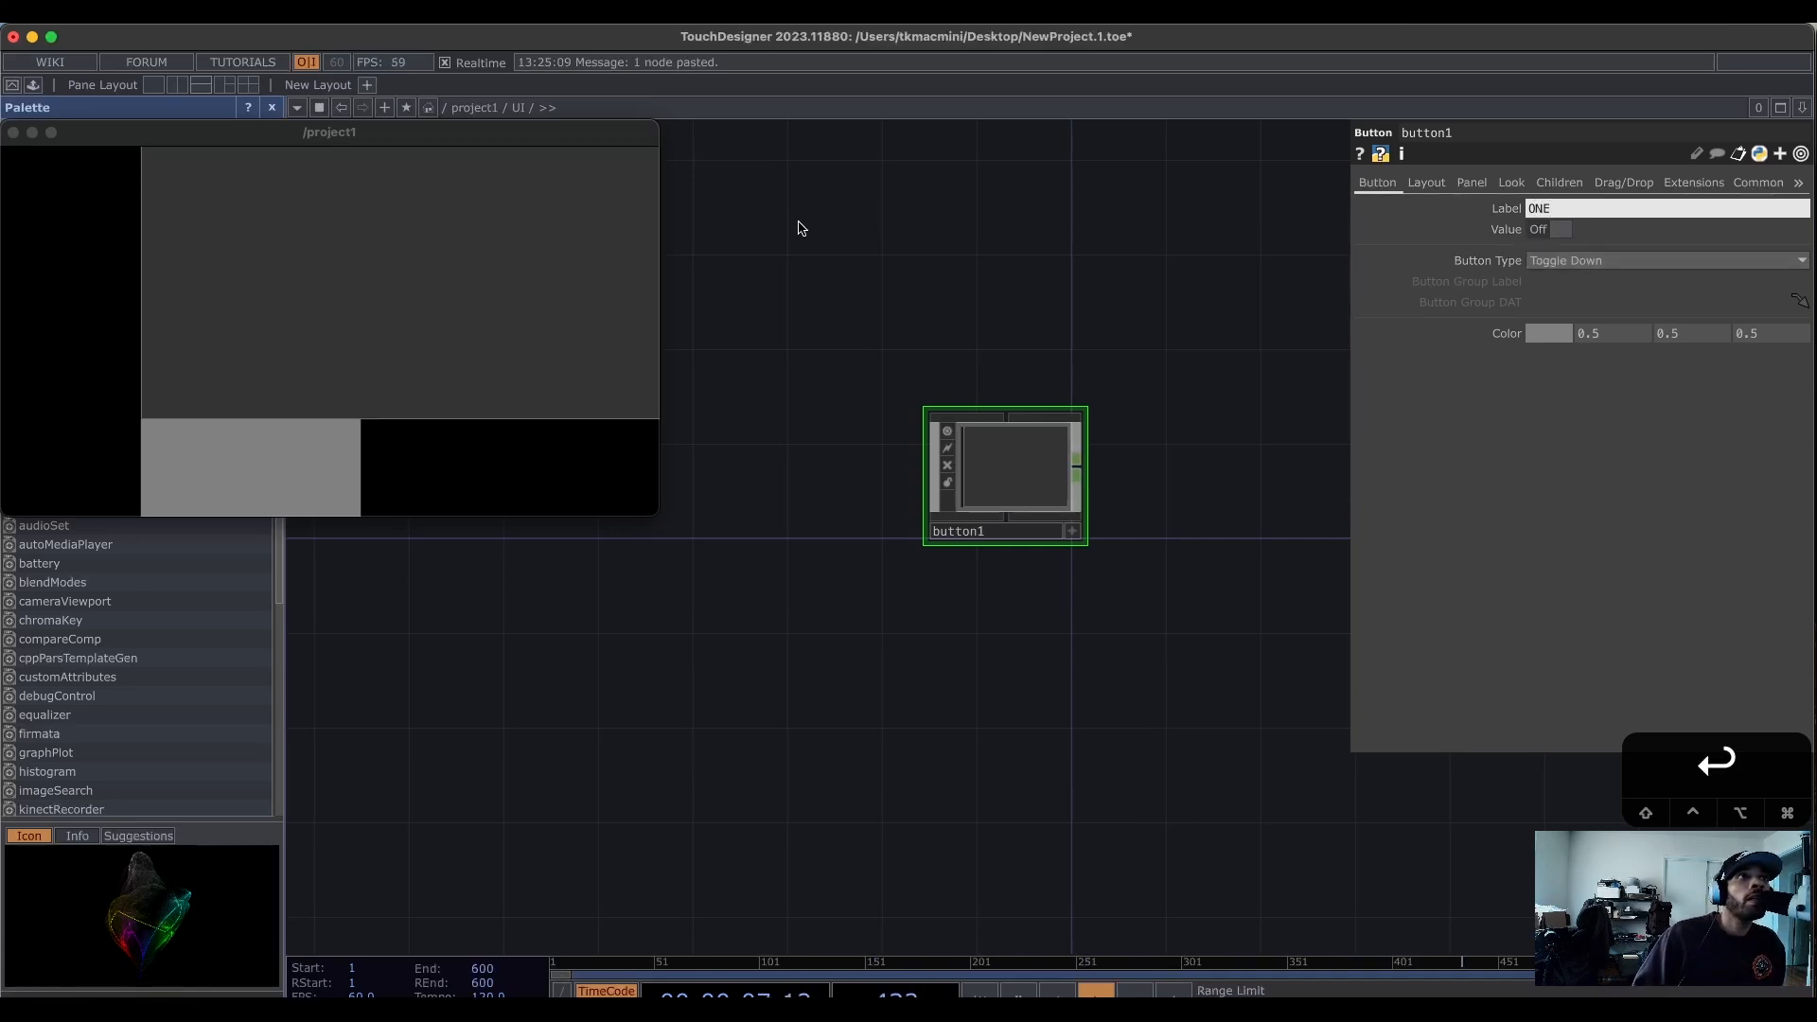
pyautogui.click(447, 306)
pyautogui.click(271, 433)
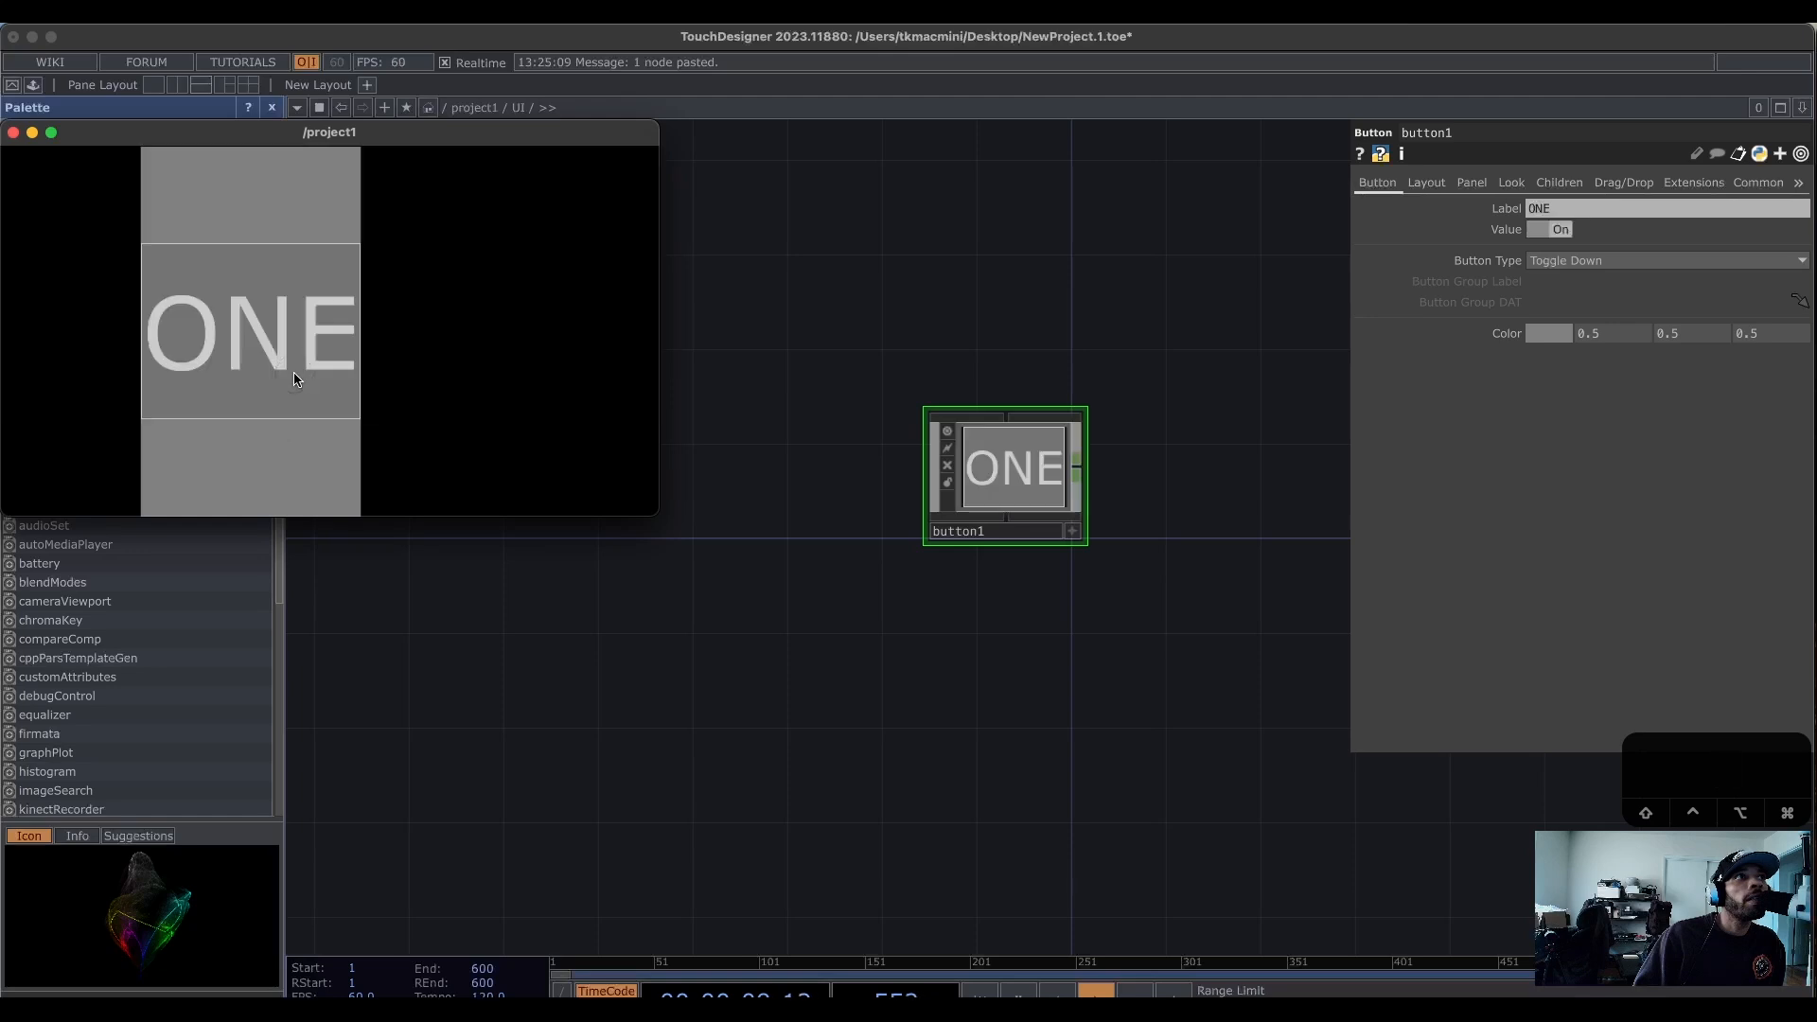
# Set the button's type to Exclusive Down and its button group label to VIDEO.
pyautogui.click(1654, 261)
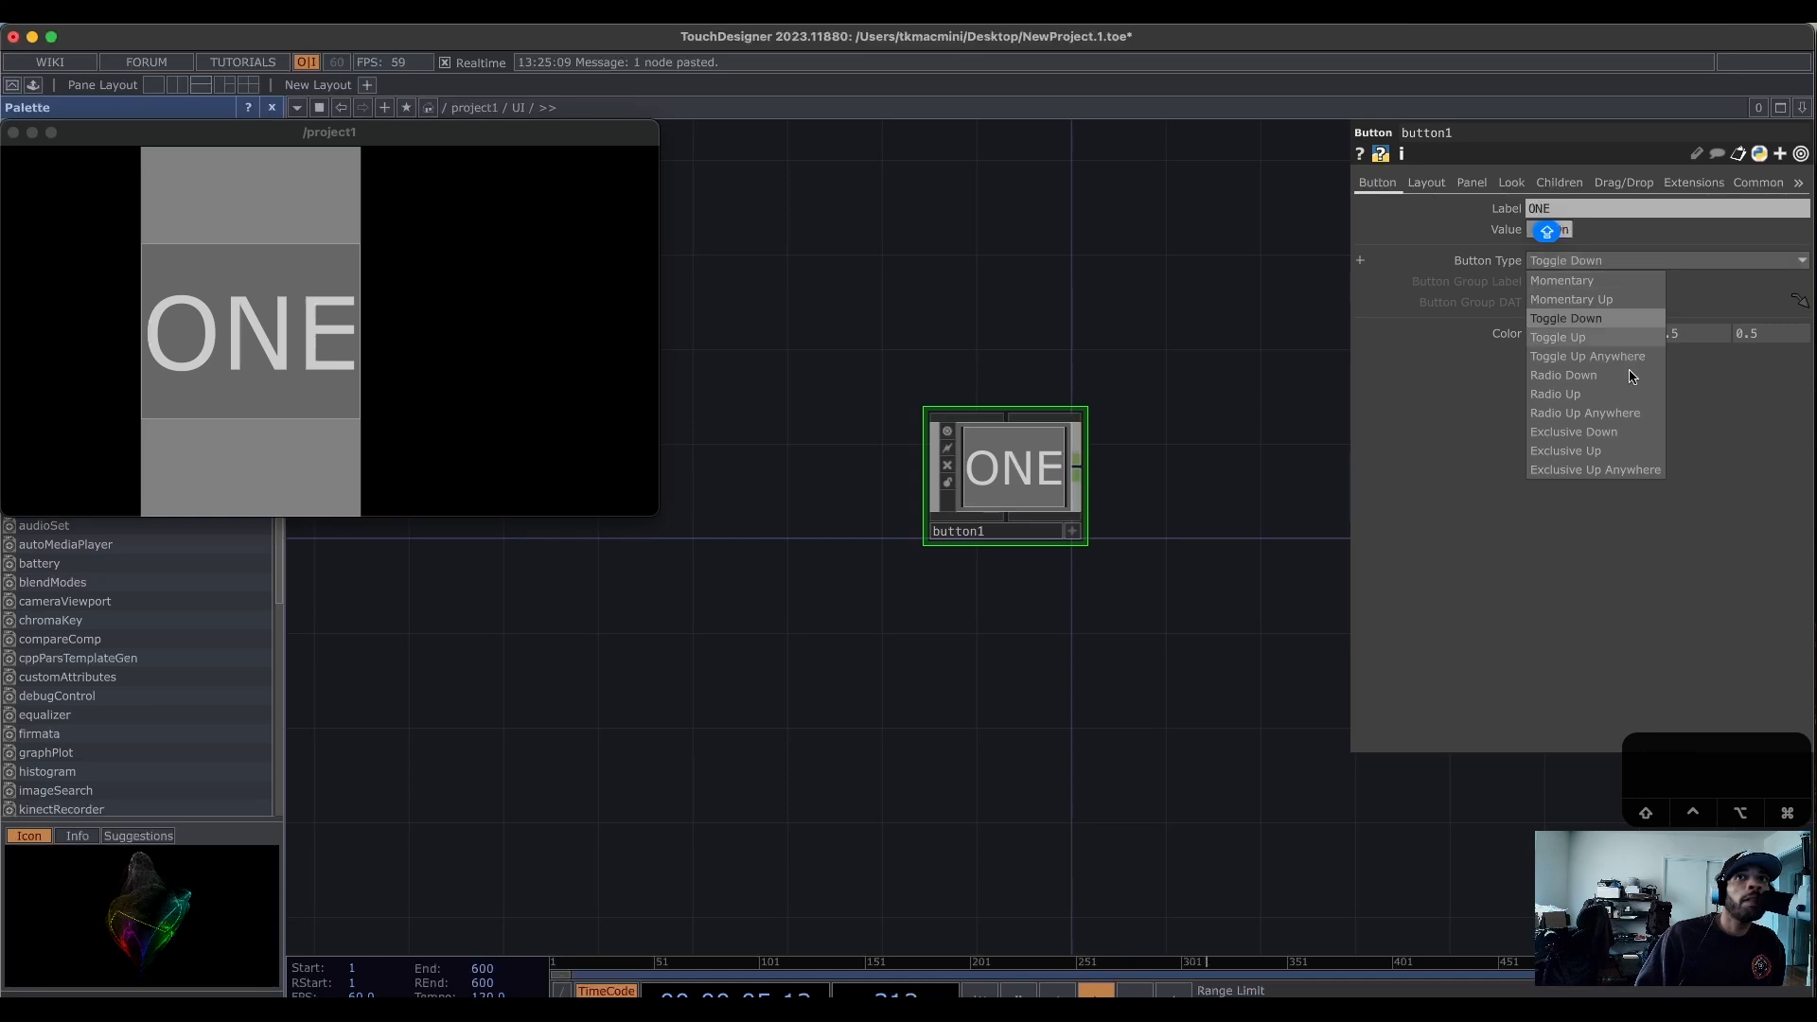
pyautogui.click(1624, 433)
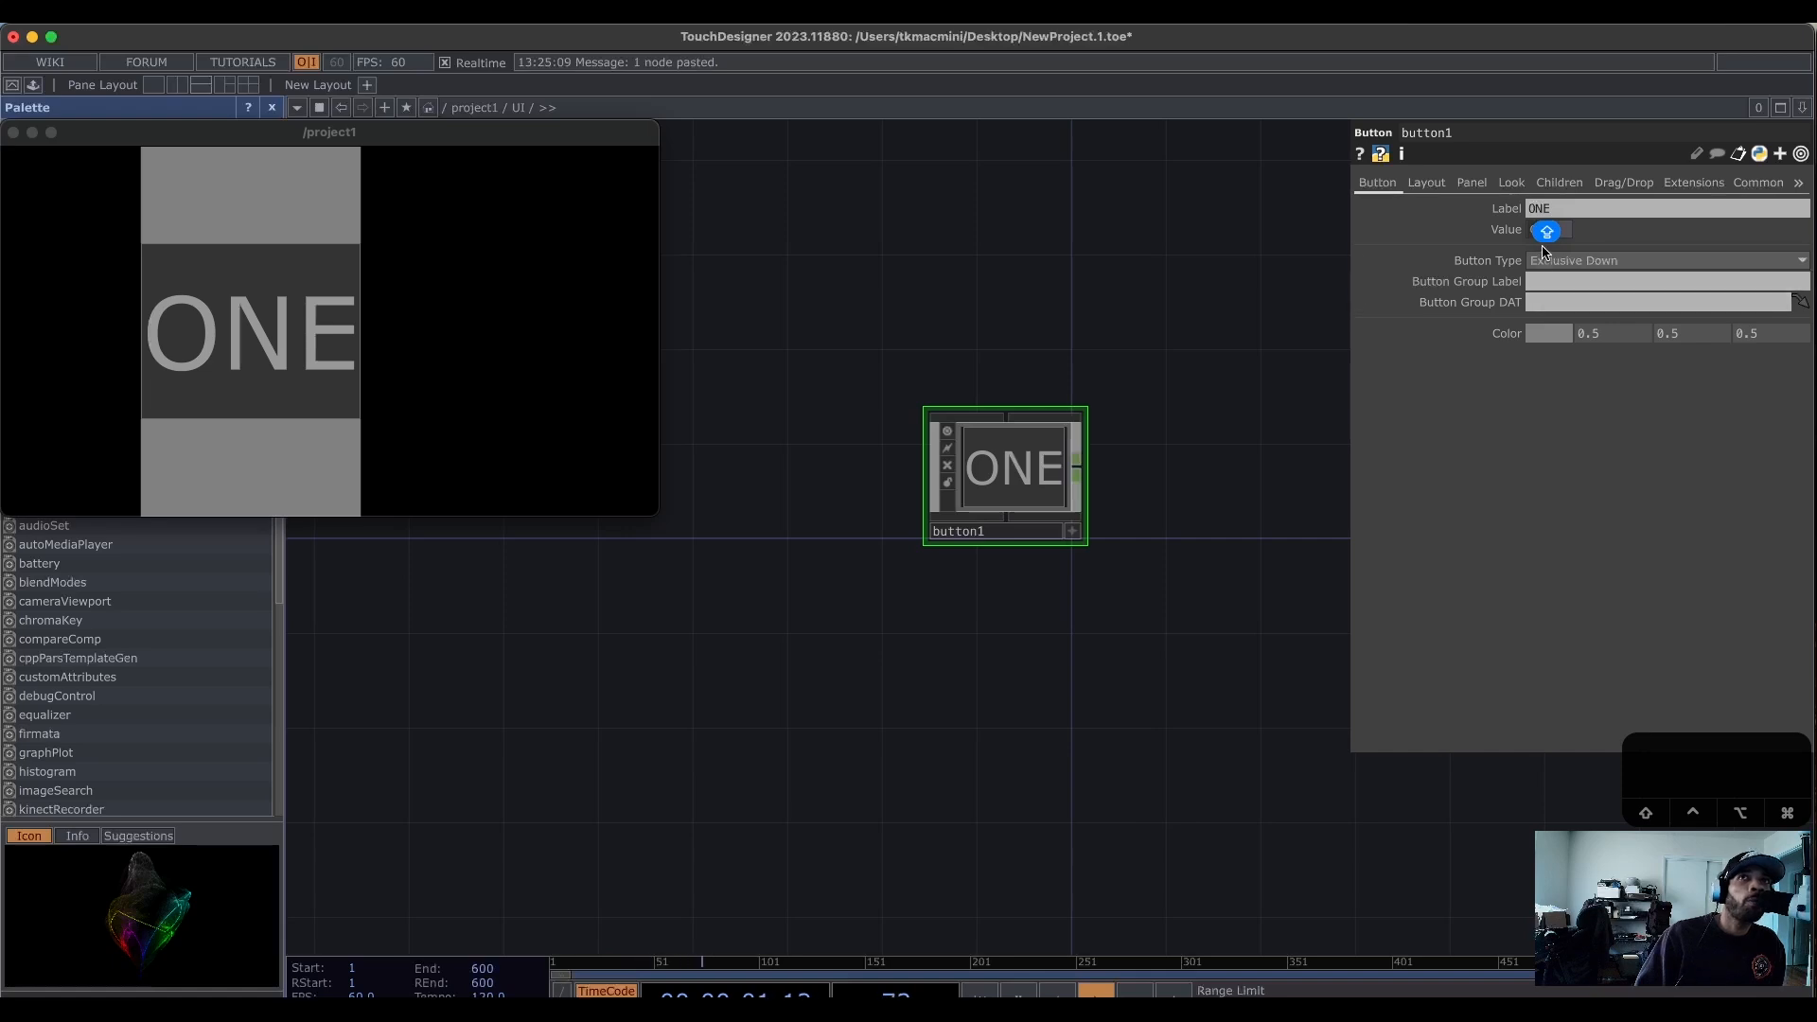
pyautogui.click(1575, 281)
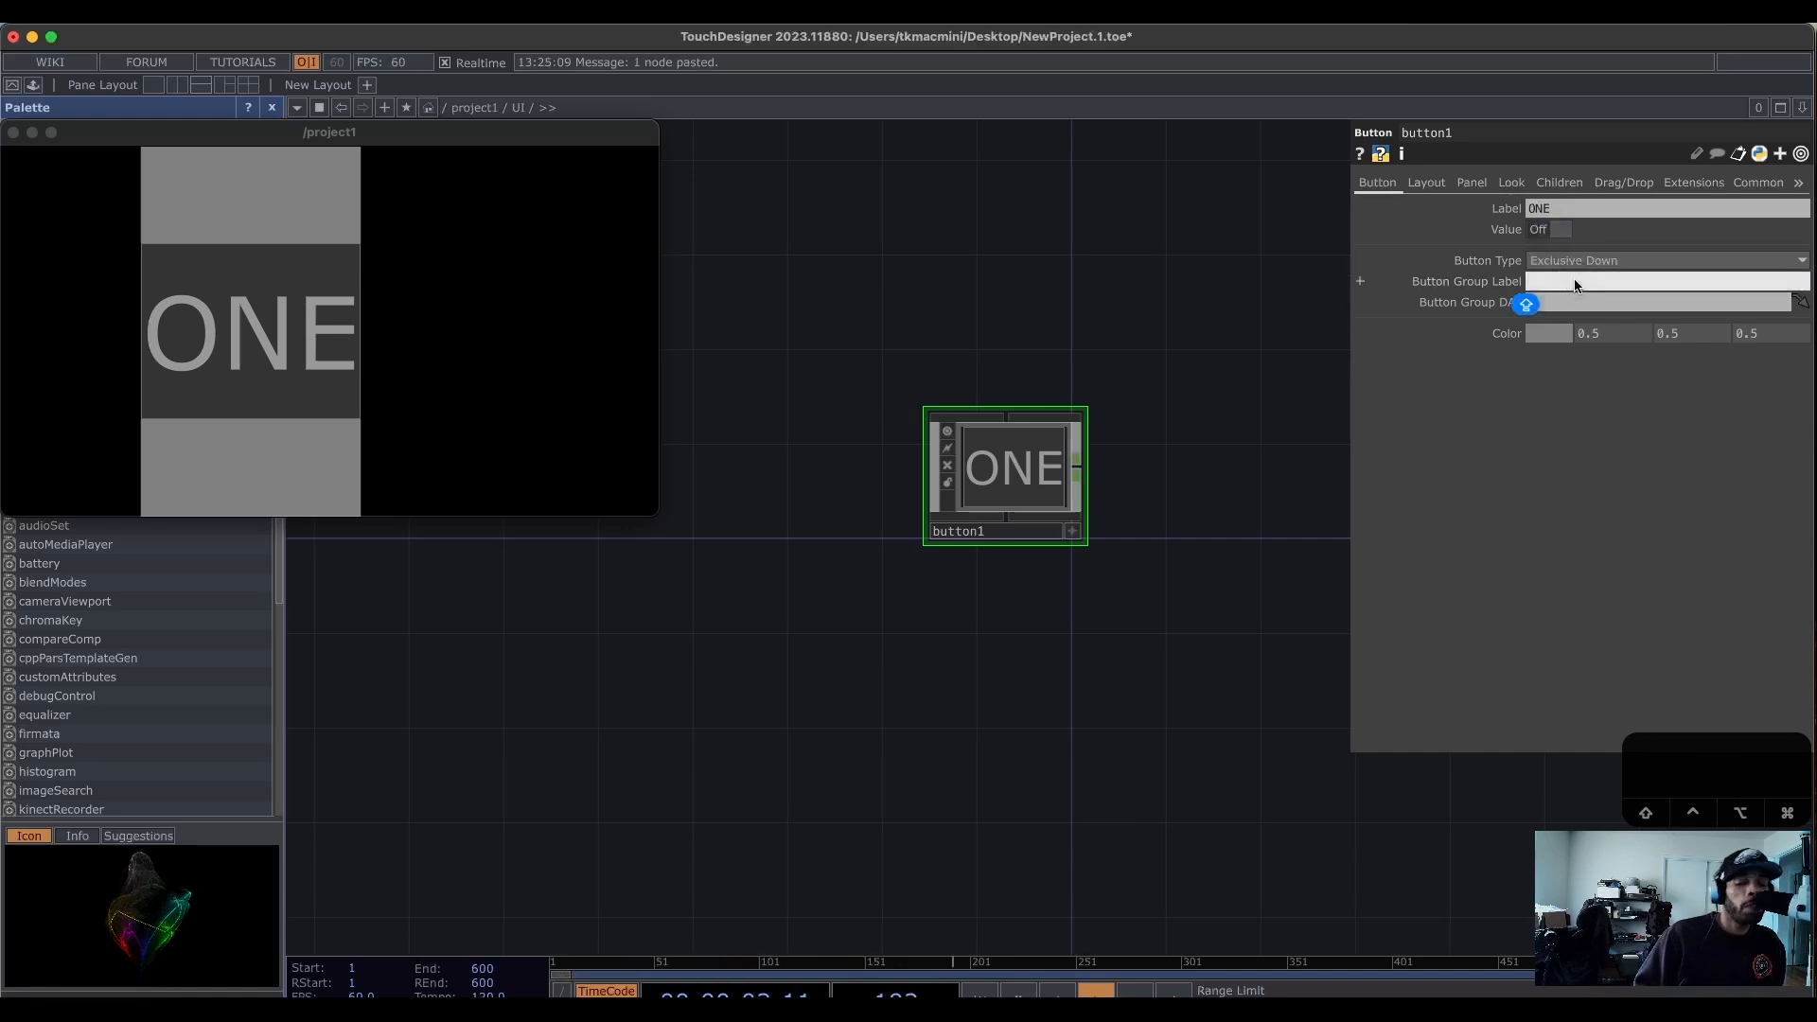
pyautogui.write('VI')
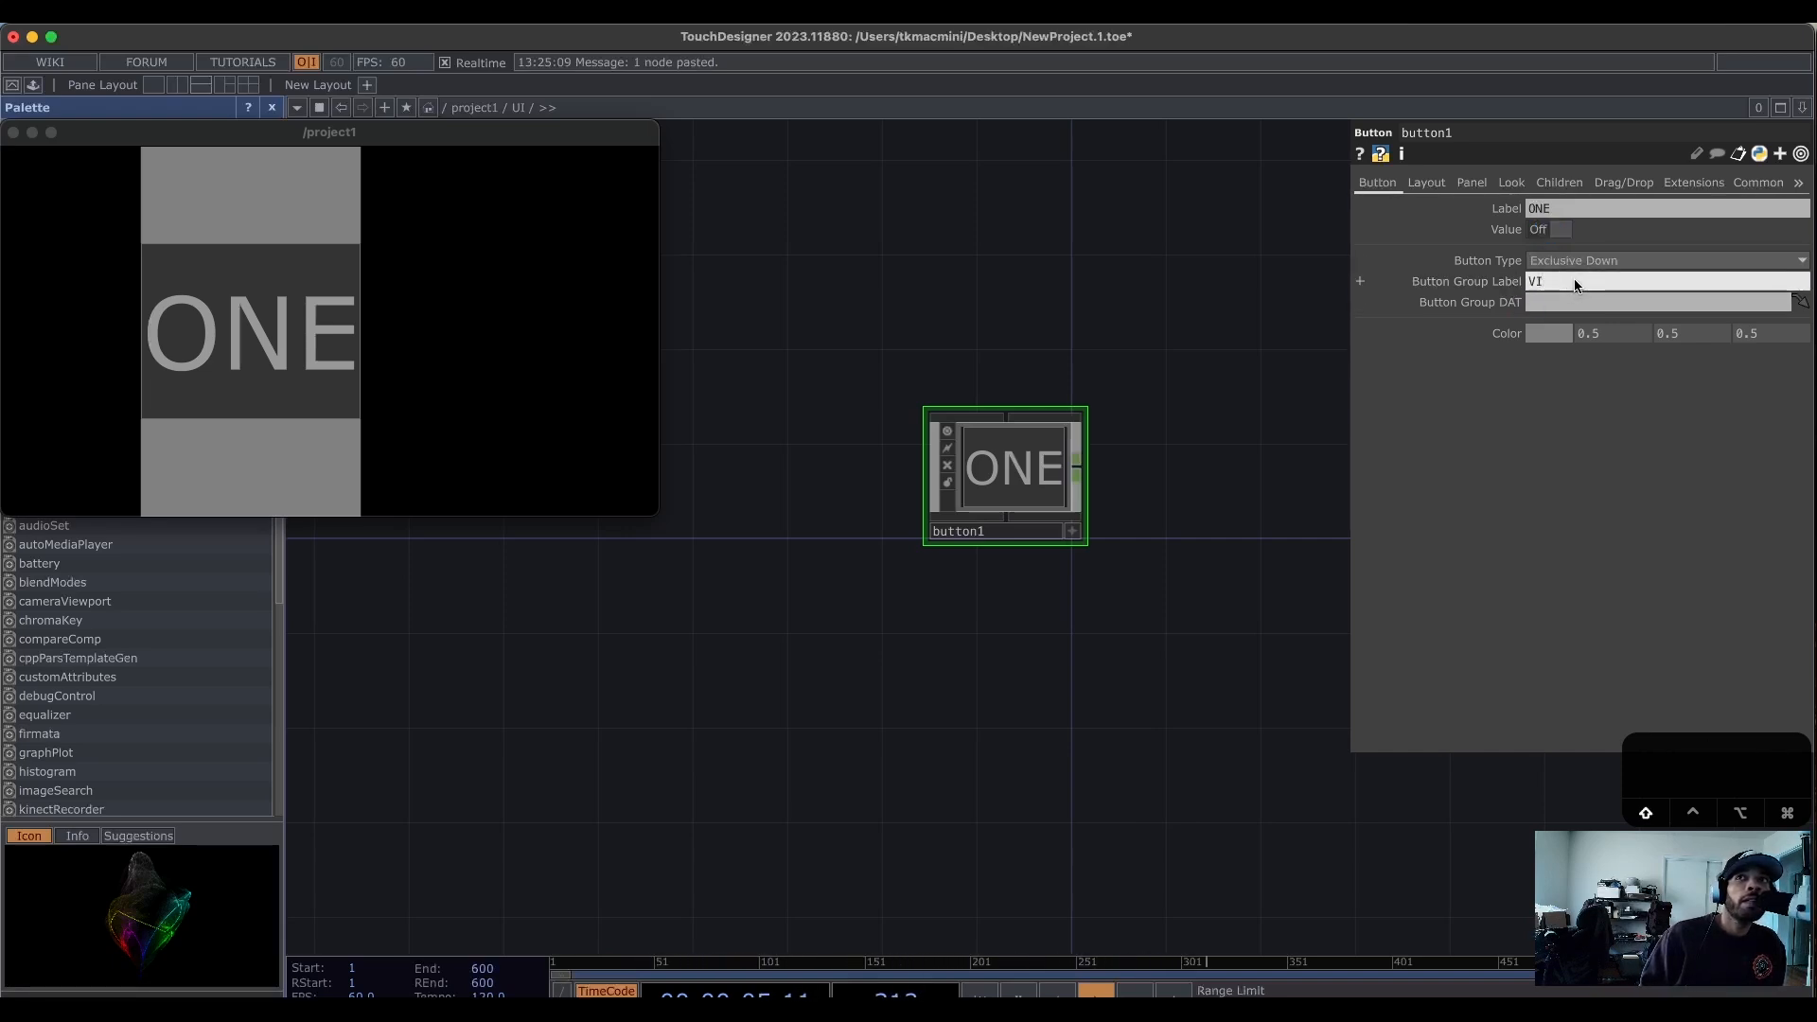
pyautogui.write('DEO')
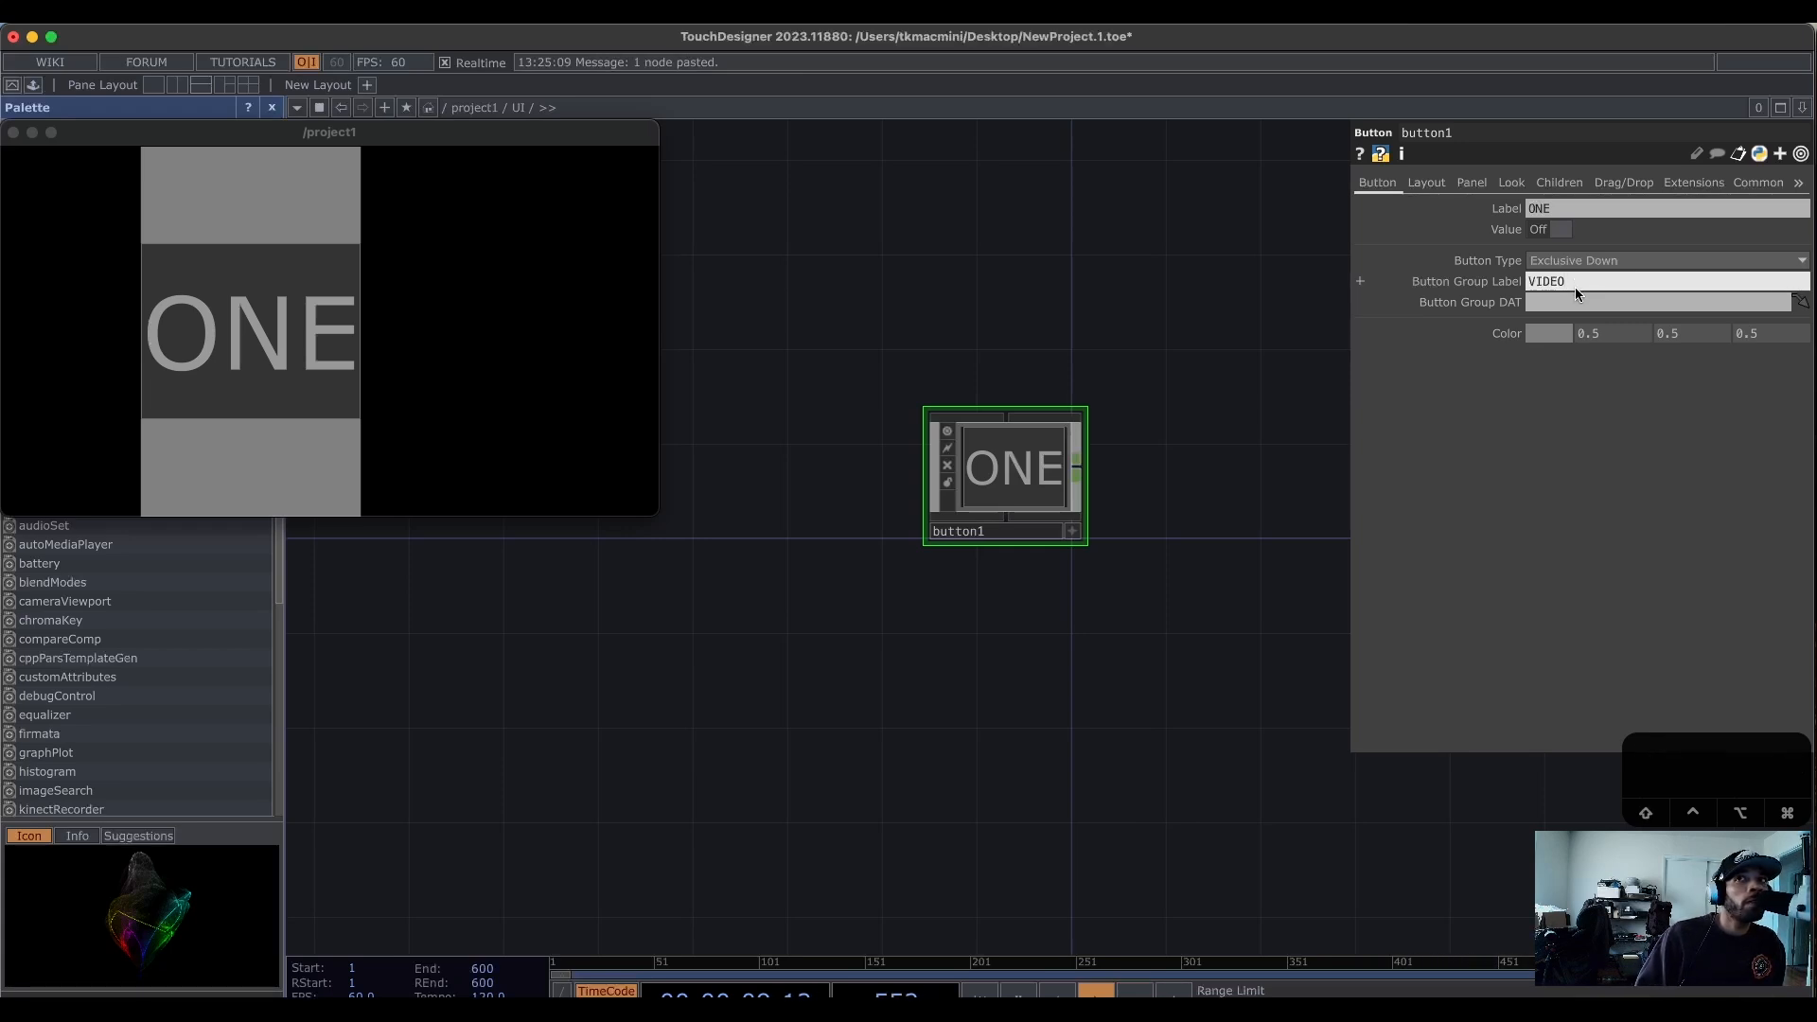
pyautogui.click(1249, 398)
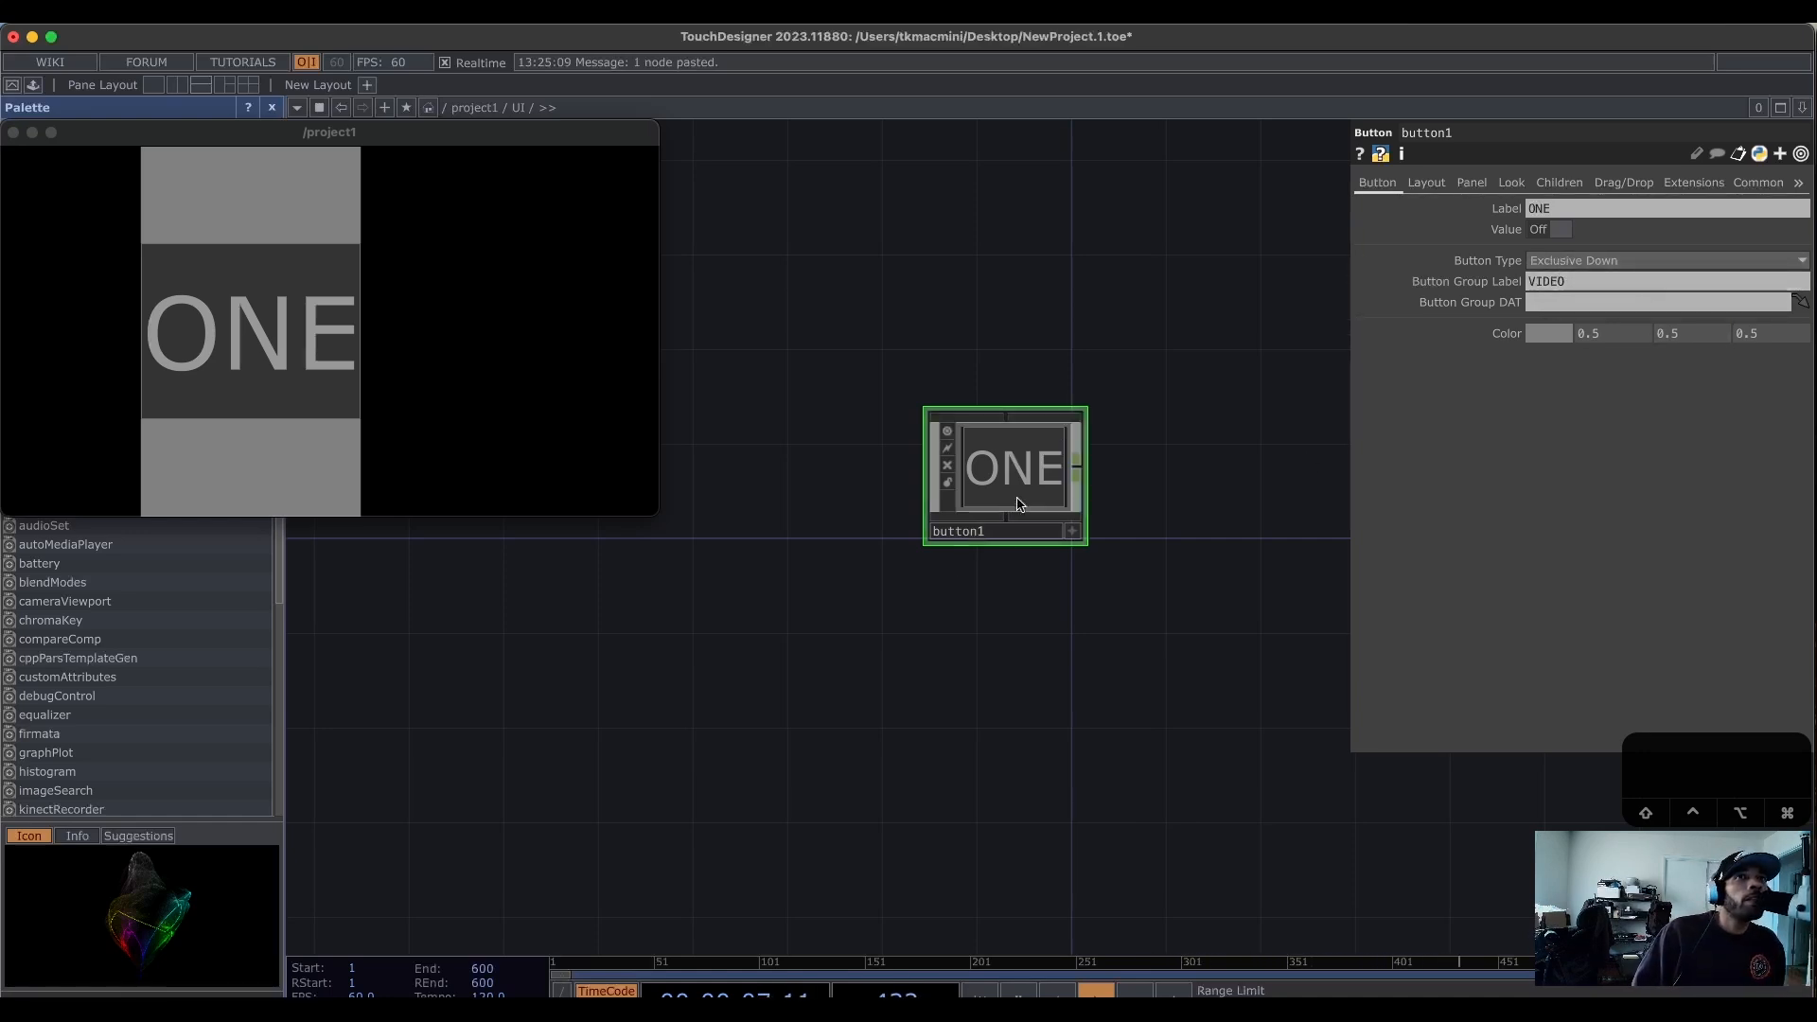
# Reposition the ONE button's node in the network and set its color to red with a saturation of 0.8.
pyautogui.moveTo(1034, 415); pyautogui.dragTo(903, 321)
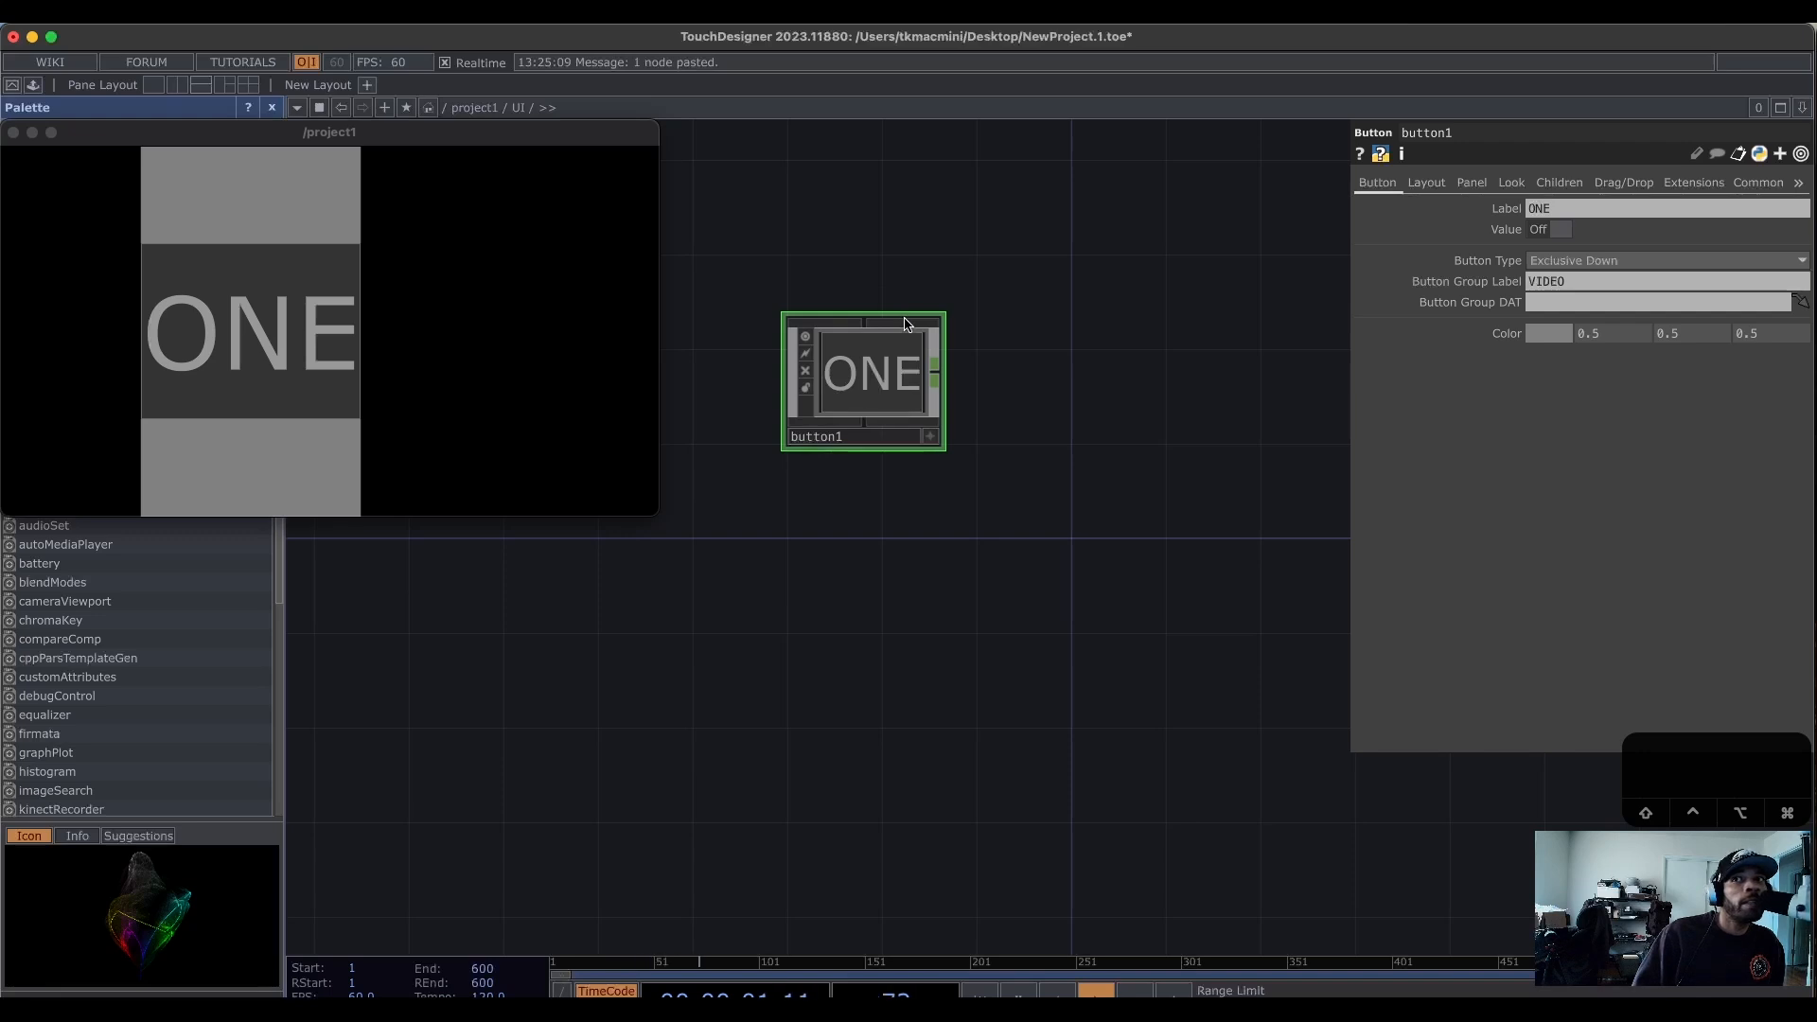
pyautogui.click(1559, 334)
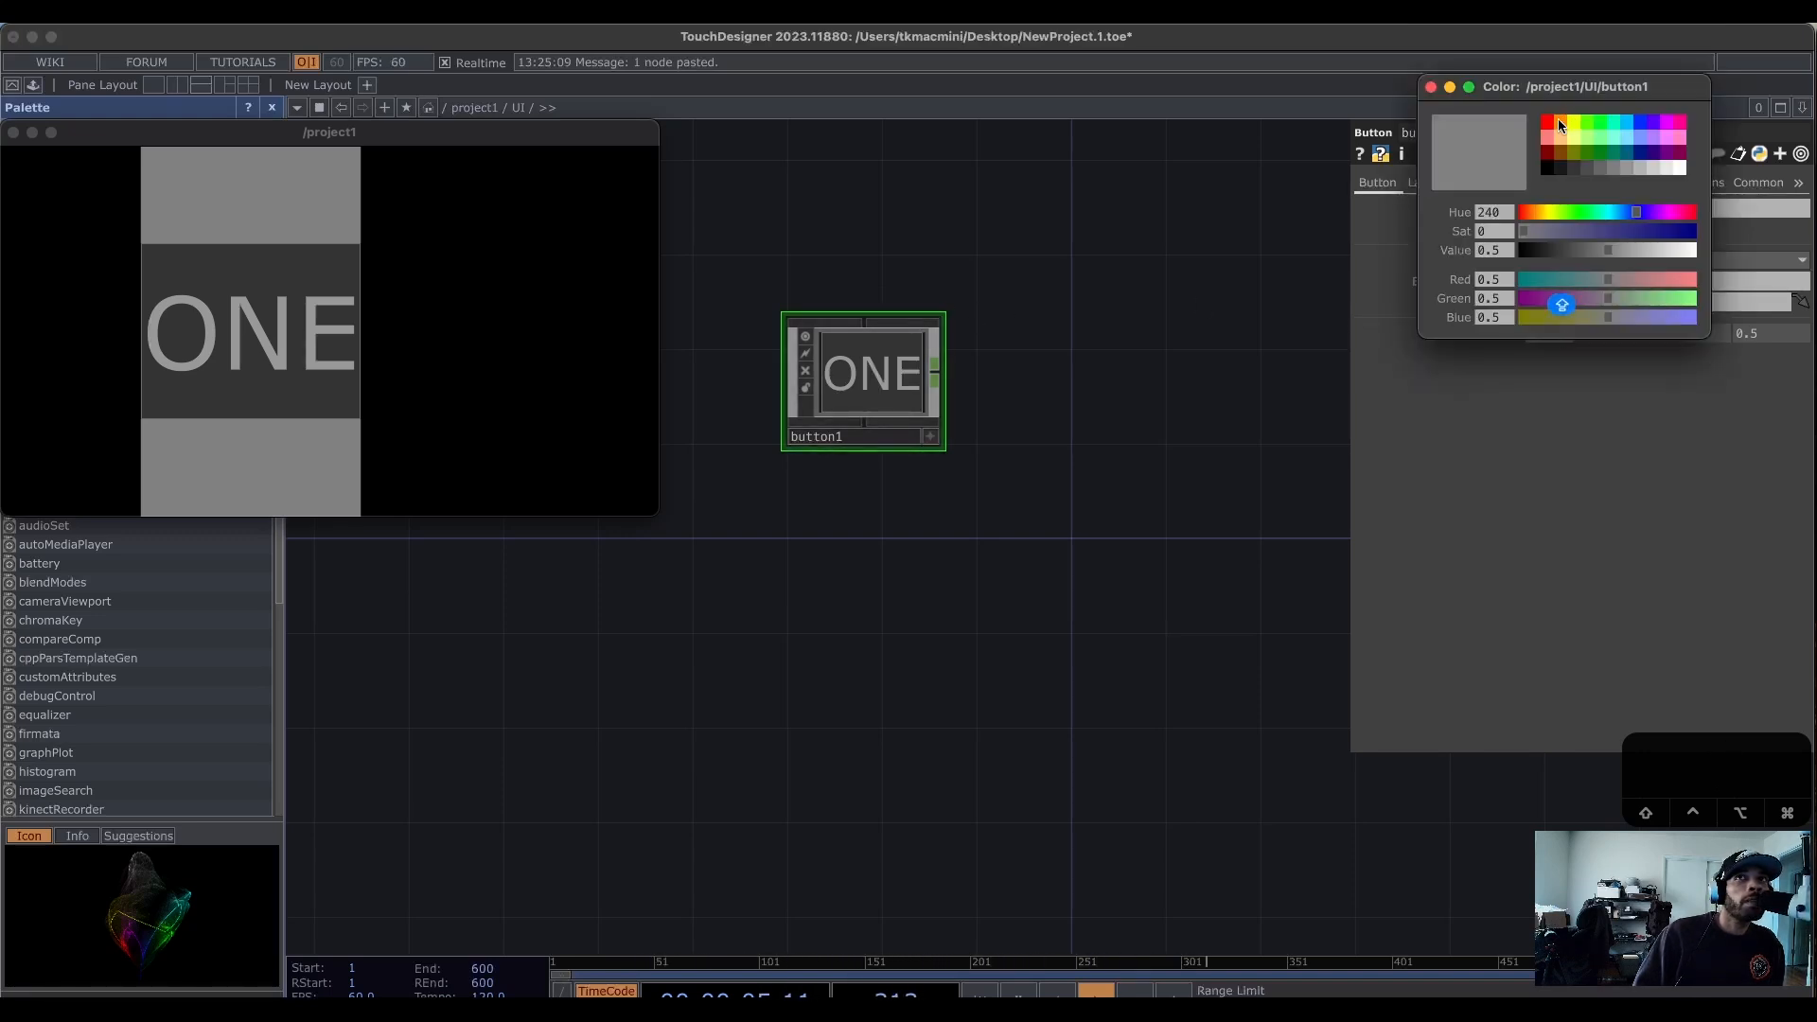
pyautogui.click(1548, 123)
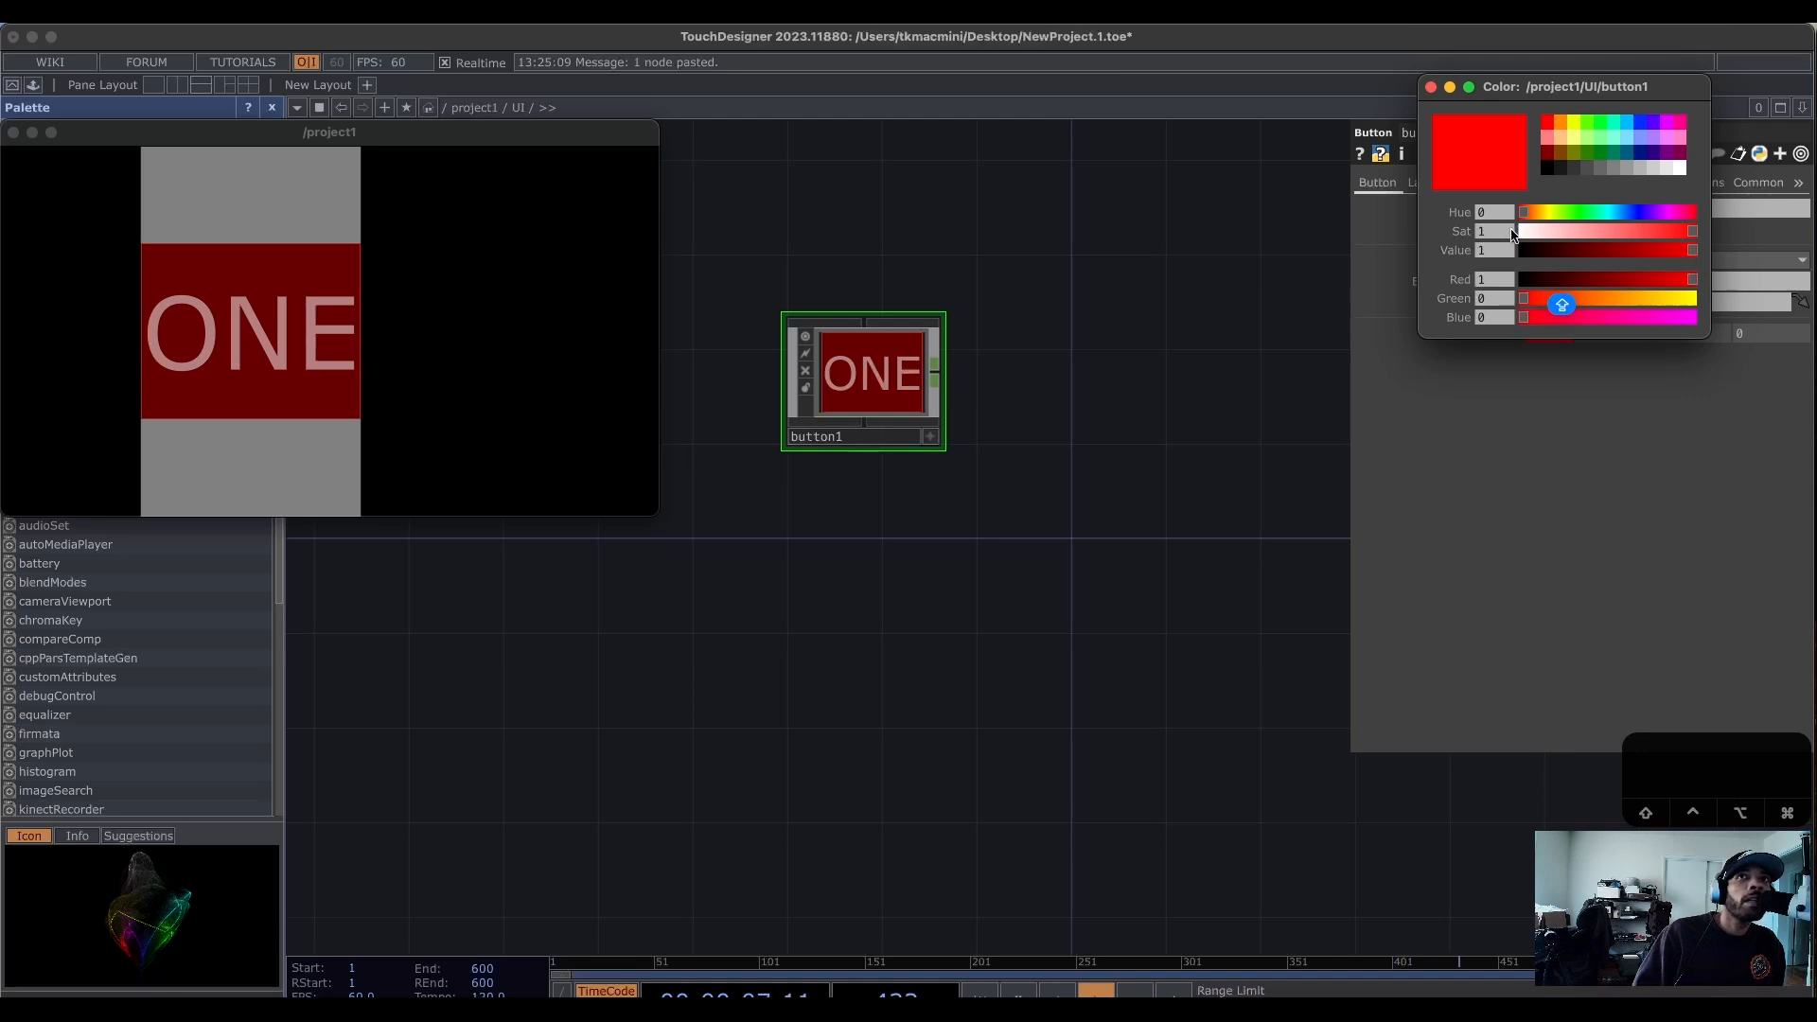
pyautogui.write('.8')
pyautogui.press('Return')
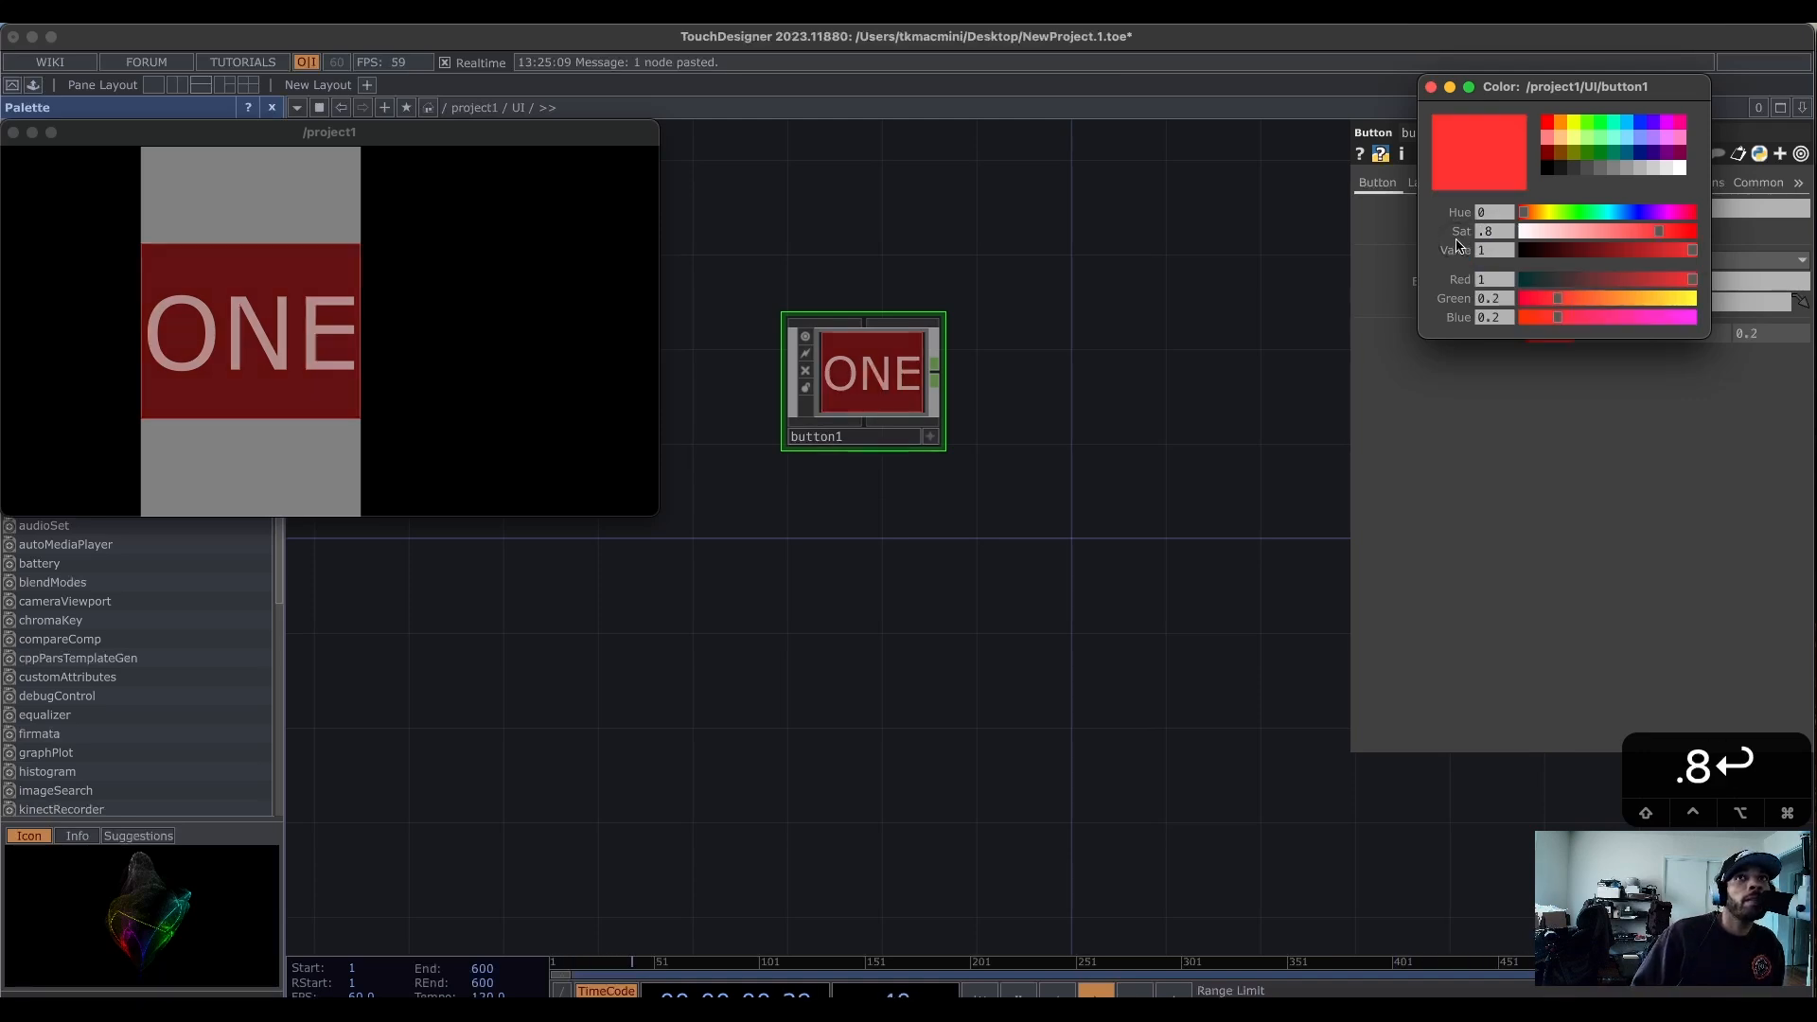
pyautogui.click(1313, 403)
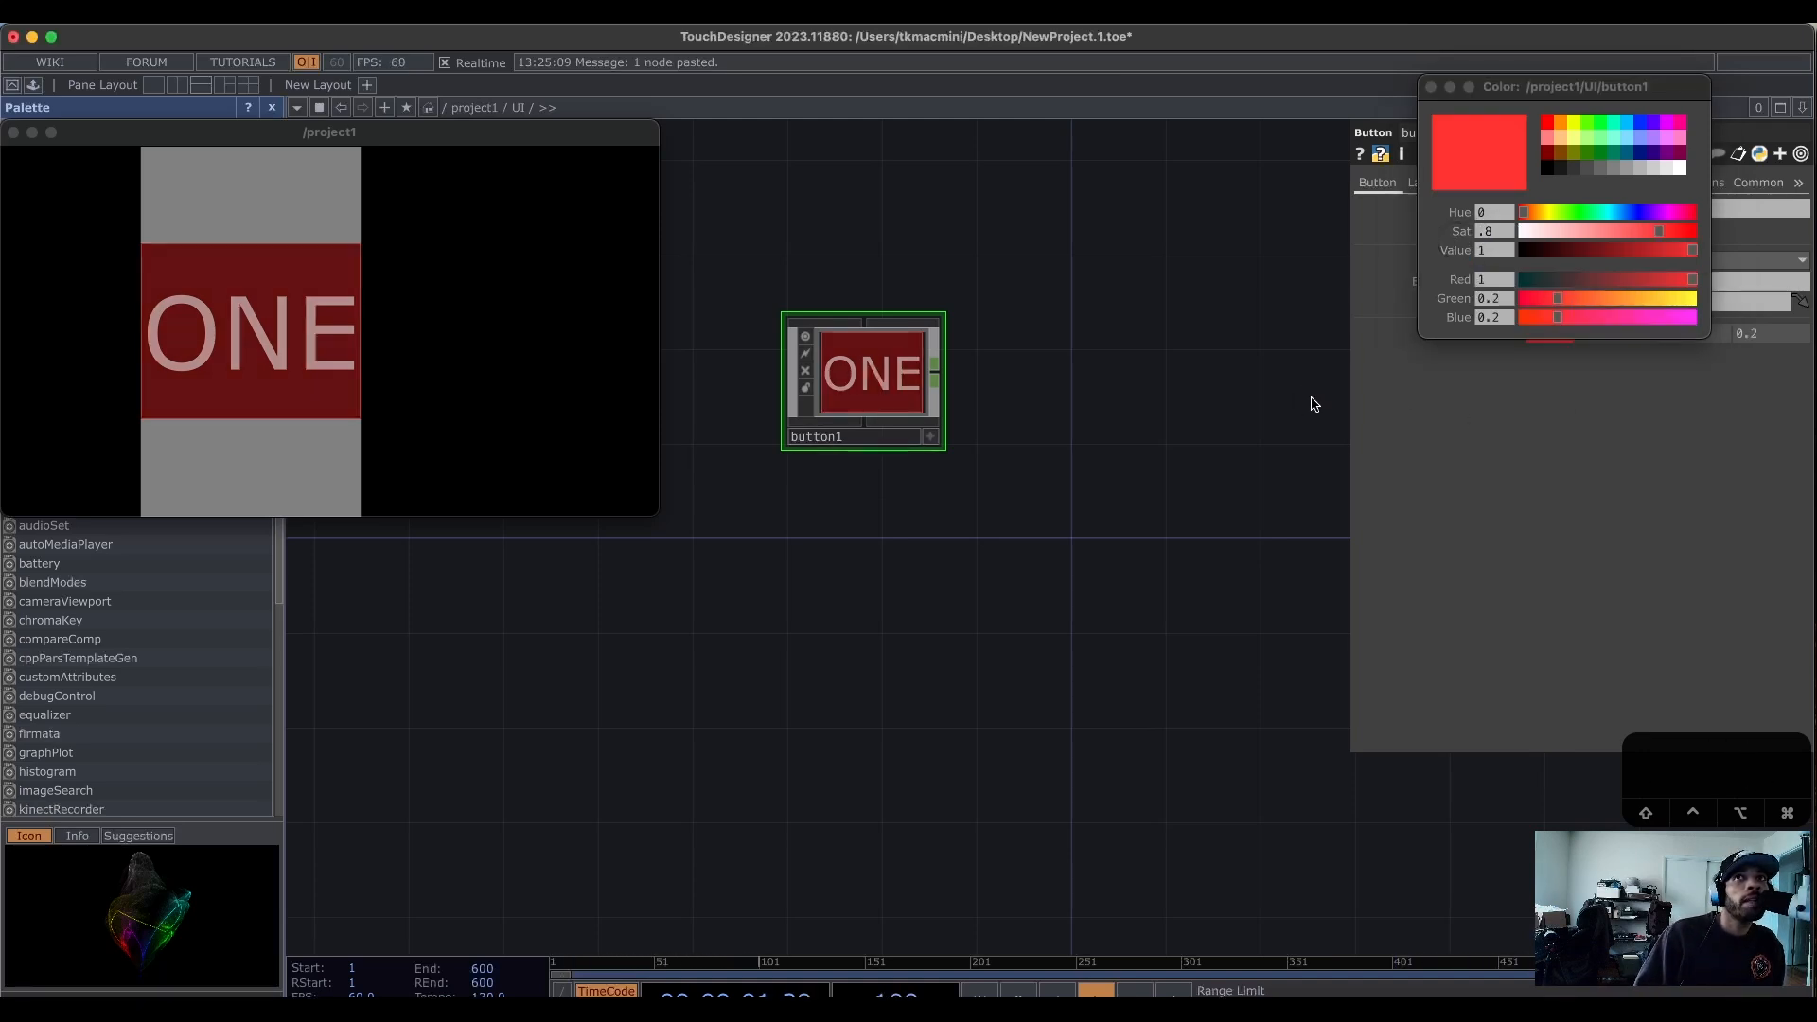
pyautogui.click(1431, 86)
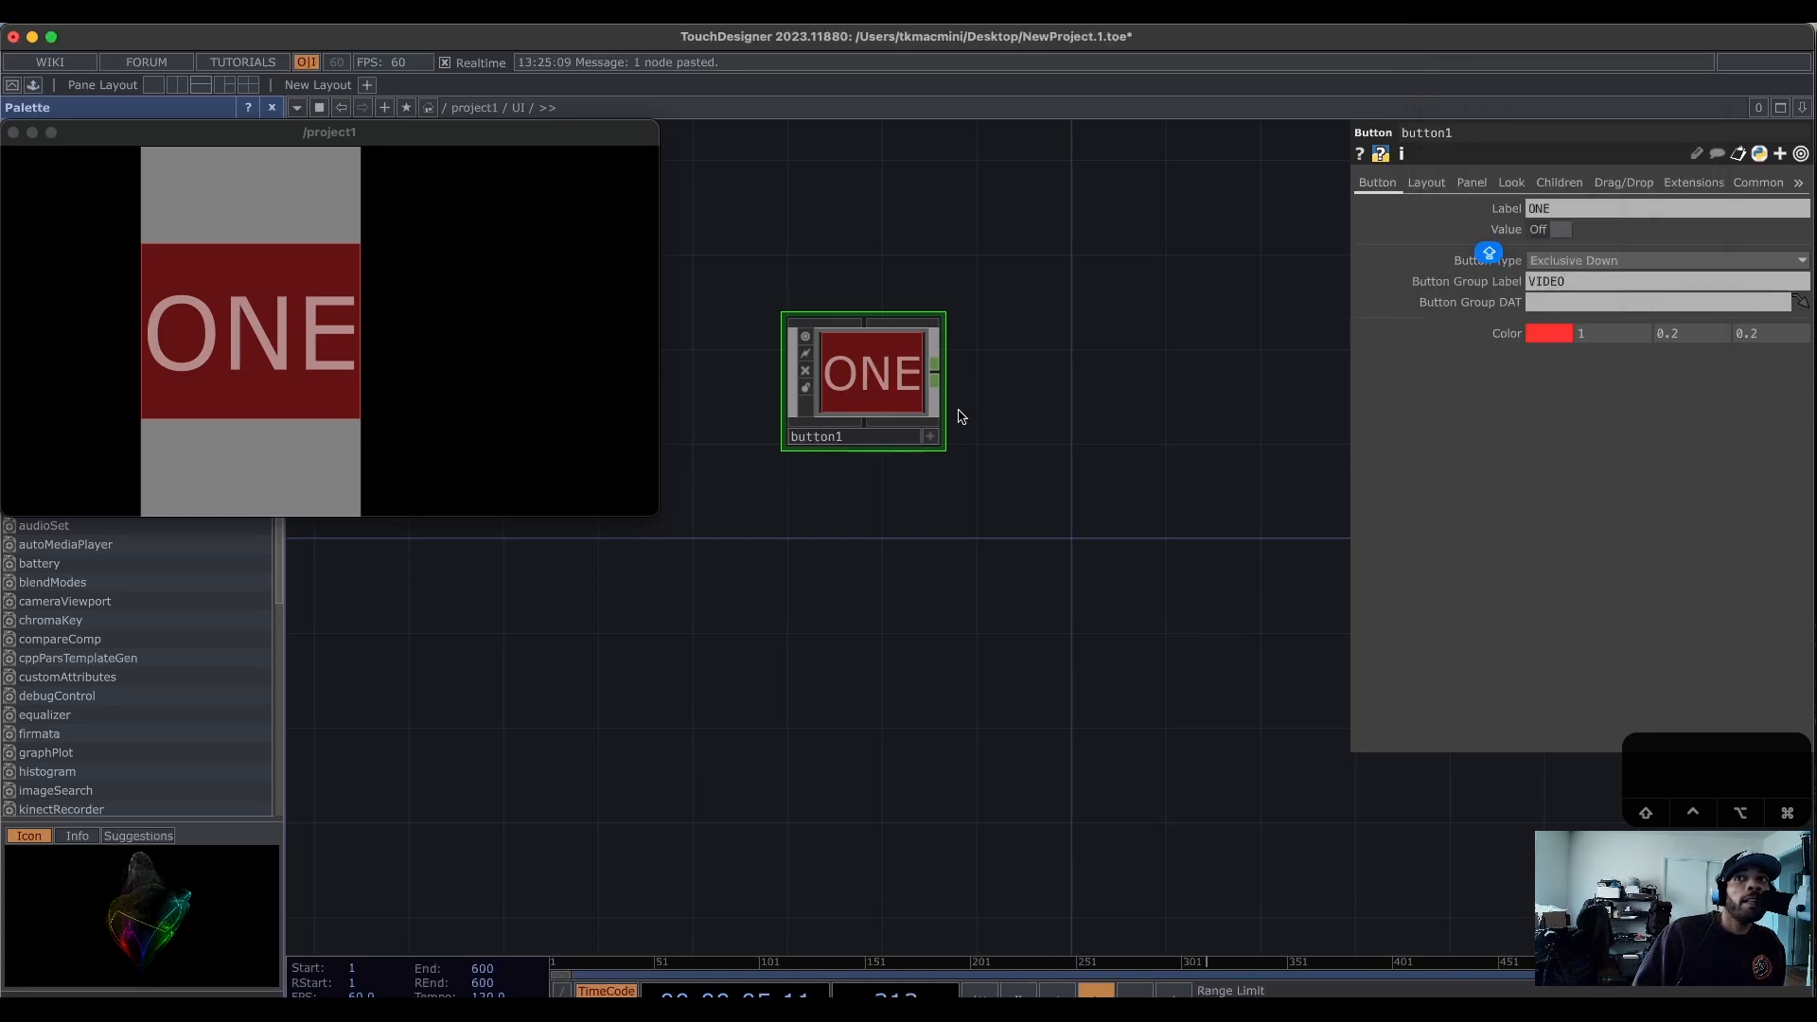
# Add a Null CHOP connected to the ONE button's output.
pyautogui.press('Tab')
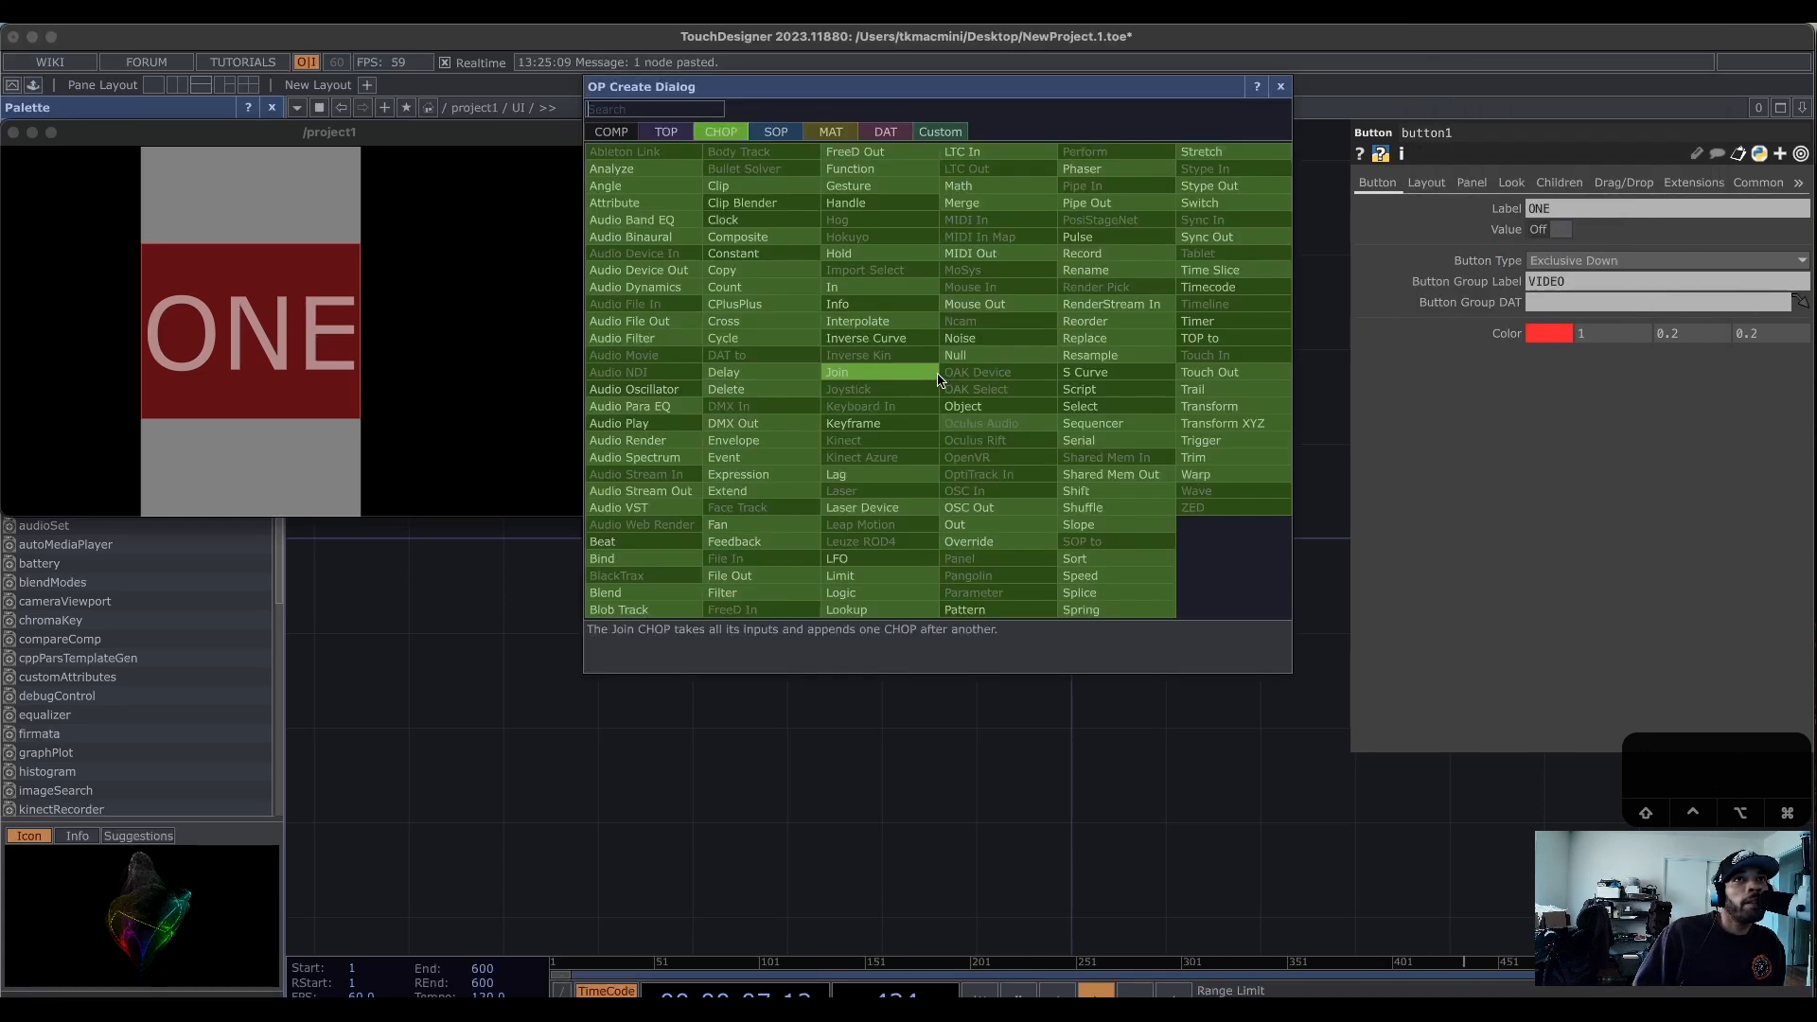
pyautogui.click(960, 355)
pyautogui.click(1153, 373)
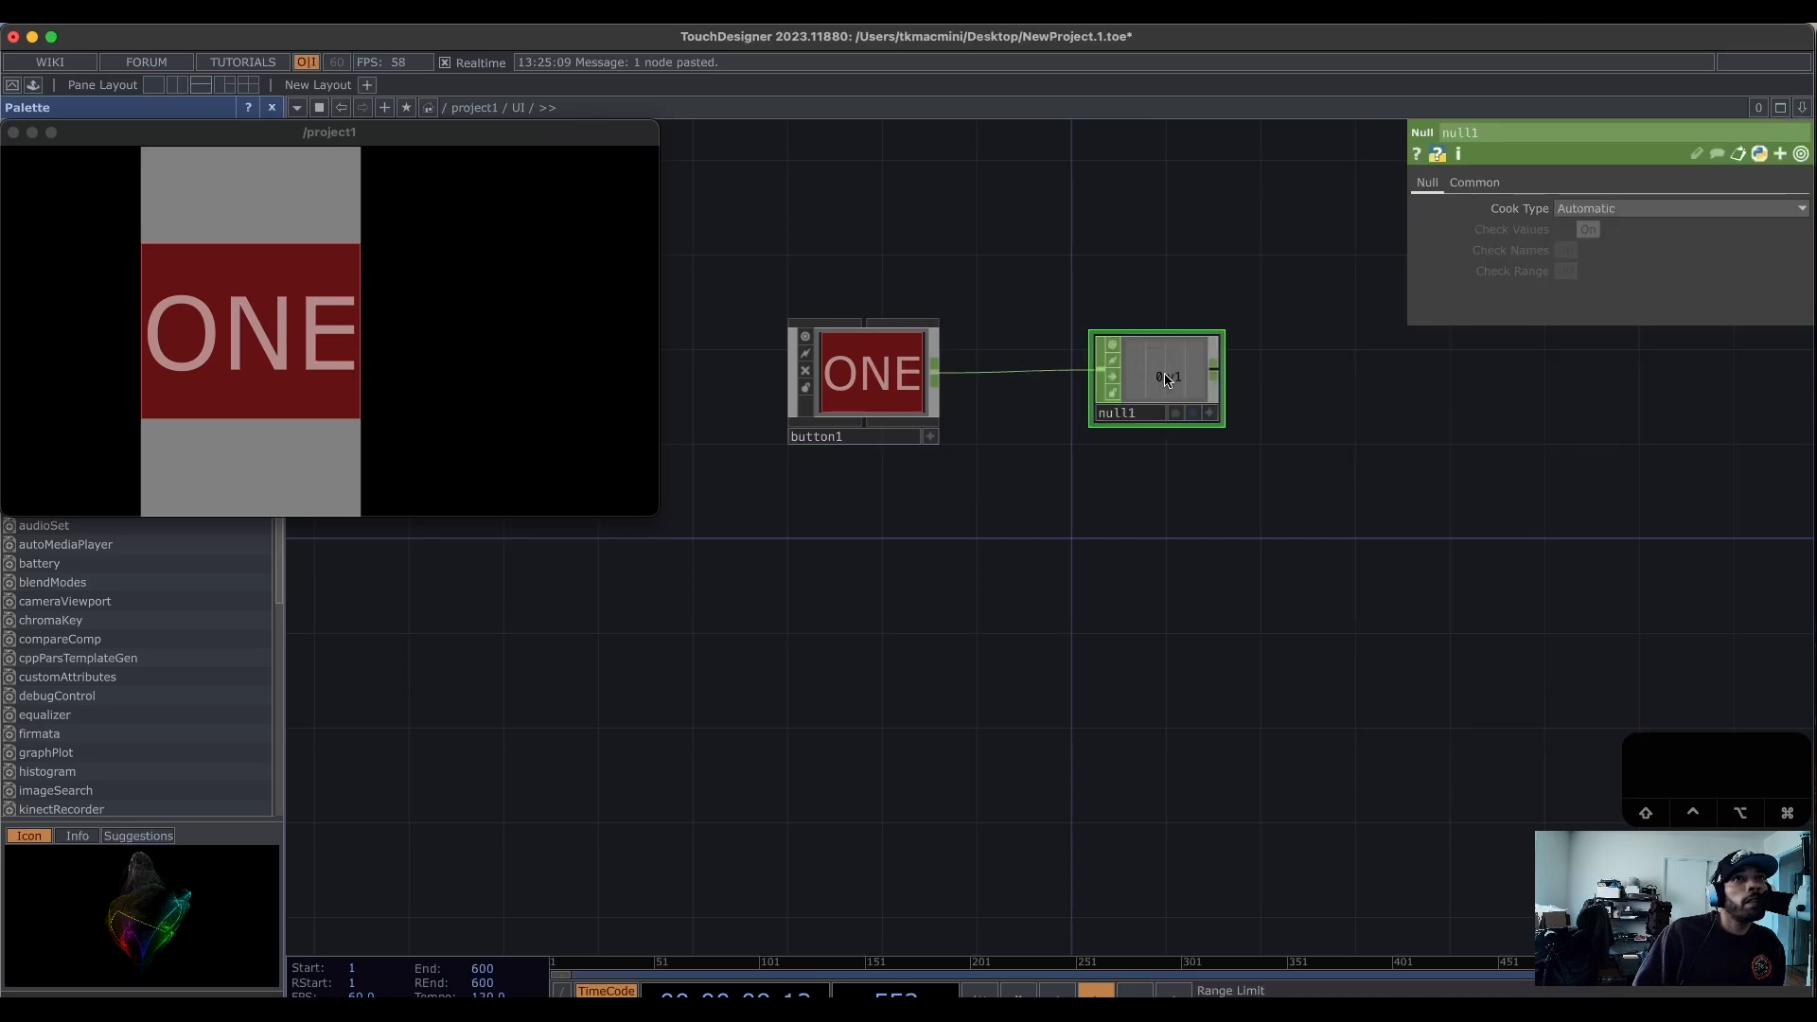
# Operate the ONE button repeatedly in the preview window to check its output value in the Null CHOP.
pyautogui.click(304, 344)
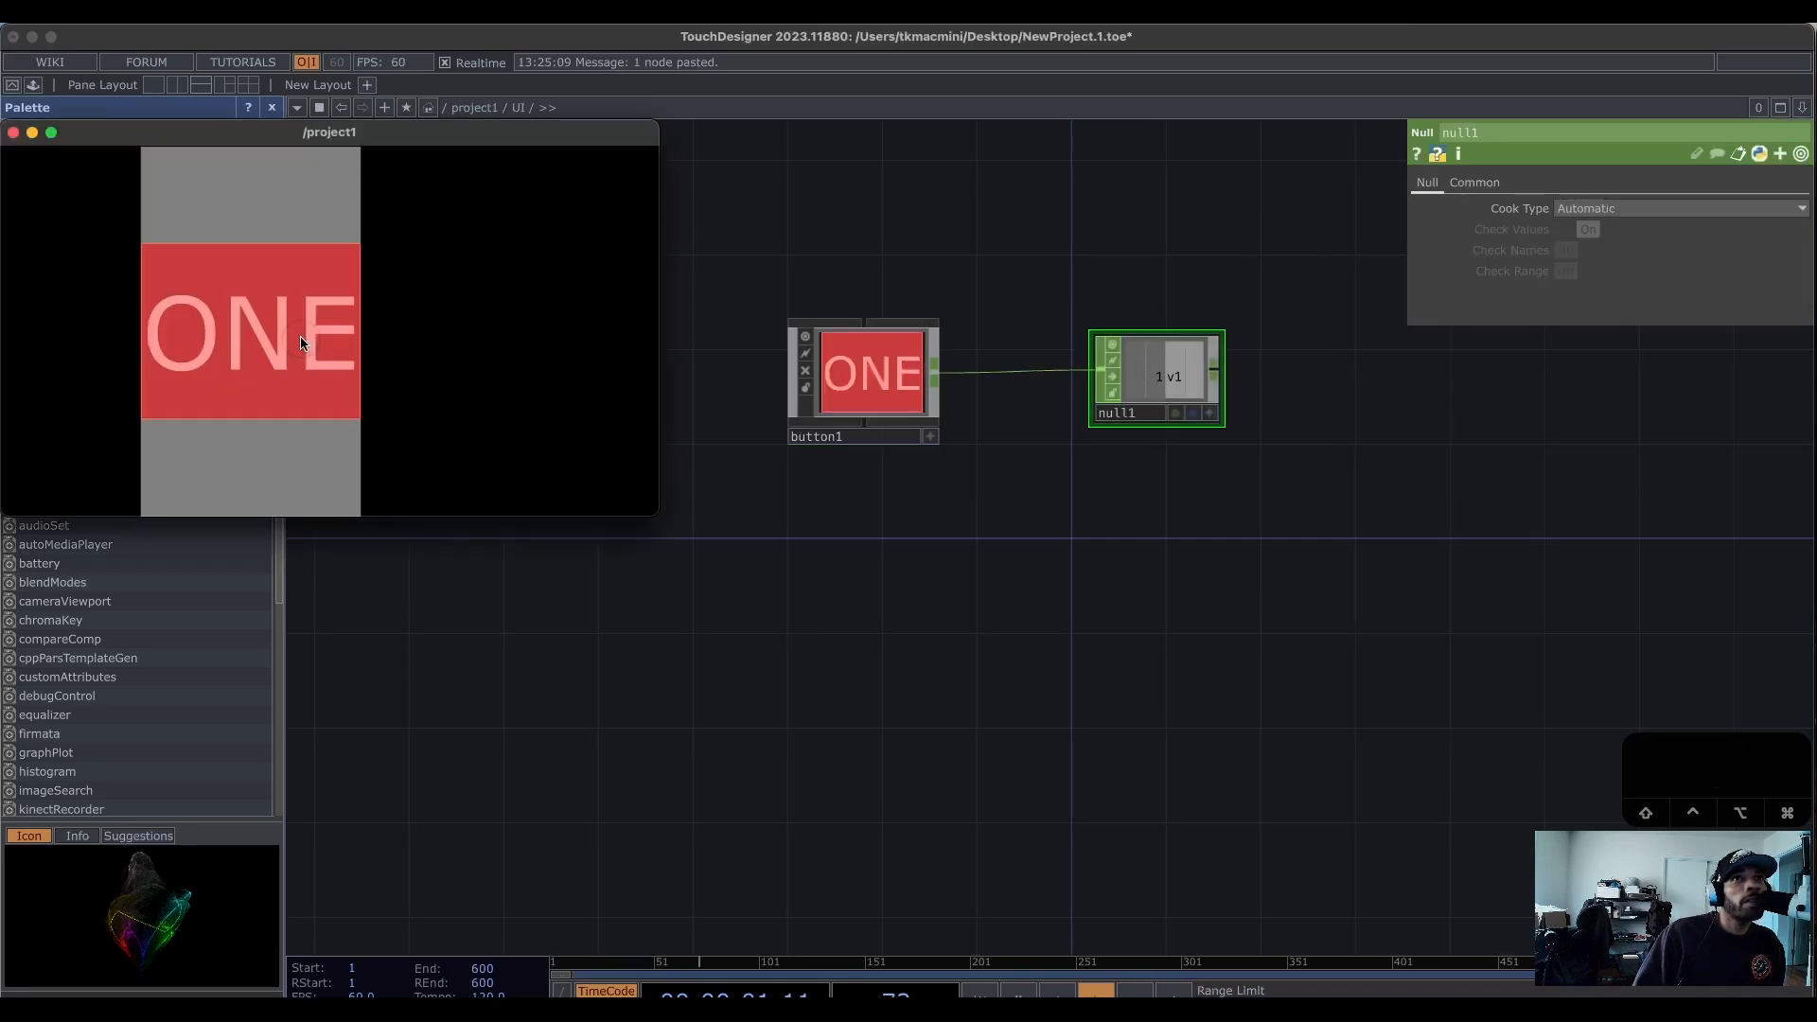
pyautogui.click(304, 343)
pyautogui.click(305, 344)
pyautogui.click(304, 343)
pyautogui.scroll(5, 1190, 396)
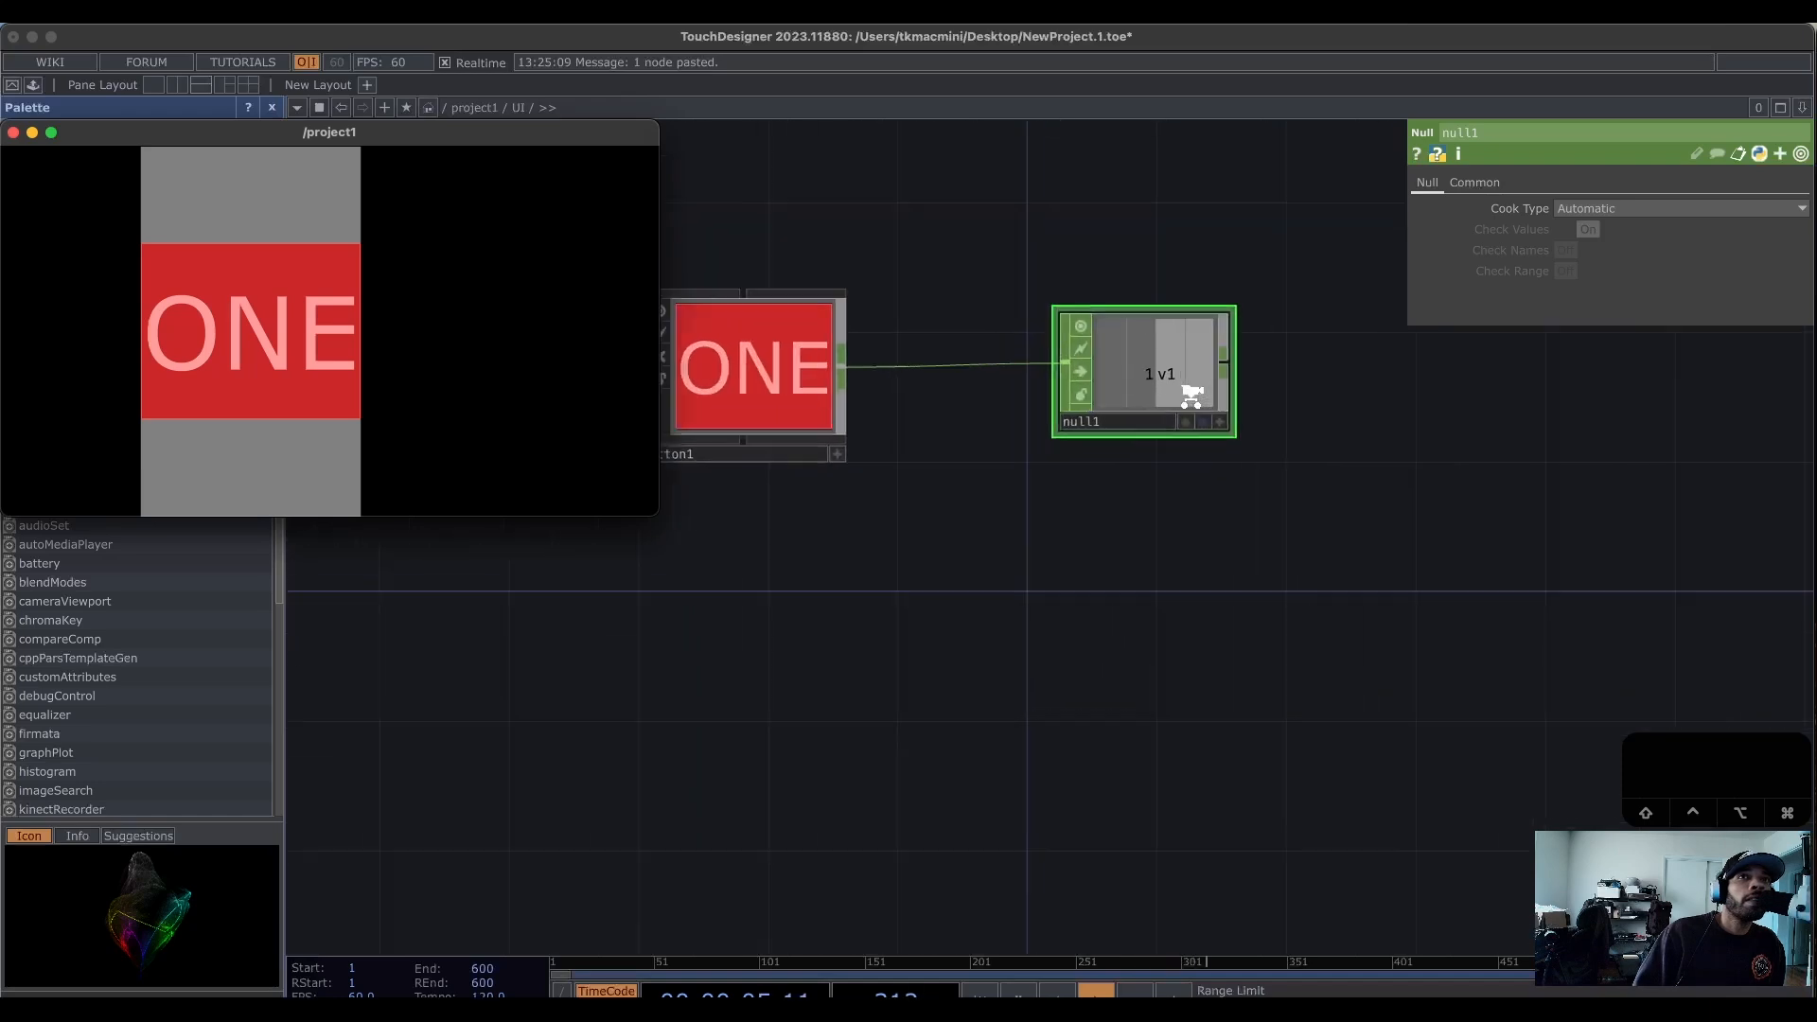
pyautogui.click(263, 344)
pyautogui.click(262, 343)
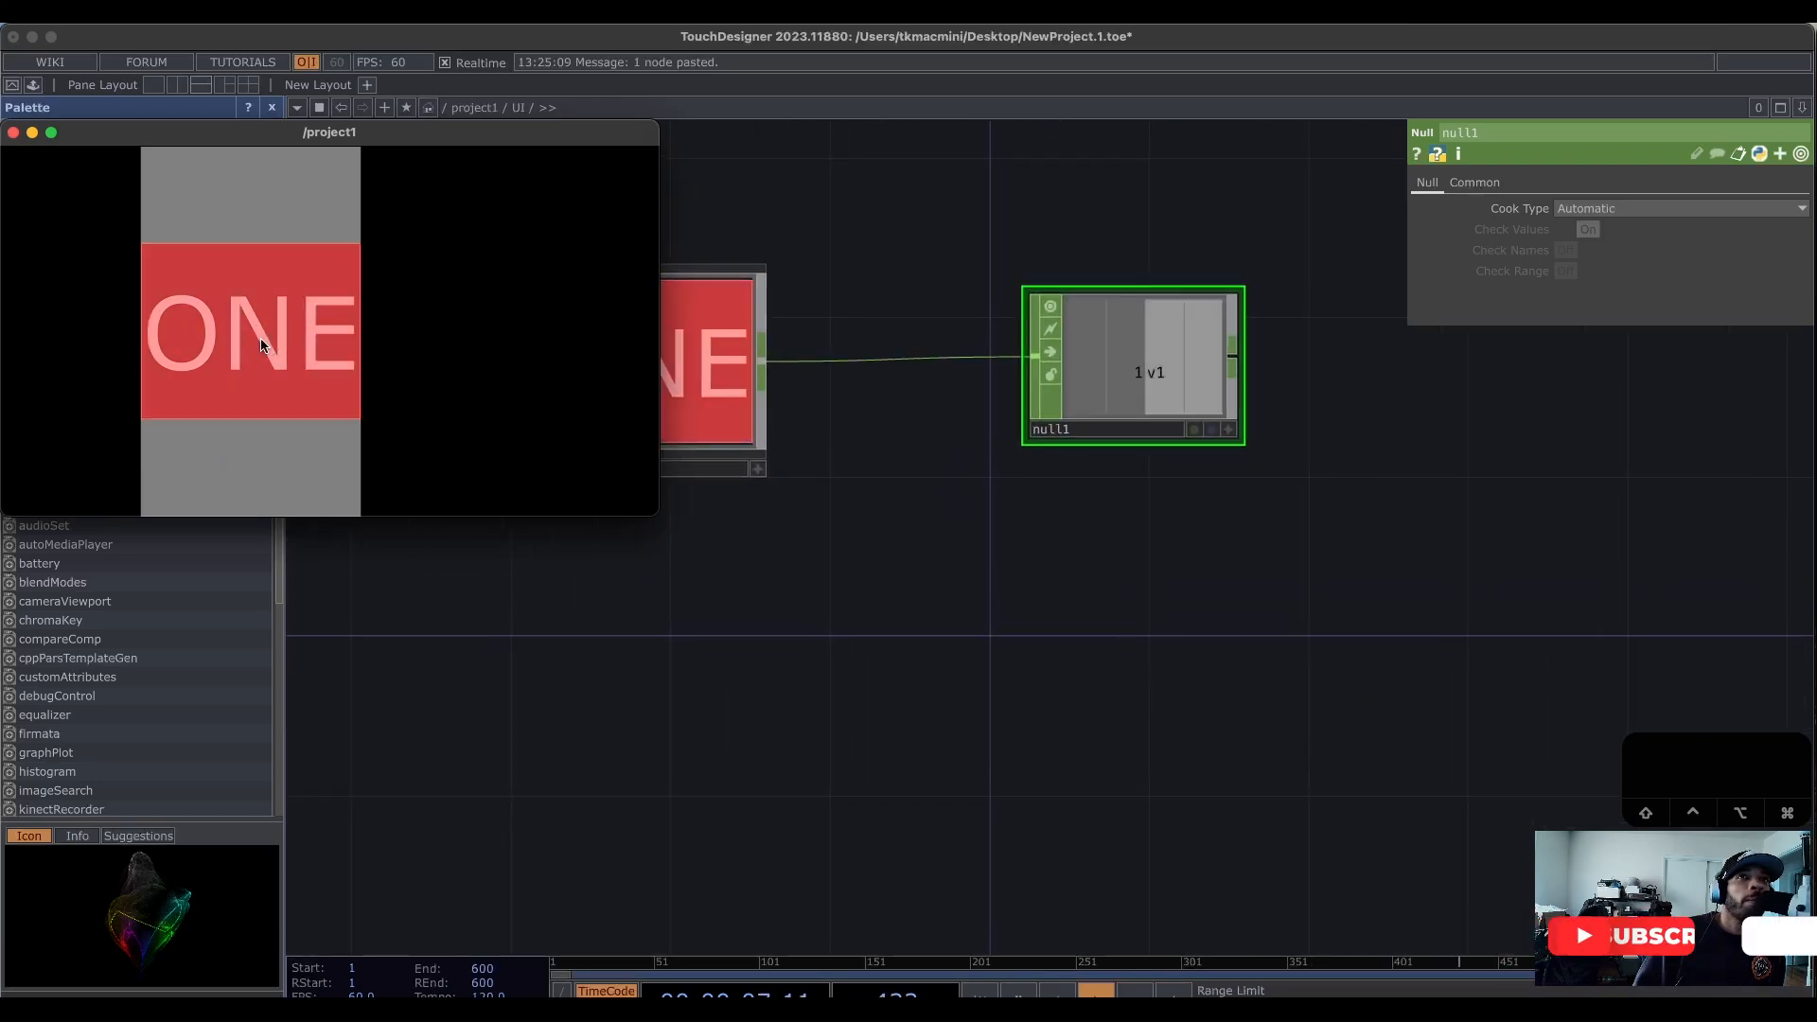
pyautogui.click(263, 344)
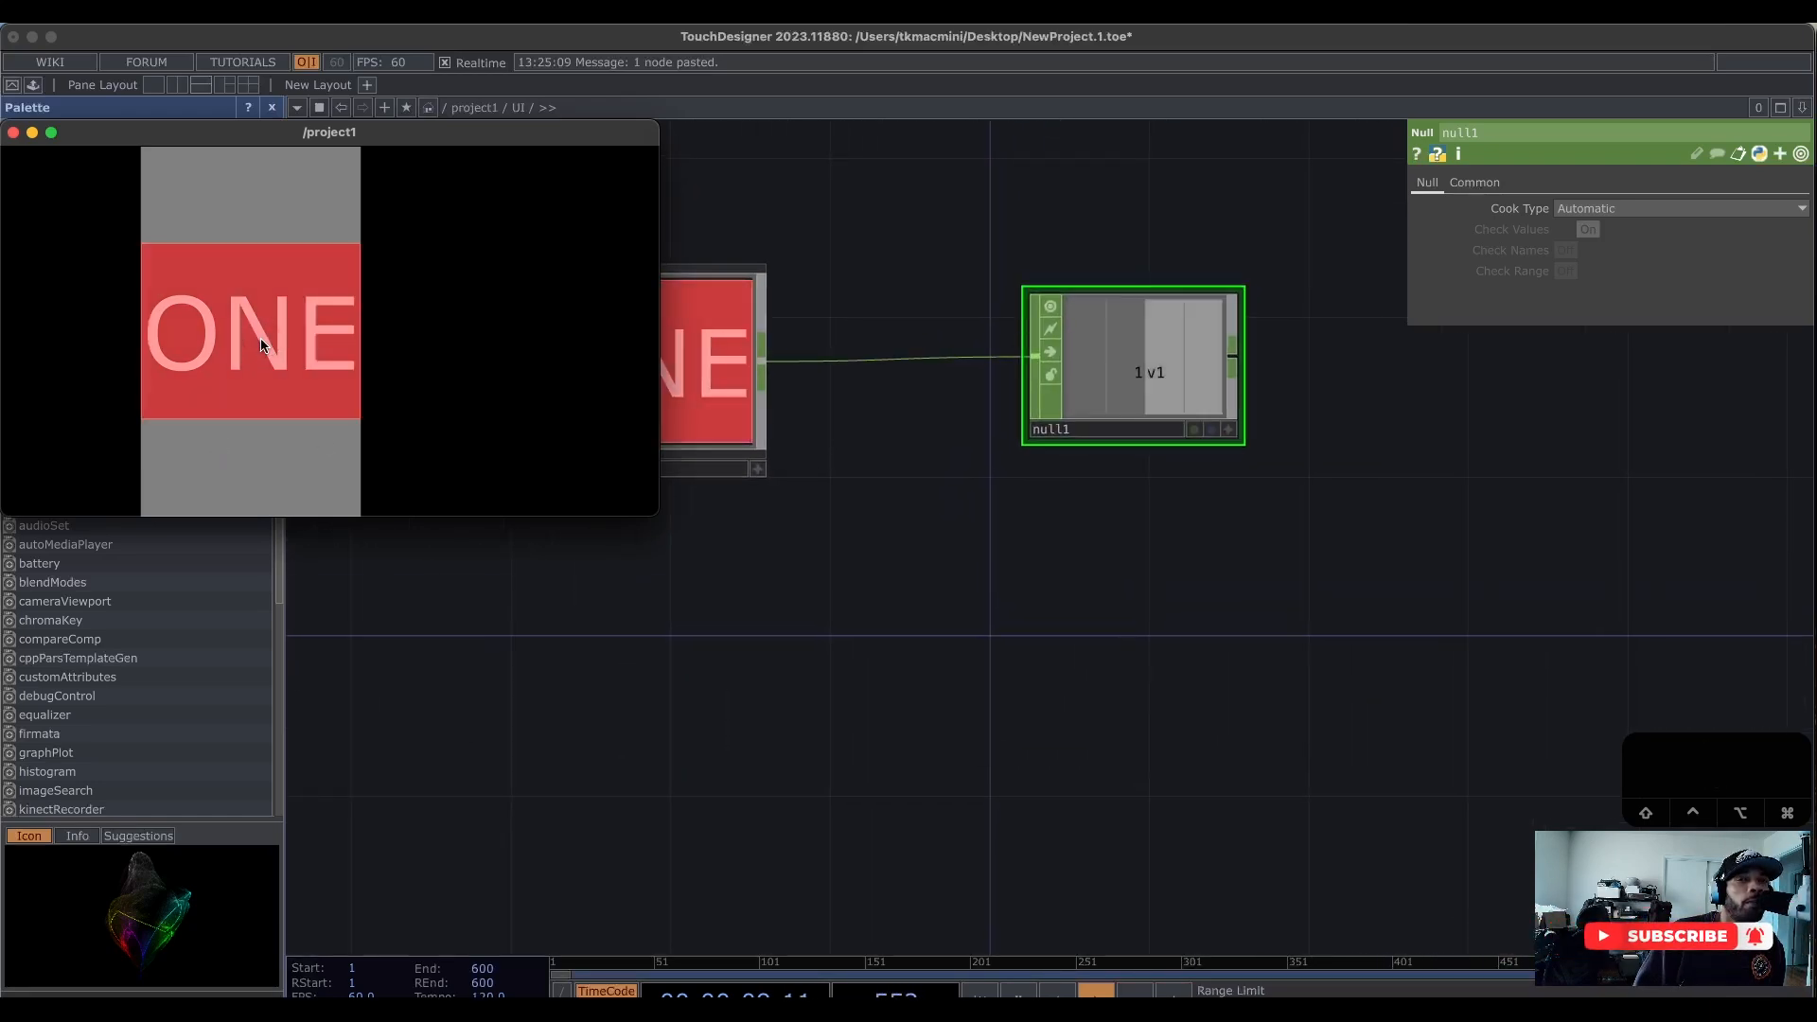
pyautogui.click(263, 345)
pyautogui.click(263, 345)
pyautogui.click(263, 345)
pyautogui.click(263, 345)
pyautogui.click(262, 344)
pyautogui.click(261, 344)
# Copy the ONE button together with its Null CHOP and paste three duplicates of the pair into the UI network.
pyautogui.moveTo(1238, 756); pyautogui.dragTo(1488, 779)
pyautogui.moveTo(1371, 687); pyautogui.dragTo(1314, 662, button='middle')
pyautogui.scroll(-3, 1312, 662)
pyautogui.moveTo(1564, 584); pyautogui.dragTo(1344, 541)
pyautogui.moveTo(718, 437); pyautogui.dragTo(719, 445)
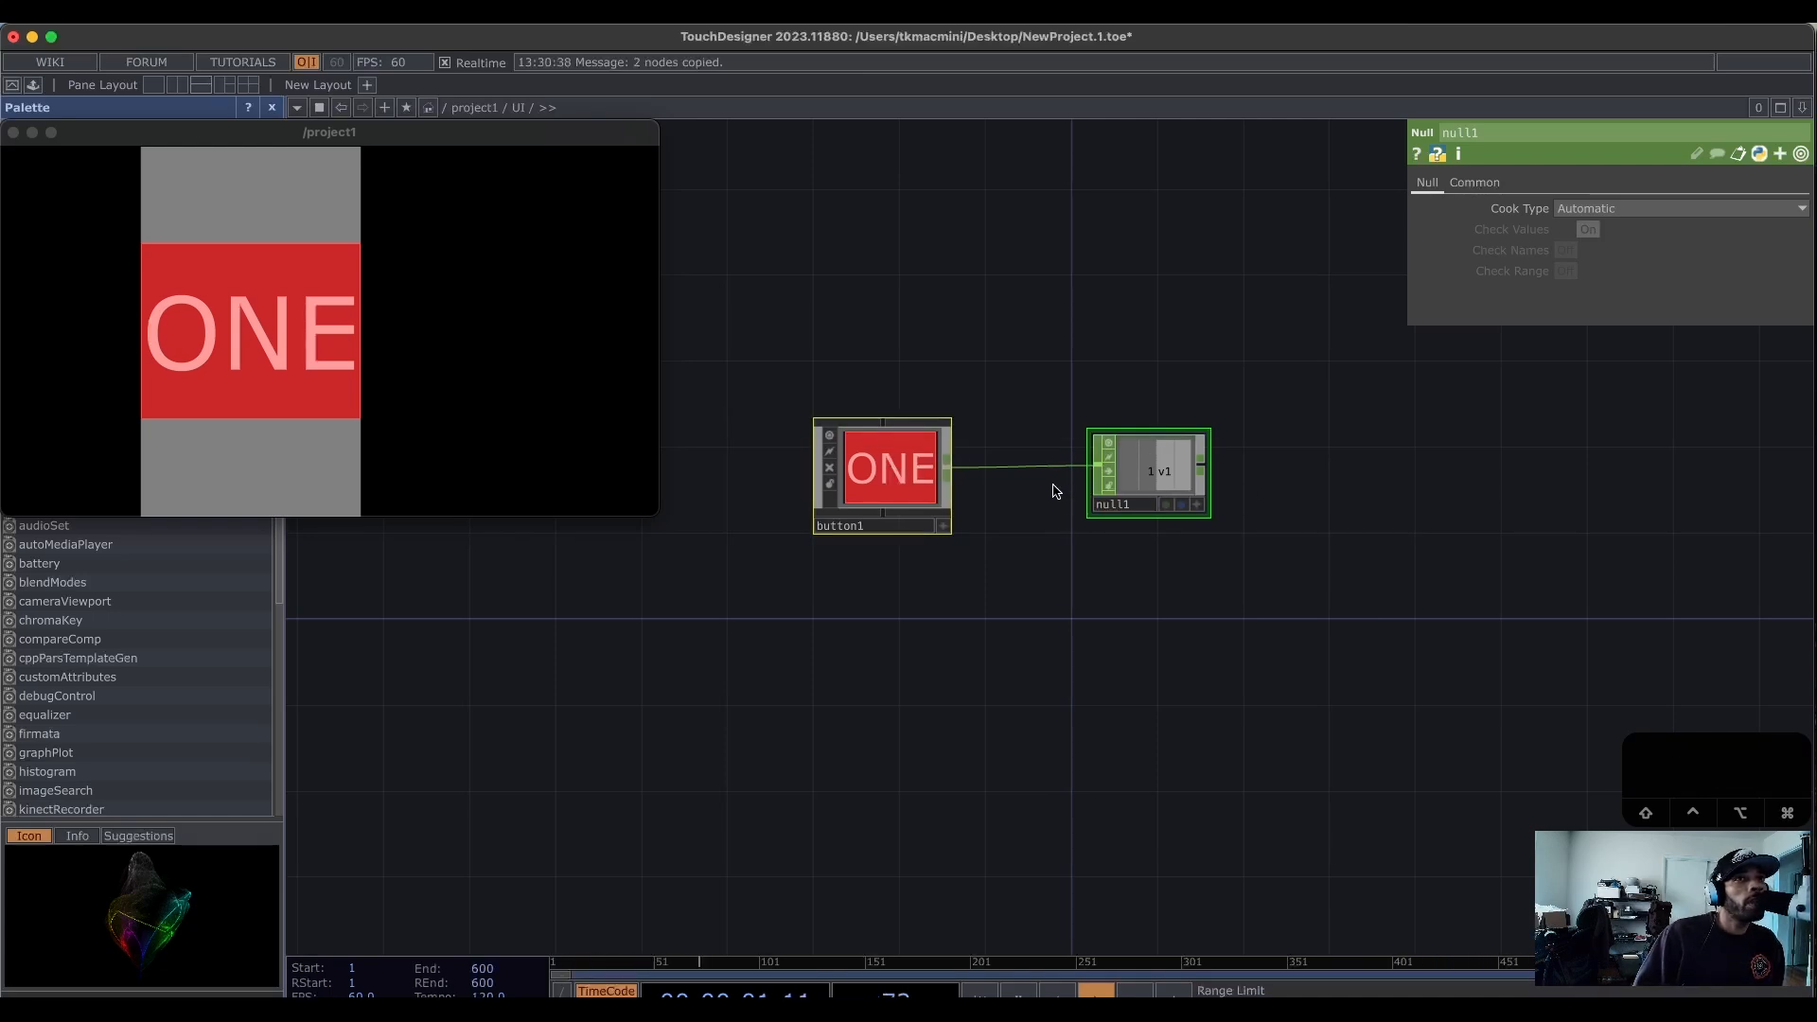
pyautogui.press('super+v')
pyautogui.press('super+v')
pyautogui.press('super+v')
pyautogui.moveTo(1371, 701); pyautogui.dragTo(1390, 527)
# Activate the four buttons one after another in the preview window to check their exclusive switching in the Null CHOPs.
pyautogui.click(266, 209)
pyautogui.click(266, 209)
pyautogui.click(254, 274)
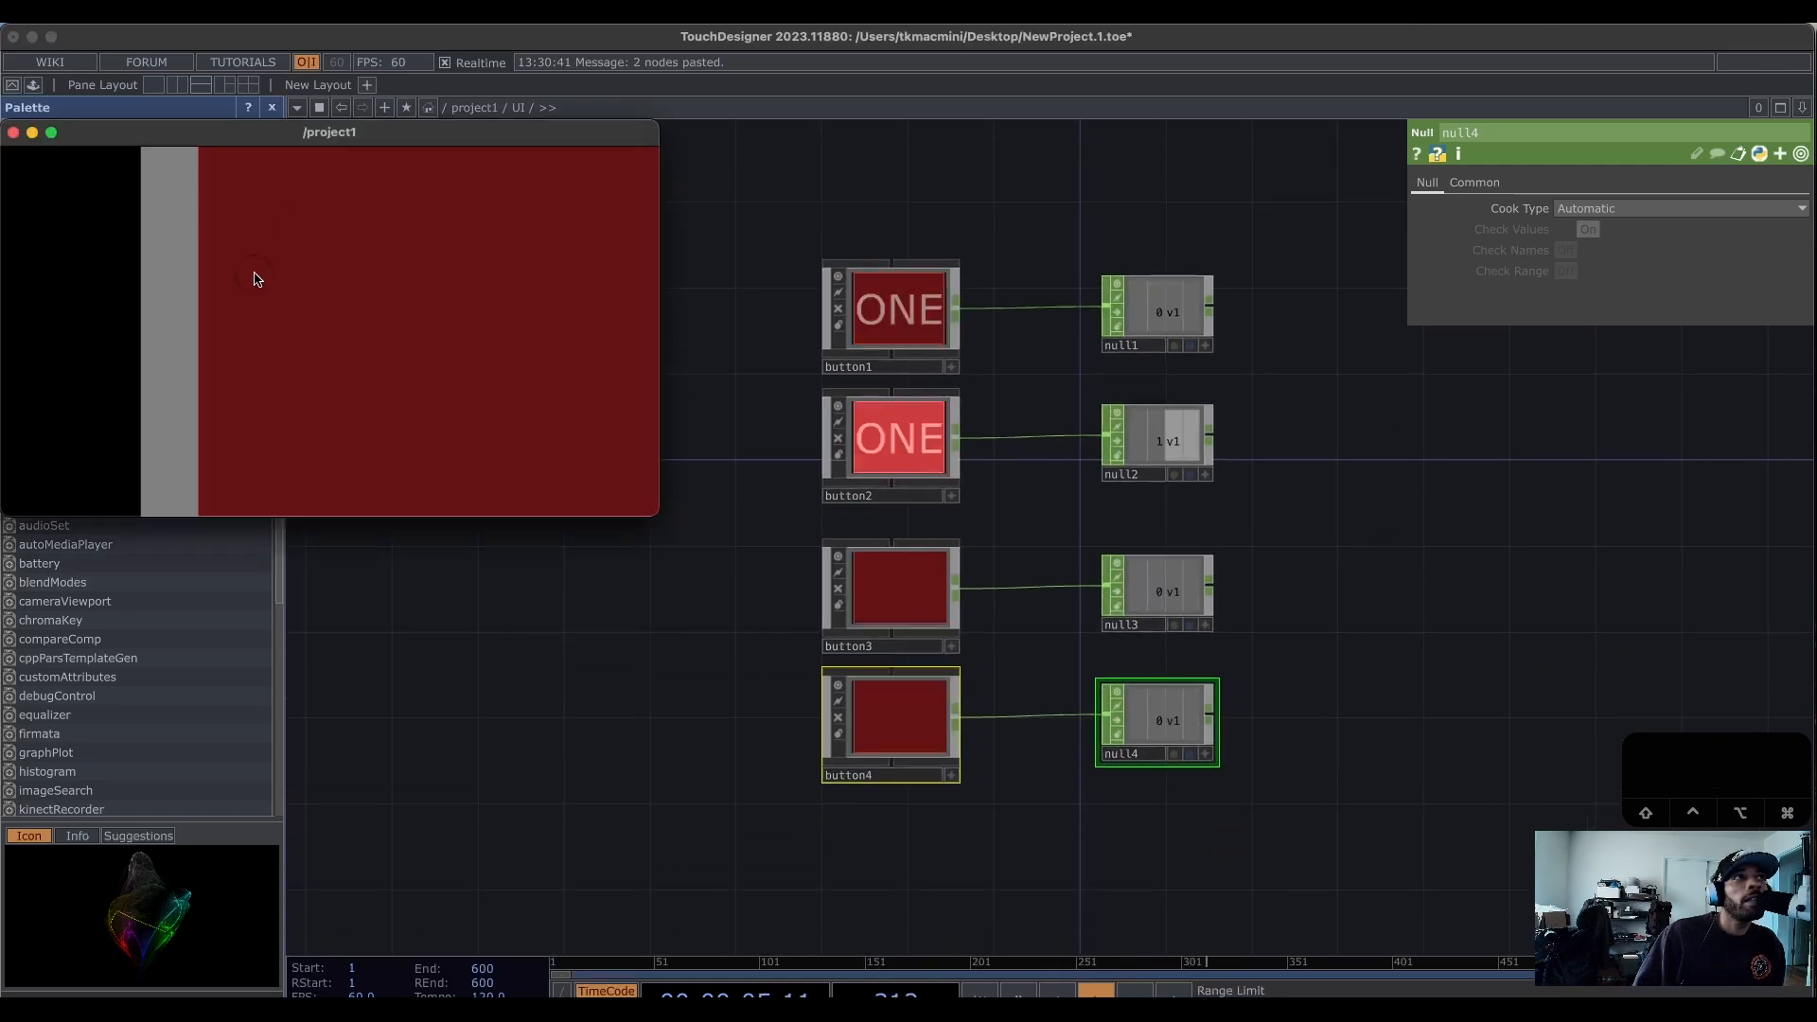
pyautogui.click(254, 441)
pyautogui.click(261, 390)
pyautogui.click(255, 299)
pyautogui.click(254, 194)
pyautogui.click(255, 289)
pyautogui.click(258, 384)
pyautogui.click(258, 469)
pyautogui.click(263, 407)
pyautogui.click(260, 289)
pyautogui.click(257, 194)
pyautogui.click(269, 278)
pyautogui.click(254, 378)
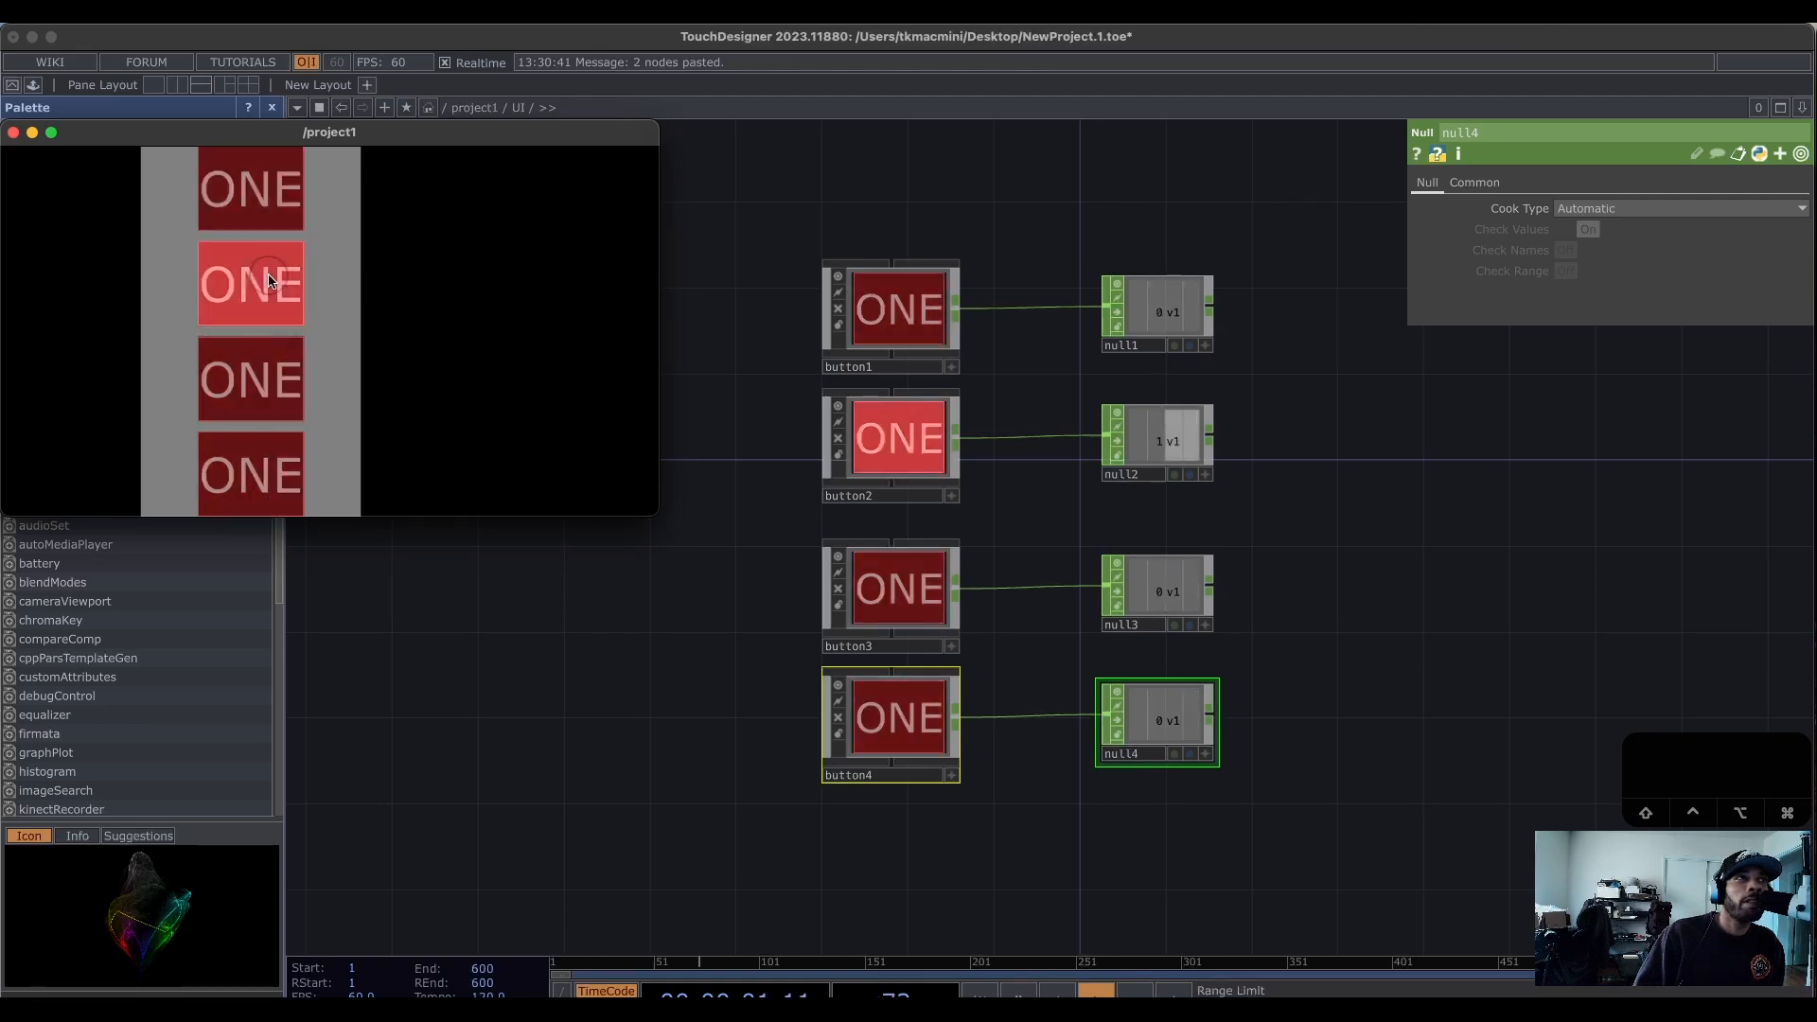
pyautogui.click(254, 473)
pyautogui.click(254, 378)
pyautogui.click(253, 284)
pyautogui.click(251, 198)
pyautogui.click(251, 284)
pyautogui.click(252, 379)
pyautogui.click(252, 473)
pyautogui.click(251, 378)
pyautogui.click(251, 284)
pyautogui.click(251, 189)
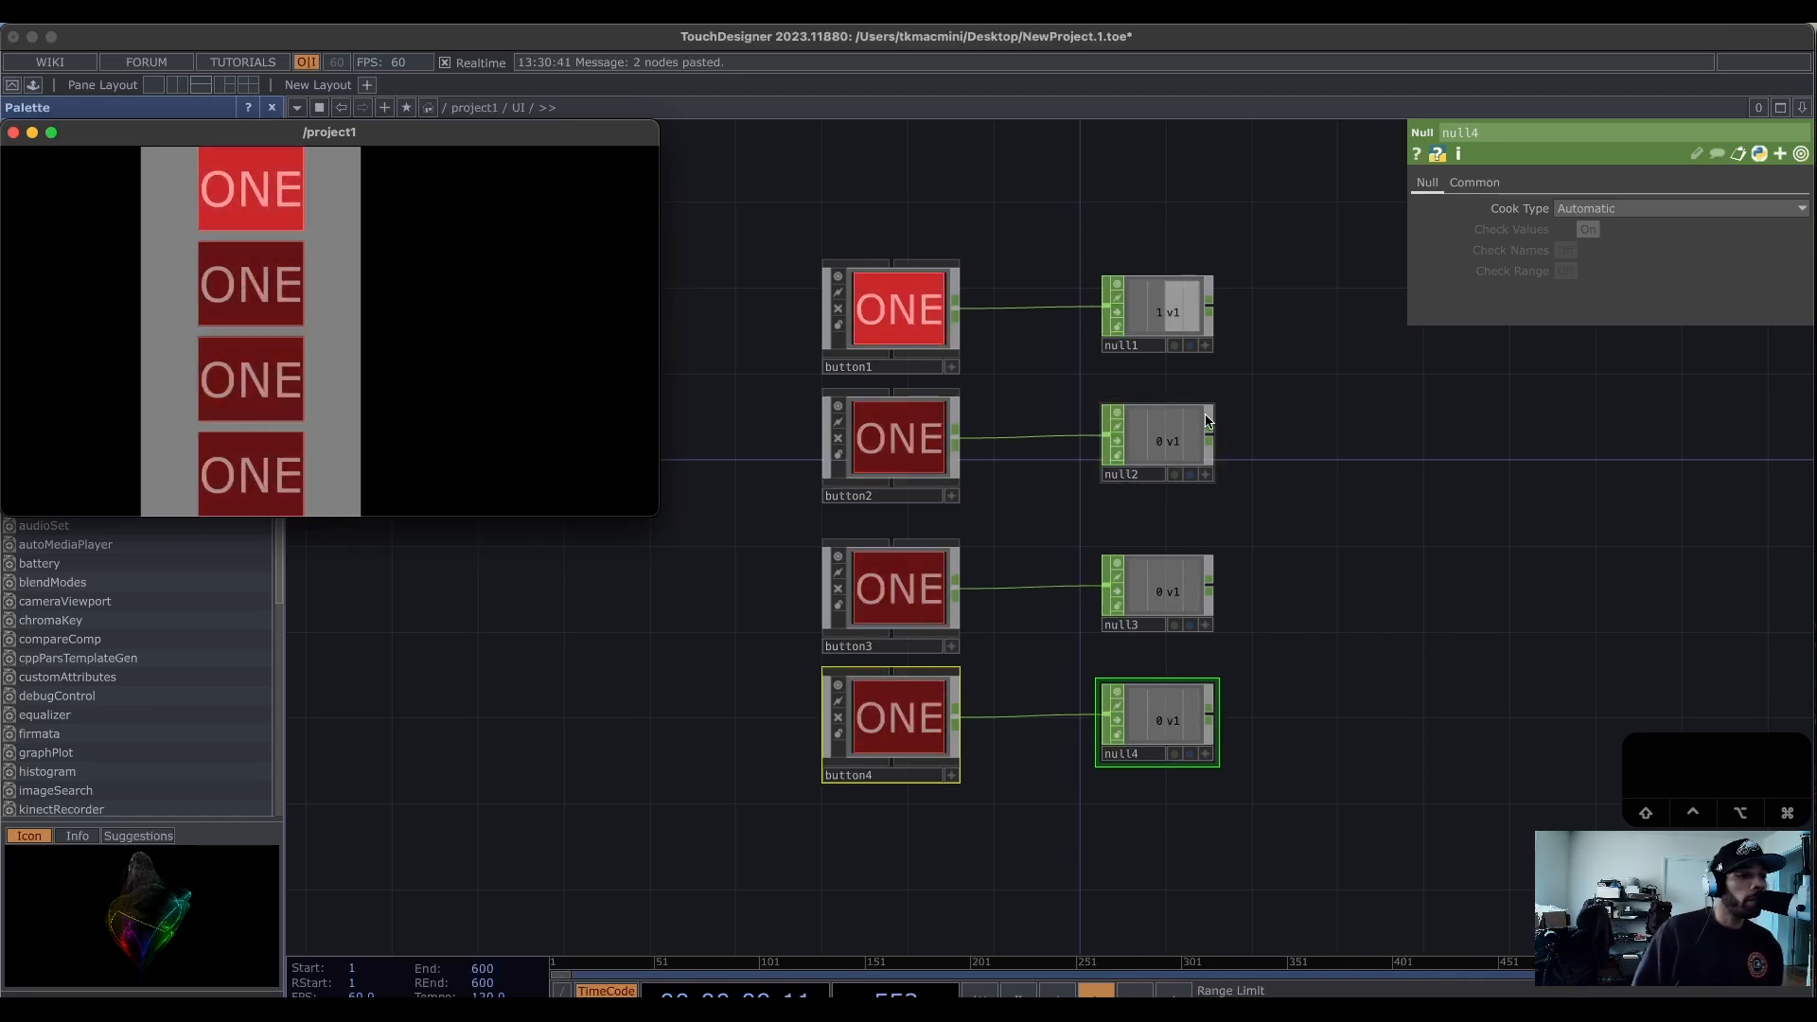
# Set the label of the second button in the UI network to TWO.
pyautogui.click(876, 474)
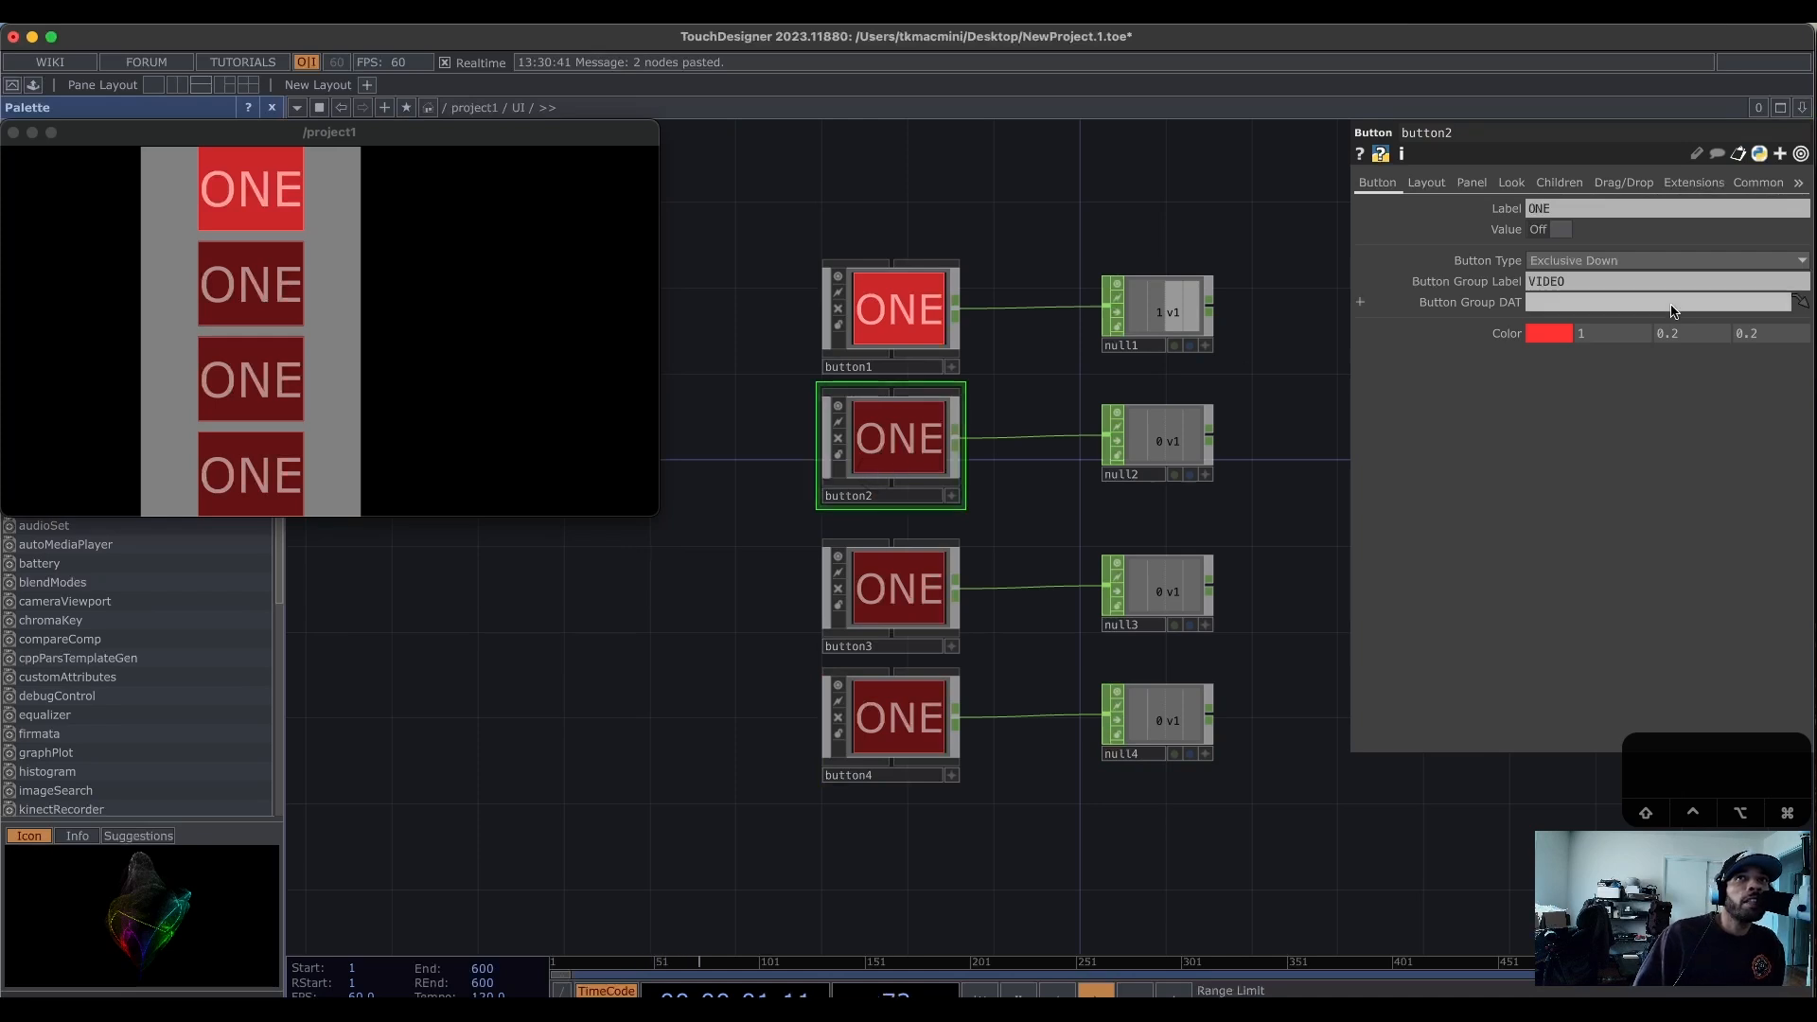
pyautogui.click(1586, 207)
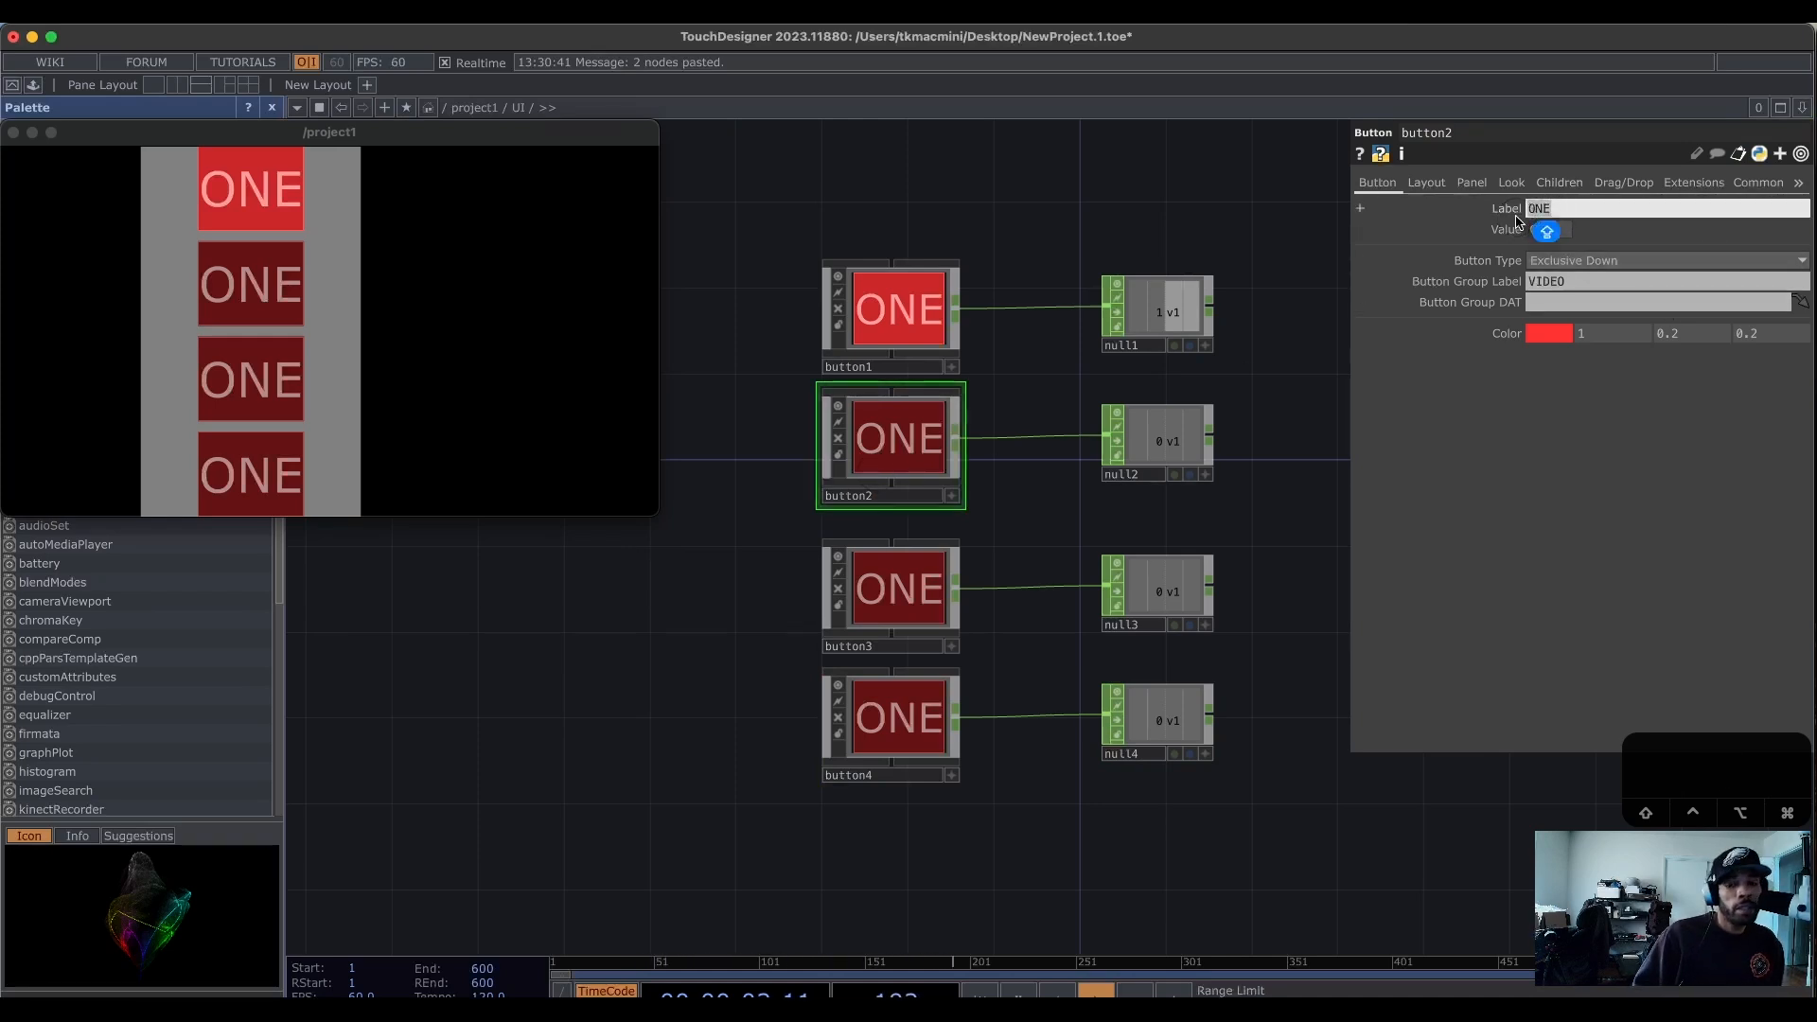
pyautogui.press('BackSpace')
pyautogui.write('TWO')
pyautogui.press('Return')
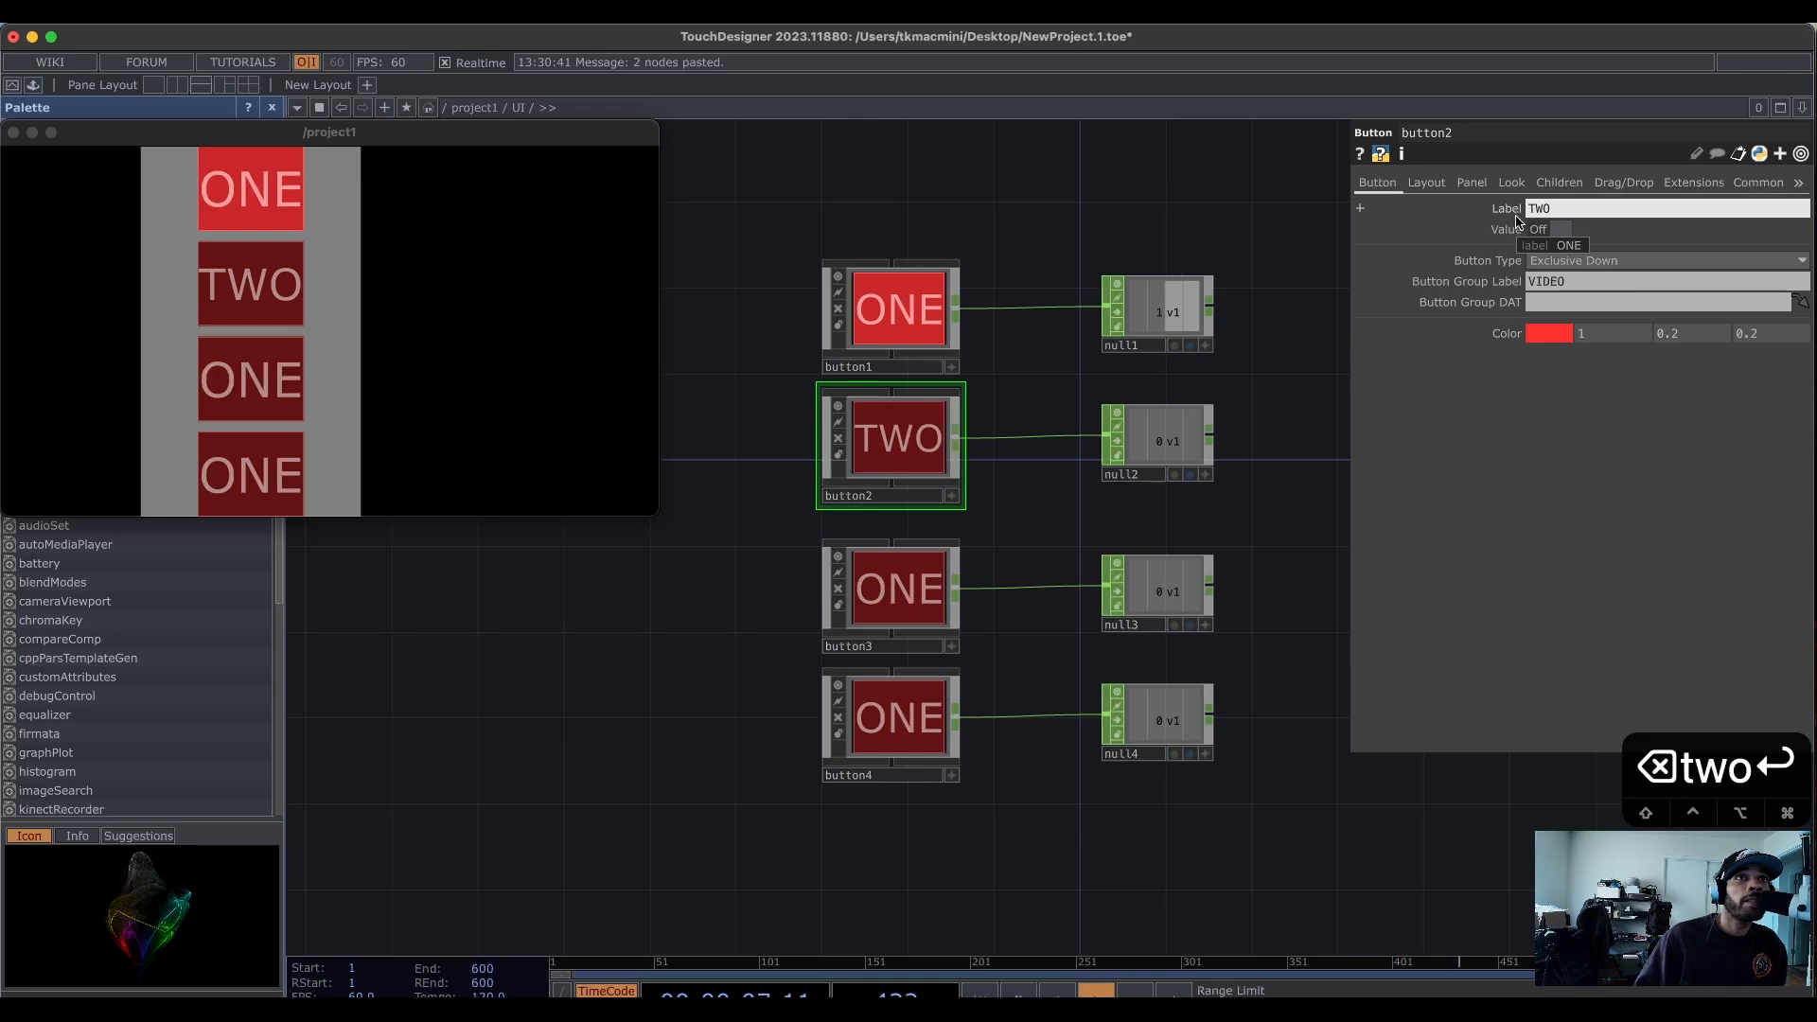
# Set the label of the third button in the UI network to THREE.
pyautogui.click(936, 558)
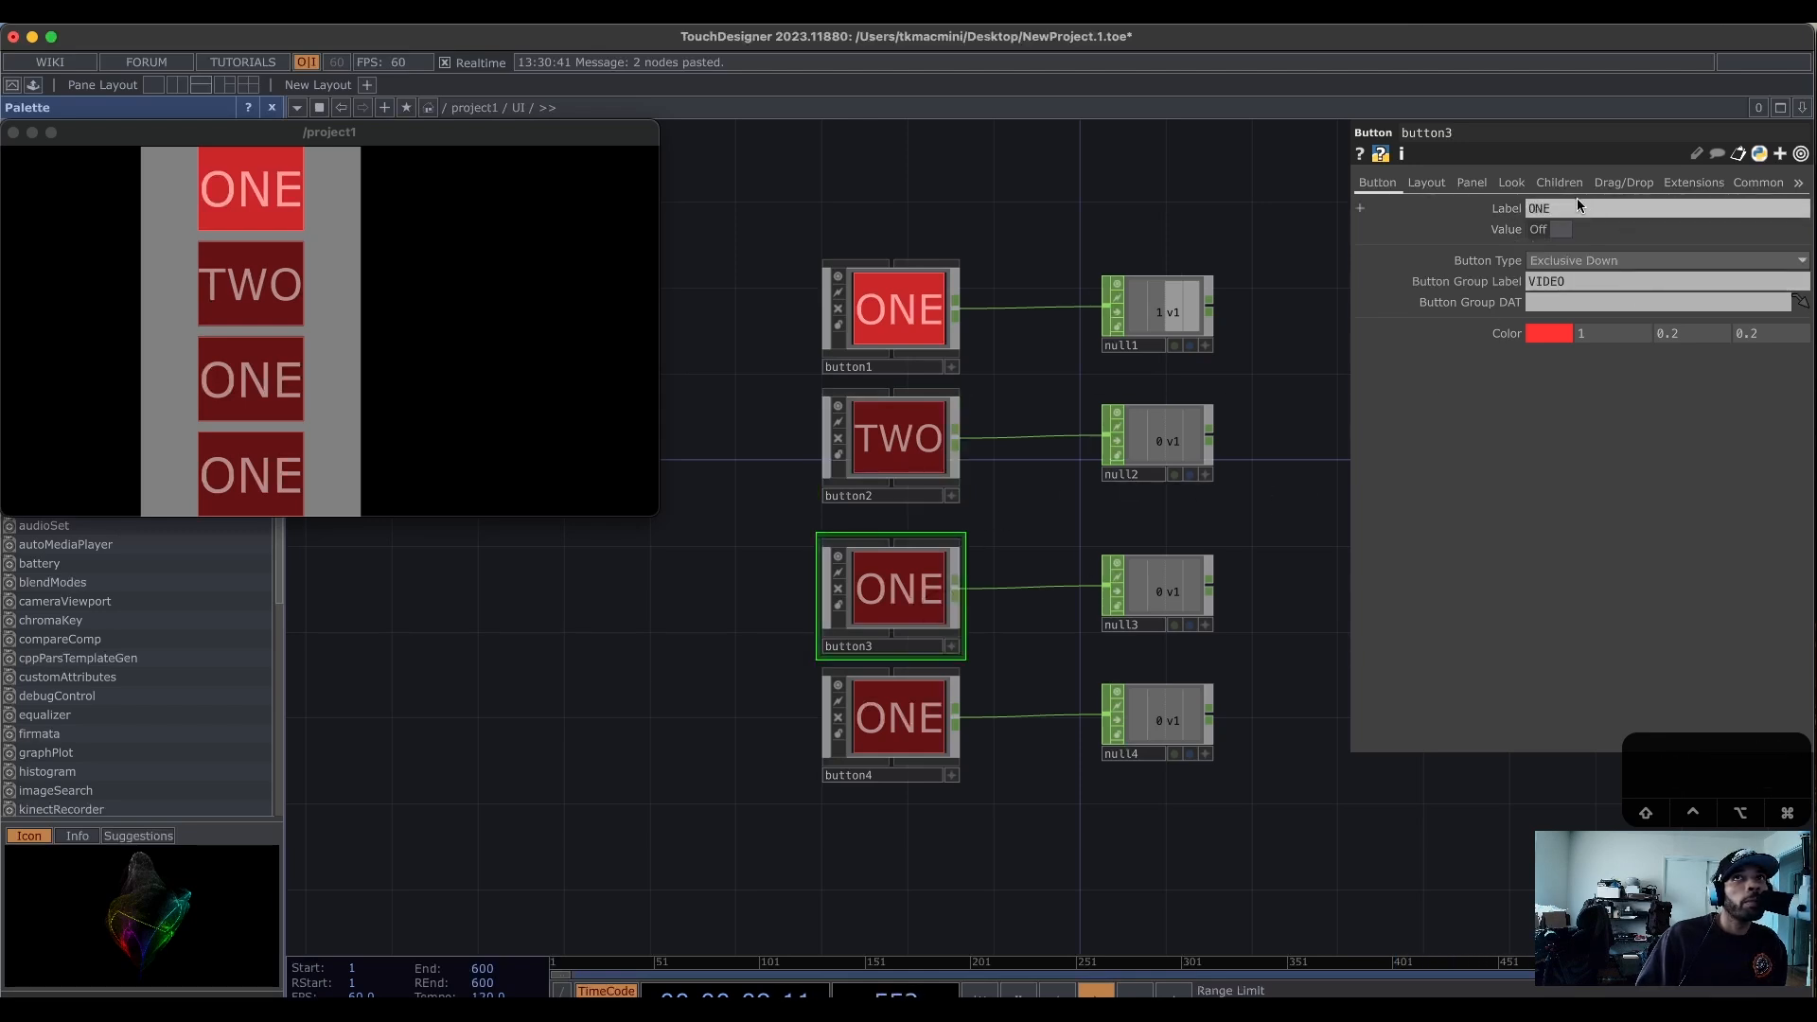
pyautogui.write('THREE')
pyautogui.press('Return')
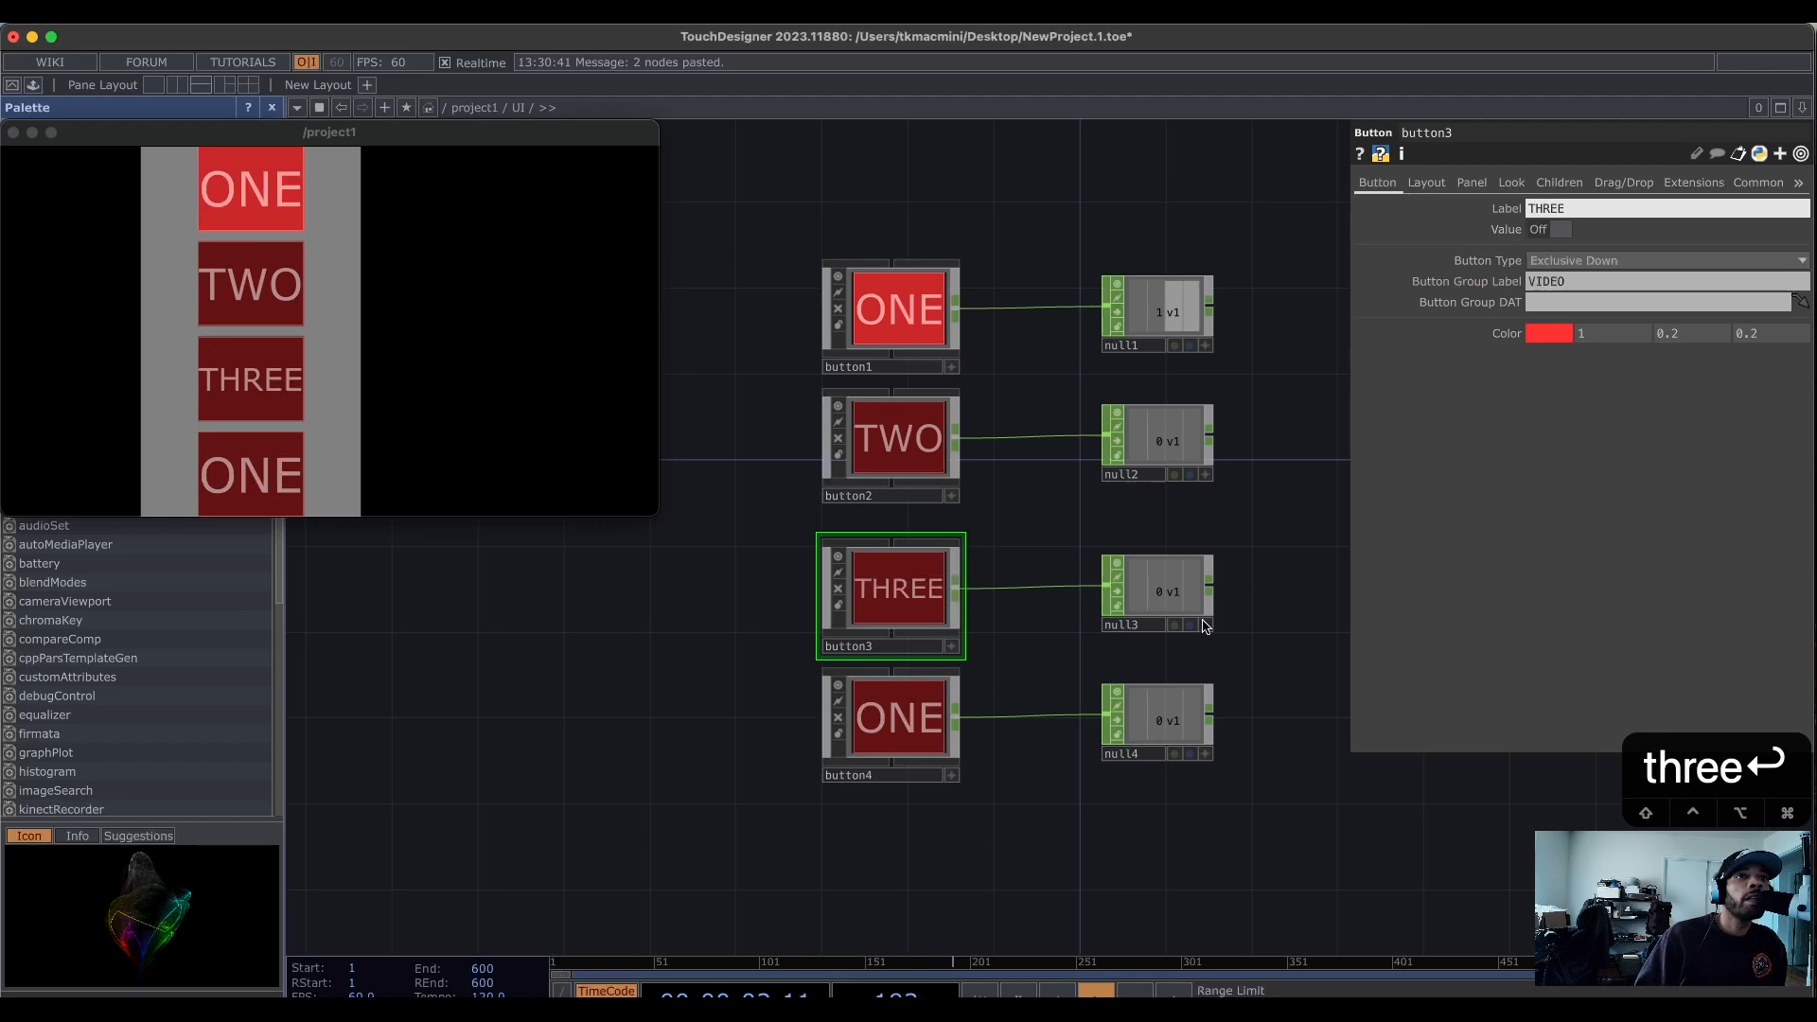
# Set the label of the fourth button in the UI network to FOUR.
pyautogui.click(936, 686)
pyautogui.click(1590, 216)
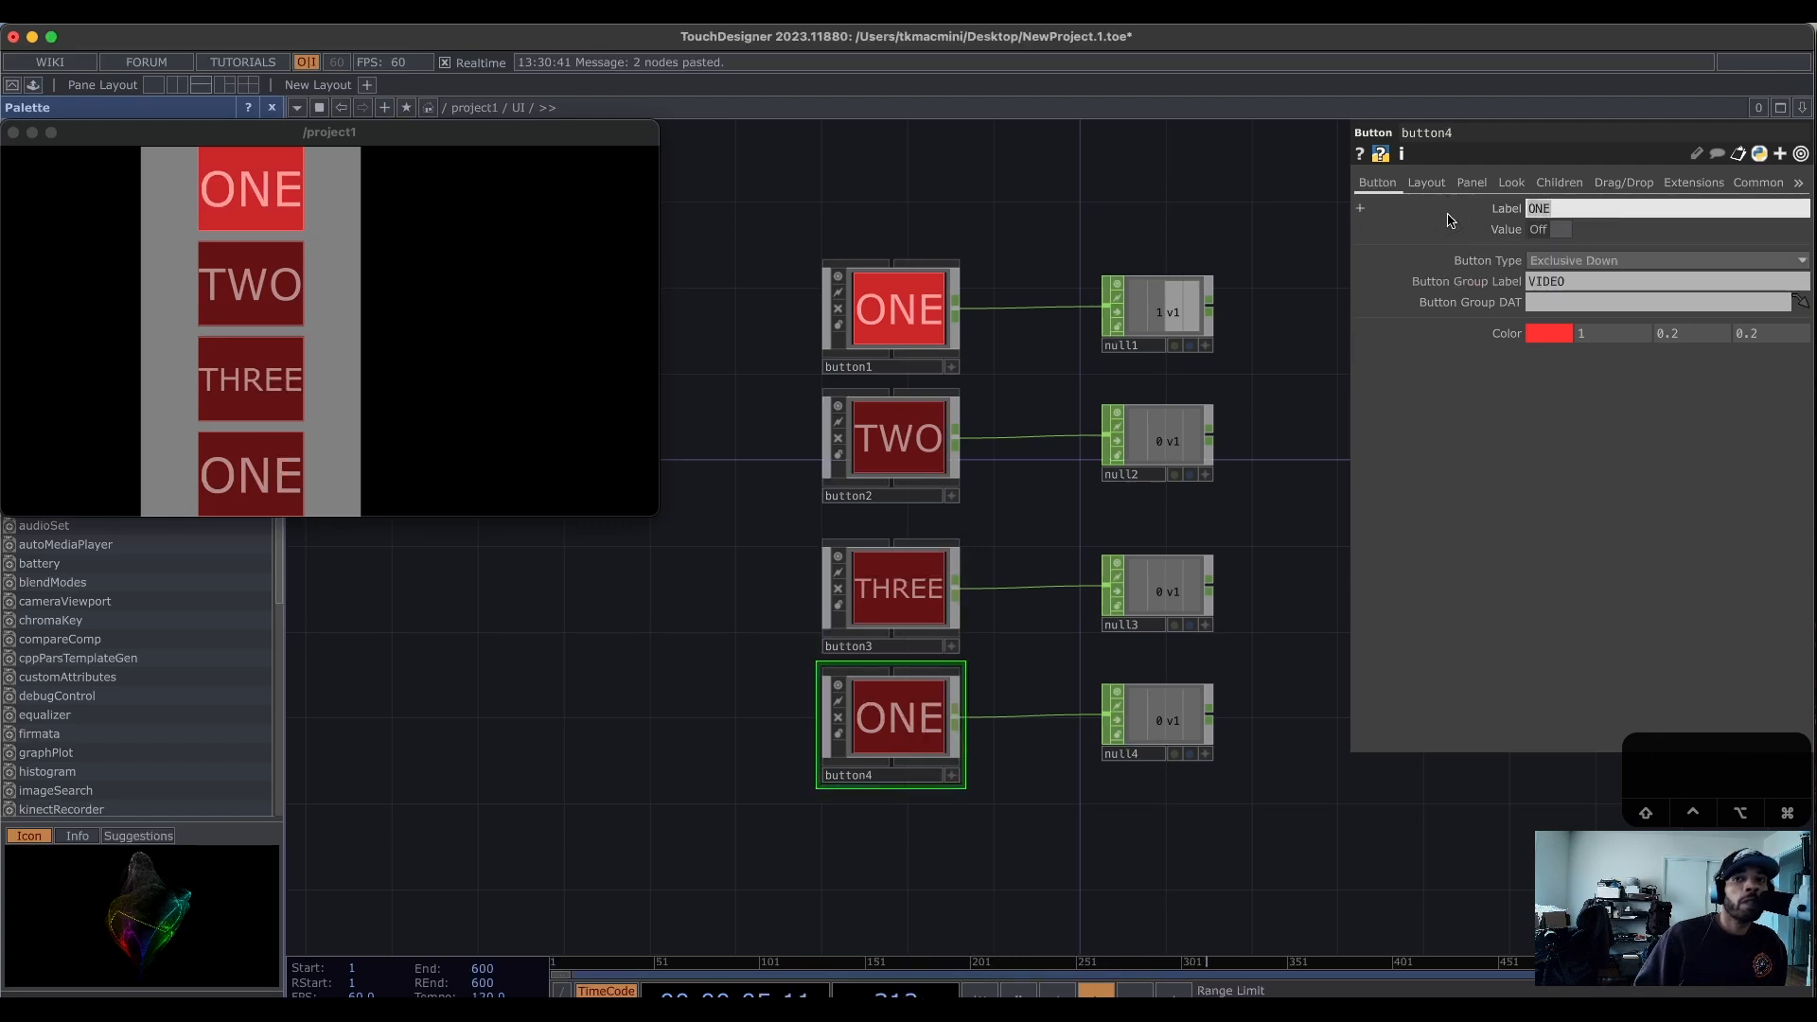
pyautogui.press('BackSpace')
pyautogui.press('BackSpace')
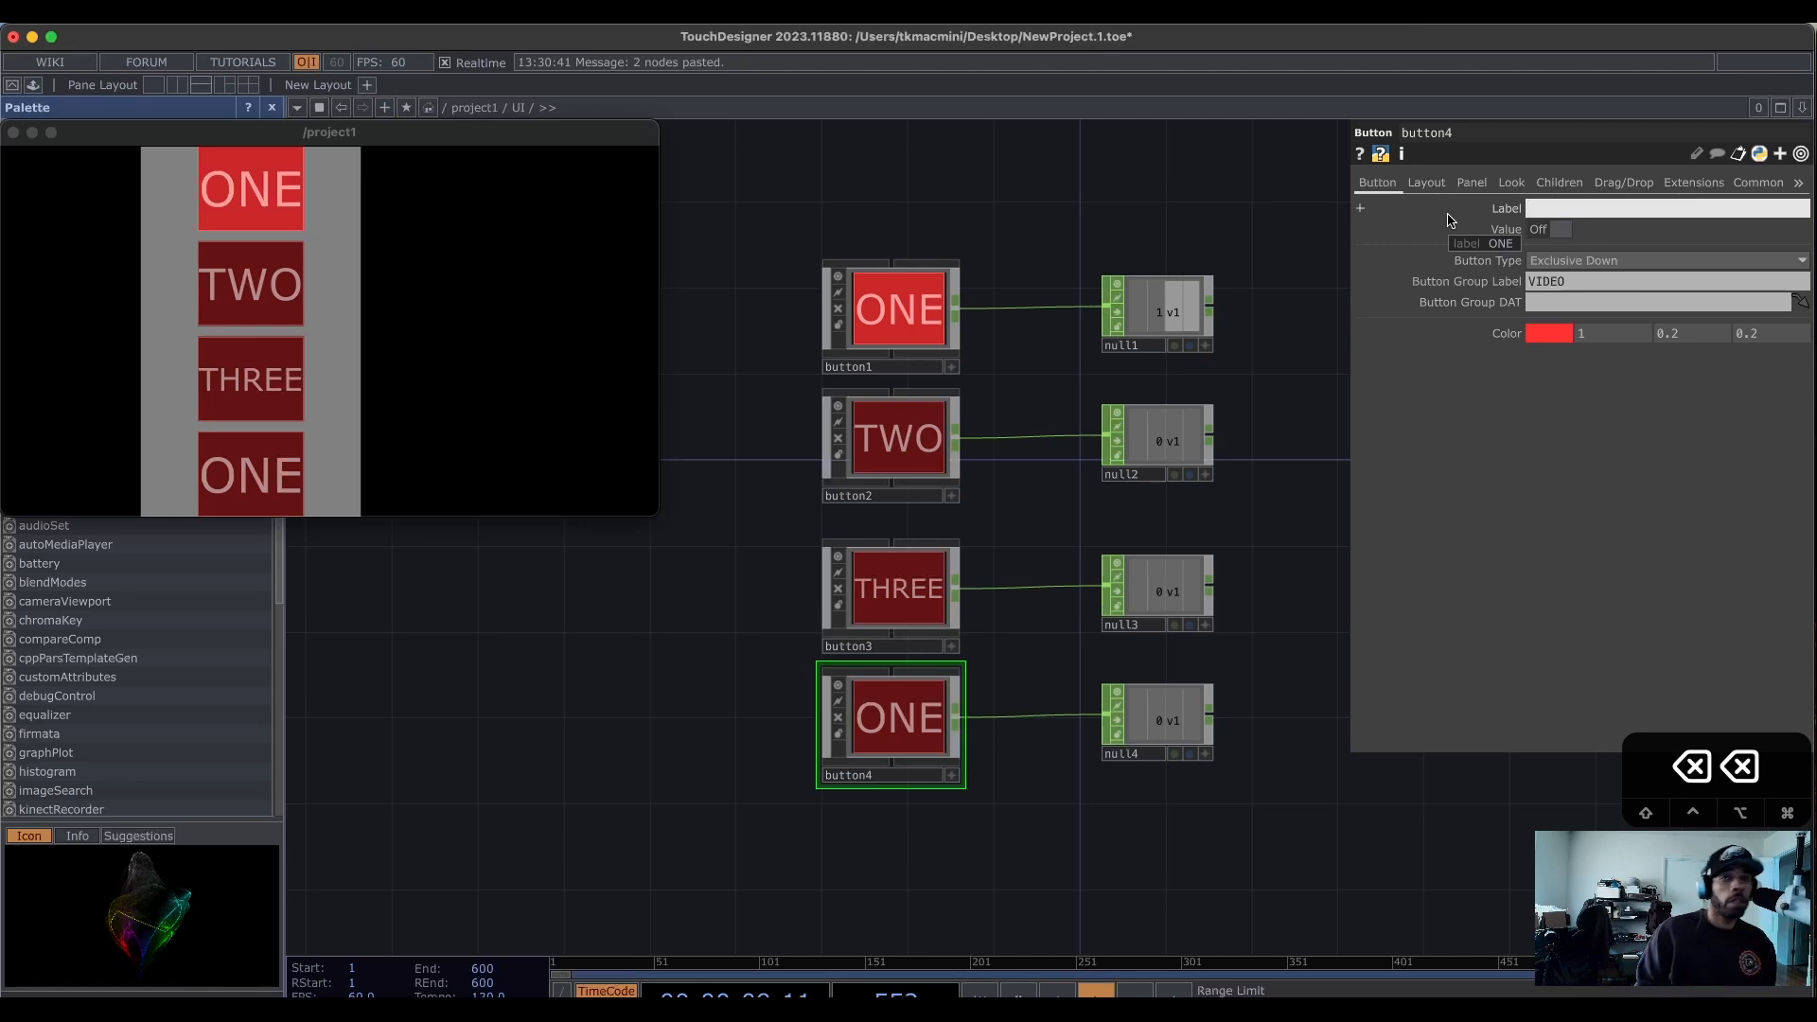
pyautogui.write('FOUR')
pyautogui.press('Return')
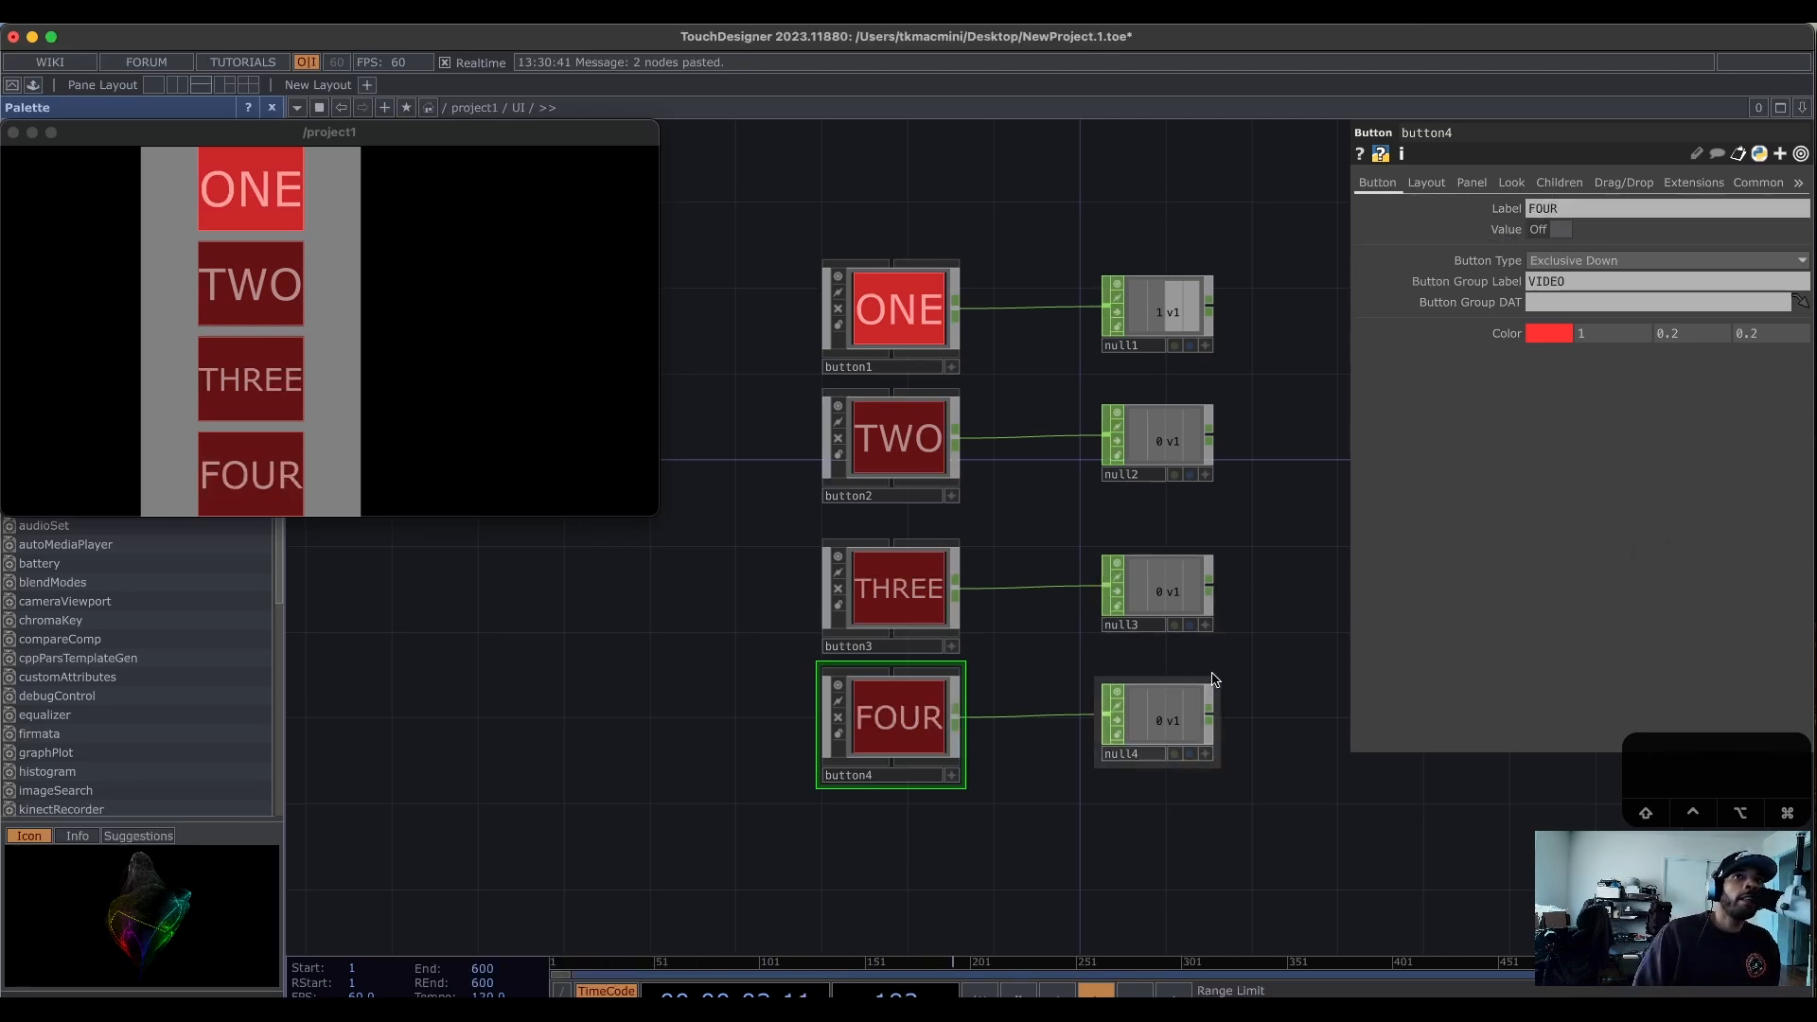
# Change the TWO button's color to the bright blue swatch of the color picker.
pyautogui.moveTo(1189, 649); pyautogui.dragTo(1127, 560)
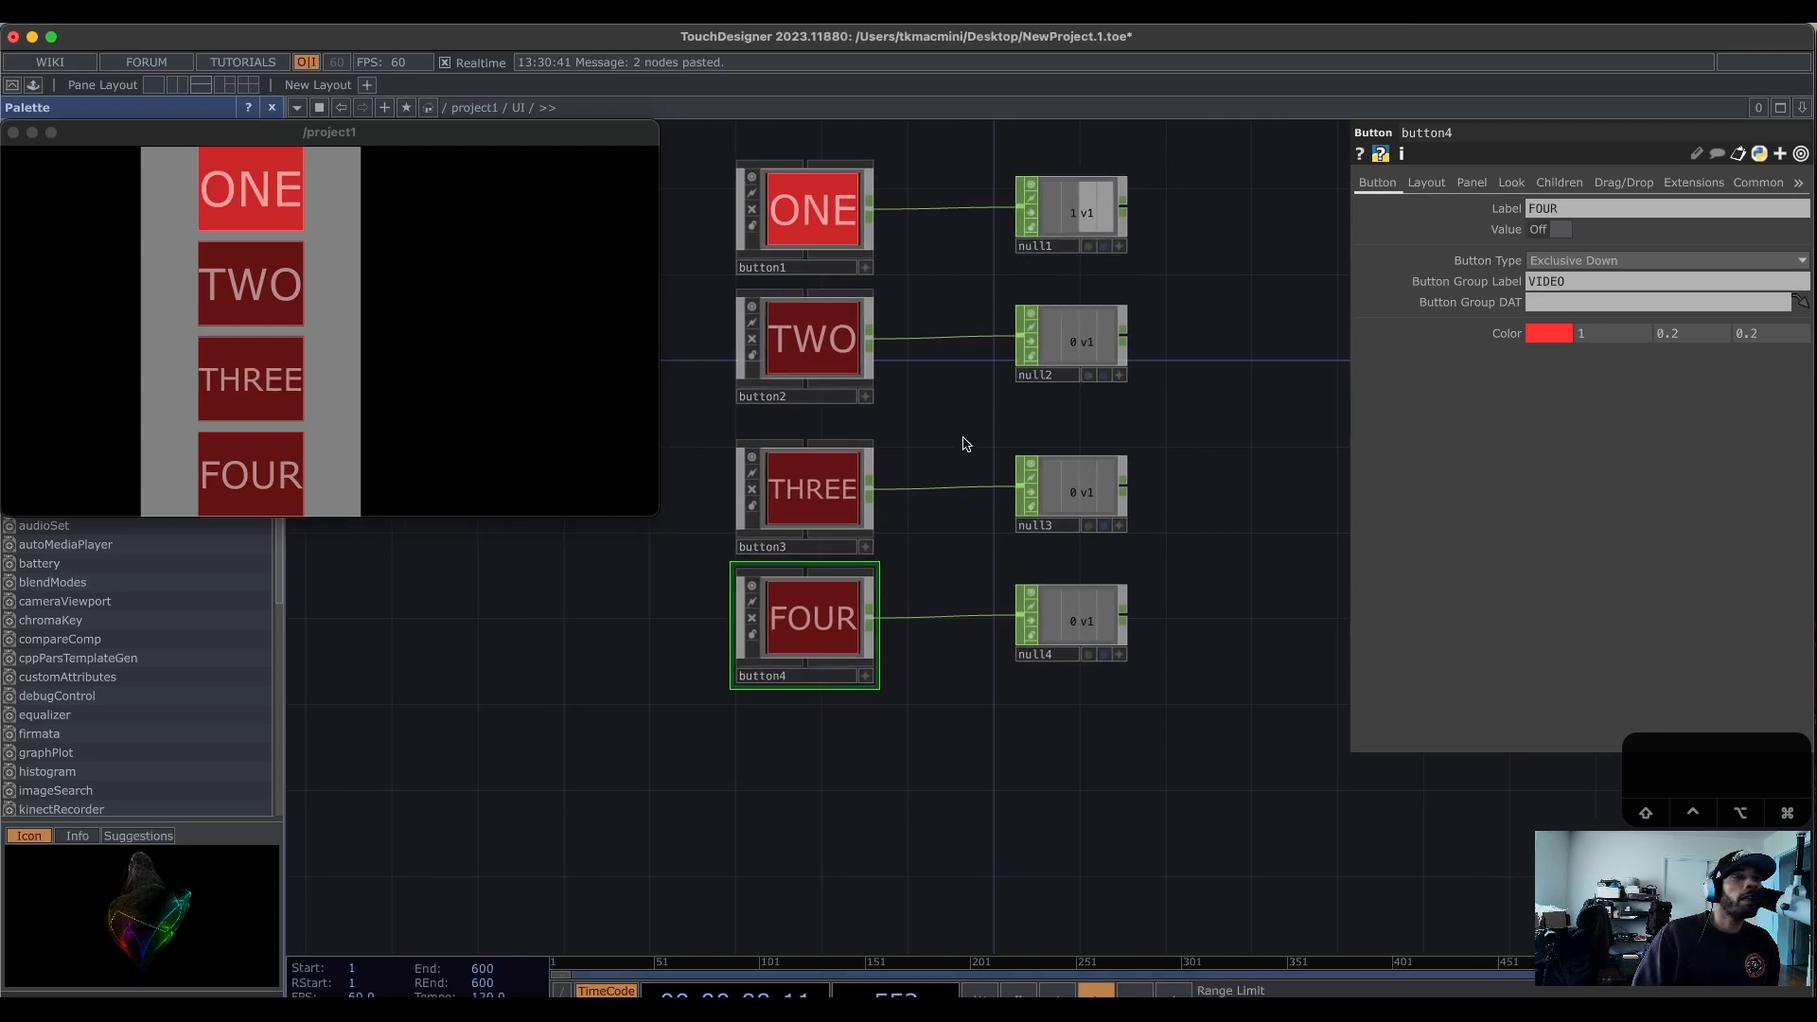
pyautogui.click(809, 346)
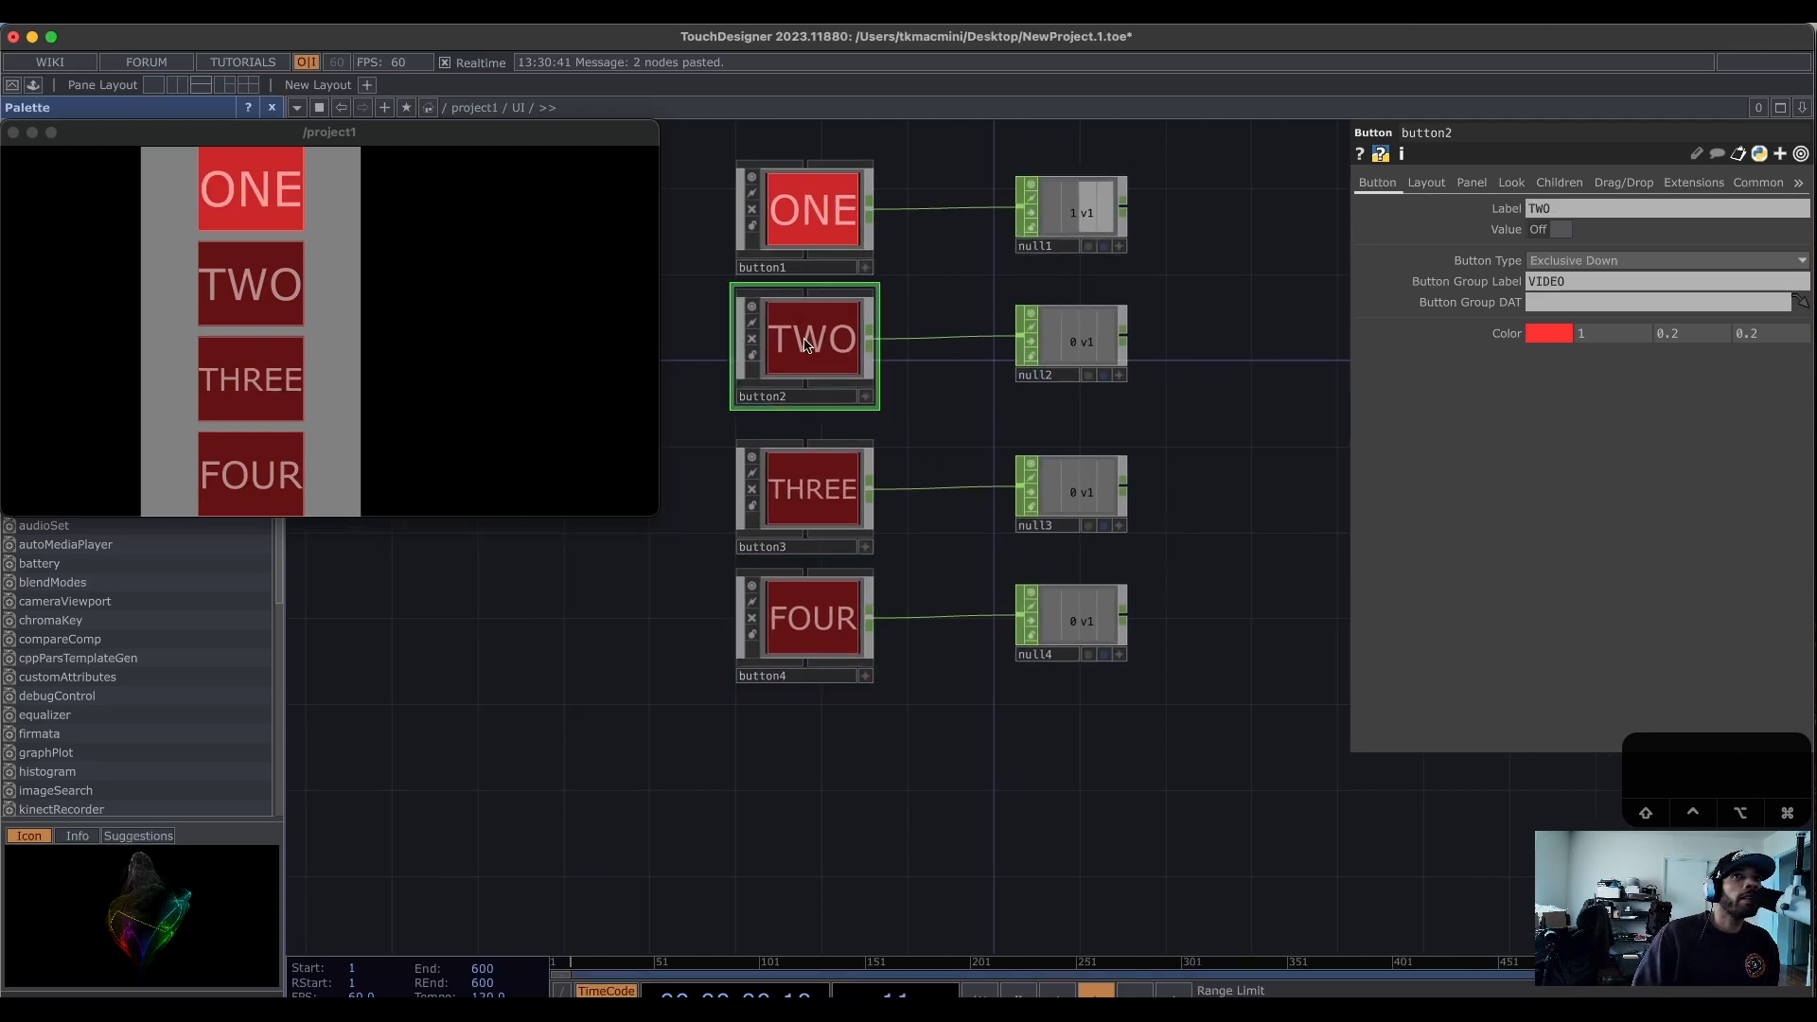
pyautogui.click(1566, 335)
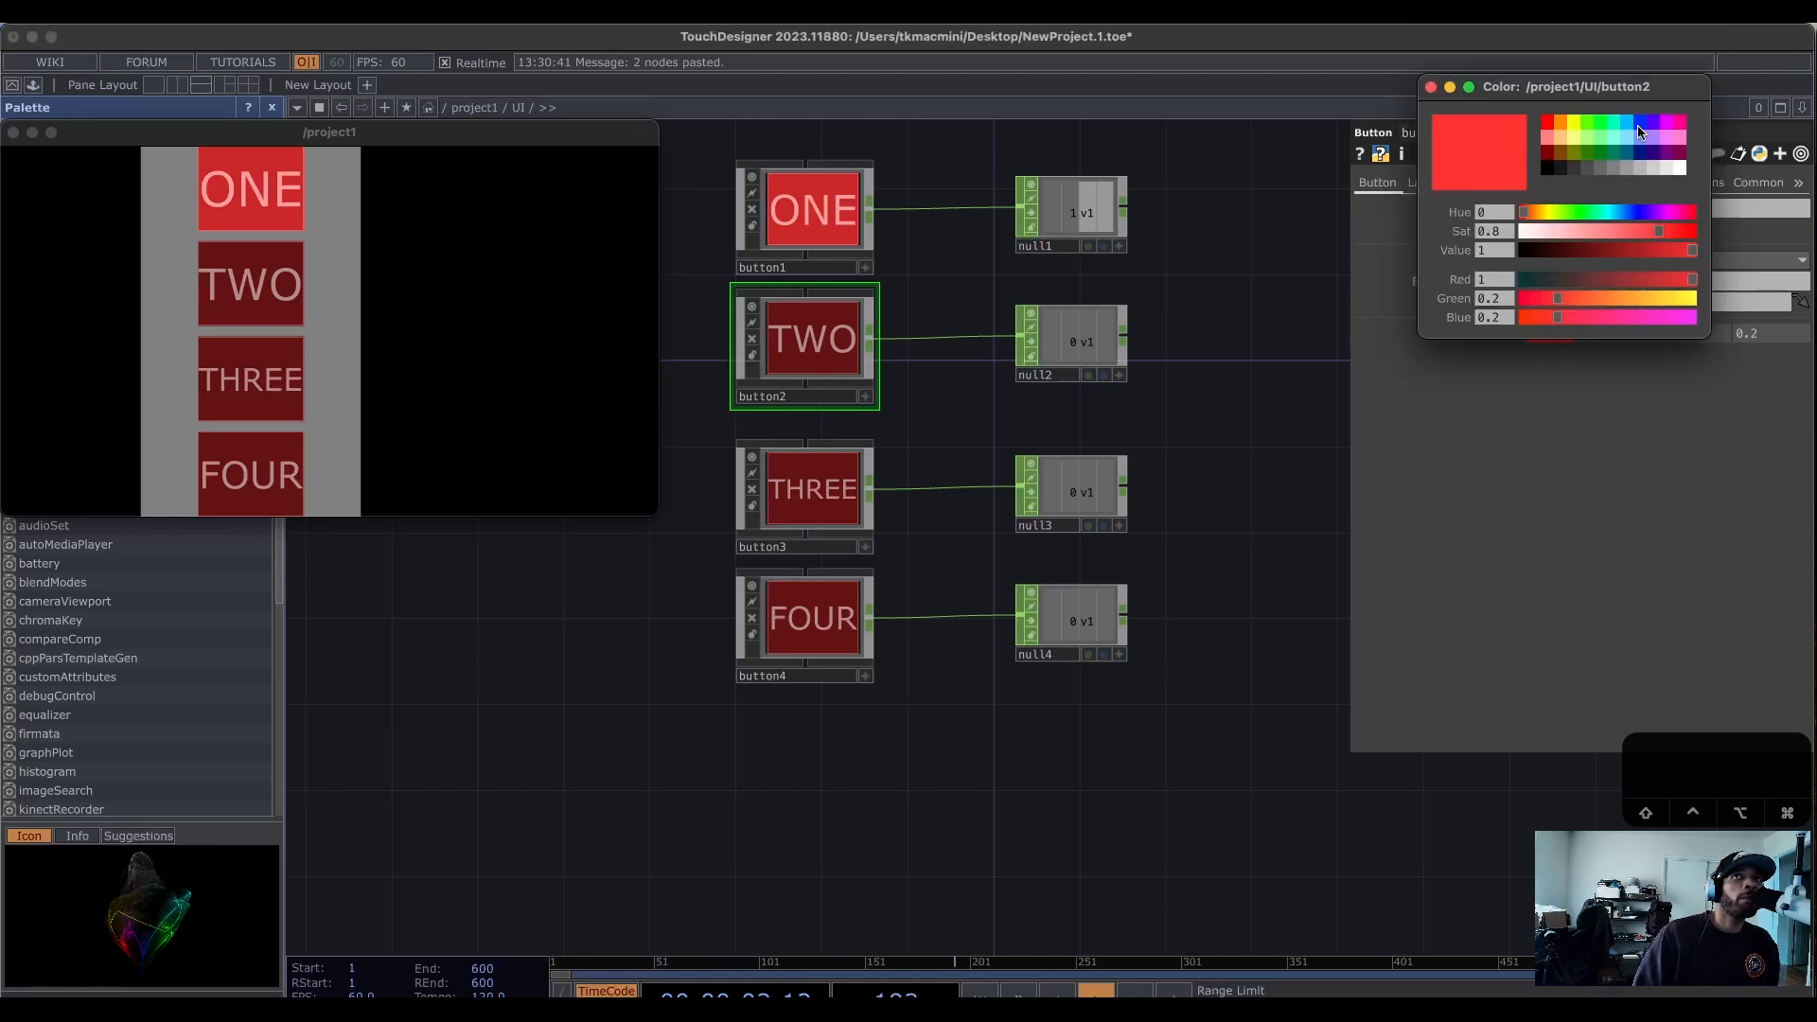
pyautogui.click(1638, 124)
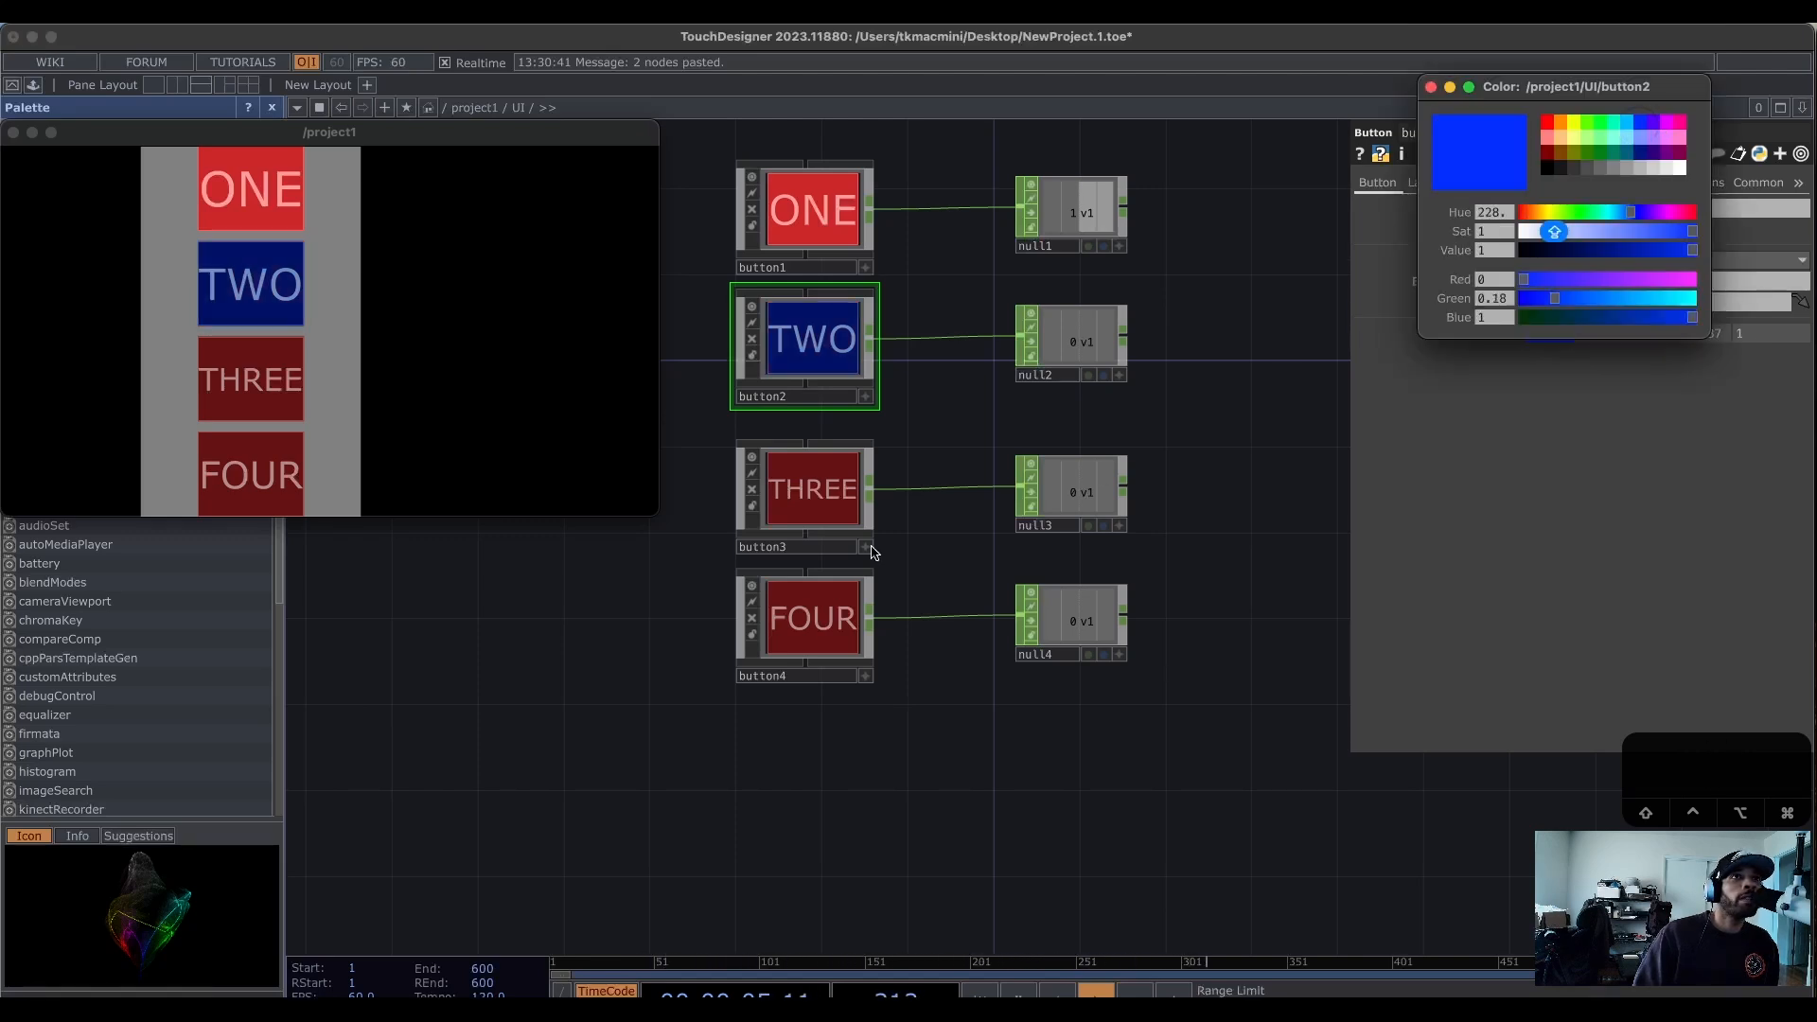
# Change the THREE button's color to bright green and the FOUR button's color to magenta.
pyautogui.click(794, 510)
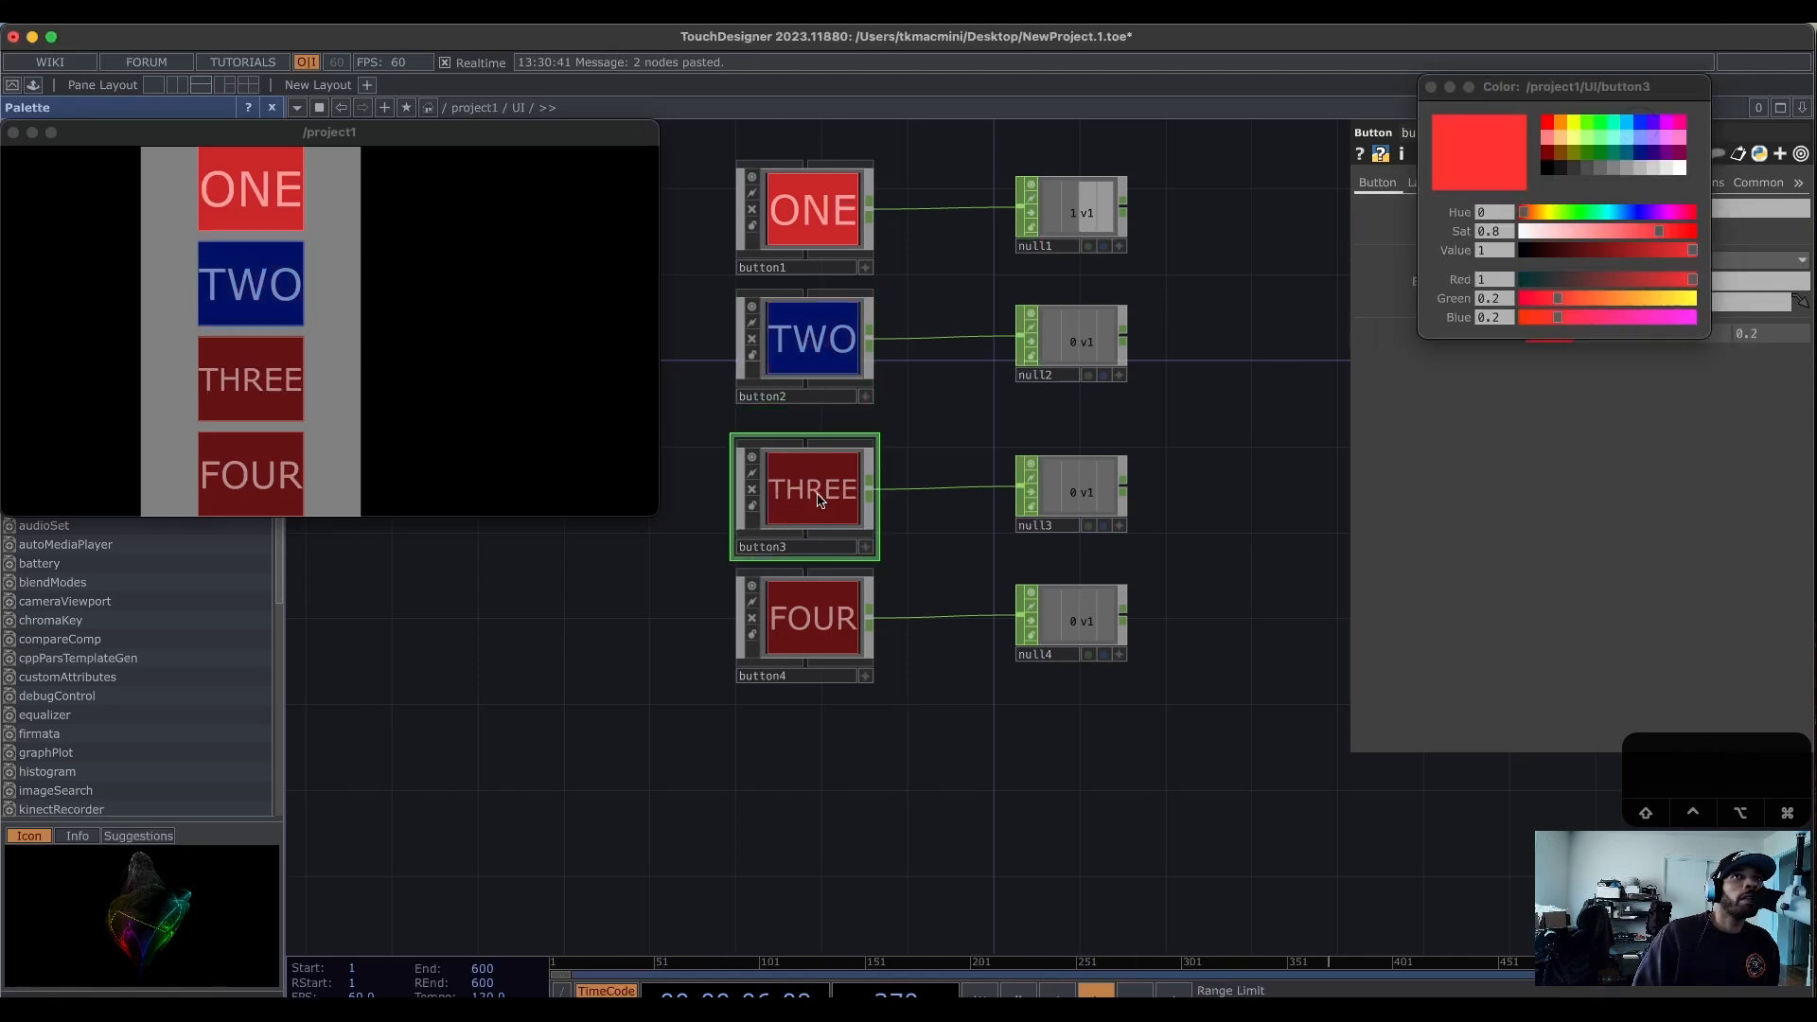
pyautogui.click(1603, 121)
pyautogui.click(805, 629)
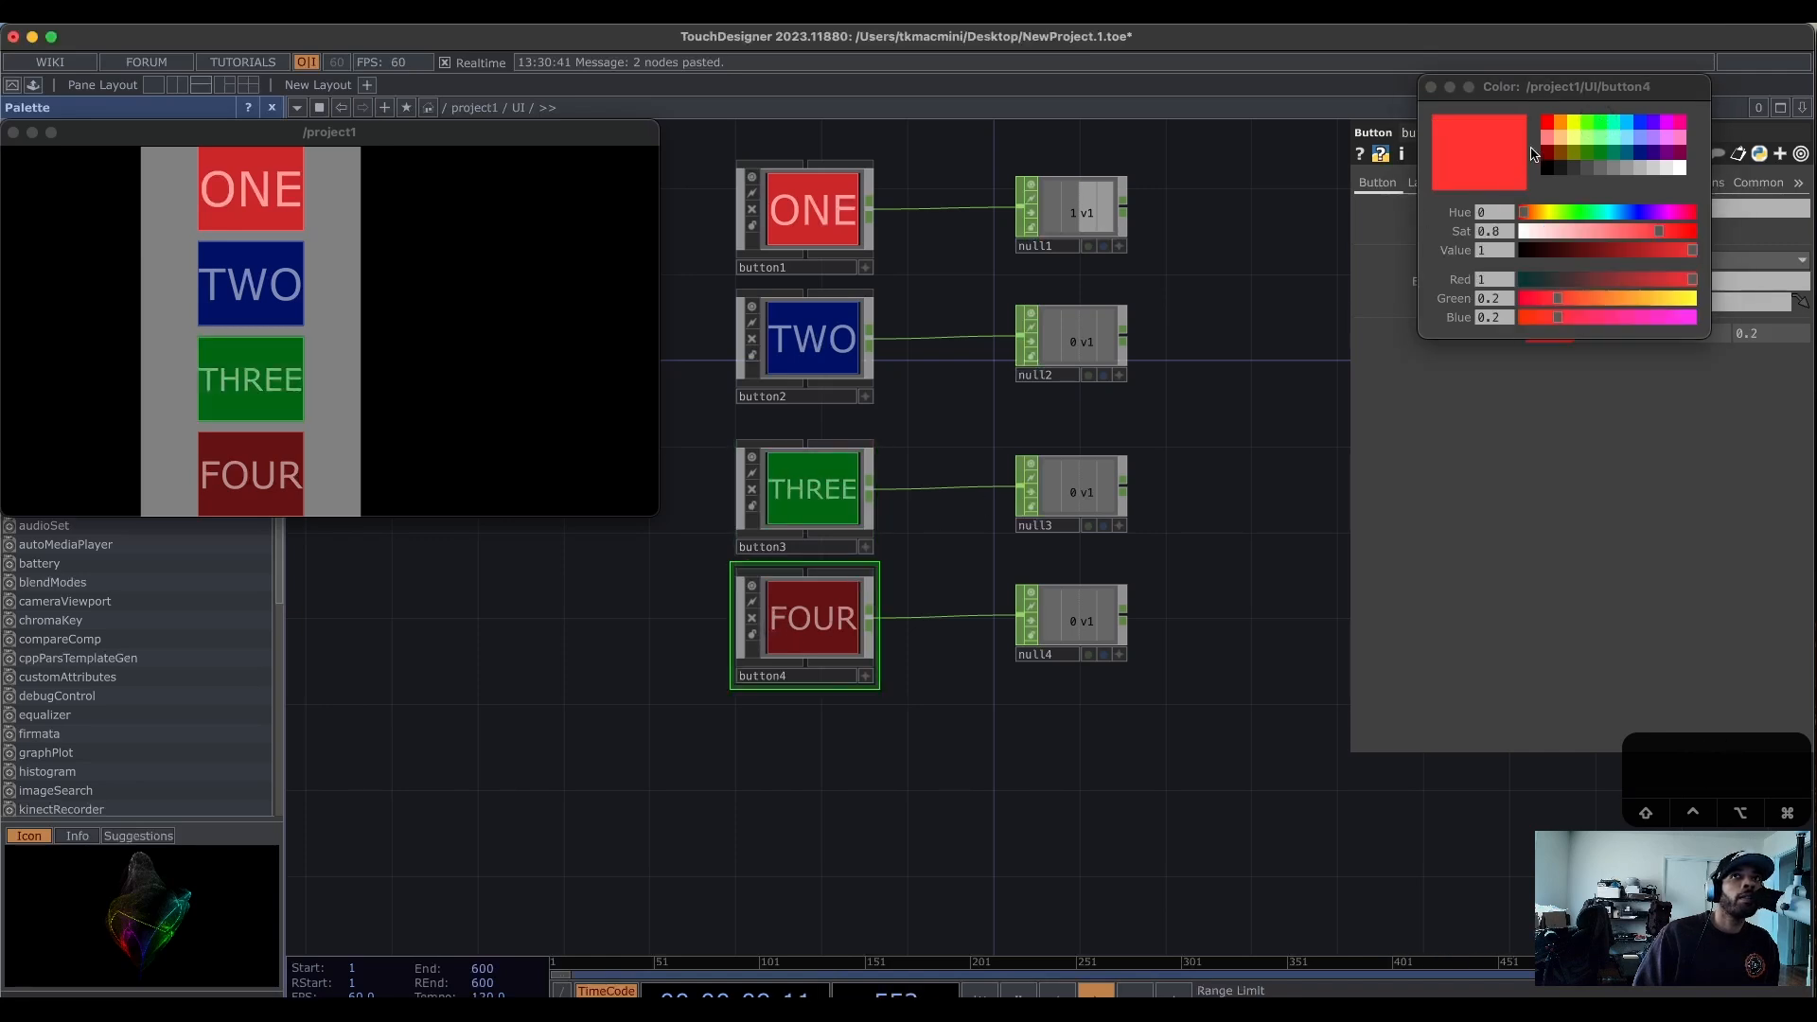
pyautogui.click(1671, 120)
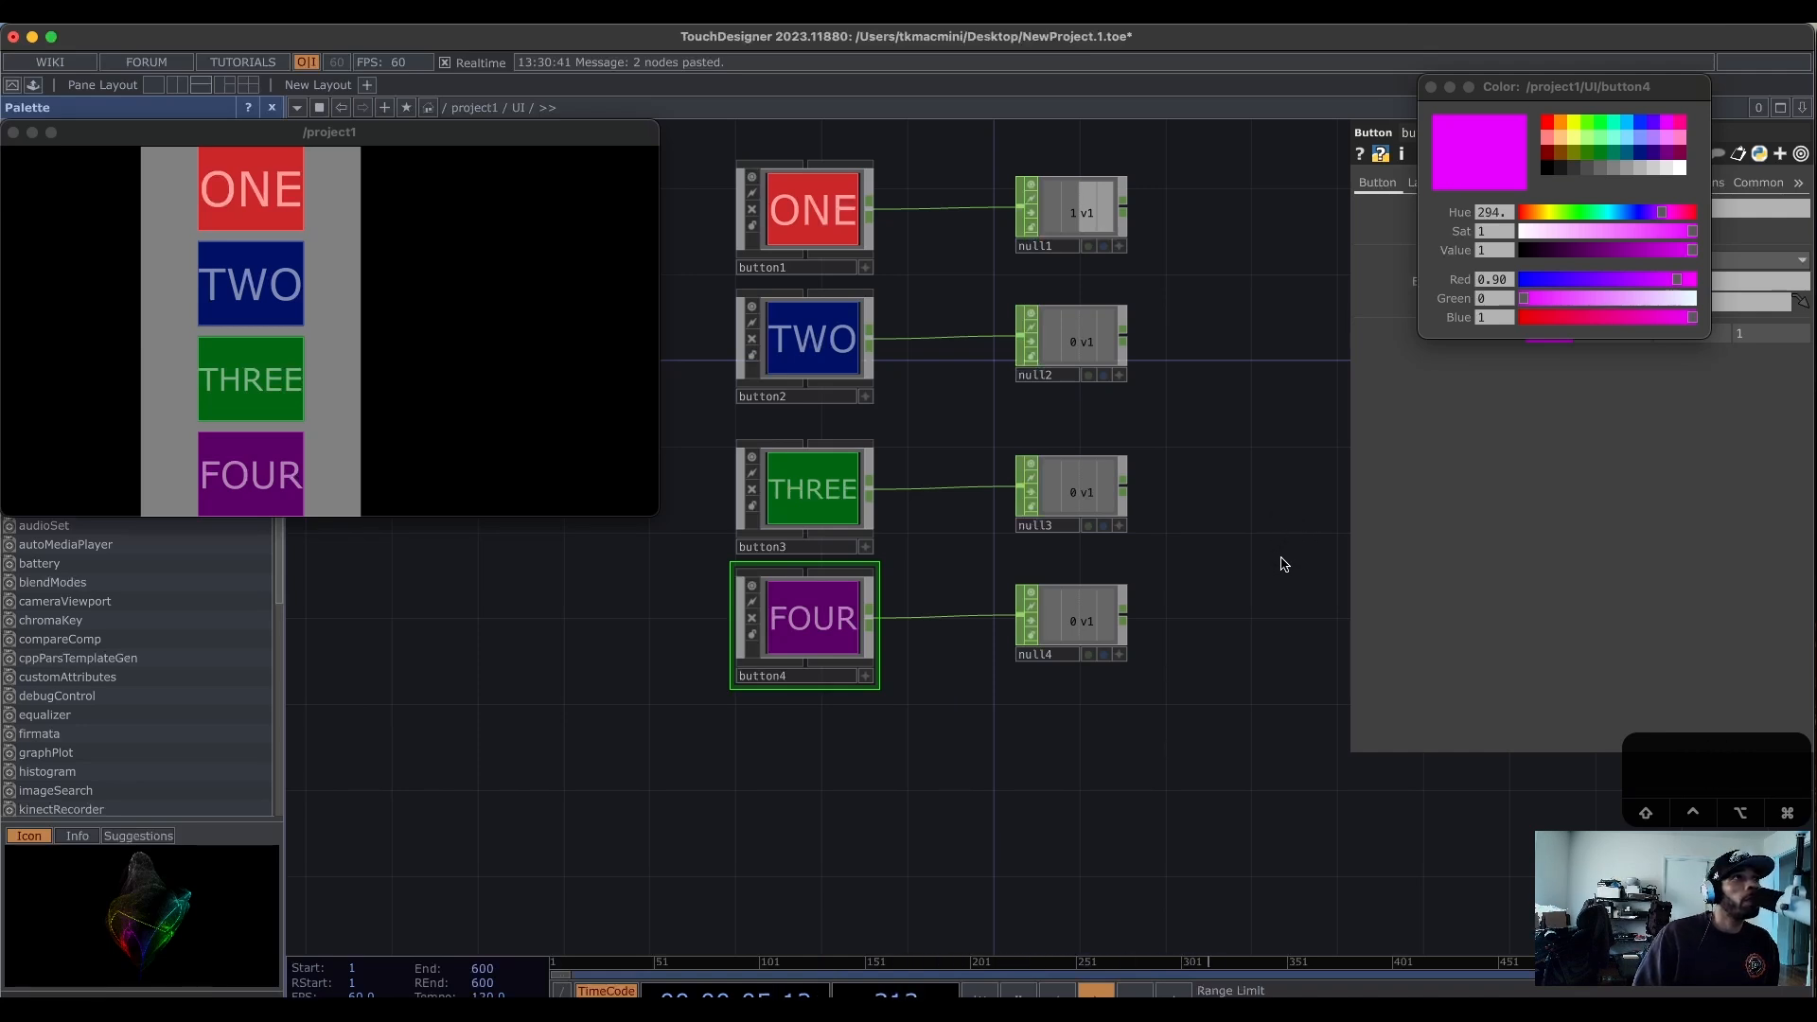
# Rename the Null CHOPs connected to the ONE and TWO buttons as B1 and B2.
pyautogui.scroll(-1, 1281, 557)
pyautogui.moveTo(1286, 428); pyautogui.dragTo(1261, 498)
pyautogui.click(1040, 341)
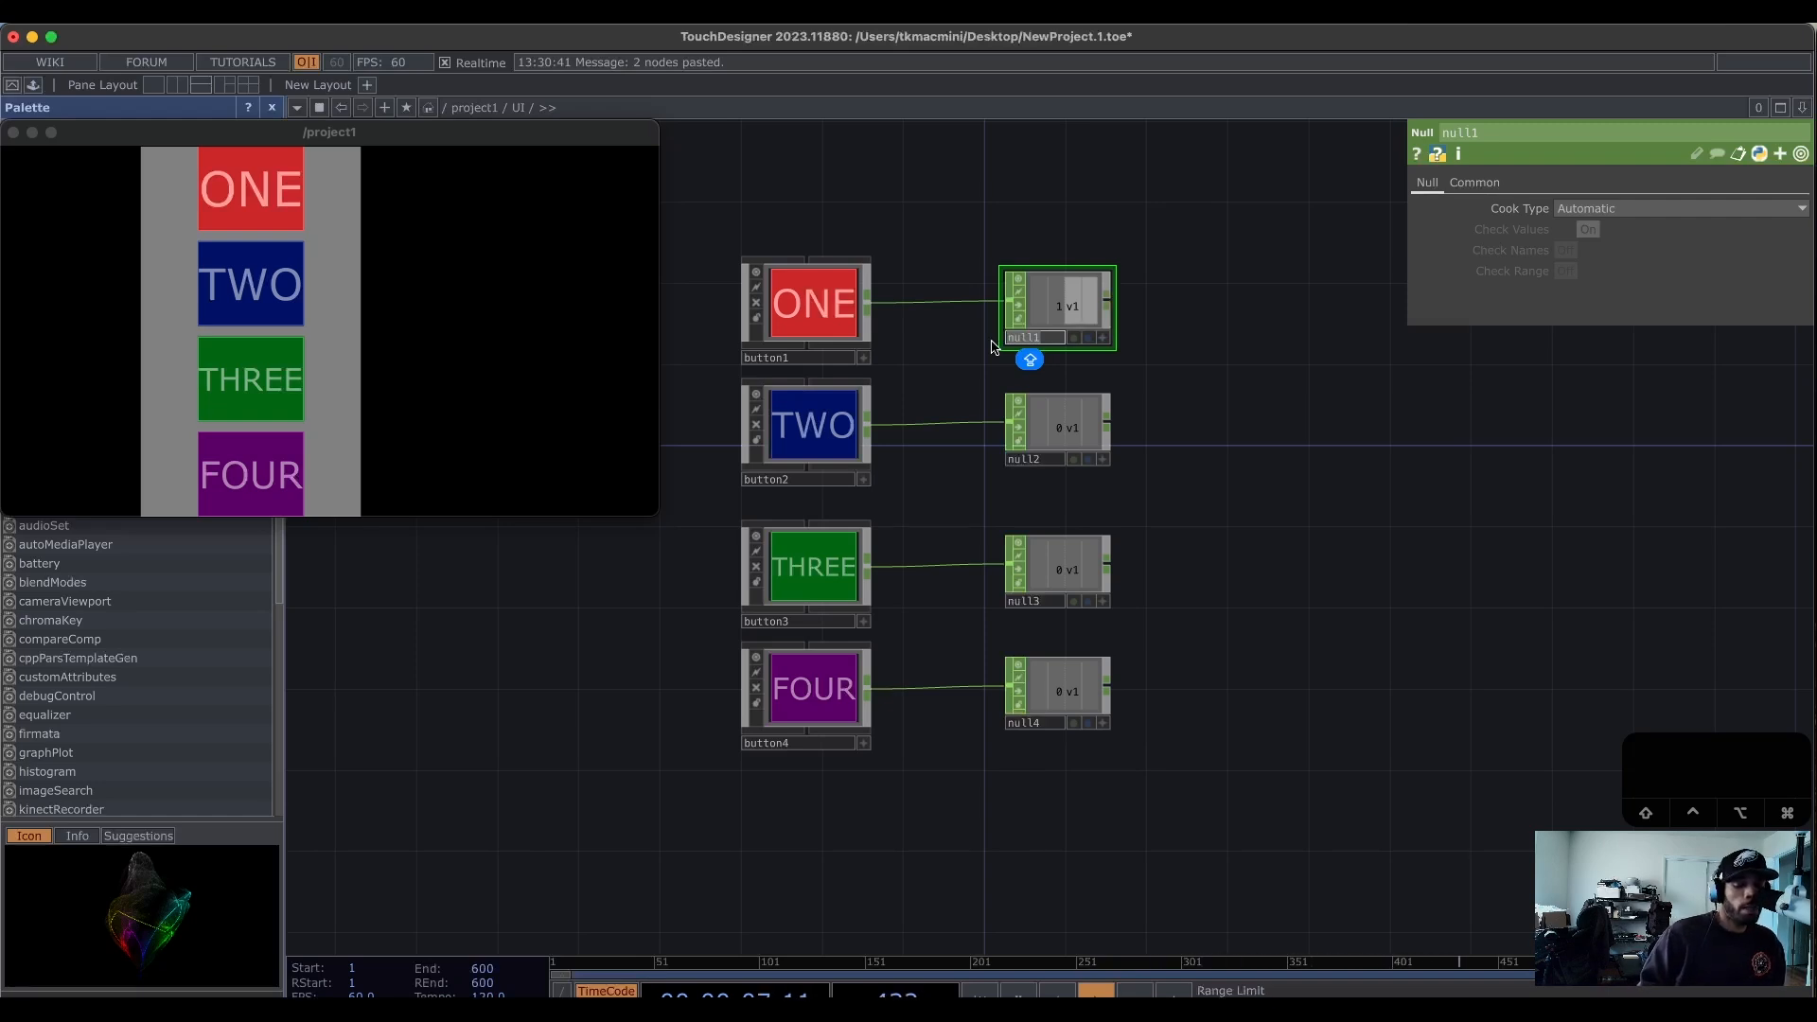
pyautogui.write('b1')
pyautogui.press('Return')
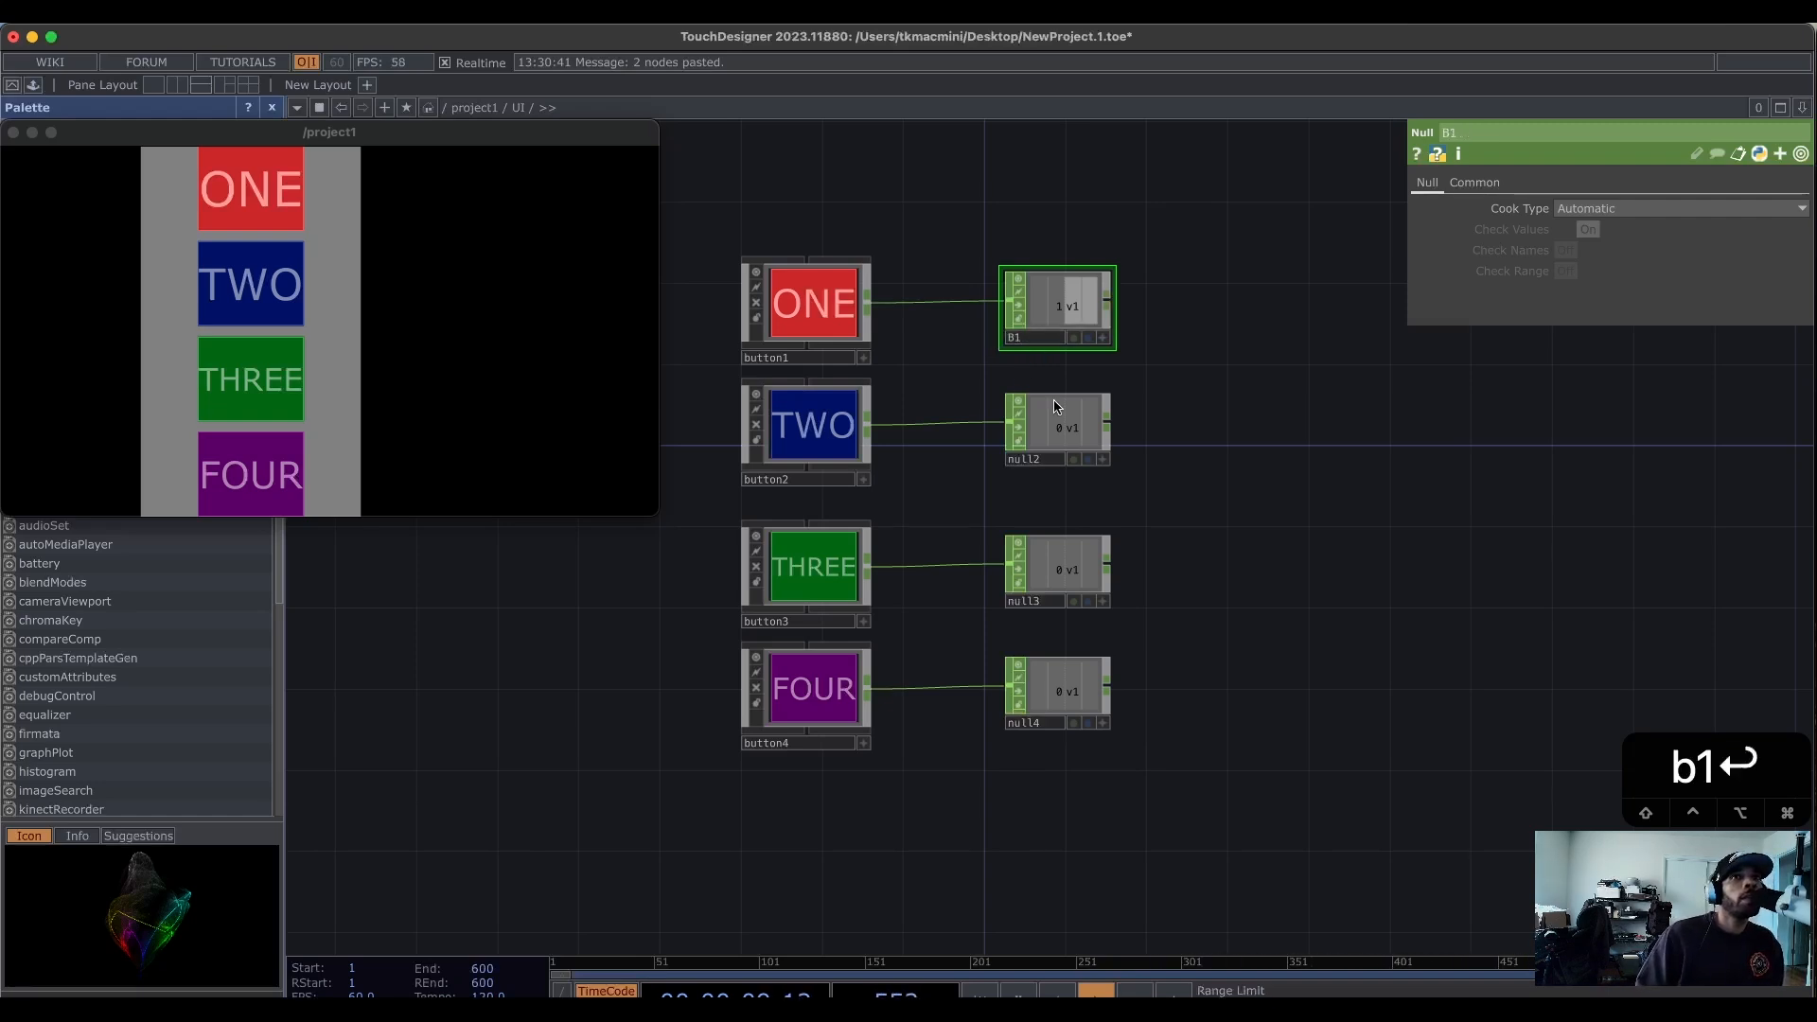
pyautogui.click(1058, 459)
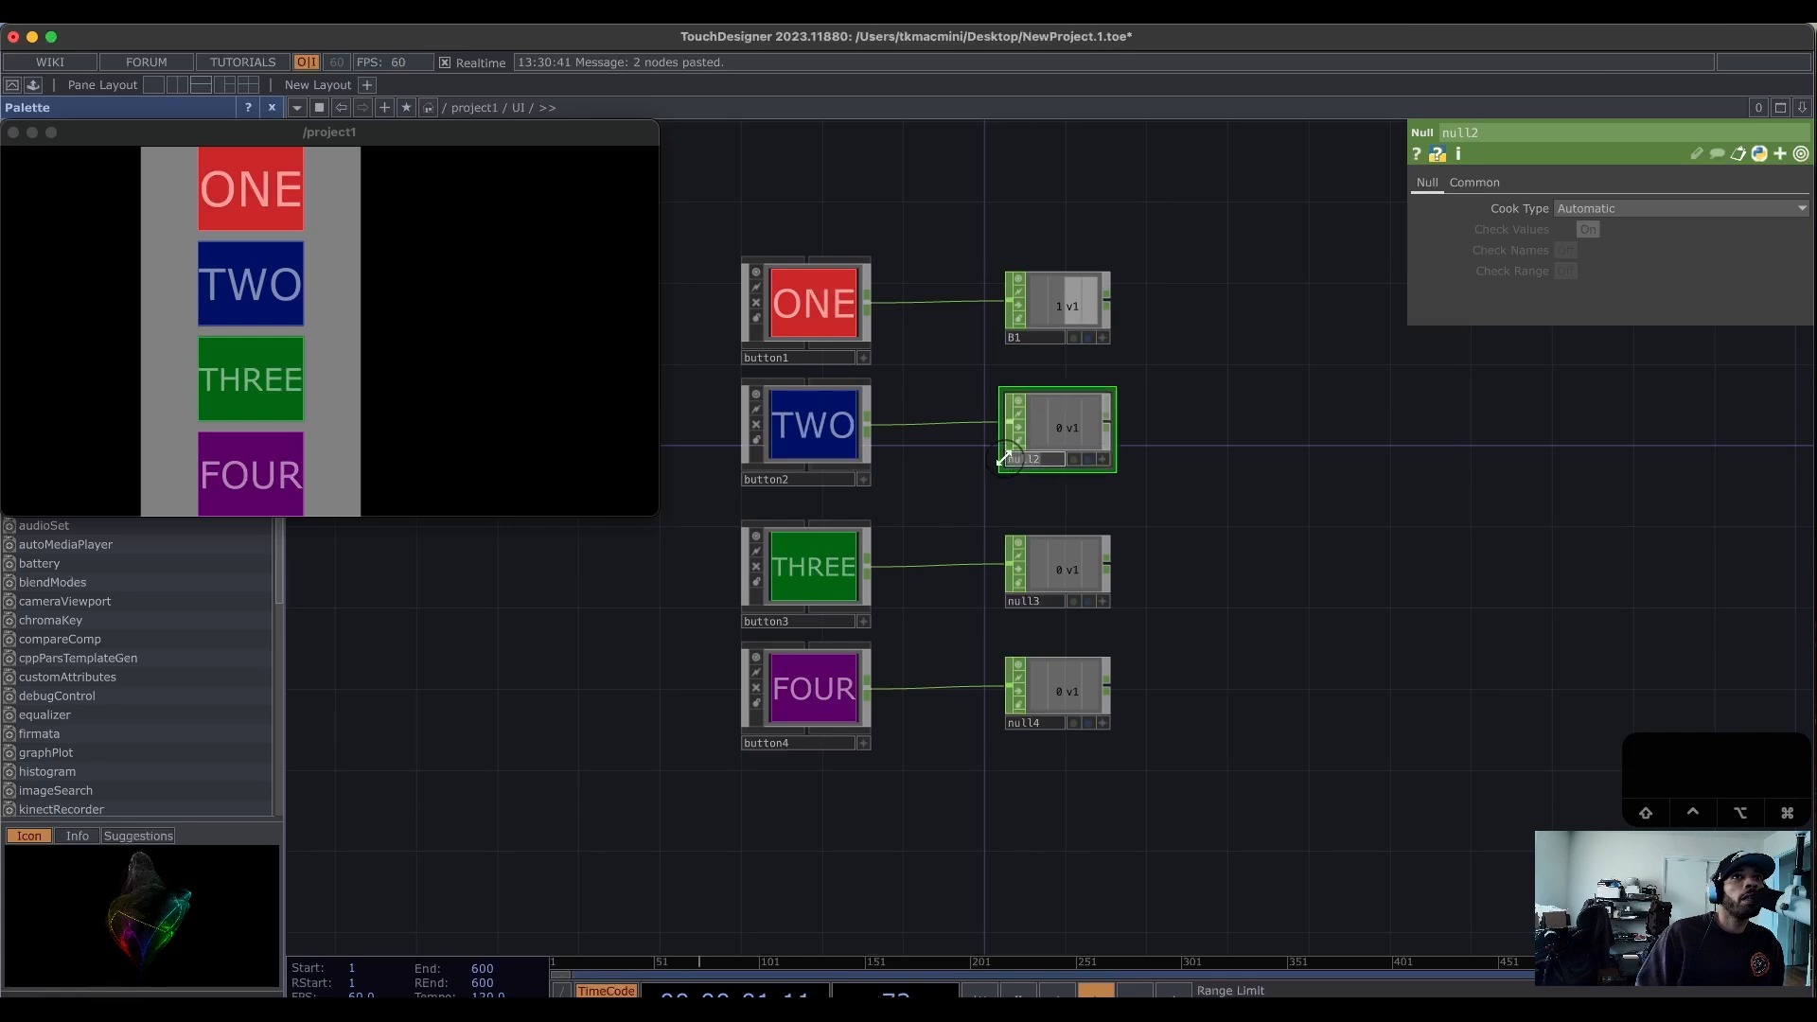
pyautogui.write('b2')
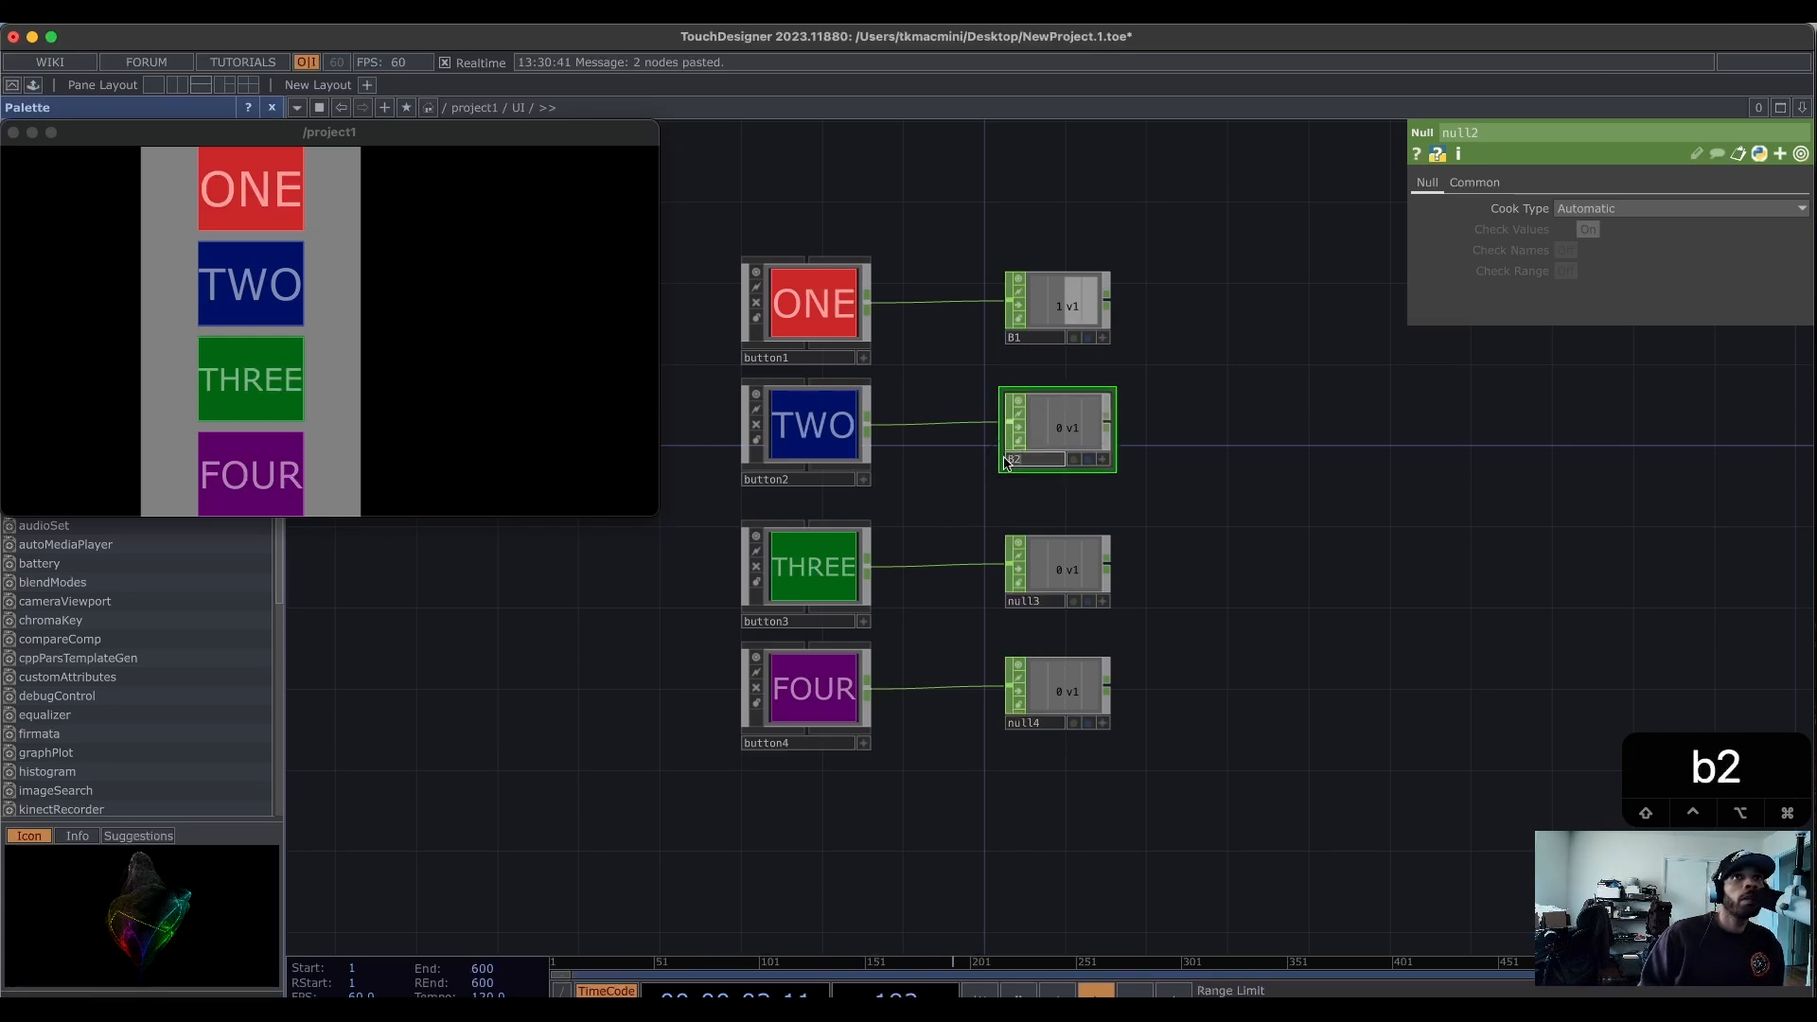
# Rename the Null CHOPs connected to the THREE and FOUR buttons as B3 and B4.
pyautogui.click(1027, 601)
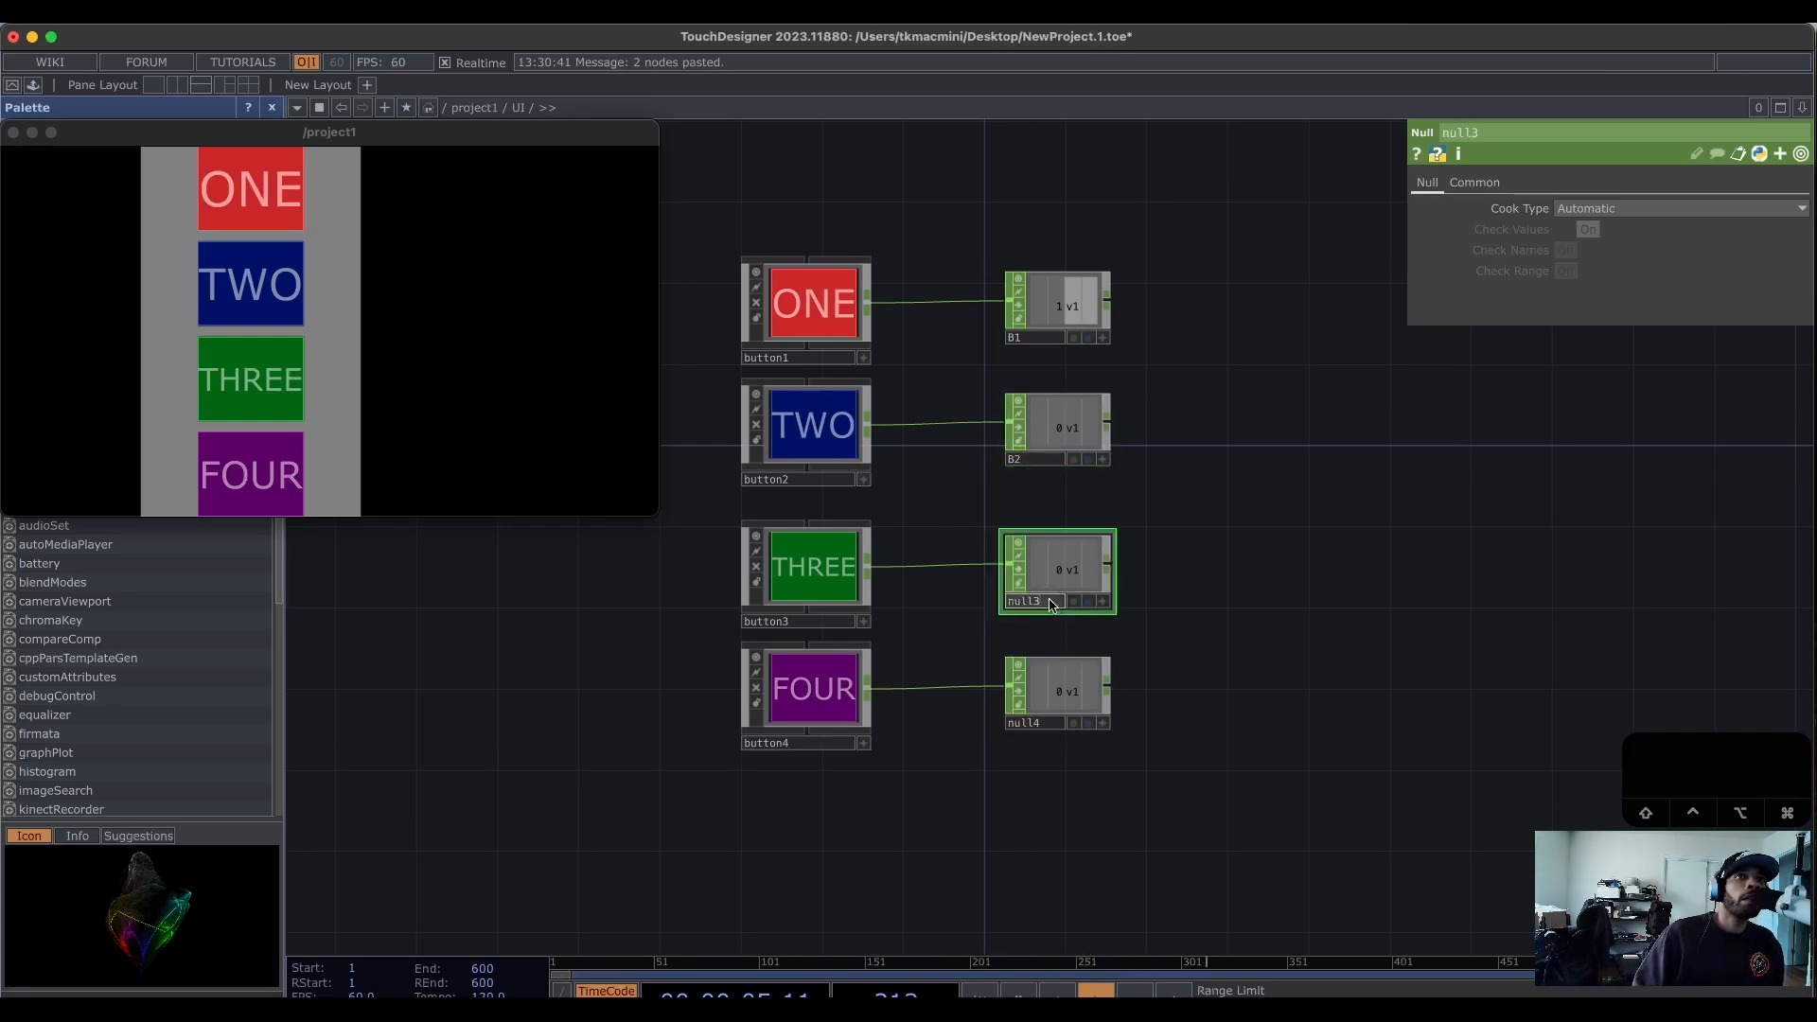
pyautogui.write('b3')
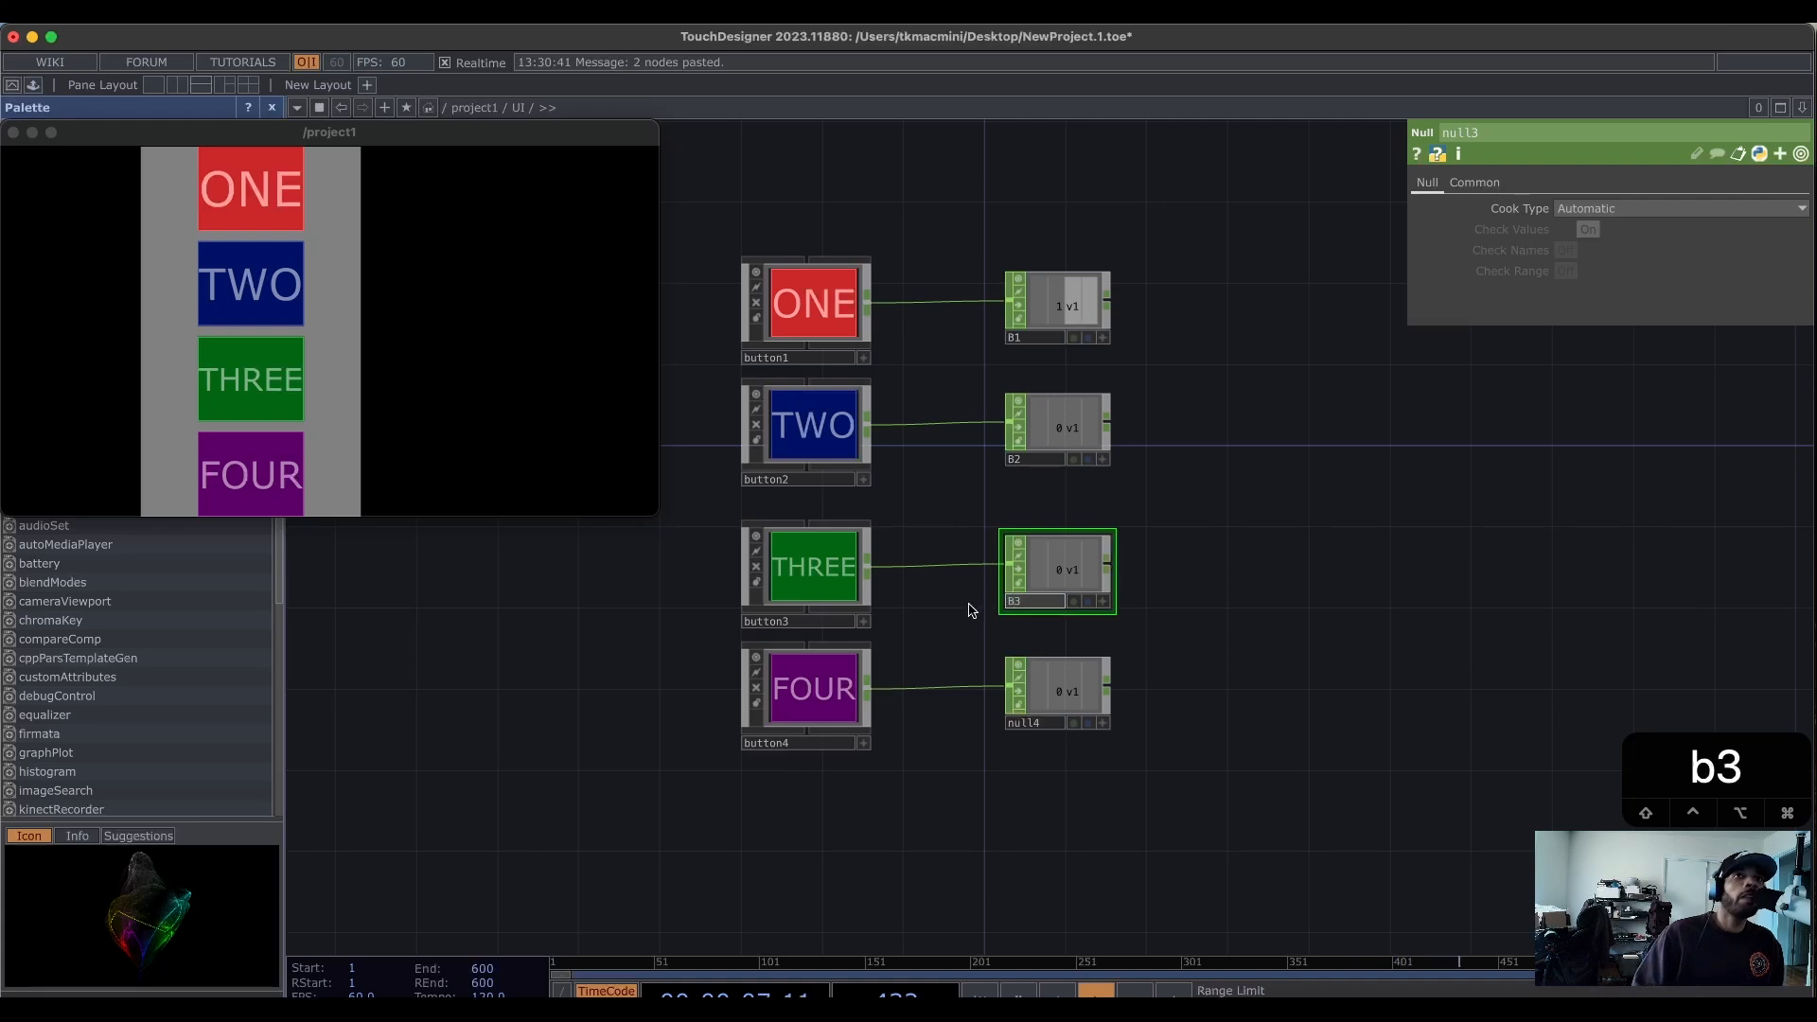
pyautogui.click(1026, 721)
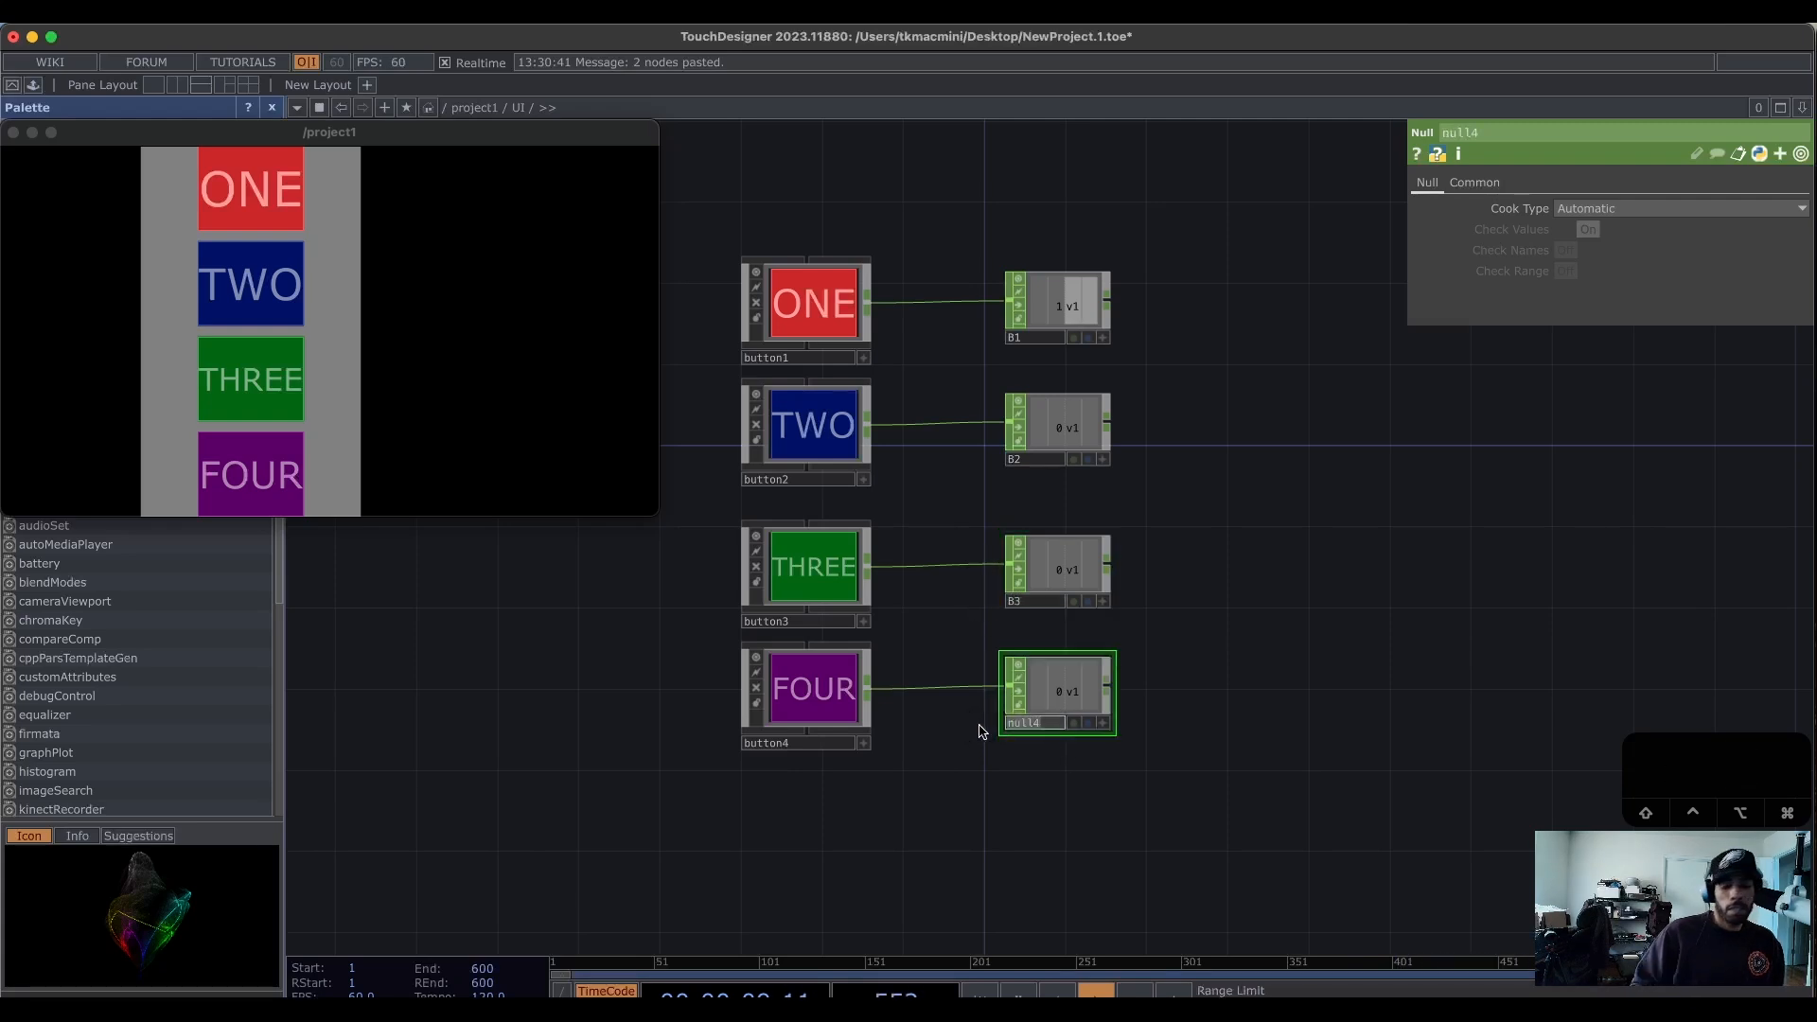
pyautogui.write('B4')
pyautogui.press('Return')
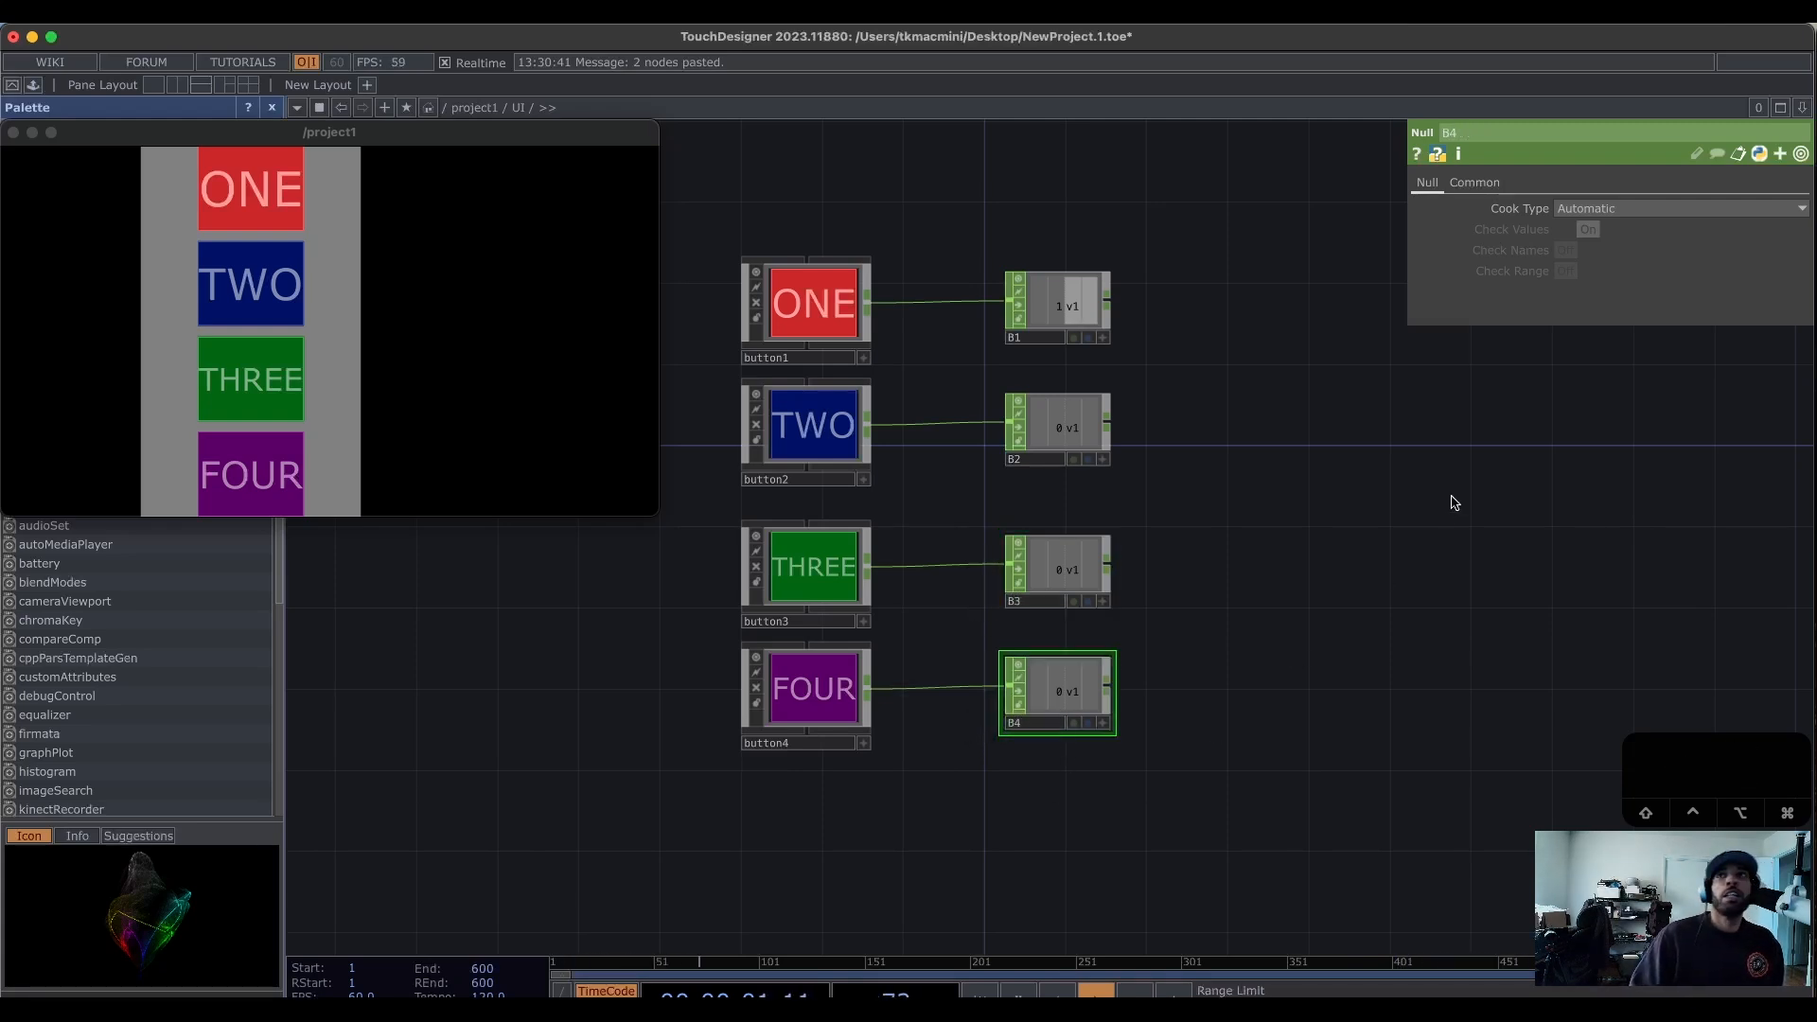
# Switch repeatedly among the ONE, TWO, THREE and FOUR buttons in the preview window to check the outputs of B1 to B4.
pyautogui.moveTo(1408, 588); pyautogui.dragTo(1433, 666)
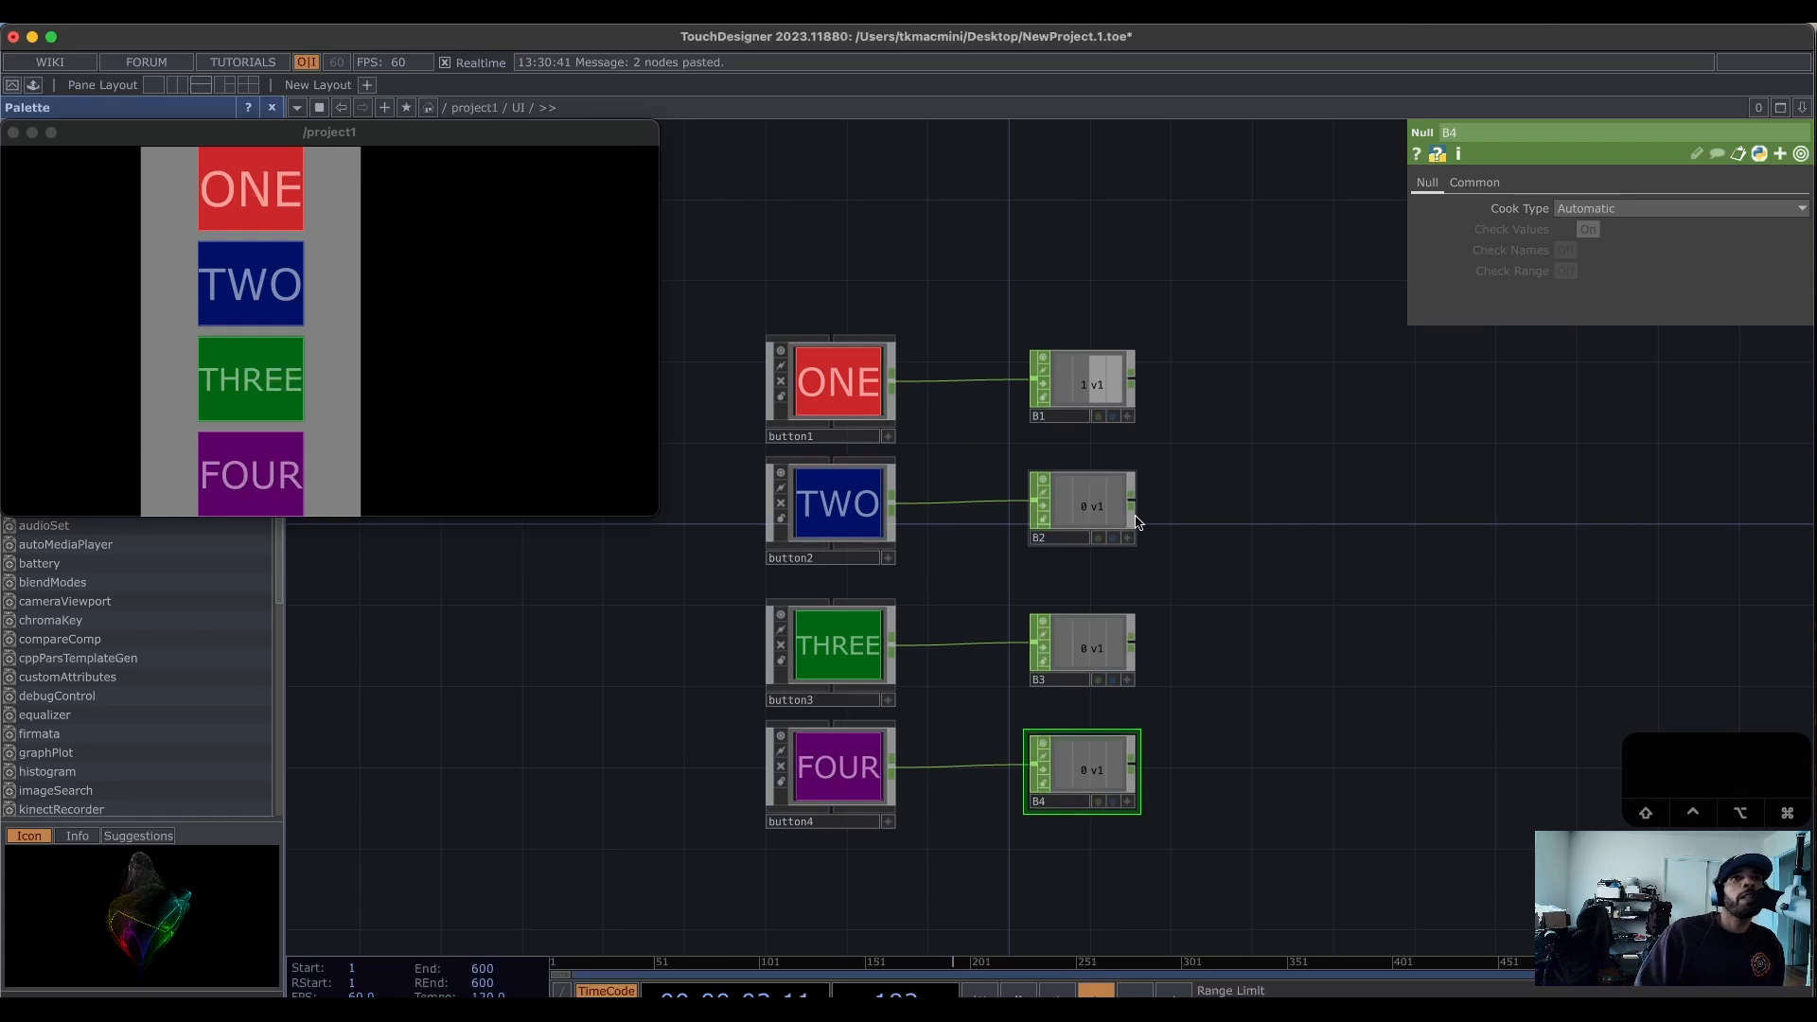
pyautogui.click(287, 301)
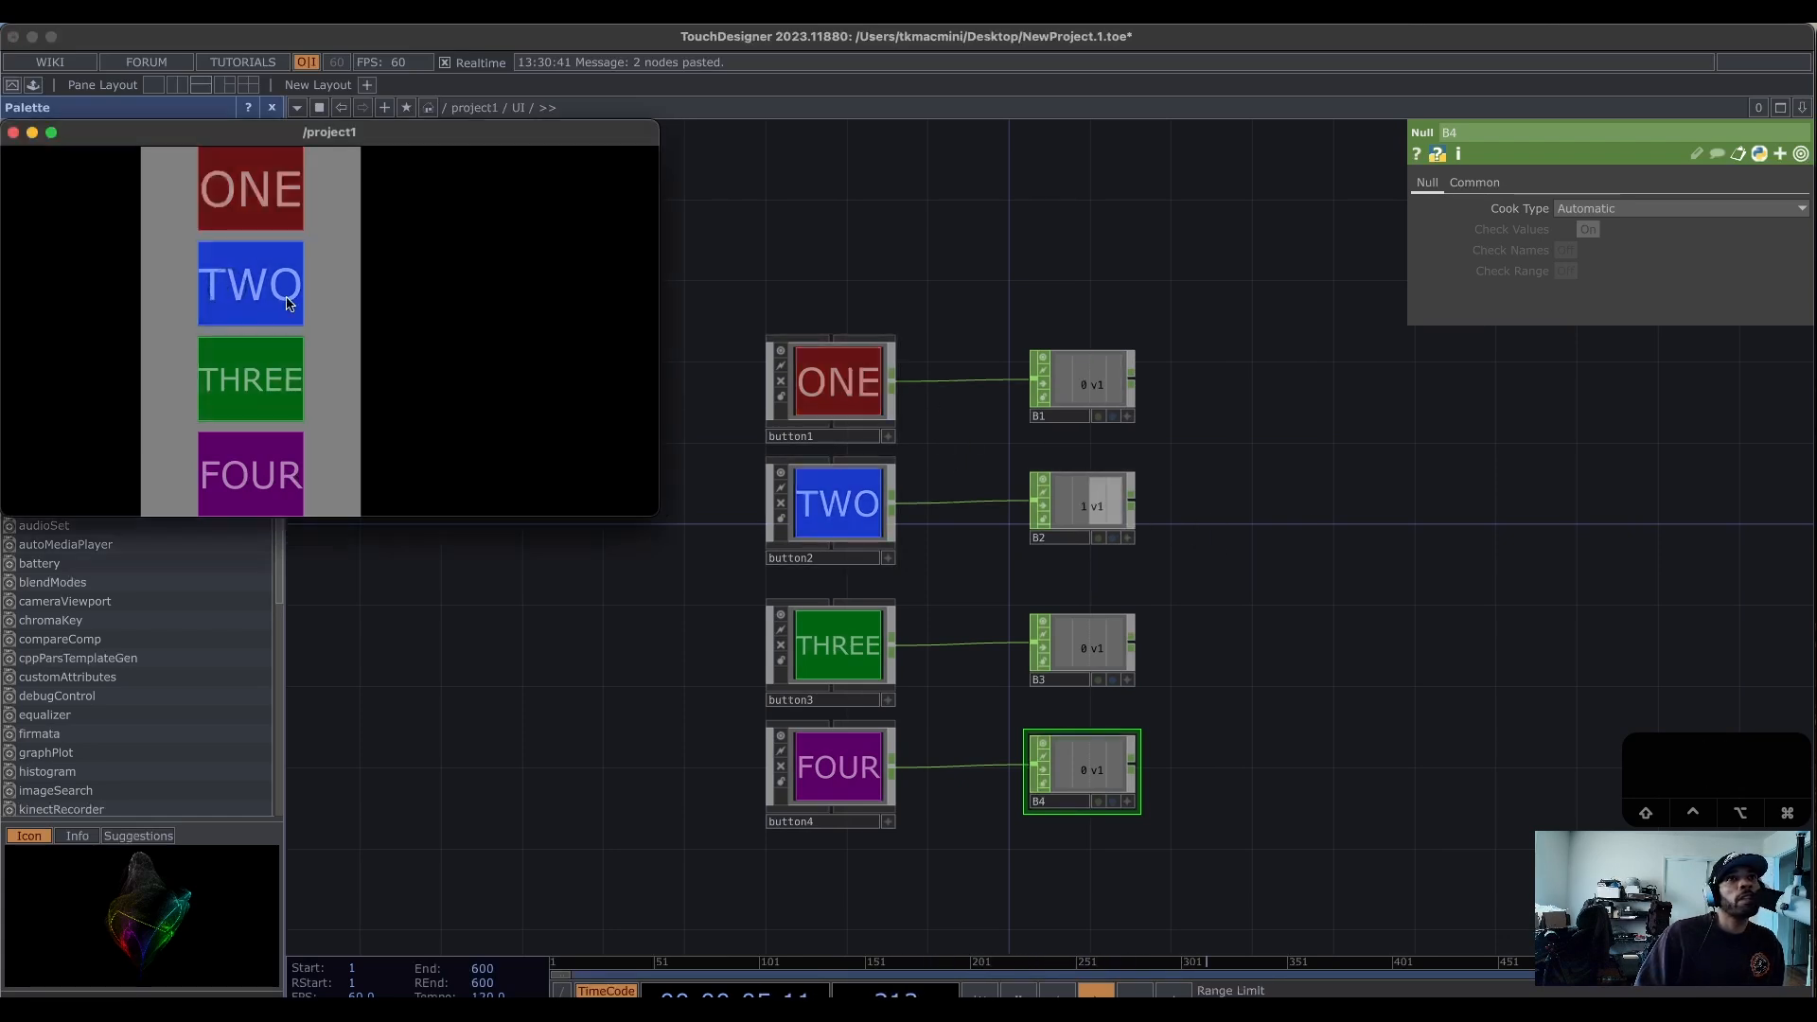
pyautogui.click(288, 381)
pyautogui.click(286, 388)
pyautogui.click(258, 467)
pyautogui.click(258, 473)
pyautogui.click(252, 294)
pyautogui.click(253, 201)
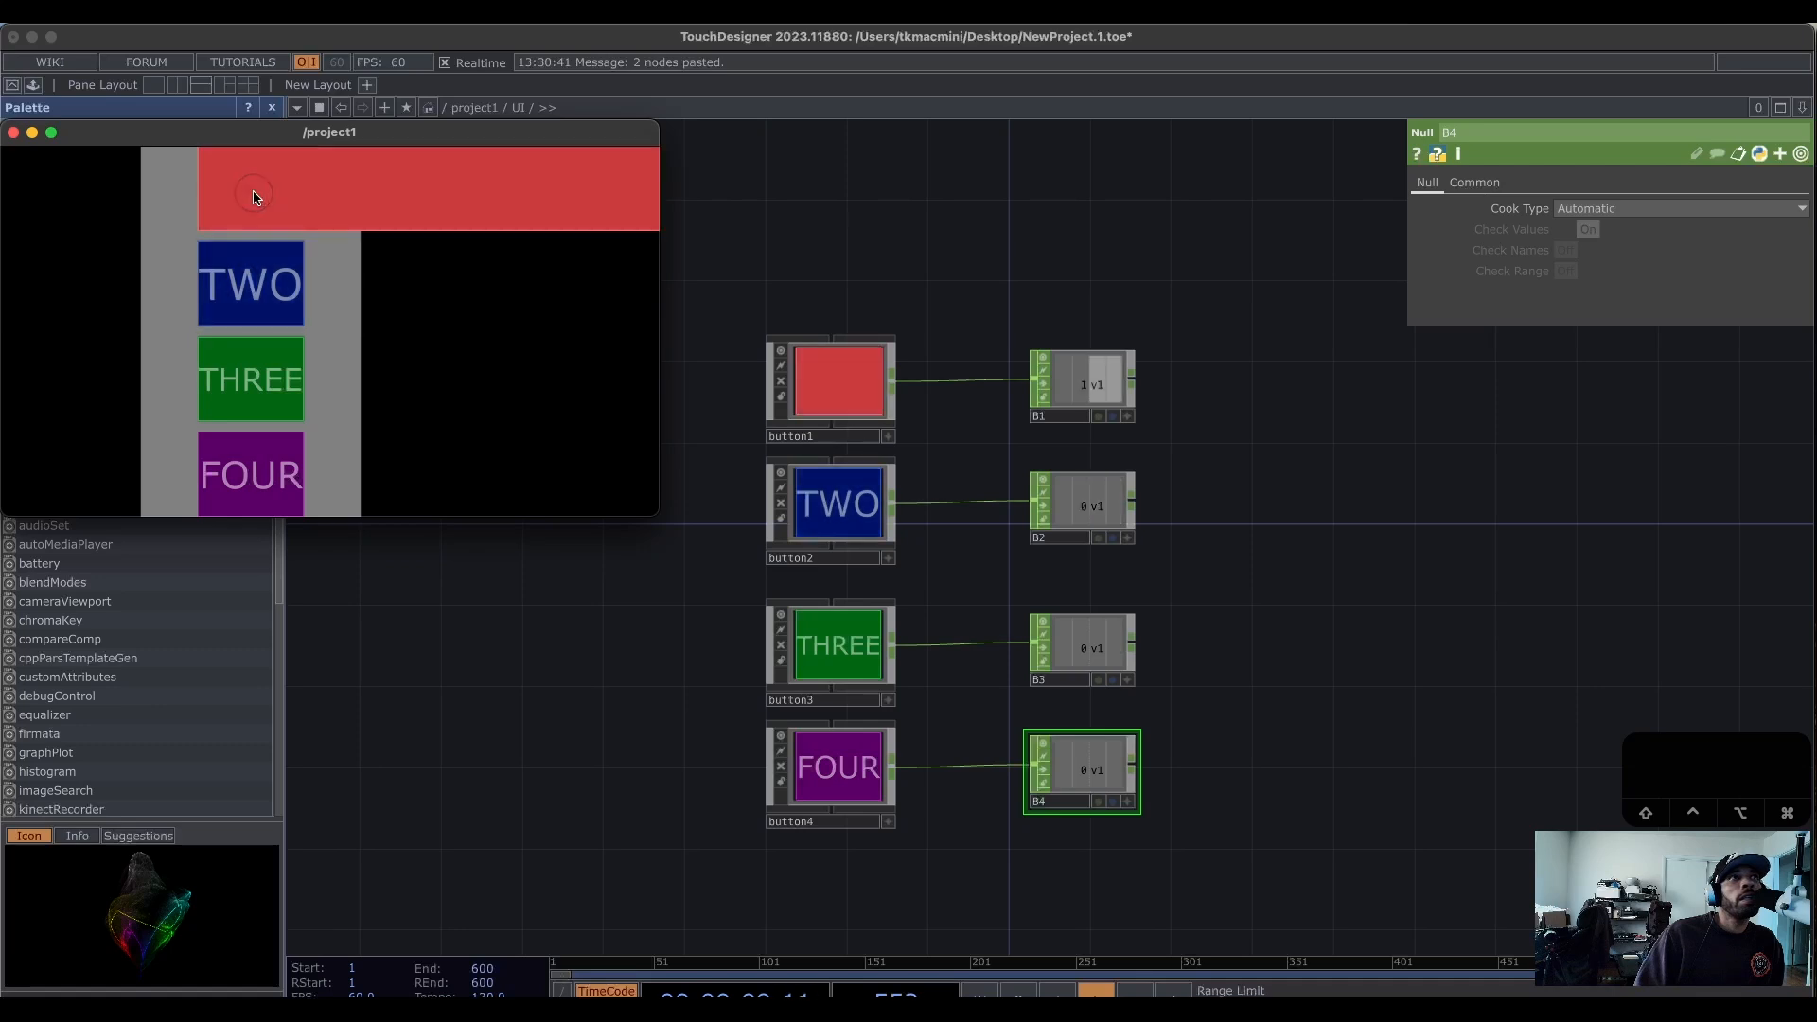
pyautogui.click(251, 284)
pyautogui.click(246, 388)
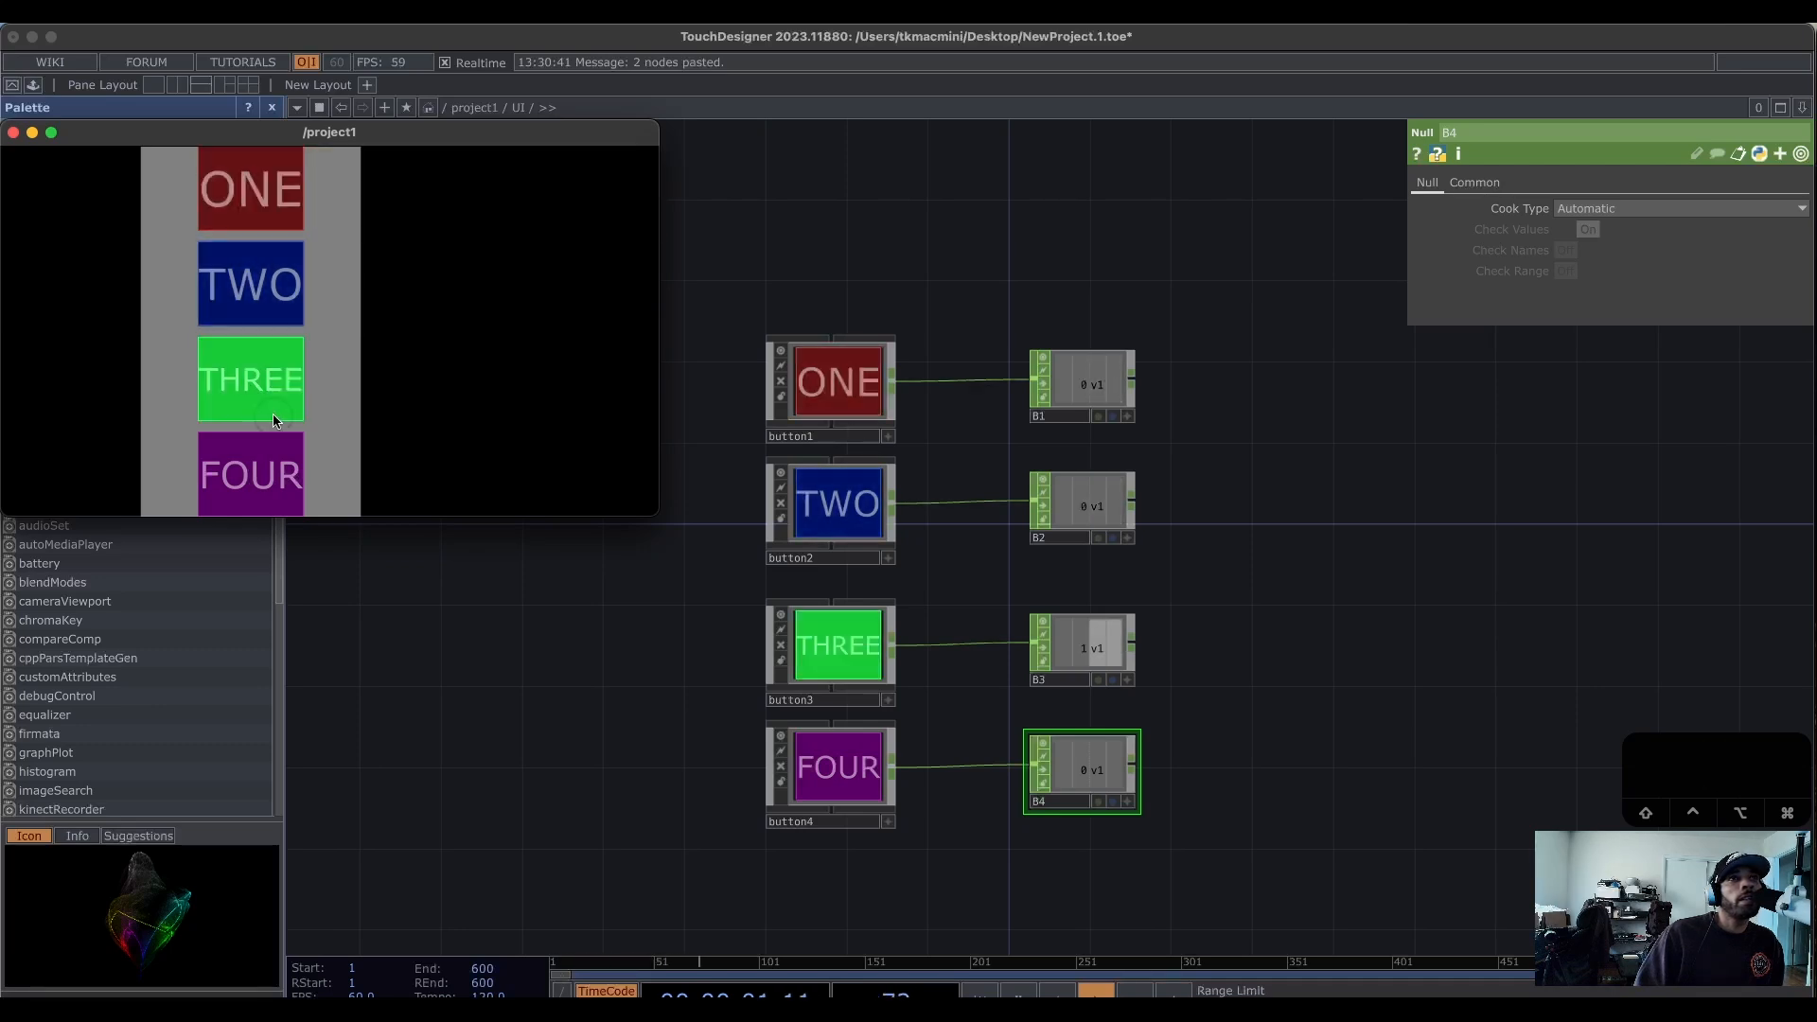
pyautogui.click(269, 474)
pyautogui.click(272, 392)
pyautogui.click(255, 293)
pyautogui.click(257, 194)
pyautogui.click(253, 305)
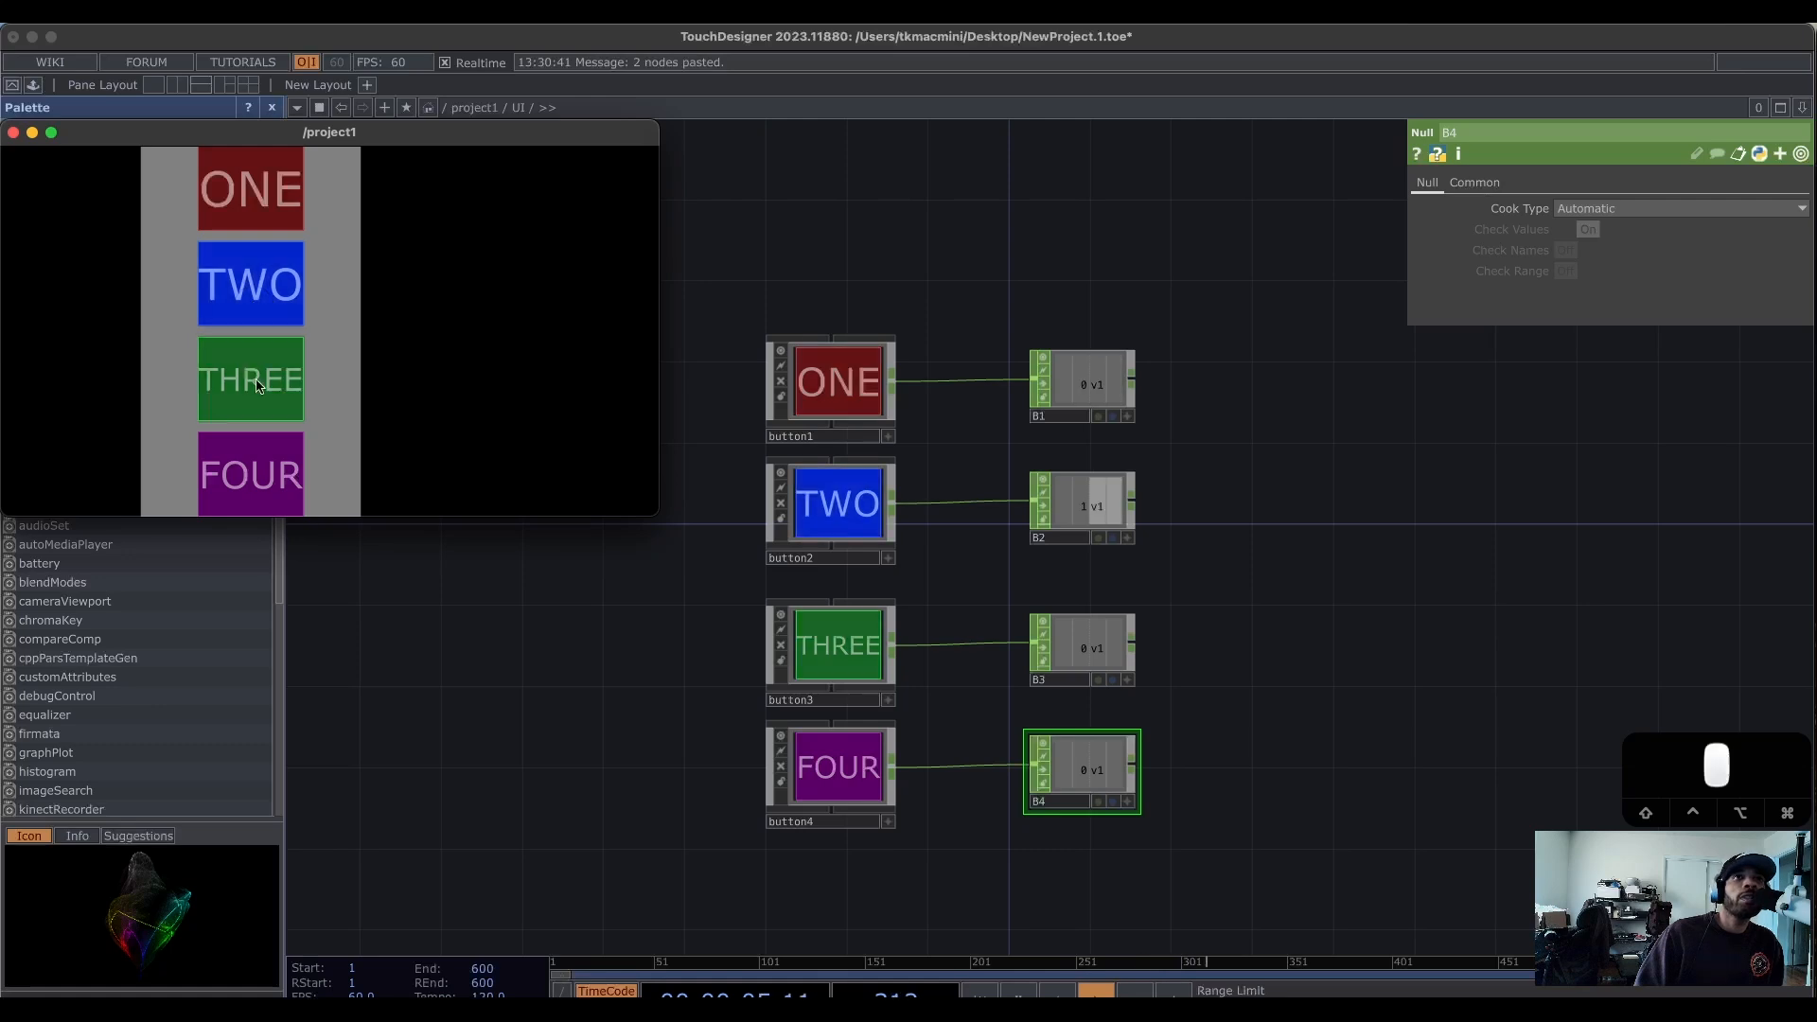
pyautogui.click(257, 379)
pyautogui.click(253, 270)
pyautogui.click(253, 216)
pyautogui.click(252, 312)
pyautogui.click(255, 398)
pyautogui.click(255, 450)
pyautogui.click(264, 360)
pyautogui.click(263, 284)
pyautogui.click(258, 184)
pyautogui.click(255, 288)
pyautogui.click(251, 372)
pyautogui.click(258, 469)
pyautogui.click(263, 379)
pyautogui.click(275, 313)
pyautogui.click(272, 225)
pyautogui.click(269, 221)
pyautogui.click(270, 279)
pyautogui.click(270, 398)
pyautogui.click(271, 466)
pyautogui.click(263, 366)
pyautogui.click(261, 274)
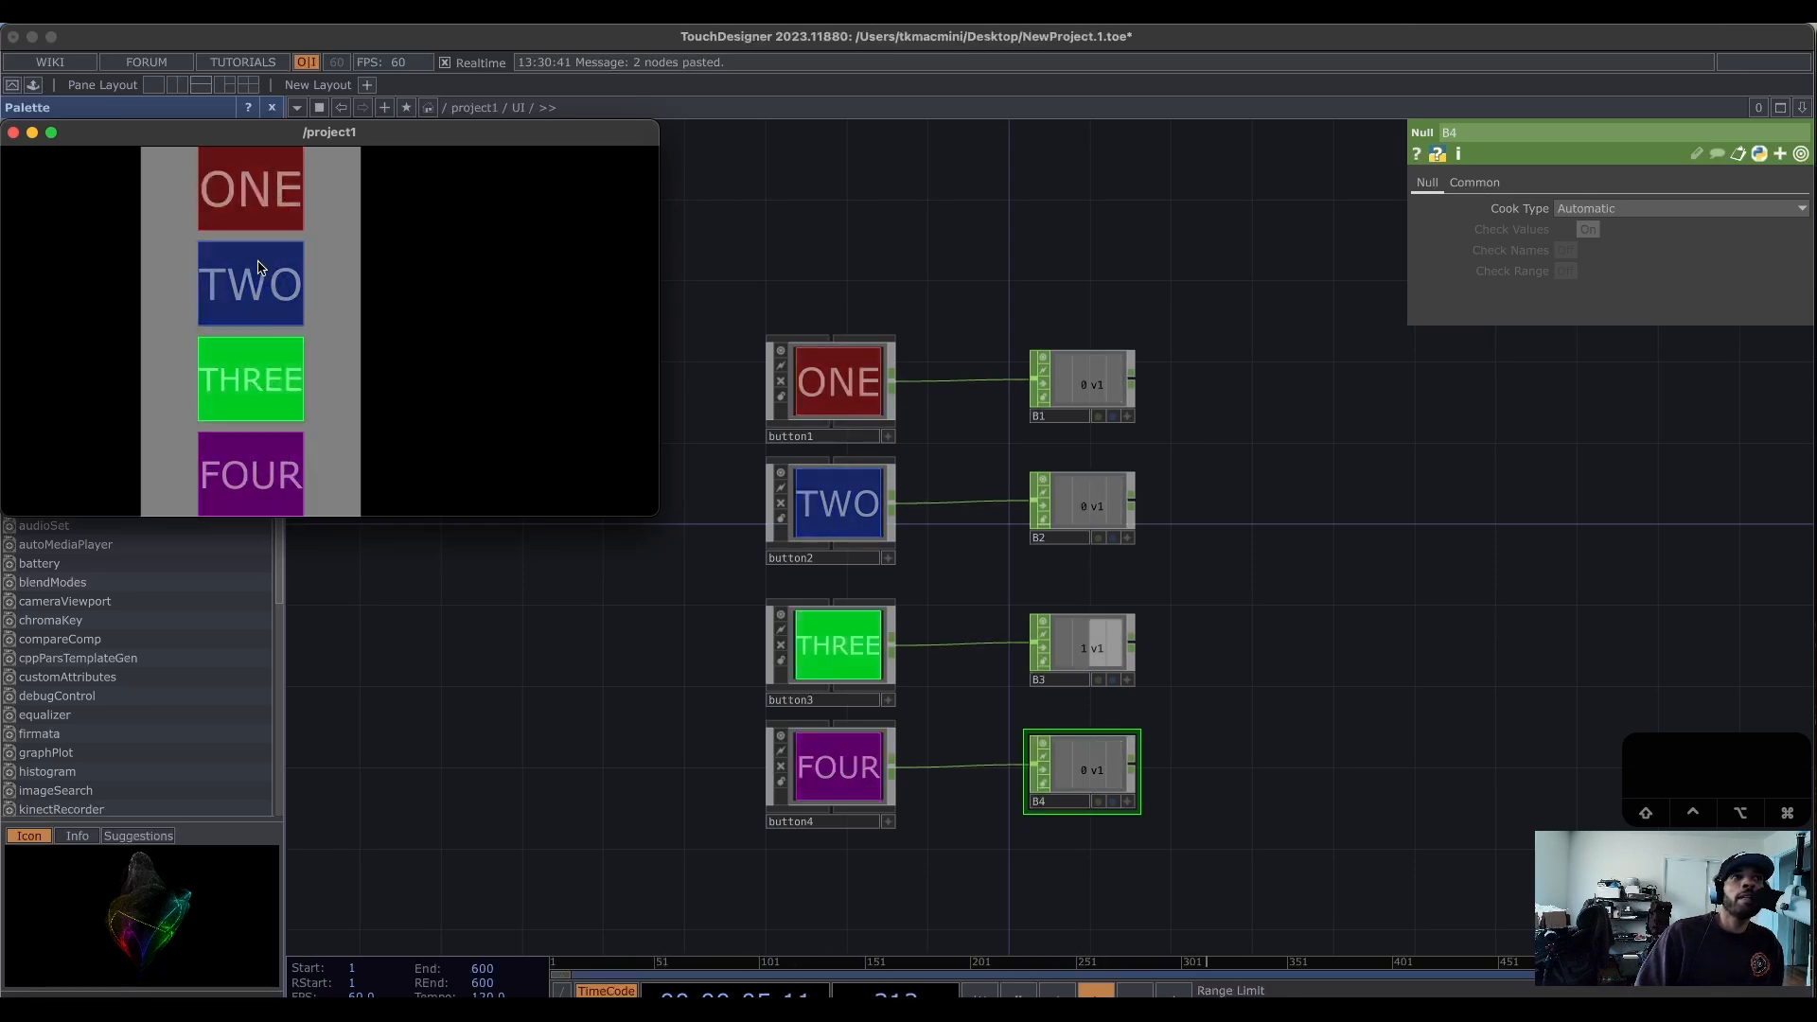
pyautogui.click(261, 194)
pyautogui.click(258, 284)
pyautogui.click(253, 454)
pyautogui.click(257, 377)
pyautogui.click(254, 284)
pyautogui.click(261, 194)
pyautogui.click(264, 274)
pyautogui.click(264, 392)
pyautogui.click(261, 465)
pyautogui.click(257, 379)
pyautogui.click(253, 307)
pyautogui.click(257, 206)
pyautogui.click(257, 283)
pyautogui.click(263, 378)
pyautogui.click(262, 487)
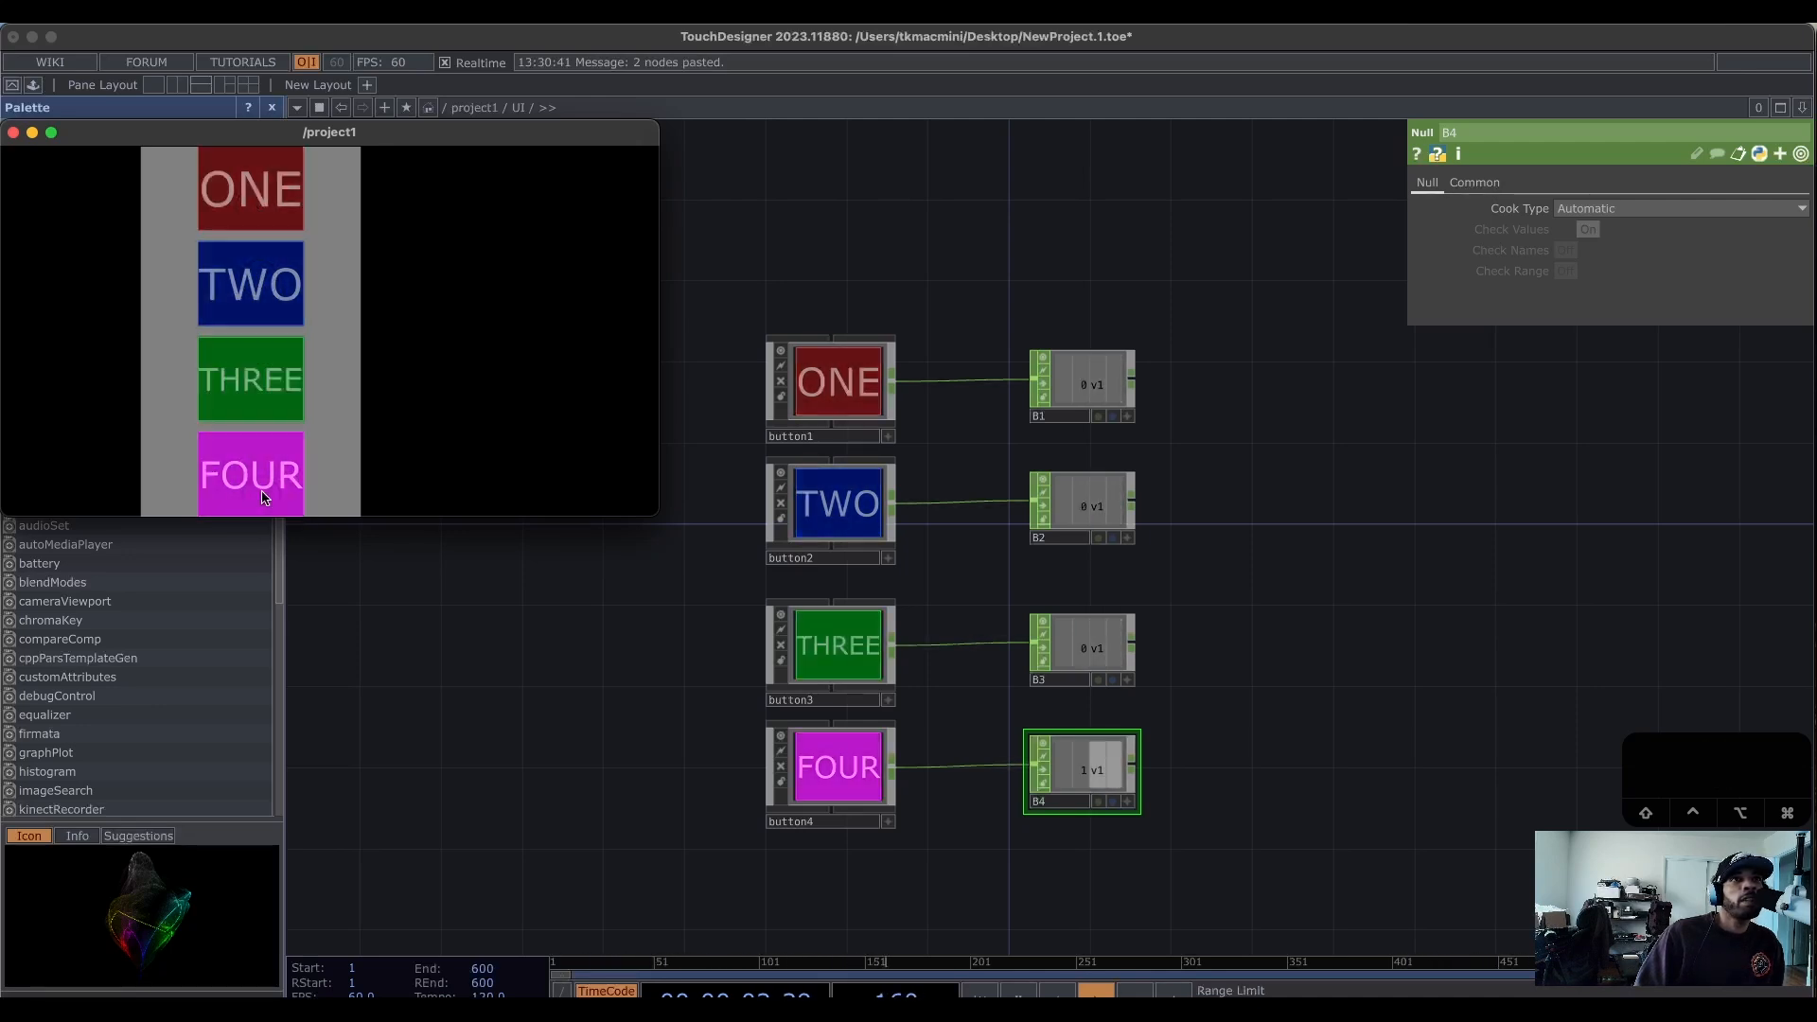
# Select the ONE button, close the color picker and review the button's type and group label settings.
pyautogui.click(803, 437)
pyautogui.click(1431, 88)
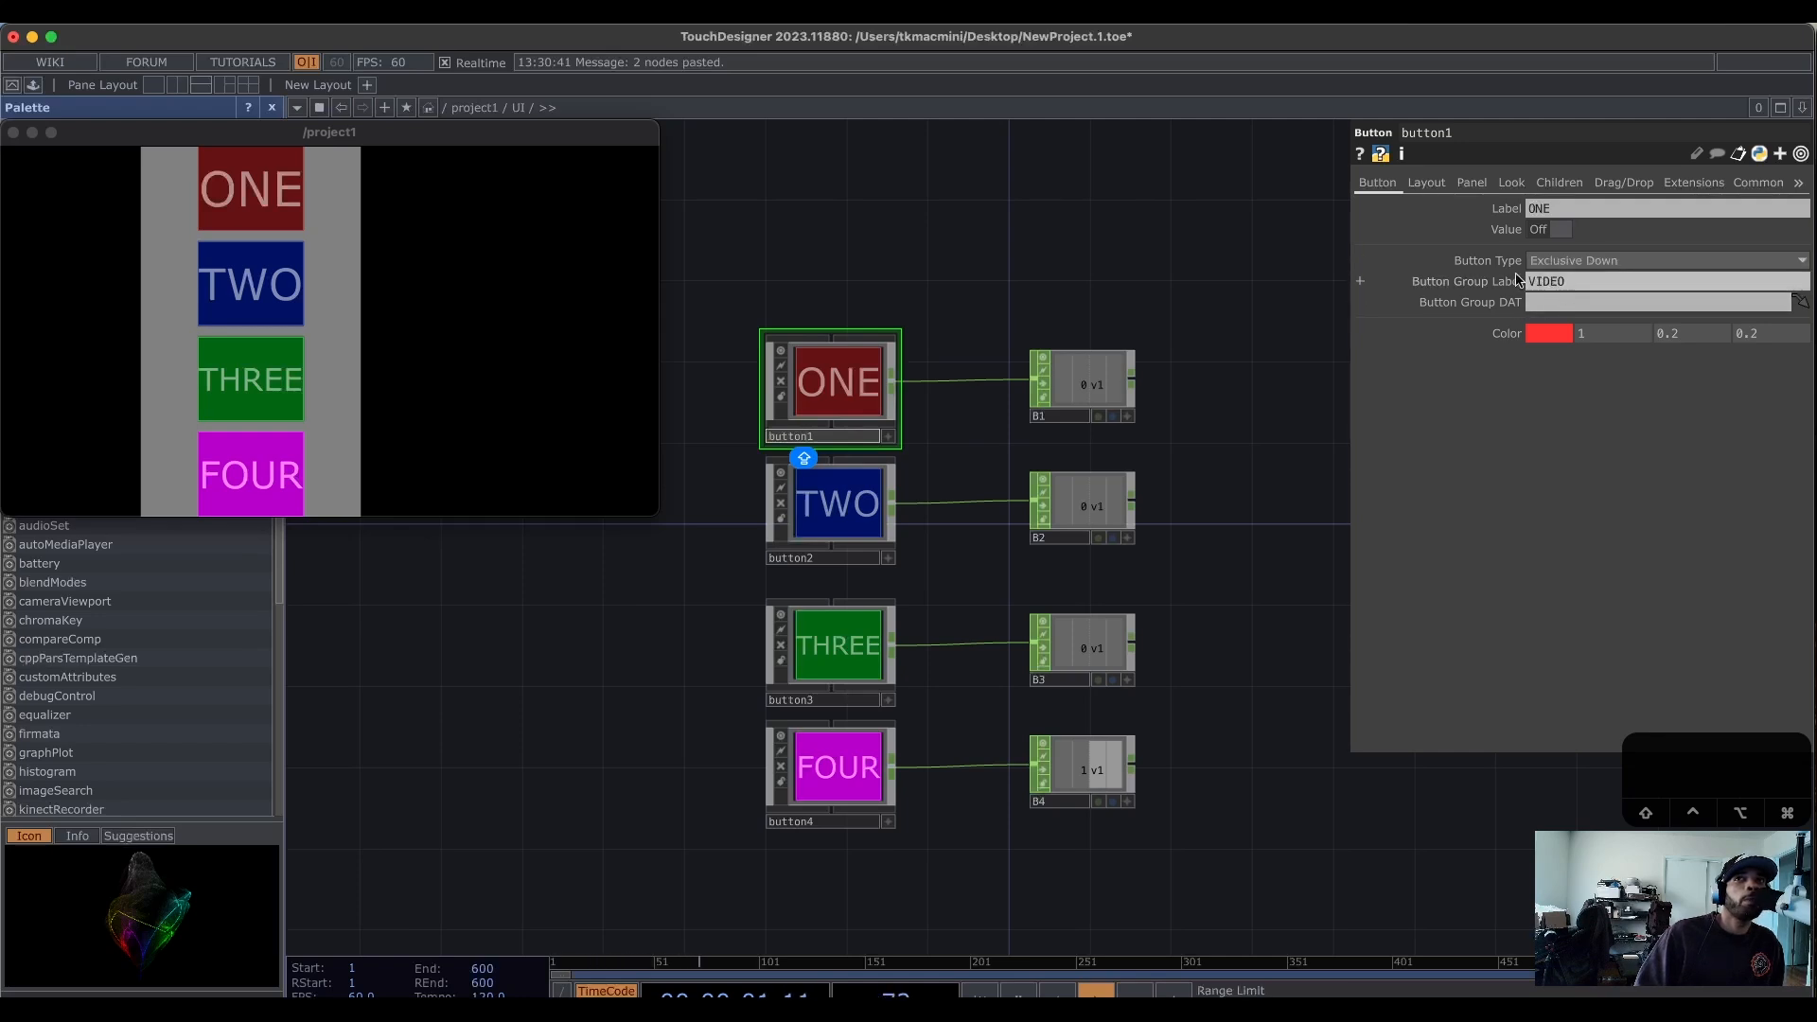
pyautogui.moveTo(1201, 495); pyautogui.dragTo(1148, 479)
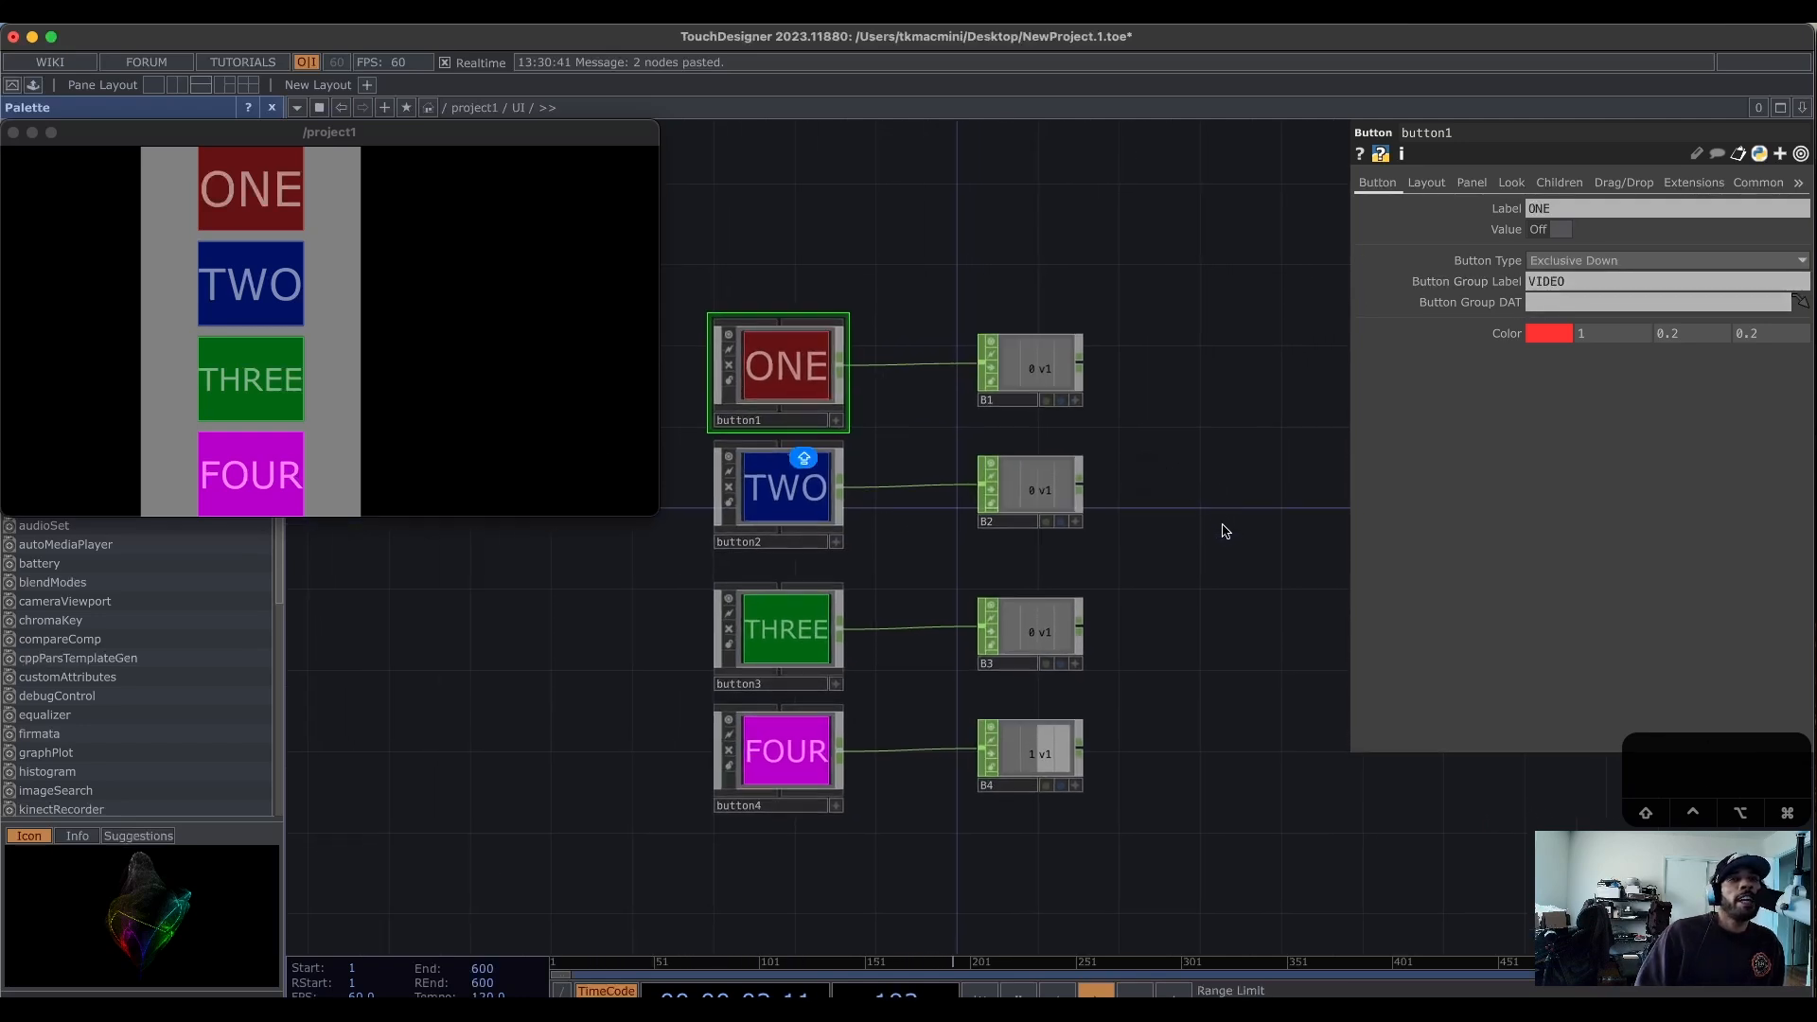
# Add a Logic CHOP in the empty space beyond the B1 to B4 Null CHOPs.
pyautogui.scroll(-5, 1225, 530)
pyautogui.moveTo(1272, 596); pyautogui.dragTo(1162, 562)
pyautogui.scroll(-1, 1169, 620)
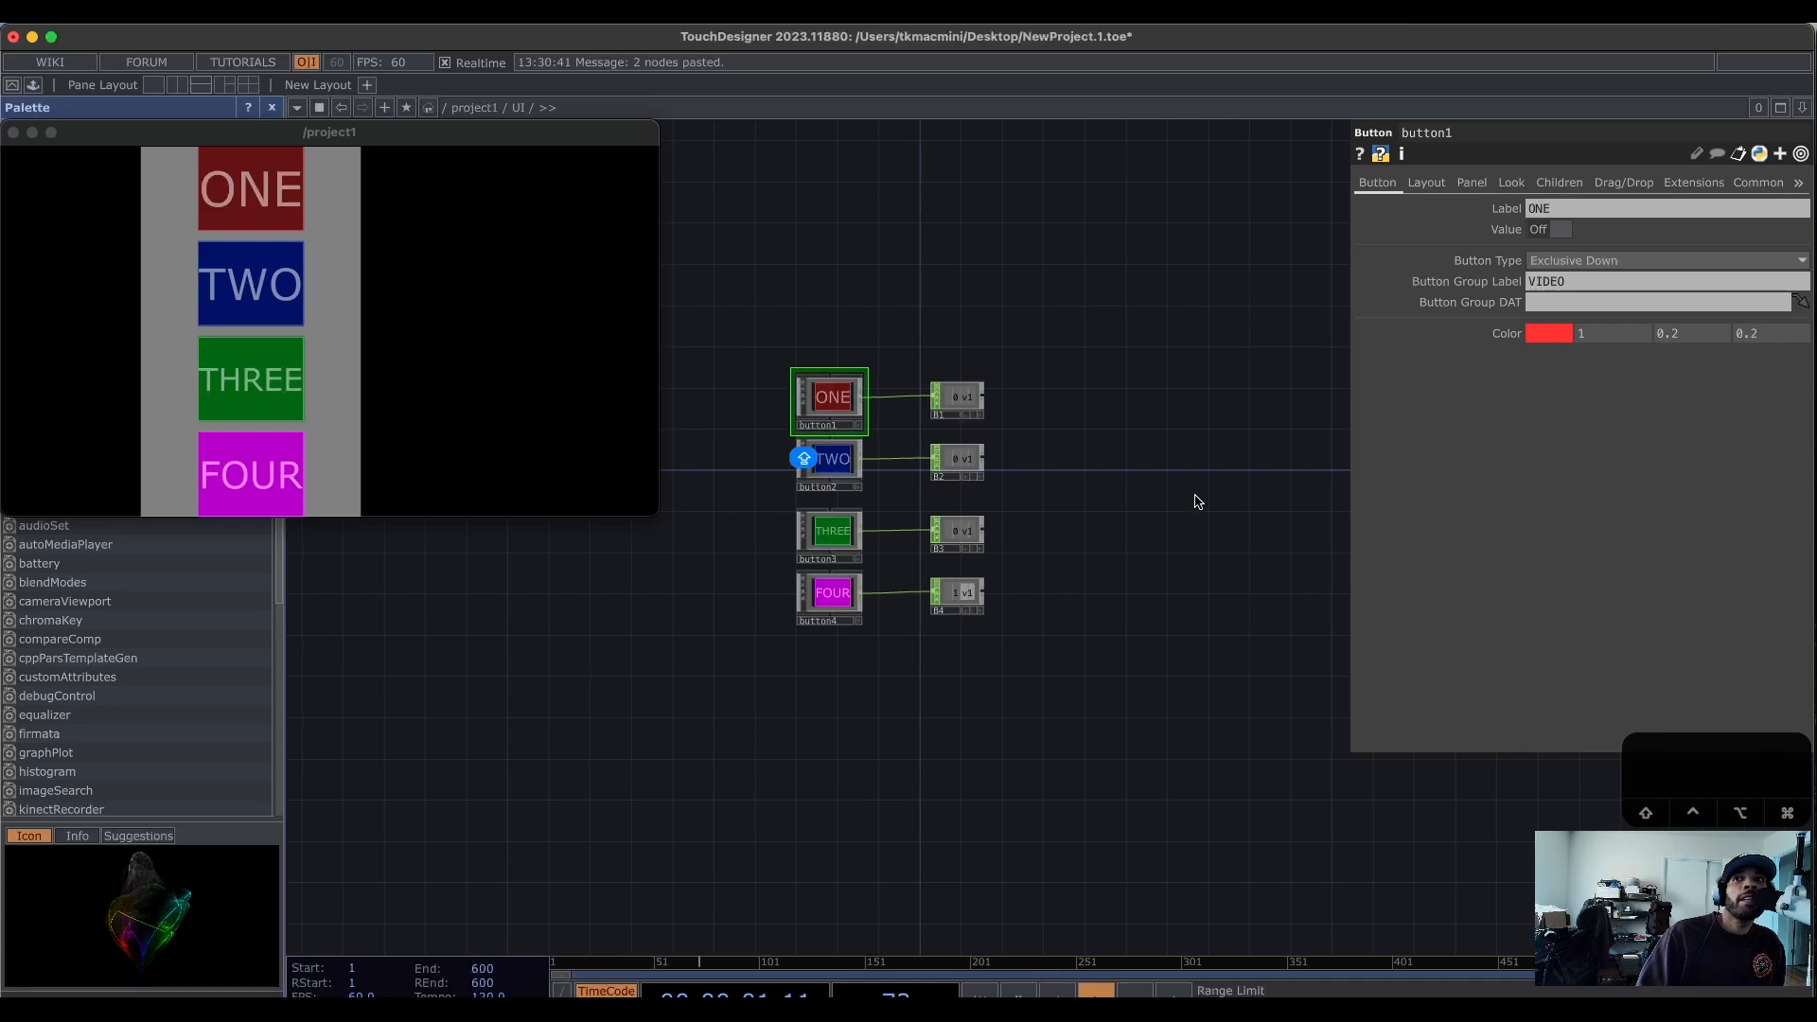
pyautogui.press('Tab')
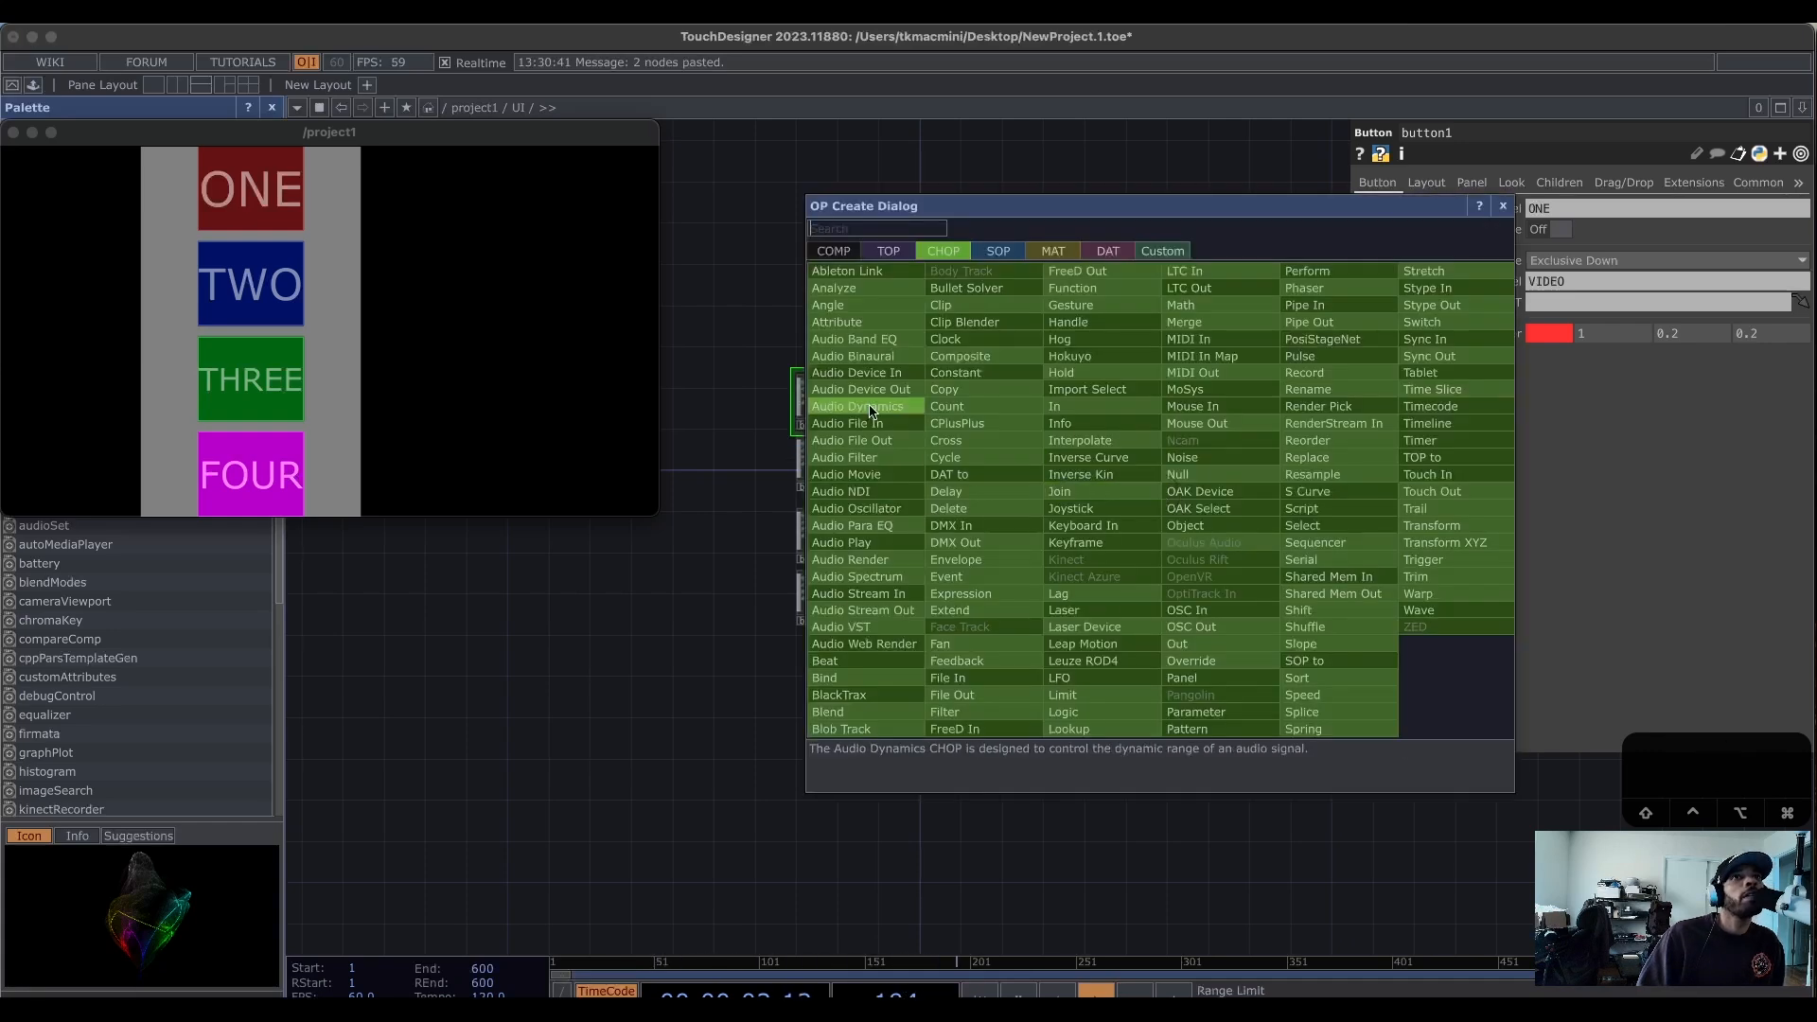
pyautogui.click(1133, 718)
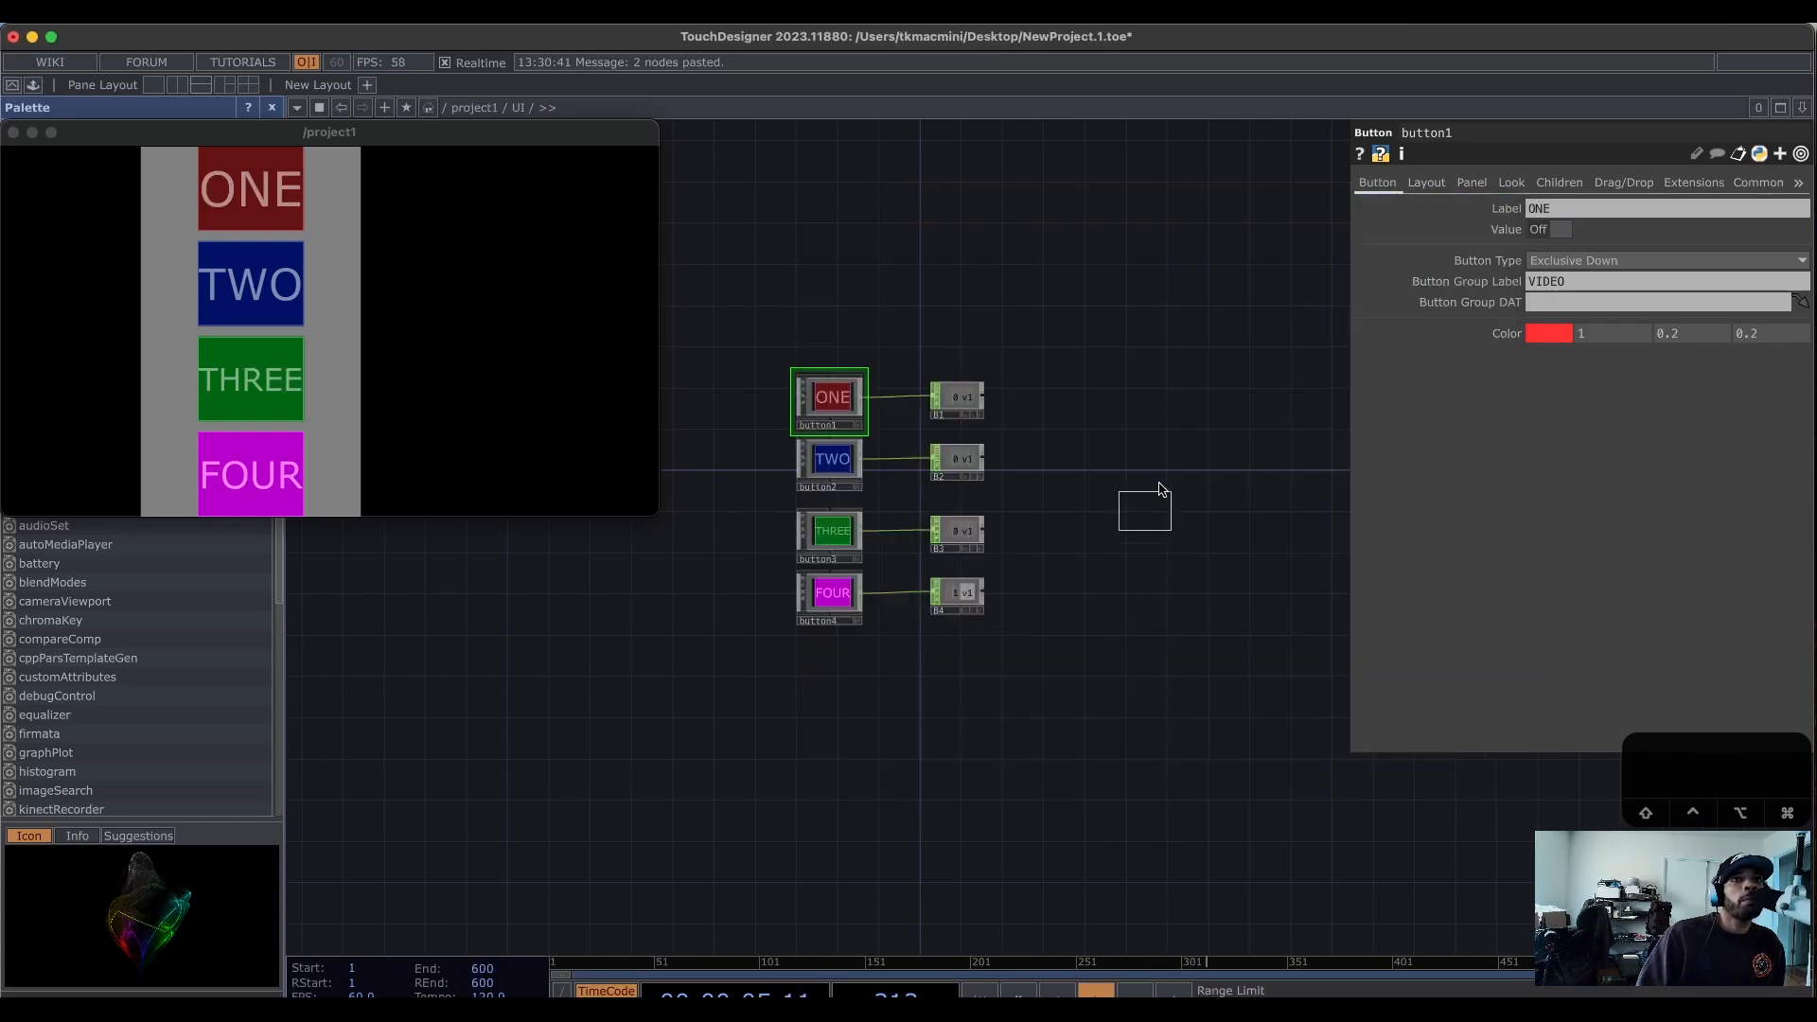
pyautogui.click(1114, 480)
pyautogui.scroll(5, 1088, 548)
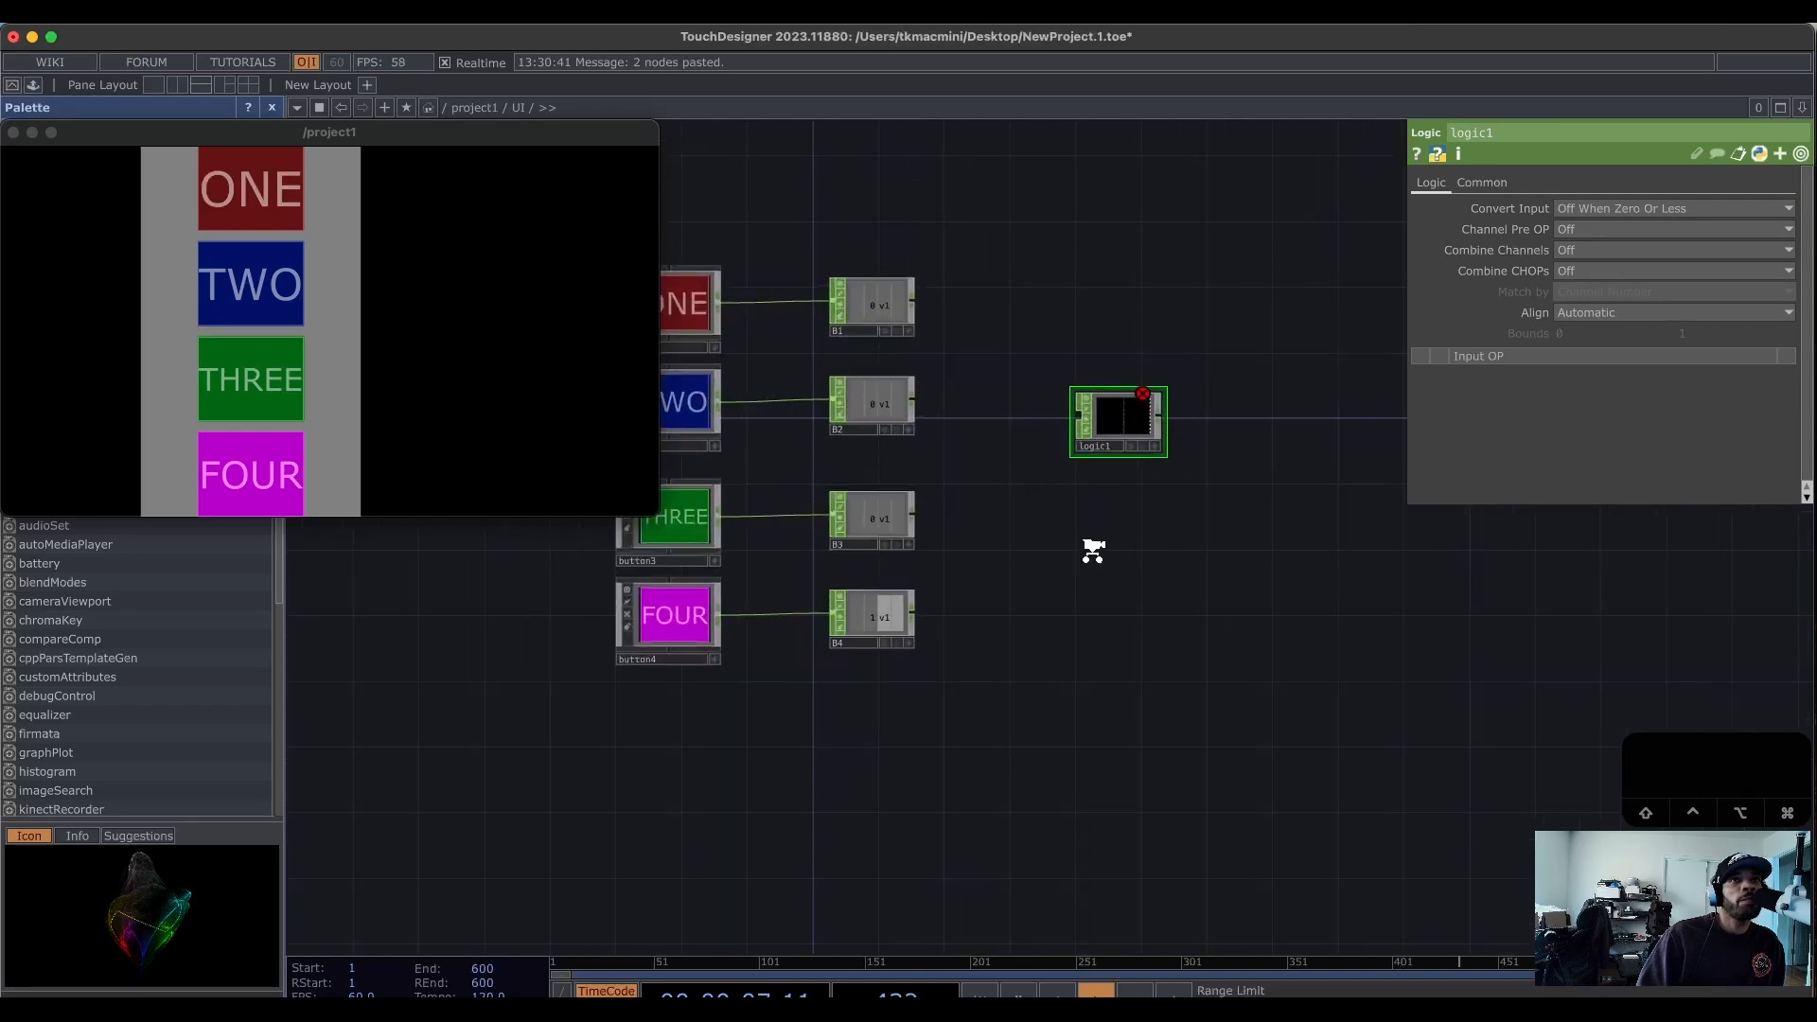
# Connect the outputs of B1, B2, B3 and B4 in that order to the Logic CHOP's input.
pyautogui.moveTo(1088, 548); pyautogui.dragTo(1308, 570, button='middle')
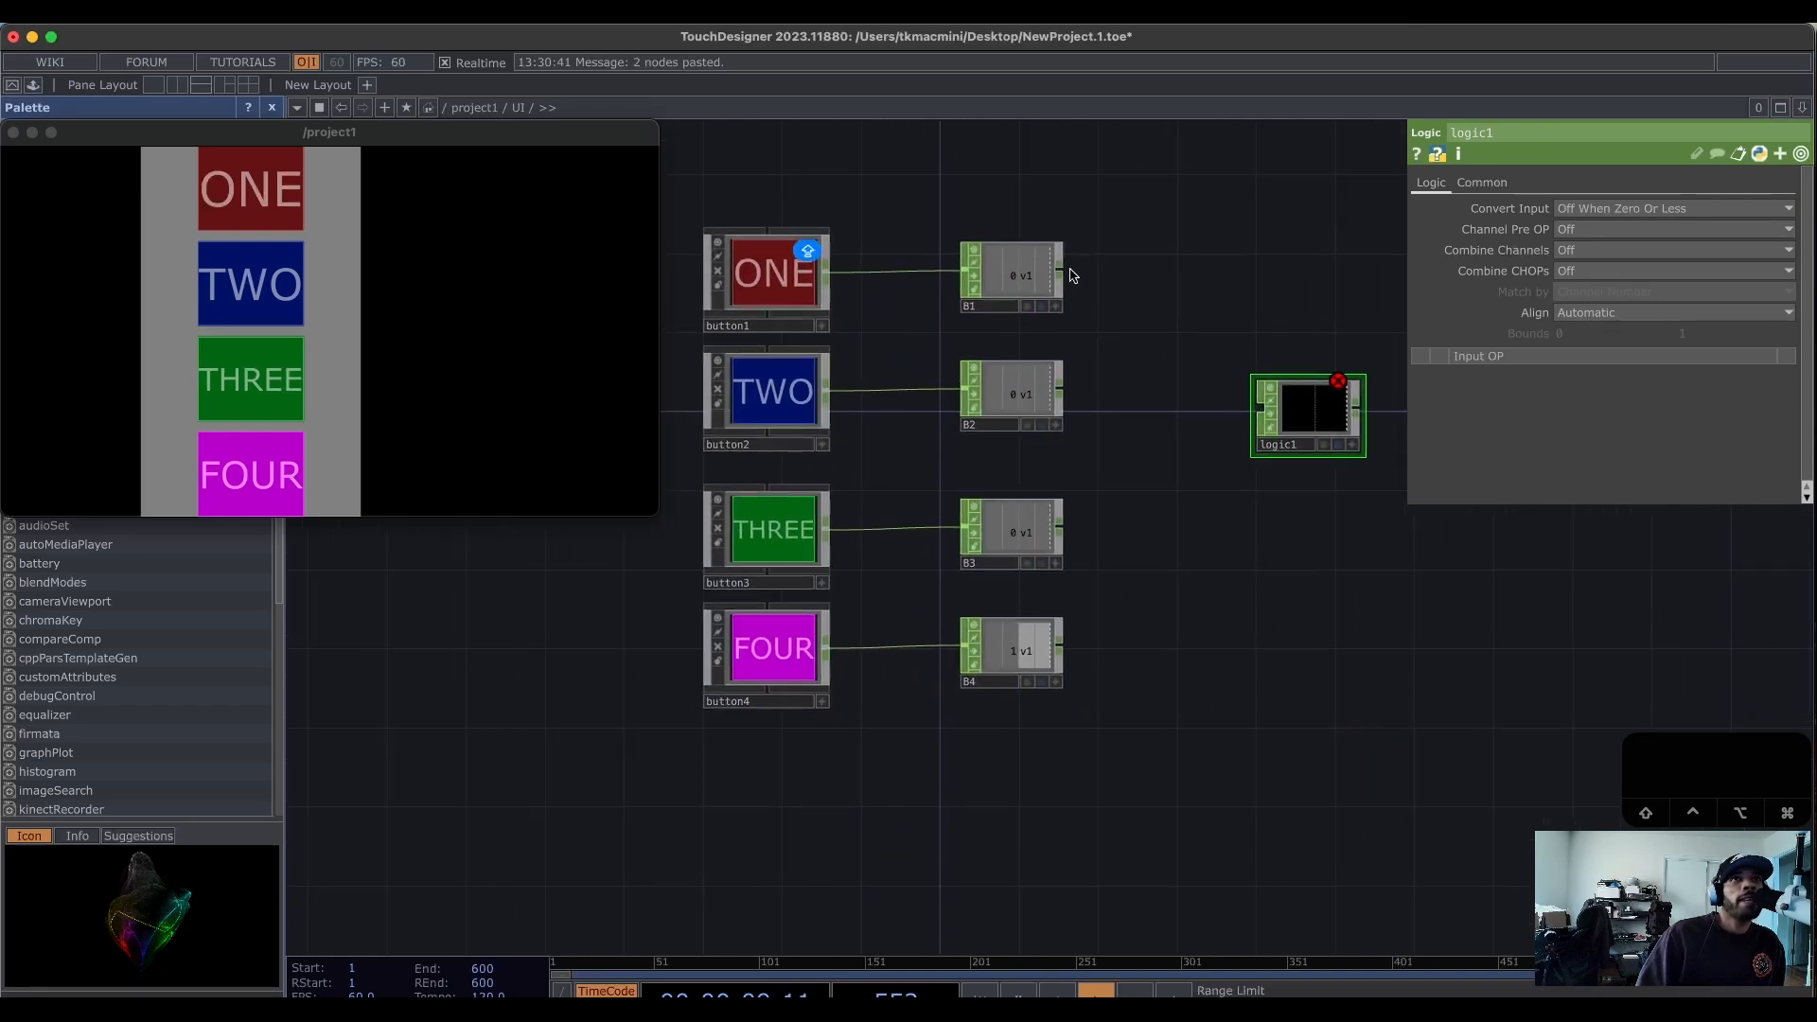
pyautogui.moveTo(1061, 272); pyautogui.dragTo(1262, 410)
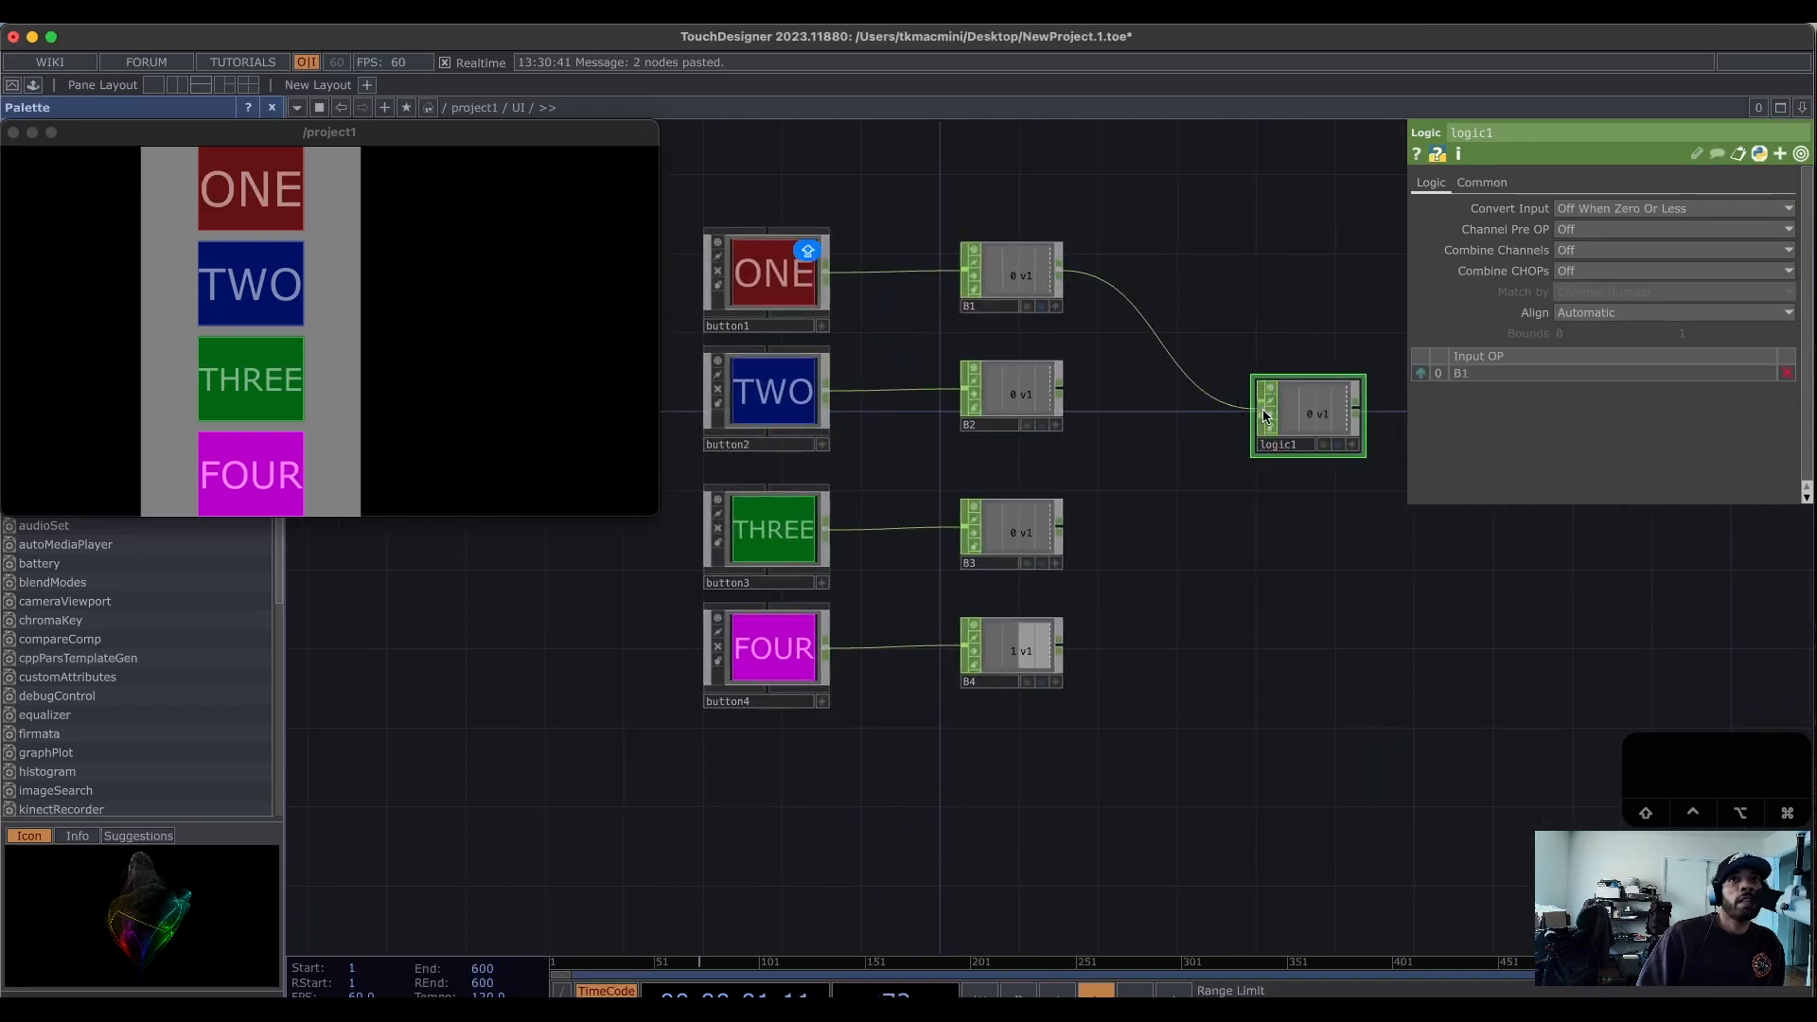
pyautogui.moveTo(1061, 391); pyautogui.dragTo(1262, 413)
pyautogui.moveTo(1063, 531); pyautogui.dragTo(1245, 448)
pyautogui.moveTo(1064, 653); pyautogui.dragTo(1262, 416)
pyautogui.moveTo(1324, 535); pyautogui.dragTo(1383, 681)
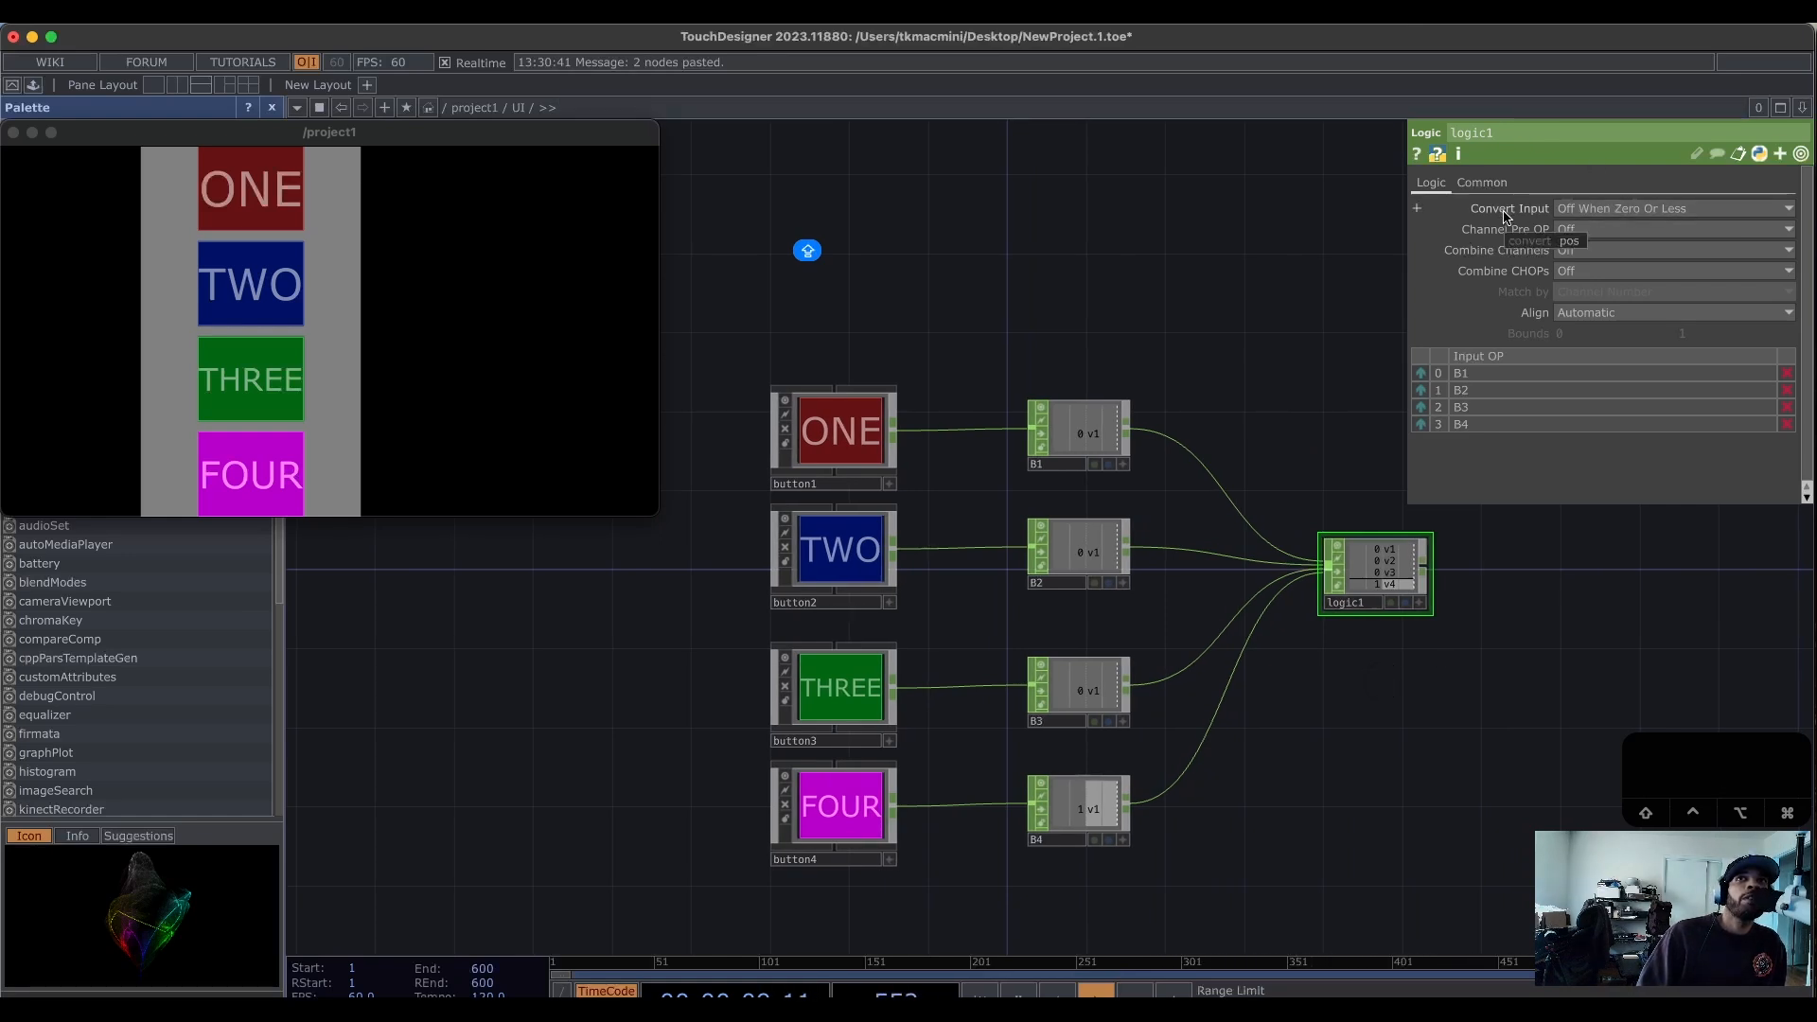
# Set the Logic CHOP's Convert Input to On When Greater Than Zero.
pyautogui.click(1651, 208)
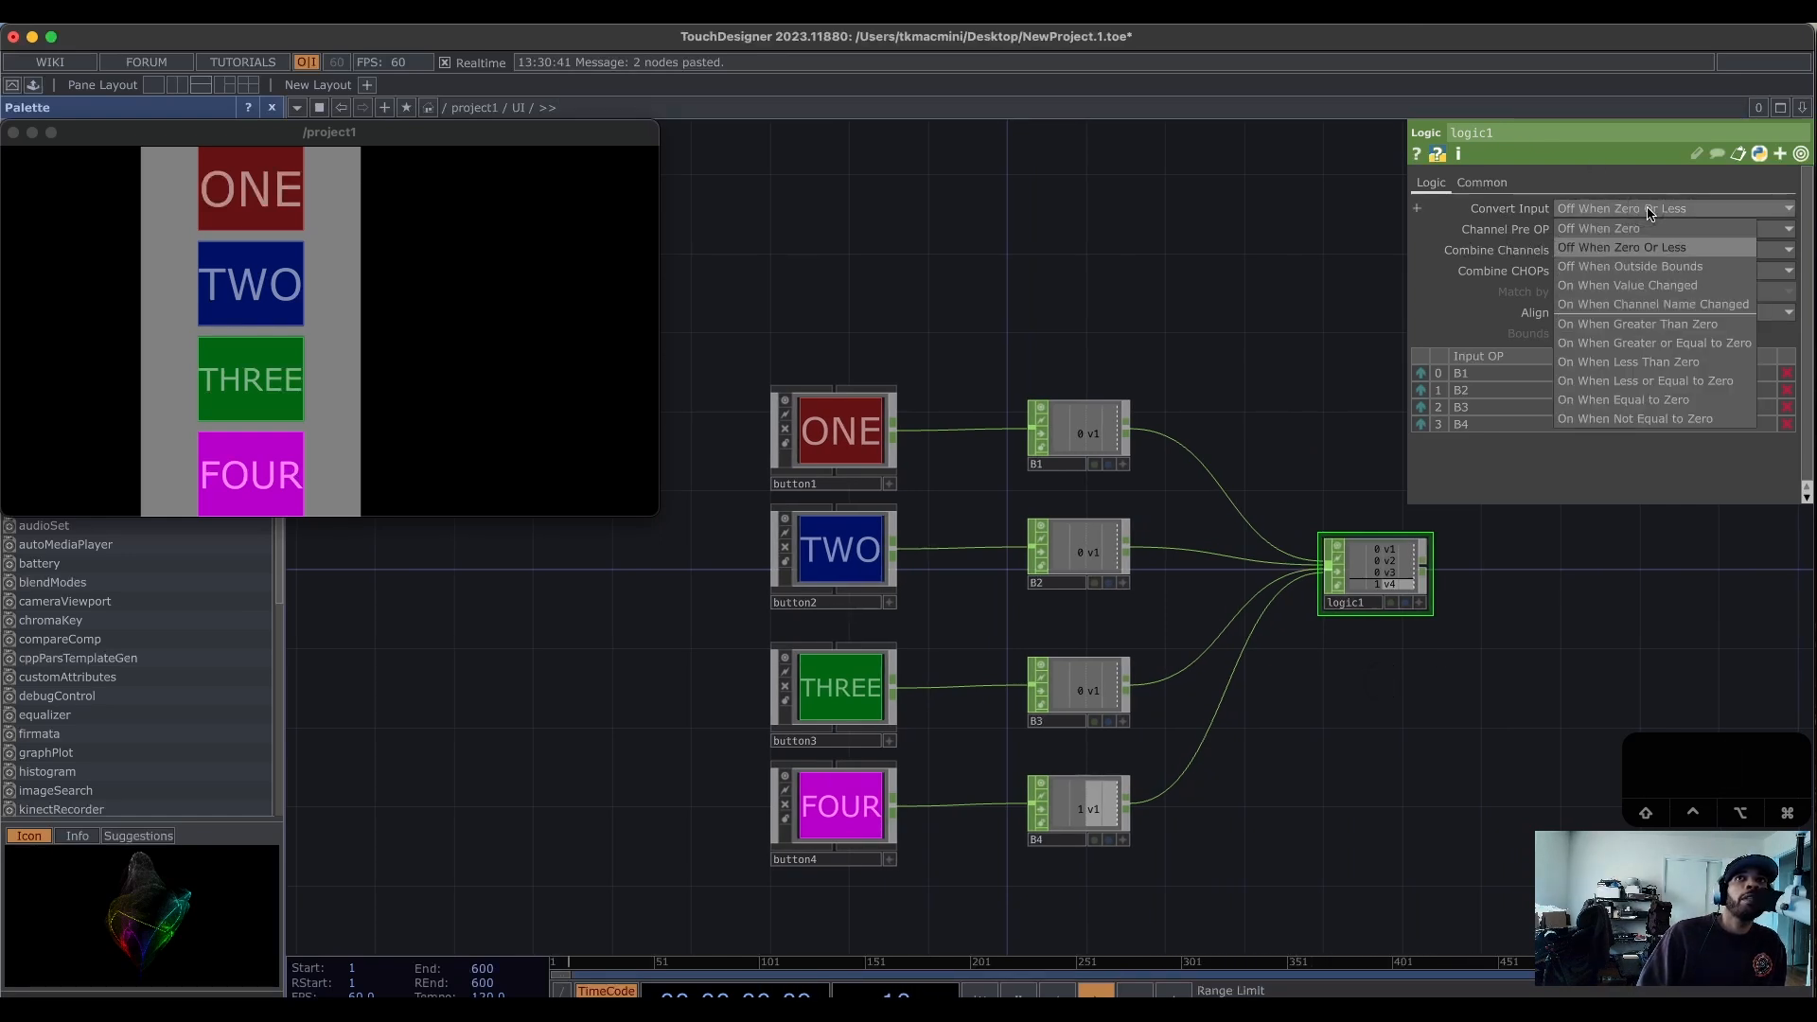
pyautogui.click(1667, 324)
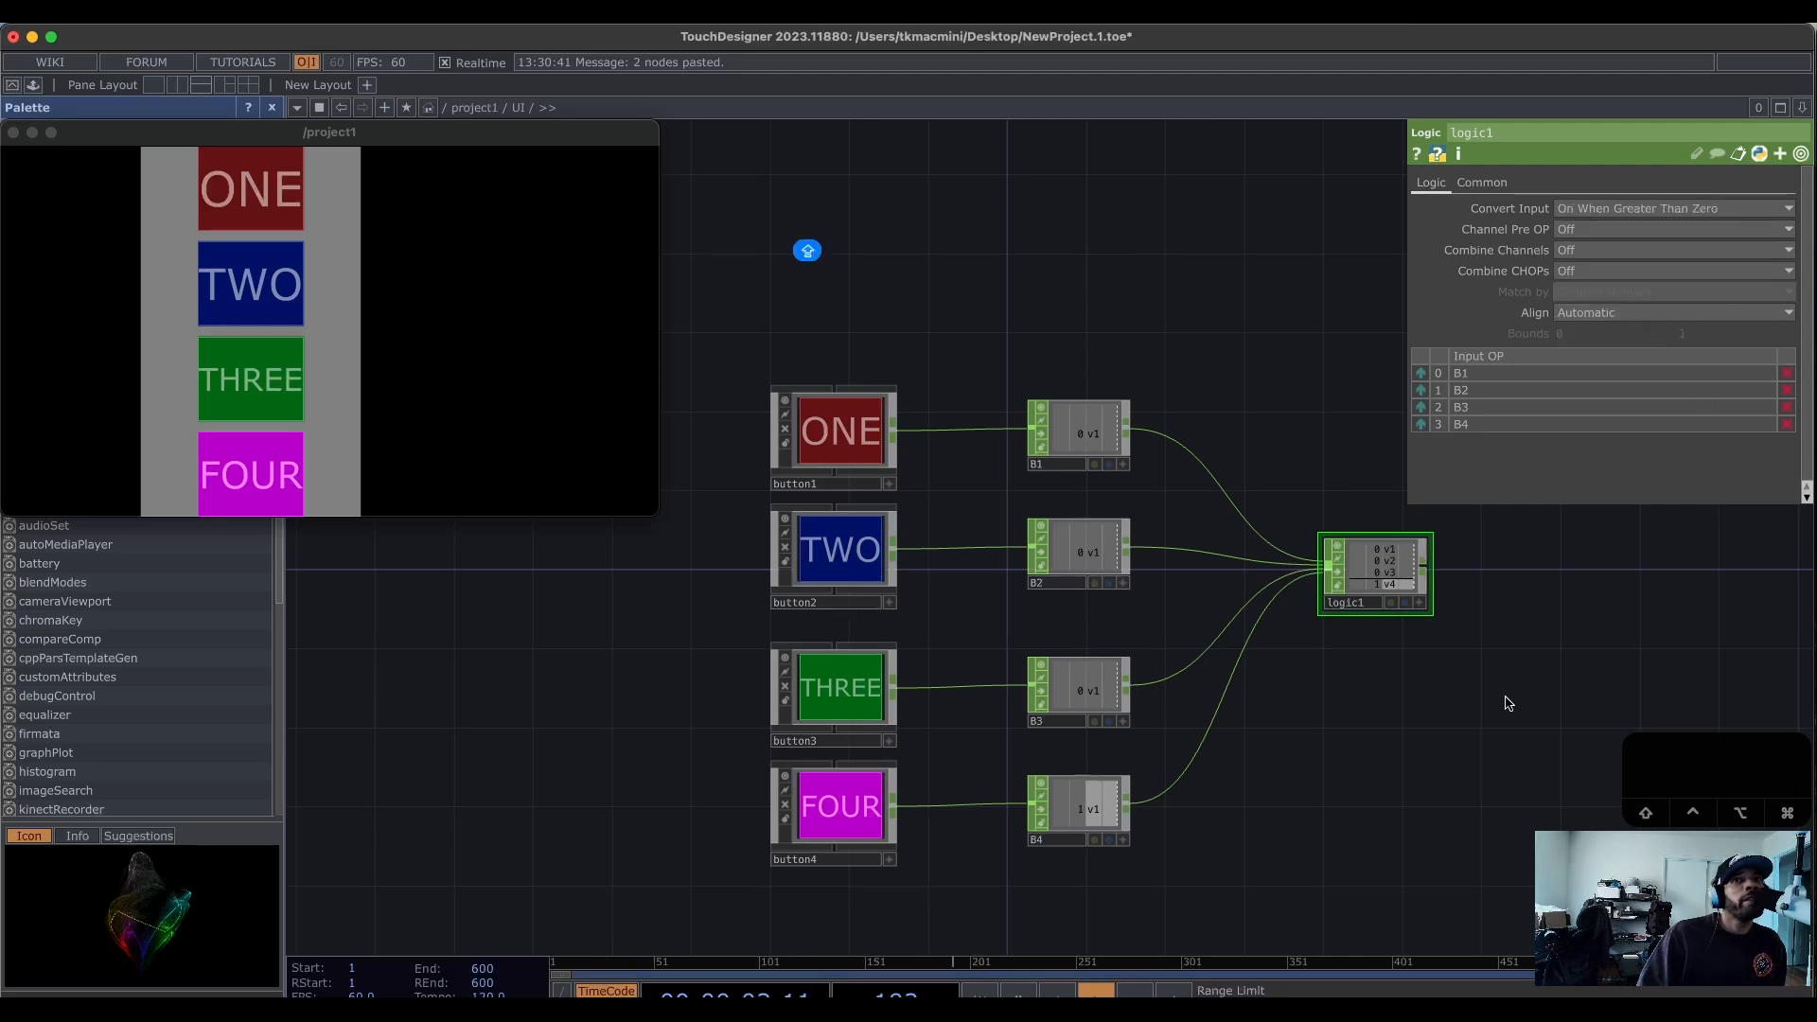
pyautogui.moveTo(1525, 685)
pyautogui.mouseDown()
pyautogui.moveTo(1509, 698)
pyautogui.moveTo(1528, 673)
pyautogui.mouseUp()
# Switch among the ONE, TWO, THREE and FOUR buttons in the preview window to check the Logic CHOP's four channels.
pyautogui.click(261, 206)
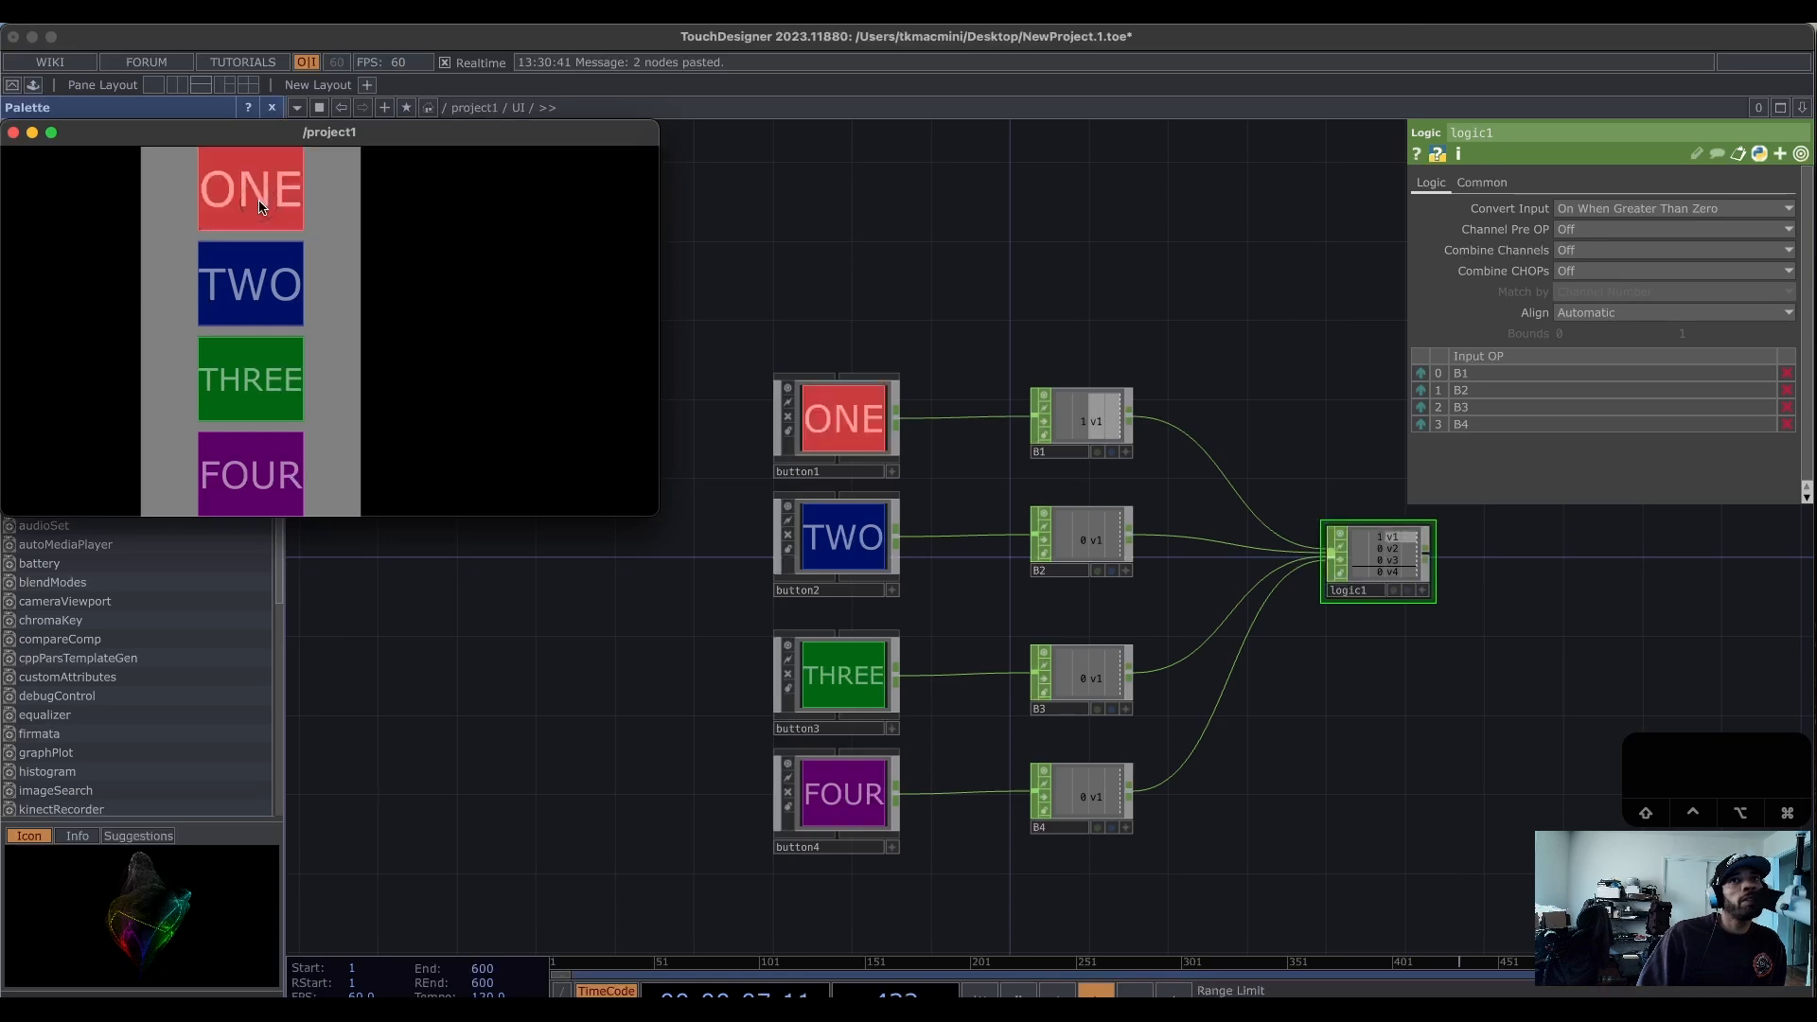
pyautogui.click(248, 299)
pyautogui.click(244, 407)
pyautogui.click(250, 473)
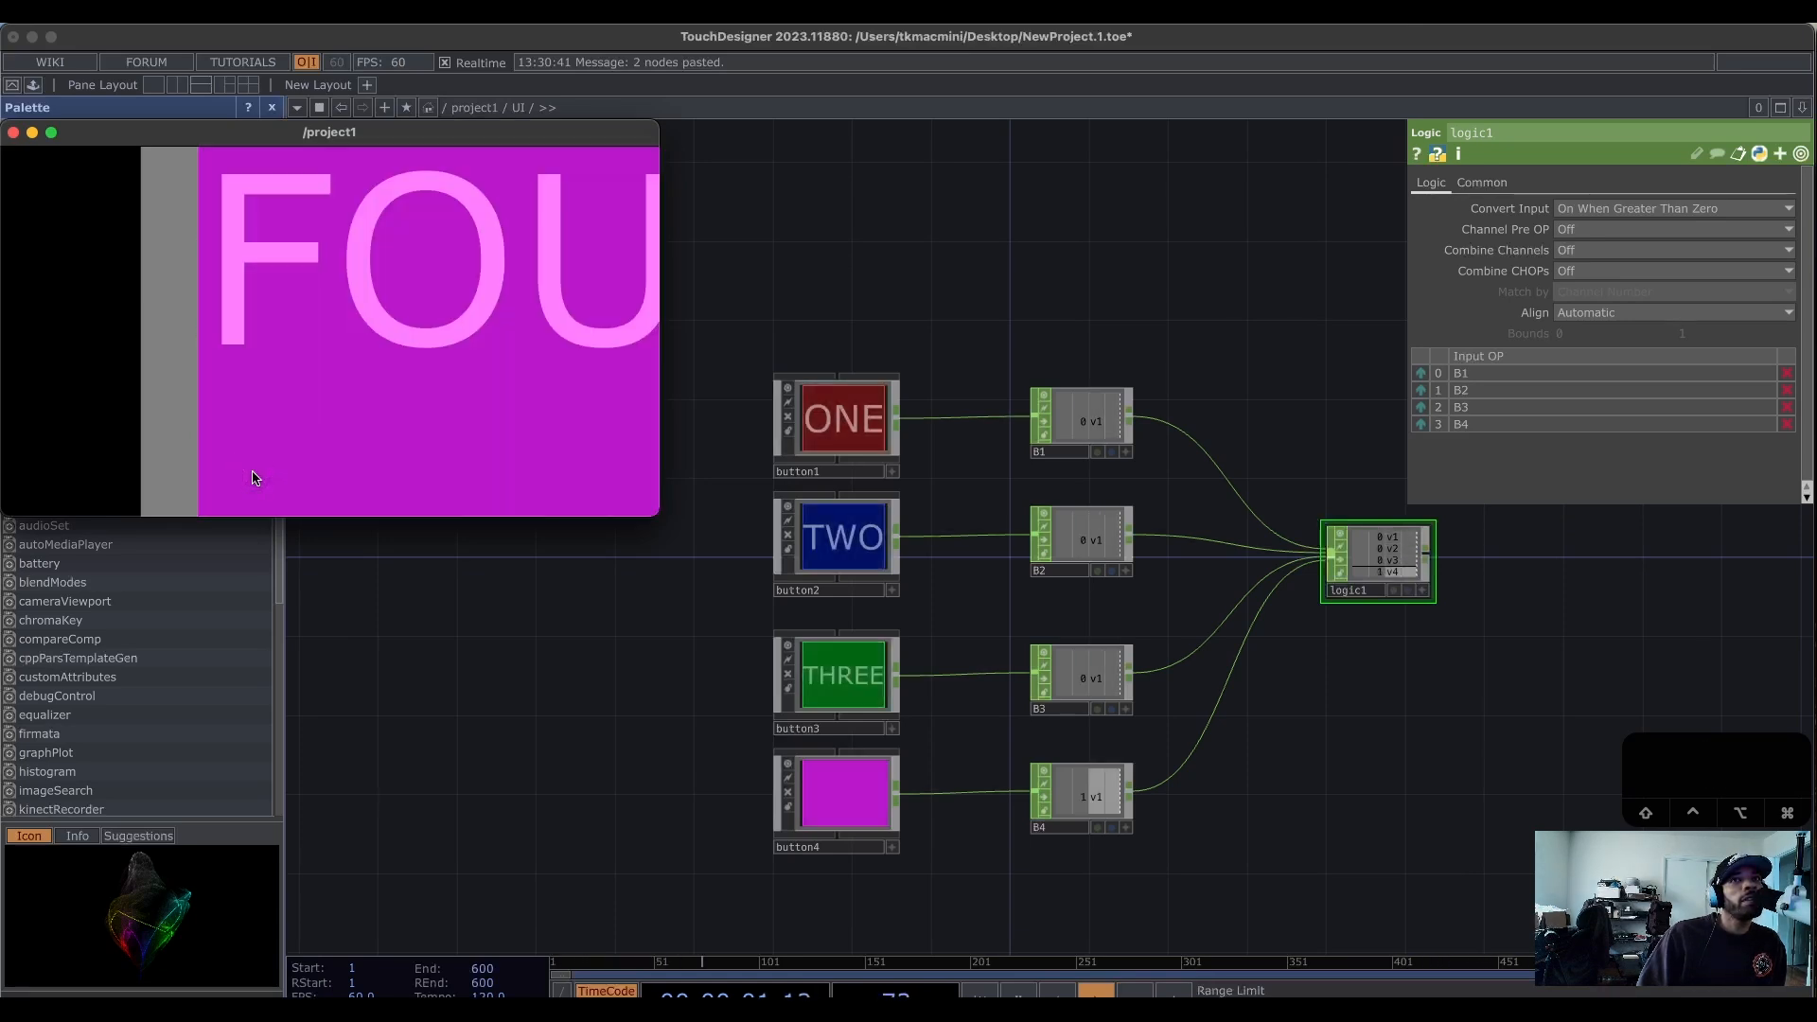
pyautogui.click(257, 371)
pyautogui.click(254, 283)
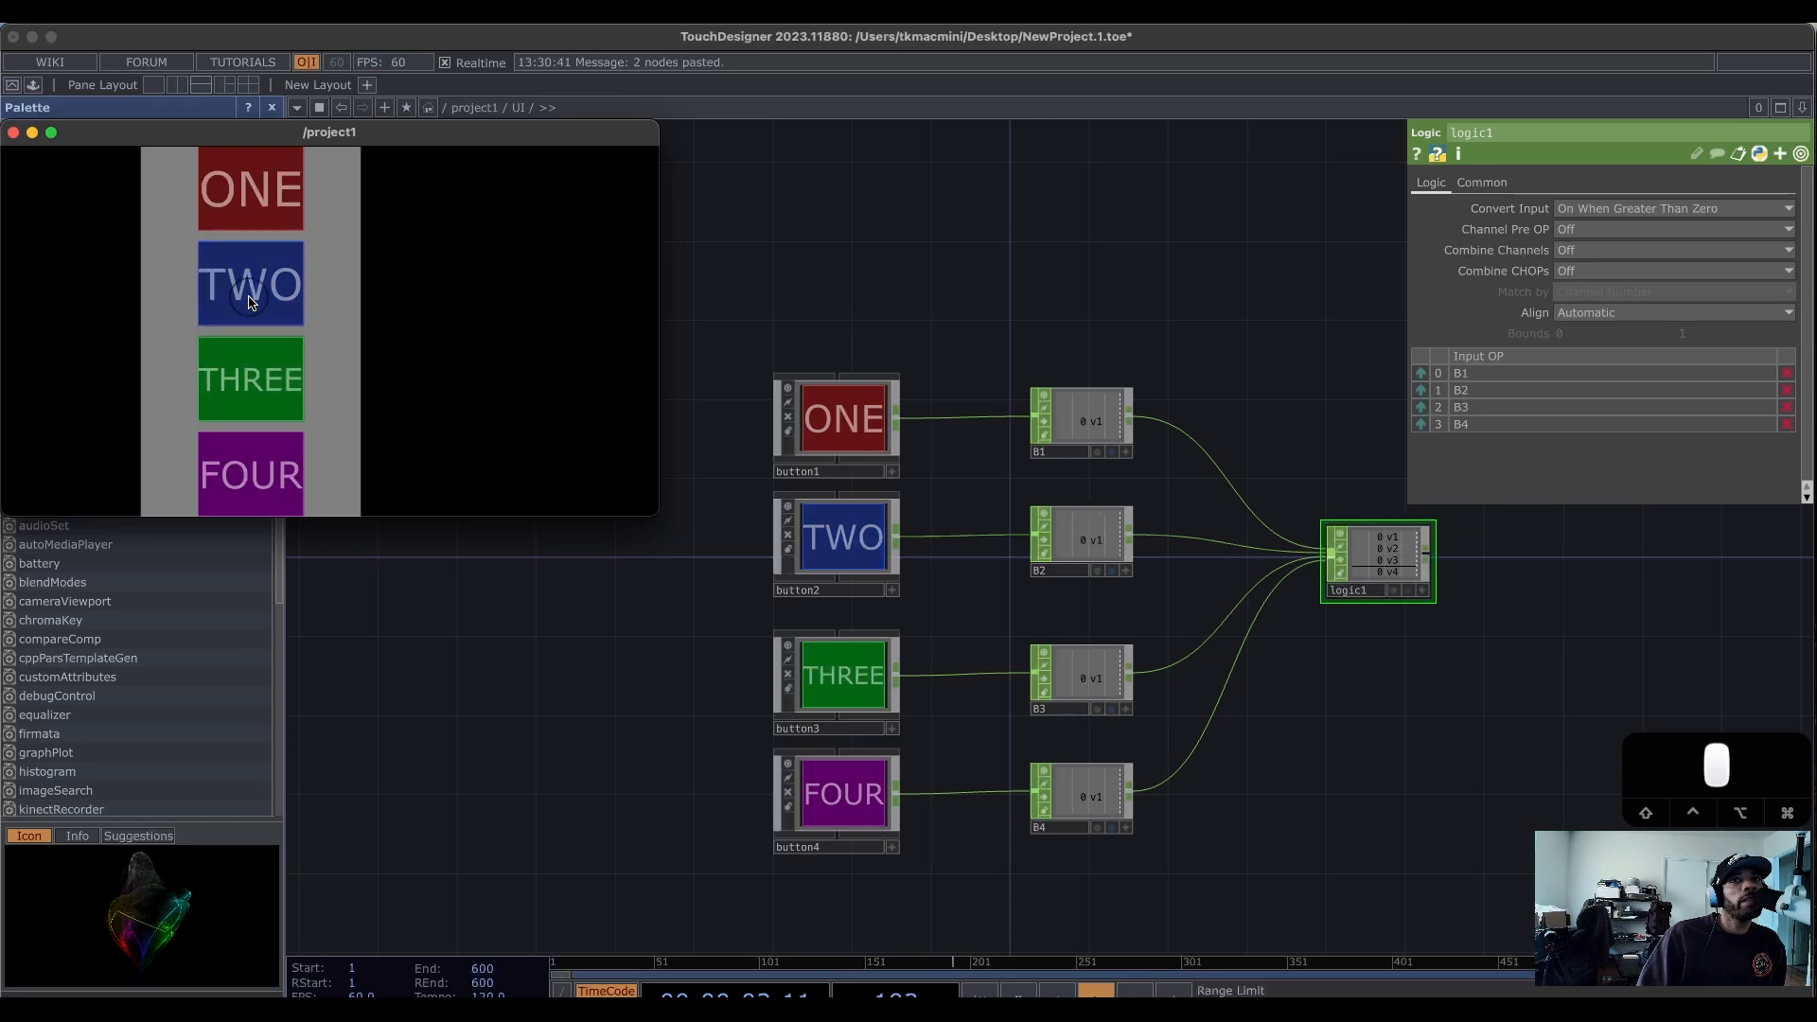
pyautogui.click(251, 218)
pyautogui.click(244, 302)
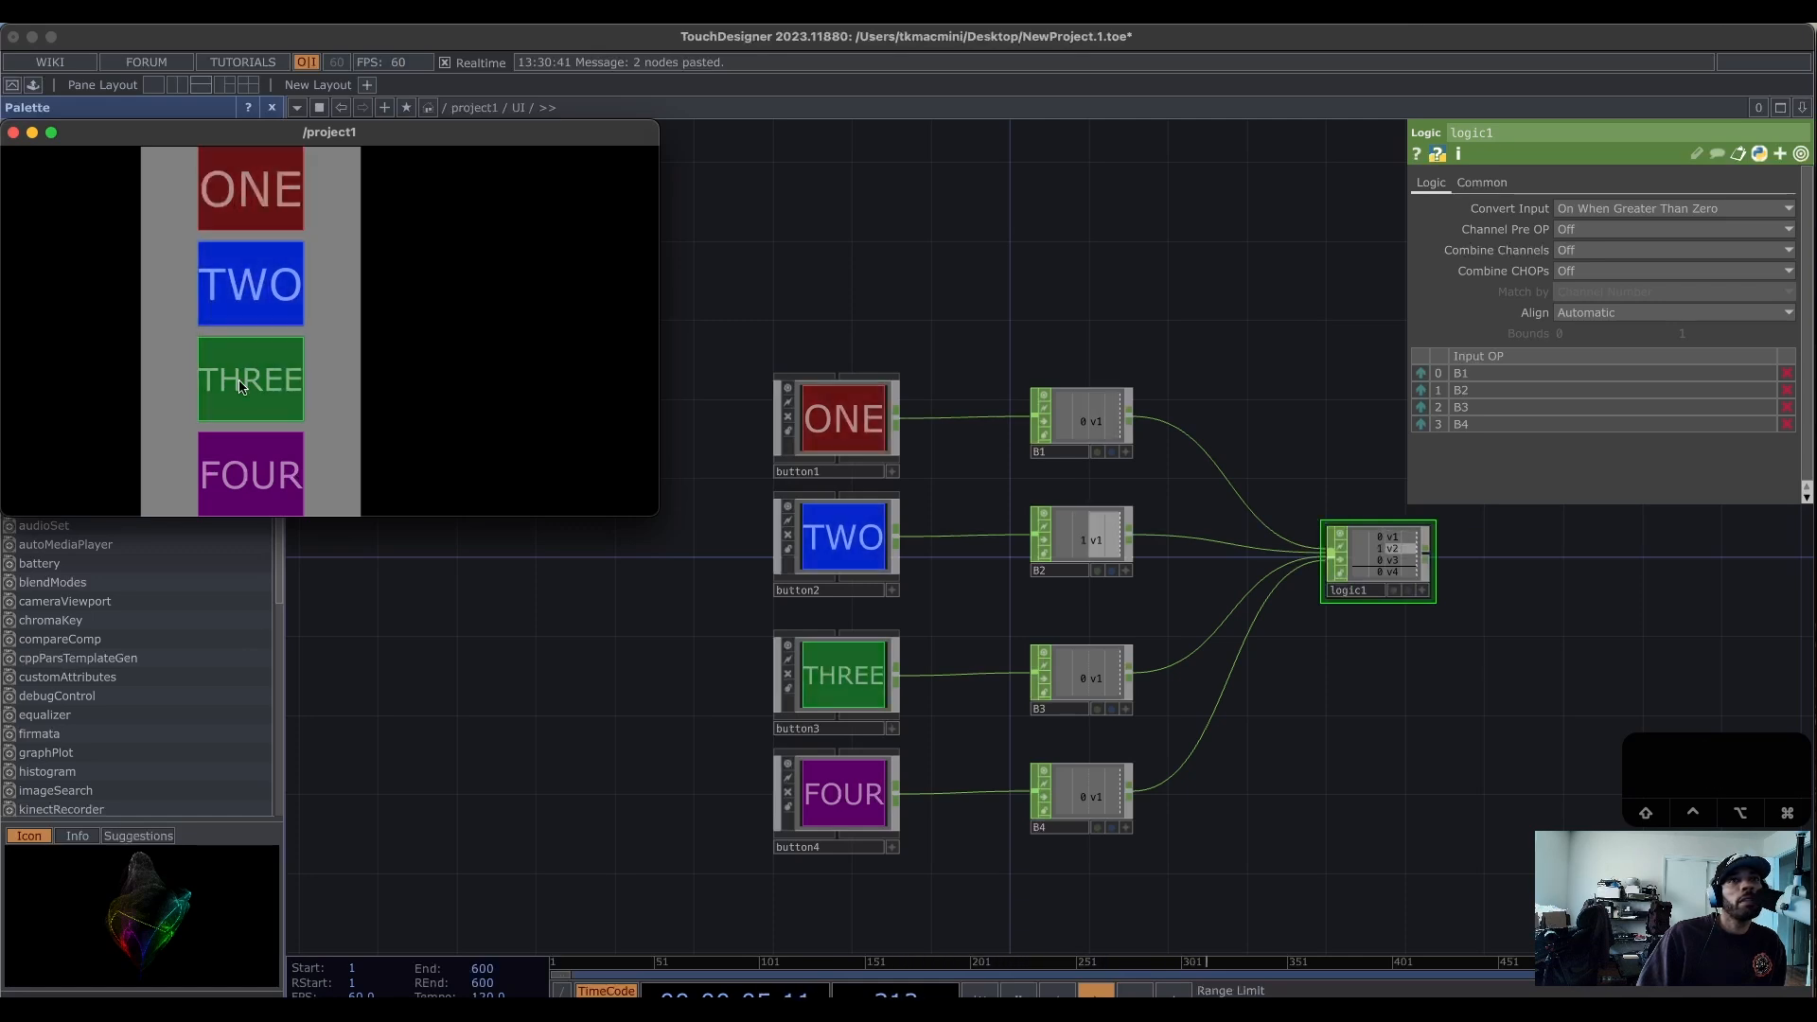
pyautogui.click(244, 397)
pyautogui.click(241, 473)
pyautogui.click(248, 379)
pyautogui.click(247, 284)
pyautogui.click(248, 189)
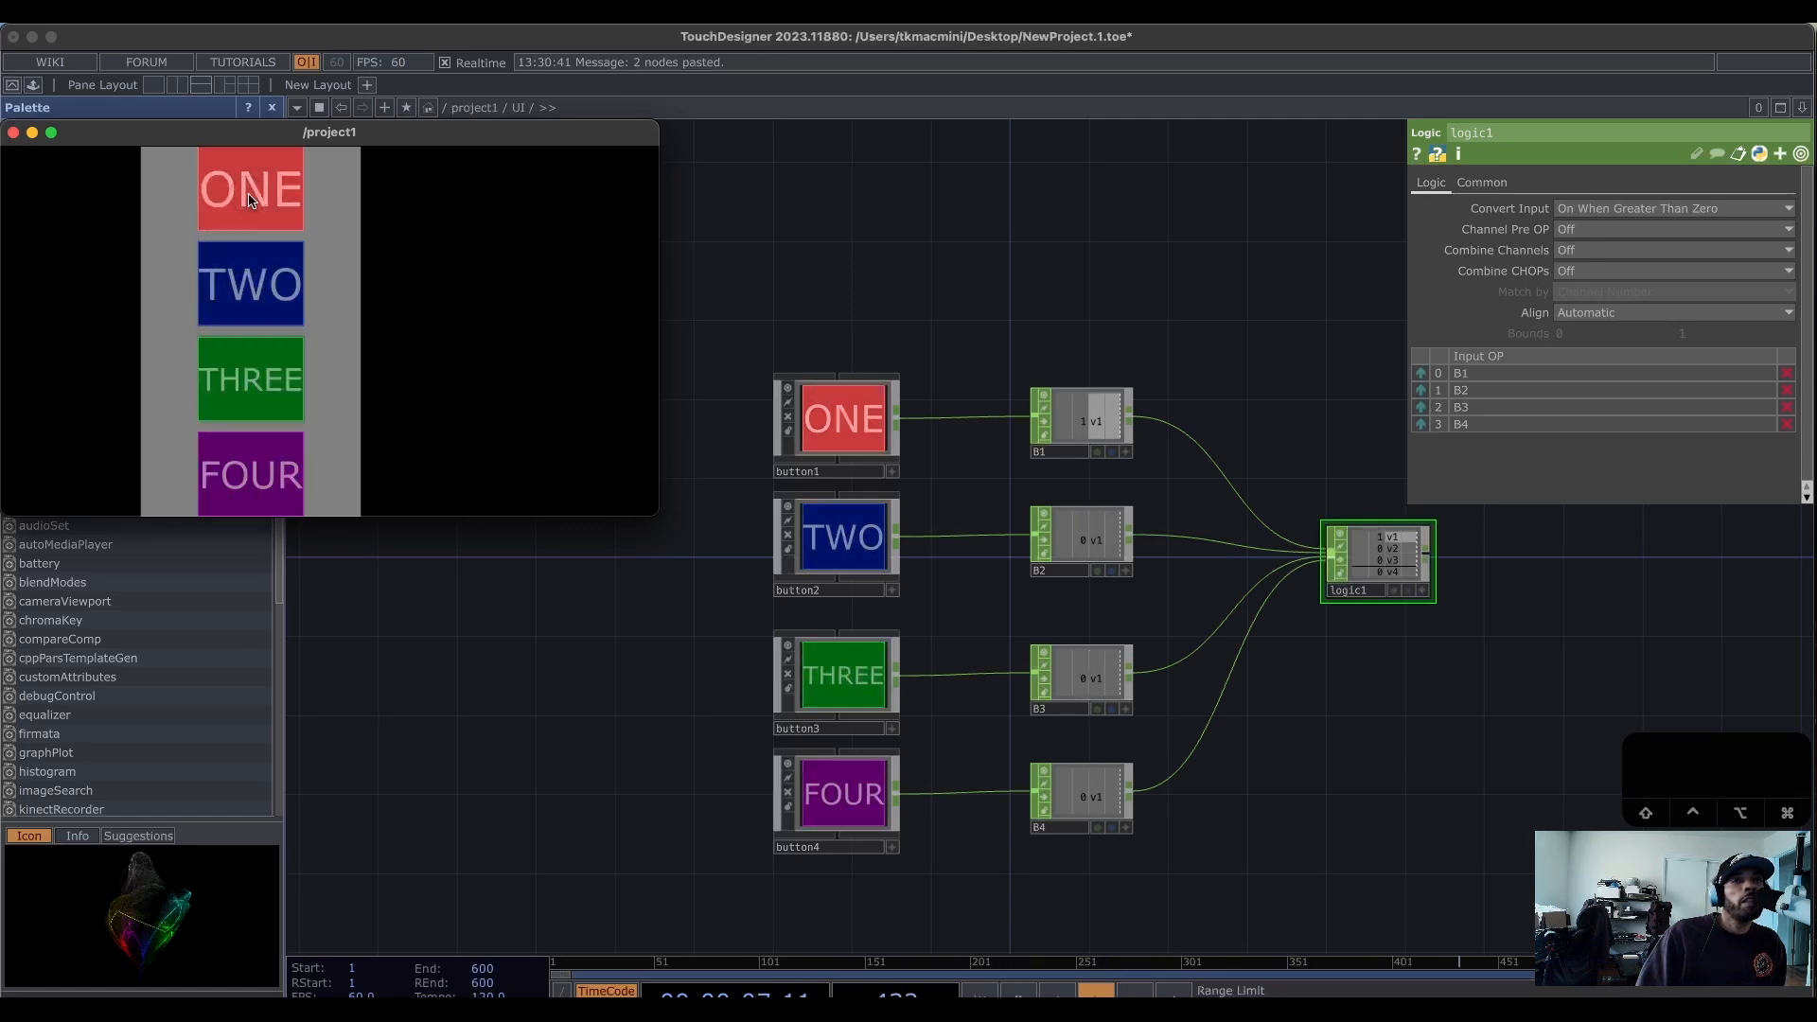
pyautogui.click(1561, 666)
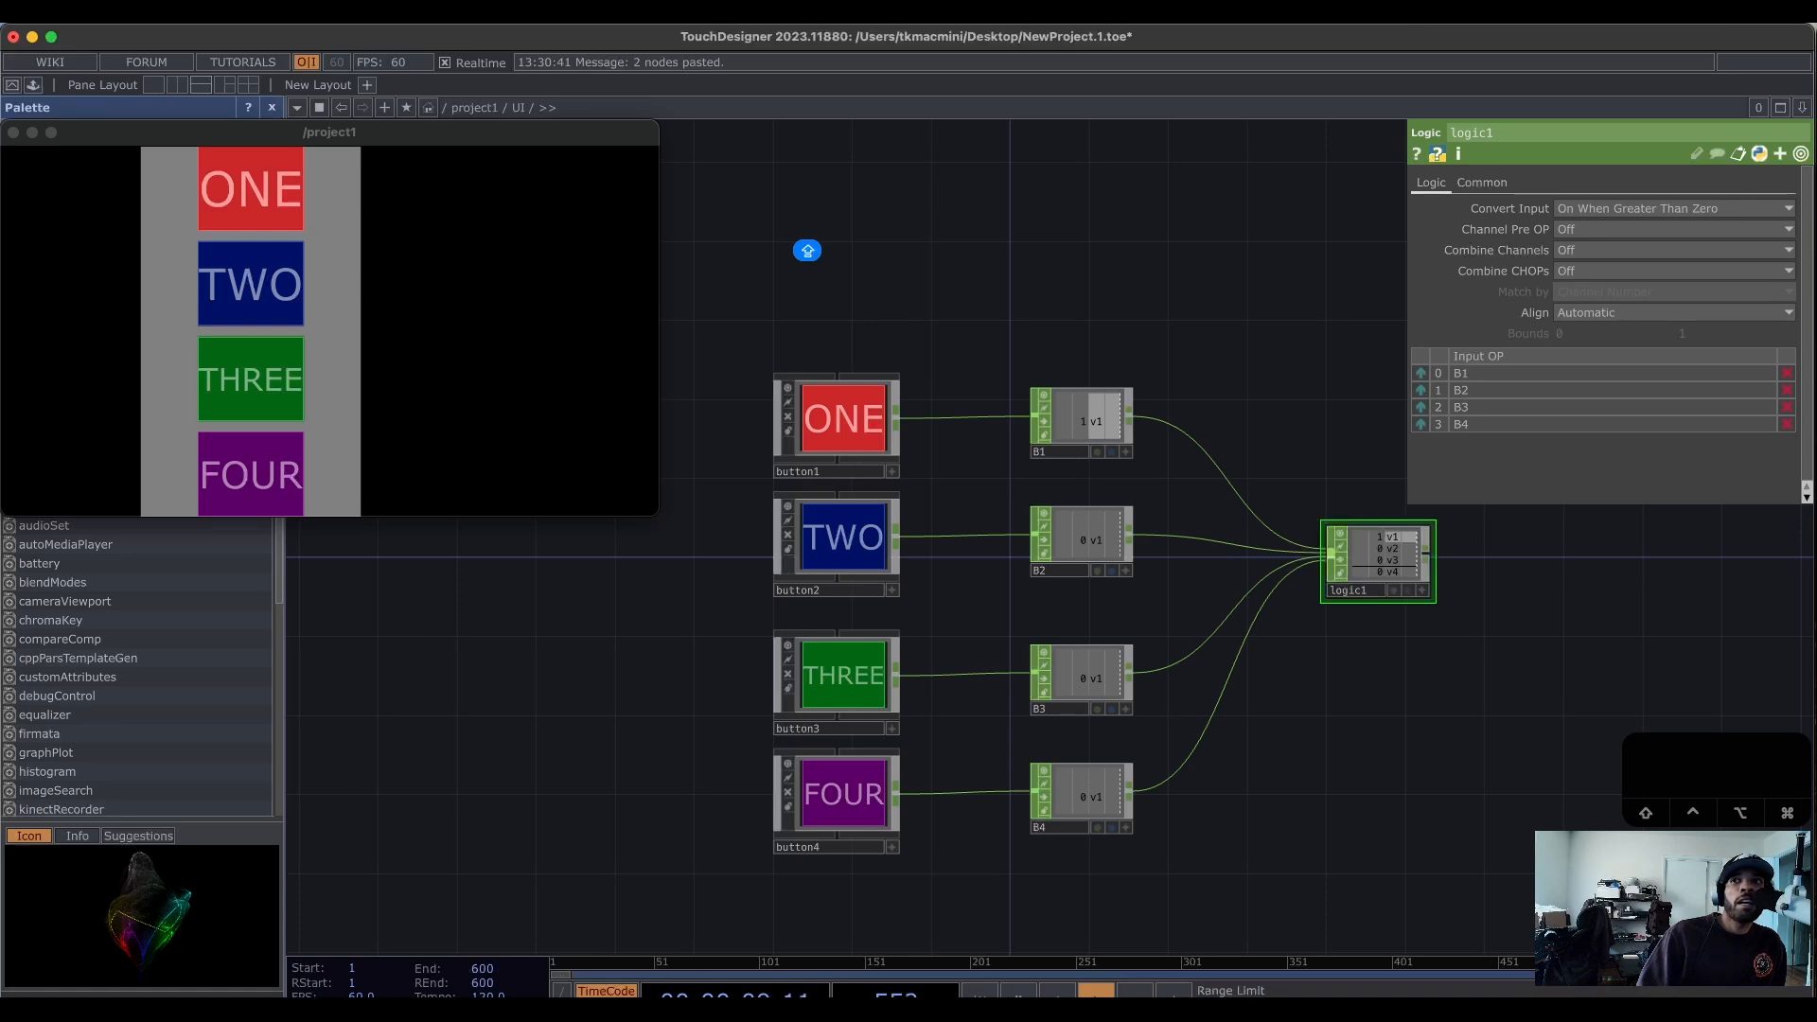
# Add a Null CHOP to the Logic CHOP's output and rename it BUTTONS.
pyautogui.moveTo(1679, 619); pyautogui.dragTo(1311, 667)
pyautogui.rightClick(1041, 602)
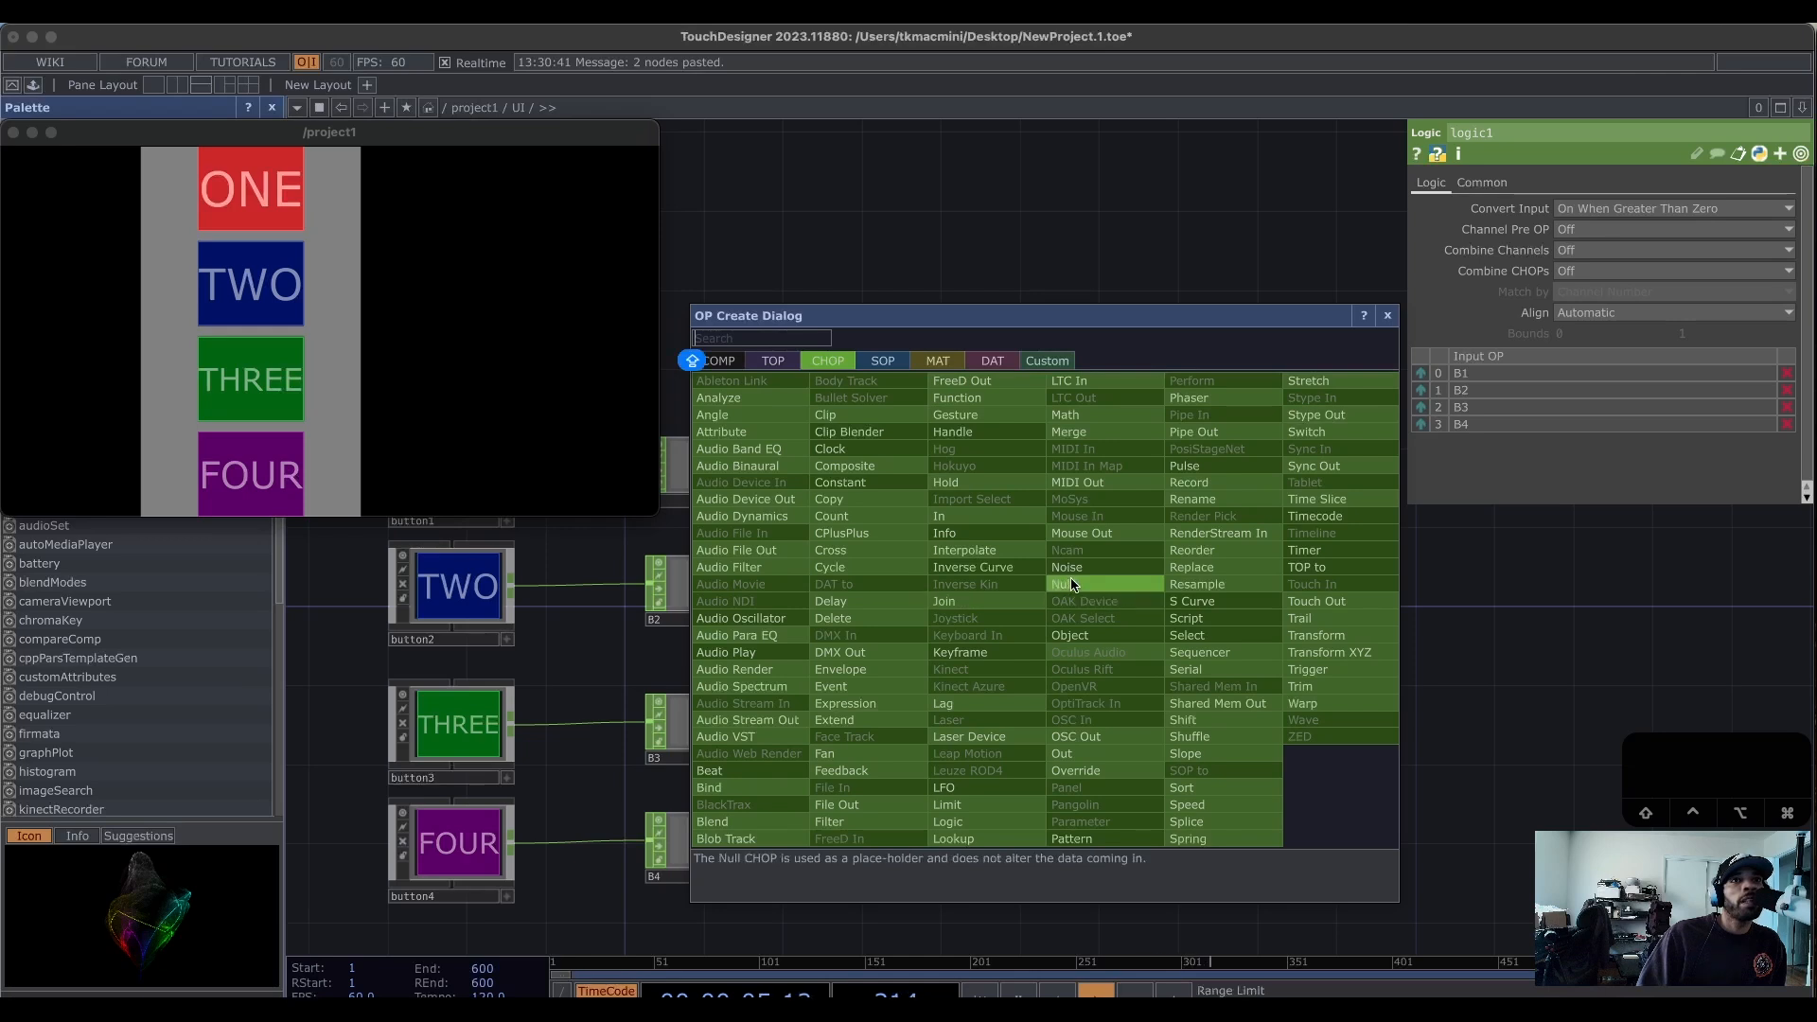
pyautogui.click(1088, 588)
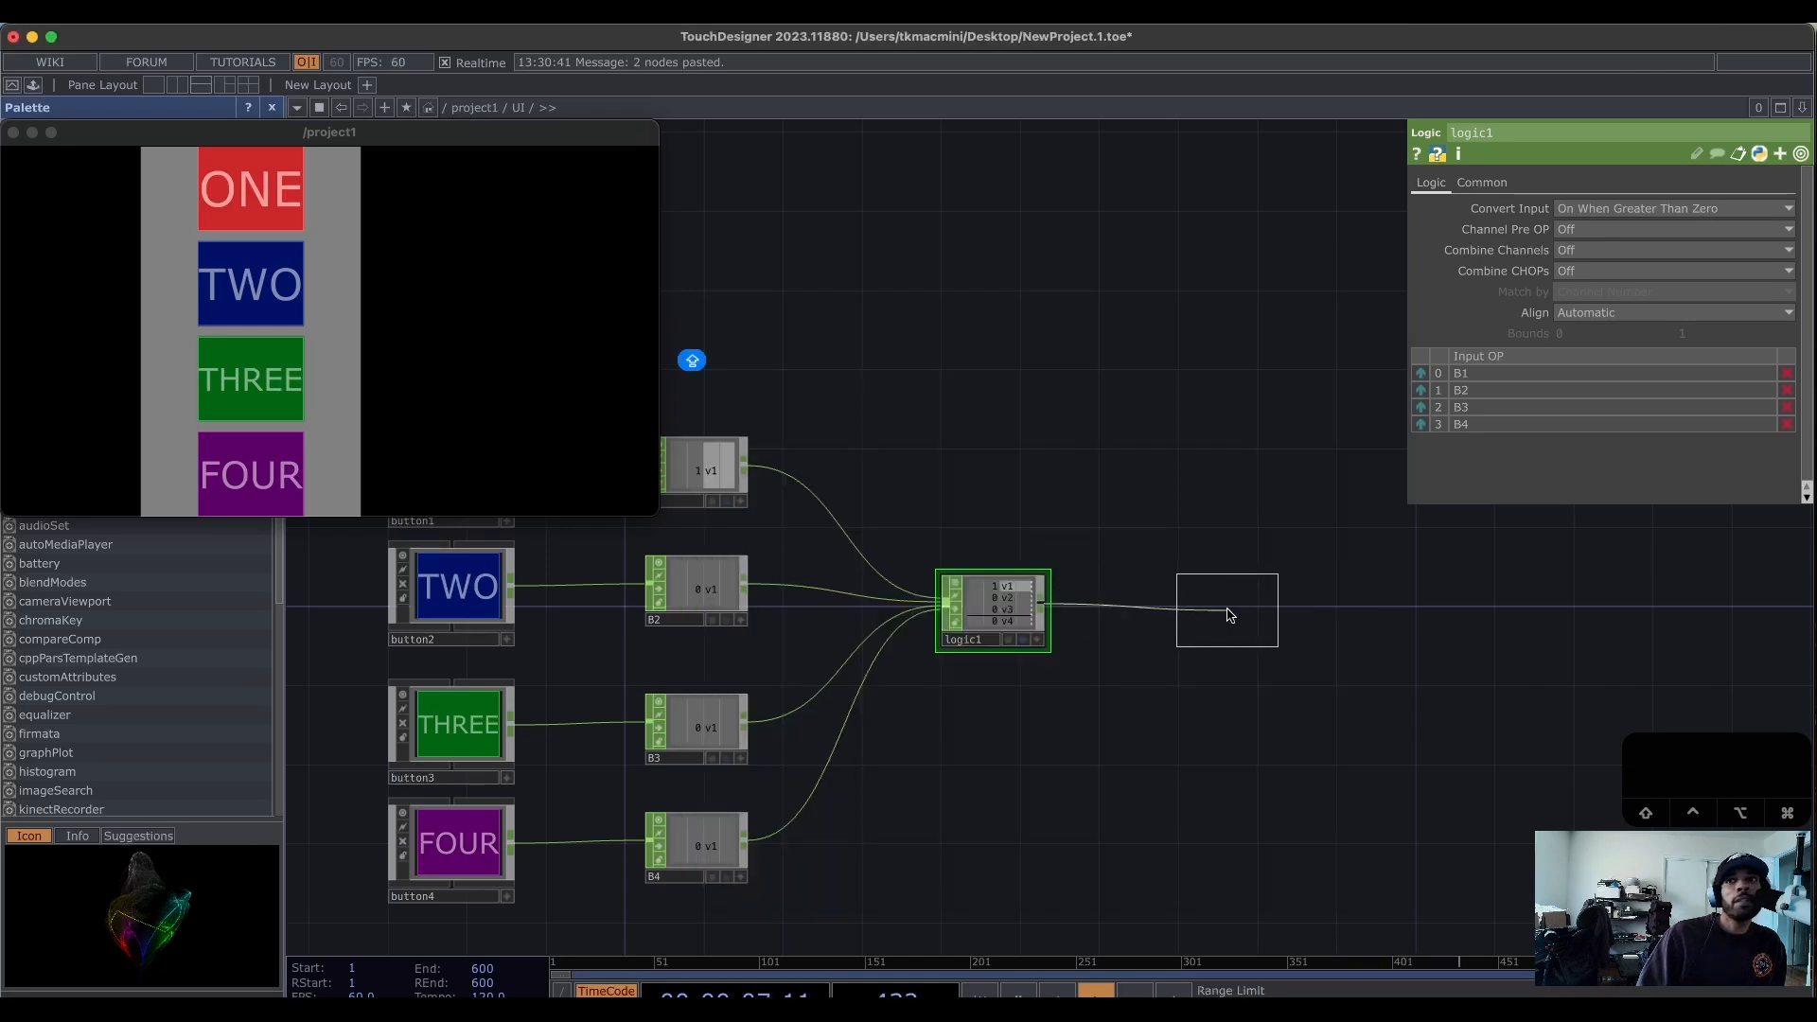
pyautogui.click(1227, 613)
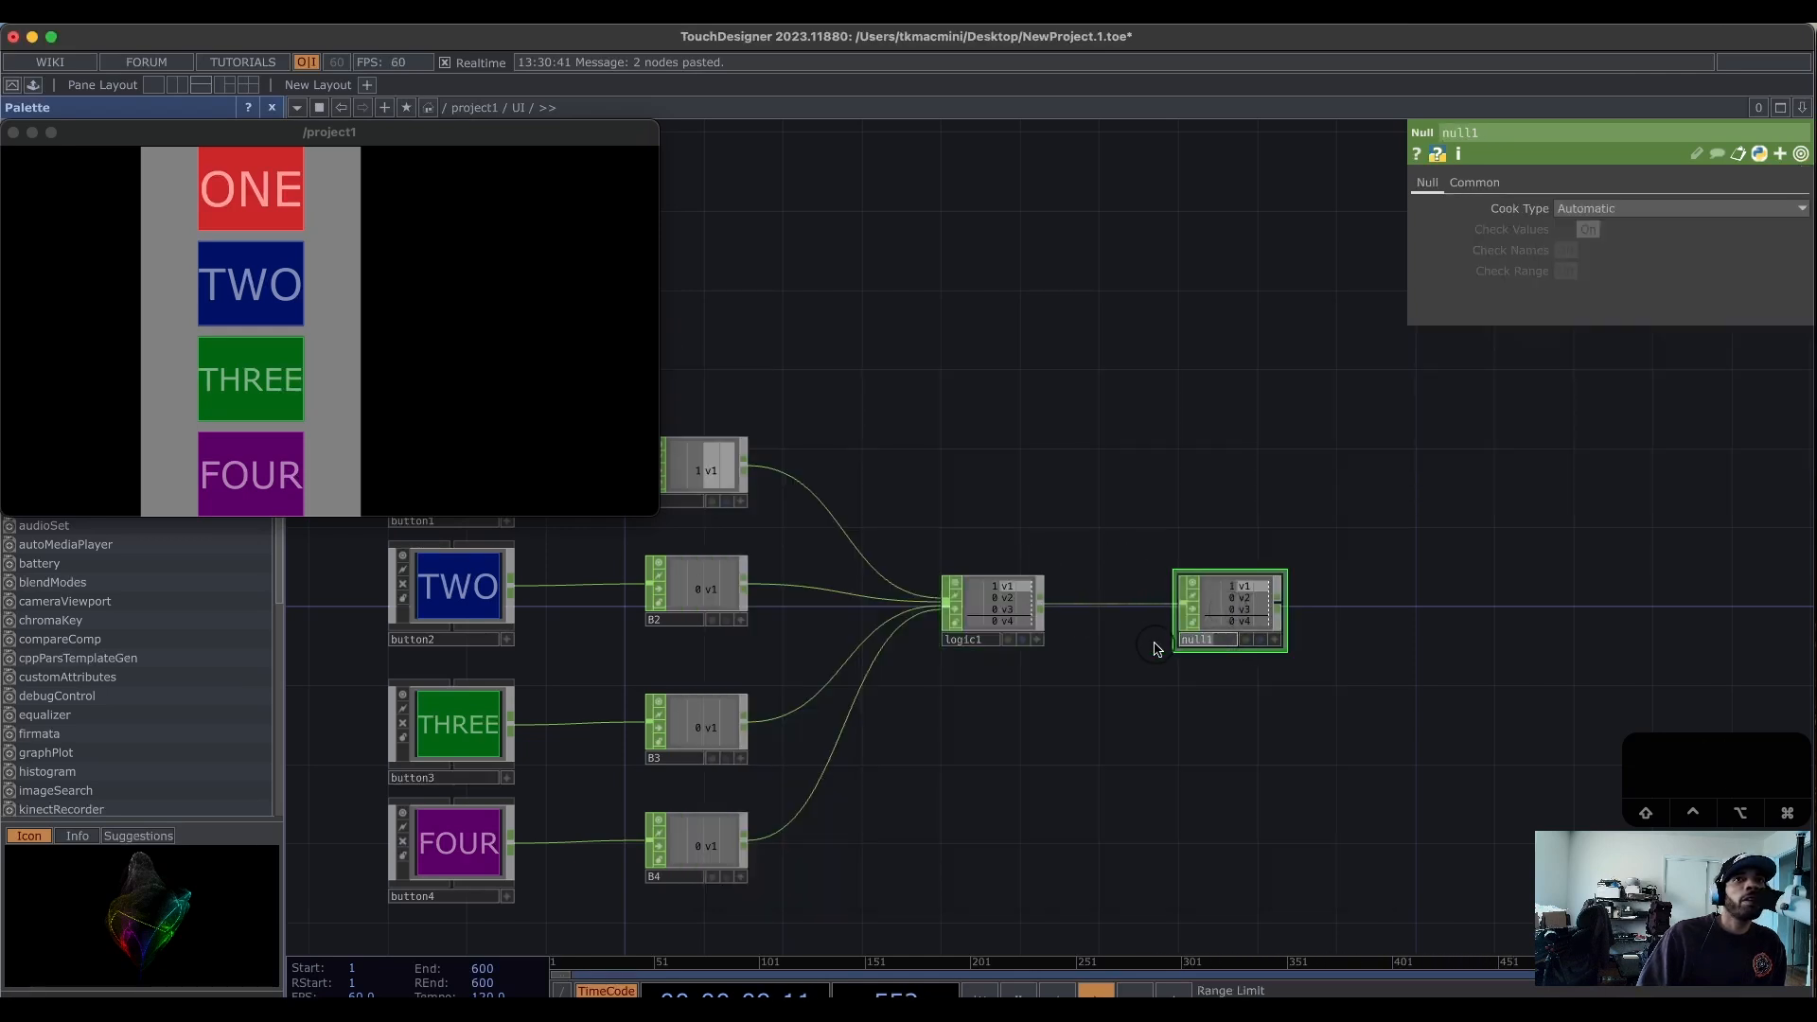
pyautogui.write('BUTTONS')
pyautogui.press('Return')
# Add an Out CHOP connected to the output of the BUTTONS Null.
pyautogui.moveTo(1625, 628); pyautogui.dragTo(1281, 641)
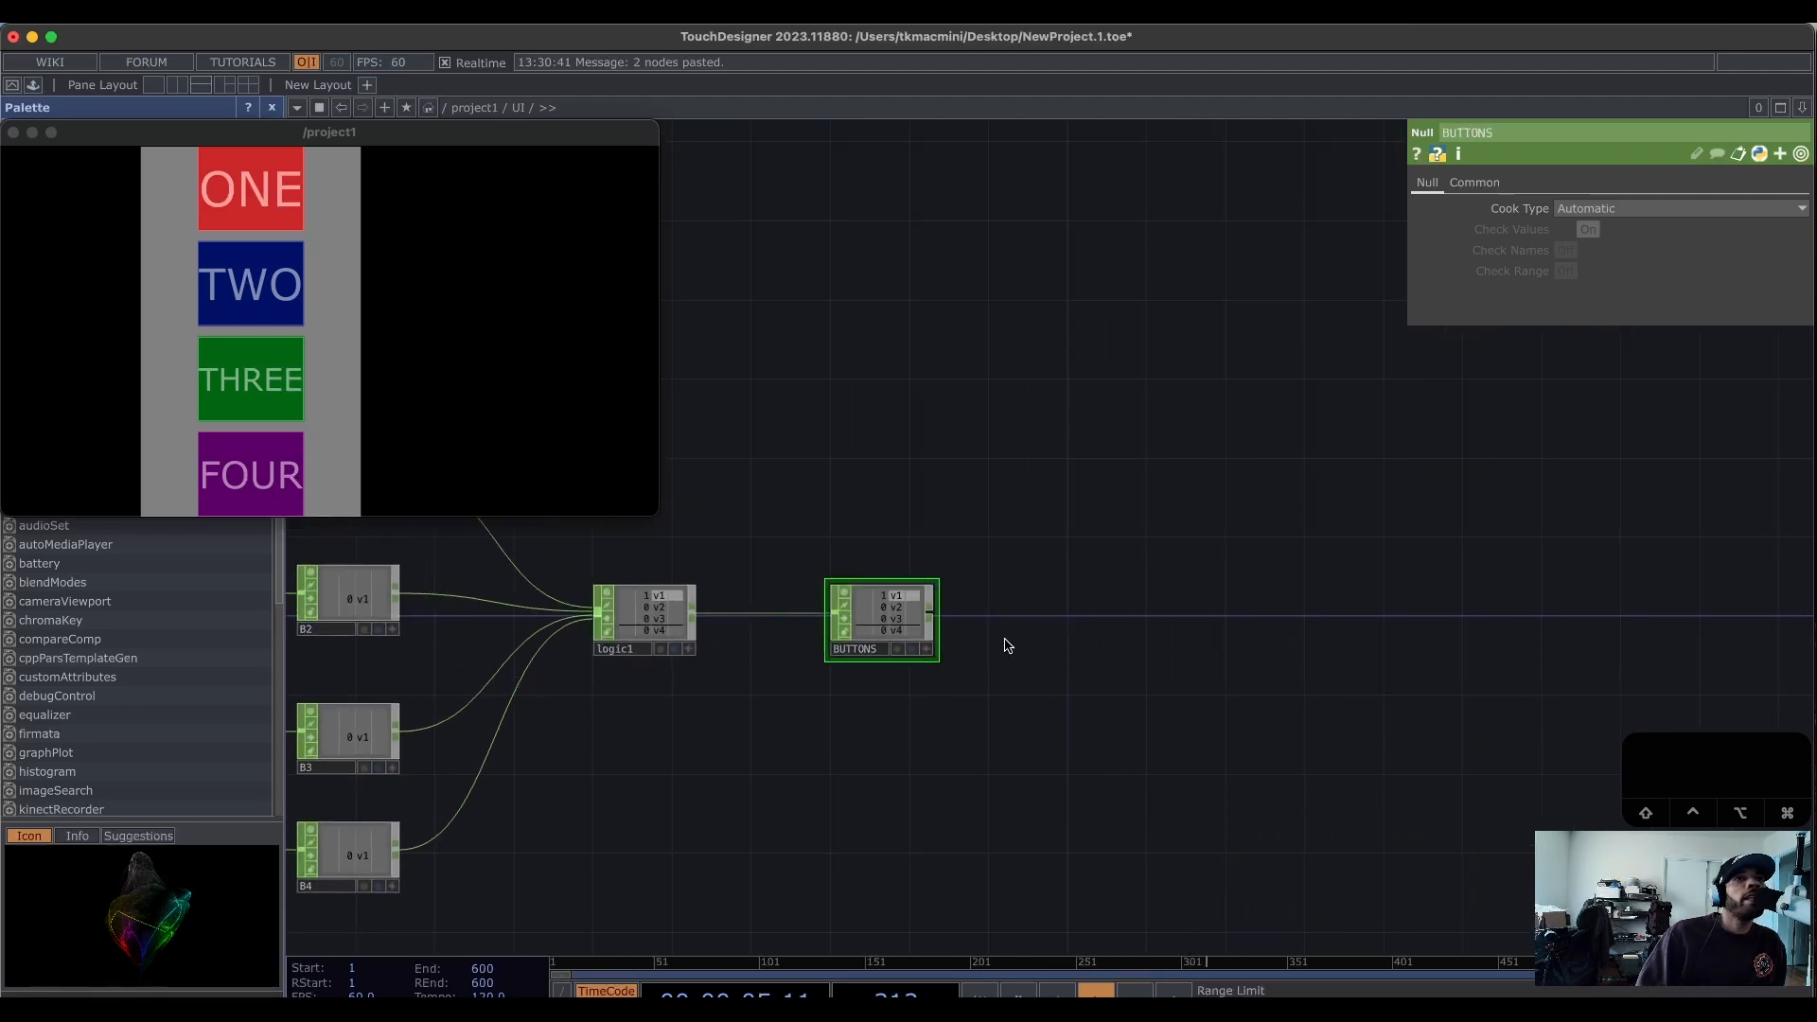
pyautogui.scroll(1, 1014, 646)
pyautogui.press('Tab')
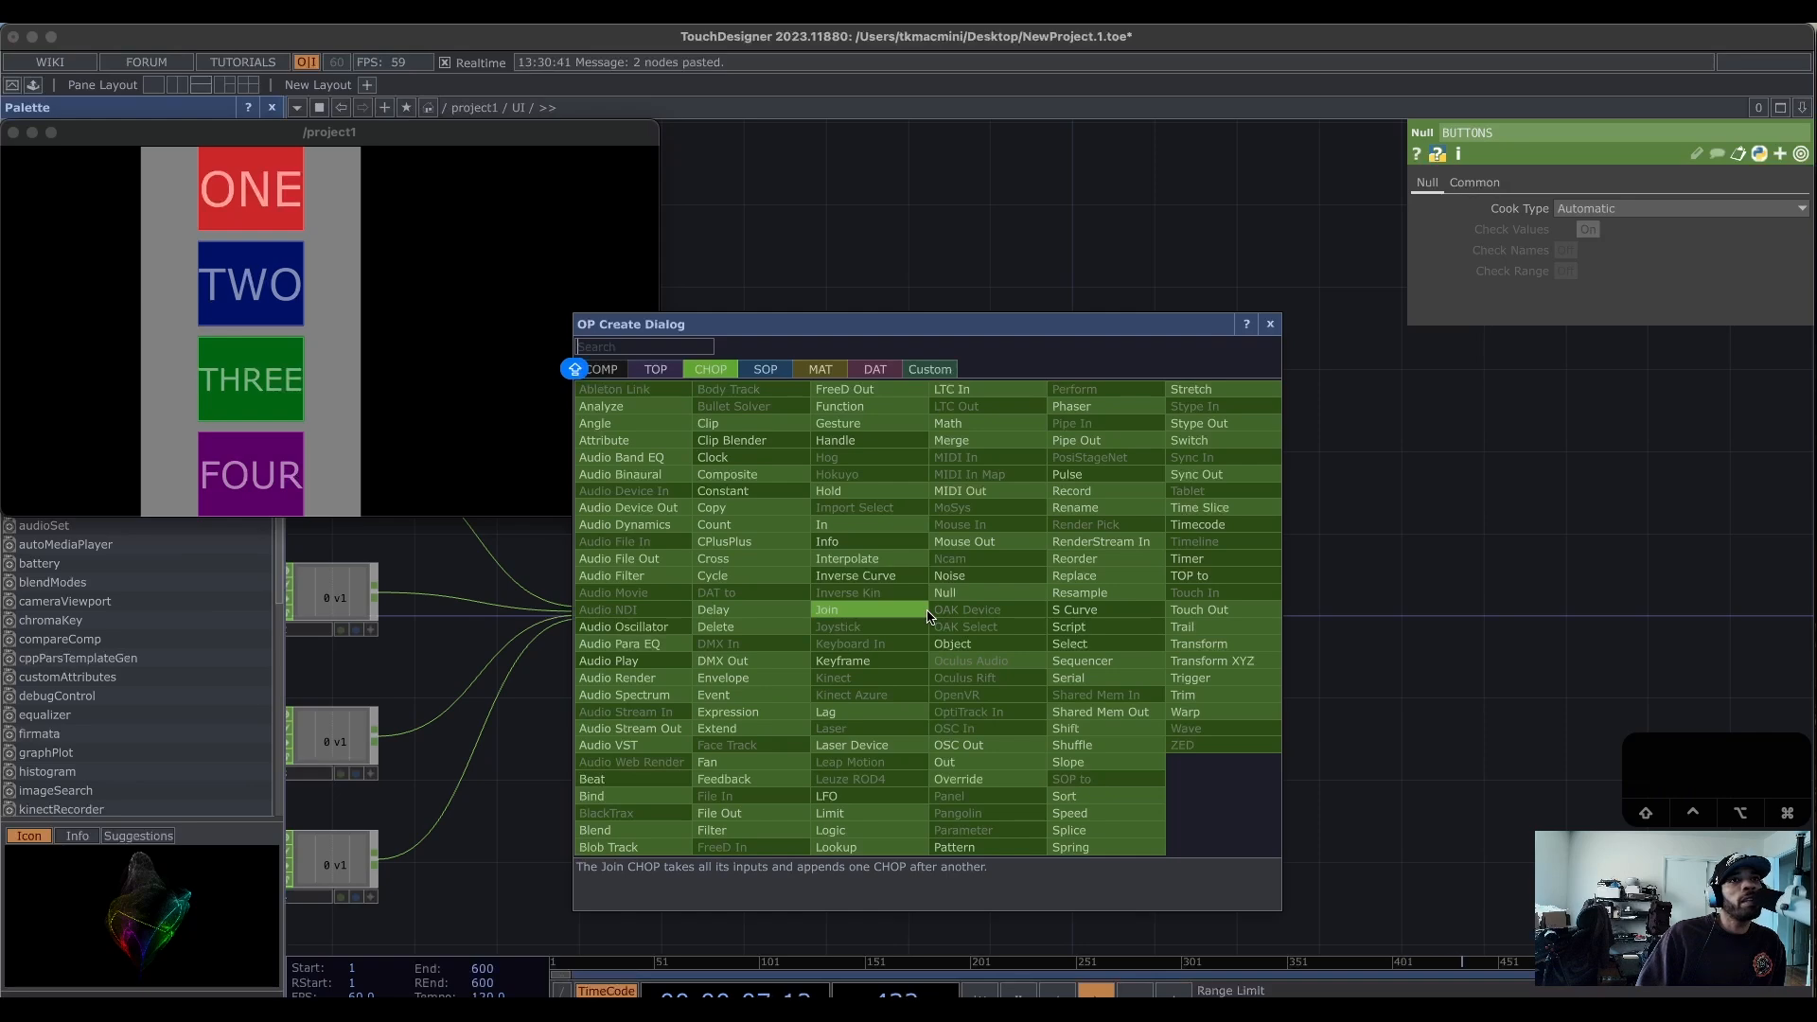
pyautogui.click(951, 761)
pyautogui.click(1153, 620)
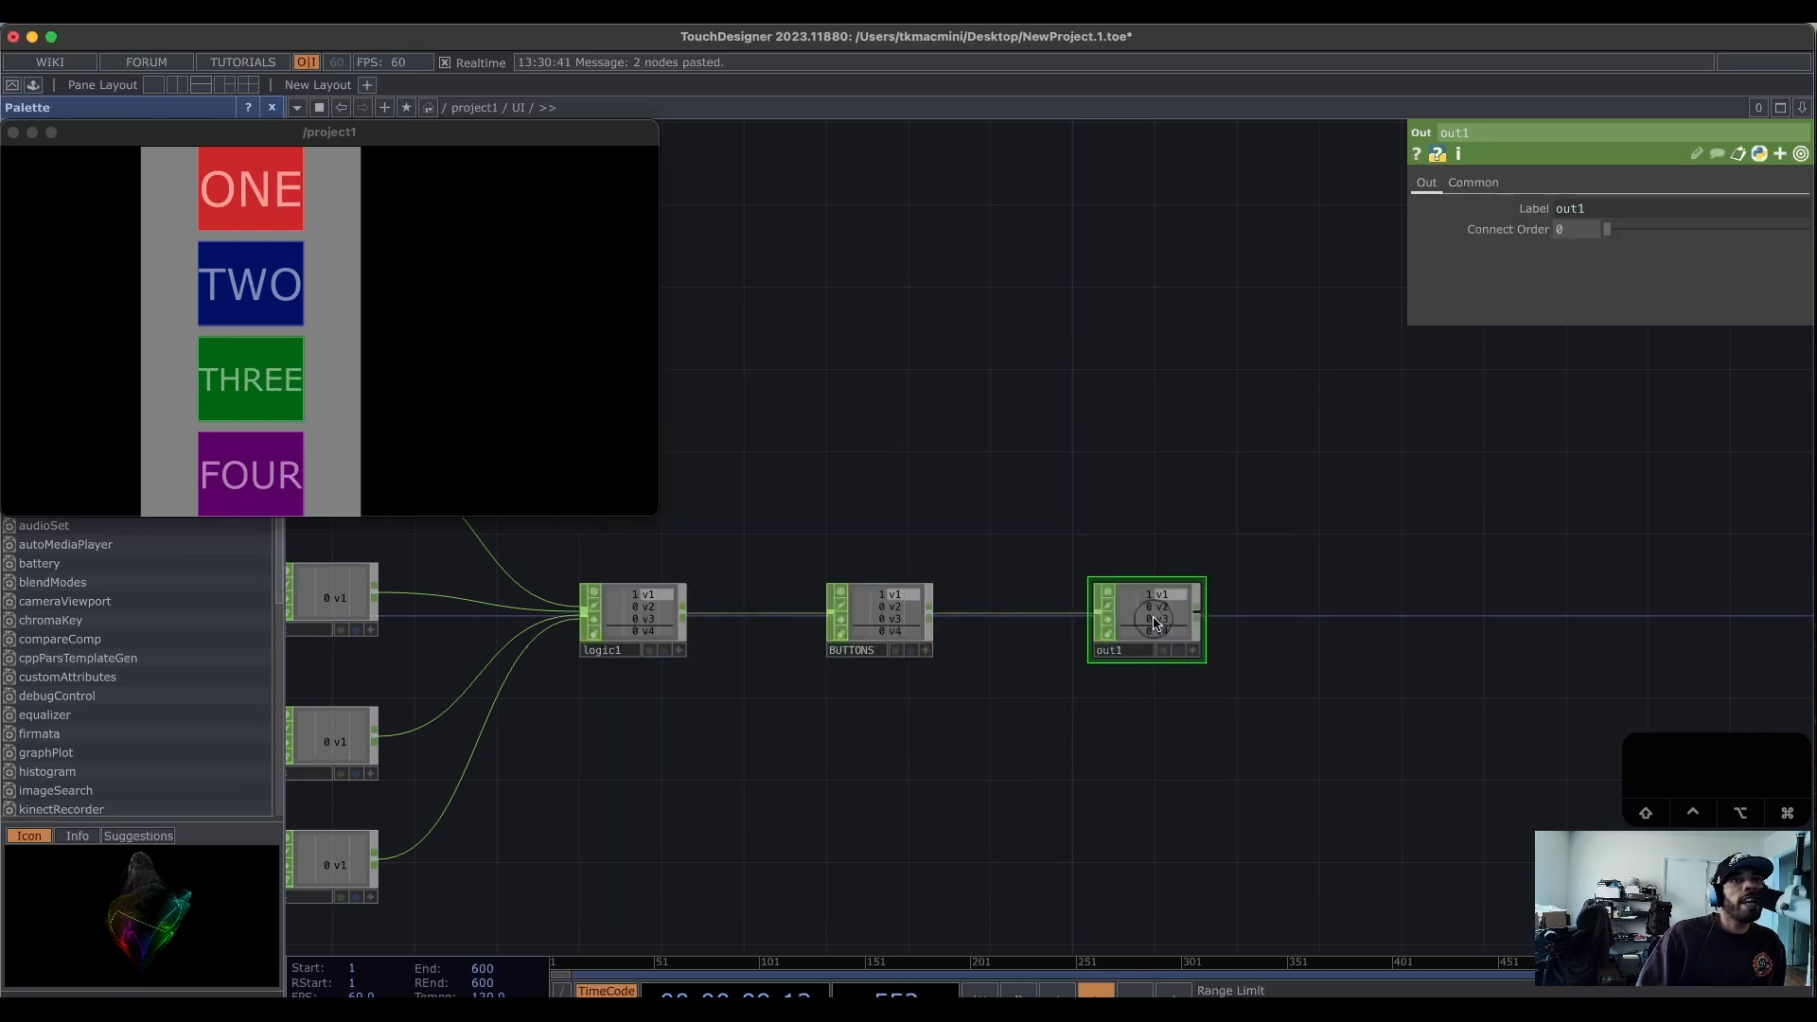
pyautogui.scroll(-5, 1314, 730)
pyautogui.scroll(-4, 1313, 724)
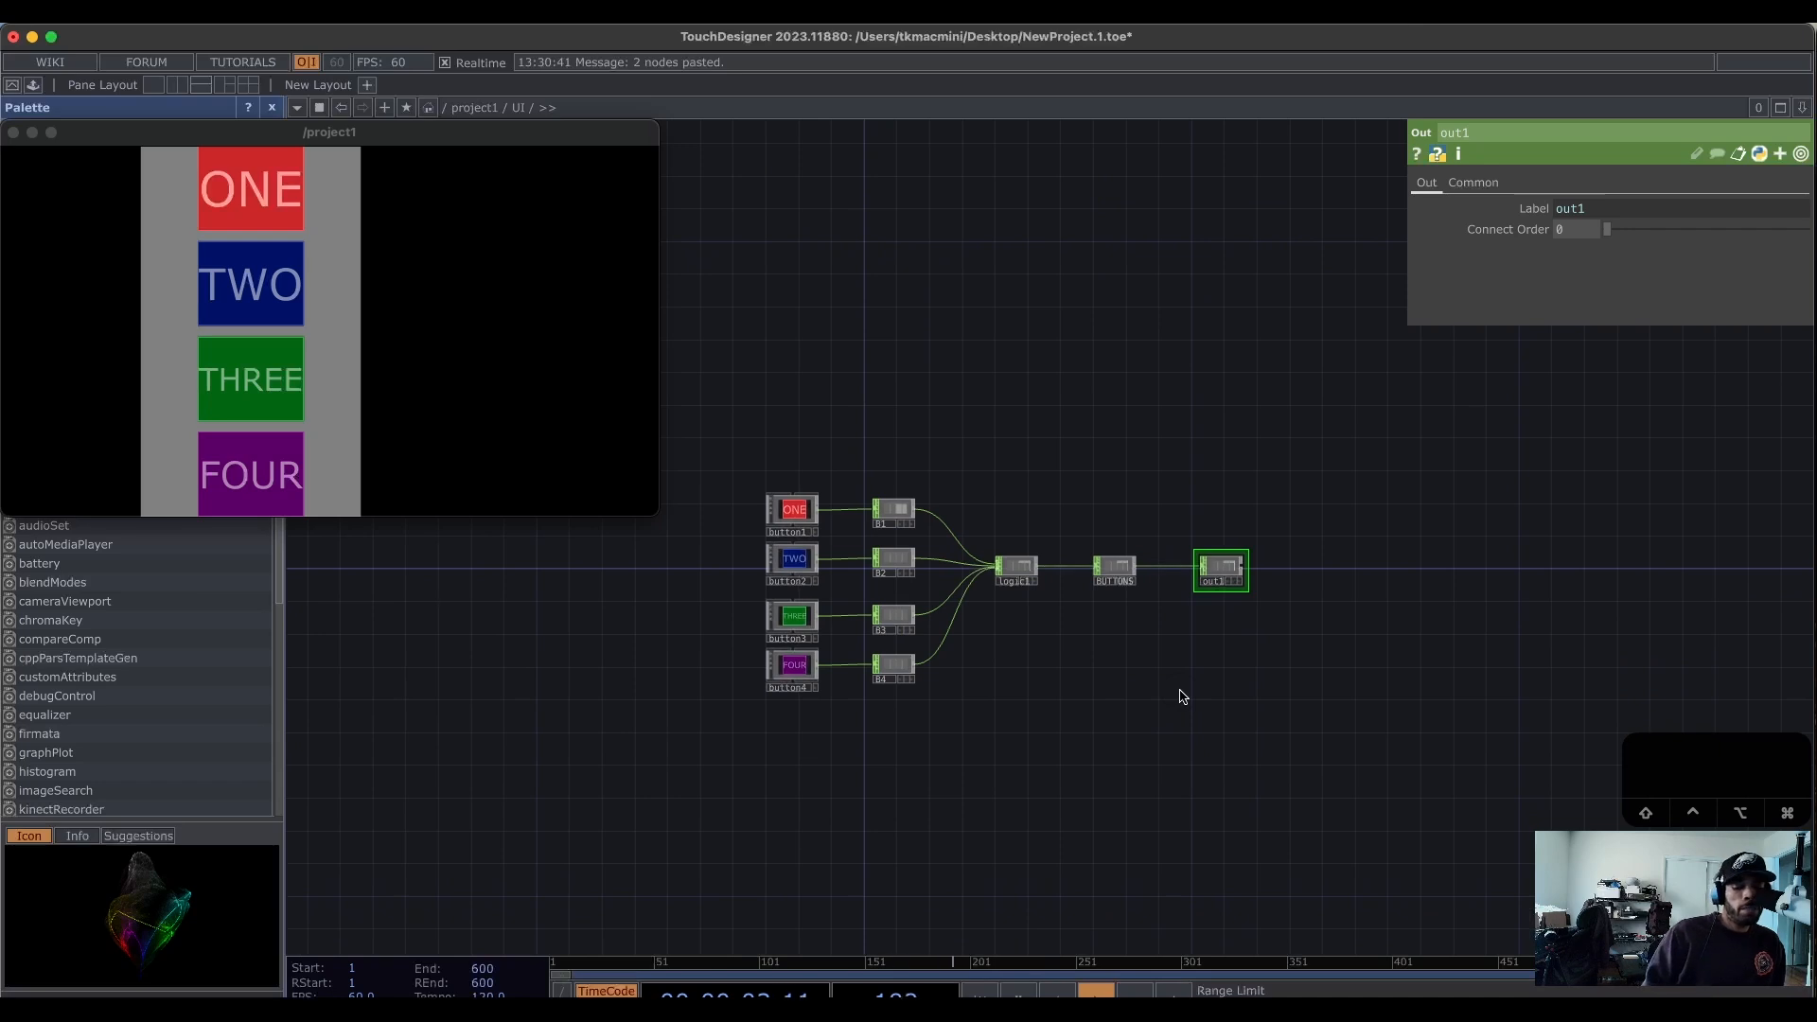
# Go up to the project level and examine the UI container's output connector beside the MOVIES container.
pyautogui.press('u')
pyautogui.scroll(5, 856, 636)
pyautogui.scroll(-5, 899, 615)
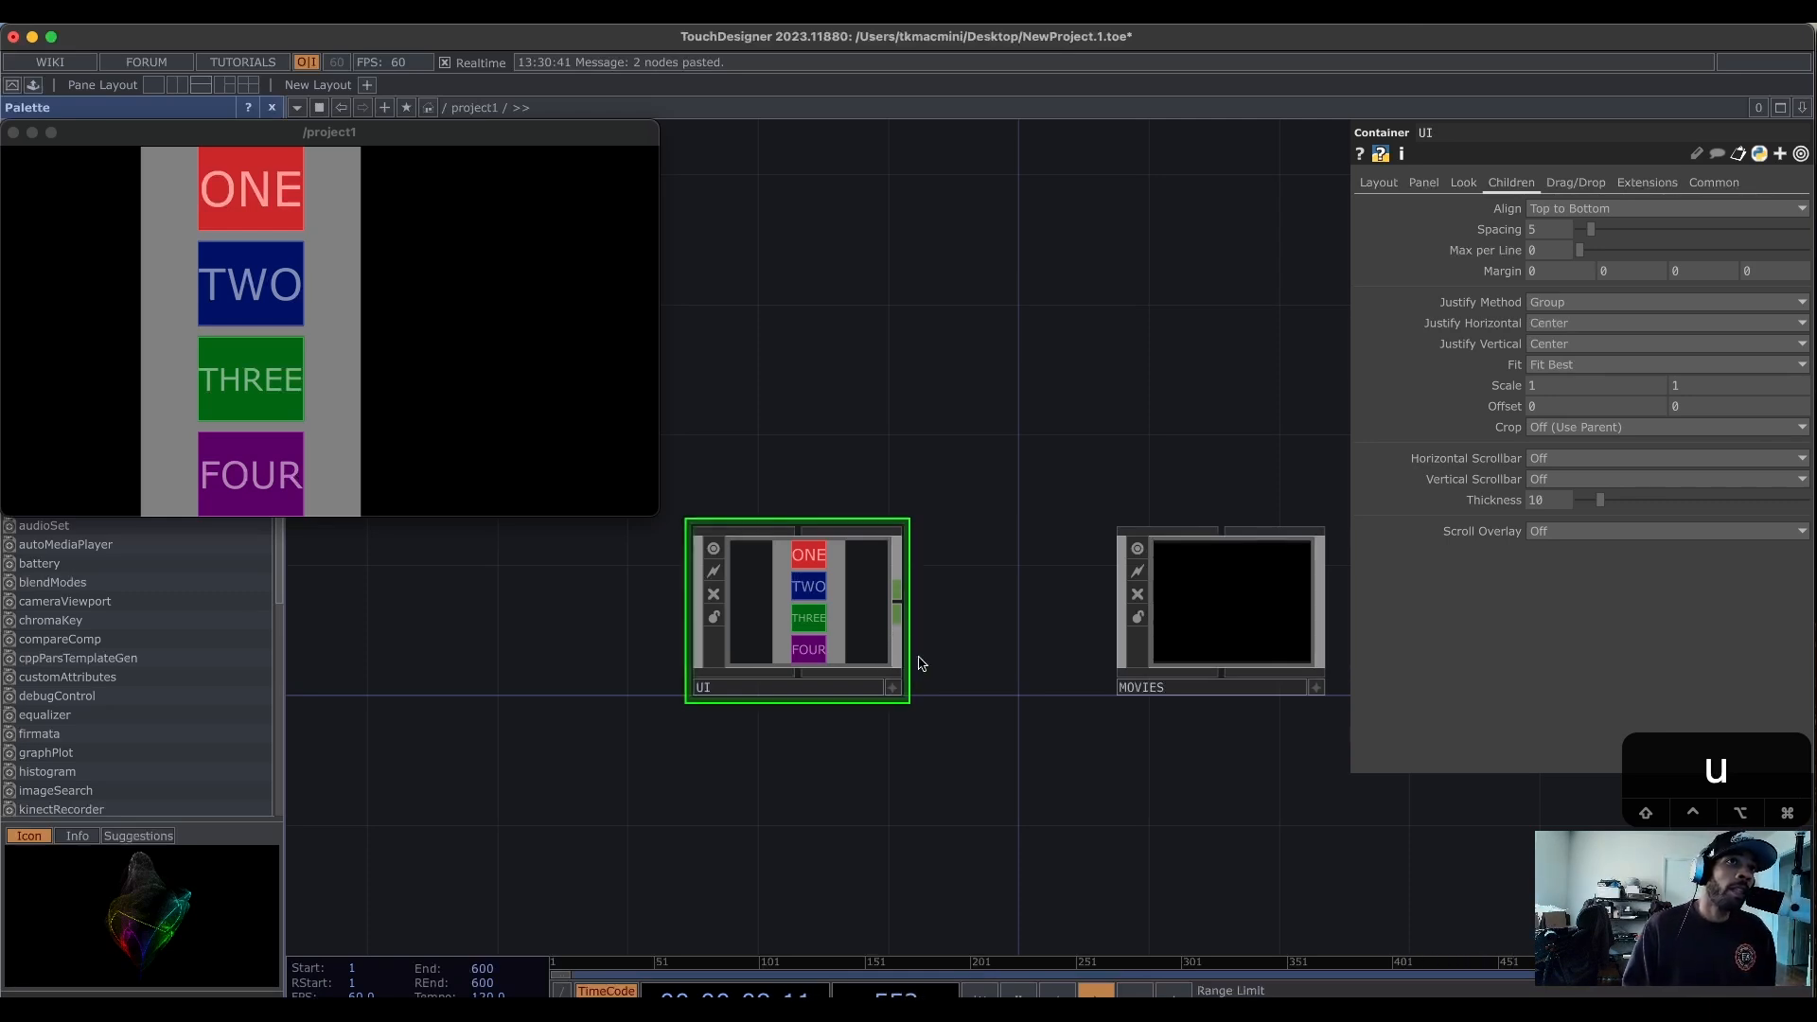
pyautogui.moveTo(894, 665); pyautogui.dragTo(736, 665)
pyautogui.moveTo(1025, 711); pyautogui.dragTo(1299, 657)
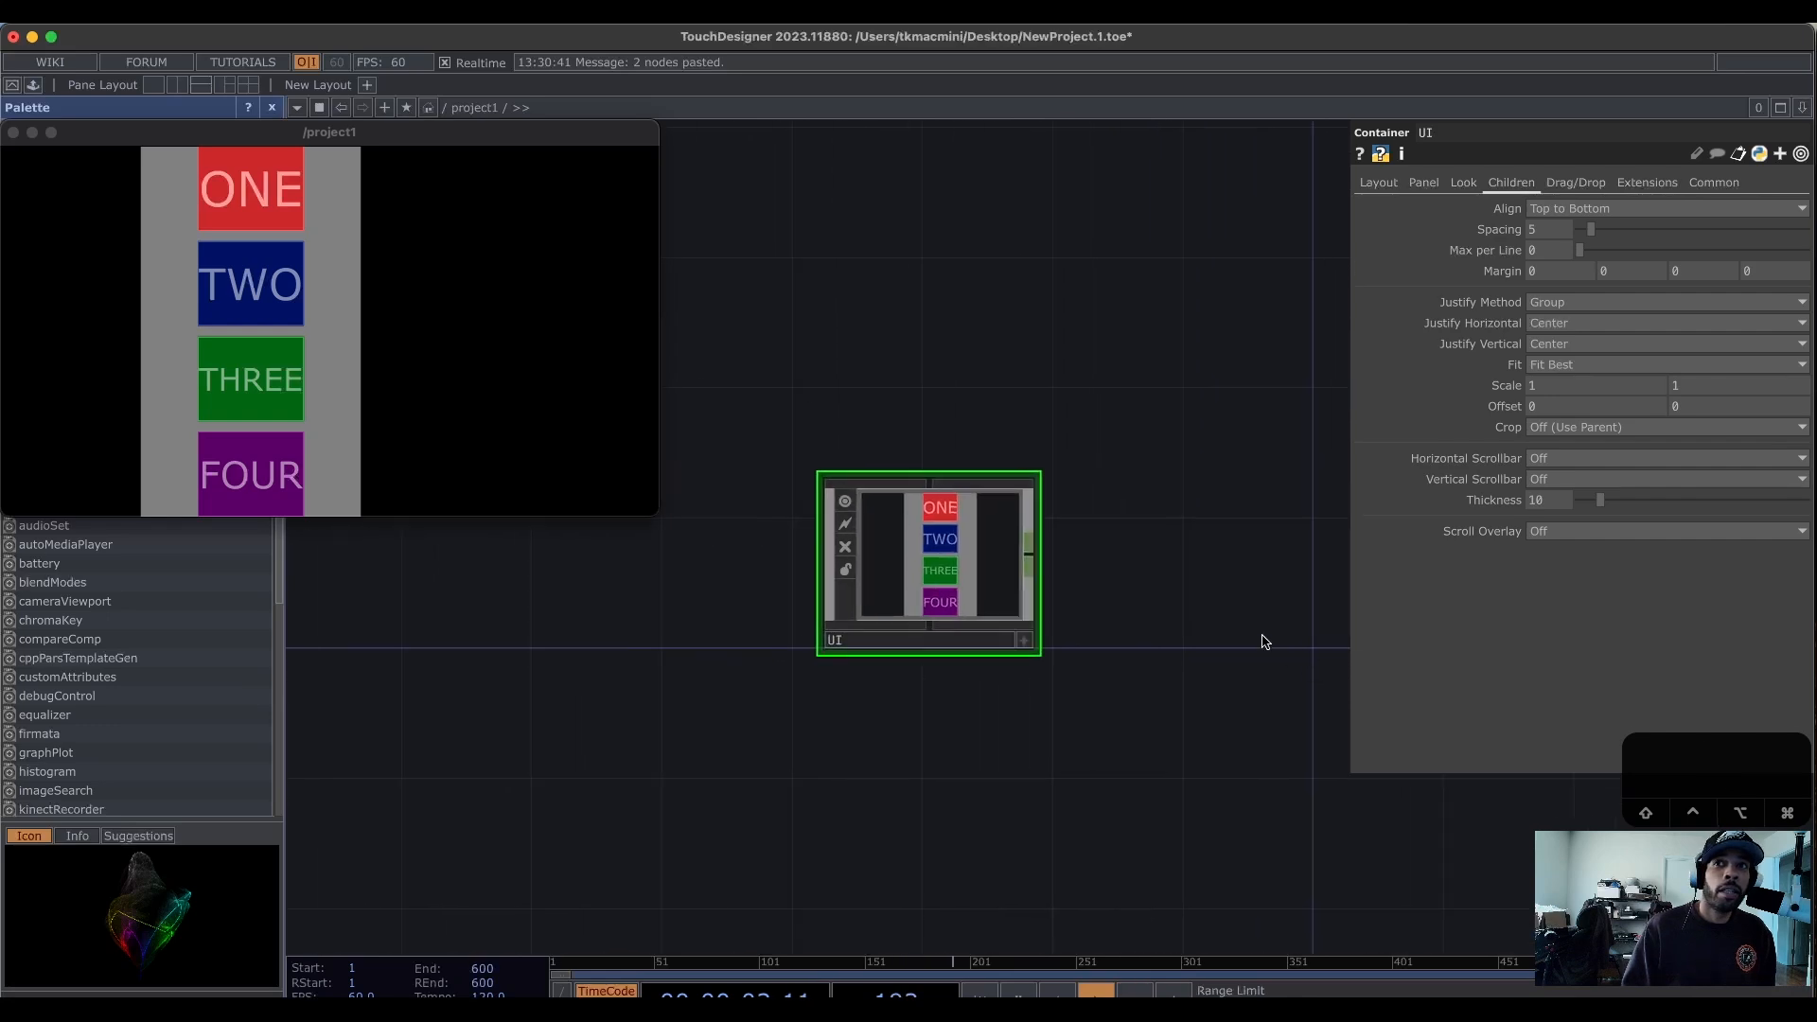
# Enter the UI container and enclose all its buttons and CHOPs in a network box.
pyautogui.click(986, 586)
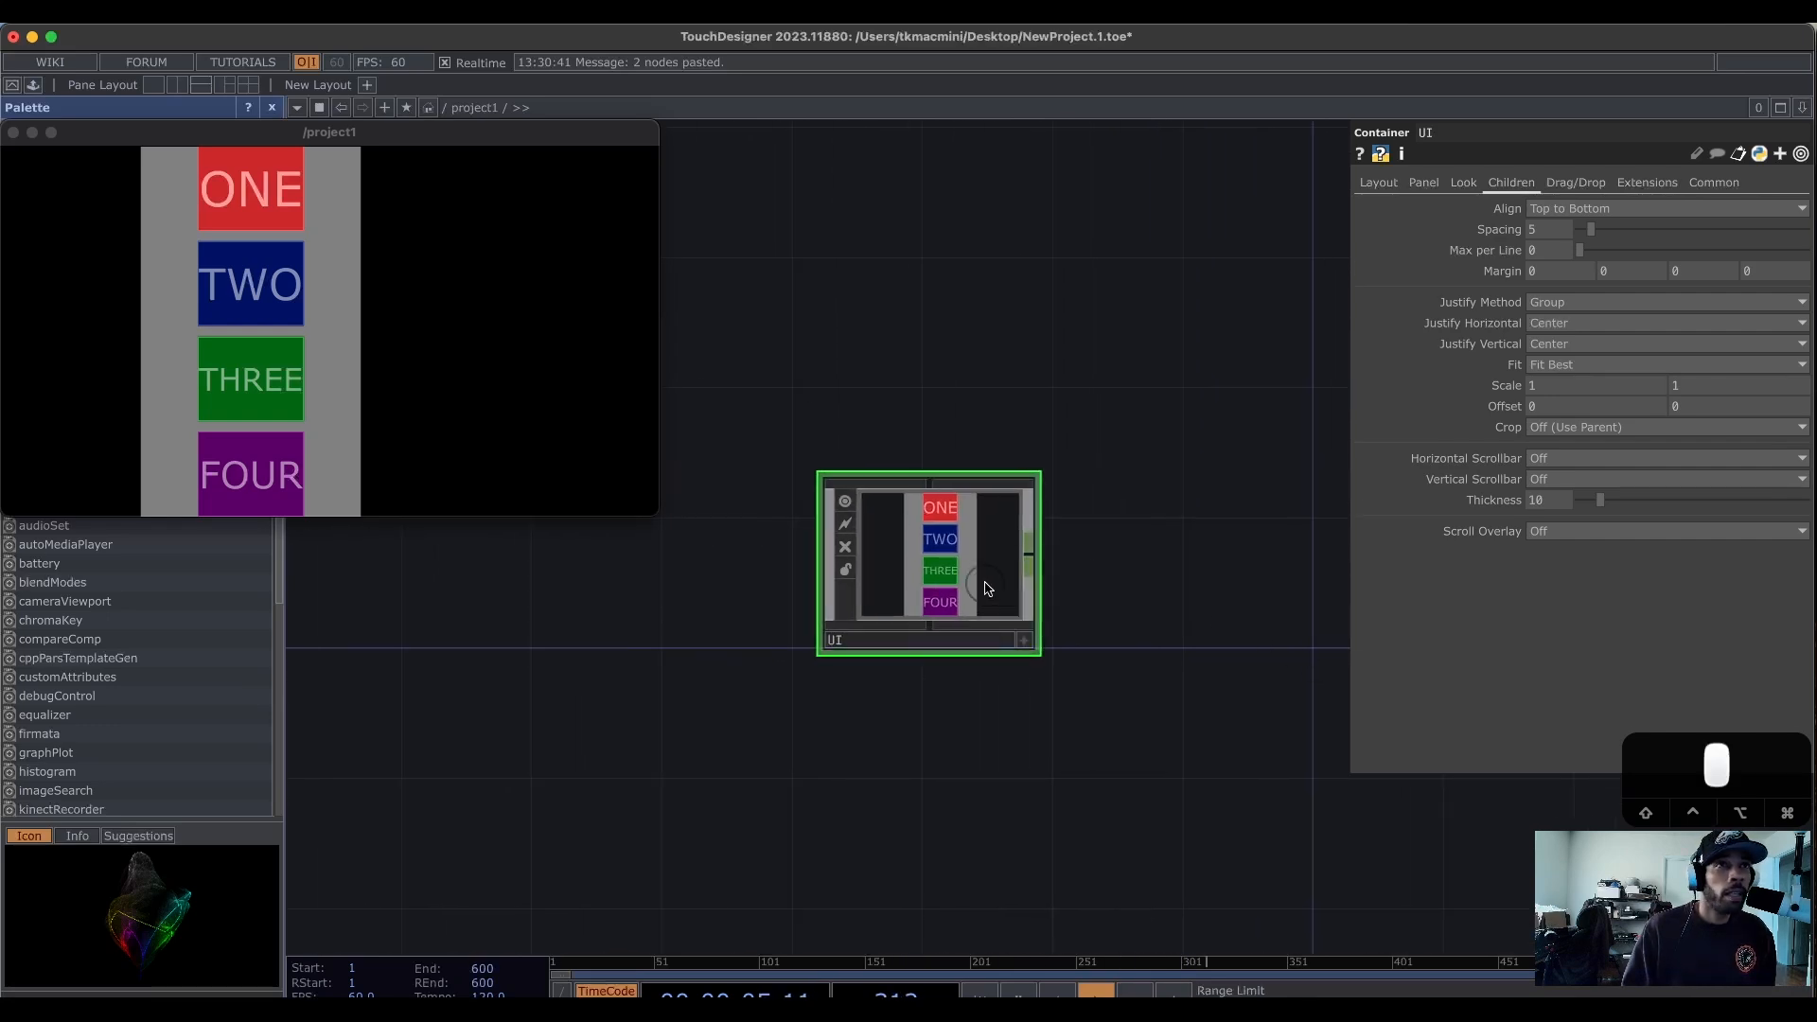
pyautogui.press('i')
pyautogui.click(1107, 723)
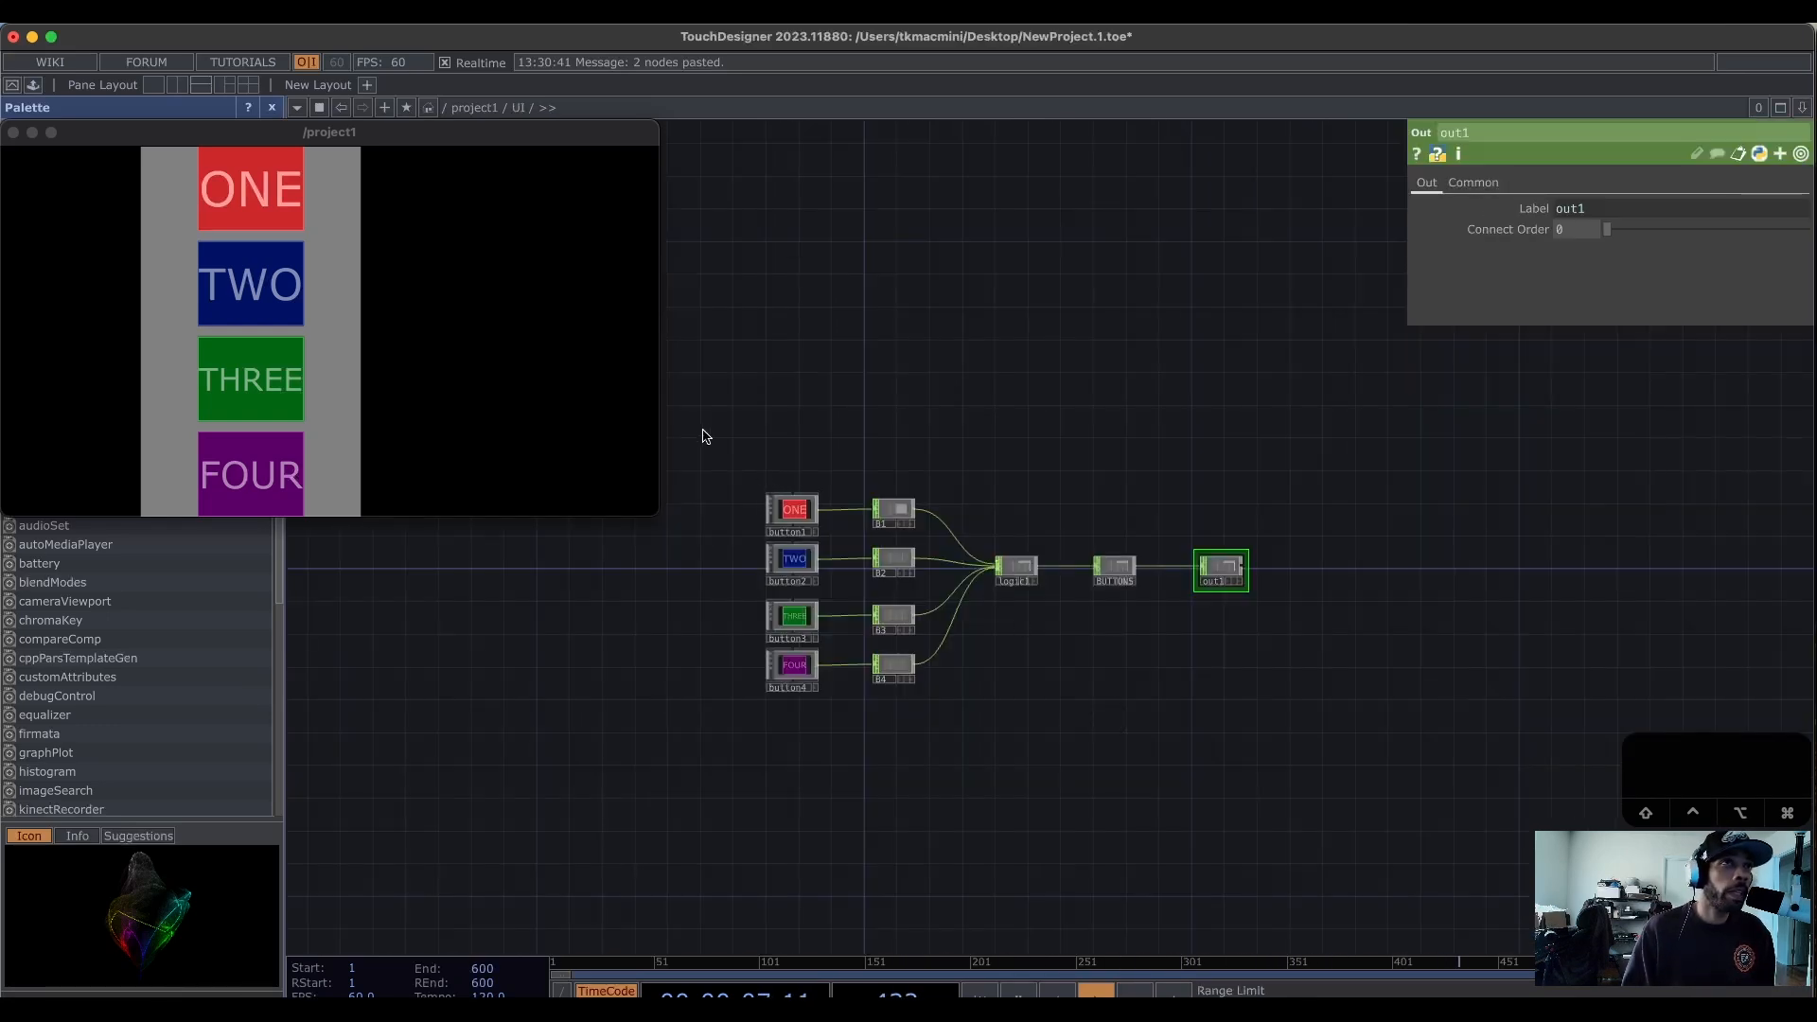
pyautogui.moveTo(734, 449)
pyautogui.mouseDown(button='right')
pyautogui.moveTo(1302, 750)
pyautogui.moveTo(782, 519)
pyautogui.moveTo(703, 431)
pyautogui.mouseUp(button='right')
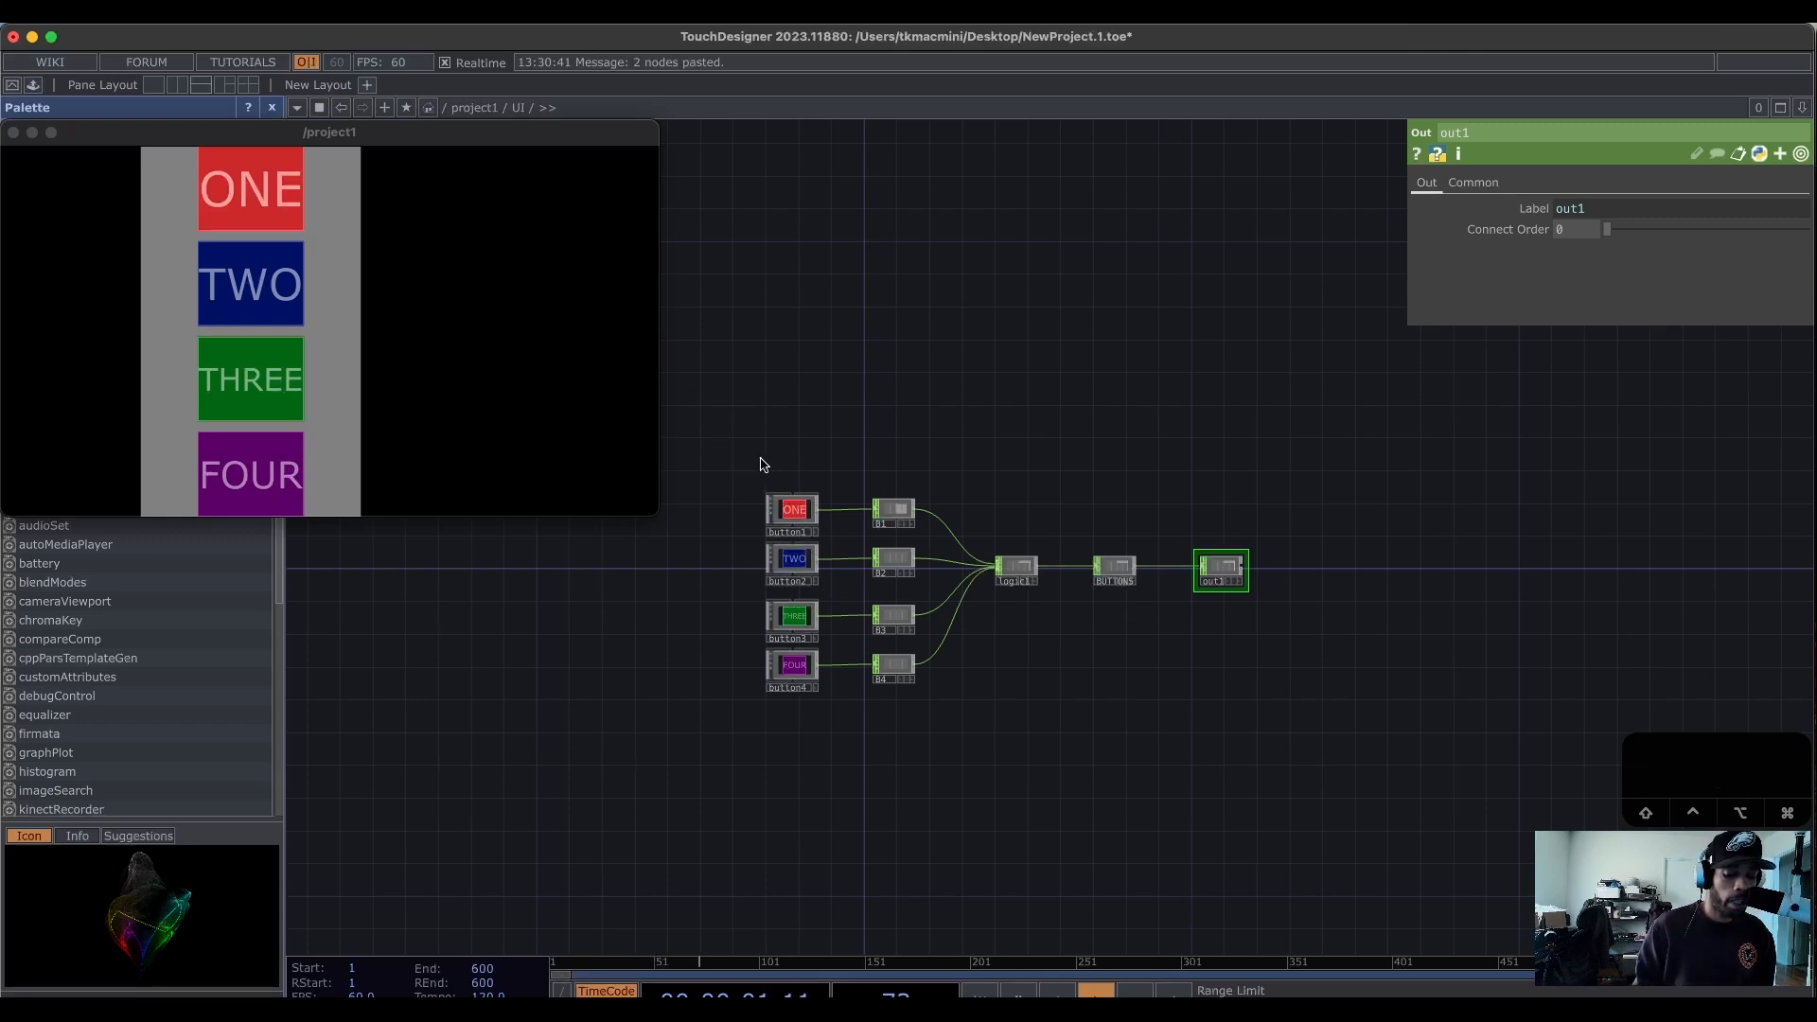
pyautogui.hotkey('shift', 'b')
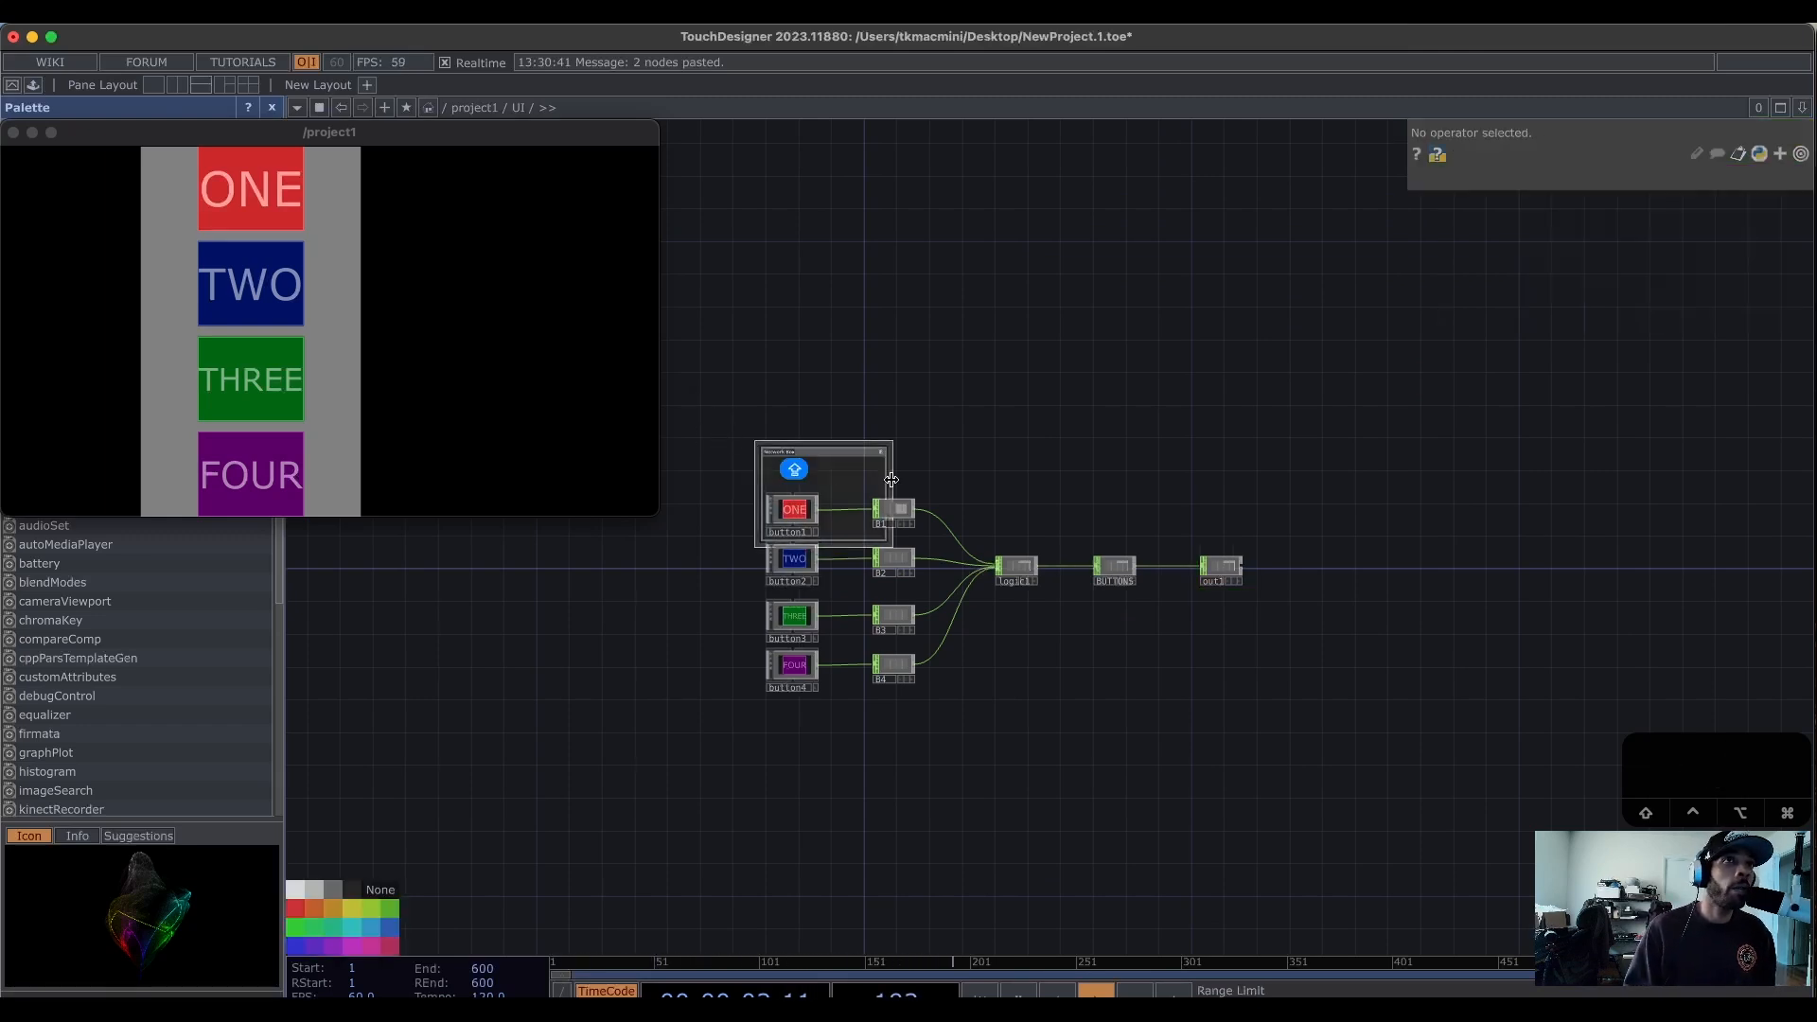
pyautogui.moveTo(890, 471); pyautogui.dragTo(1144, 736)
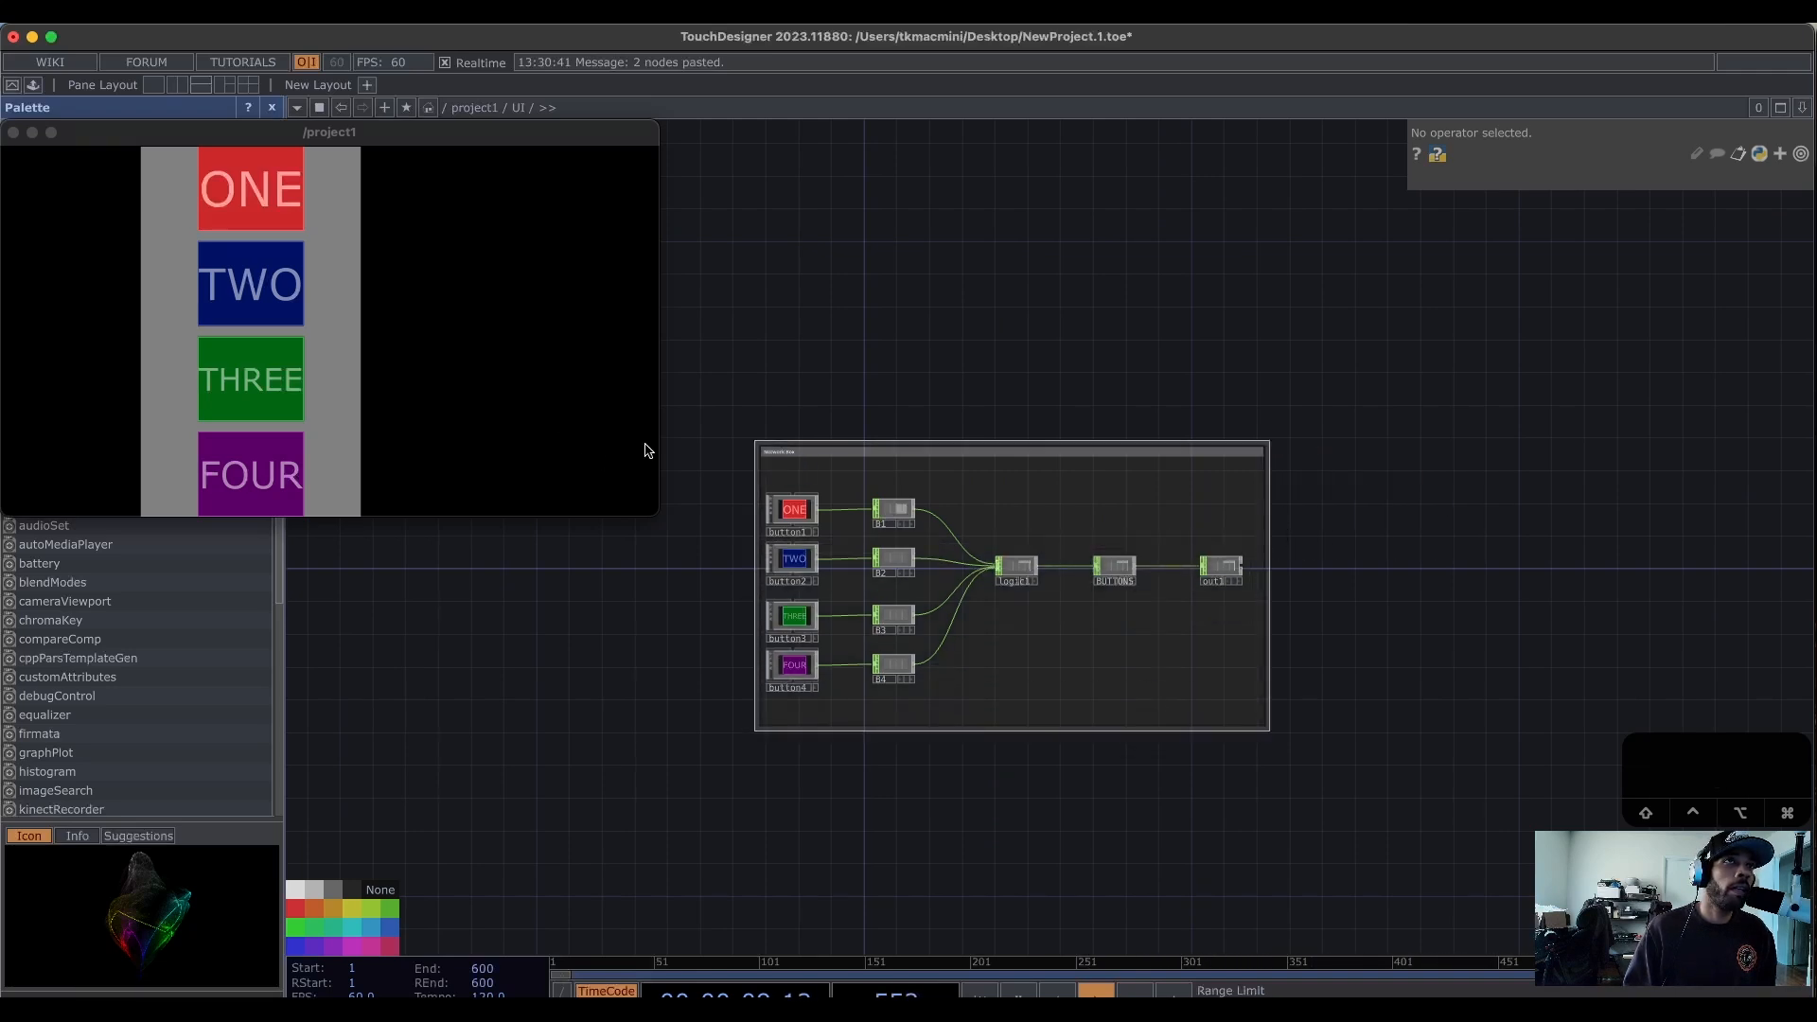
# Change the network box's title to UI.
pyautogui.scroll(10, 762, 469)
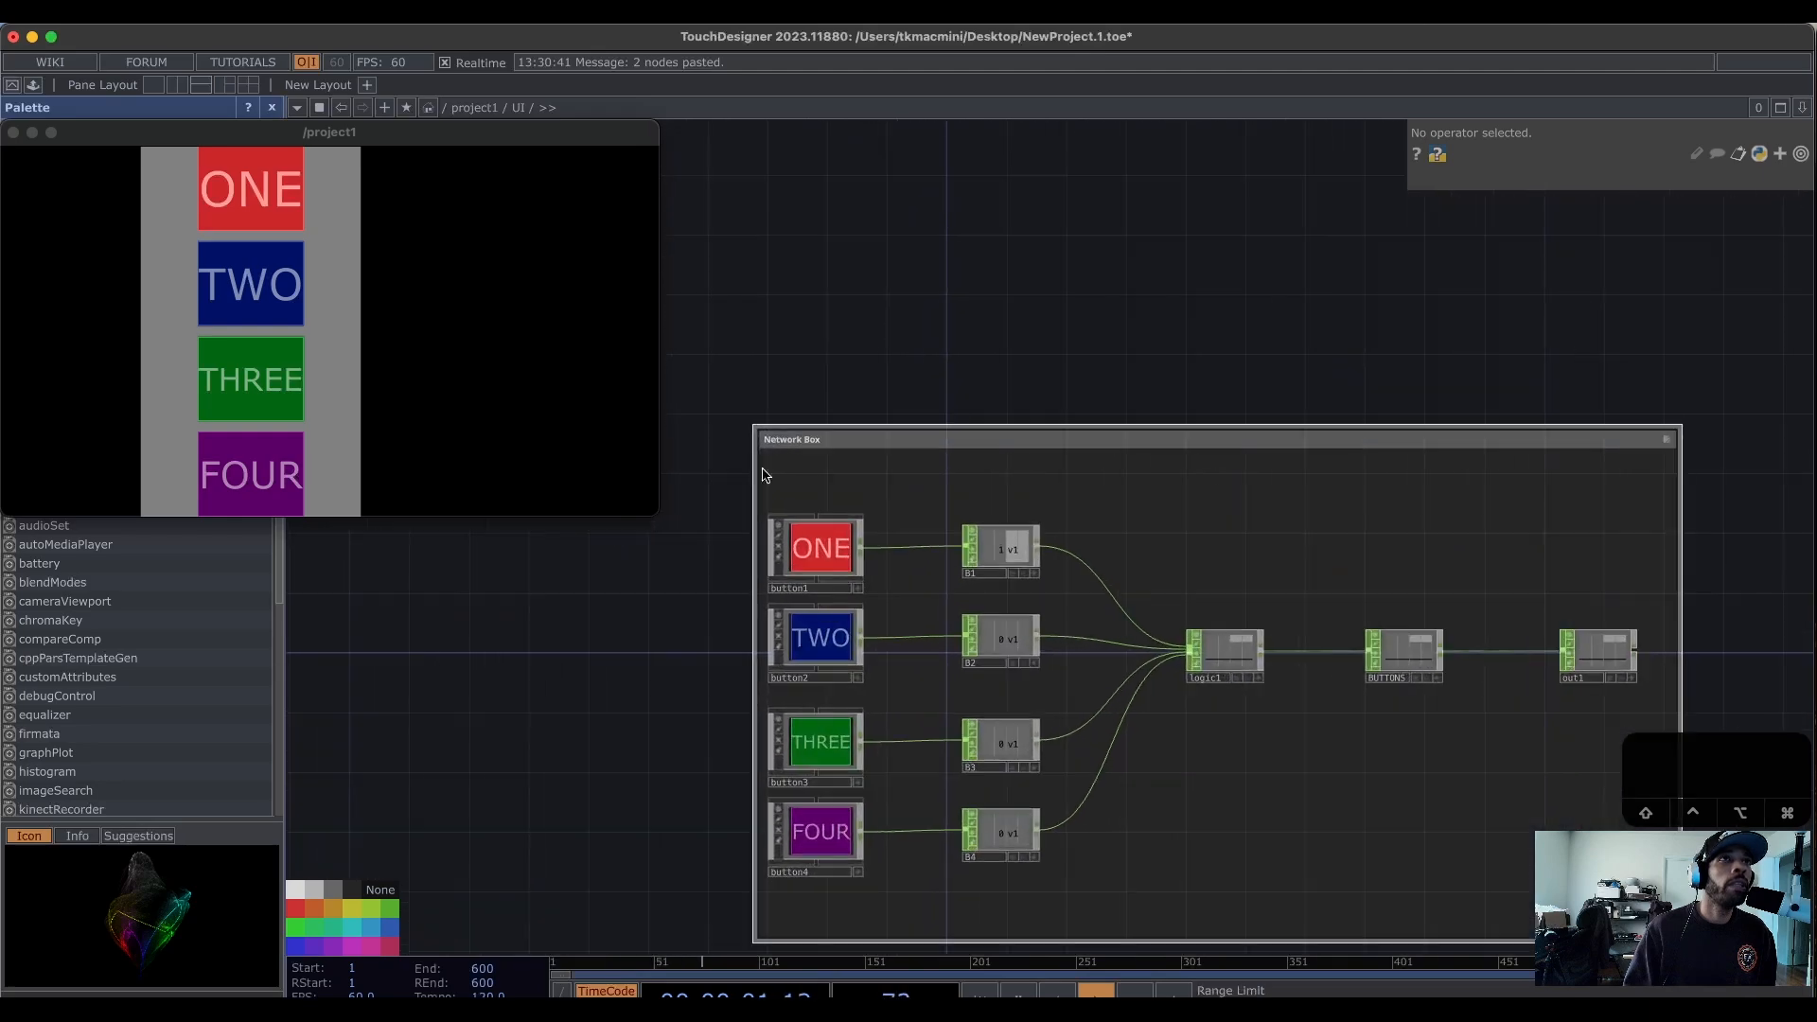
pyautogui.doubleClick(894, 374)
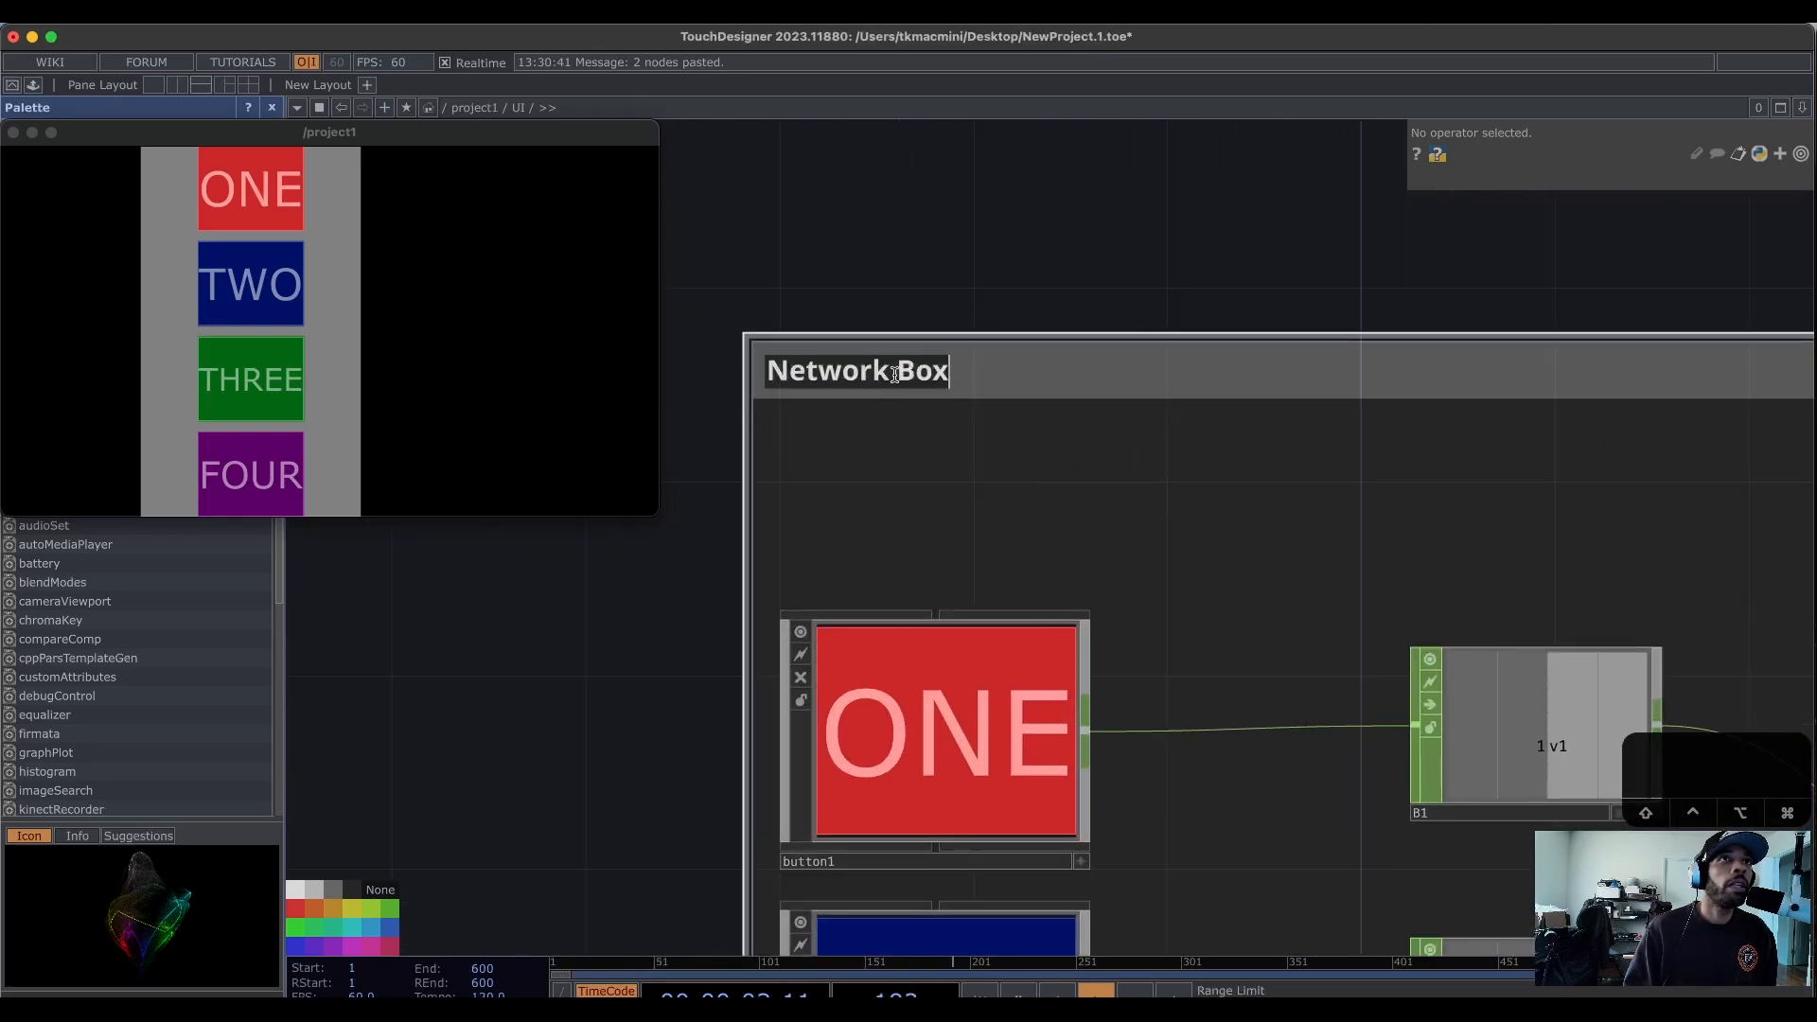
pyautogui.write('UI')
pyautogui.click(934, 294)
# Return to the project level and add a Null CHOP to the UI container's output, between UI and MOVIES.
pyautogui.press('u')
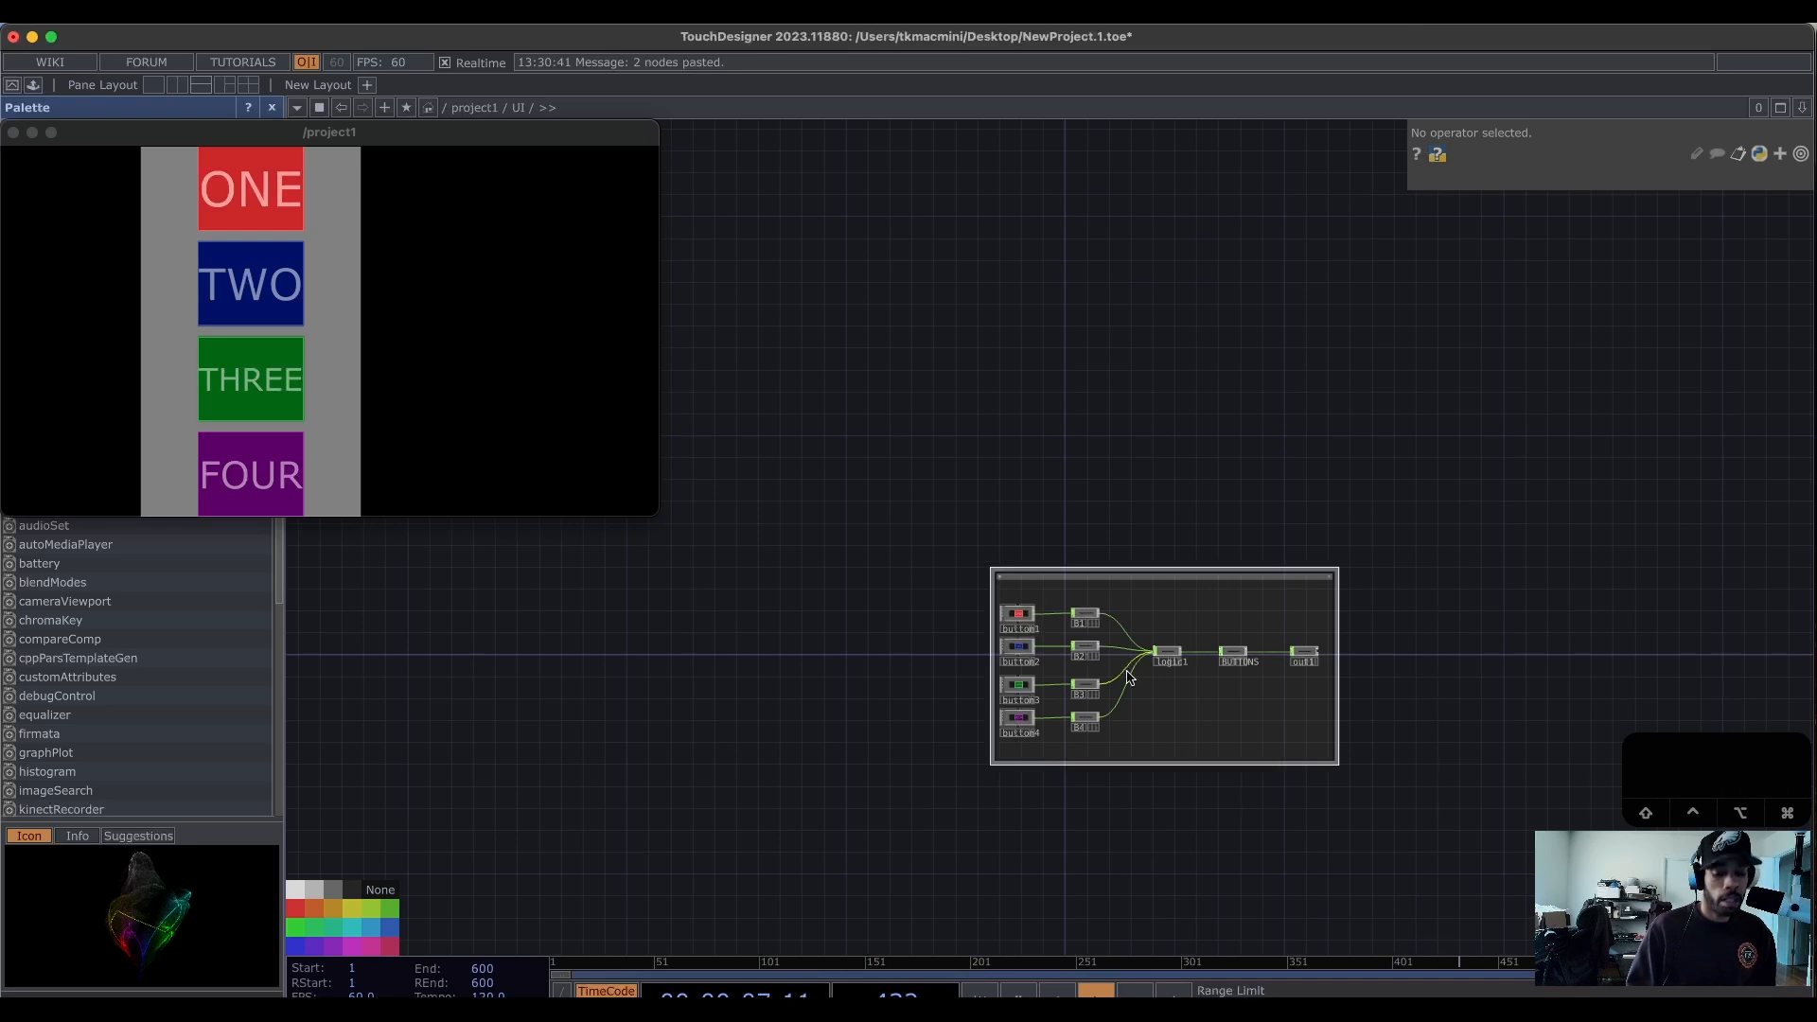
pyautogui.moveTo(1169, 661); pyautogui.dragTo(1055, 722)
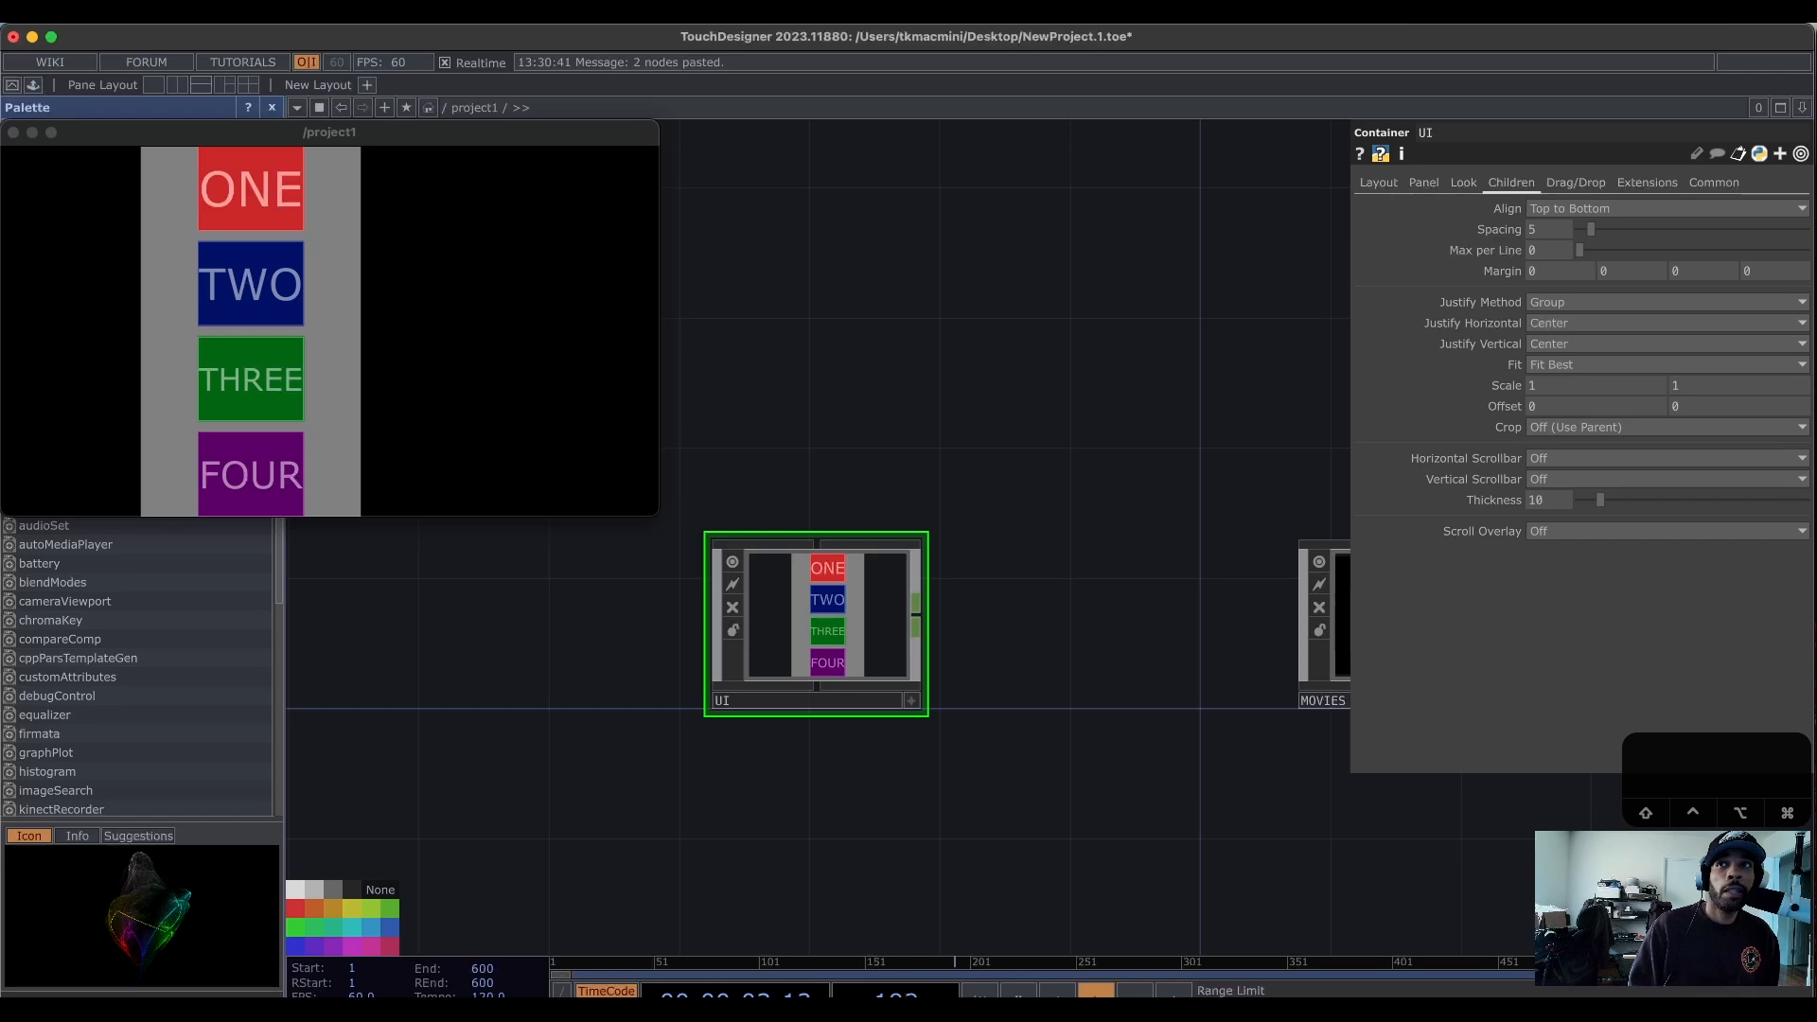
pyautogui.rightClick(914, 616)
pyautogui.click(932, 607)
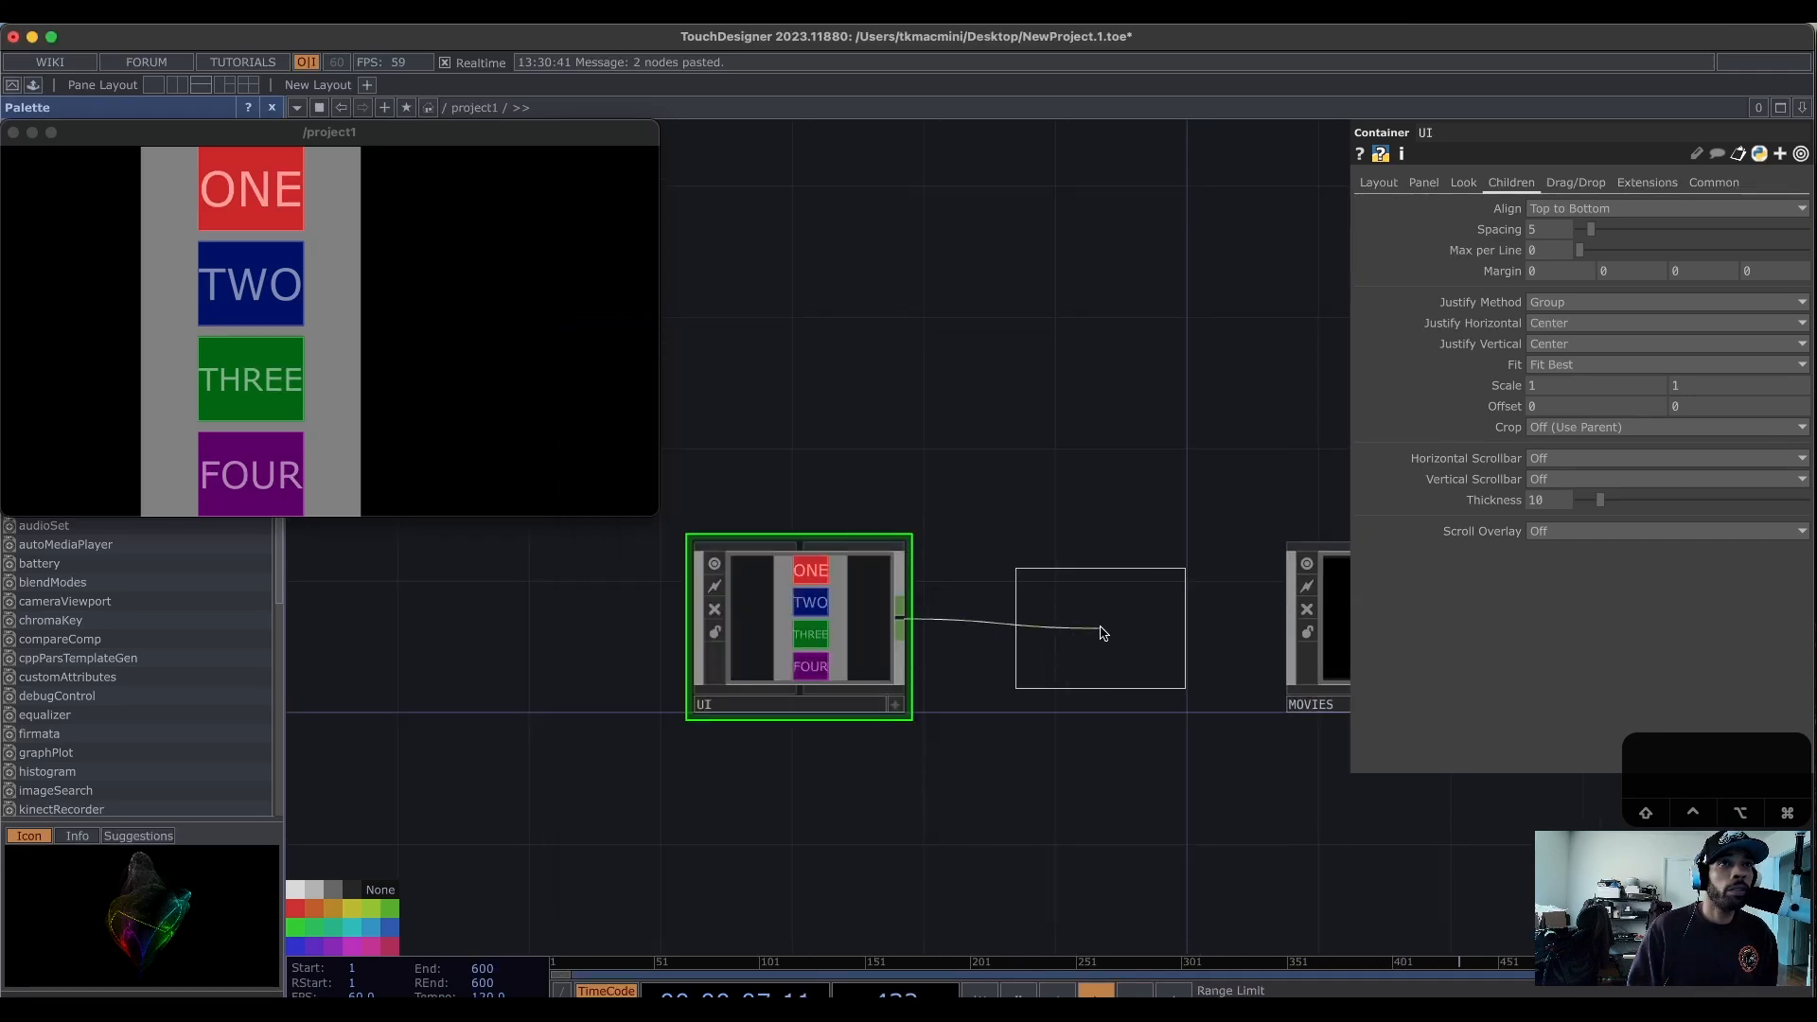
pyautogui.click(1103, 633)
pyautogui.moveTo(1196, 729); pyautogui.dragTo(864, 754)
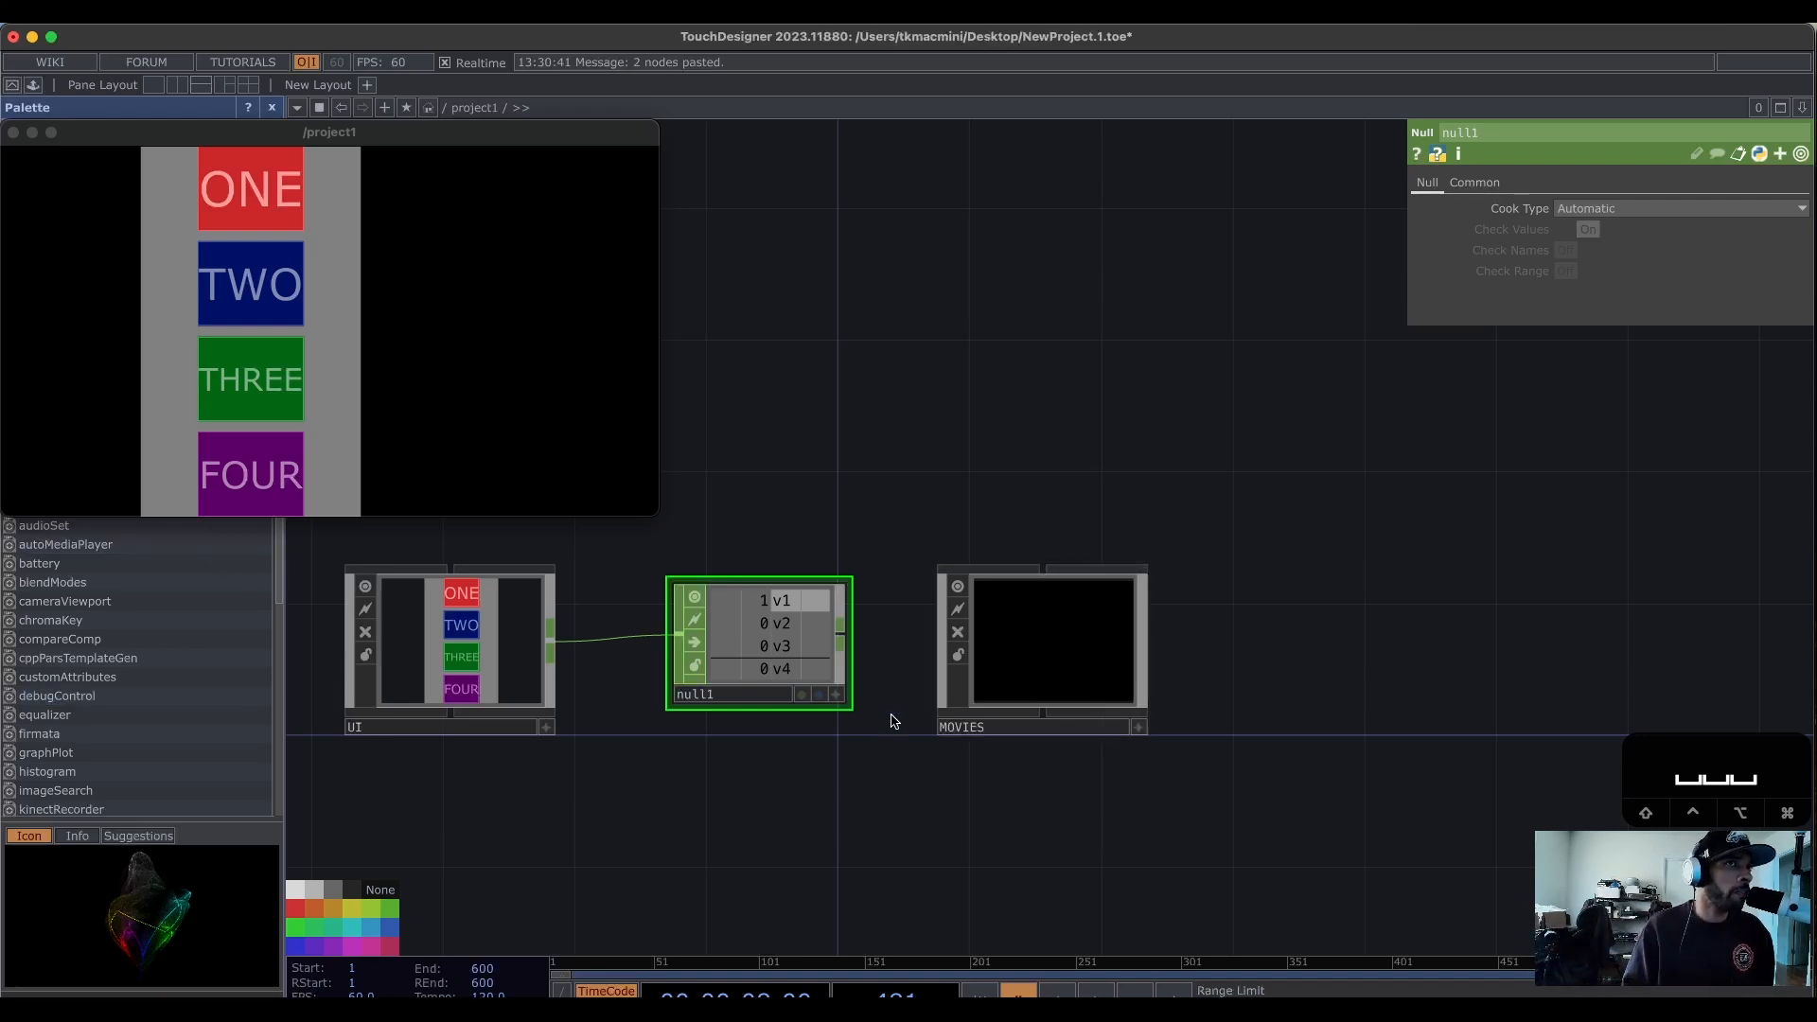
# Move the MOVIES container farther from the Null CHOP and set its width to 1280 and height to 1080.
pyautogui.moveTo(960, 702); pyautogui.dragTo(1018, 709)
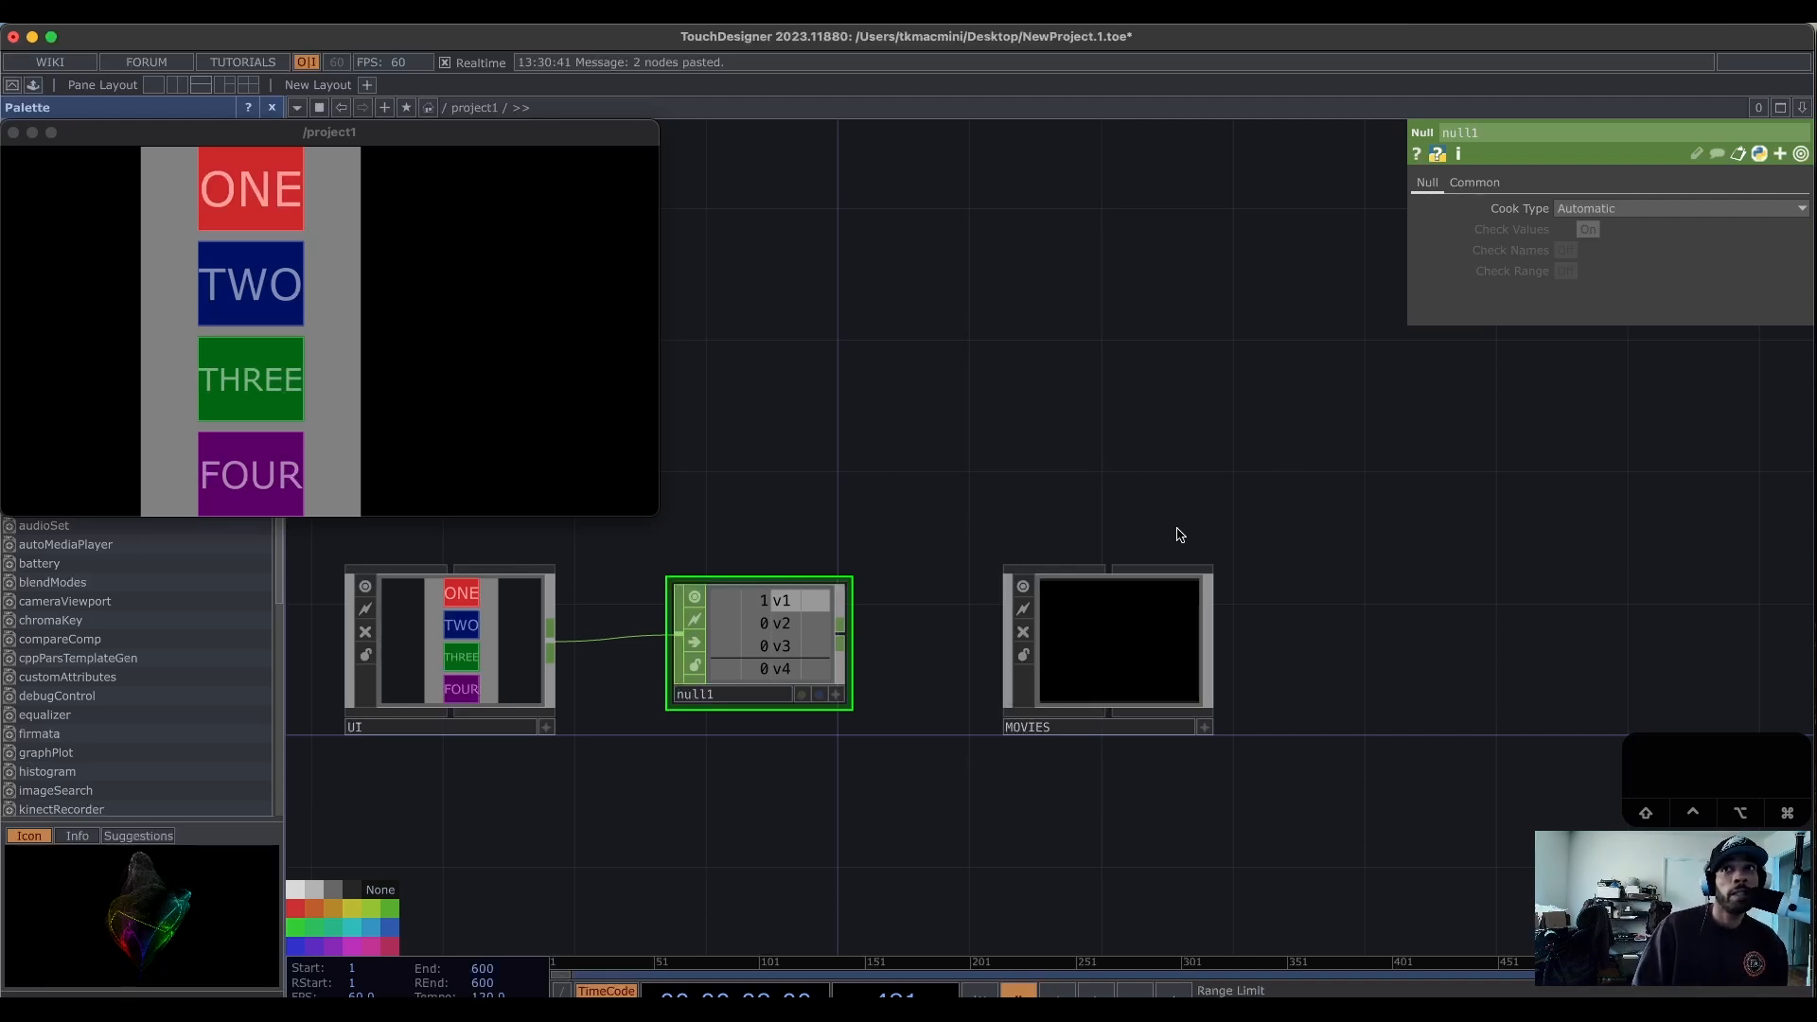
pyautogui.click(1109, 663)
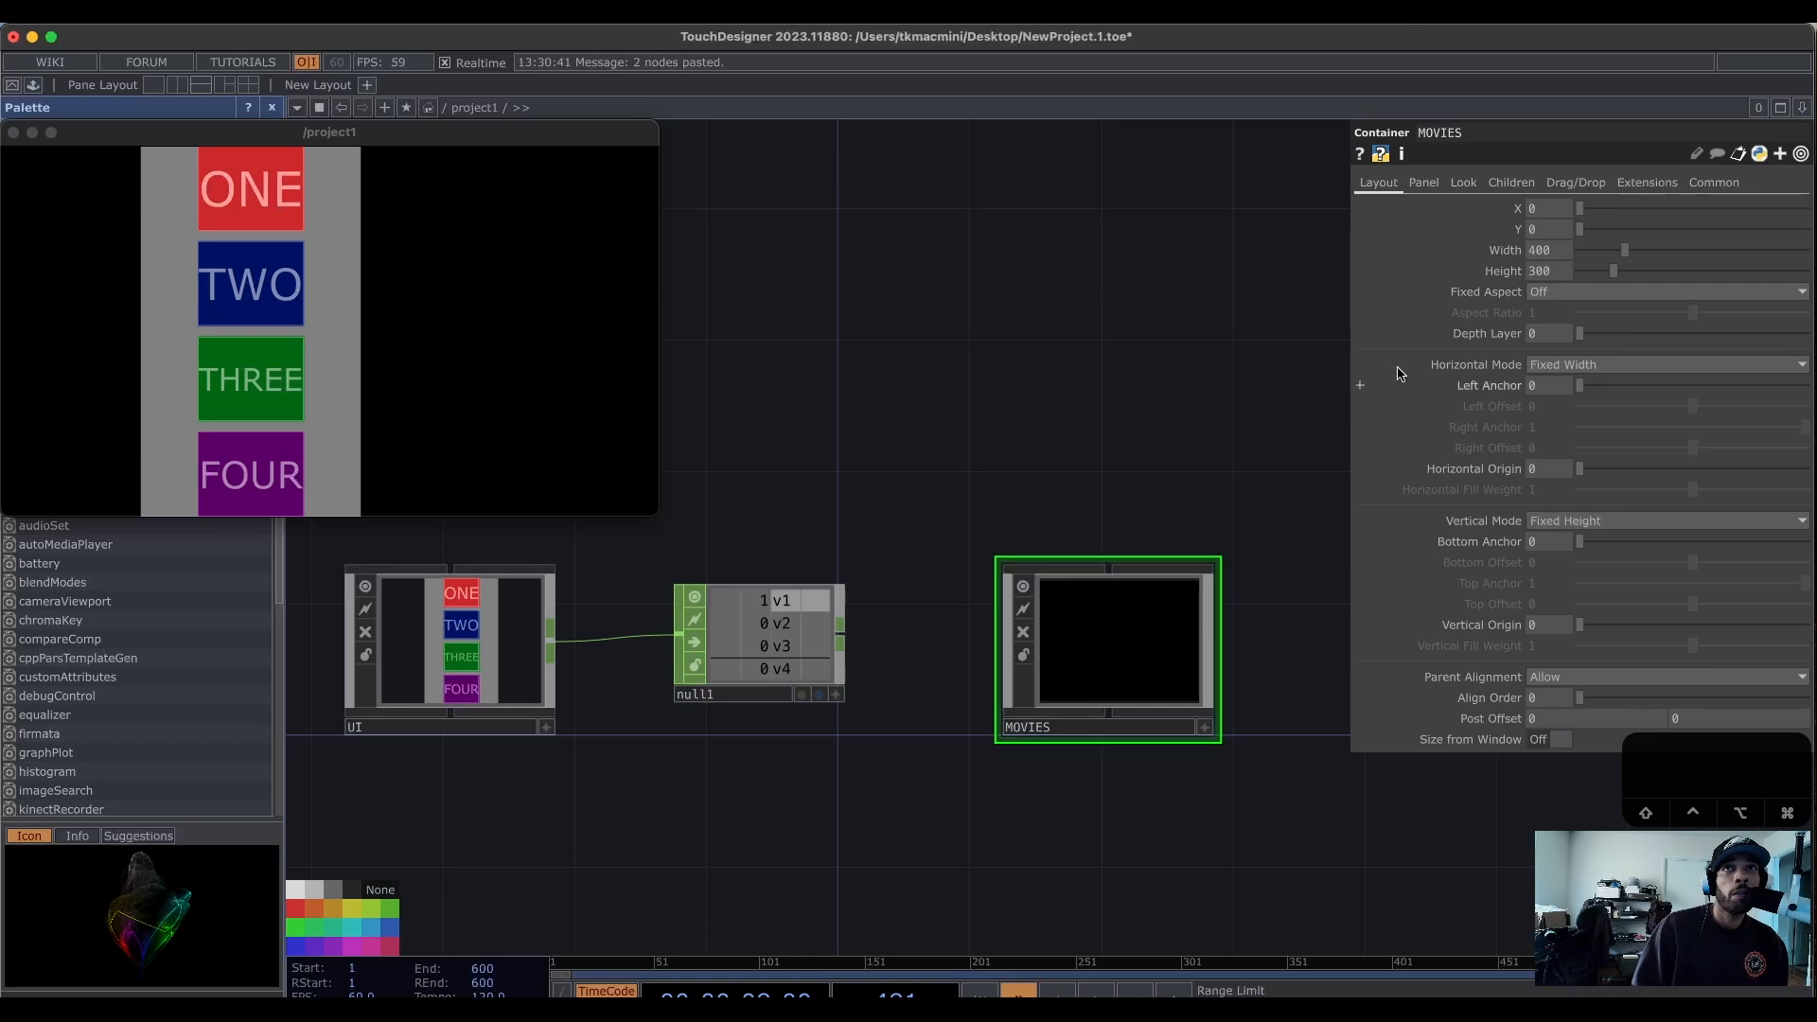
pyautogui.moveTo(1262, 473); pyautogui.dragTo(1202, 444)
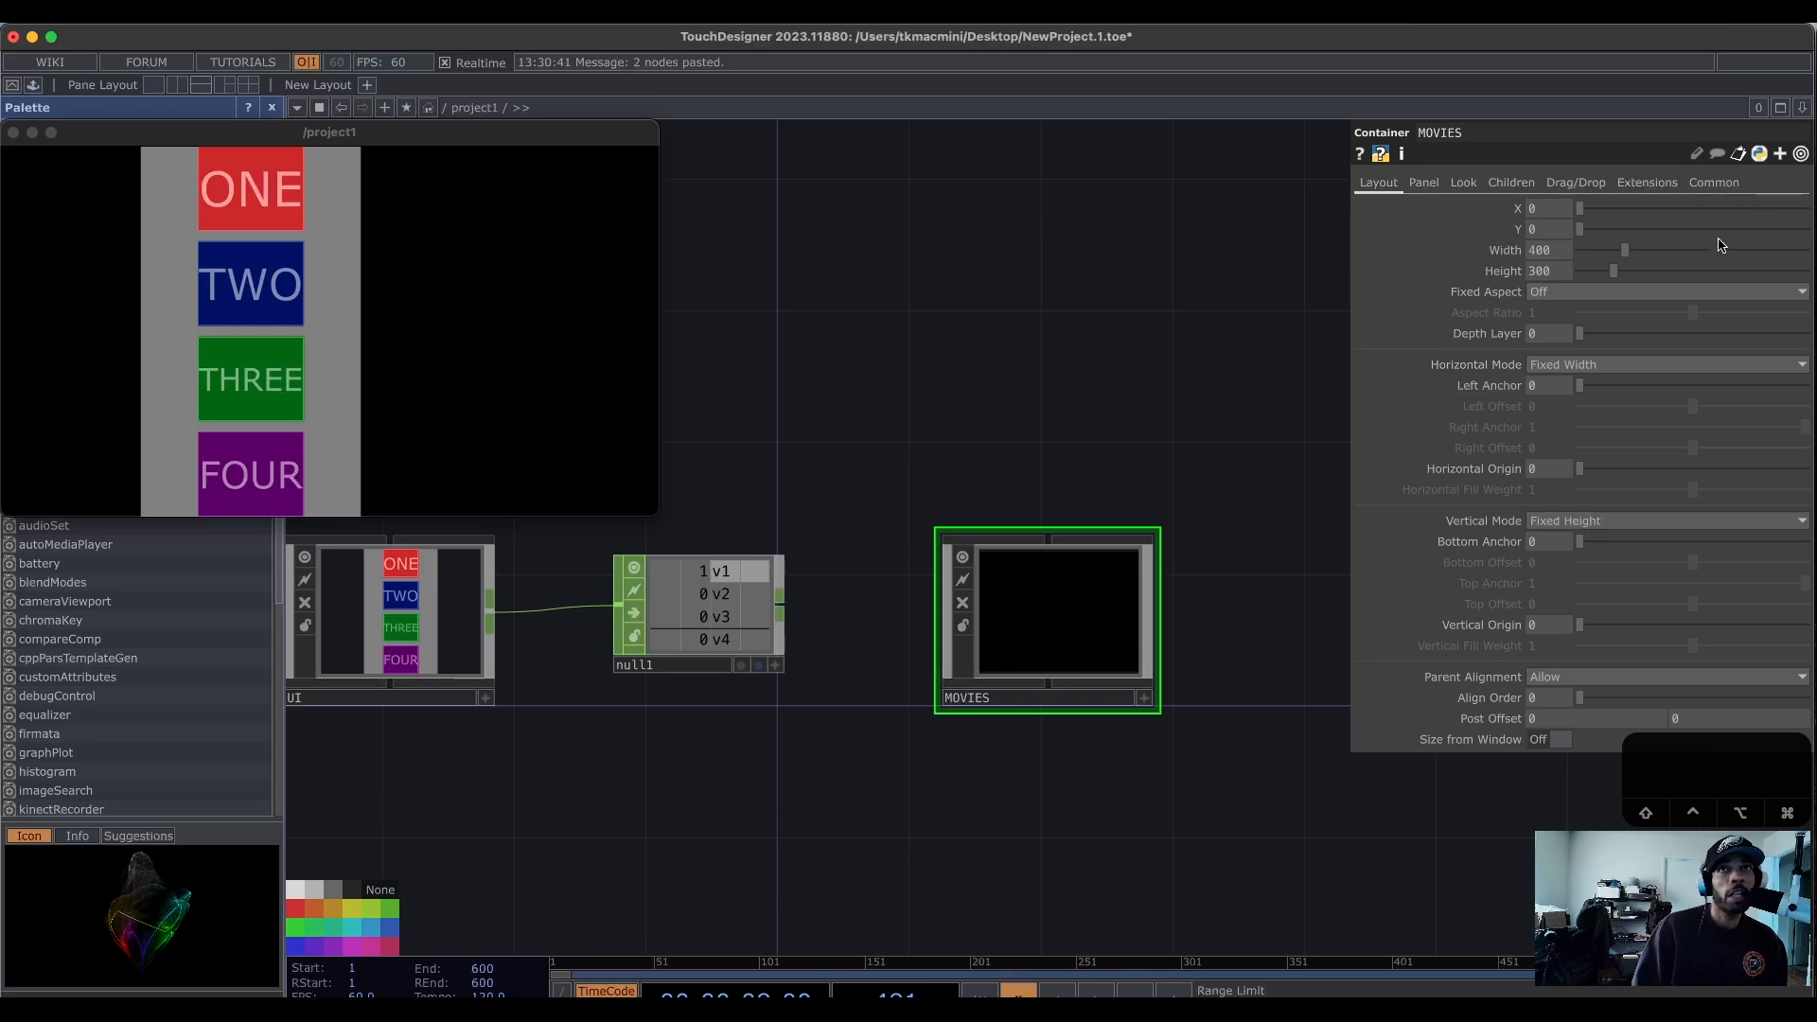
pyautogui.click(1556, 247)
pyautogui.write('18')
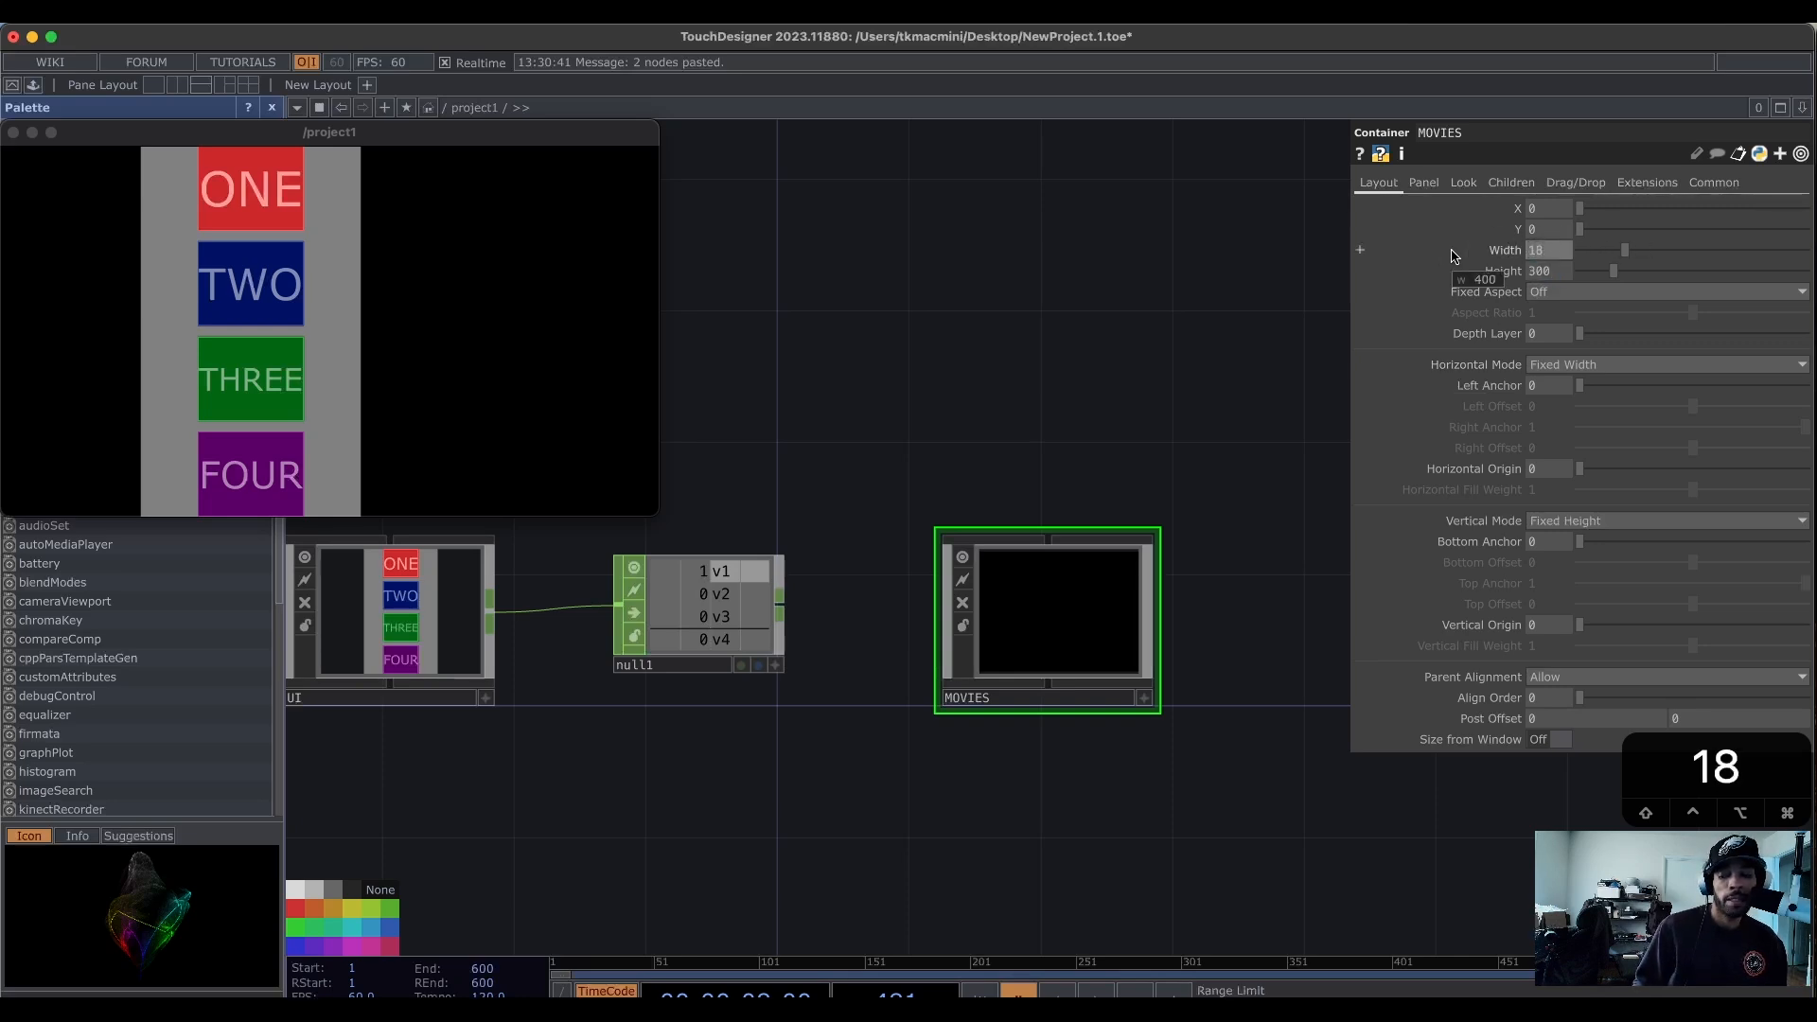
pyautogui.press('BackSpace')
pyautogui.write('280')
pyautogui.press('Return')
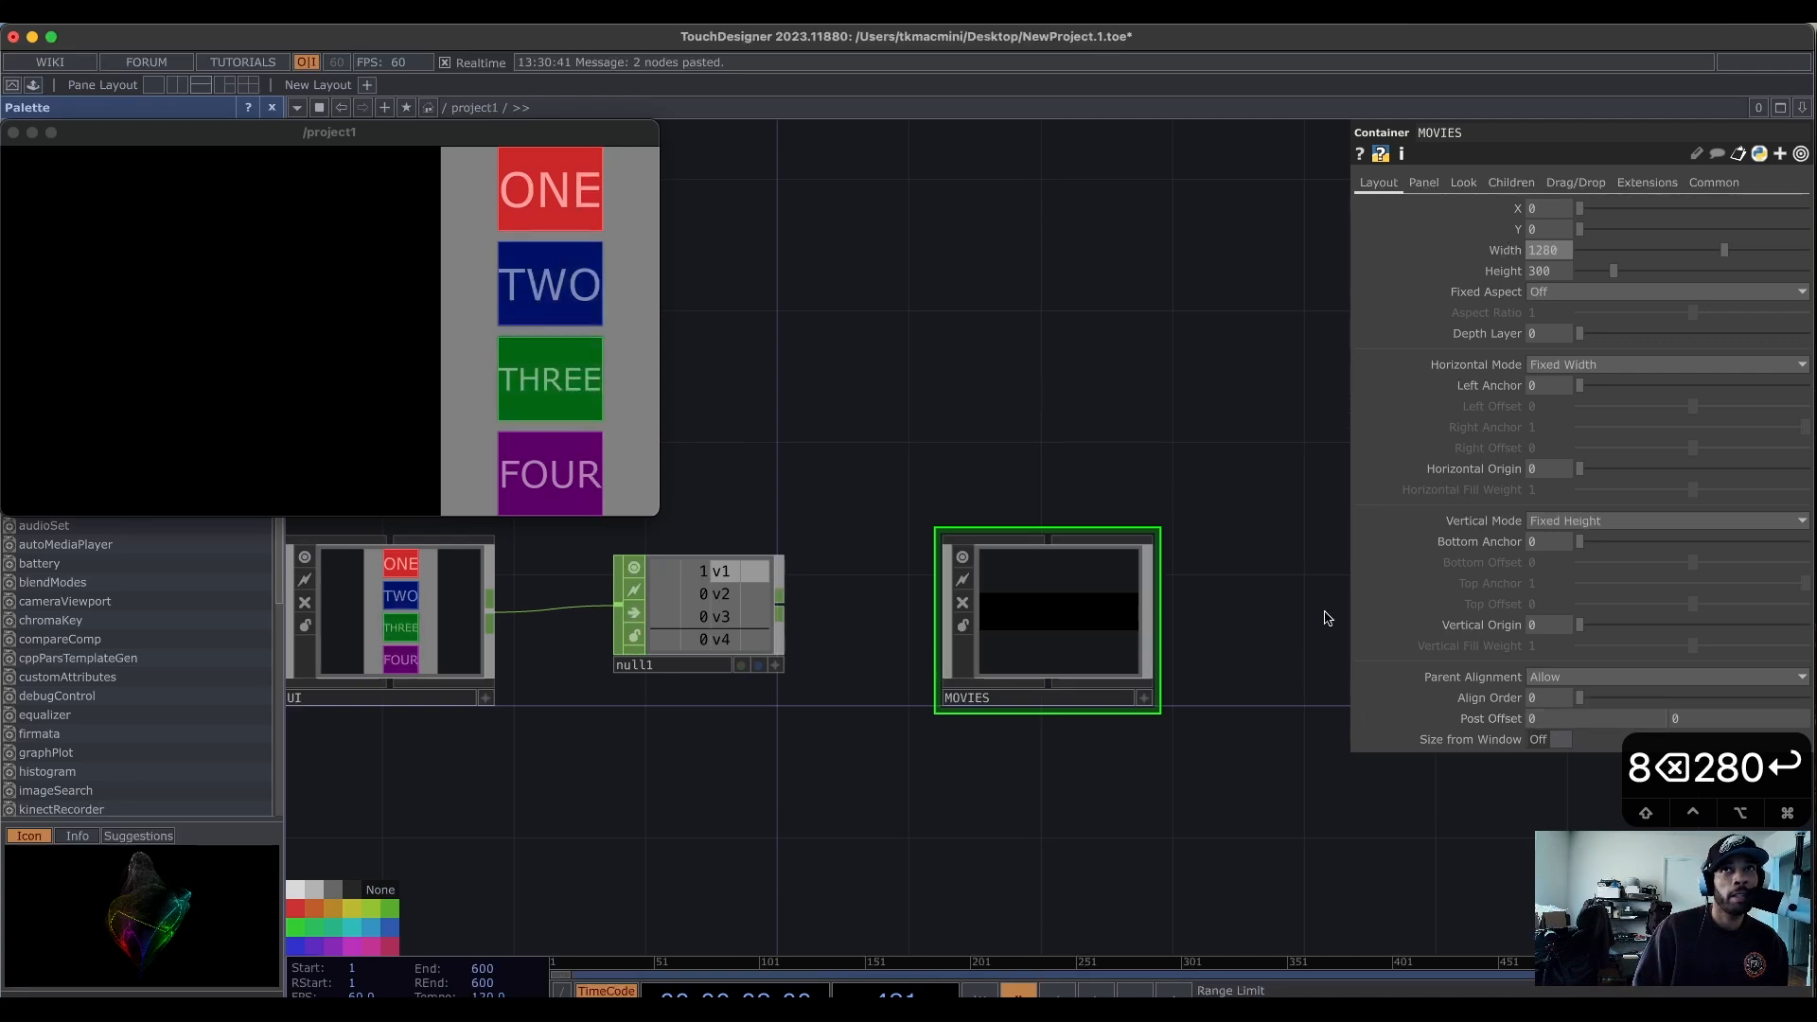
pyautogui.click(1566, 268)
pyautogui.write('1080')
pyautogui.press('Return')
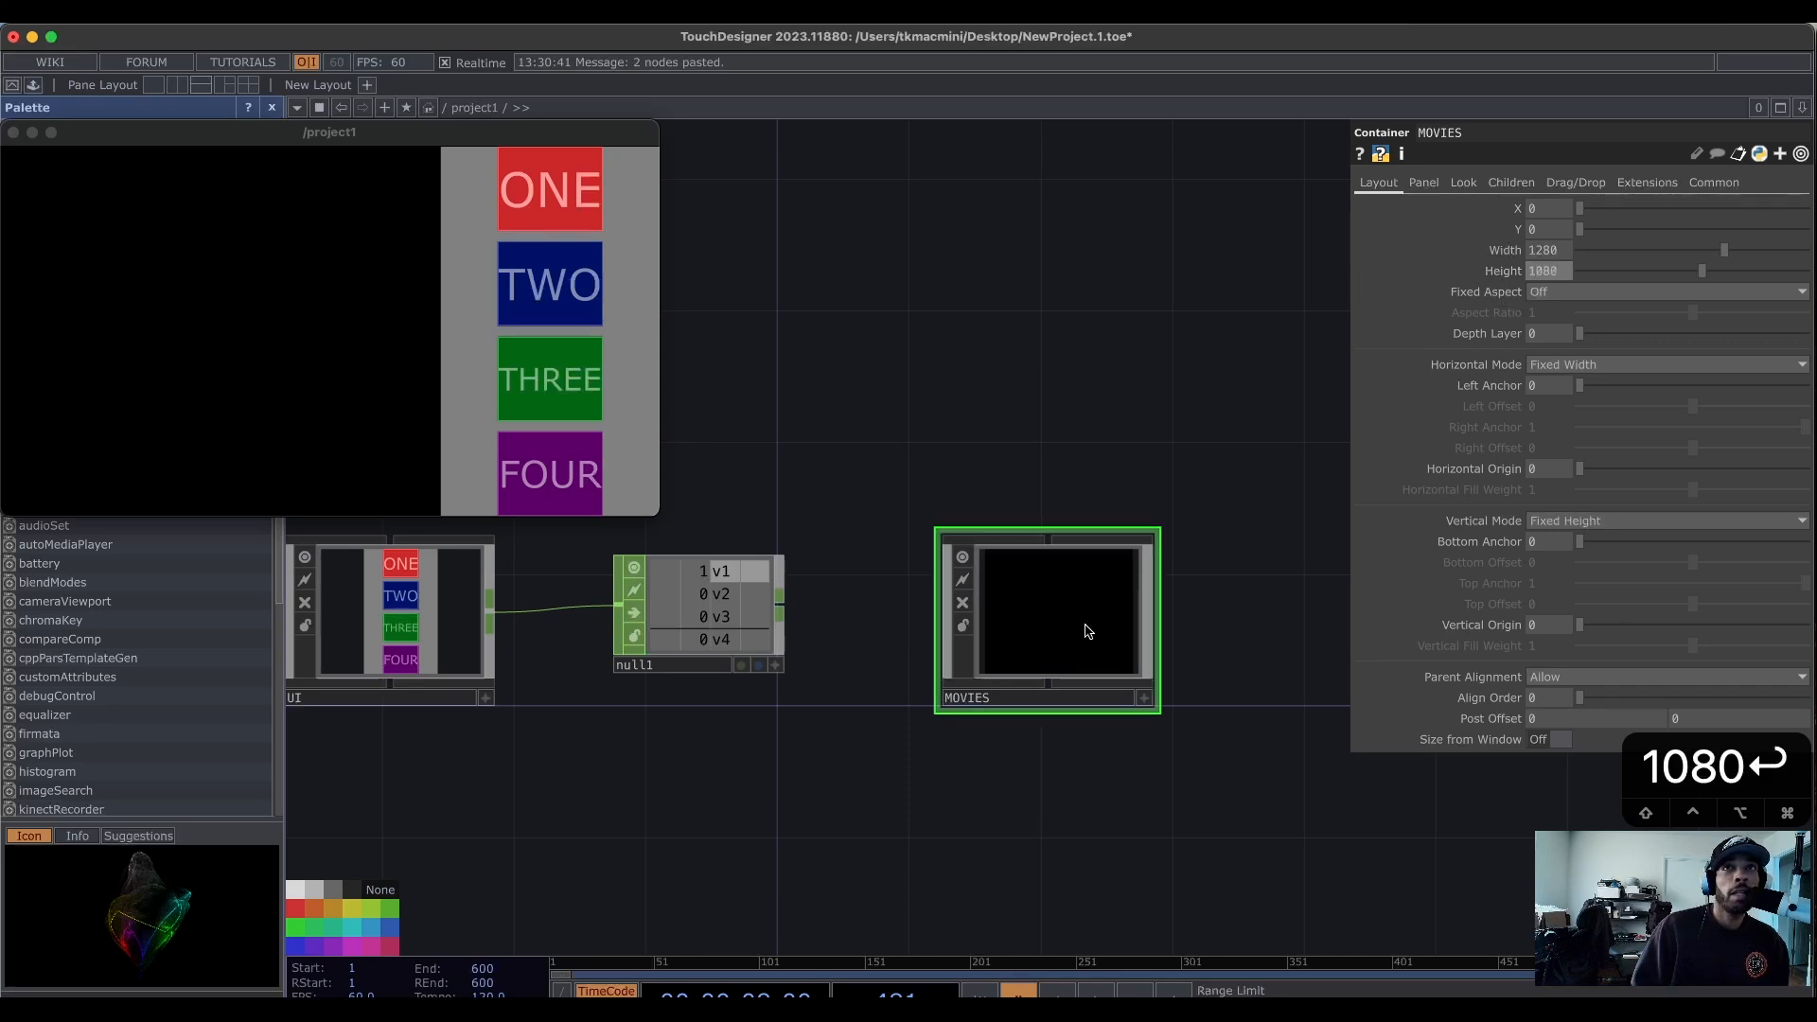
# Link the MOVIES container's height to the UI container's with the expression op('UI').par.h.
pyautogui.click(1425, 272)
pyautogui.click(1542, 285)
pyautogui.press('BackSpace')
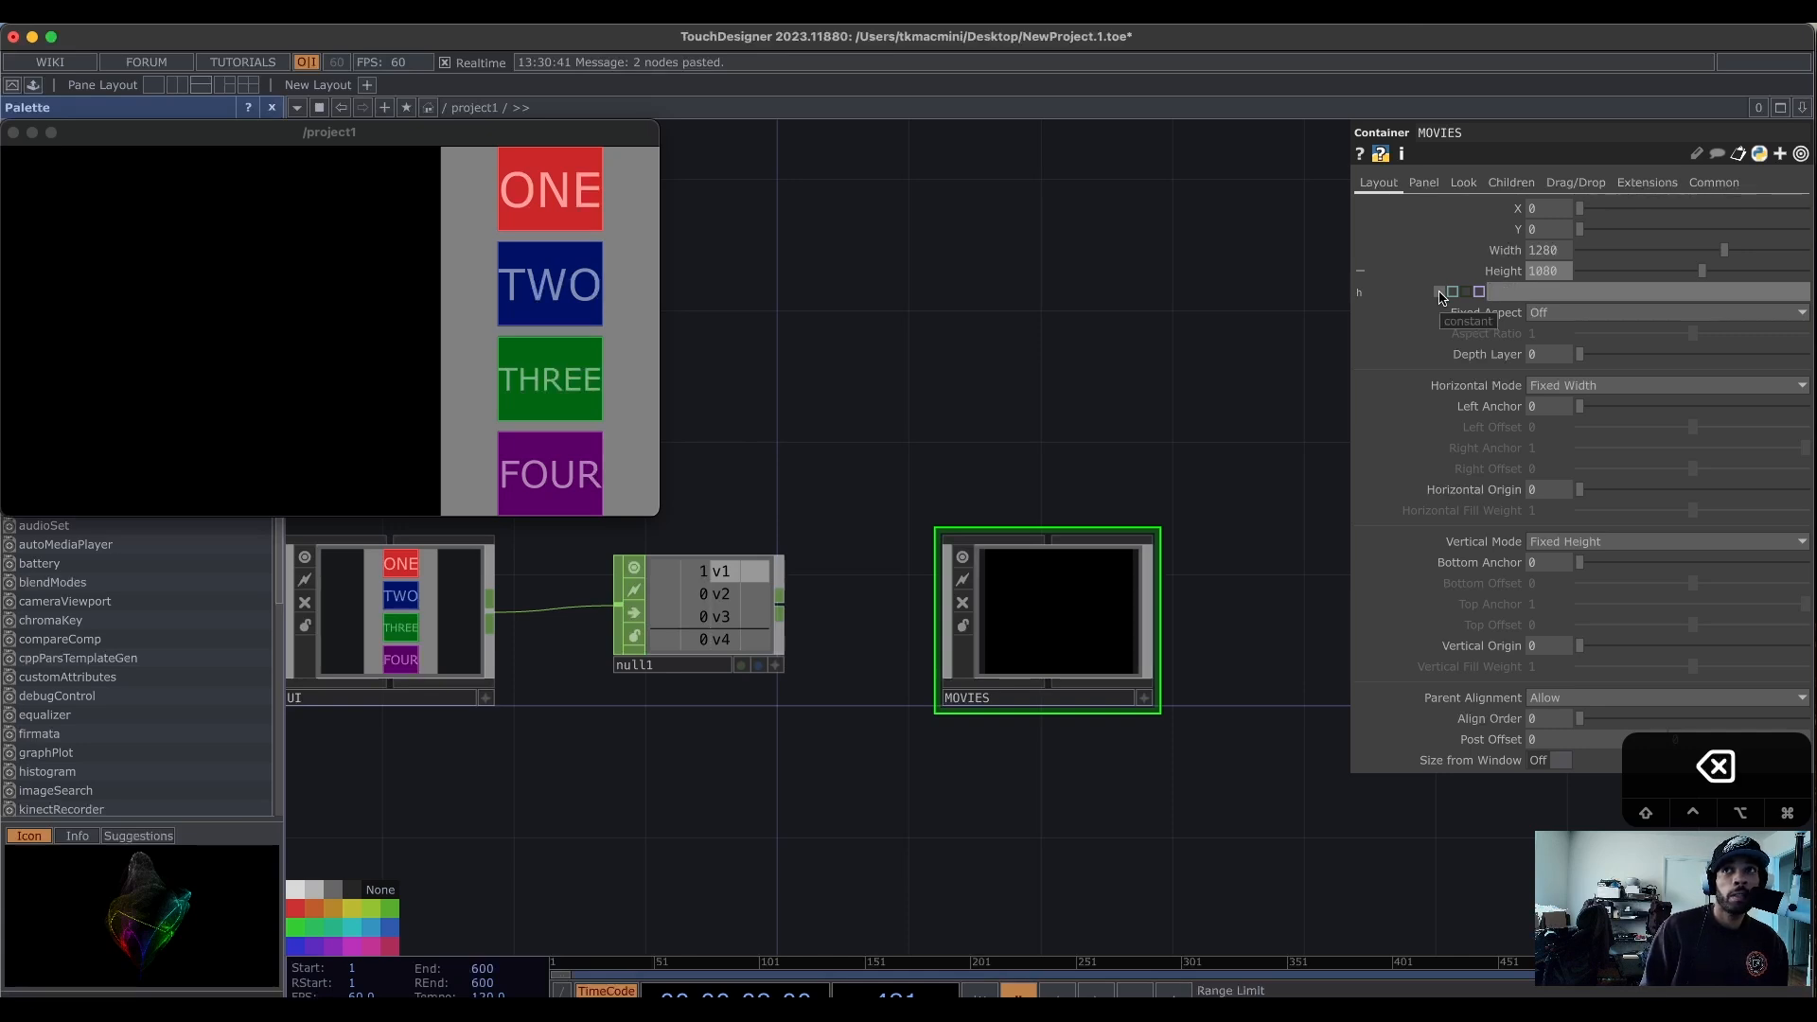
pyautogui.write('op')
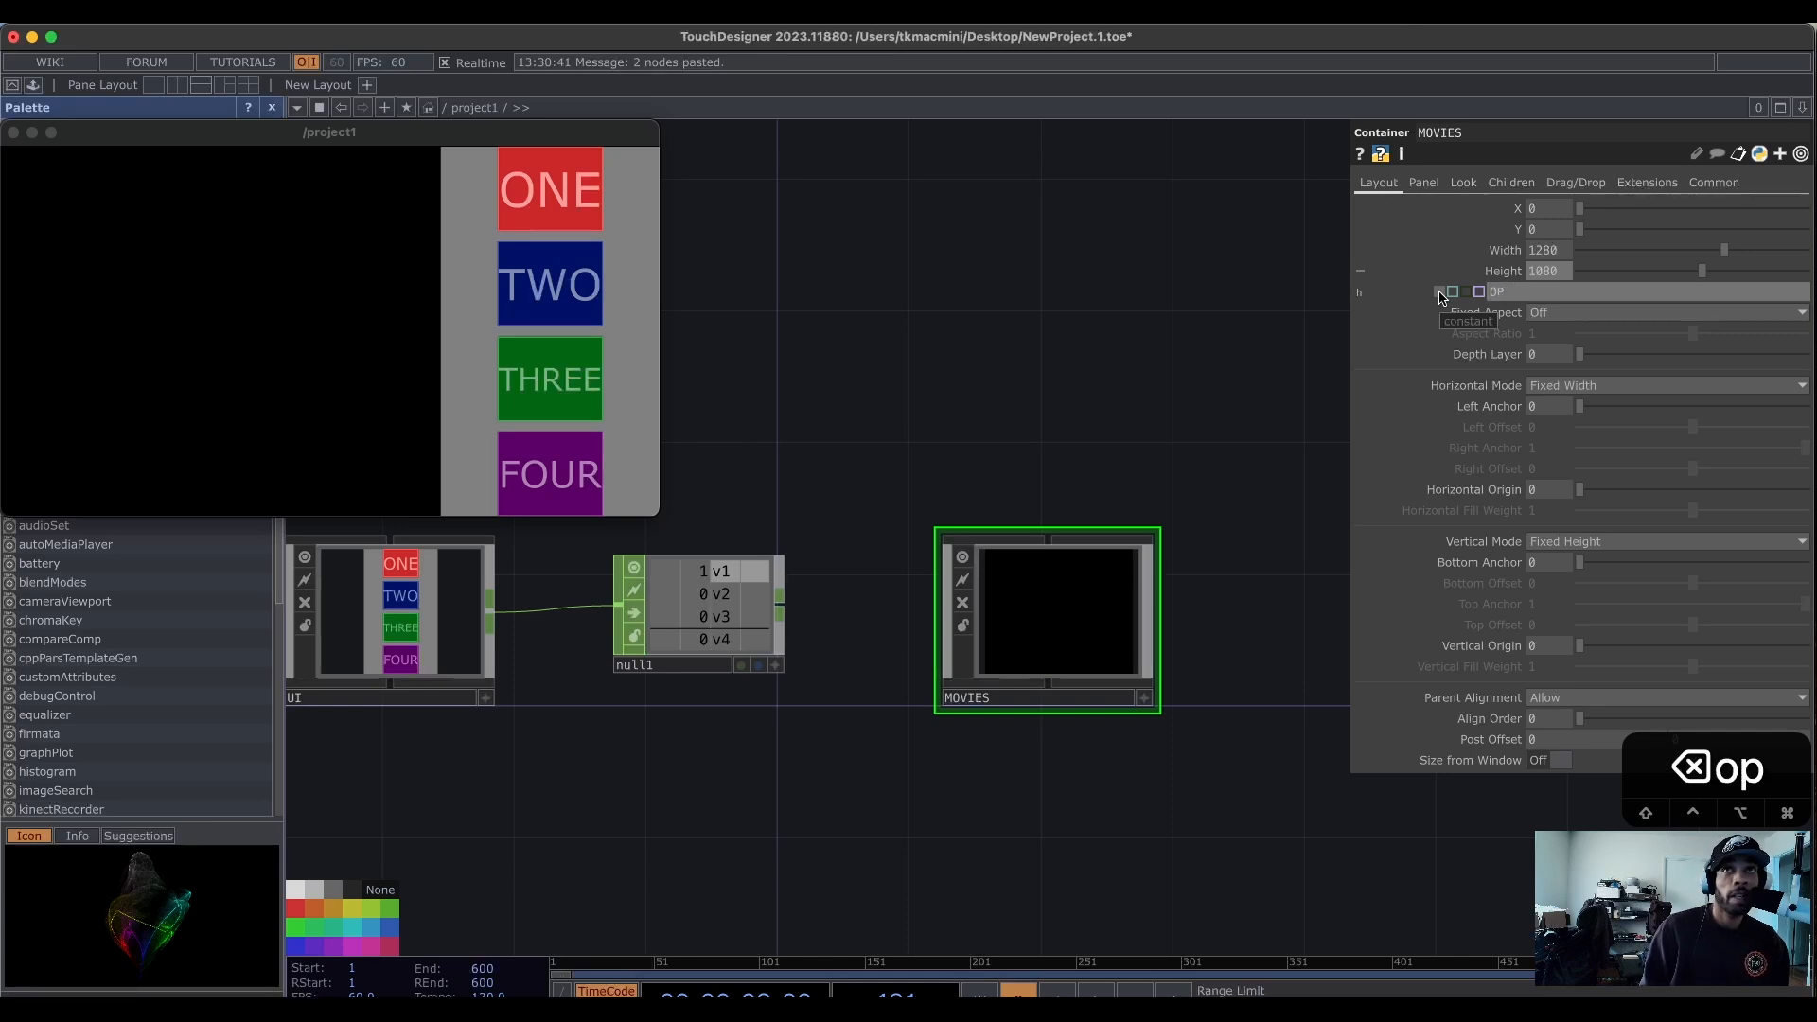
pyautogui.press('BackSpace')
pyautogui.press('BackSpace')
pyautogui.write('op')
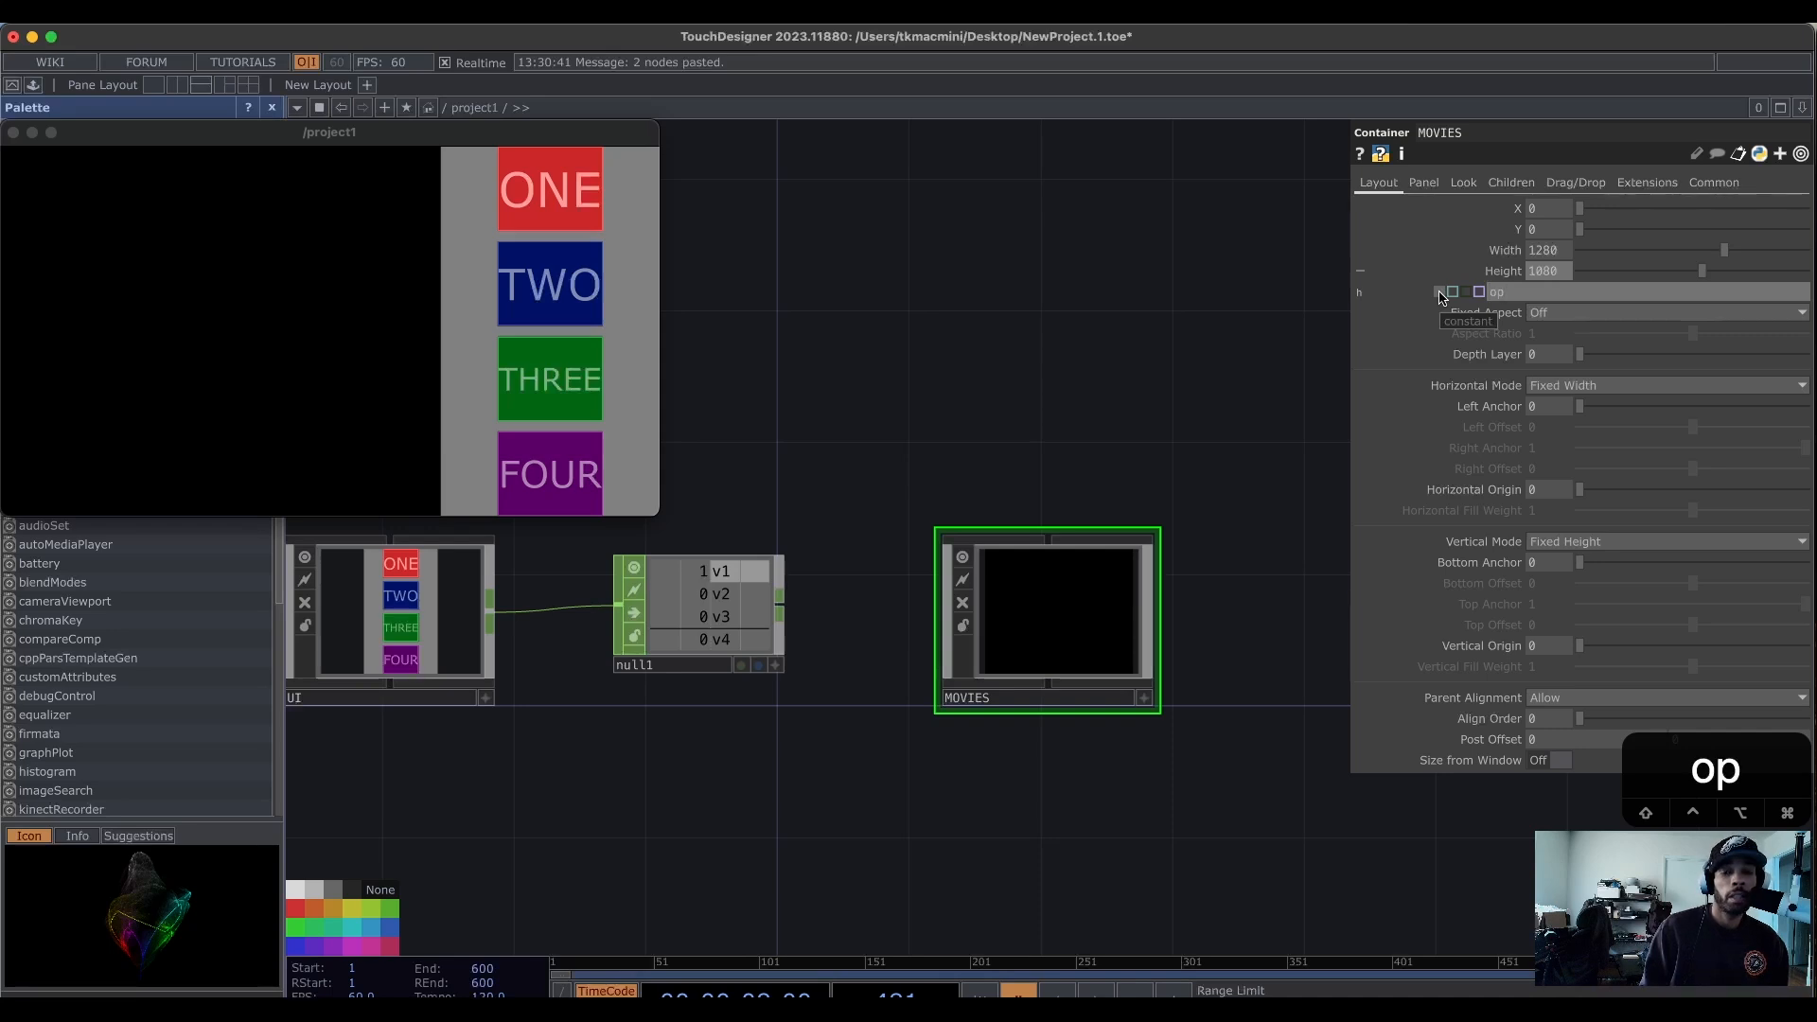
pyautogui.write(' =')
pyautogui.press('BackSpace')
pyautogui.press('BackSpace')
pyautogui.write('(')
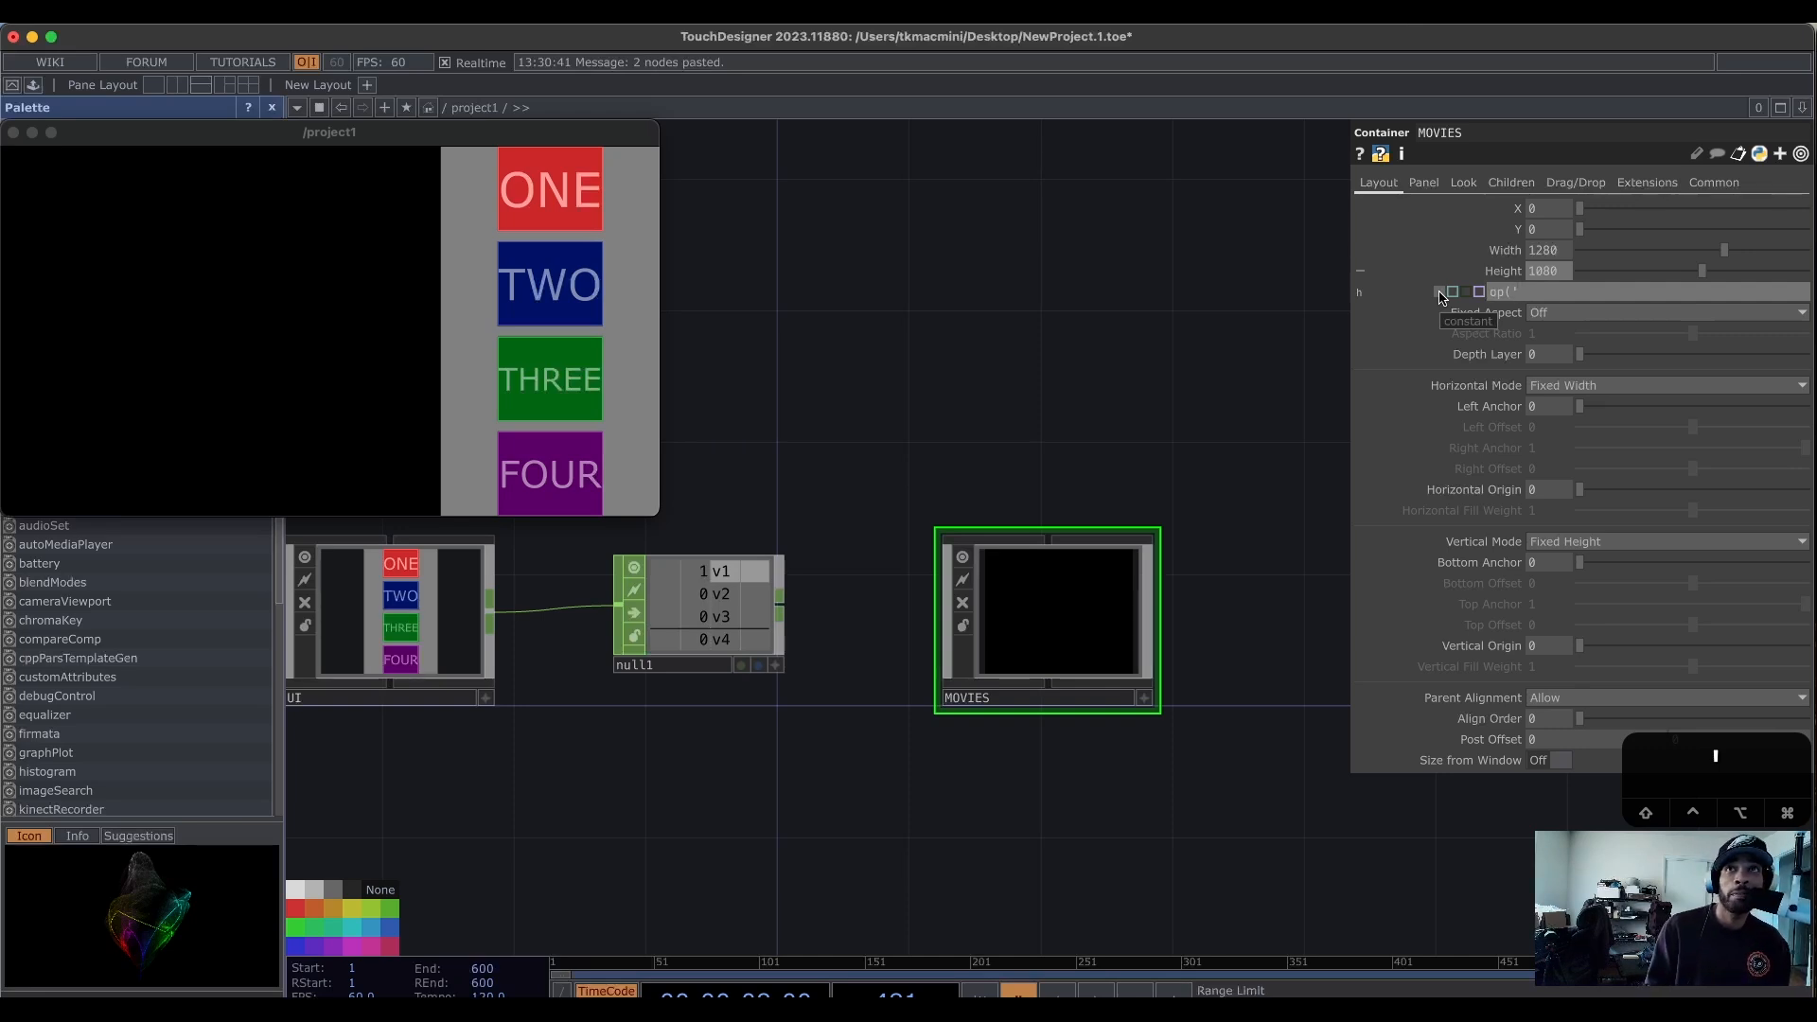
pyautogui.write('U')
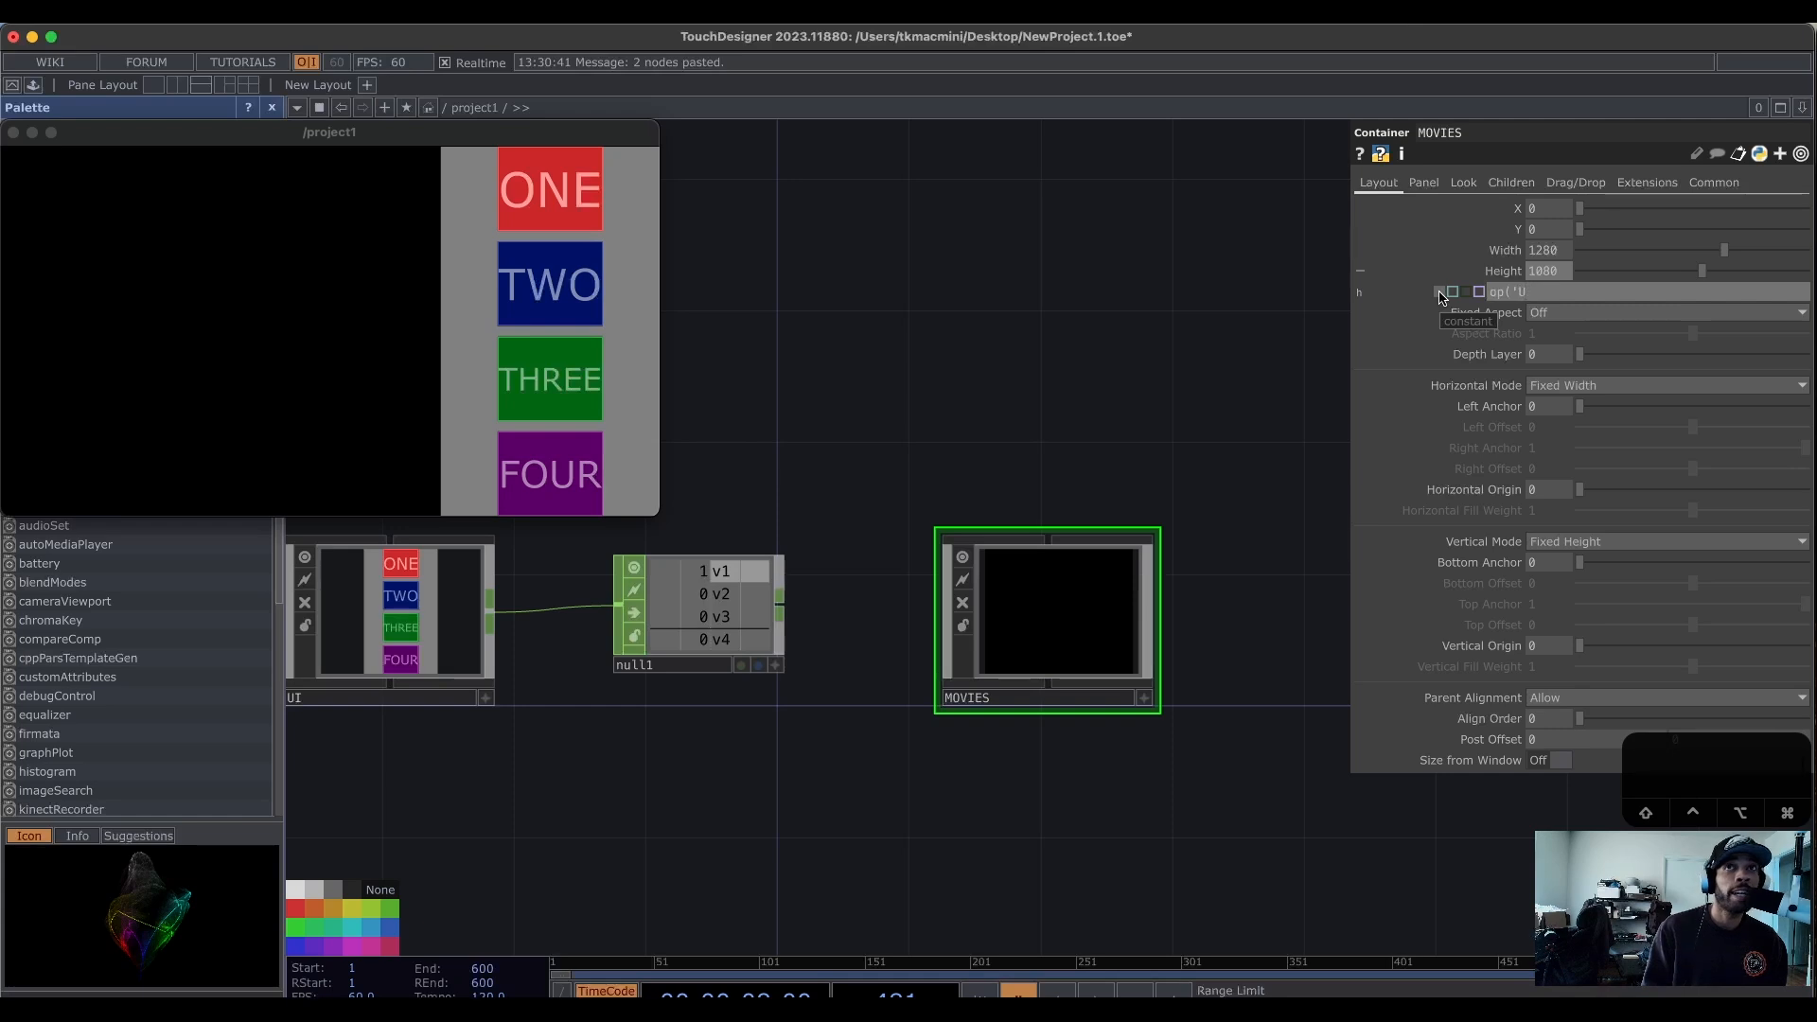
pyautogui.write('I')
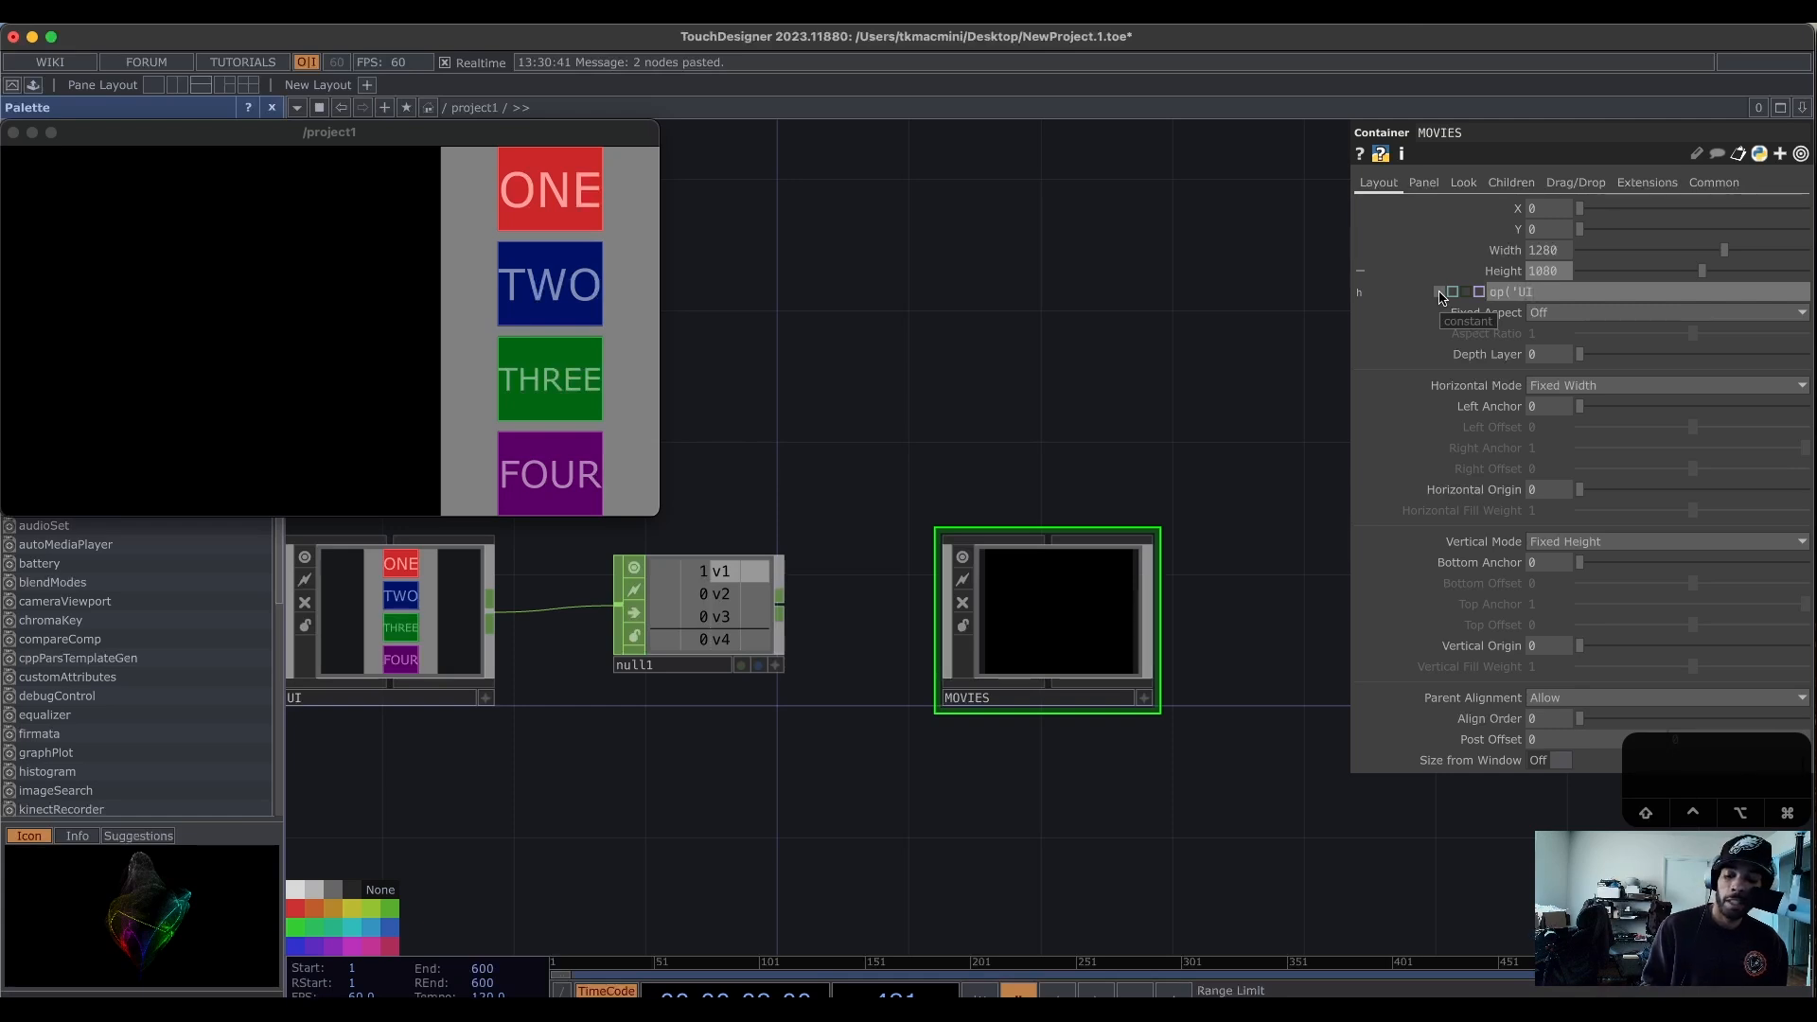
pyautogui.write("')")
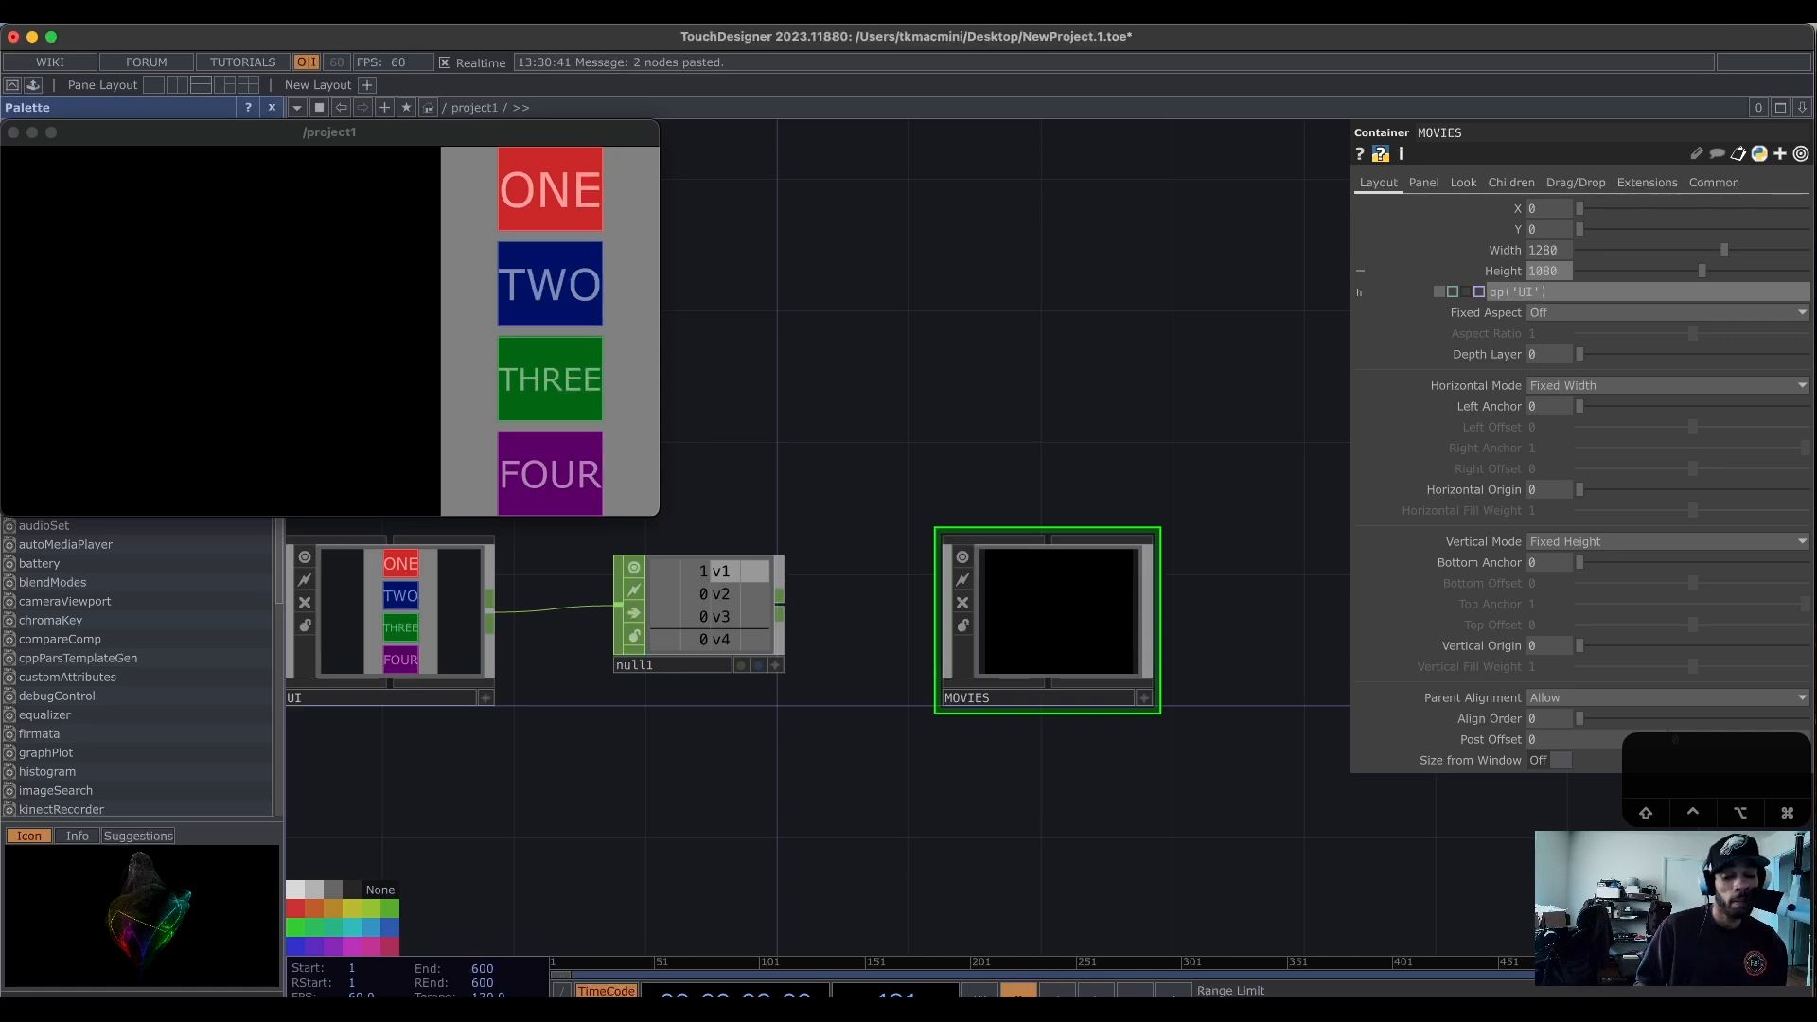
pyautogui.write('.par.')
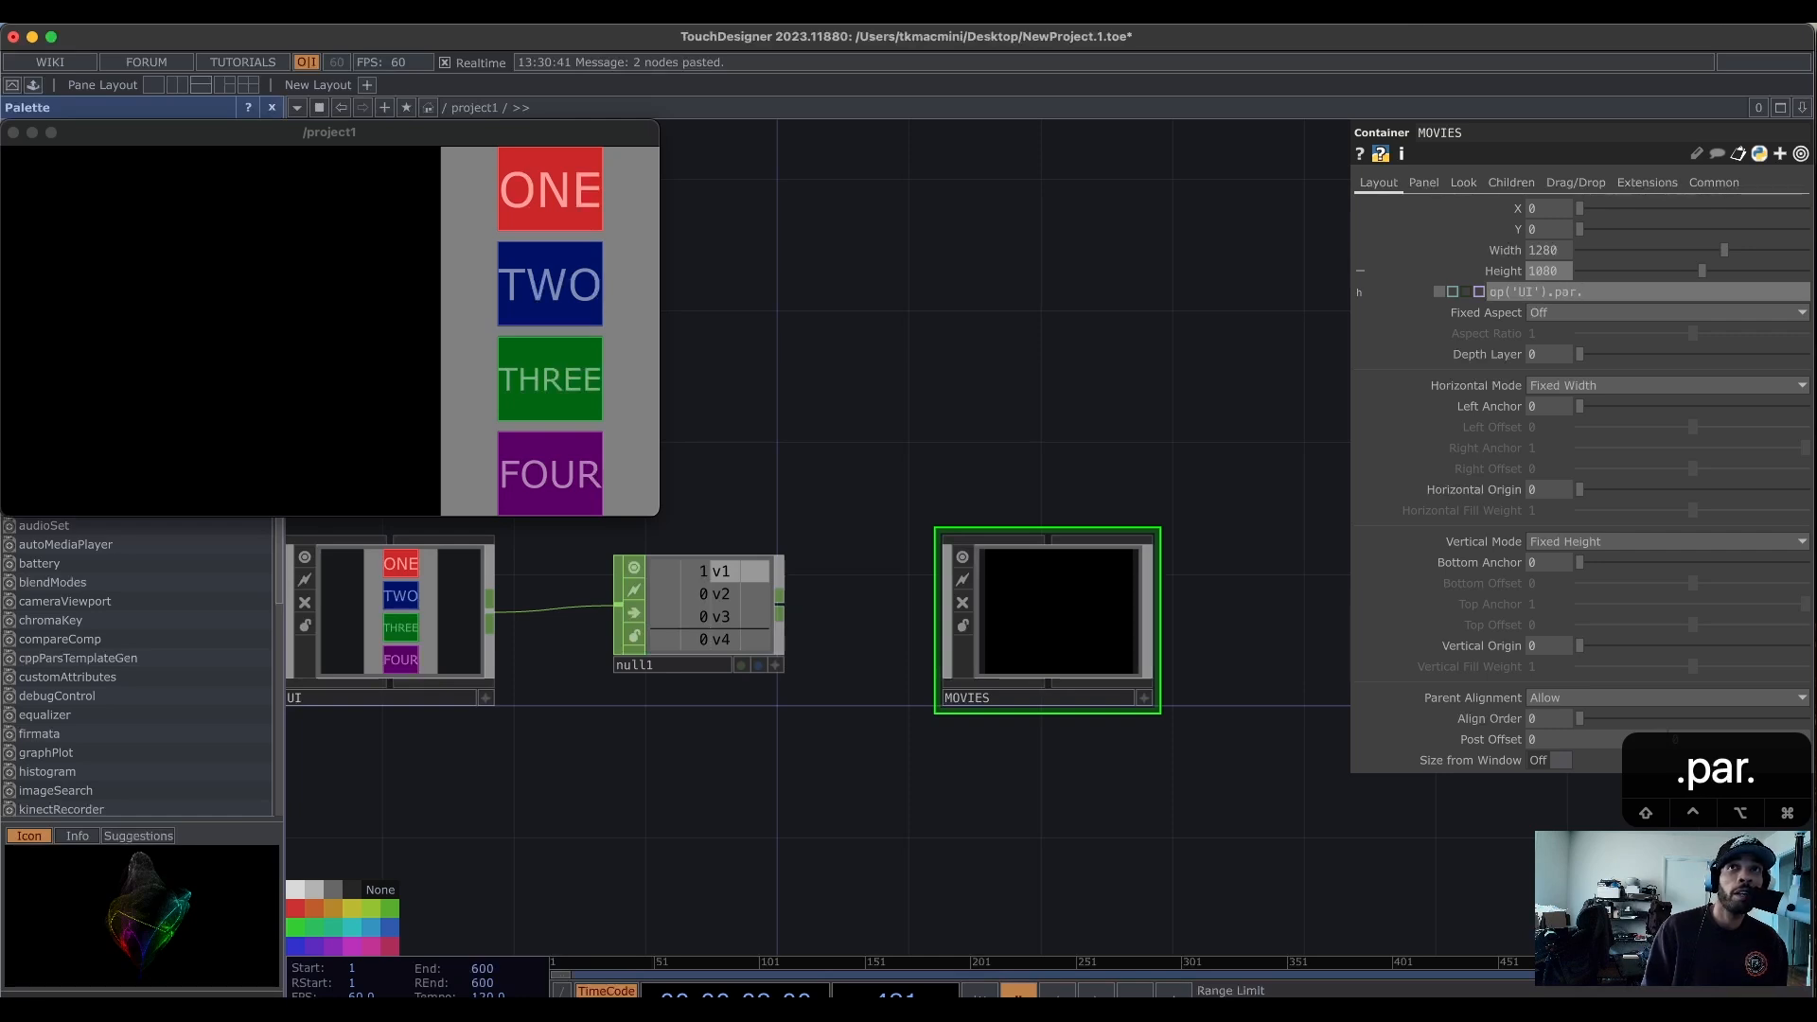
pyautogui.write('h')
pyautogui.press('Return')
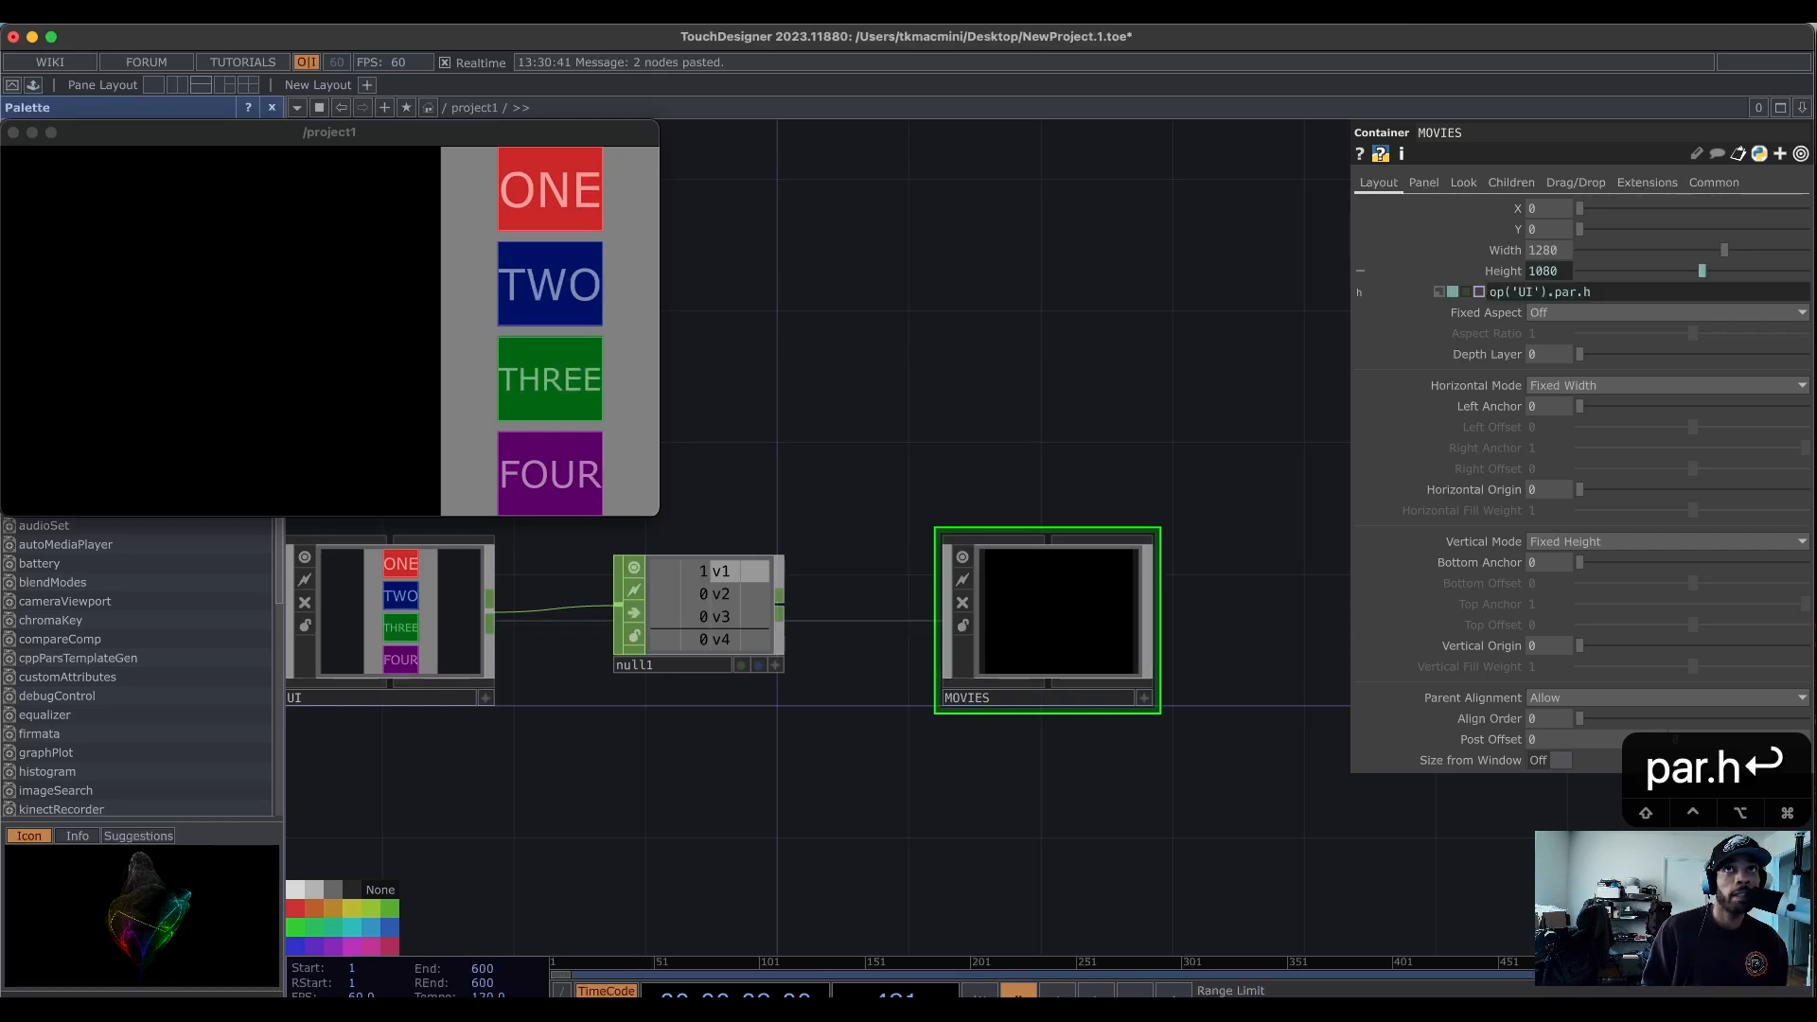
# Set the MOVIES container's Align Order to 1 so it sits after the UI buttons.
pyautogui.moveTo(972, 399); pyautogui.dragTo(1067, 395)
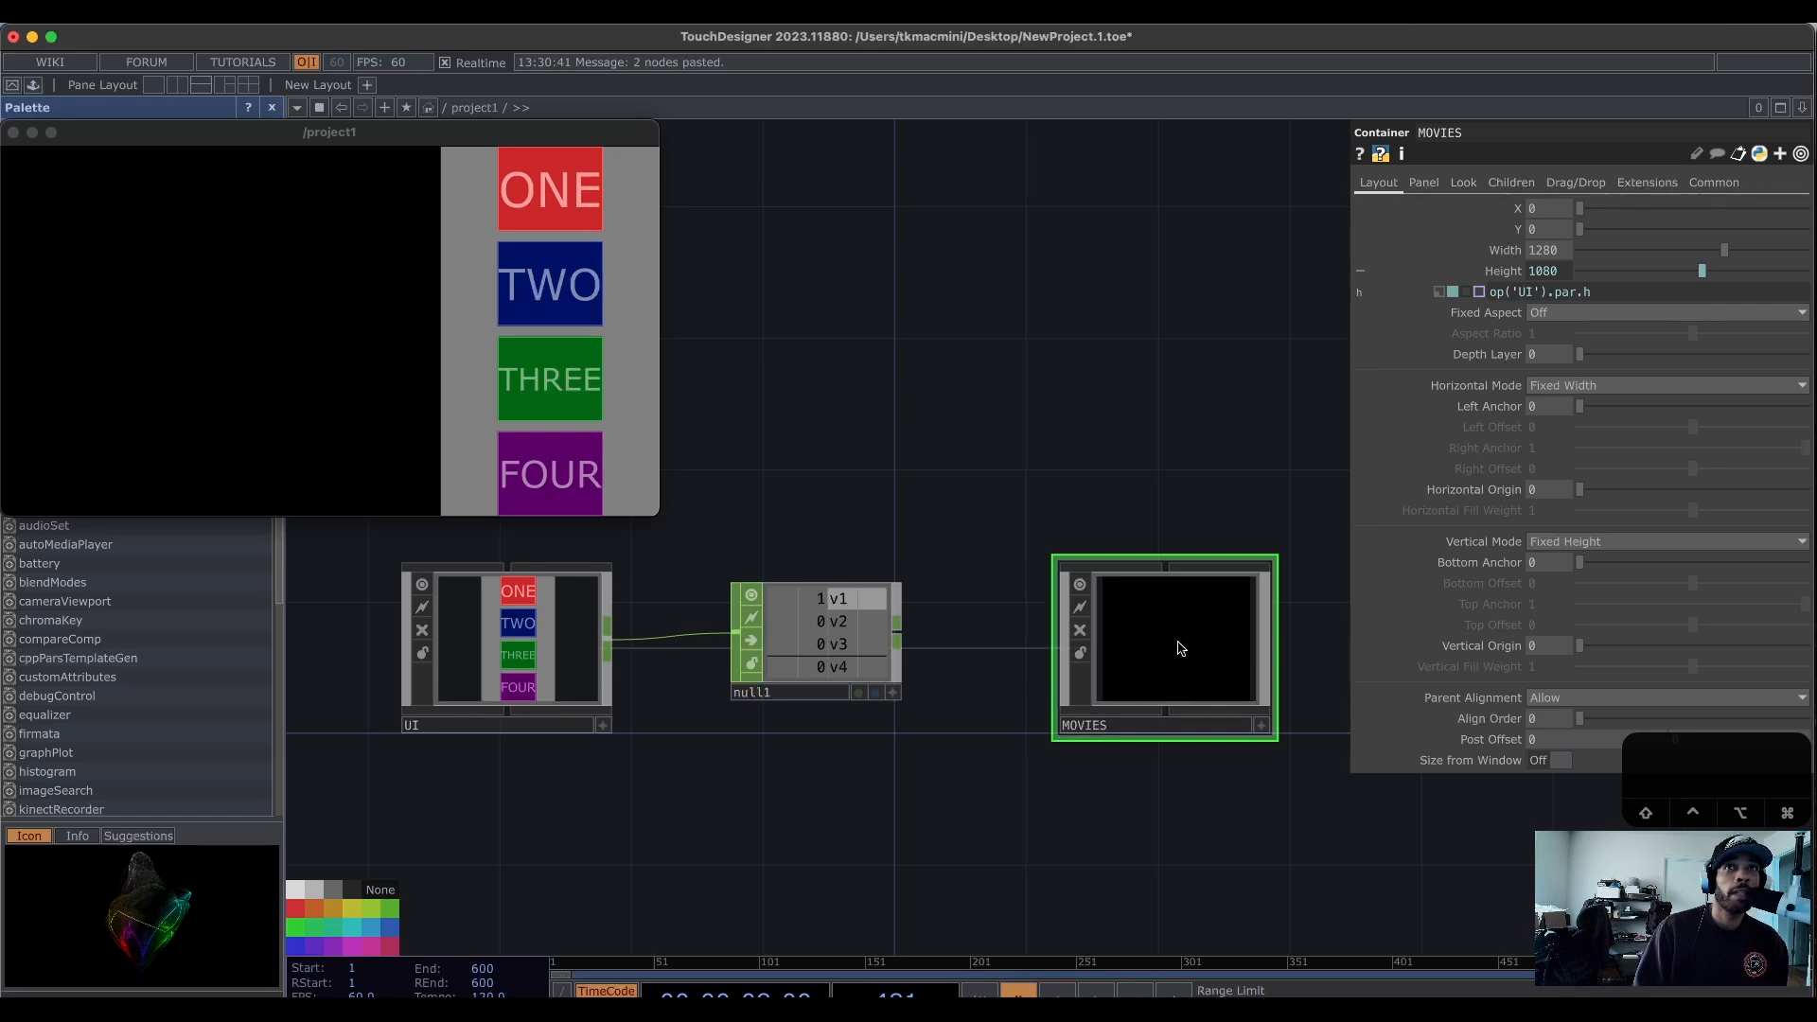
pyautogui.moveTo(1216, 832); pyautogui.dragTo(1057, 861)
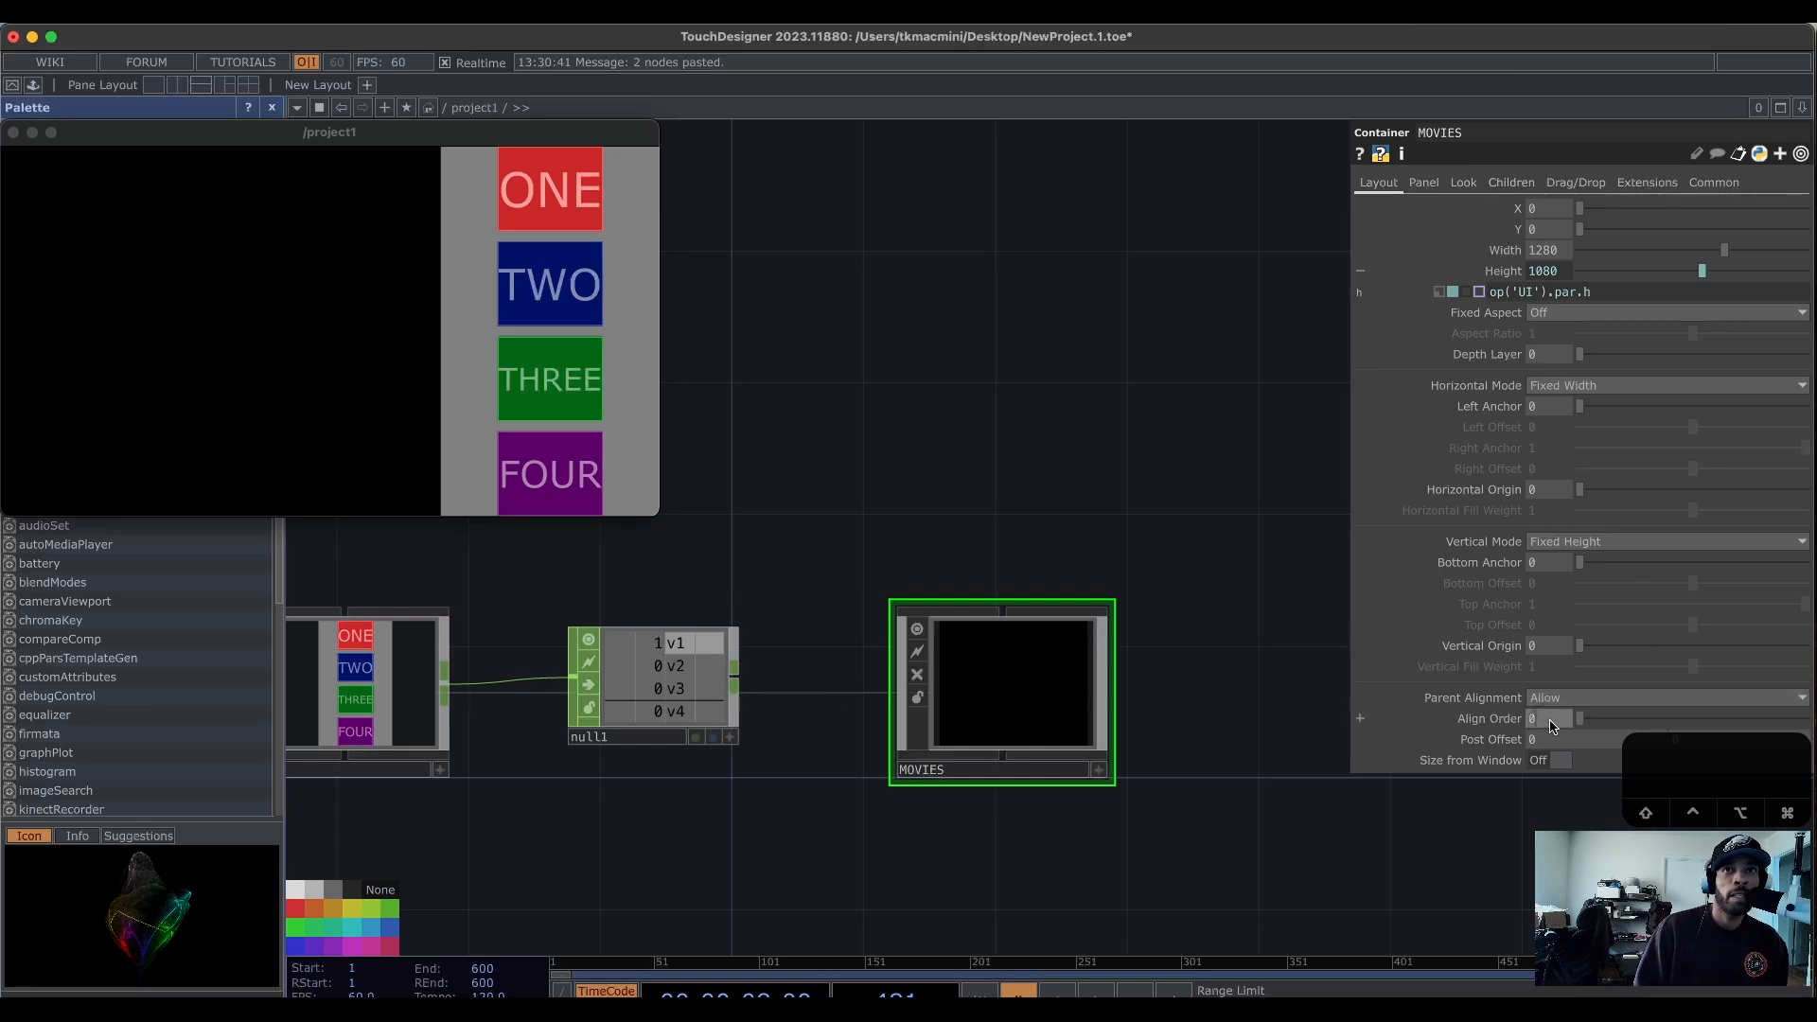
pyautogui.write('1')
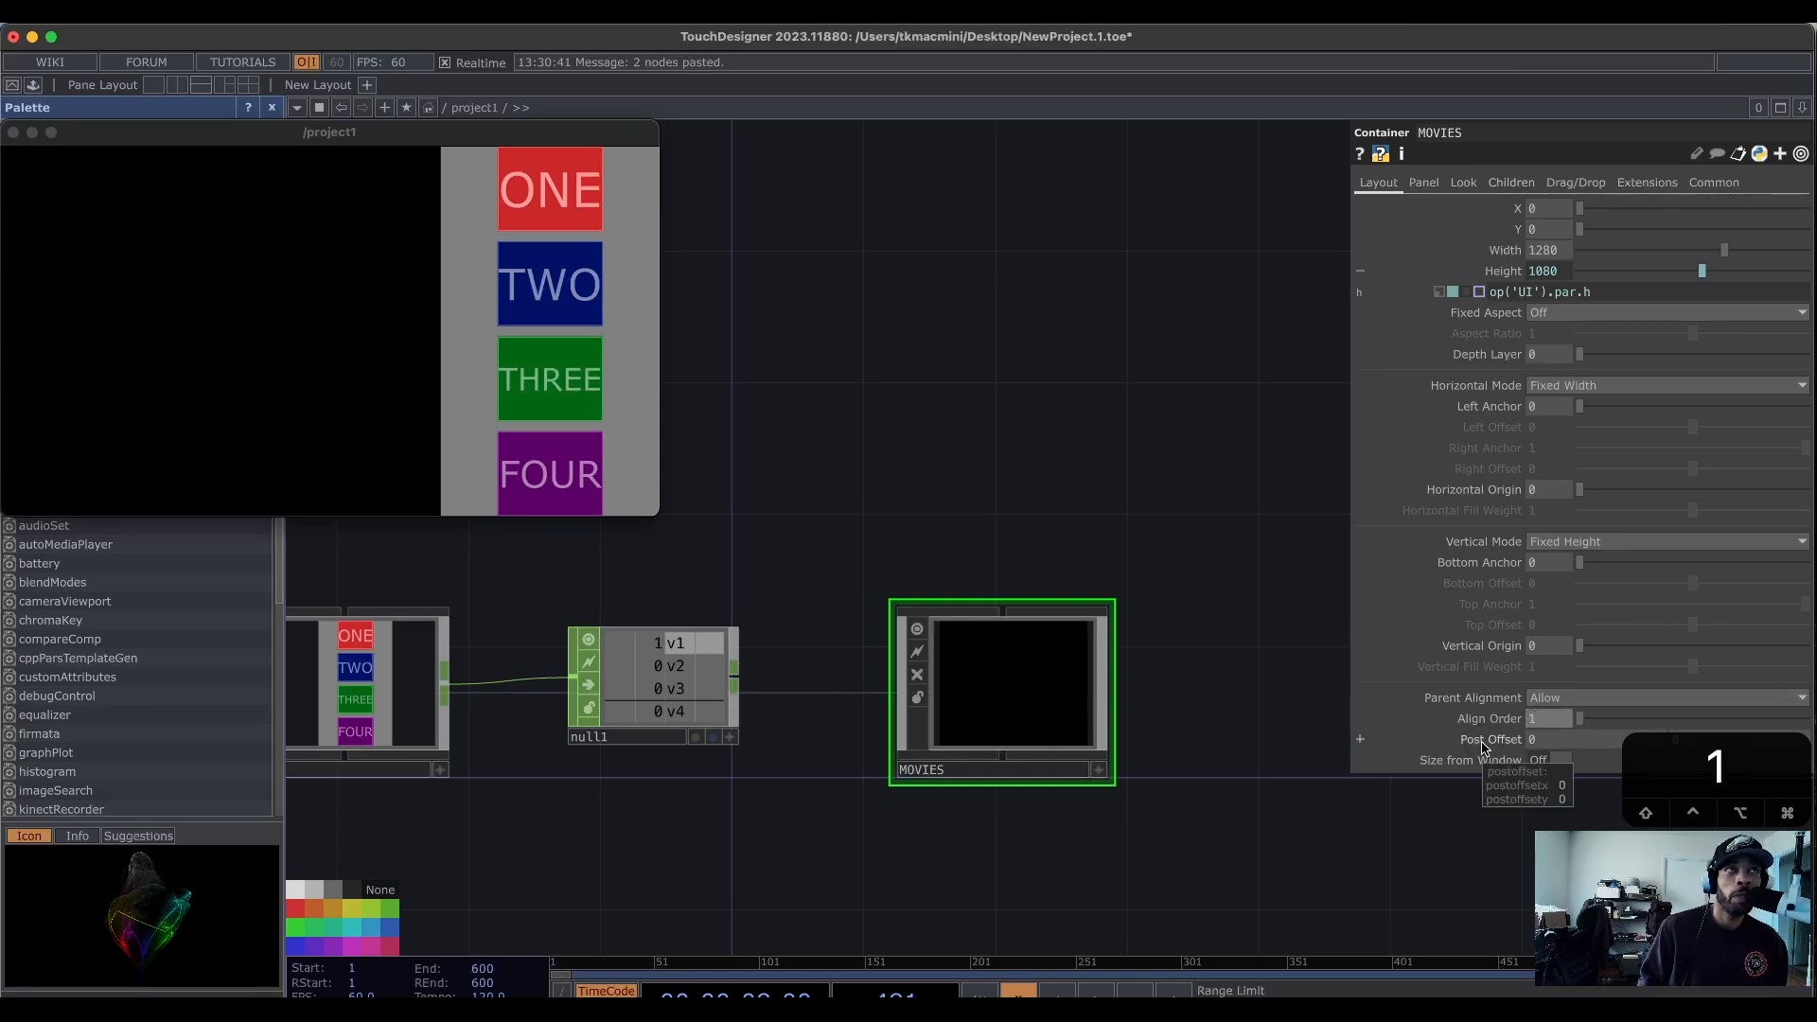
pyautogui.press('Return')
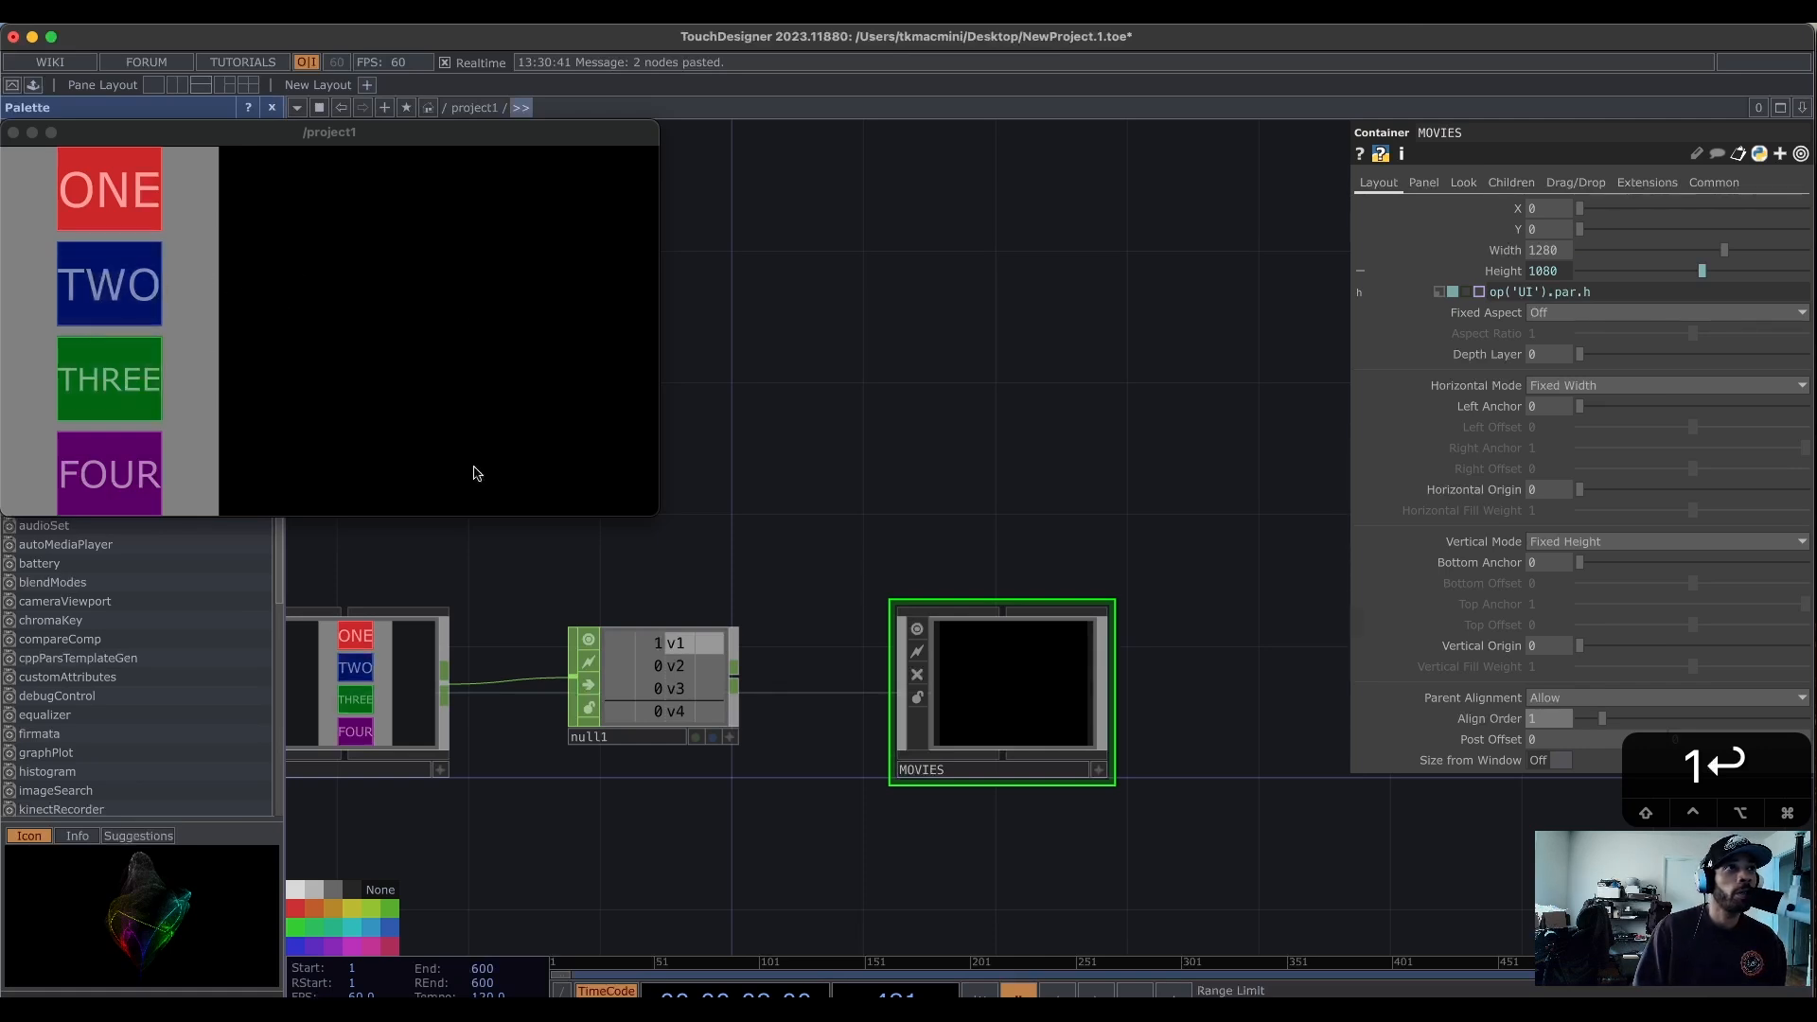
# Examine the layout settings of the UI and MOVIES containers and the child alignment of the parent project1 container.
pyautogui.moveTo(993, 542); pyautogui.dragTo(1303, 465)
pyautogui.moveTo(1066, 582); pyautogui.dragTo(945, 701)
pyautogui.scroll(-1, 1014, 614)
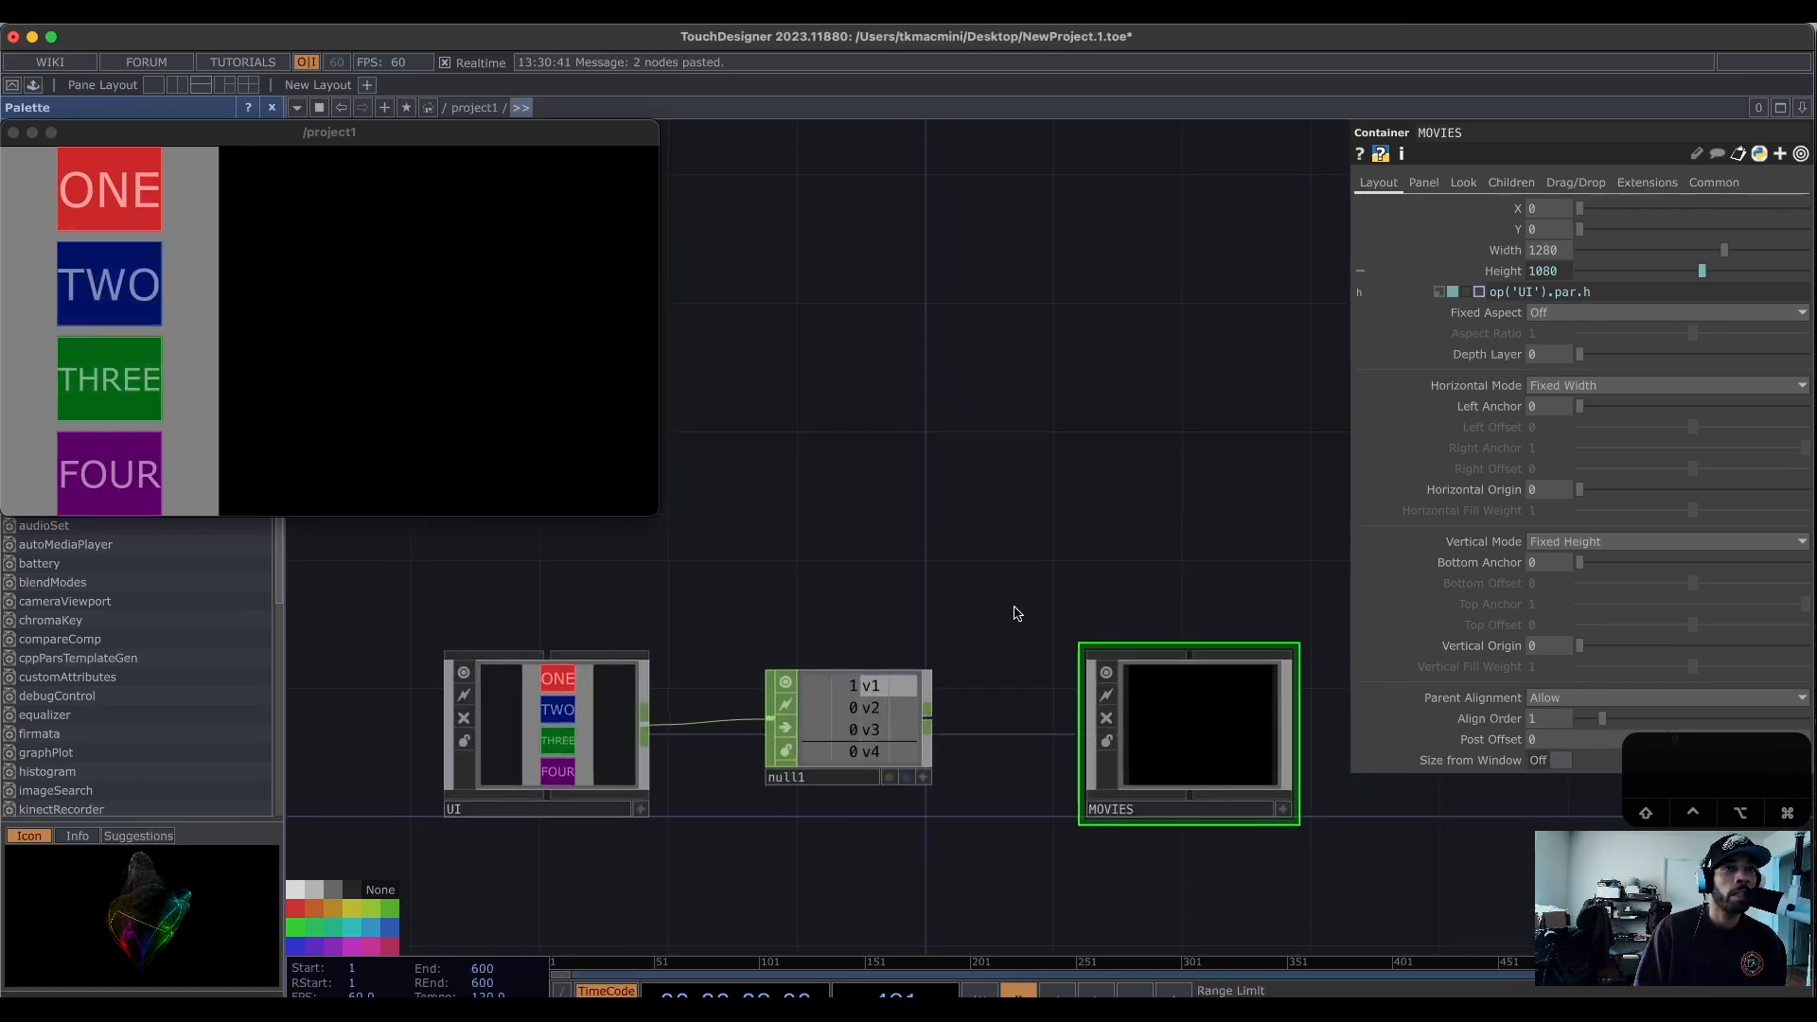
pyautogui.click(627, 776)
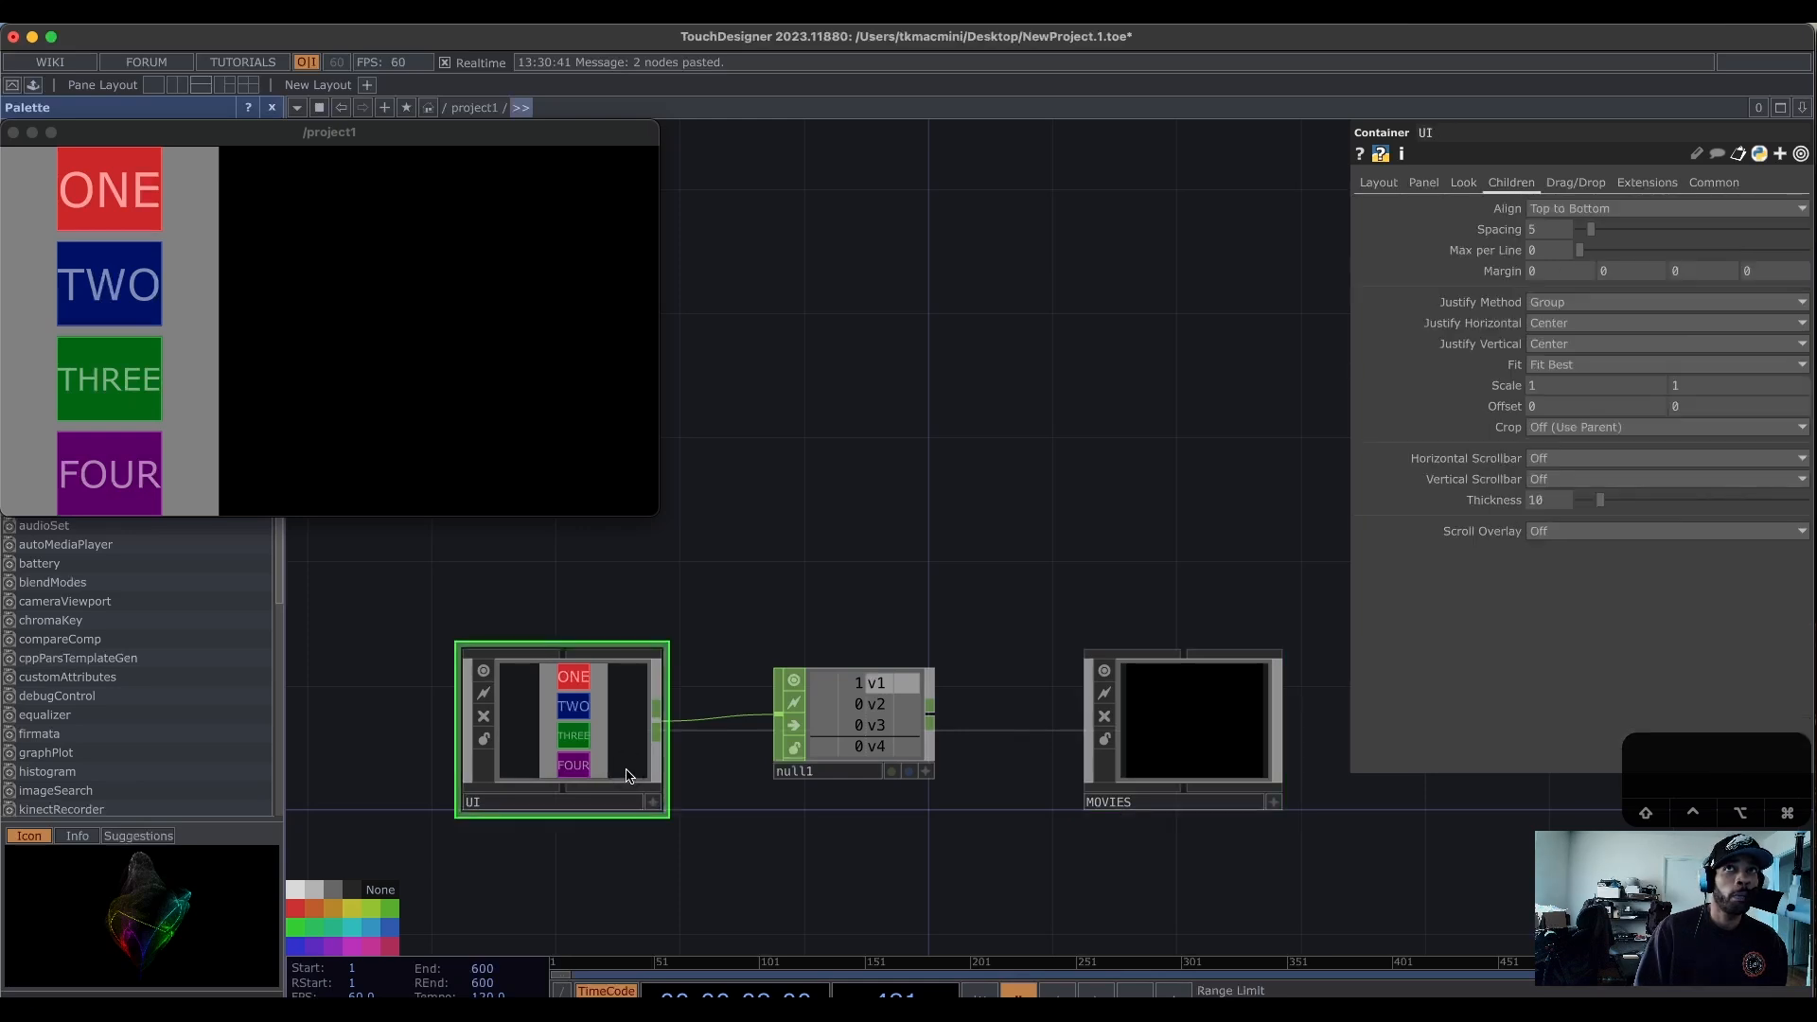
pyautogui.click(1205, 753)
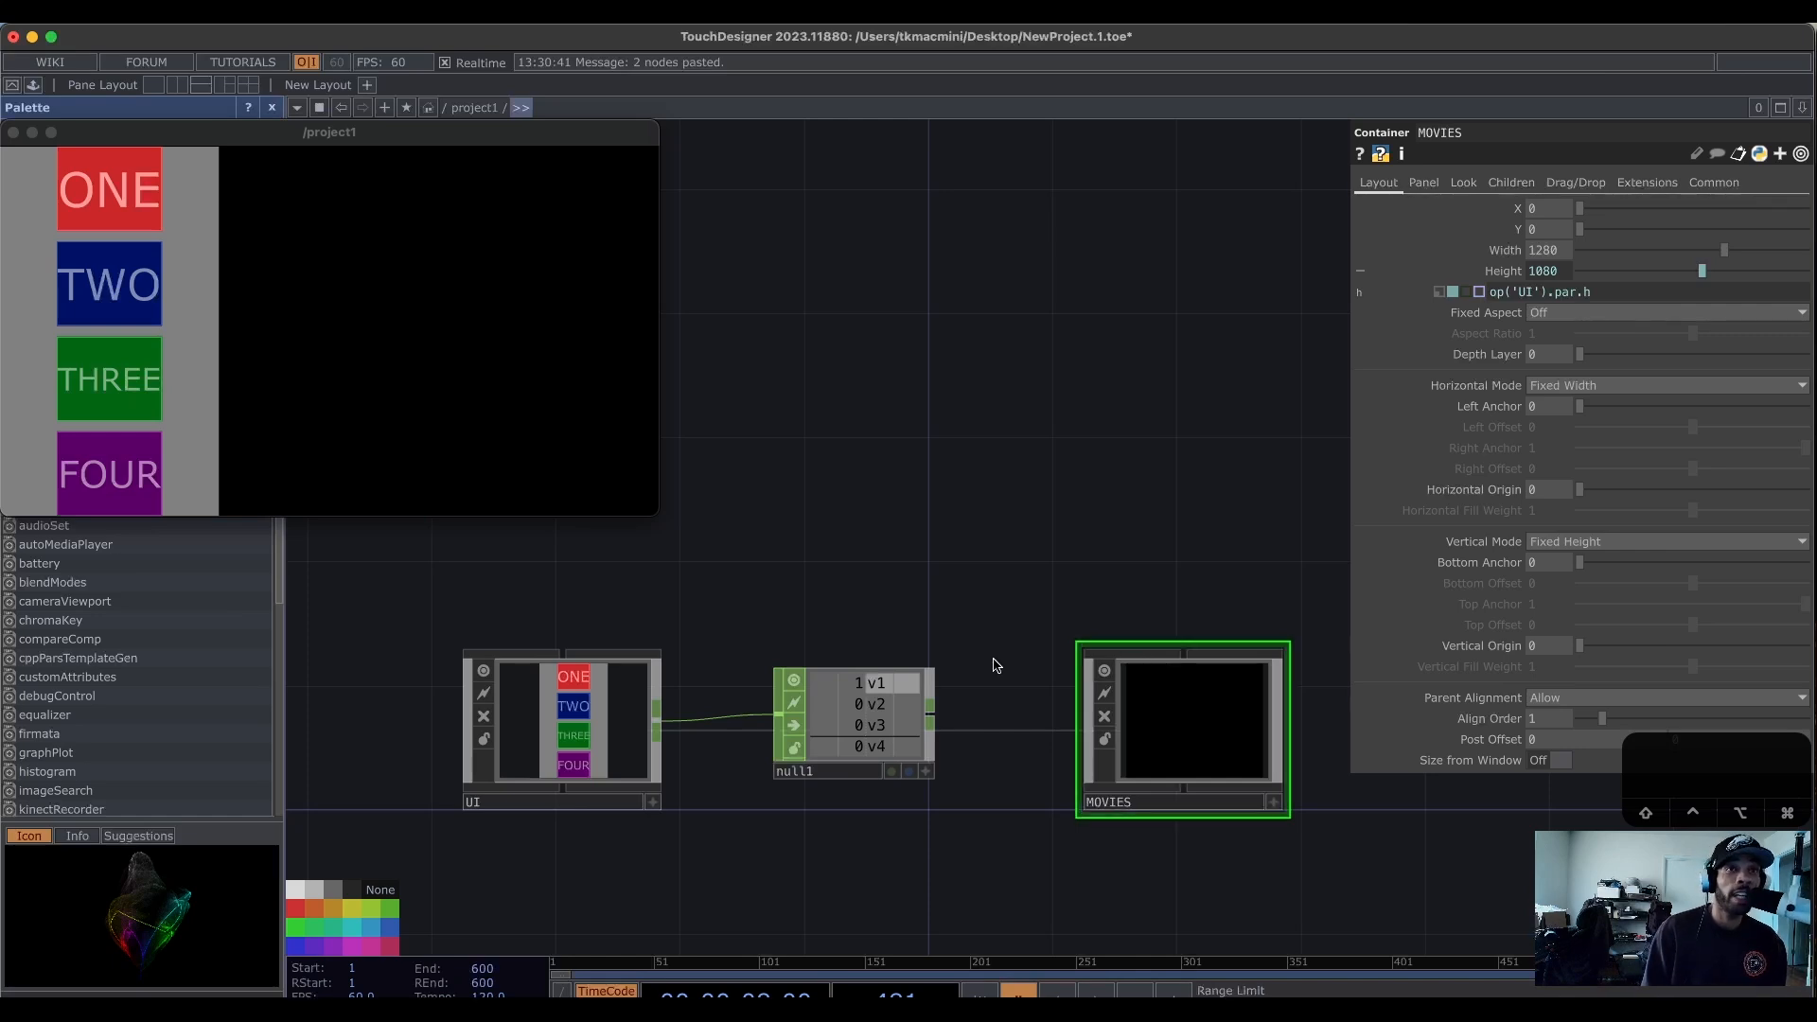
pyautogui.press('u')
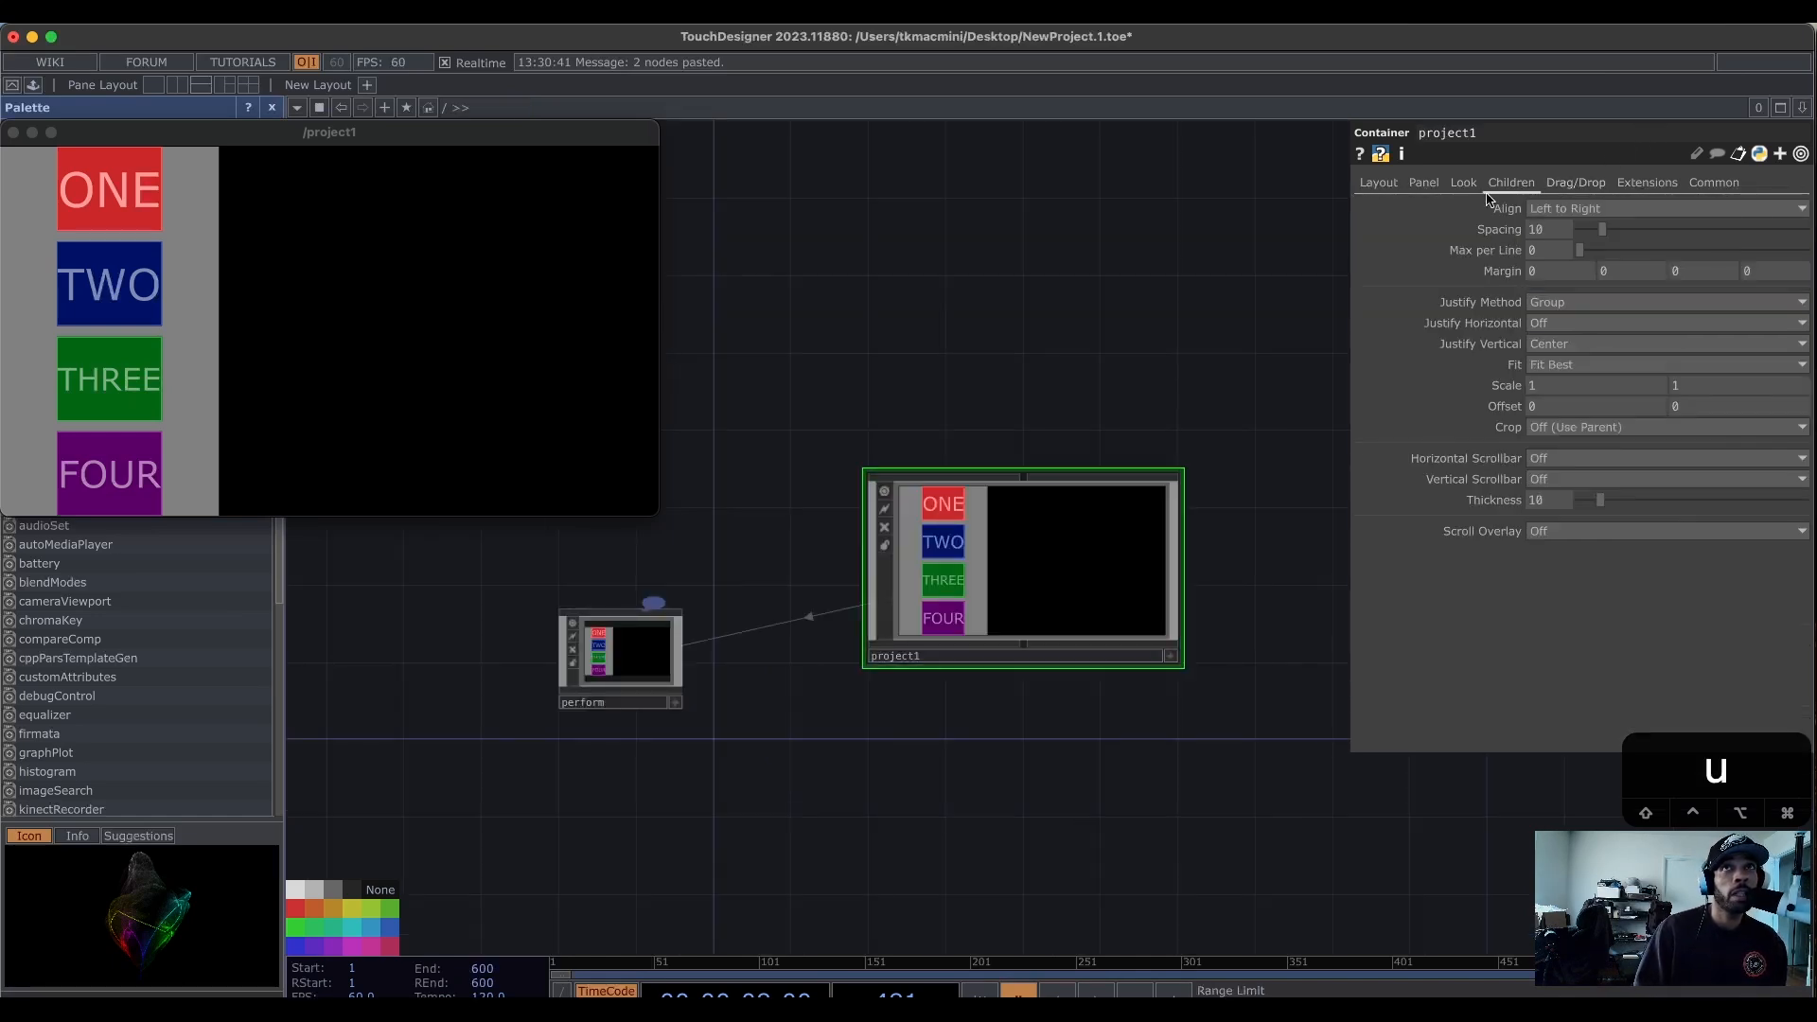
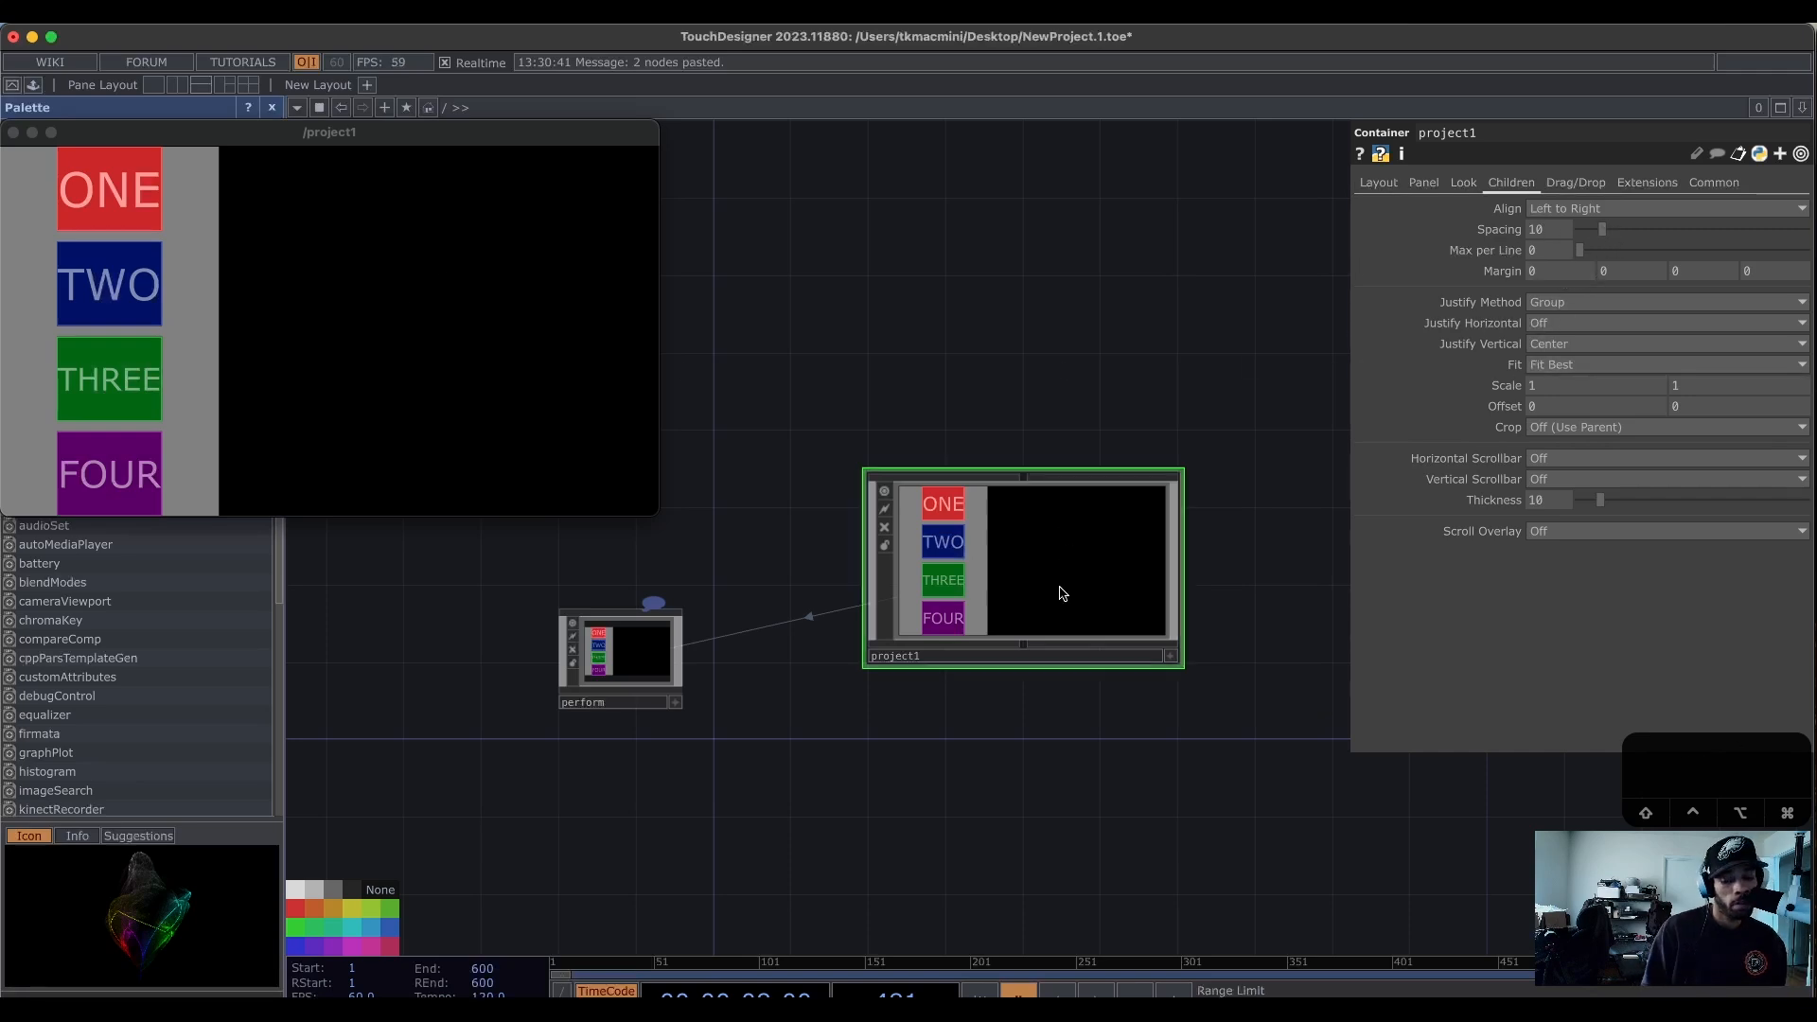
pyautogui.press('i')
pyautogui.moveTo(1062, 596); pyautogui.dragTo(1013, 458)
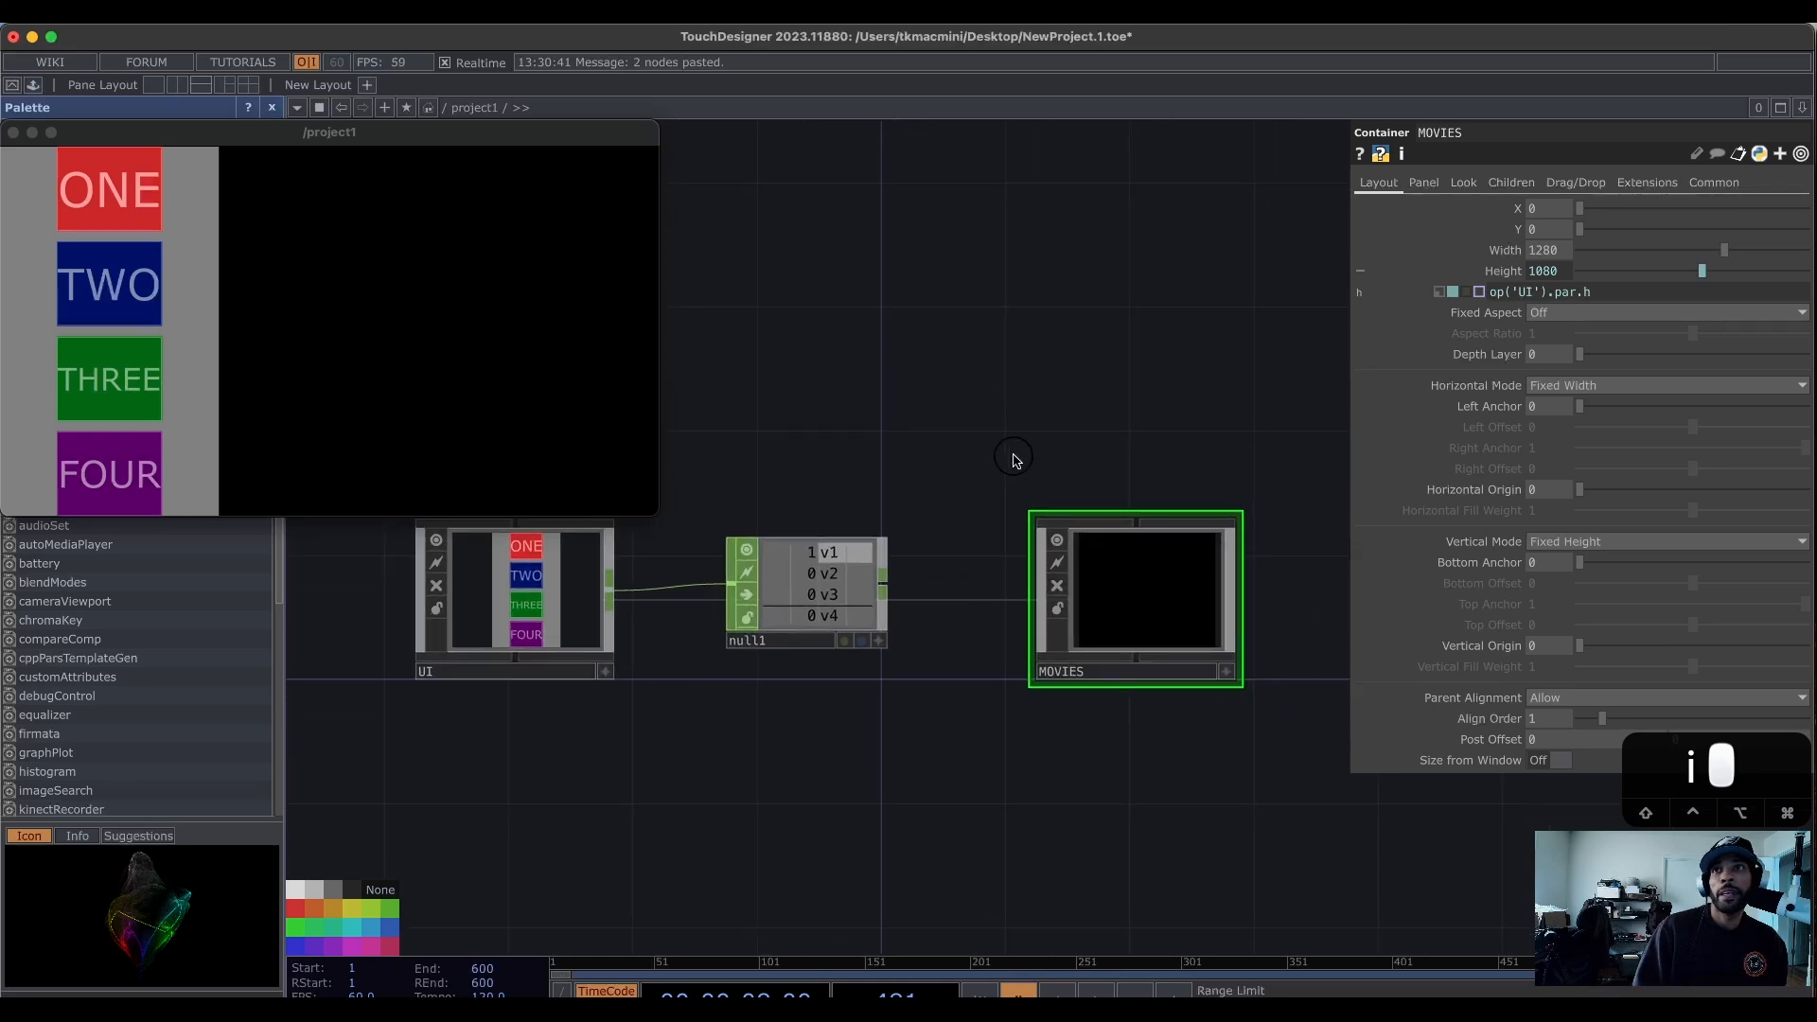
pyautogui.moveTo(1236, 422); pyautogui.dragTo(1185, 401)
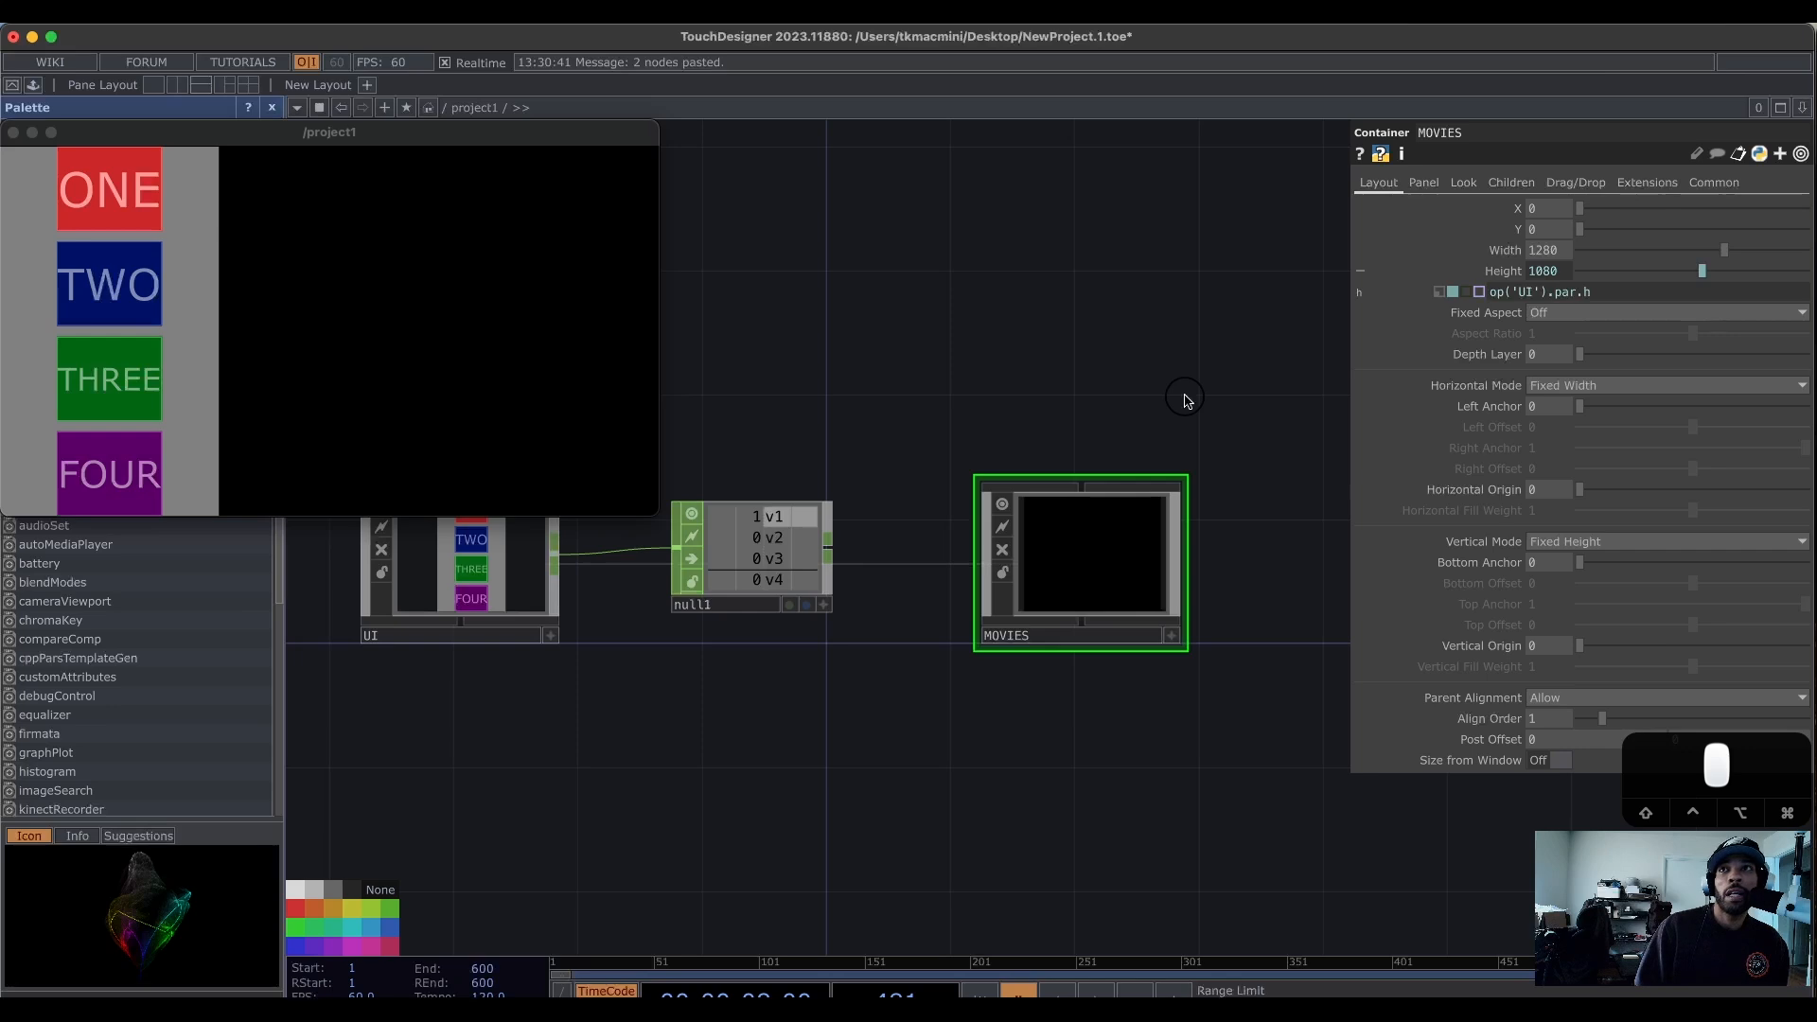
pyautogui.moveTo(1186, 400); pyautogui.dragTo(1212, 394)
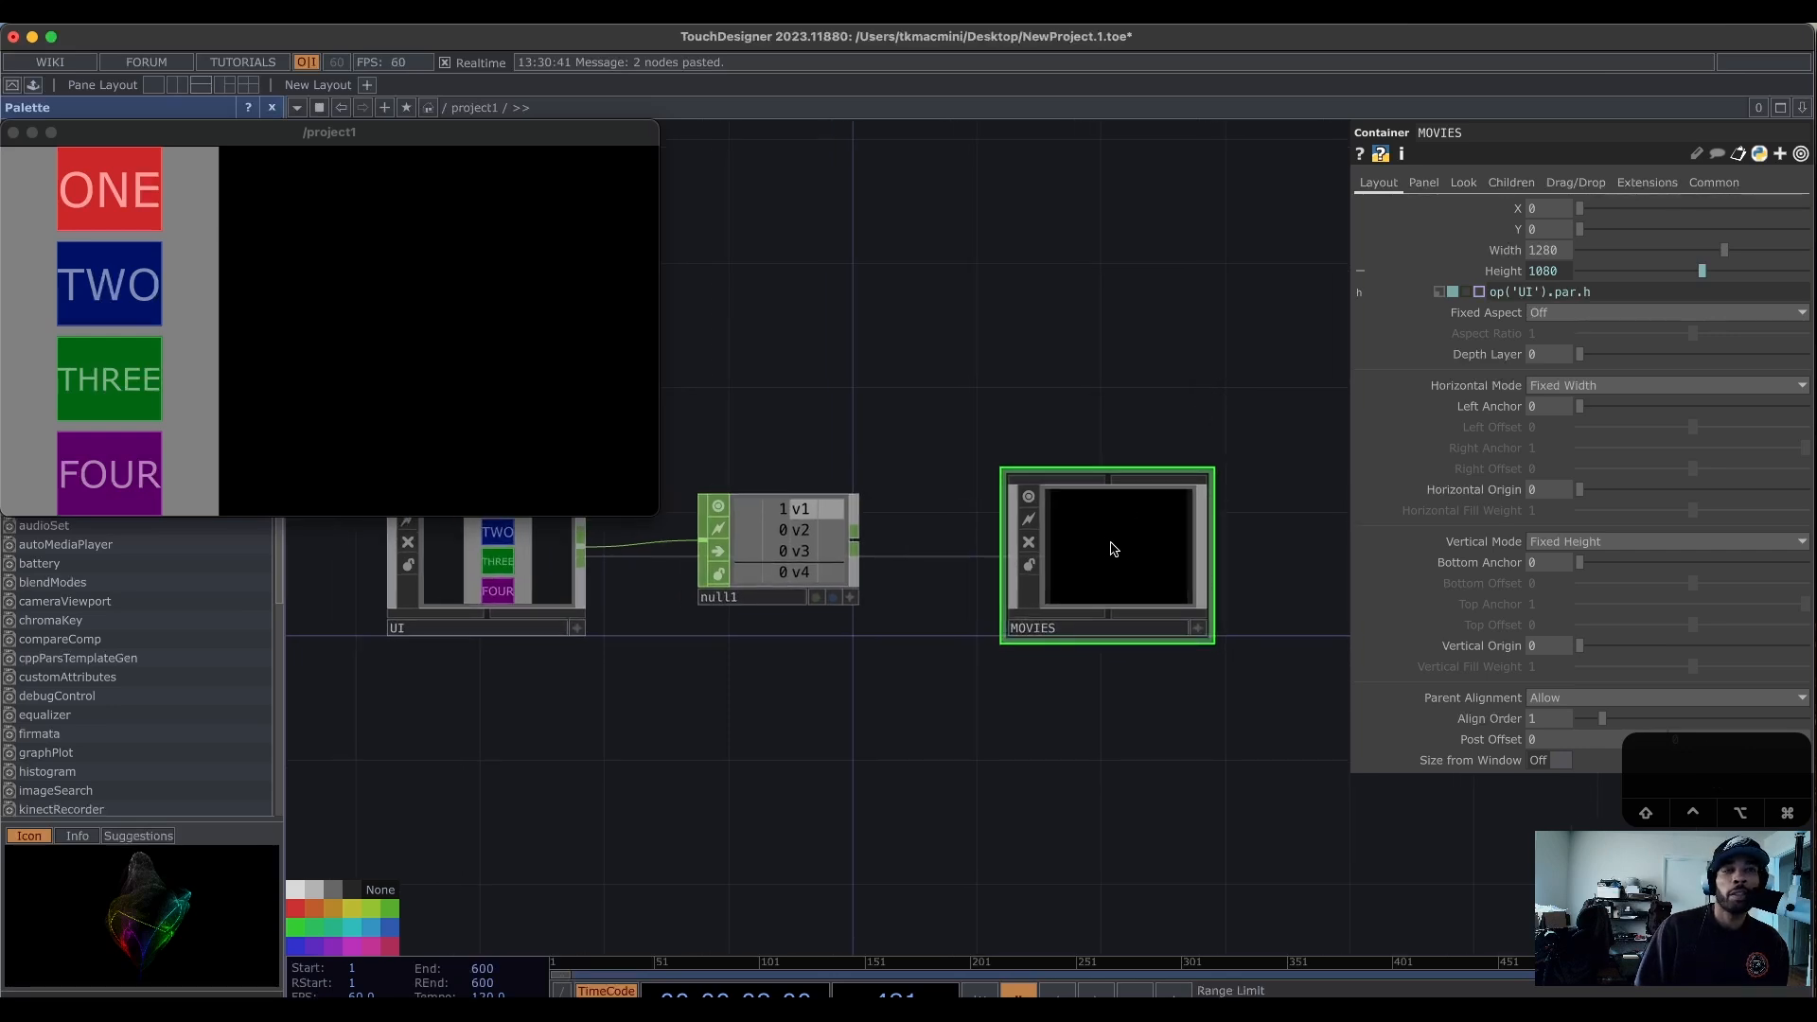
# Enter the MOVIES container and add a Constant TOP to its empty network.
pyautogui.press('i')
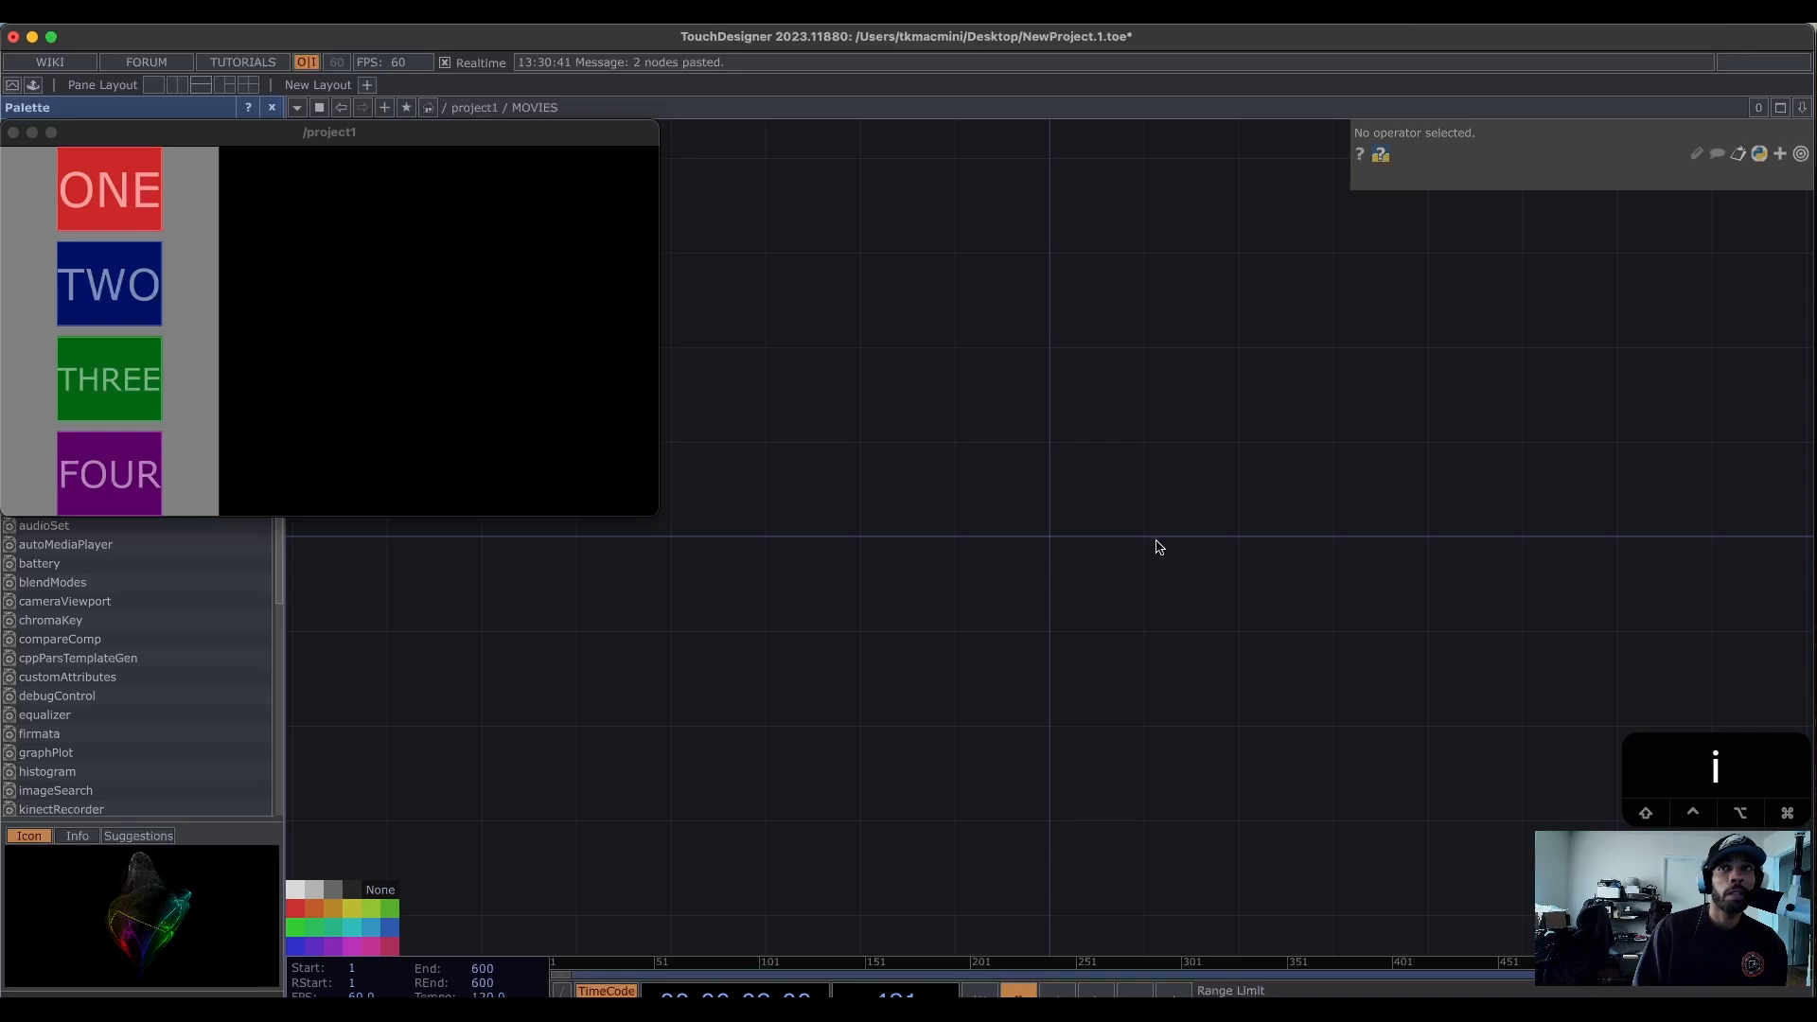
pyautogui.press('Tab')
pyautogui.click(820, 263)
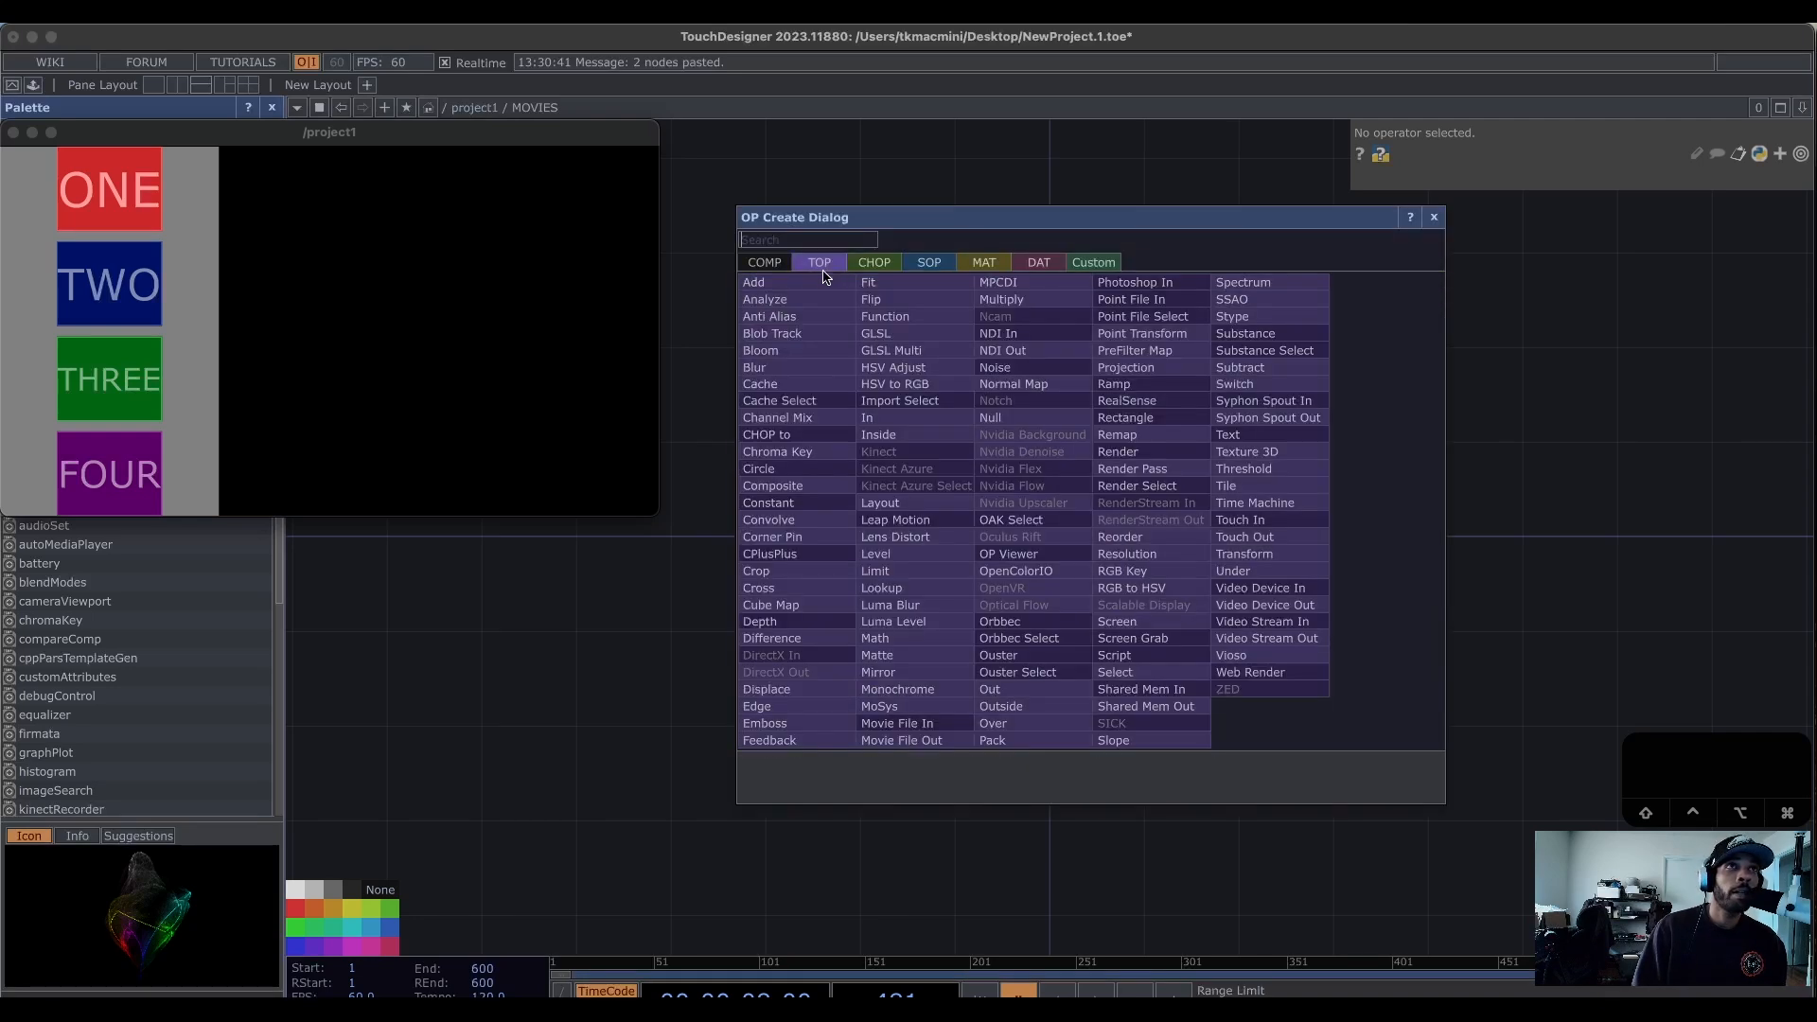
pyautogui.click(812, 502)
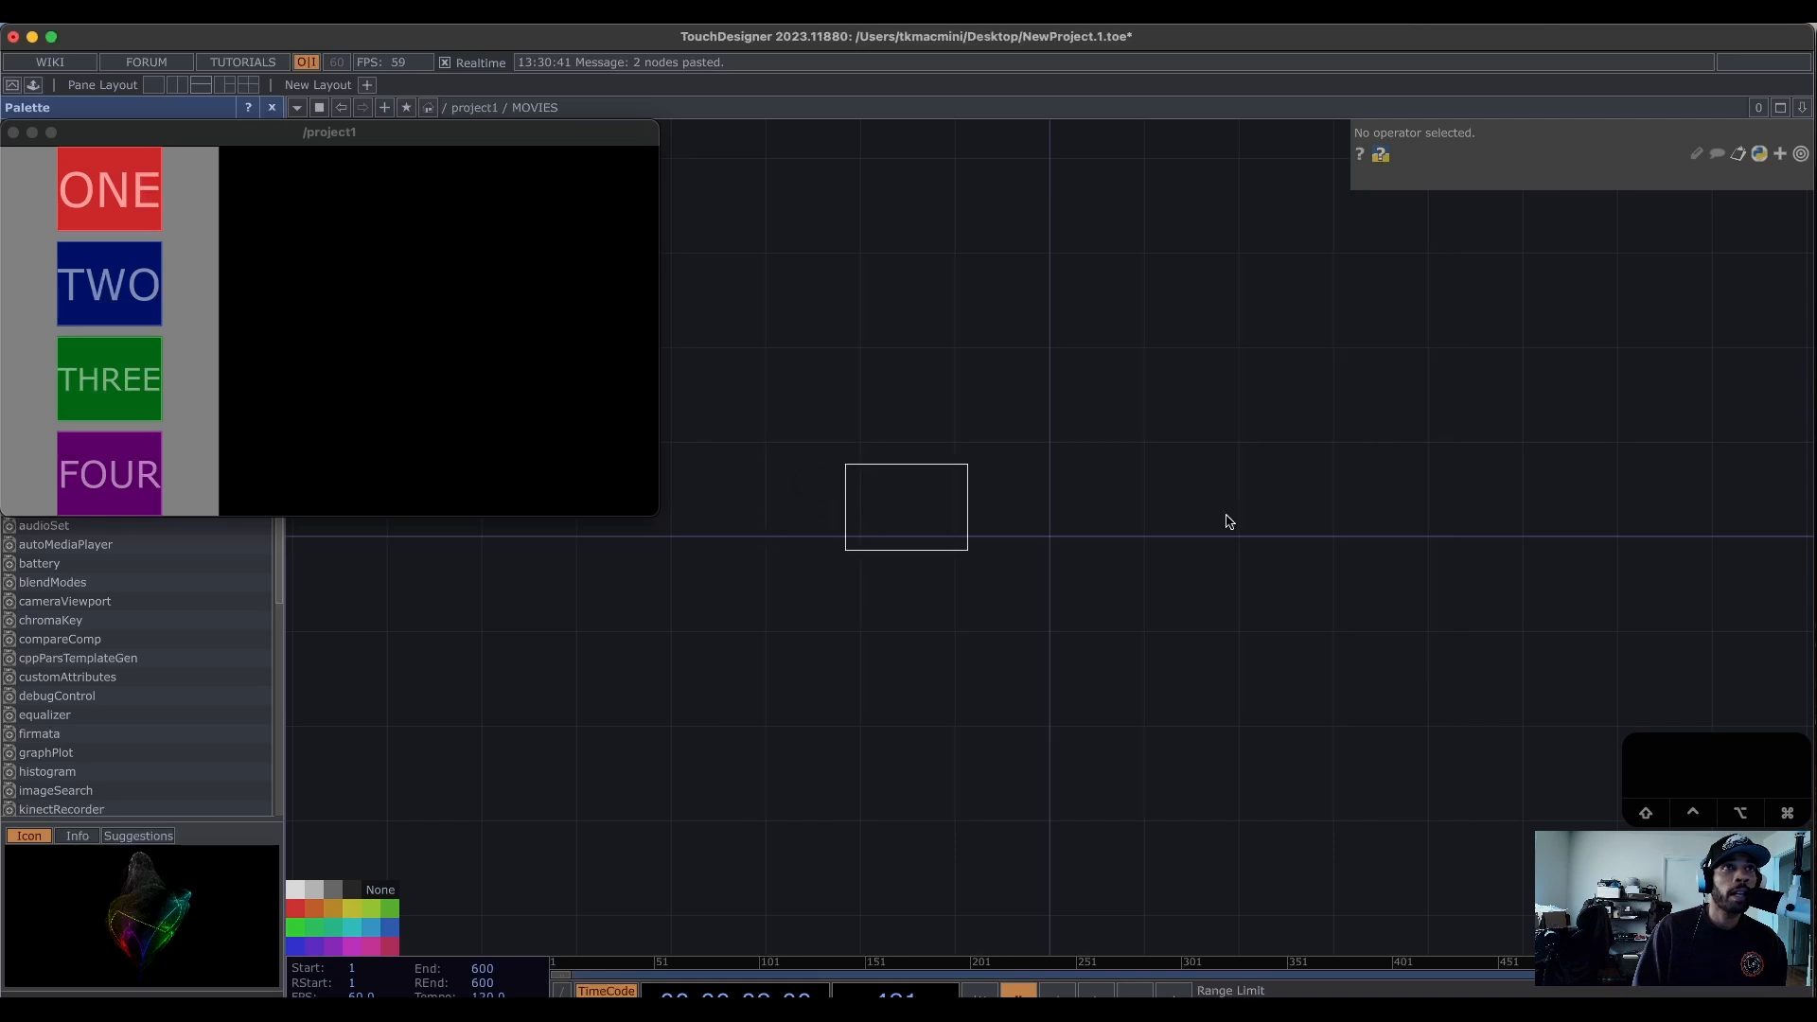
pyautogui.click(1188, 413)
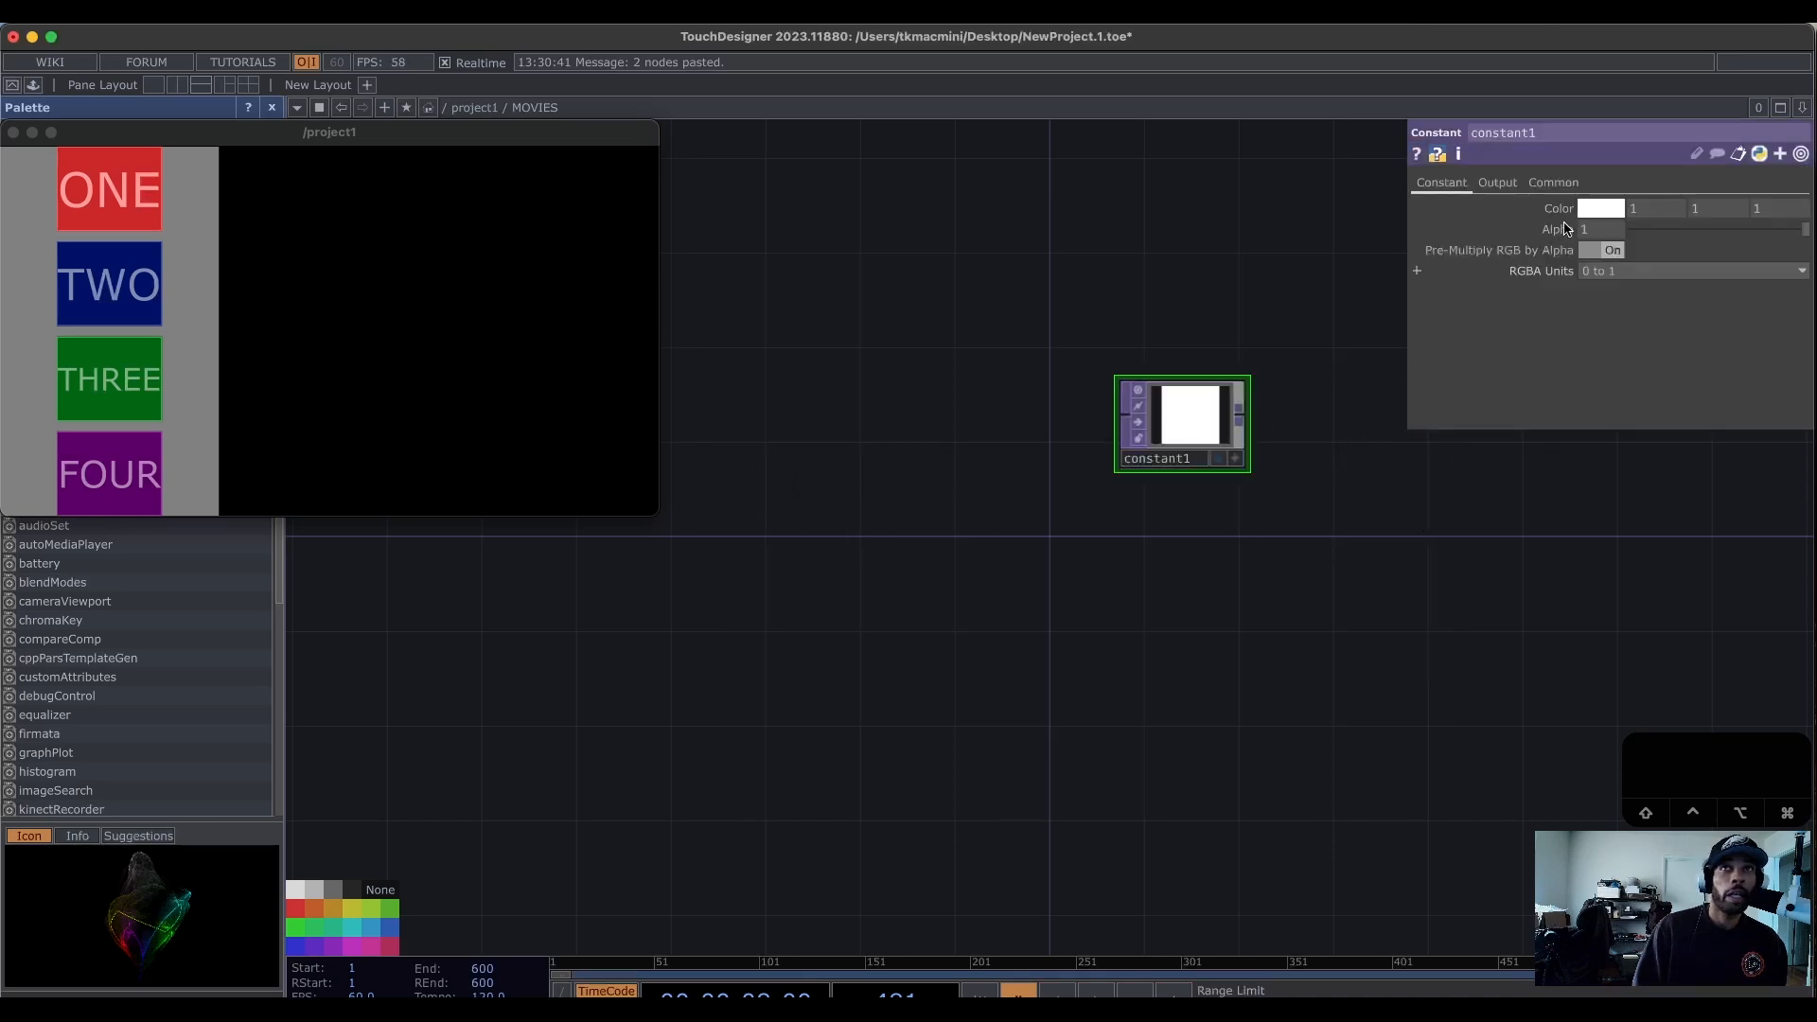
# Give the Constant TOP a custom output resolution of 1280 x 720.
pyautogui.click(1552, 183)
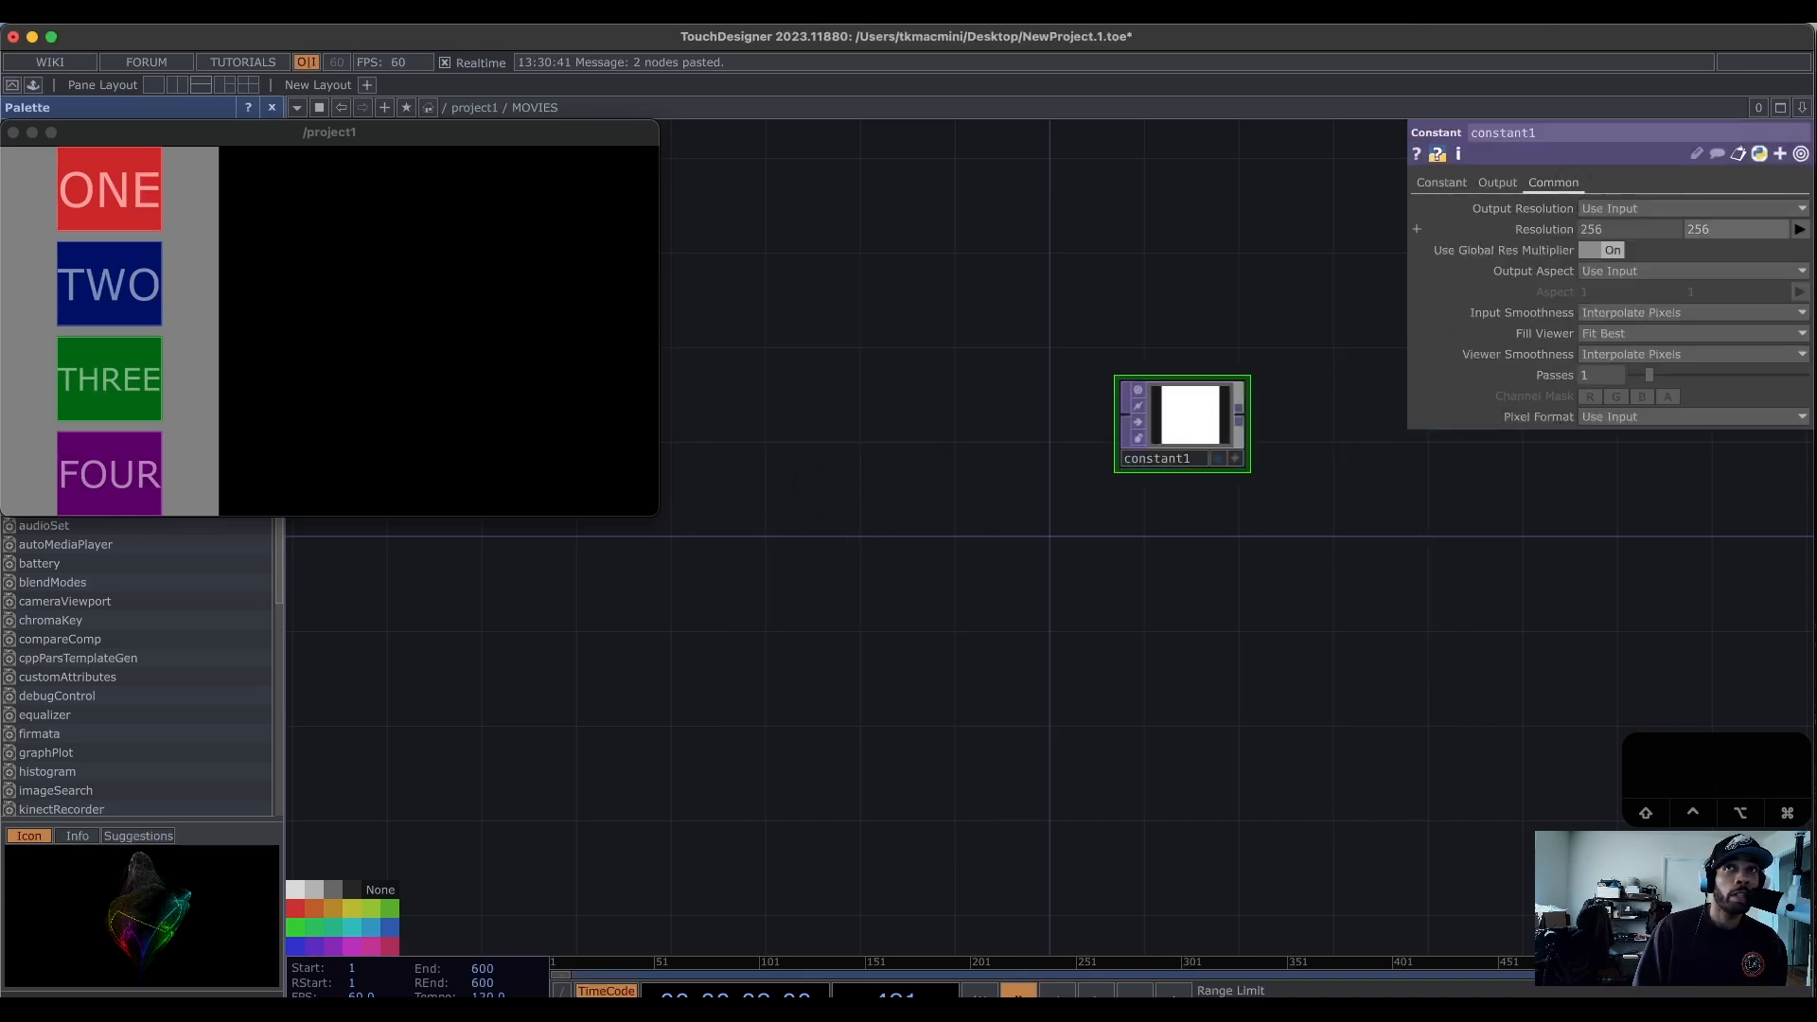
pyautogui.click(1773, 213)
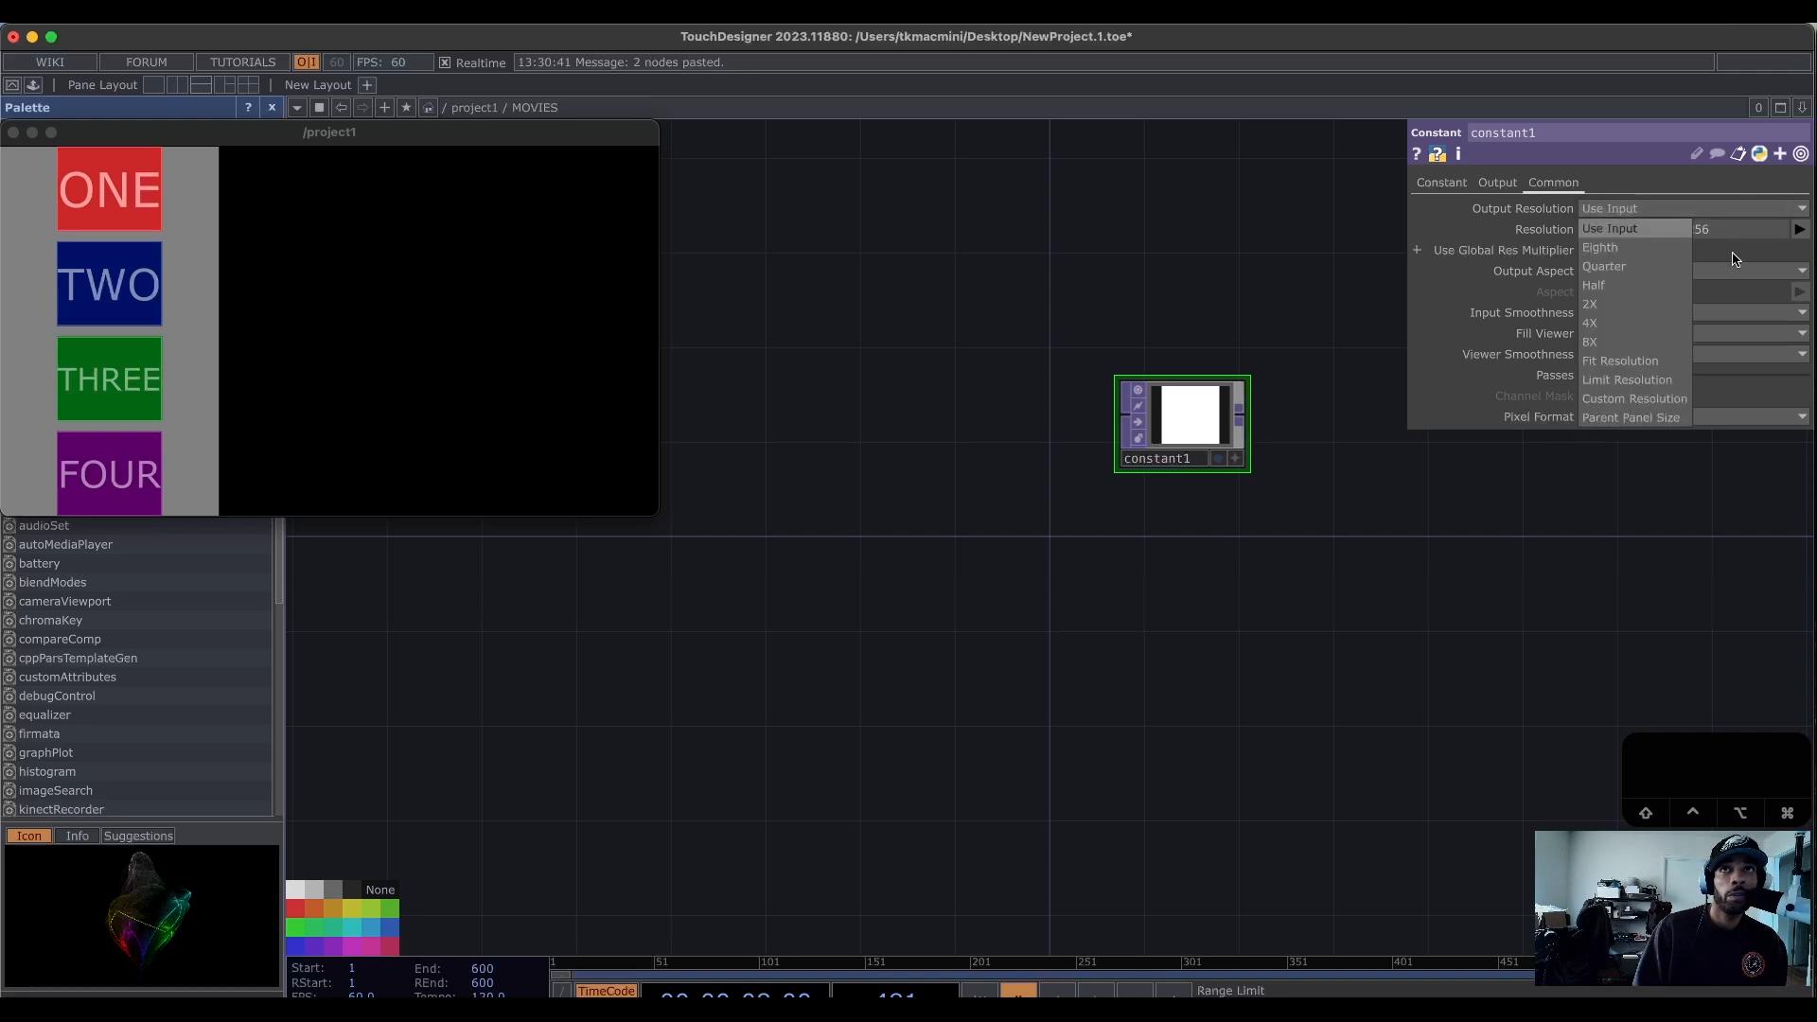
pyautogui.click(1634, 398)
pyautogui.click(1799, 229)
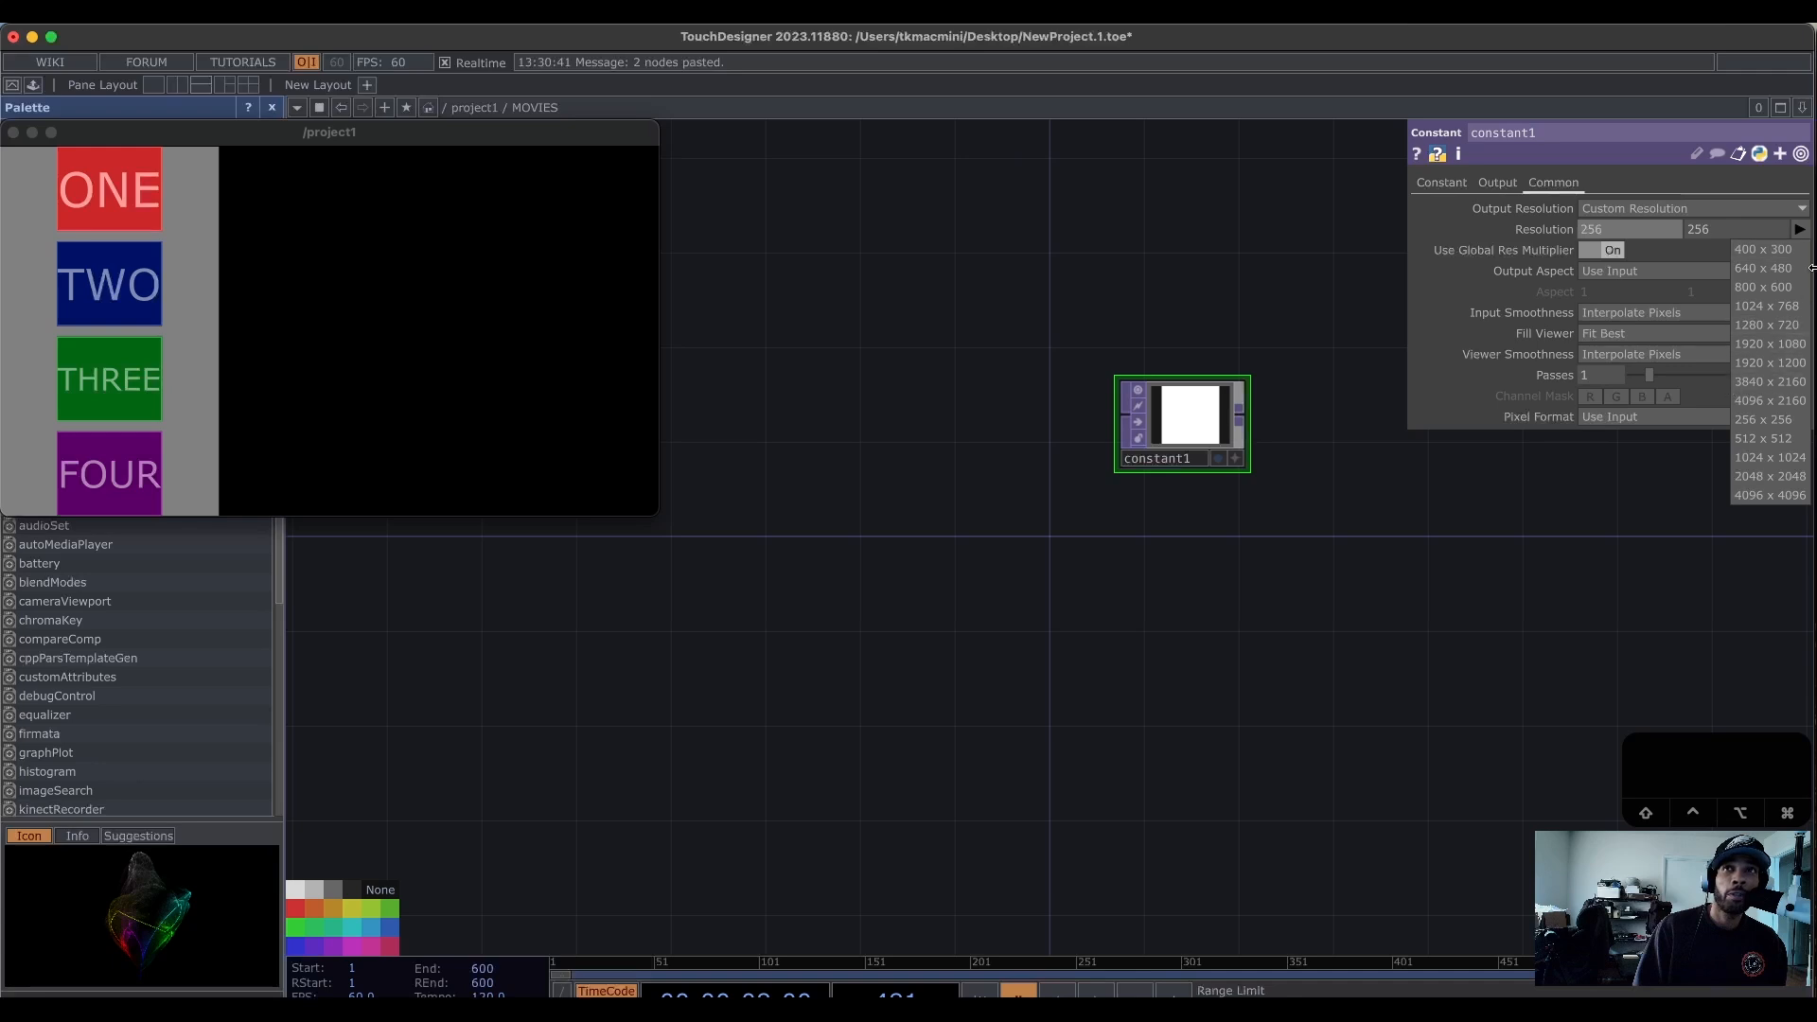
pyautogui.click(1772, 327)
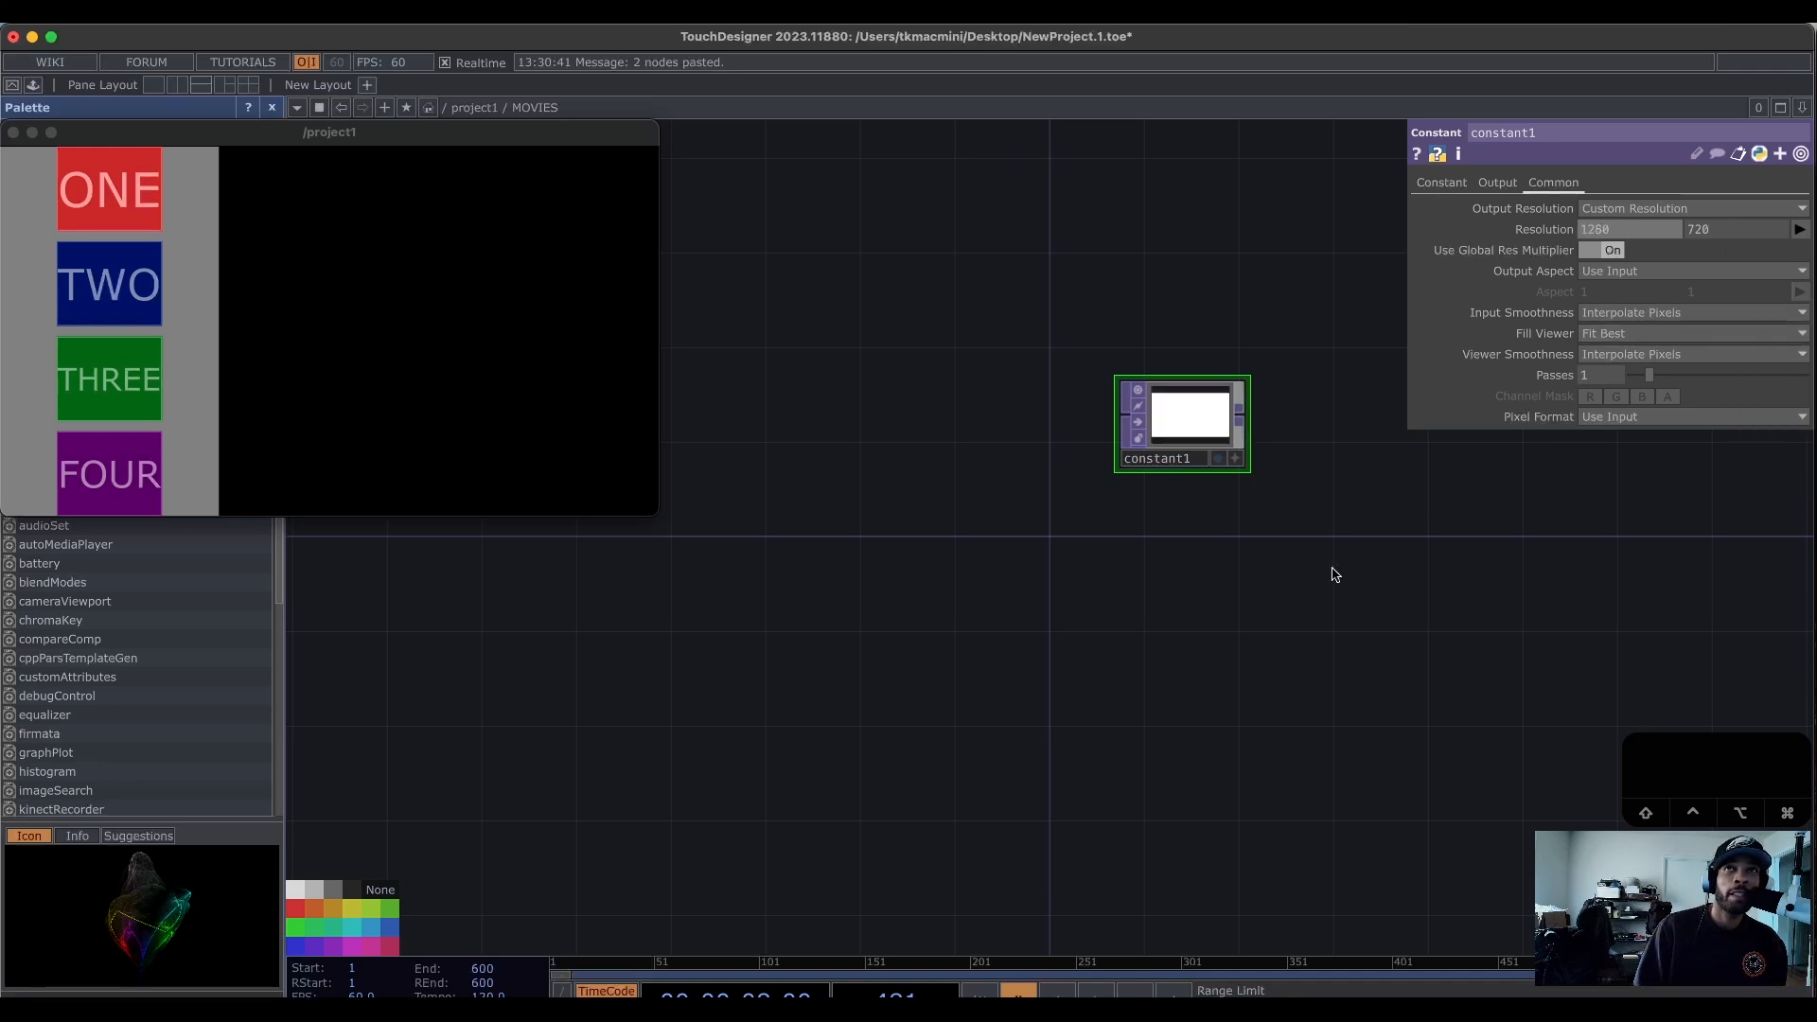
# Set the Constant TOP's resolution width to the expression parent().par.w.
pyautogui.moveTo(1325, 528); pyautogui.dragTo(1266, 519)
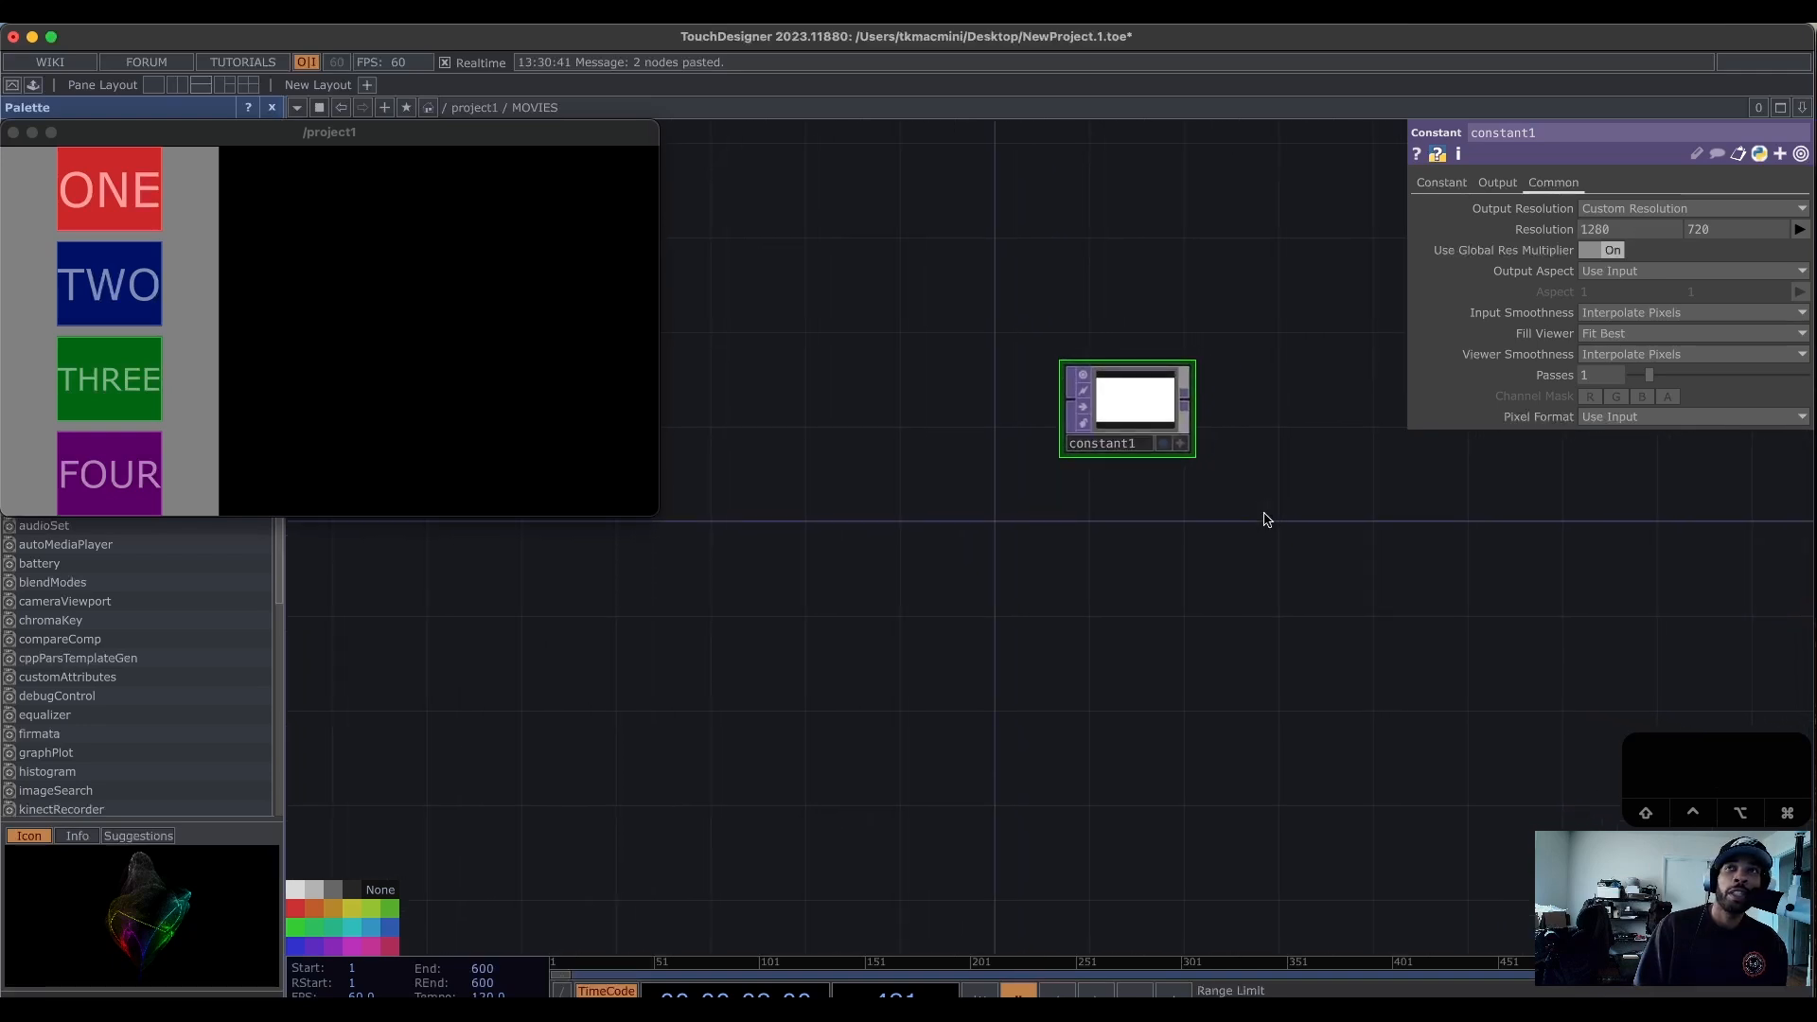
pyautogui.click(1473, 231)
pyautogui.click(1627, 253)
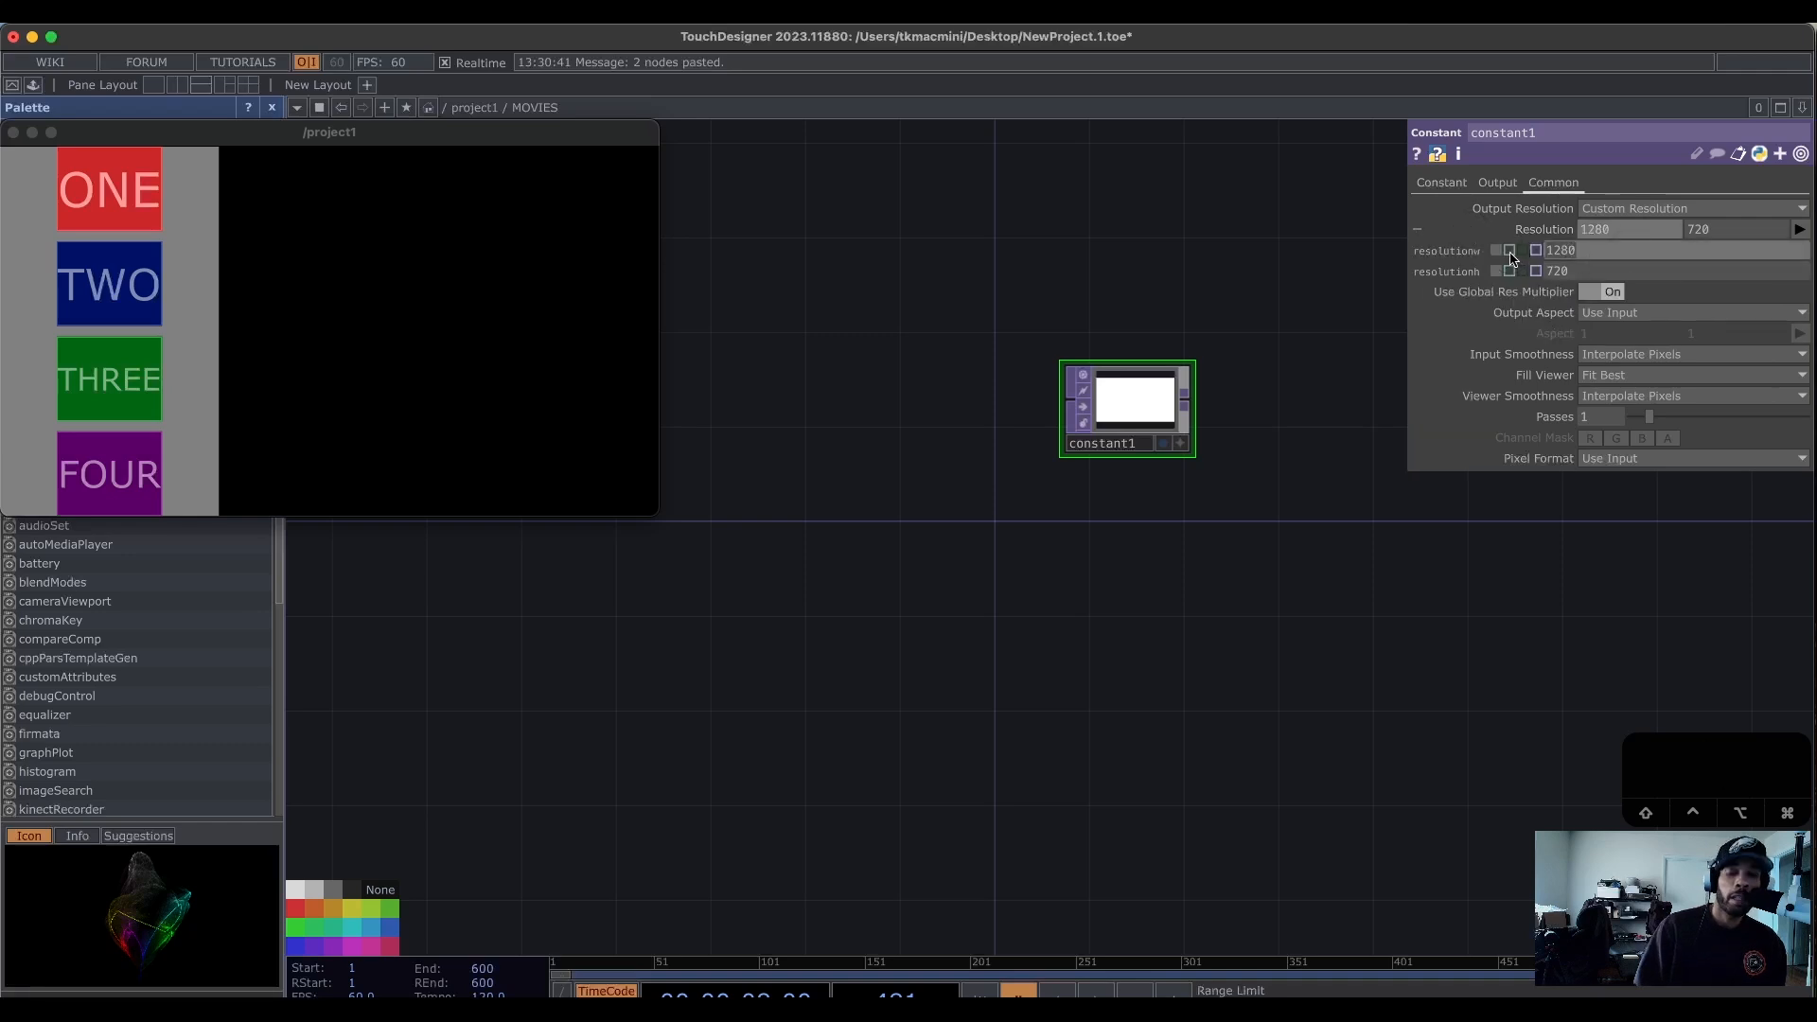
pyautogui.press('BackSpace')
pyautogui.write('parent.')
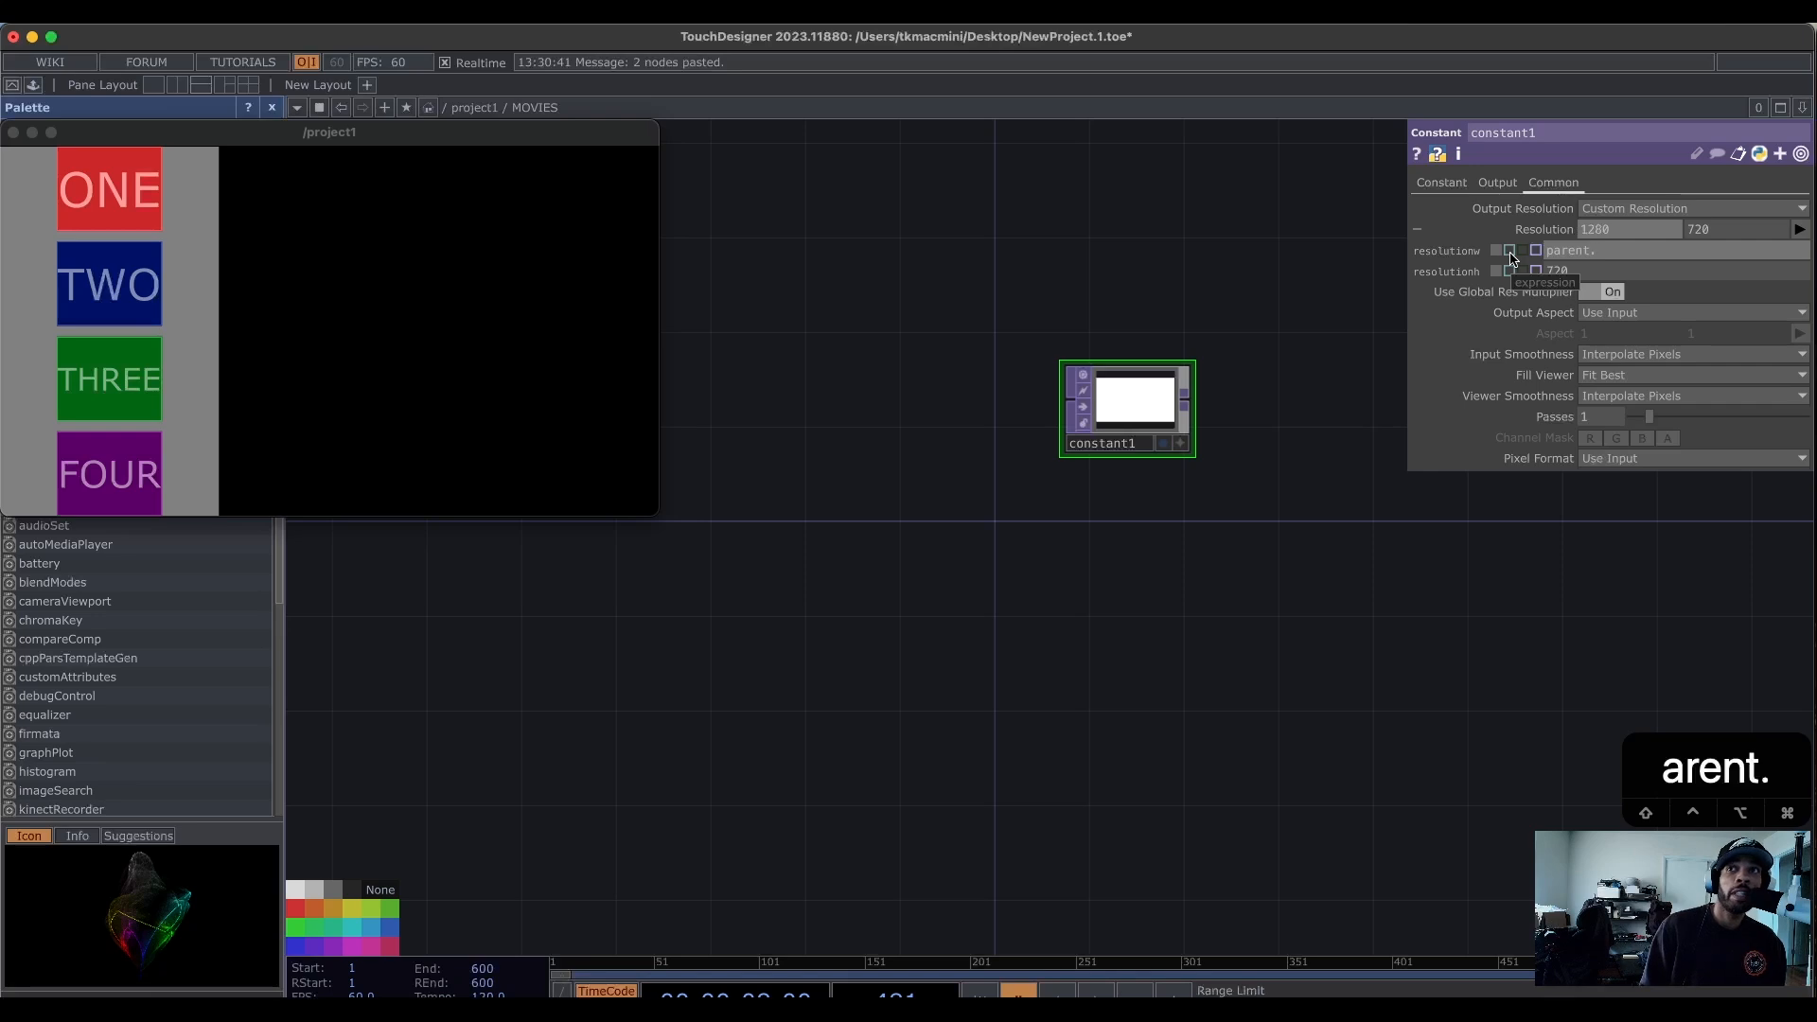
pyautogui.press('BackSpace')
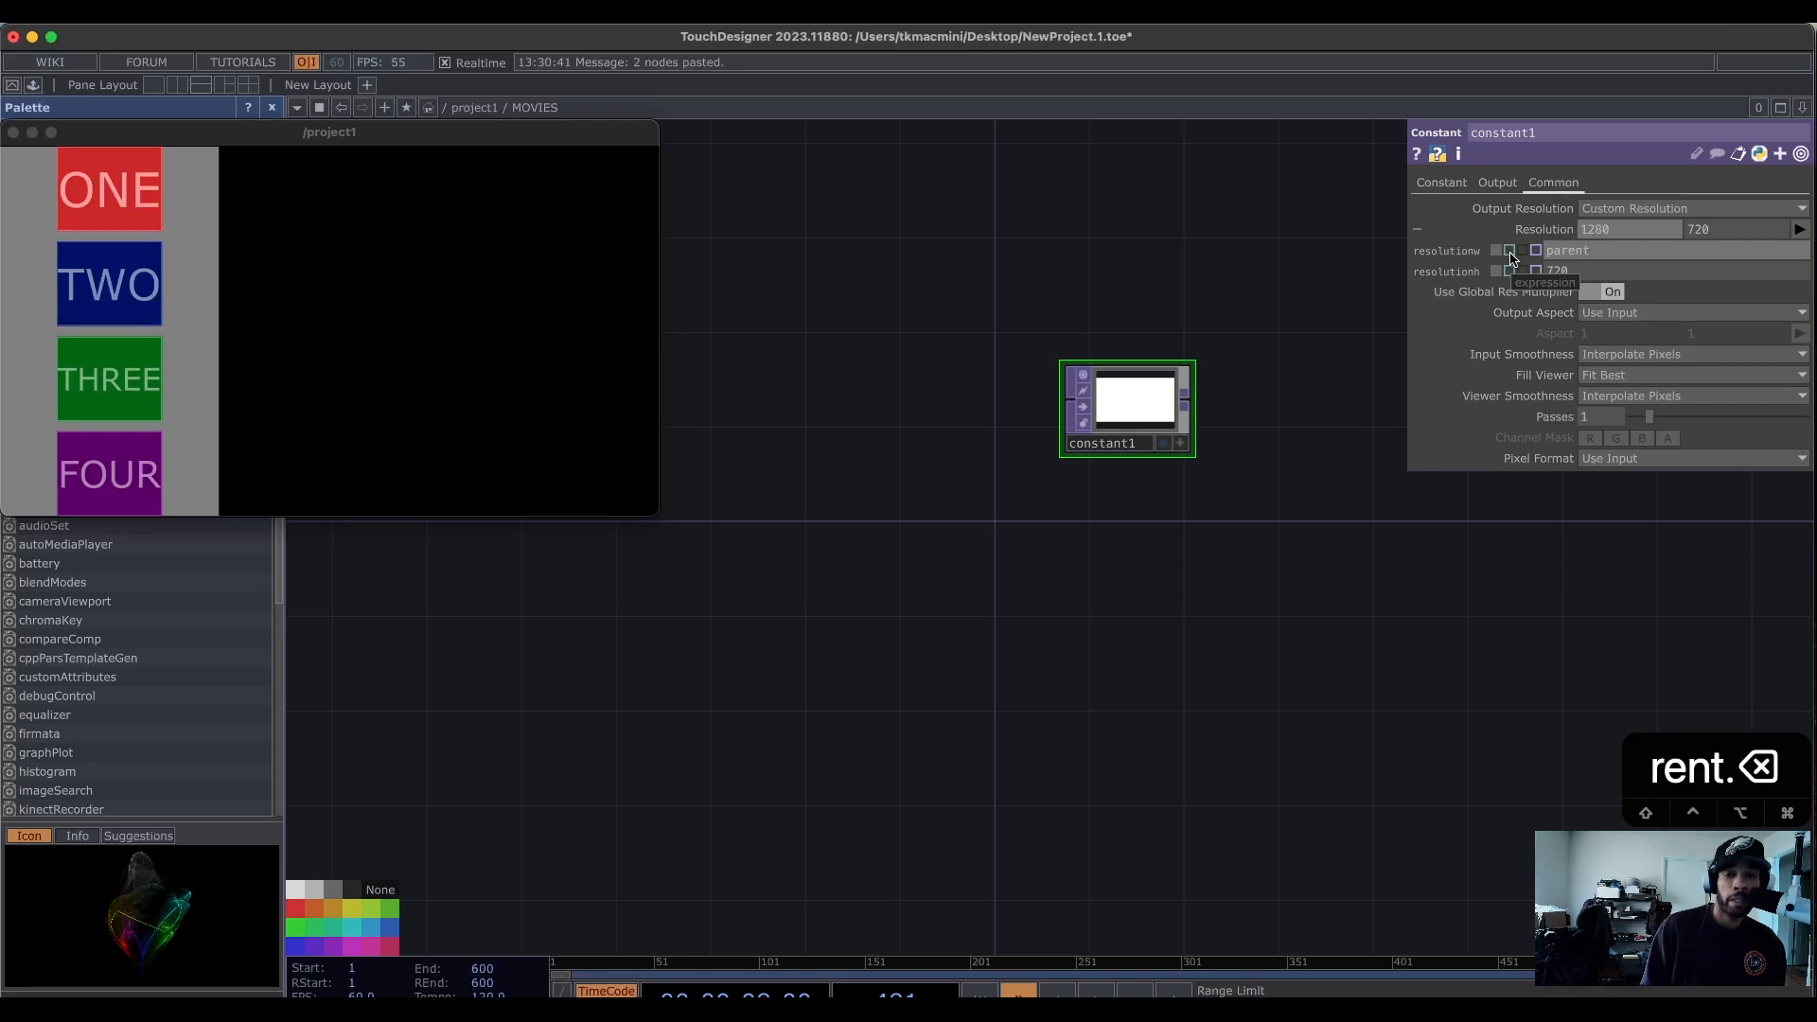
pyautogui.write('()')
pyautogui.press('BackSpace')
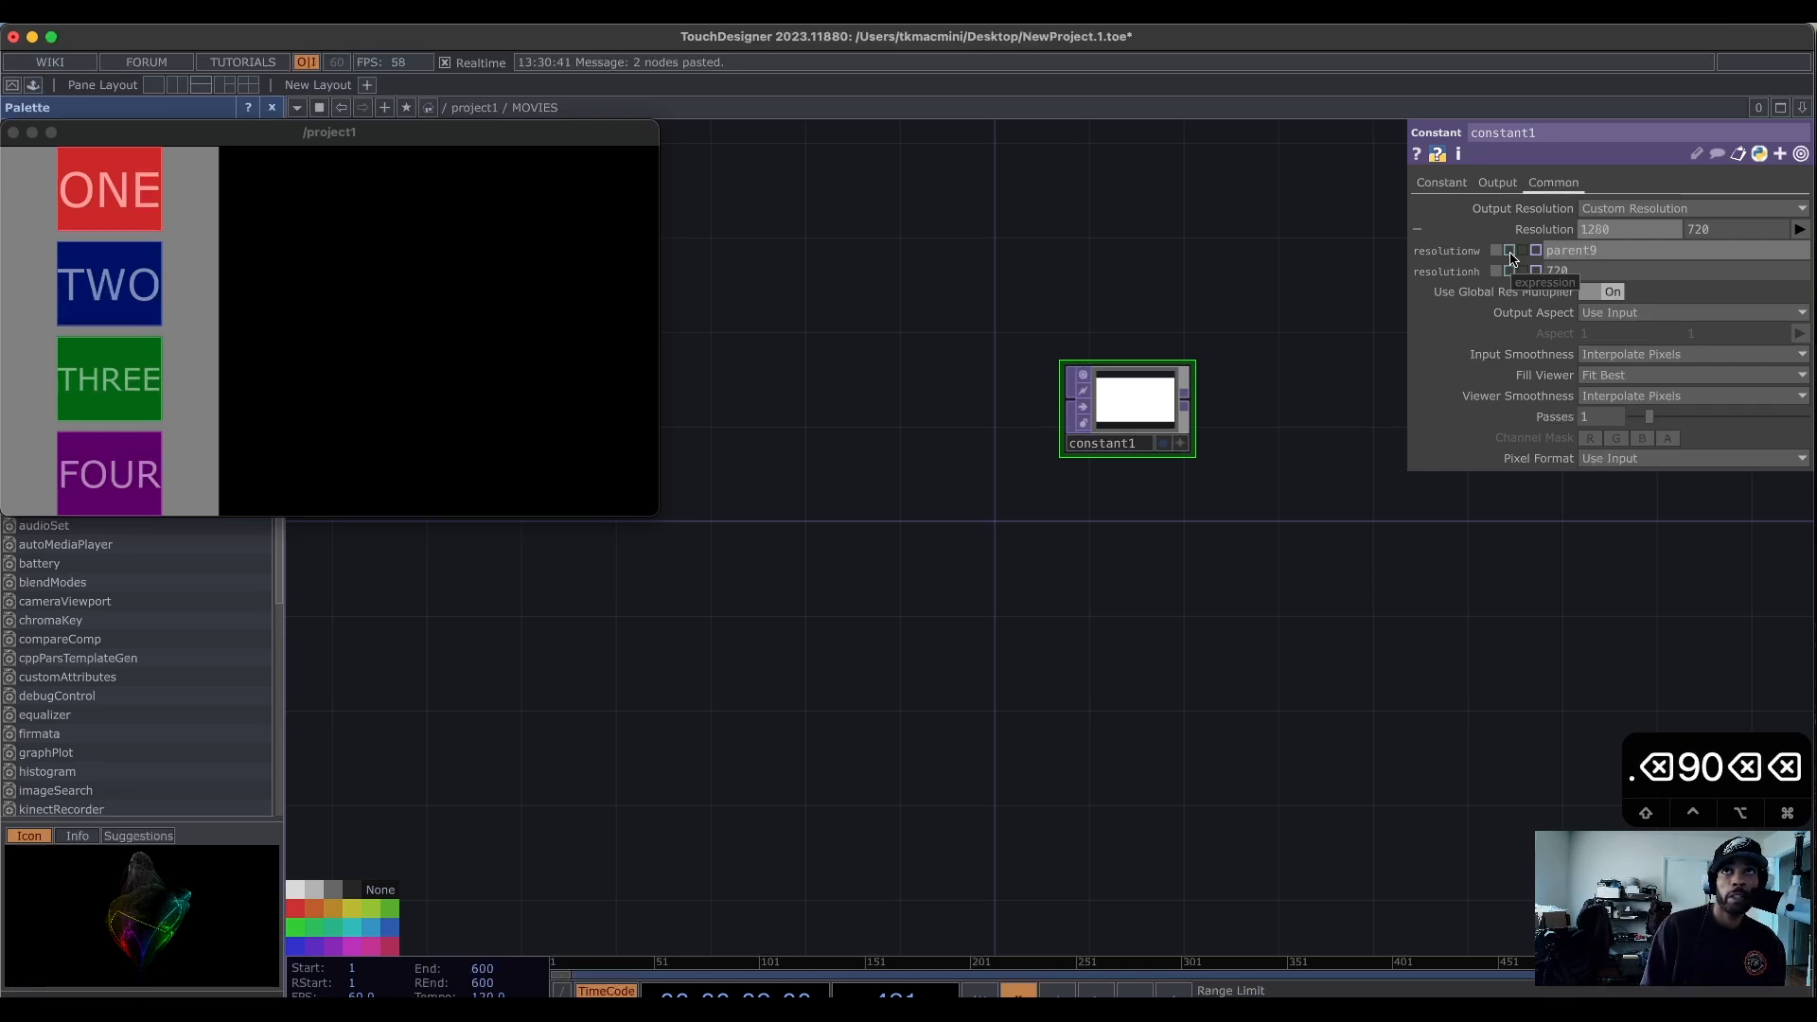
pyautogui.write(')')
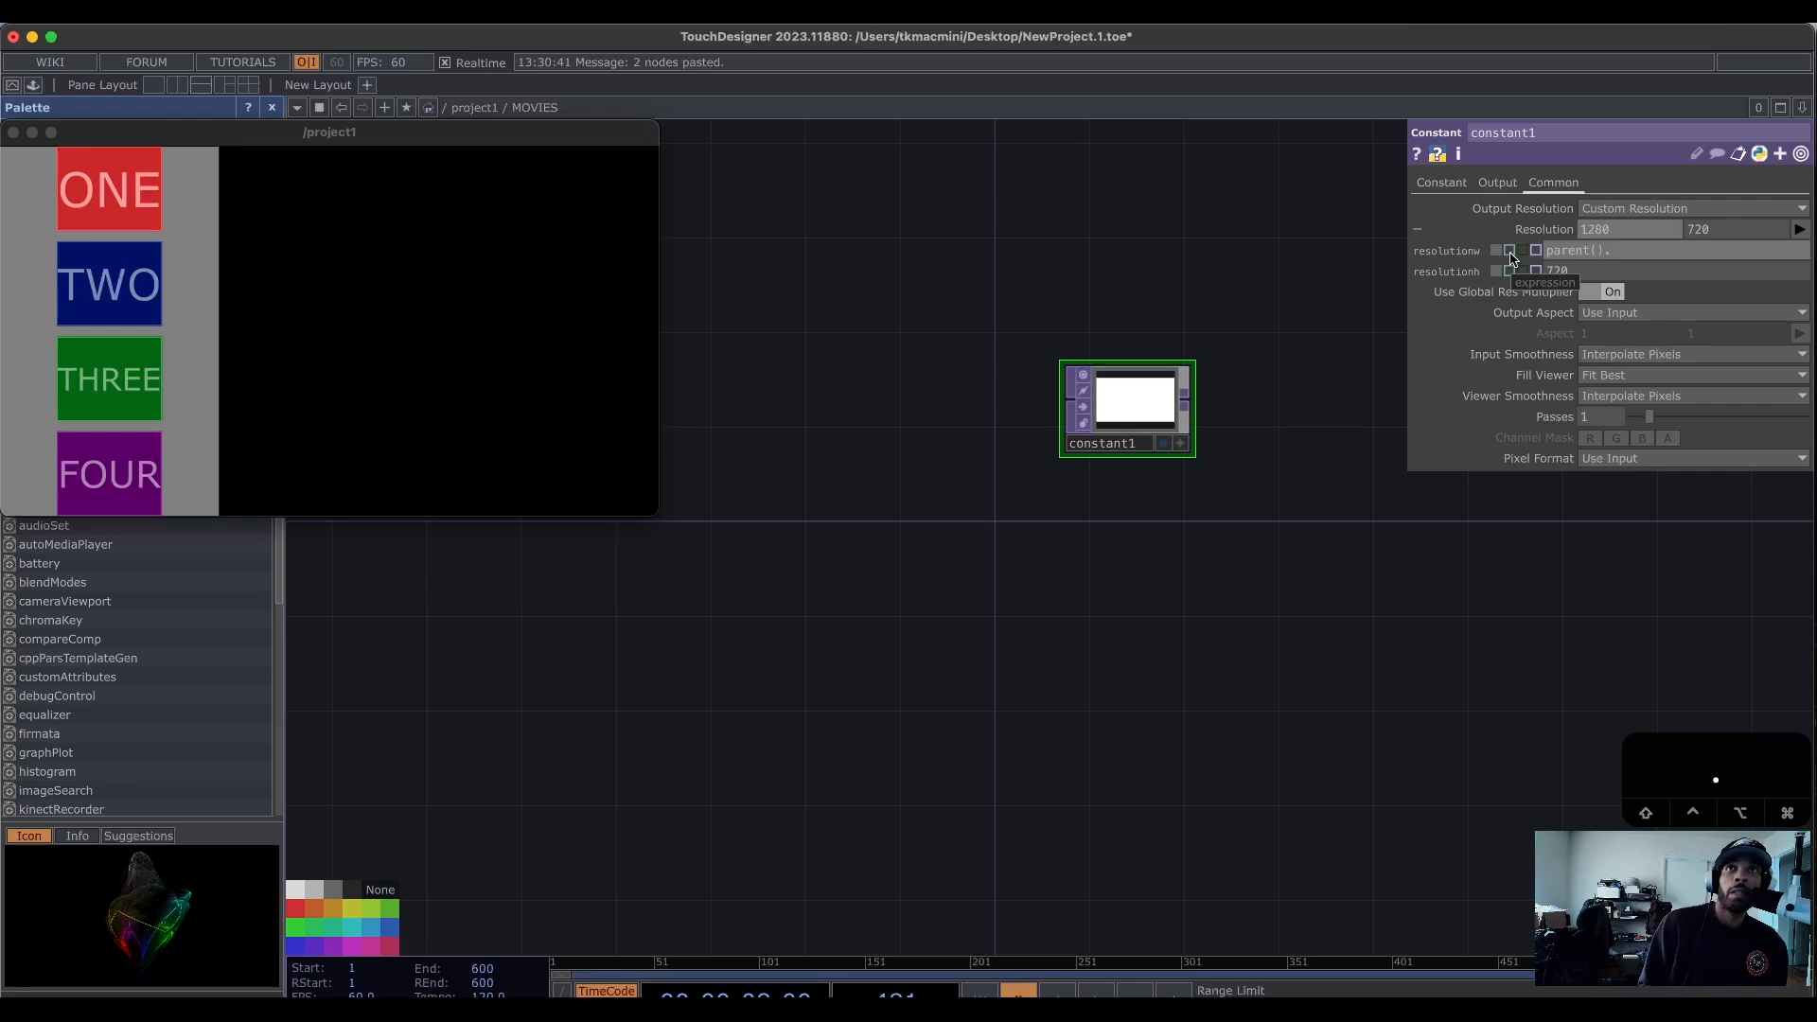
pyautogui.write('.par.w')
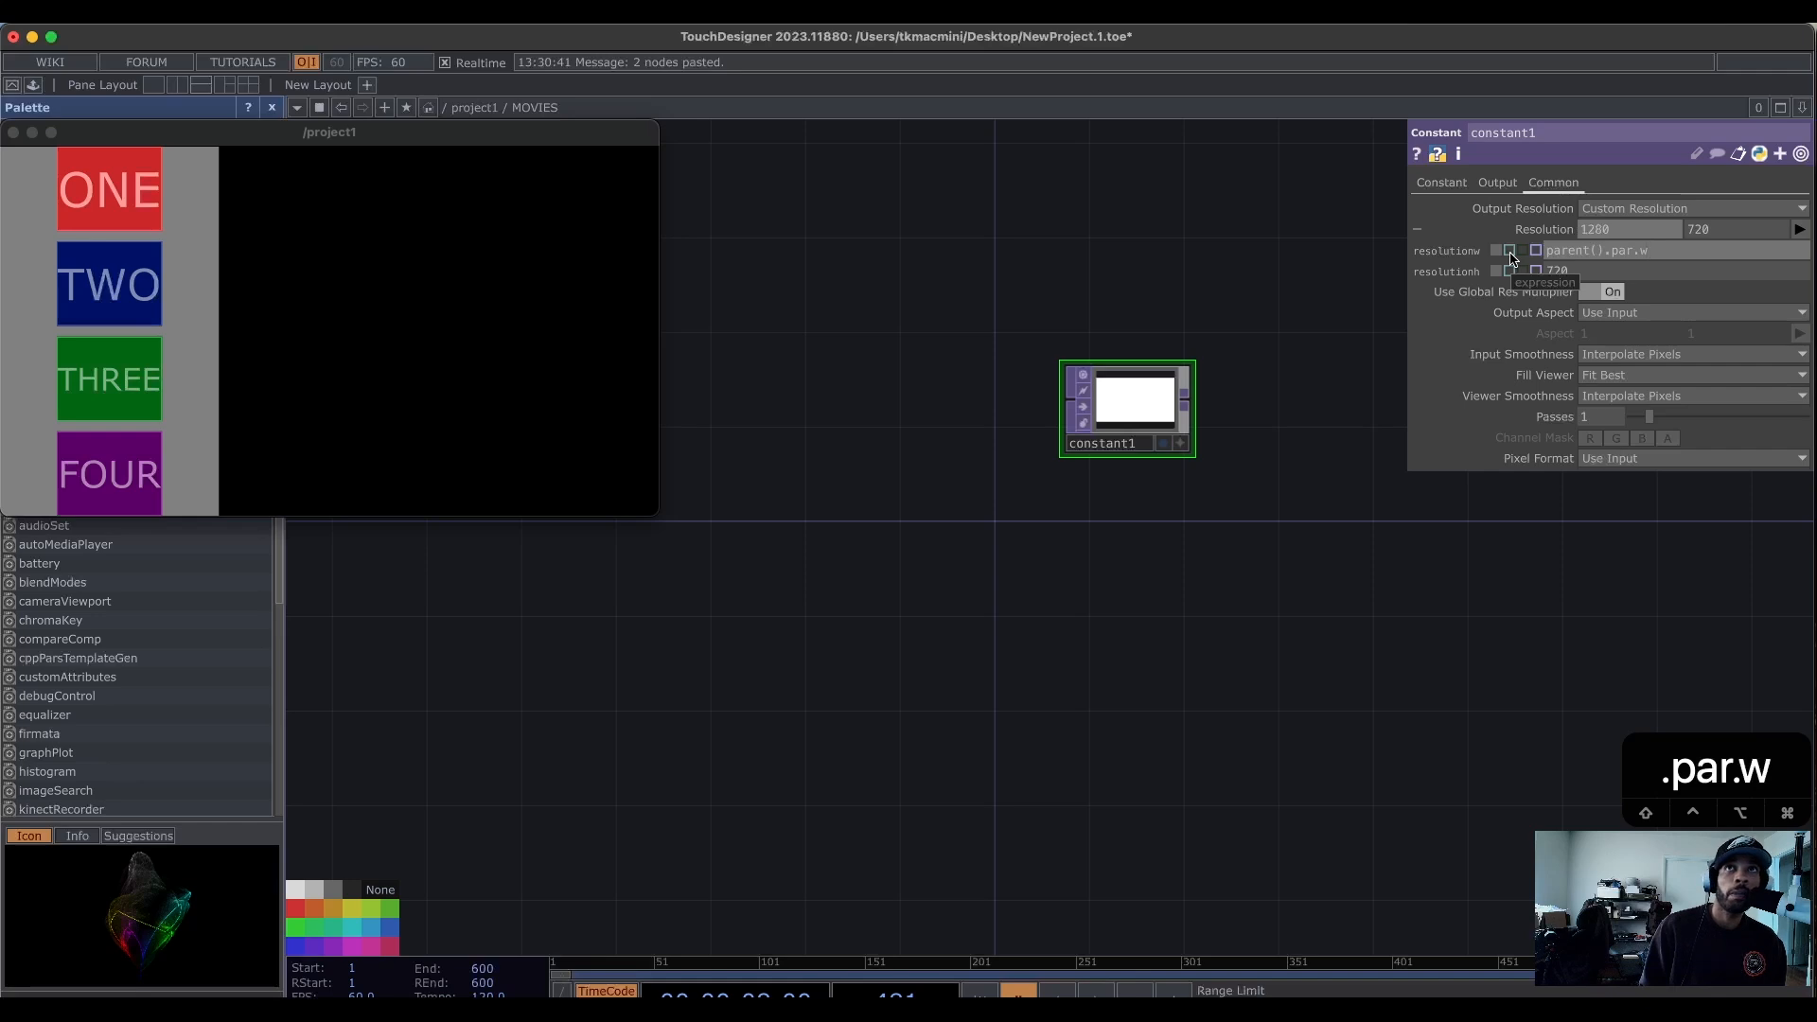
pyautogui.press('Return')
# Add a Movie File In TOP directly below the Constant TOP and copy it.
pyautogui.moveTo(1157, 569); pyautogui.dragTo(1051, 653)
pyautogui.moveTo(1186, 461); pyautogui.dragTo(1154, 367)
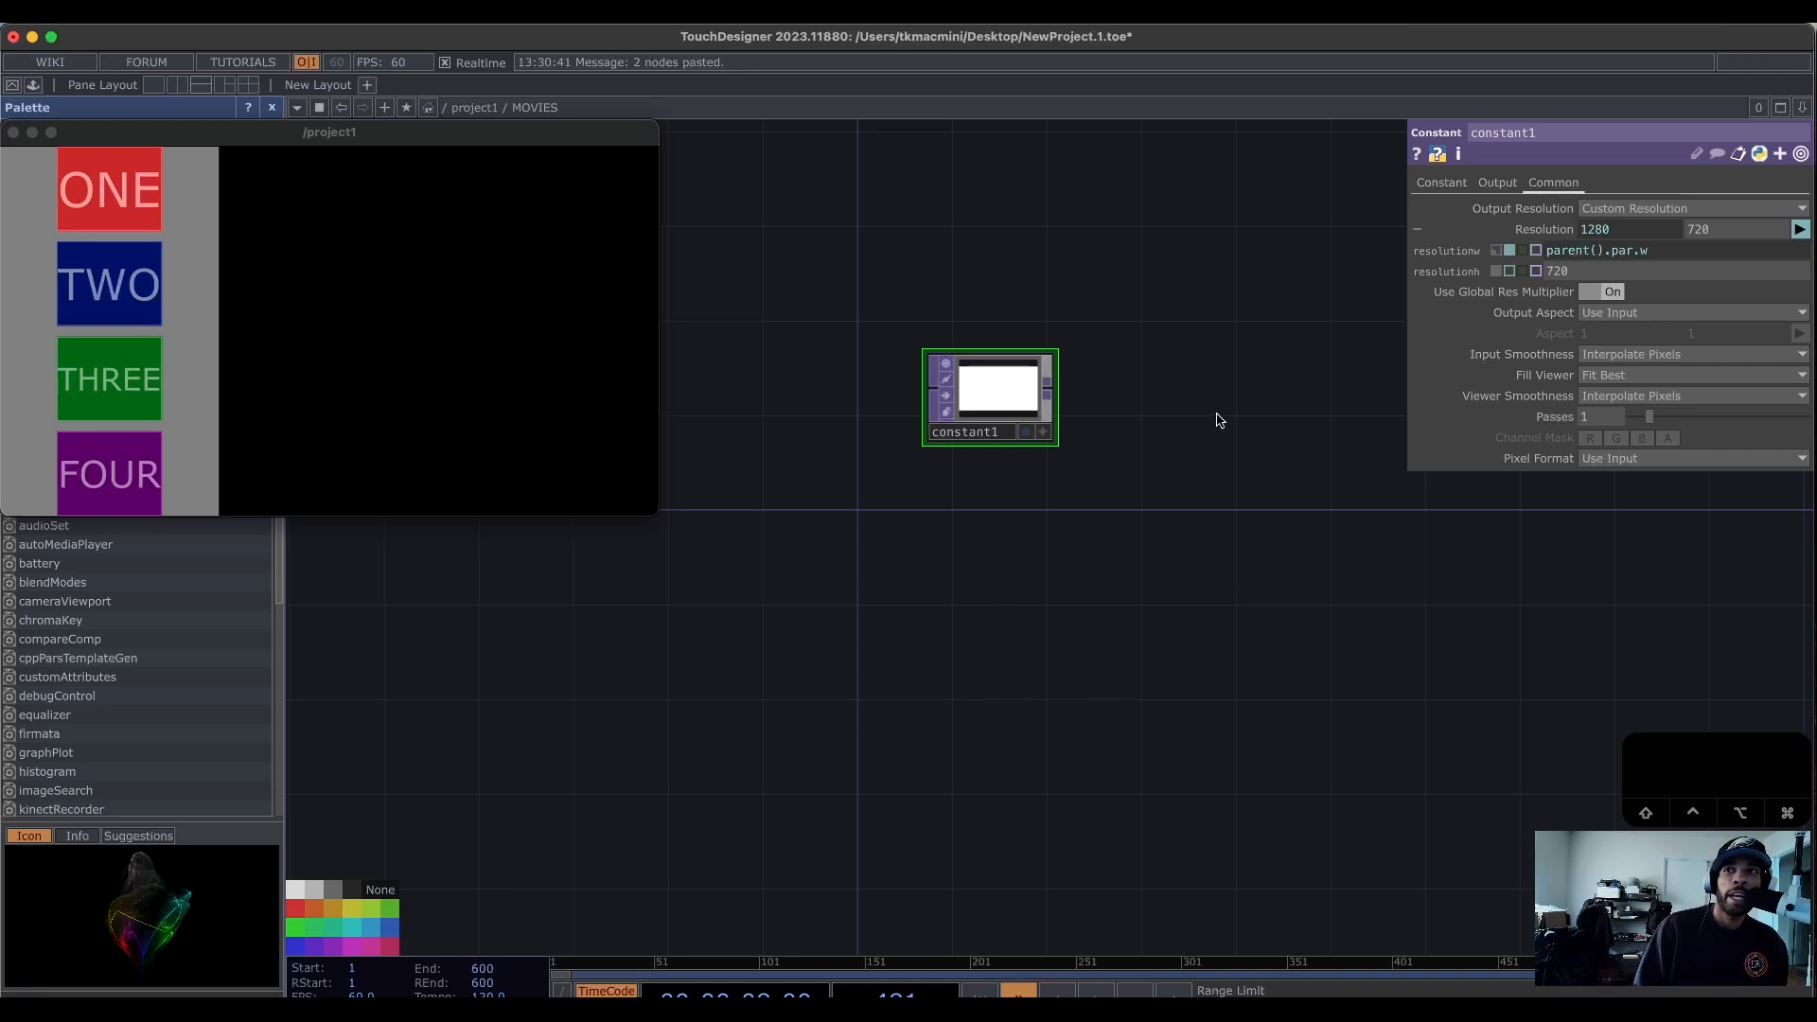
pyautogui.click(961, 520)
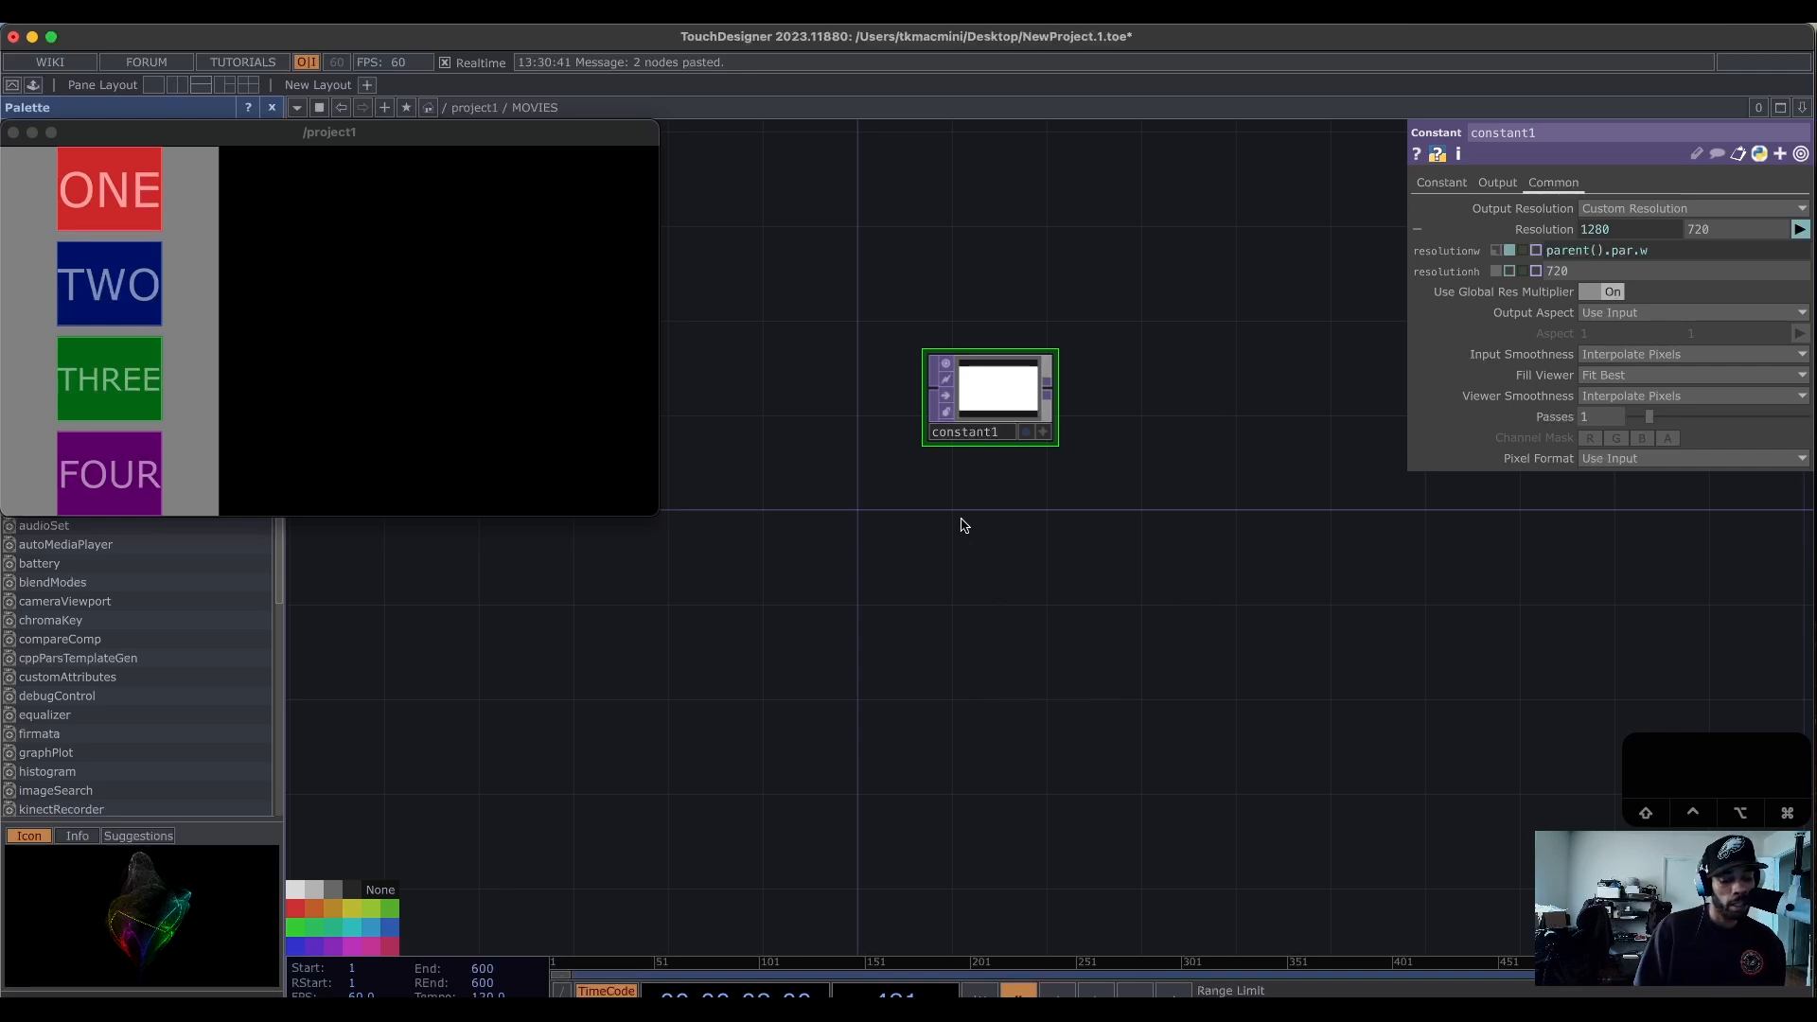
pyautogui.press('Tab')
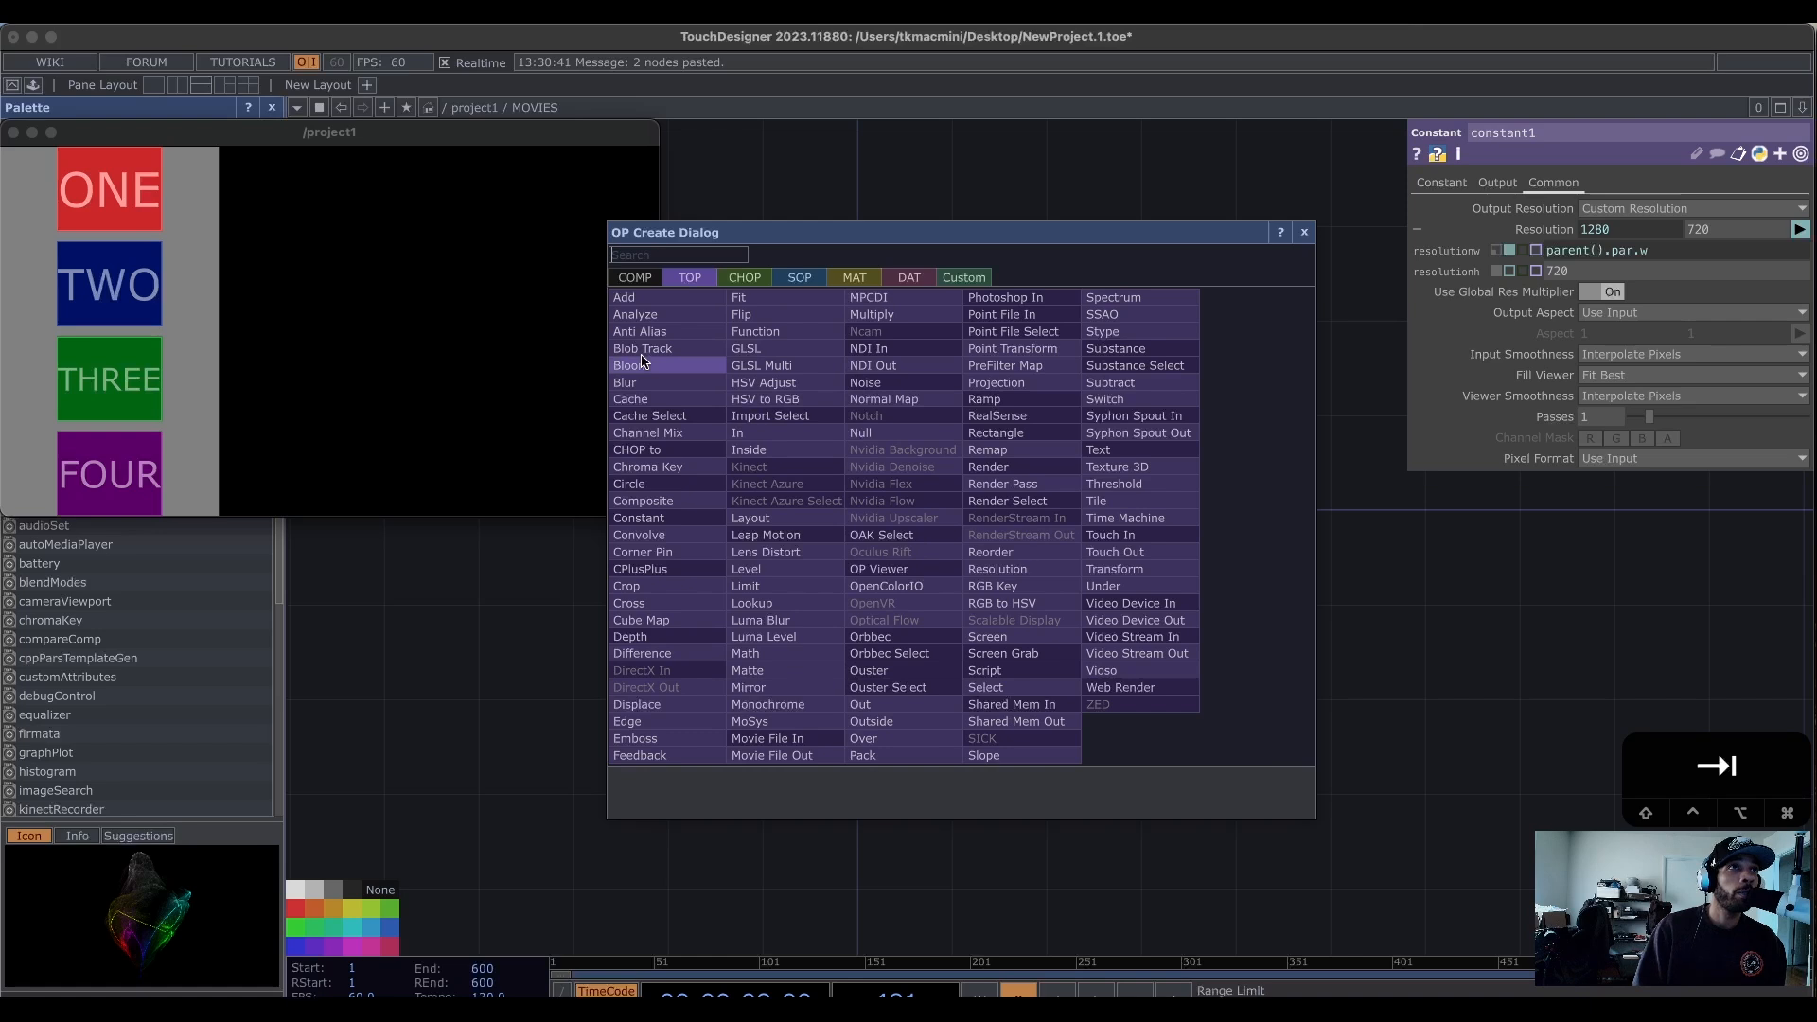
pyautogui.click(814, 740)
pyautogui.click(994, 535)
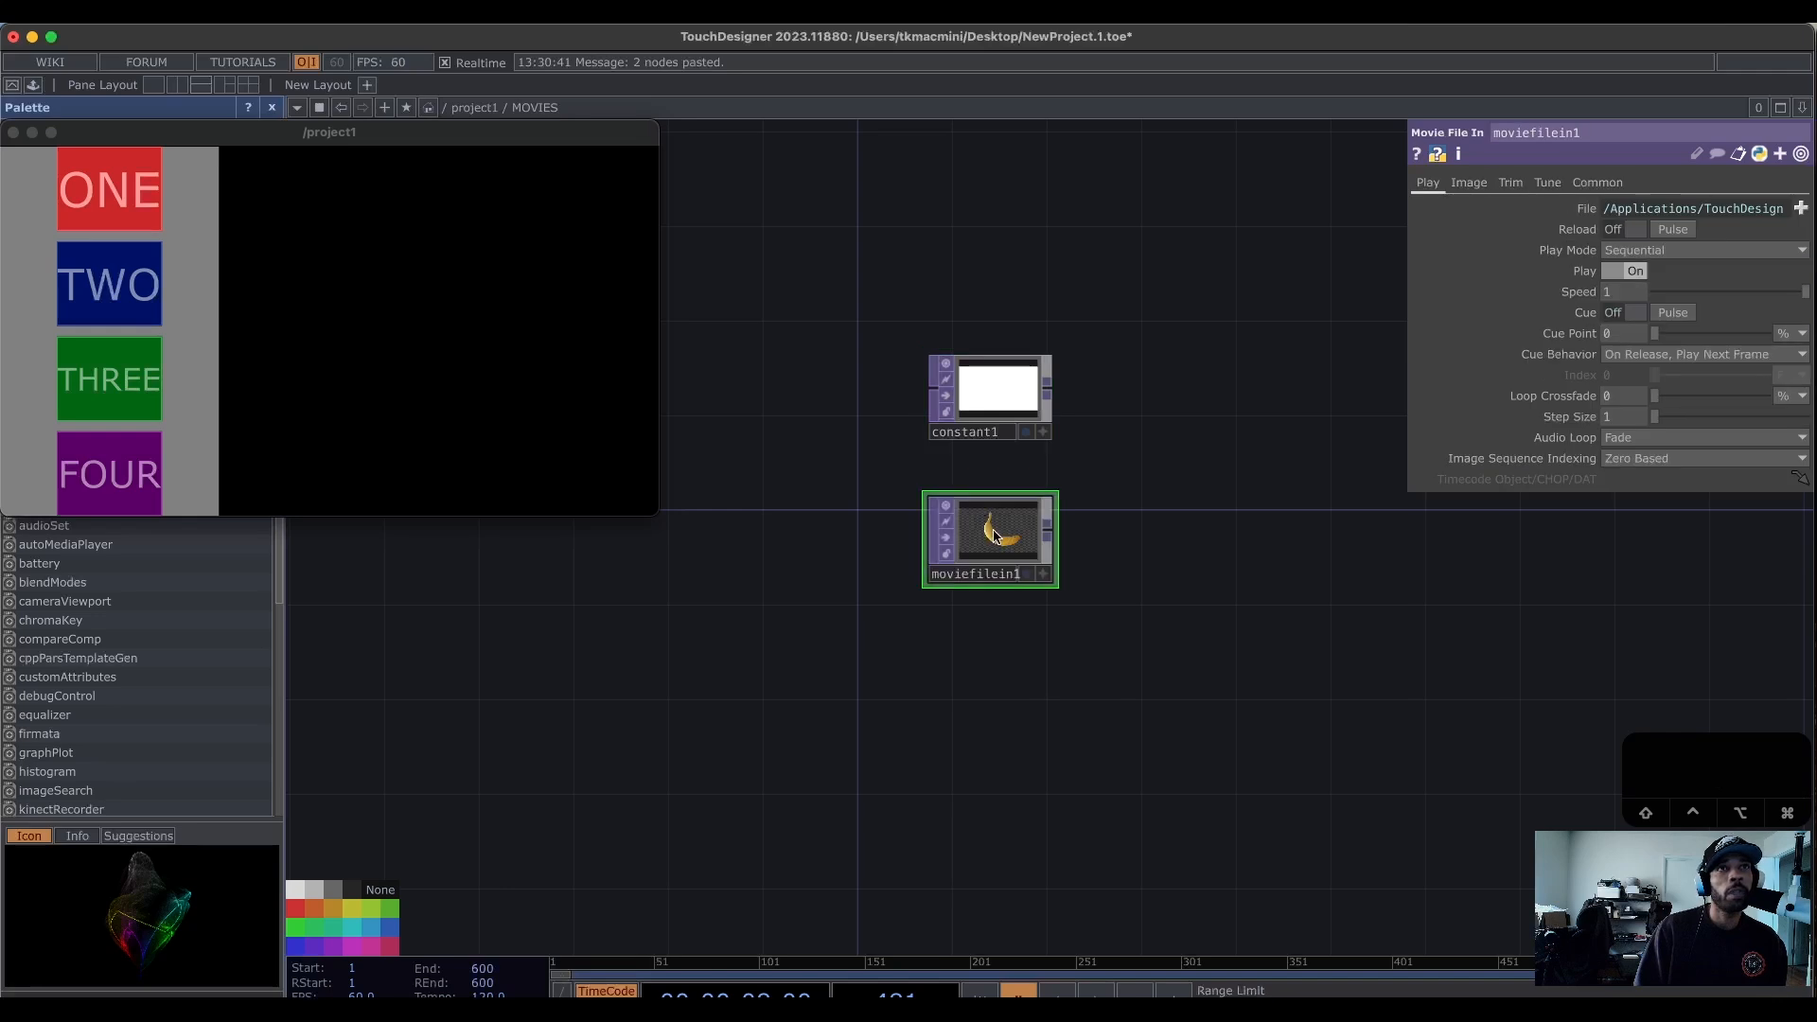
pyautogui.press('super+c')
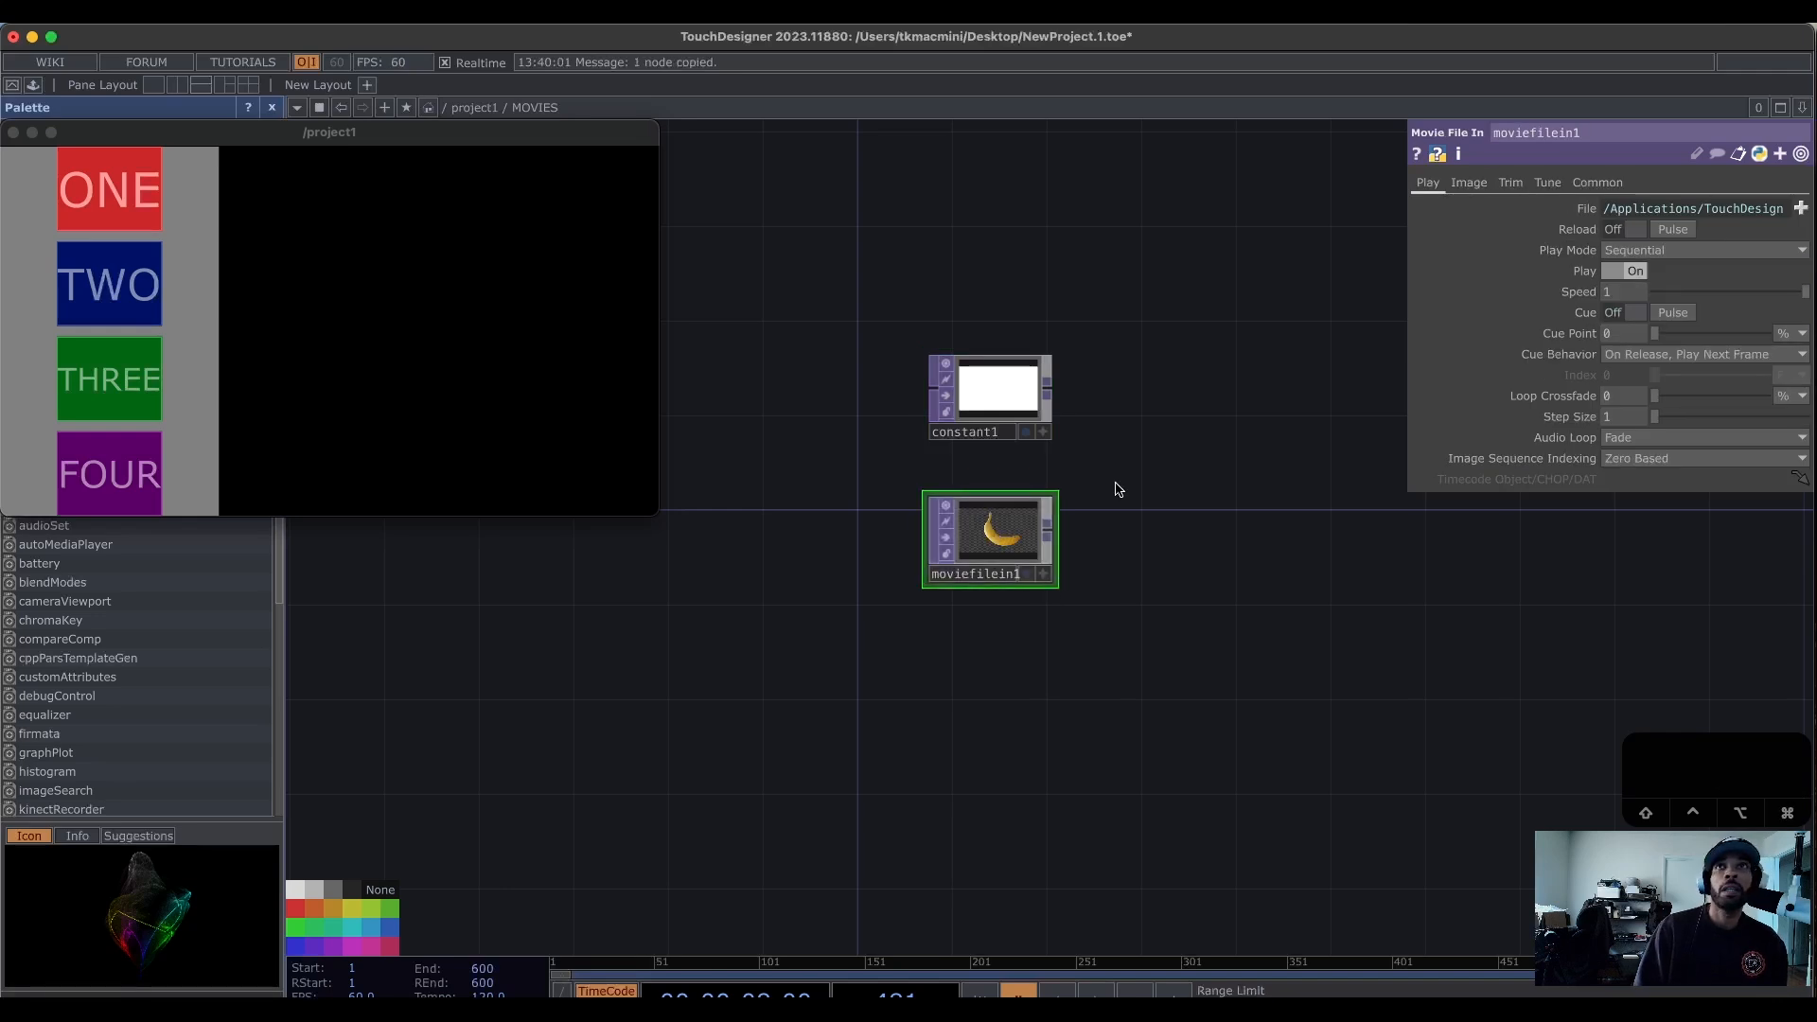
# Set the Movie File In TOP's output resolution to Limit Resolution at 1280 x 720.
pyautogui.click(1607, 182)
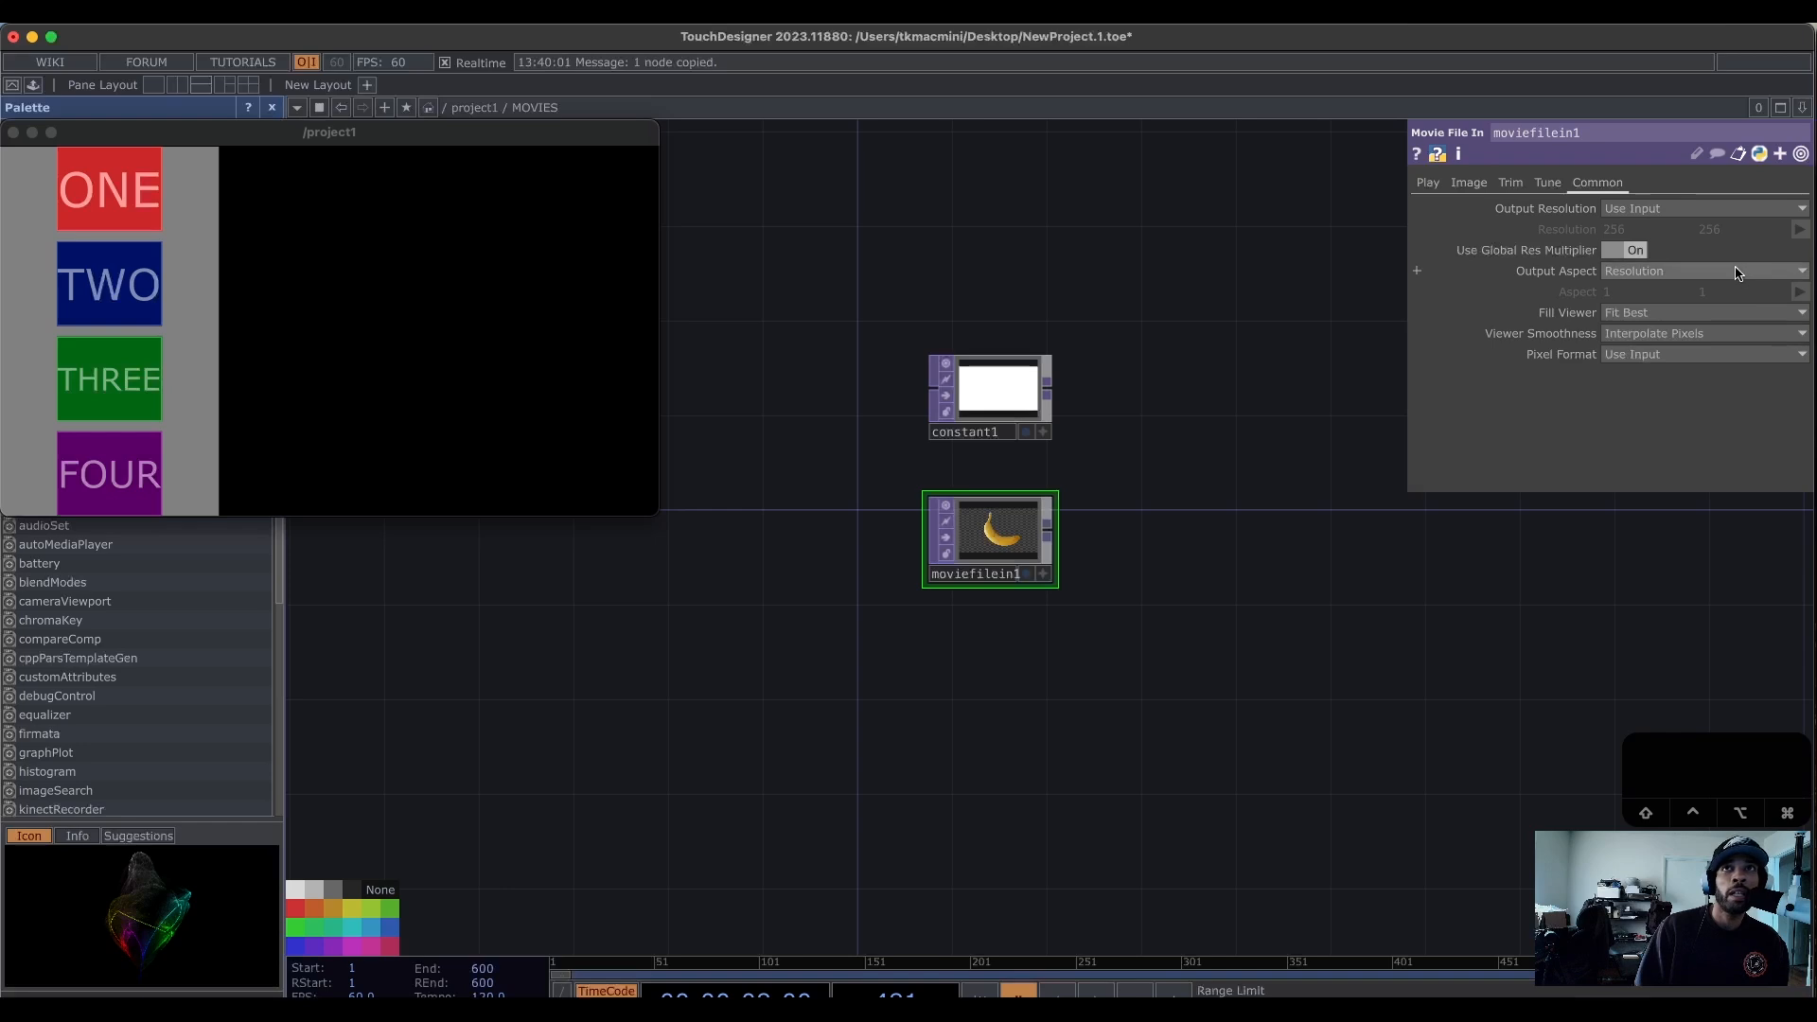
pyautogui.click(1700, 211)
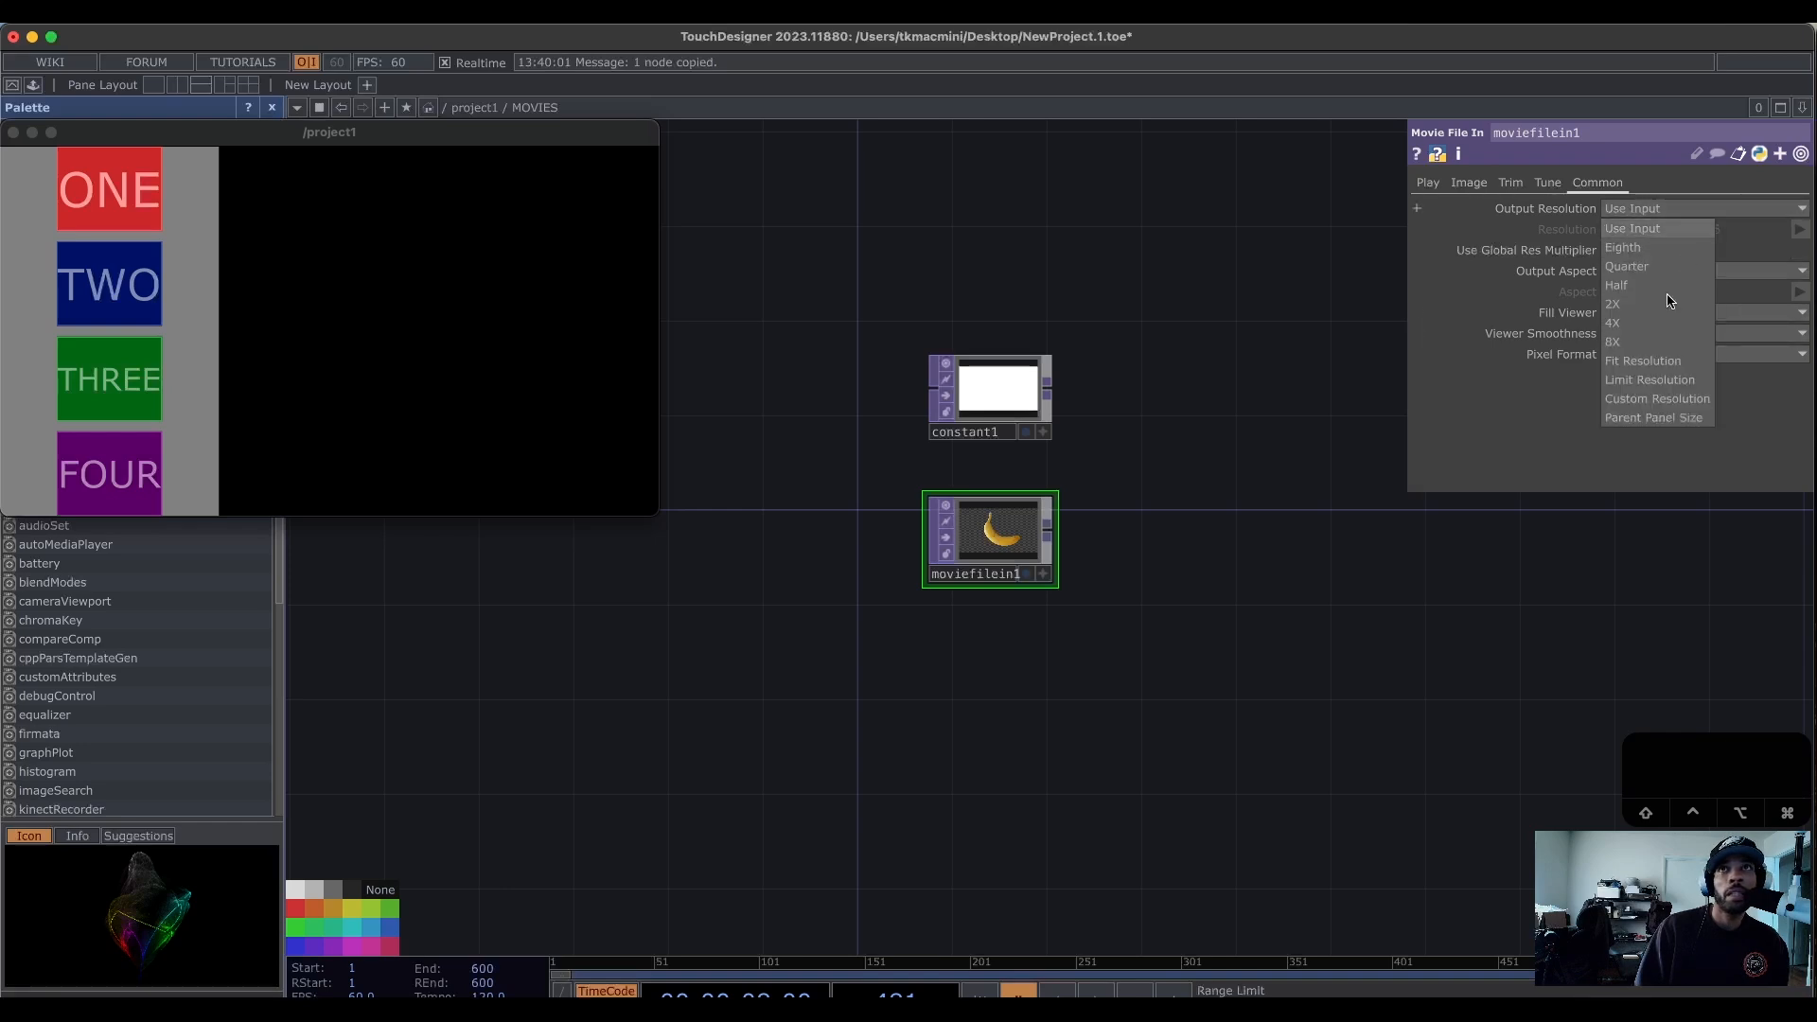
pyautogui.click(1675, 383)
pyautogui.click(1800, 230)
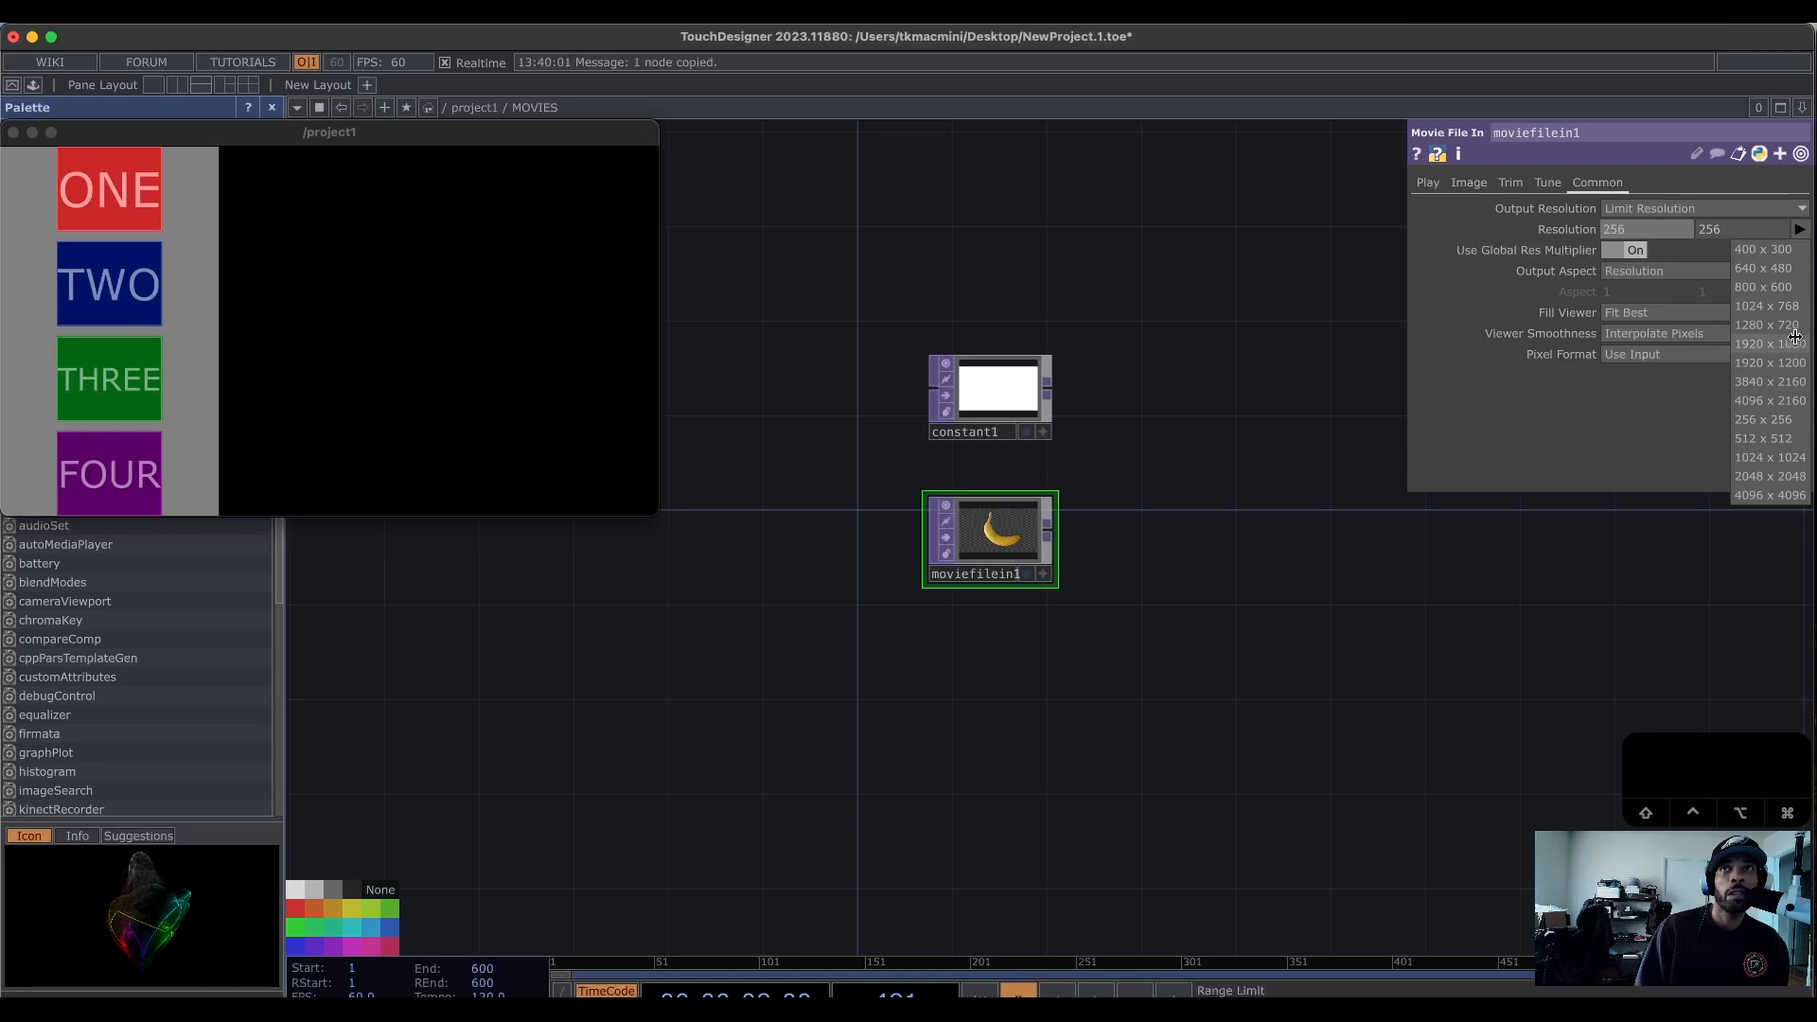
pyautogui.click(1765, 325)
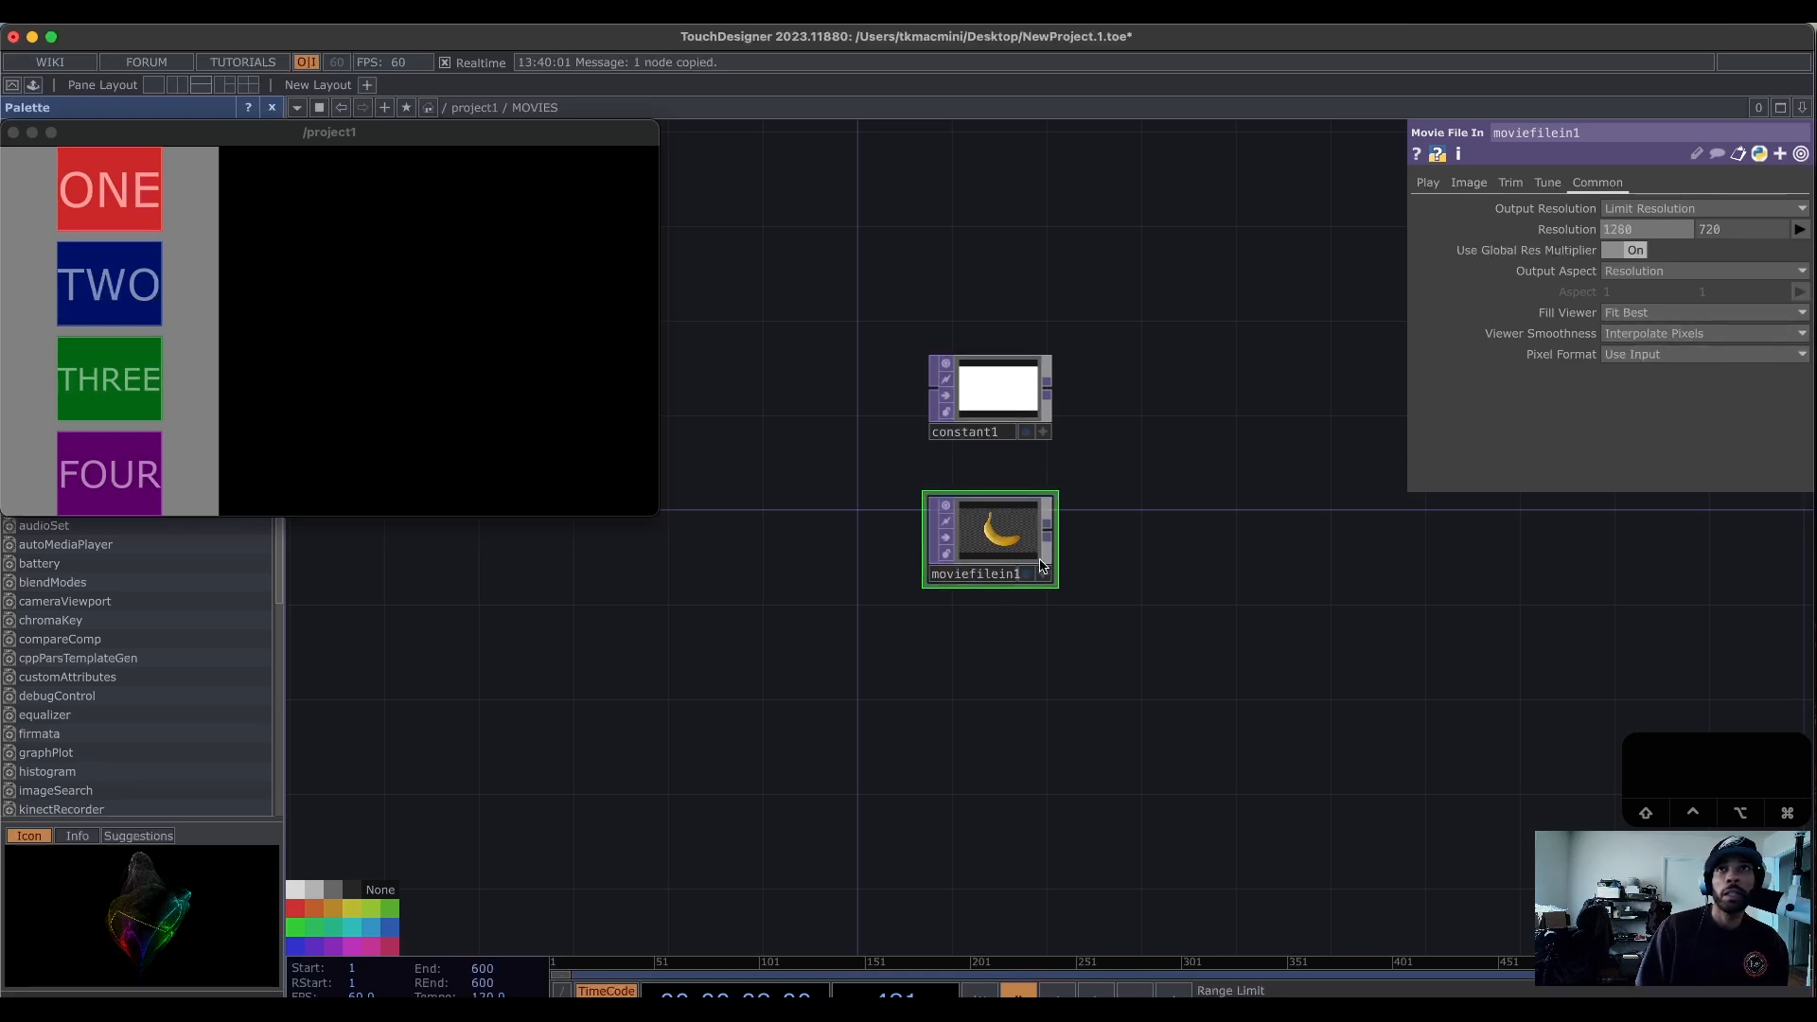
# Duplicate the resized Movie File In TOP twice and space the copies out in a column below it.
pyautogui.press('super+c')
pyautogui.press('super+v')
pyautogui.press('super+v')
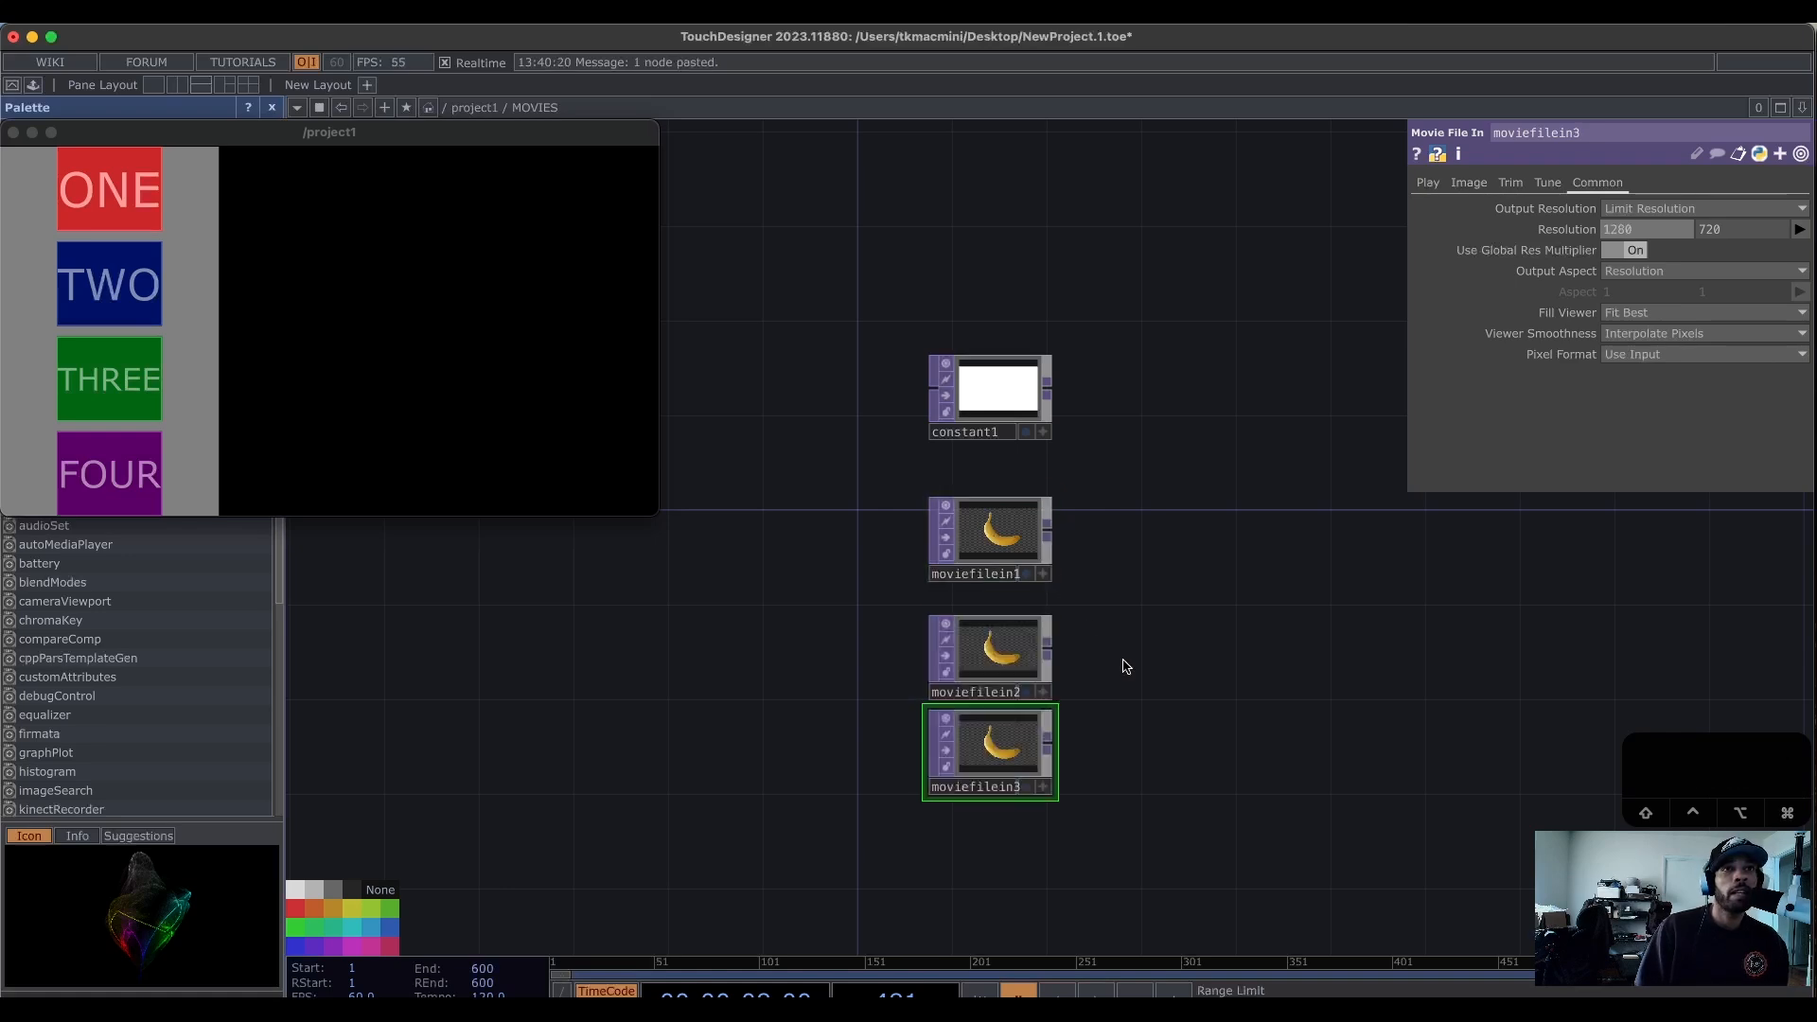
pyautogui.moveTo(1050, 727); pyautogui.dragTo(1048, 774)
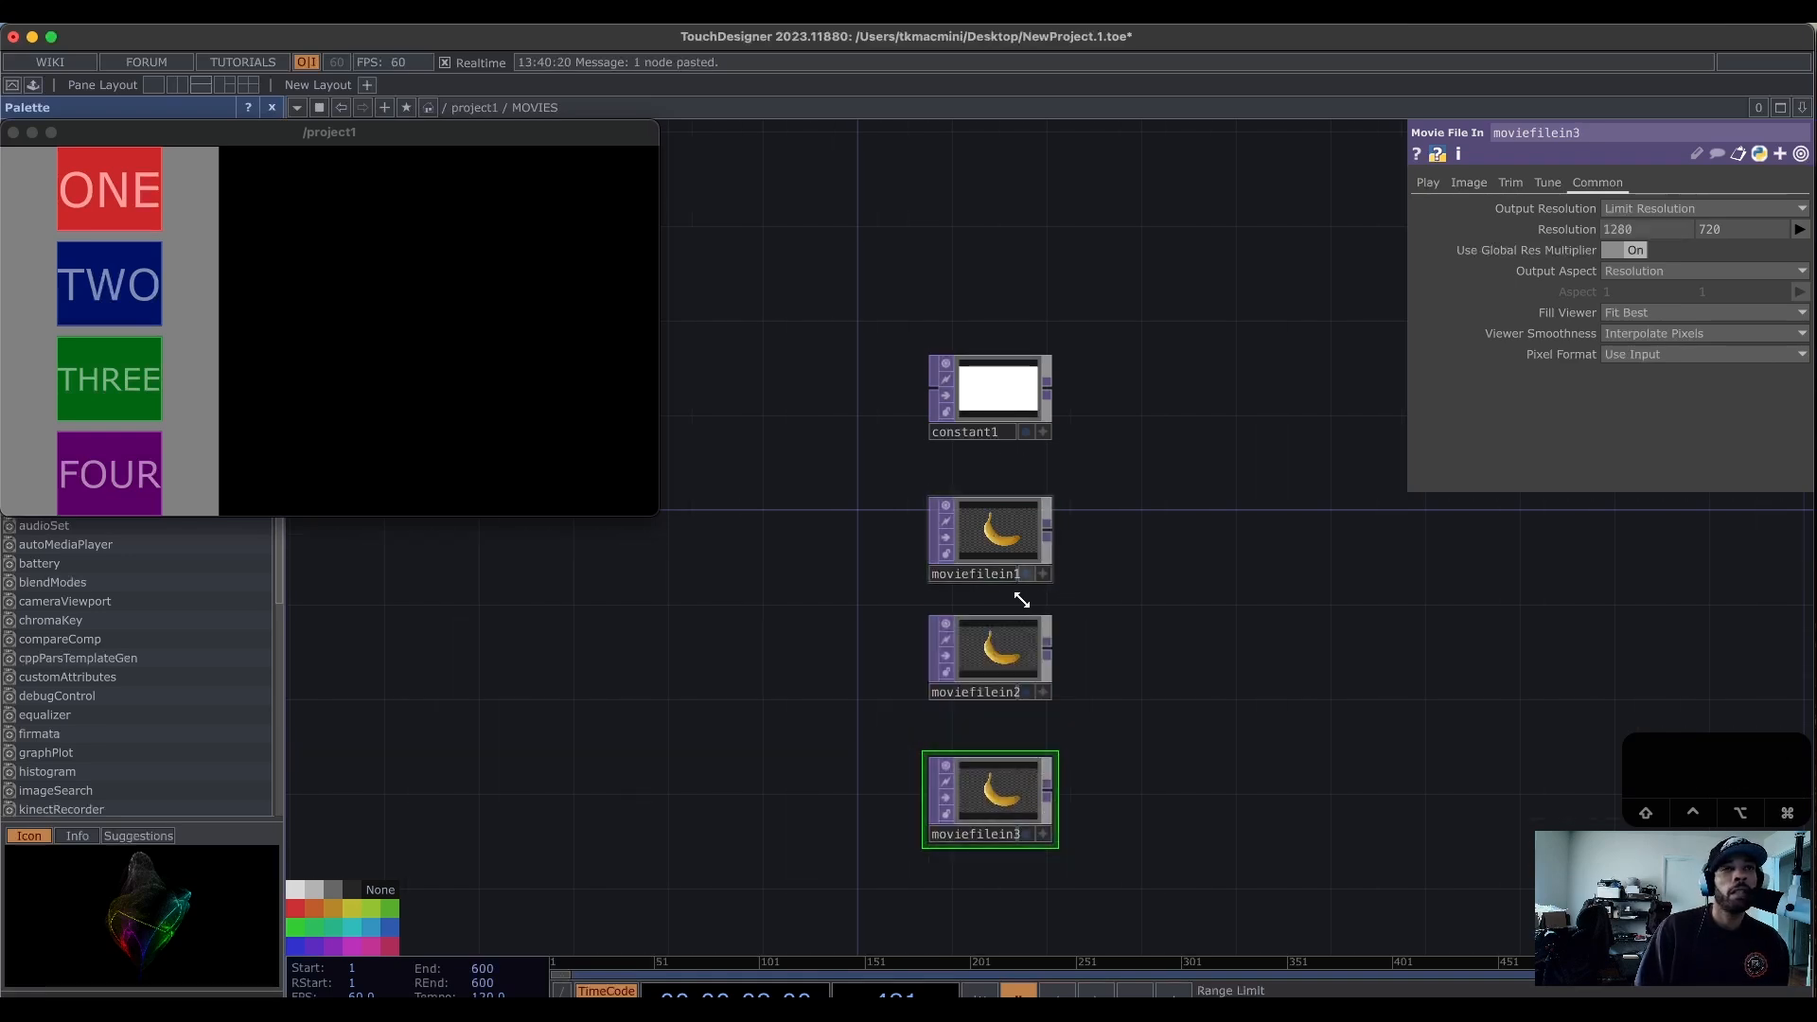
# Load Boxes.png from the Map folder into the second Movie File In TOP.
pyautogui.click(1020, 632)
pyautogui.click(1428, 183)
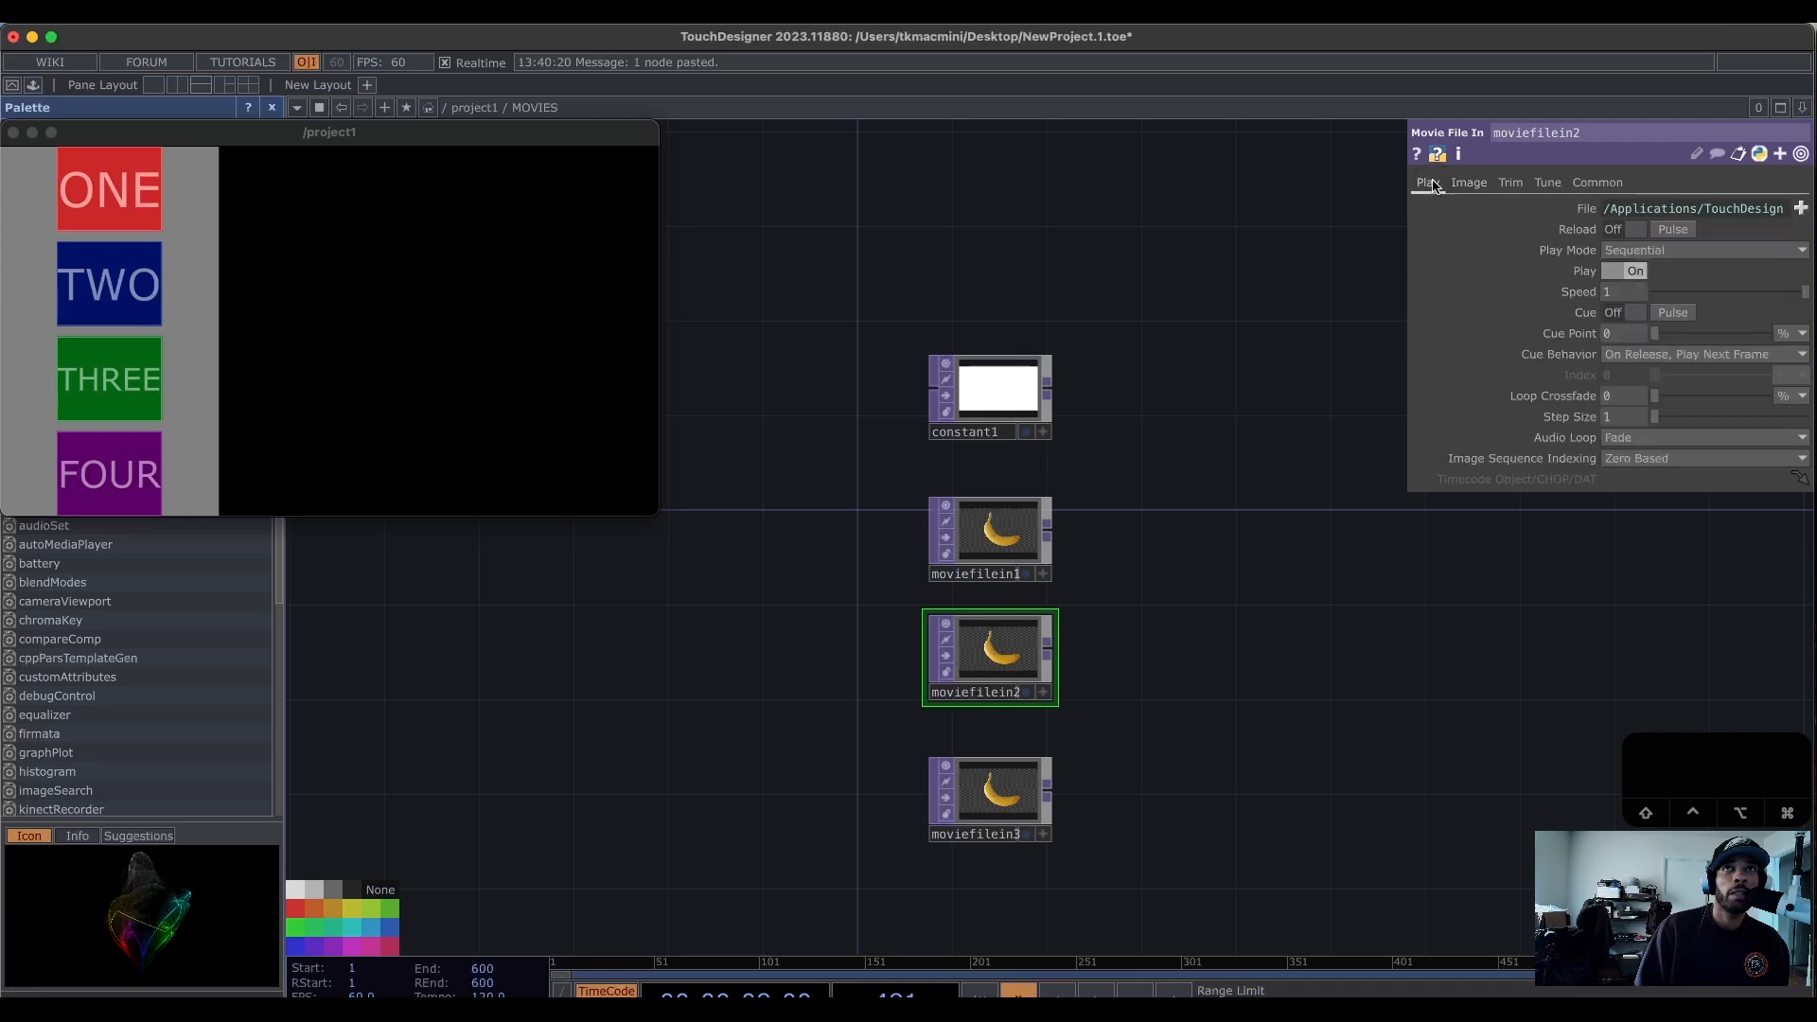
pyautogui.click(1800, 209)
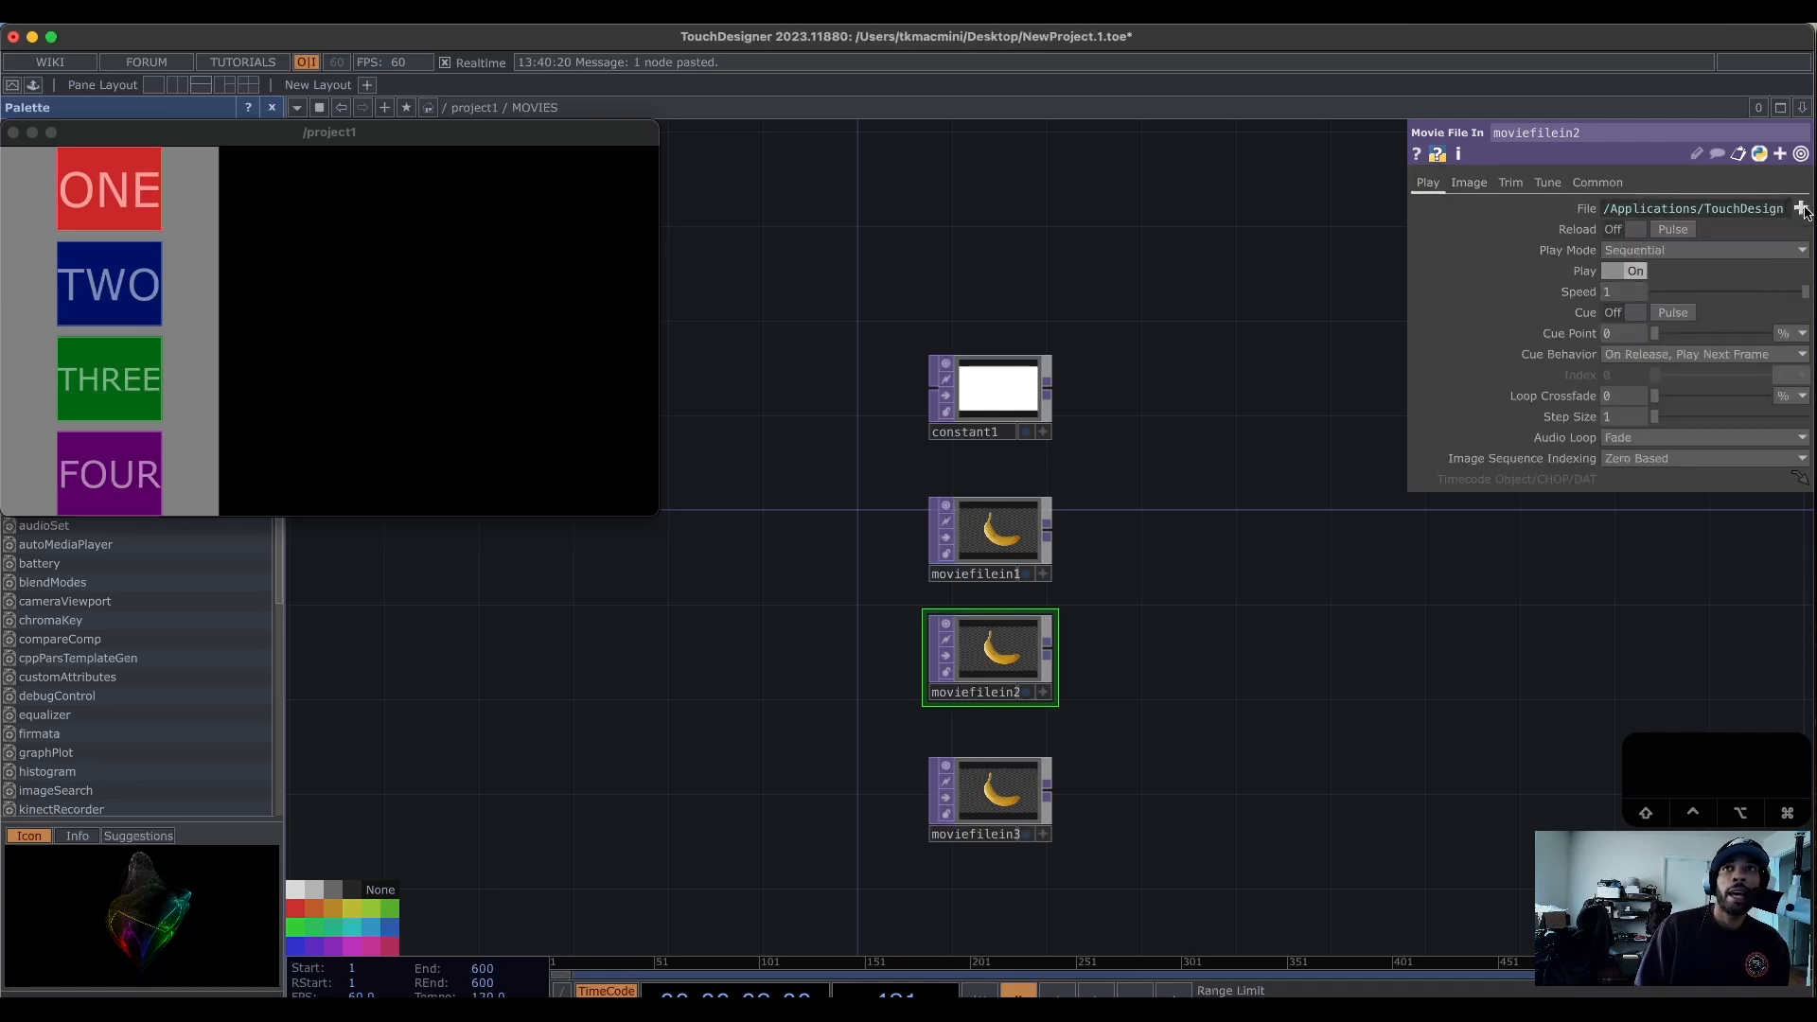
pyautogui.click(1381, 345)
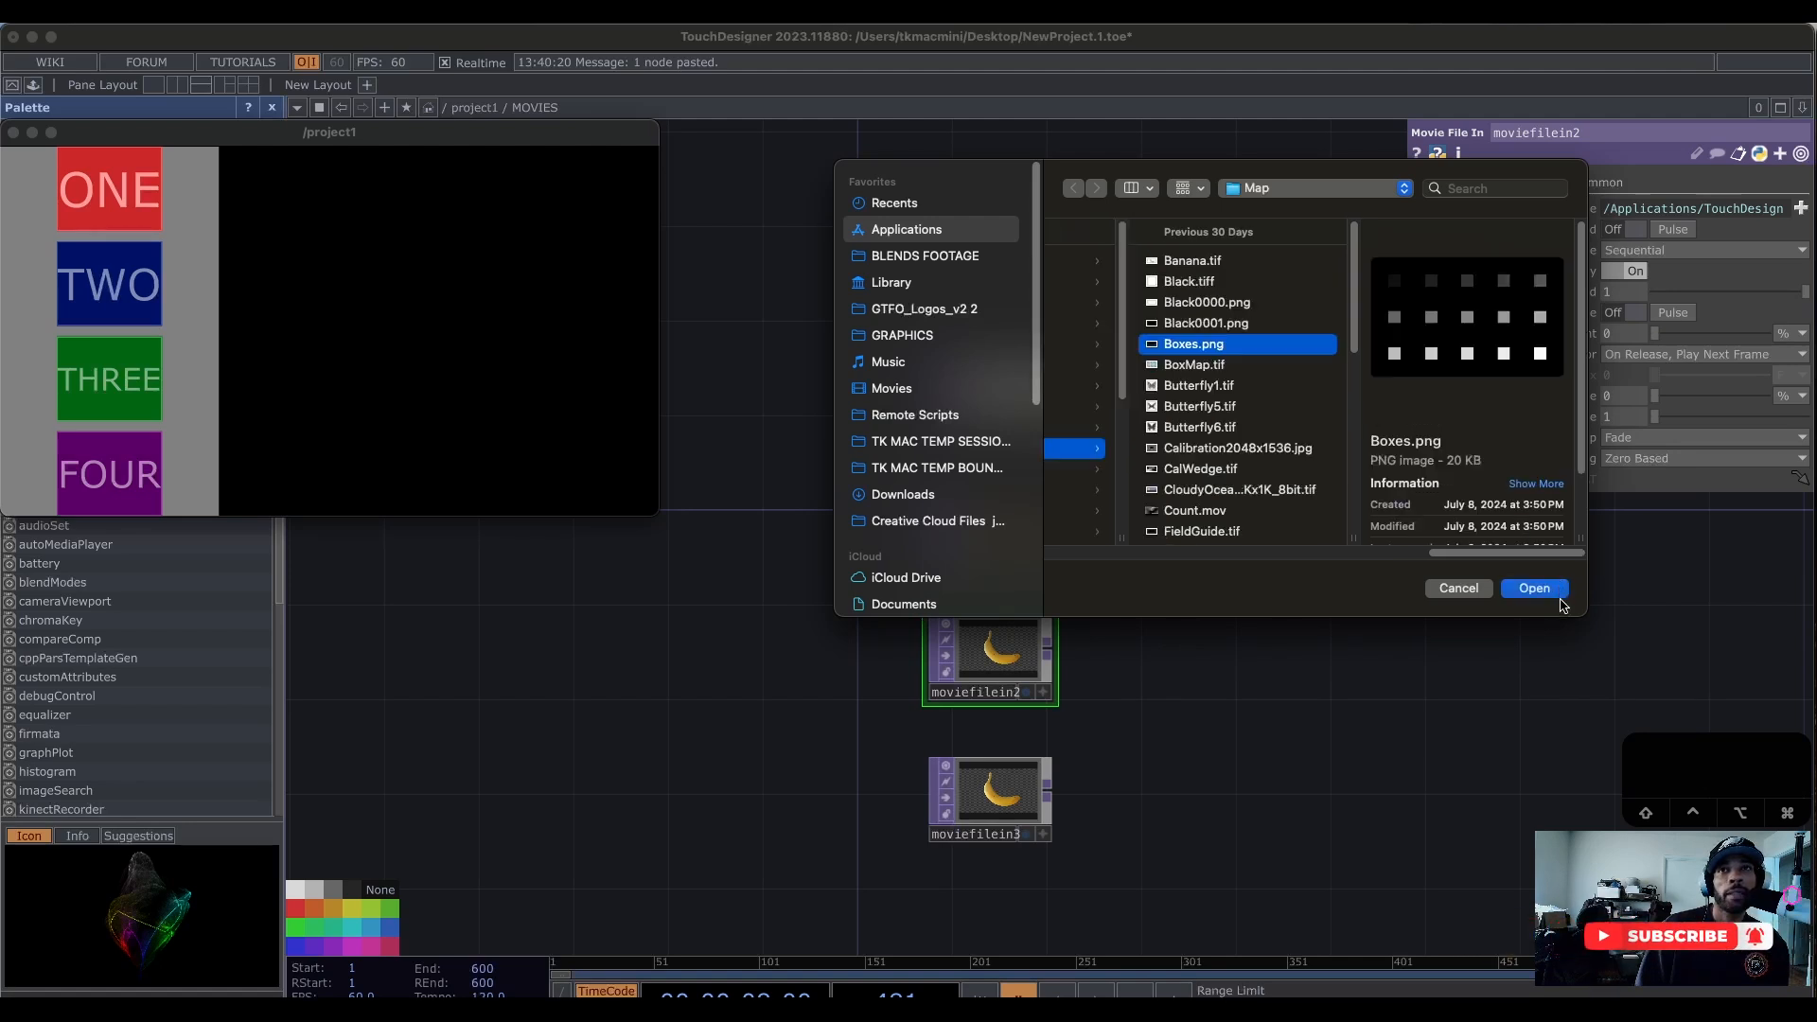
pyautogui.click(1534, 587)
# Load GreyWedge.tif from the Map folder into the third Movie File In TOP.
pyautogui.click(1040, 766)
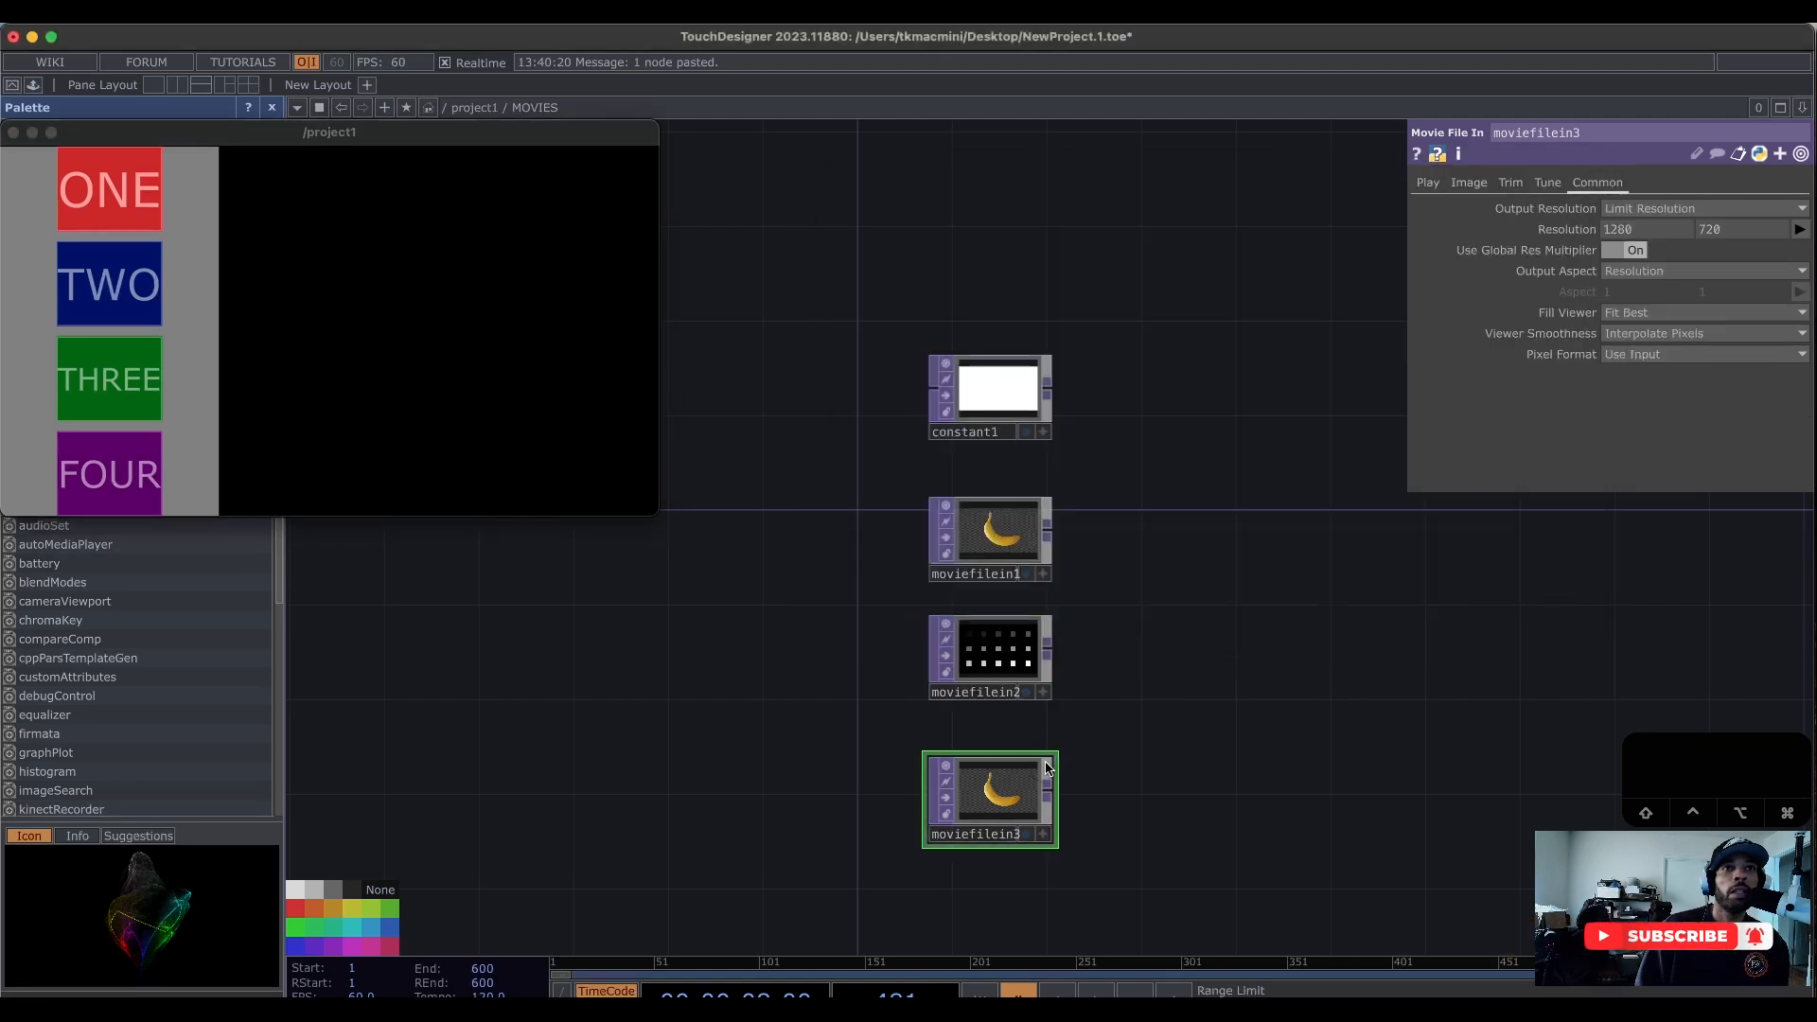
pyautogui.click(1429, 183)
pyautogui.click(1799, 207)
pyautogui.scroll(-5, 1481, 393)
pyautogui.click(1460, 416)
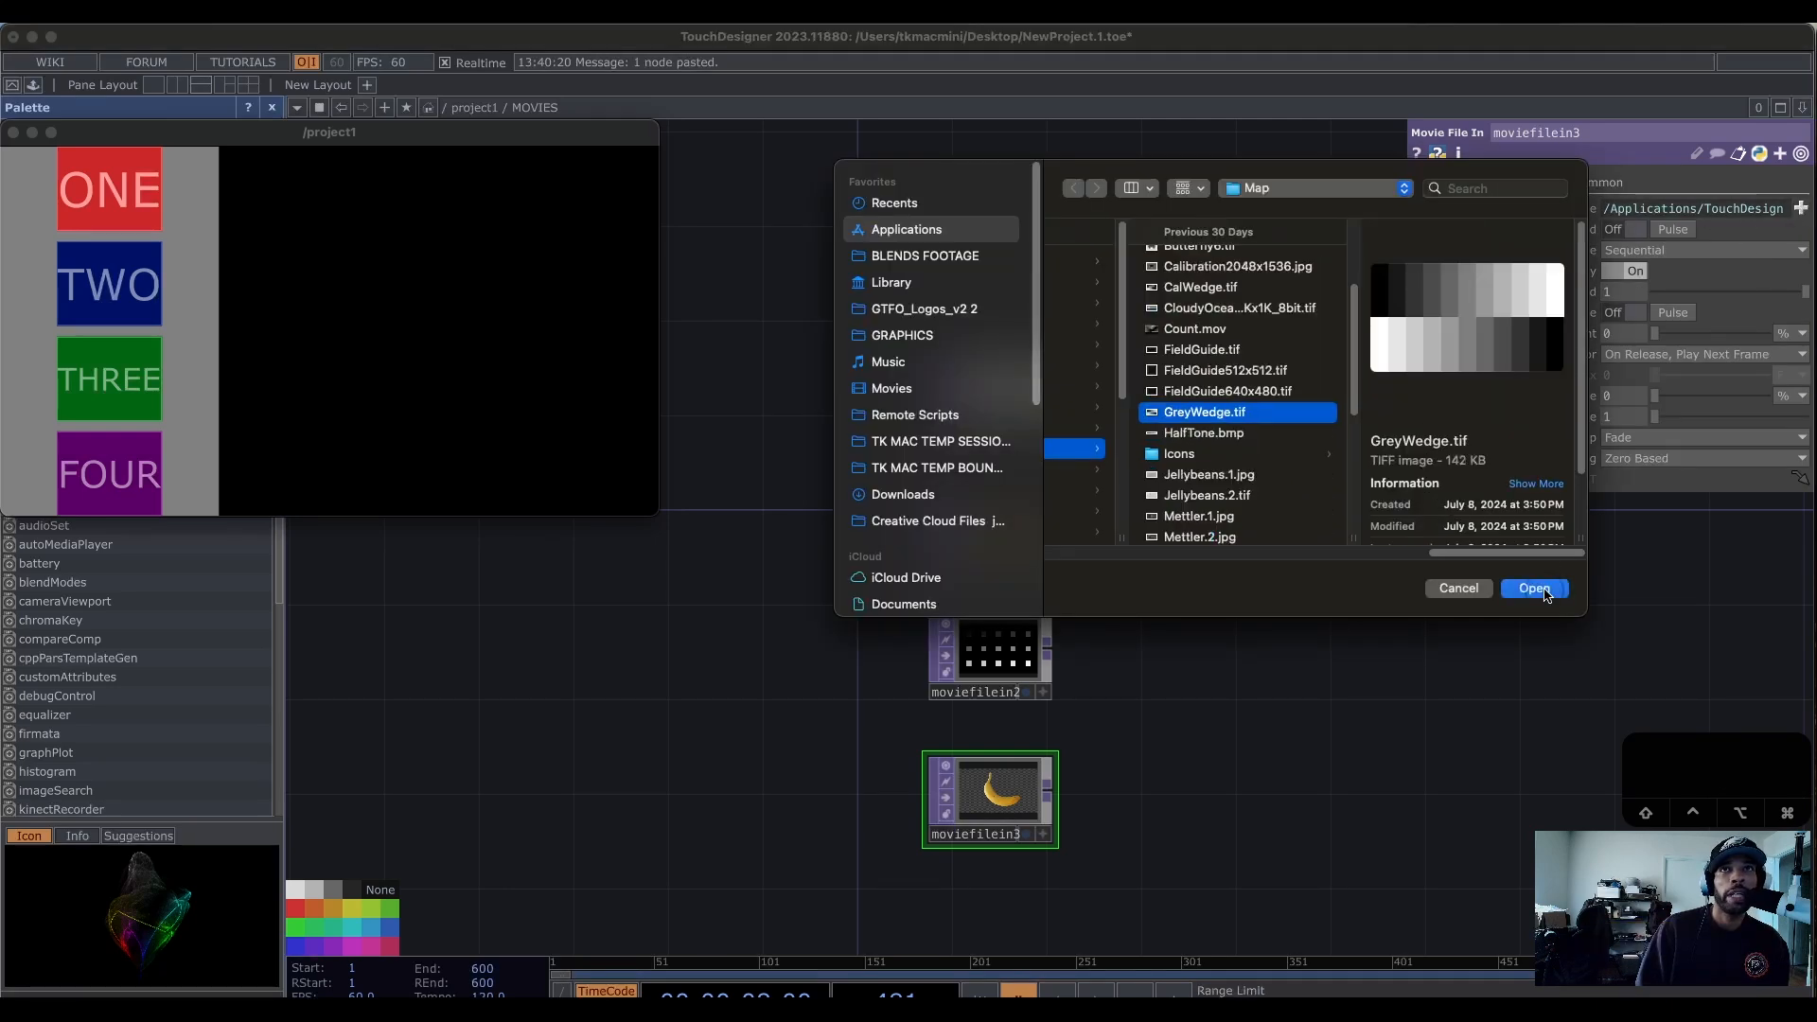
pyautogui.click(1533, 589)
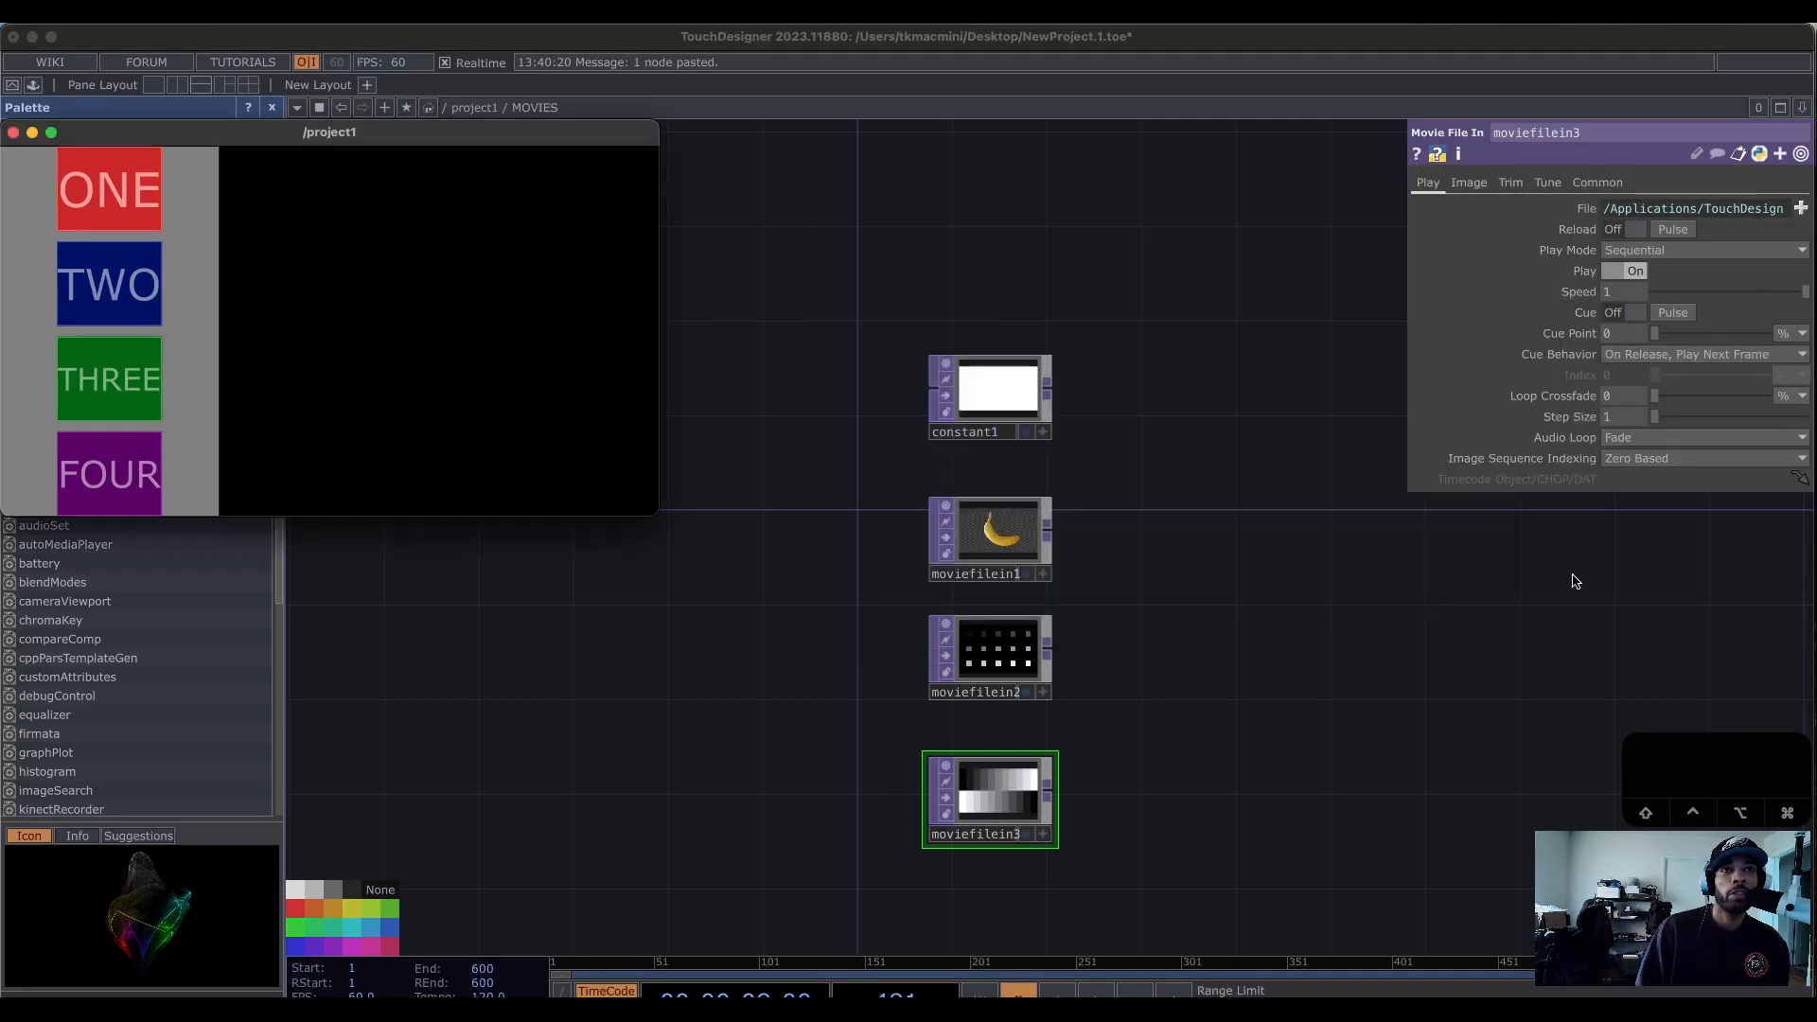
# Examine the Constant TOP and the three Movie File In TOPs one after another.
pyautogui.click(1008, 380)
pyautogui.click(998, 535)
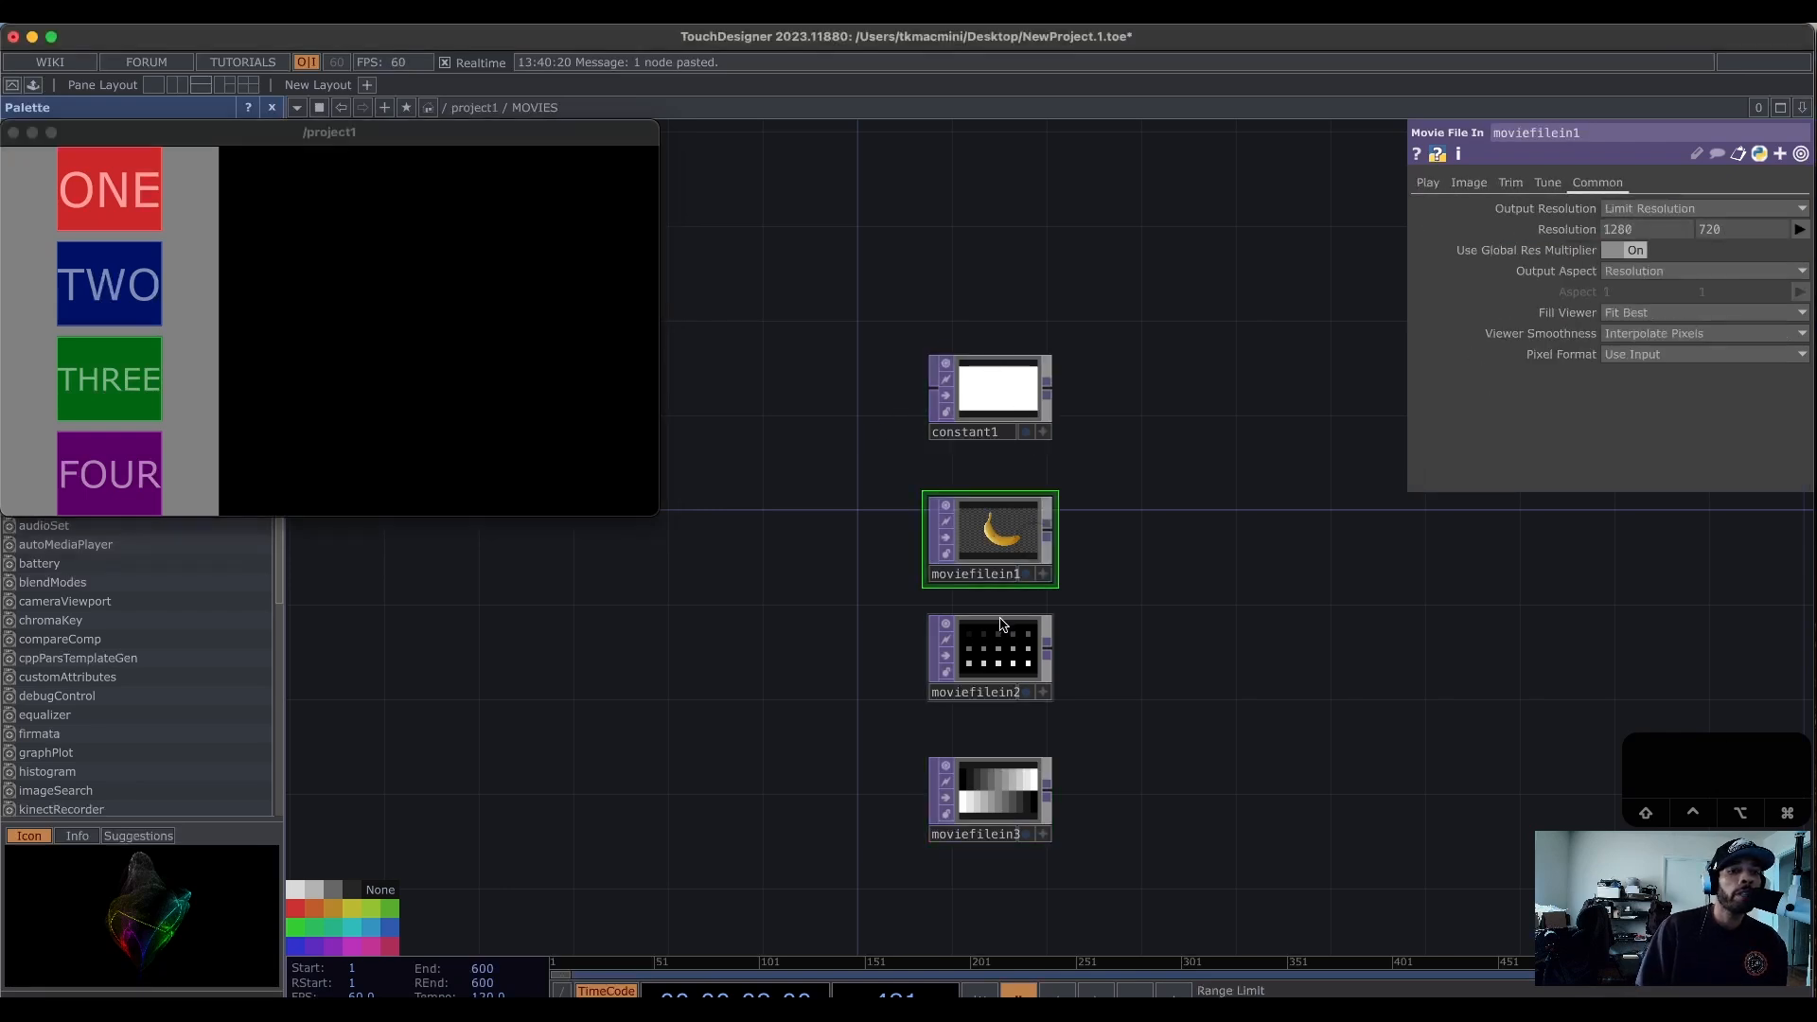
pyautogui.click(1007, 634)
pyautogui.click(1005, 785)
pyautogui.click(1008, 653)
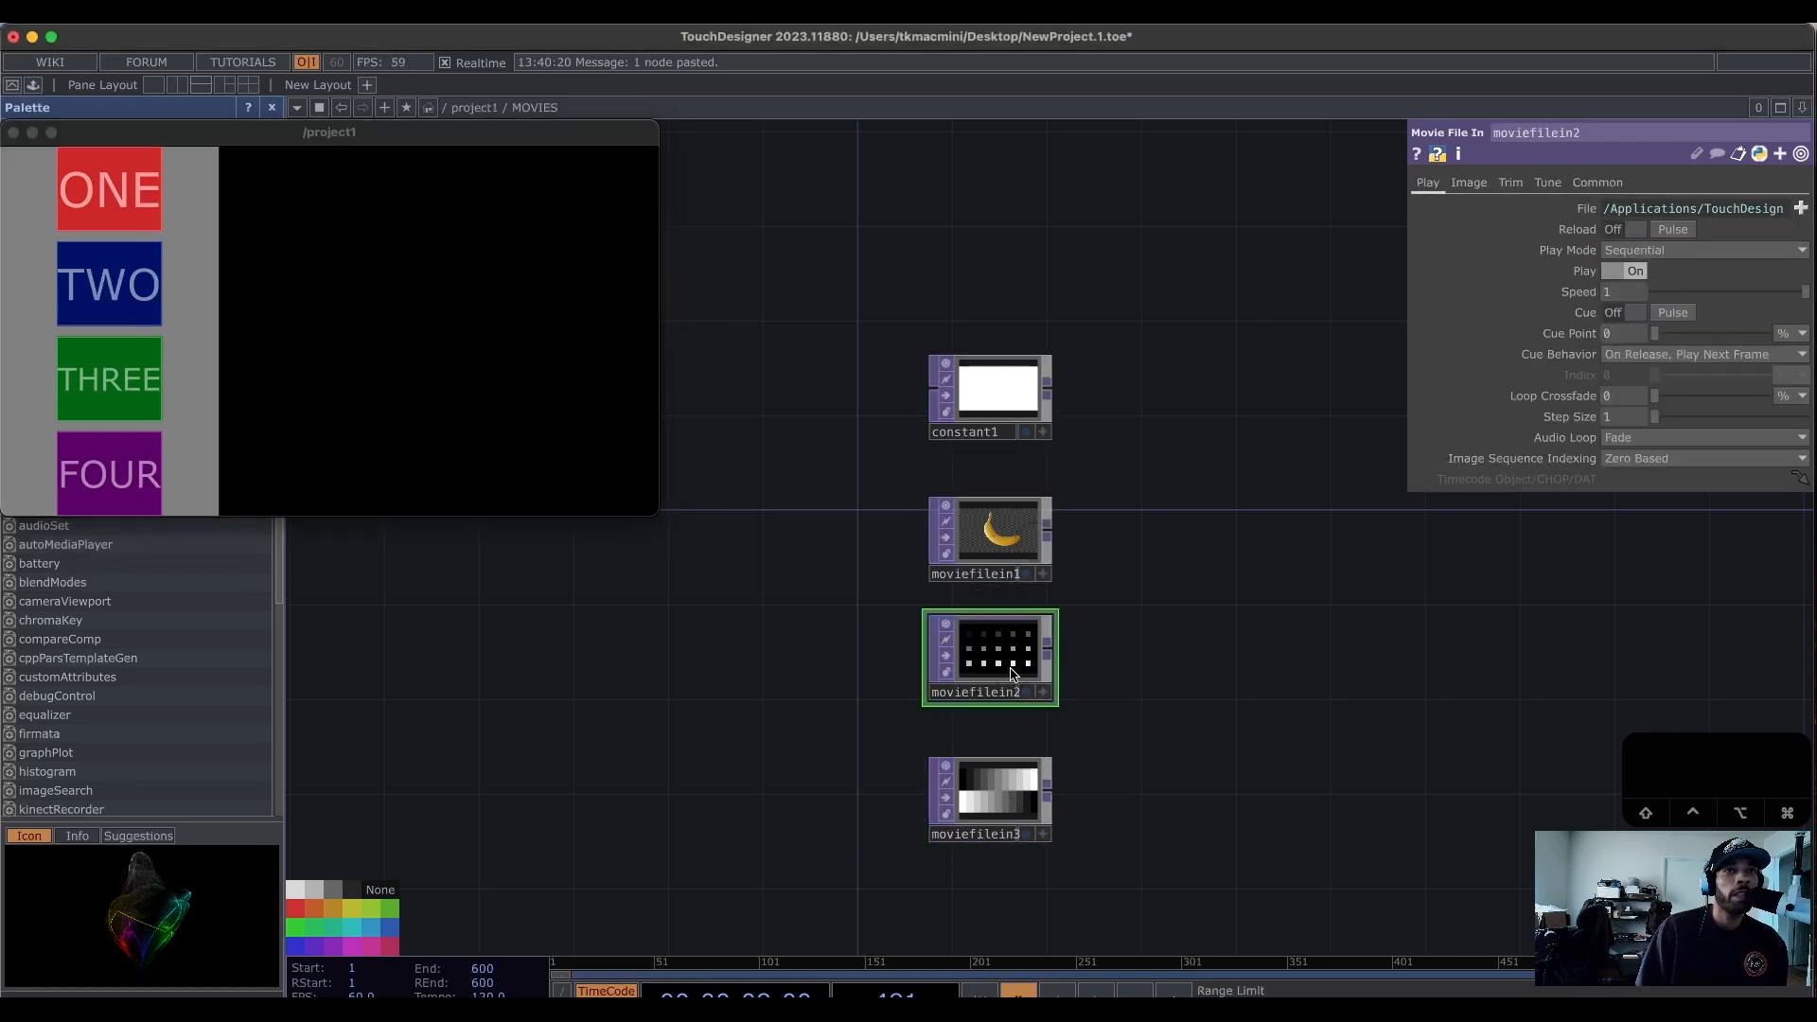
pyautogui.click(1012, 551)
pyautogui.click(994, 417)
pyautogui.click(1005, 662)
pyautogui.click(1005, 766)
# Add a Switch TOP beside the column of image sources.
pyautogui.moveTo(1156, 710); pyautogui.dragTo(1080, 643)
pyautogui.scroll(-3, 1094, 637)
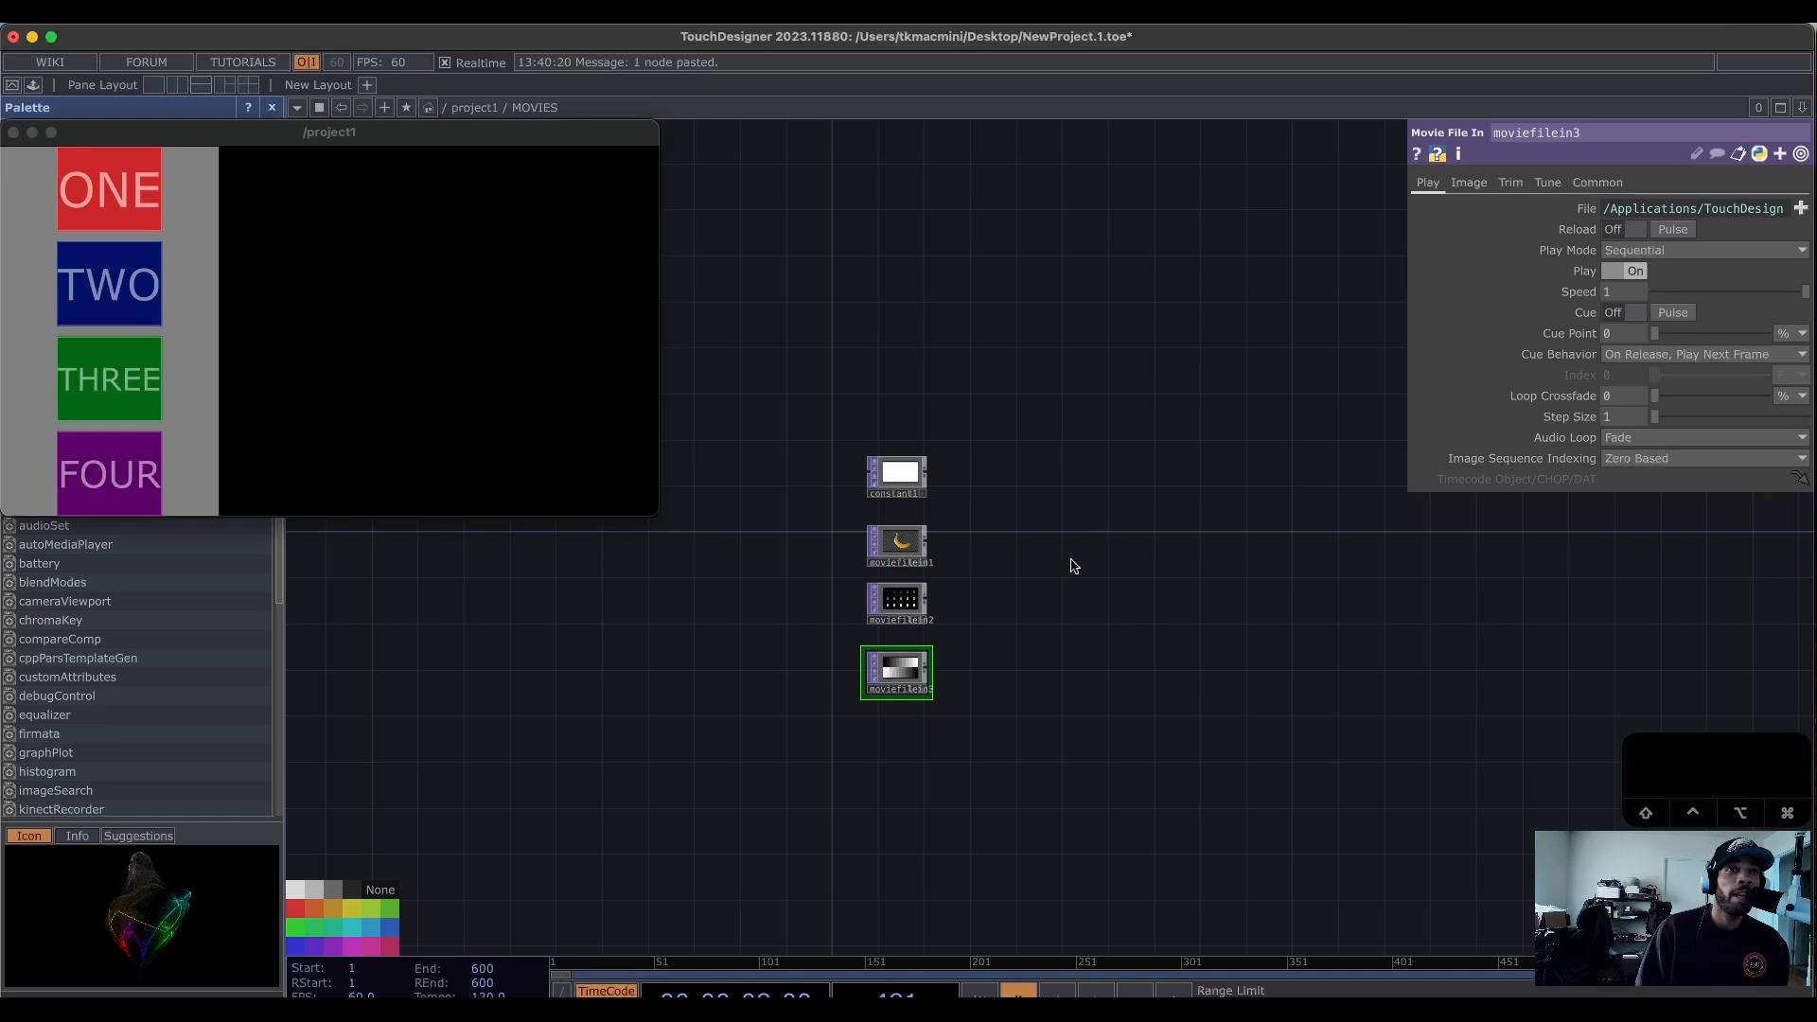
pyautogui.press('Tab')
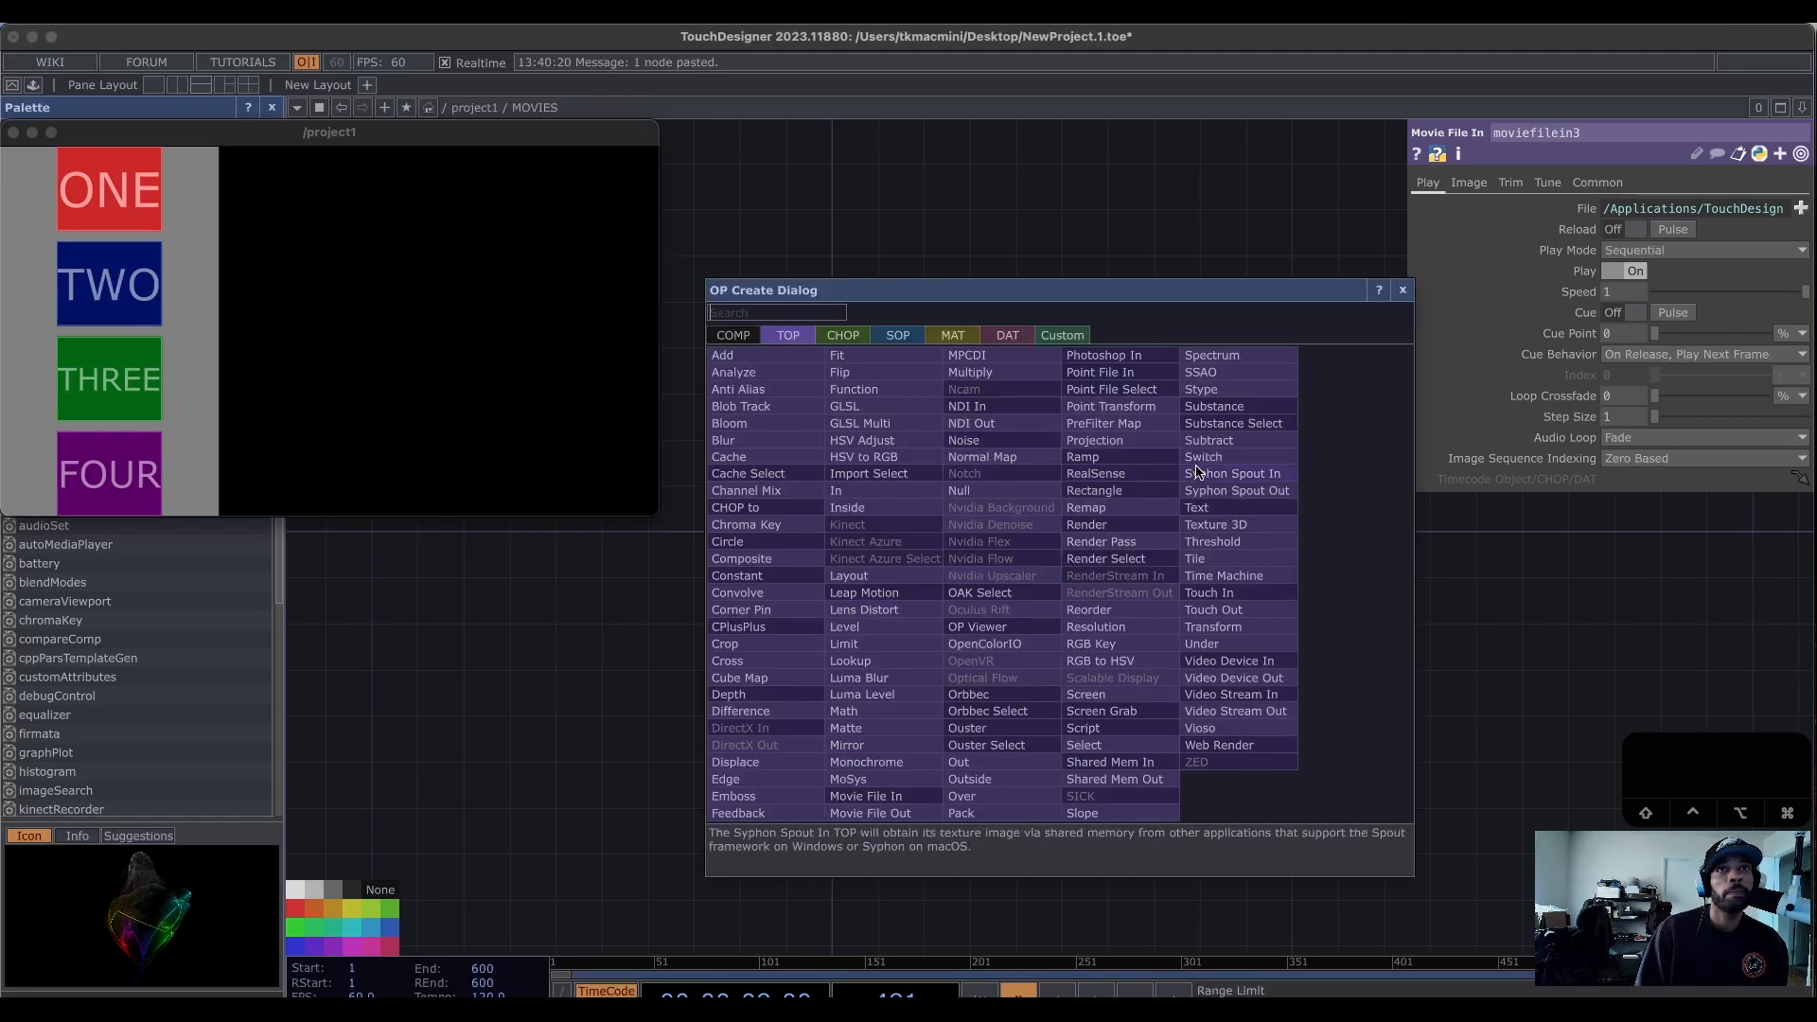
pyautogui.click(1194, 473)
pyautogui.click(1033, 572)
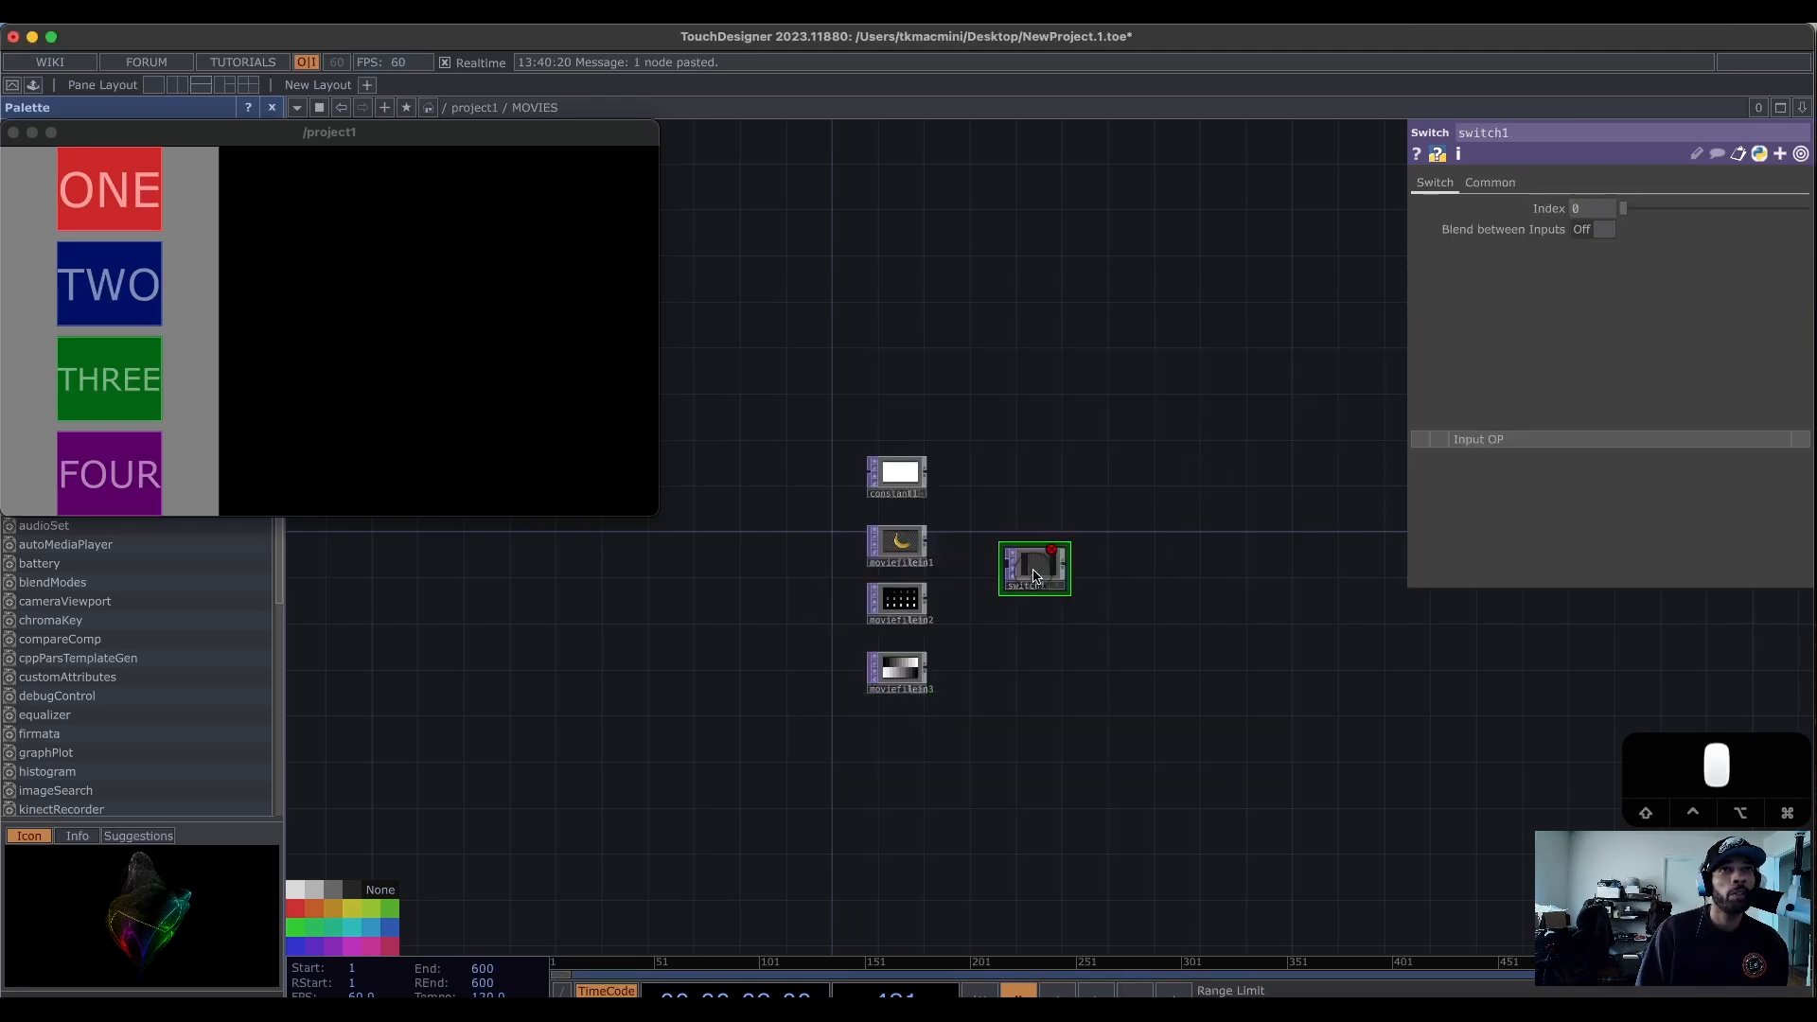
pyautogui.scroll(5, 972, 540)
pyautogui.moveTo(1140, 673); pyautogui.dragTo(1189, 642)
# Connect the Constant TOP and the three Movie File In TOPs, in order from top to bottom, to the Switch TOP's input.
pyautogui.moveTo(1001, 355); pyautogui.dragTo(1134, 501)
pyautogui.moveTo(1004, 473); pyautogui.dragTo(1134, 502)
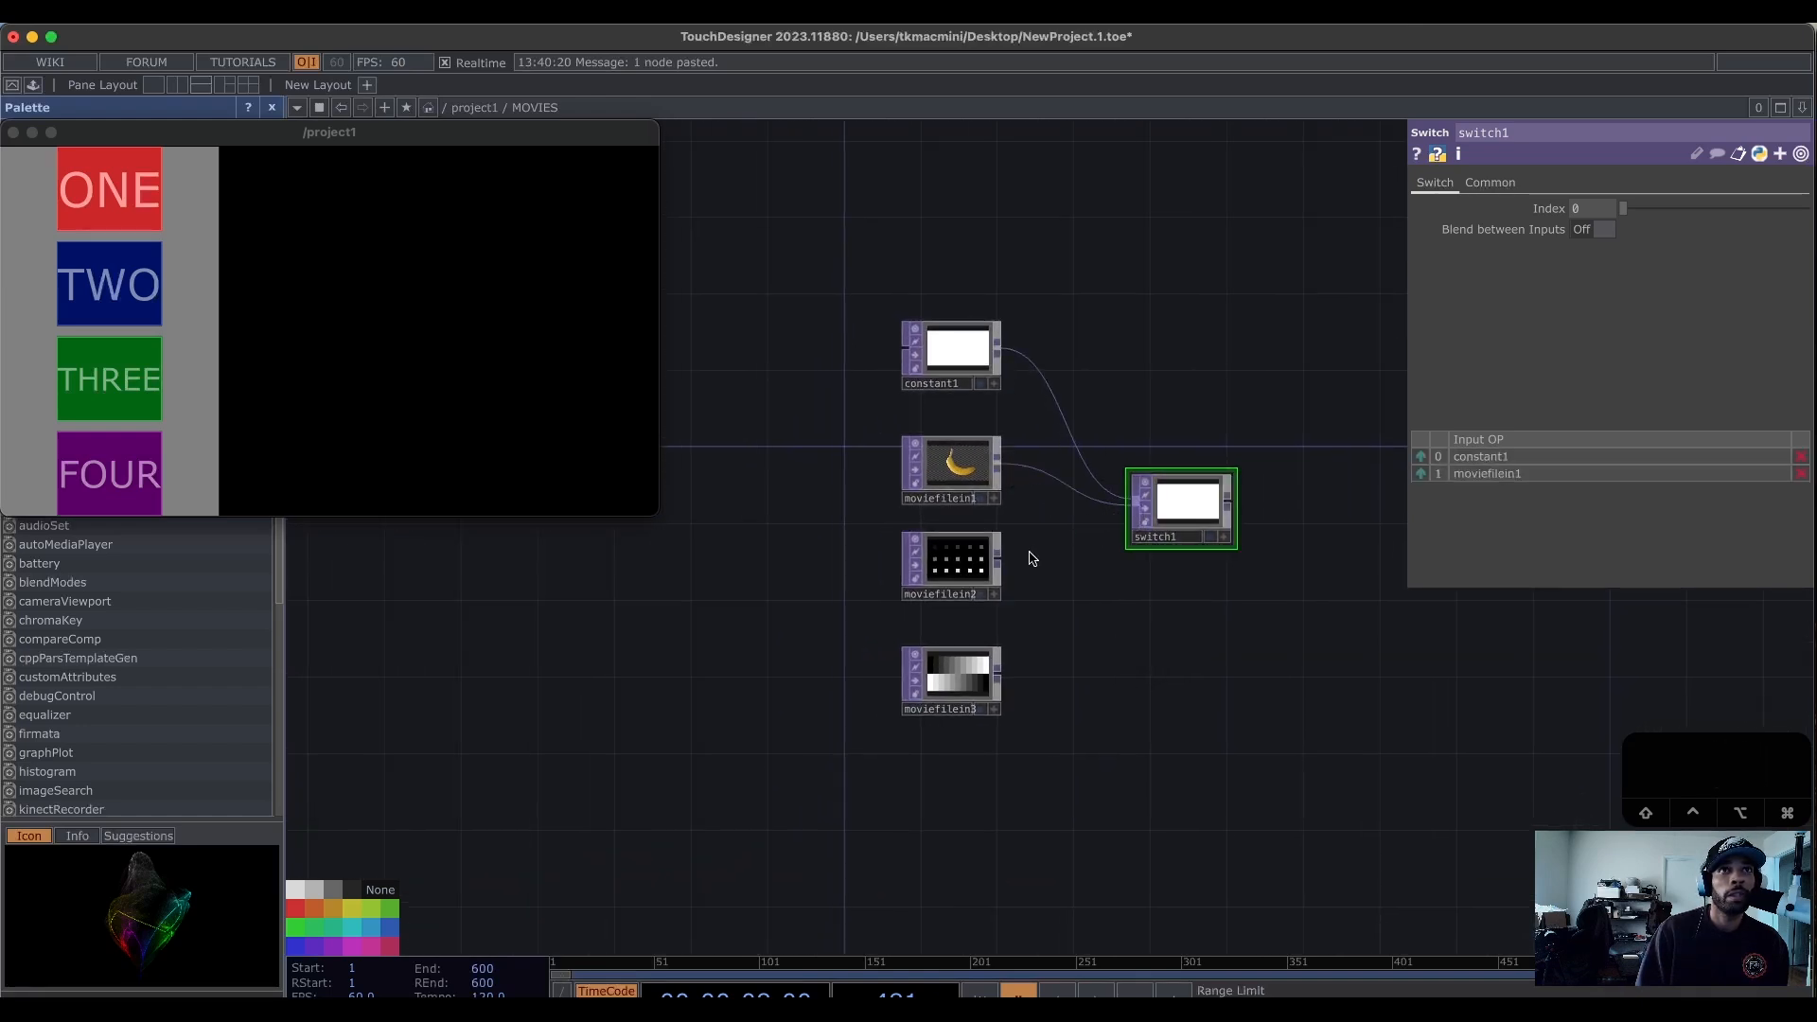
pyautogui.moveTo(1003, 558); pyautogui.dragTo(1133, 504)
pyautogui.moveTo(999, 679); pyautogui.dragTo(1121, 523)
# Add a Transform TOP connected to the output of the Switch TOP.
pyautogui.moveTo(1220, 633); pyautogui.dragTo(1201, 627)
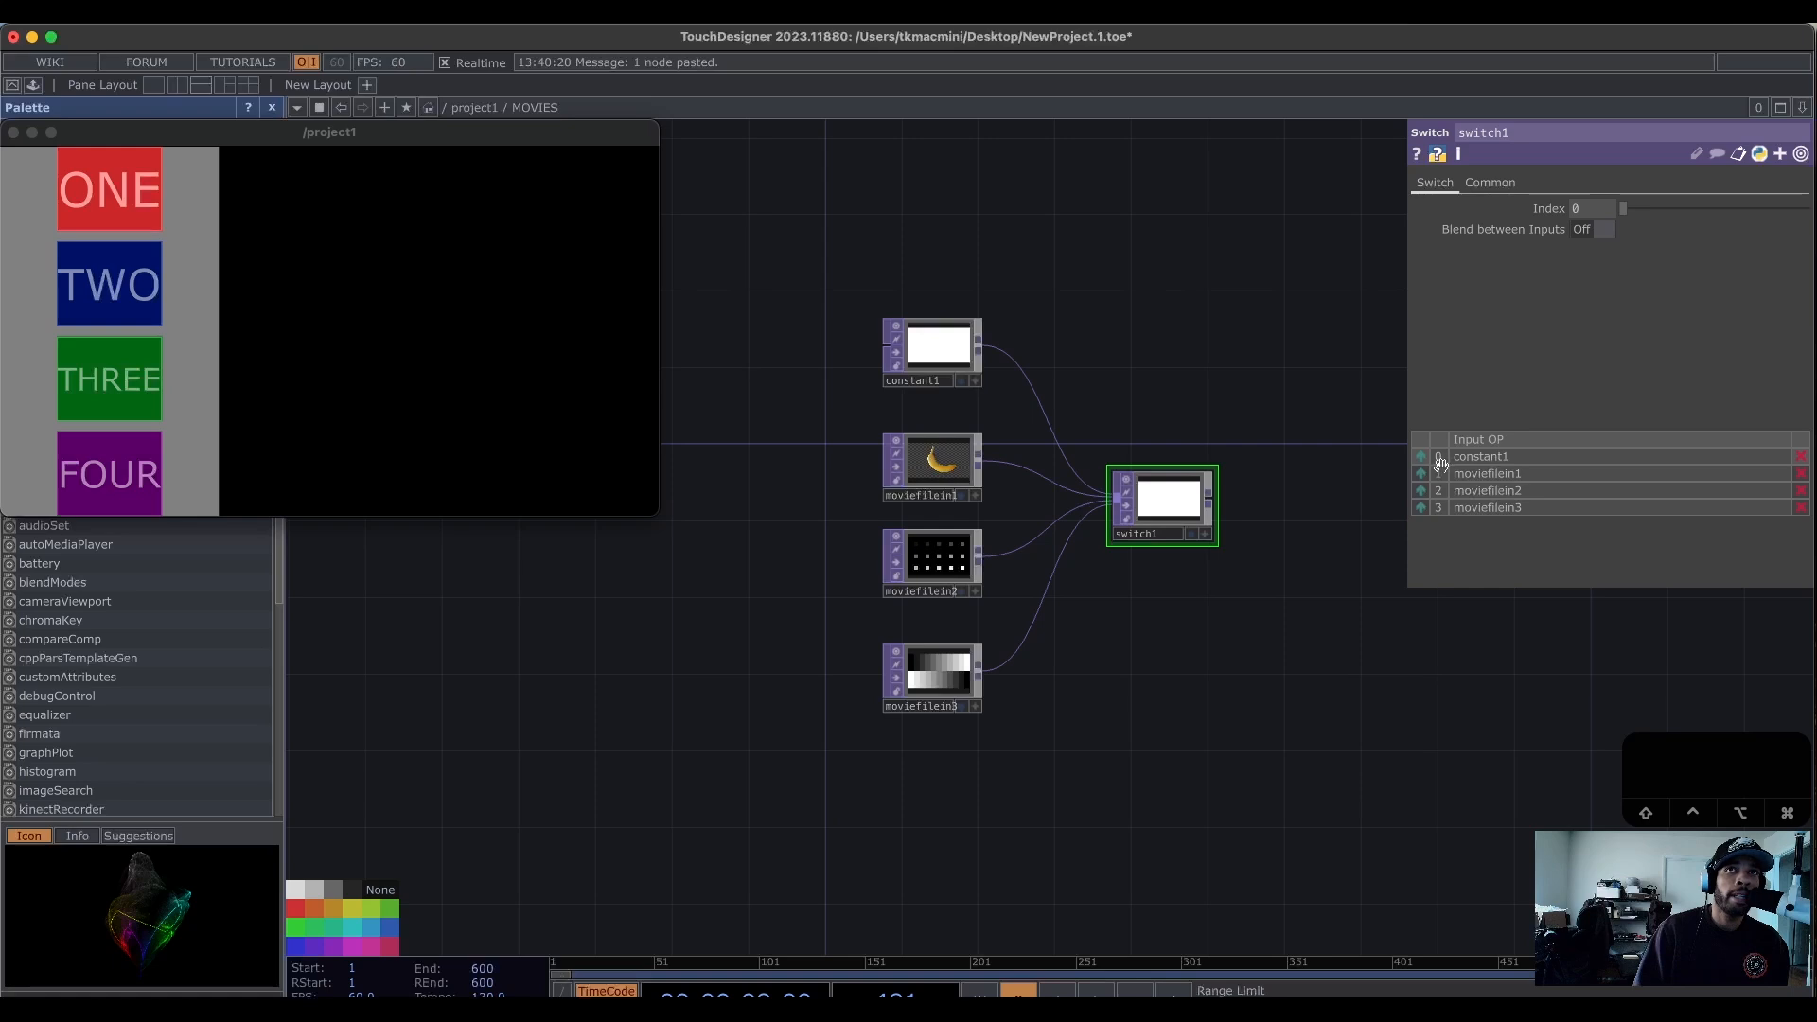
pyautogui.moveTo(1279, 593); pyautogui.dragTo(1372, 595)
pyautogui.moveTo(1173, 683); pyautogui.dragTo(969, 688)
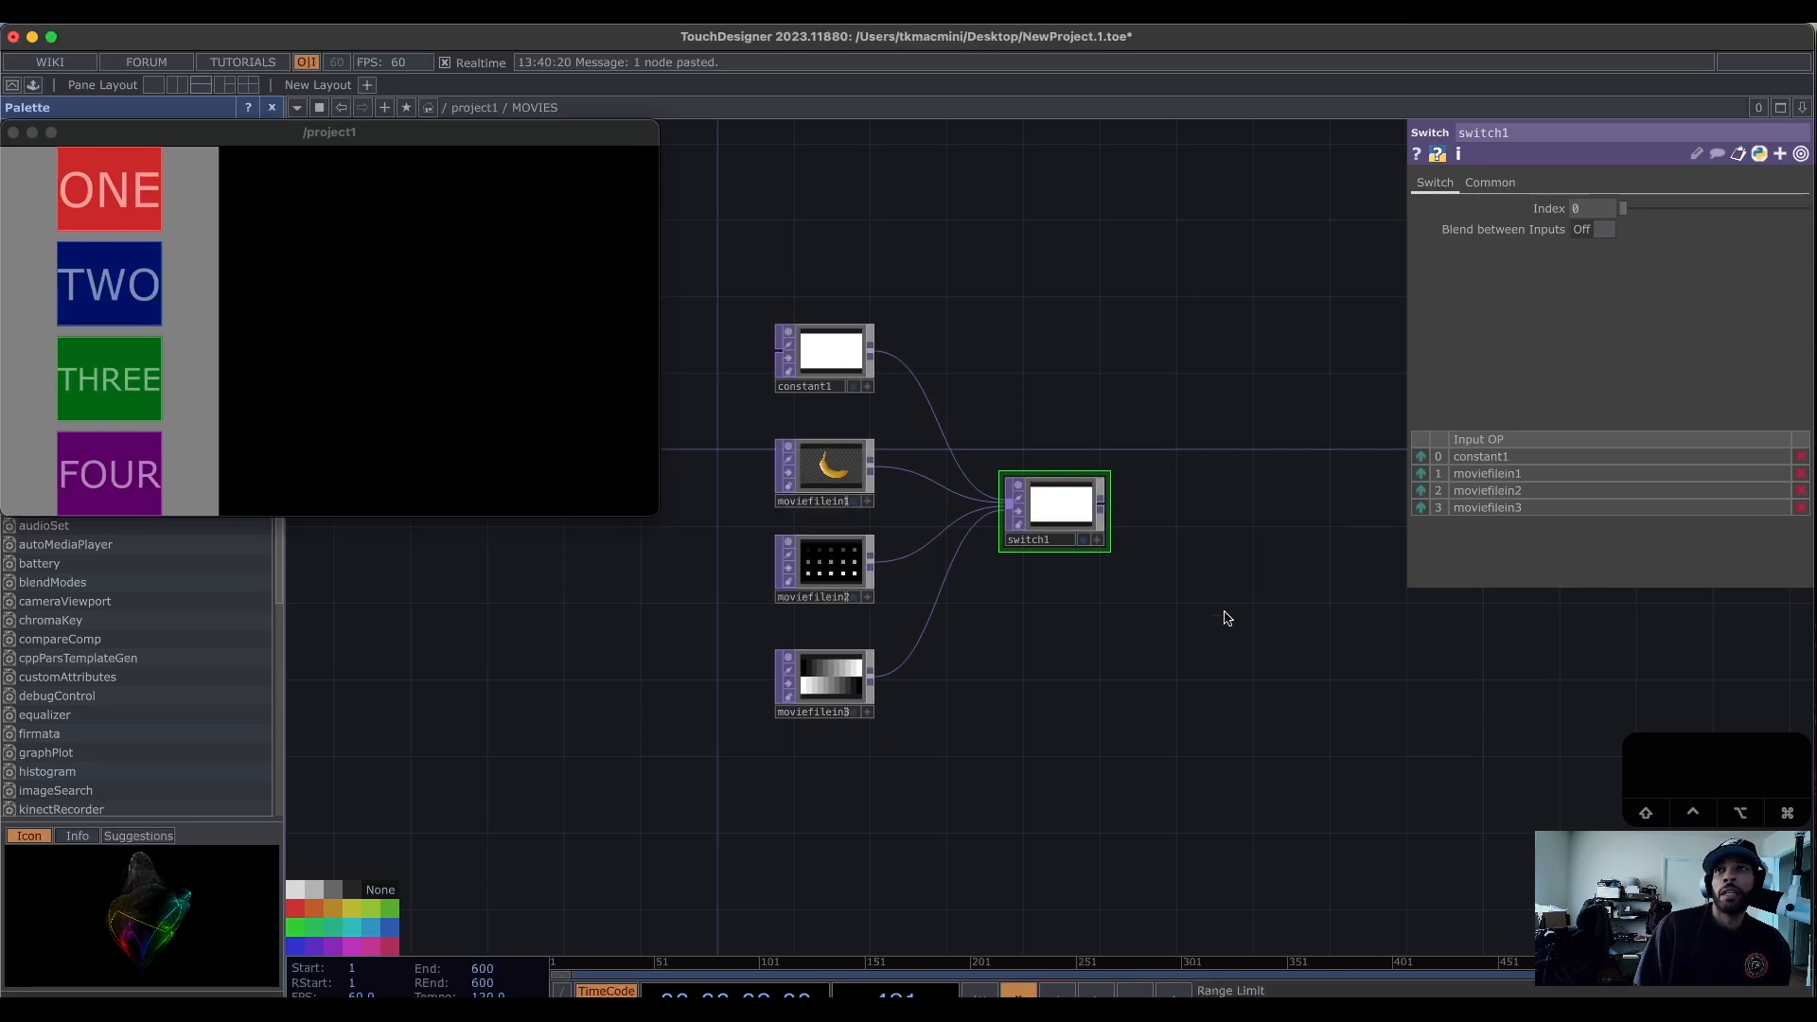
pyautogui.moveTo(1171, 649); pyautogui.dragTo(1066, 723)
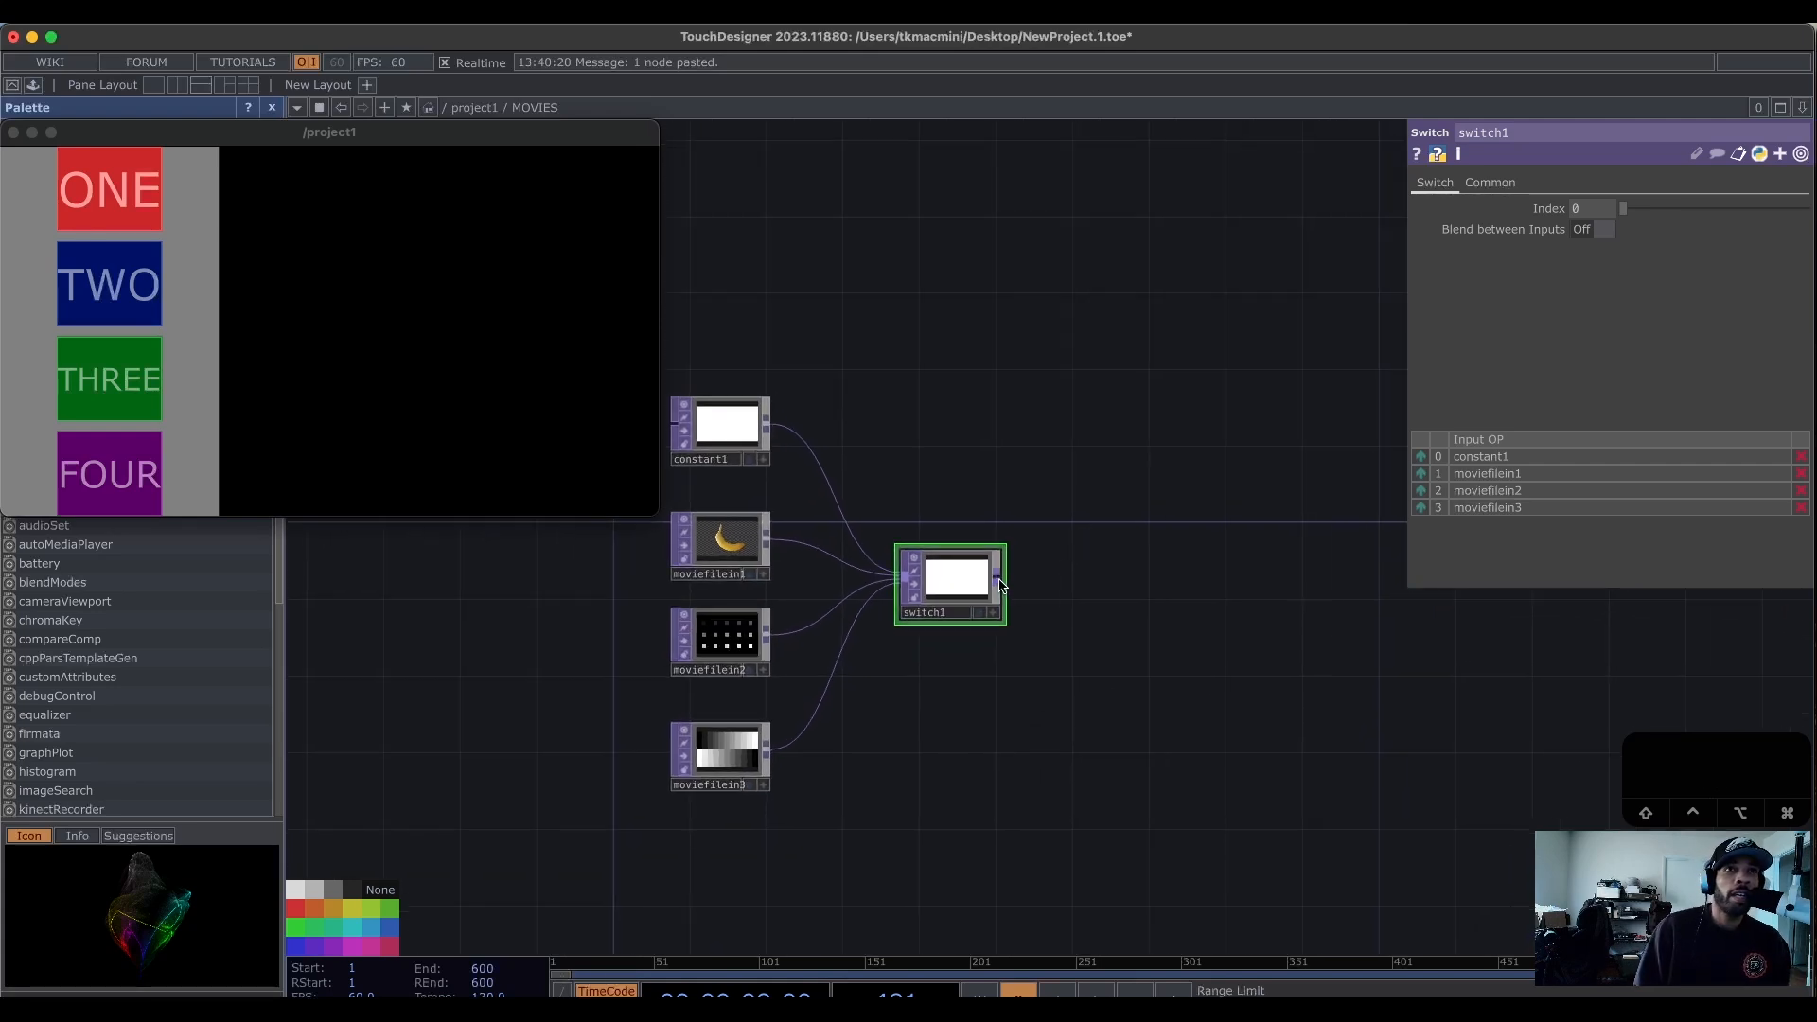
pyautogui.rightClick(1001, 585)
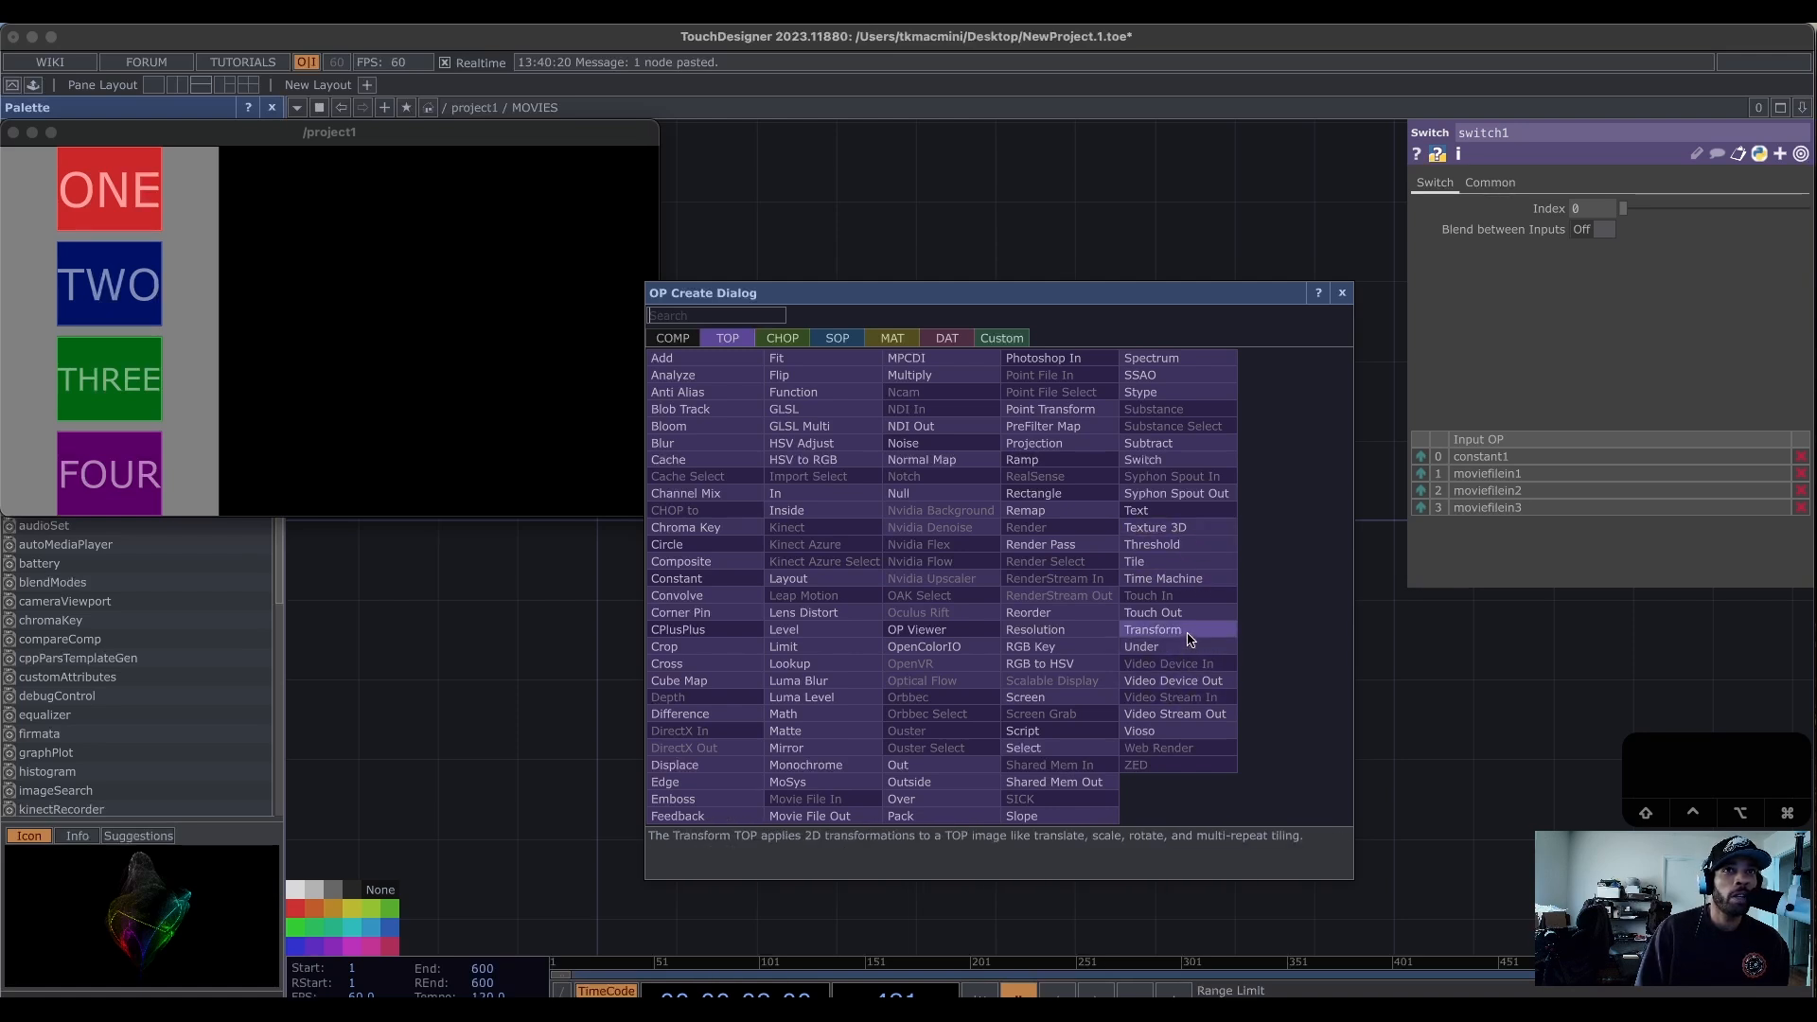
pyautogui.click(1149, 629)
pyautogui.click(1151, 587)
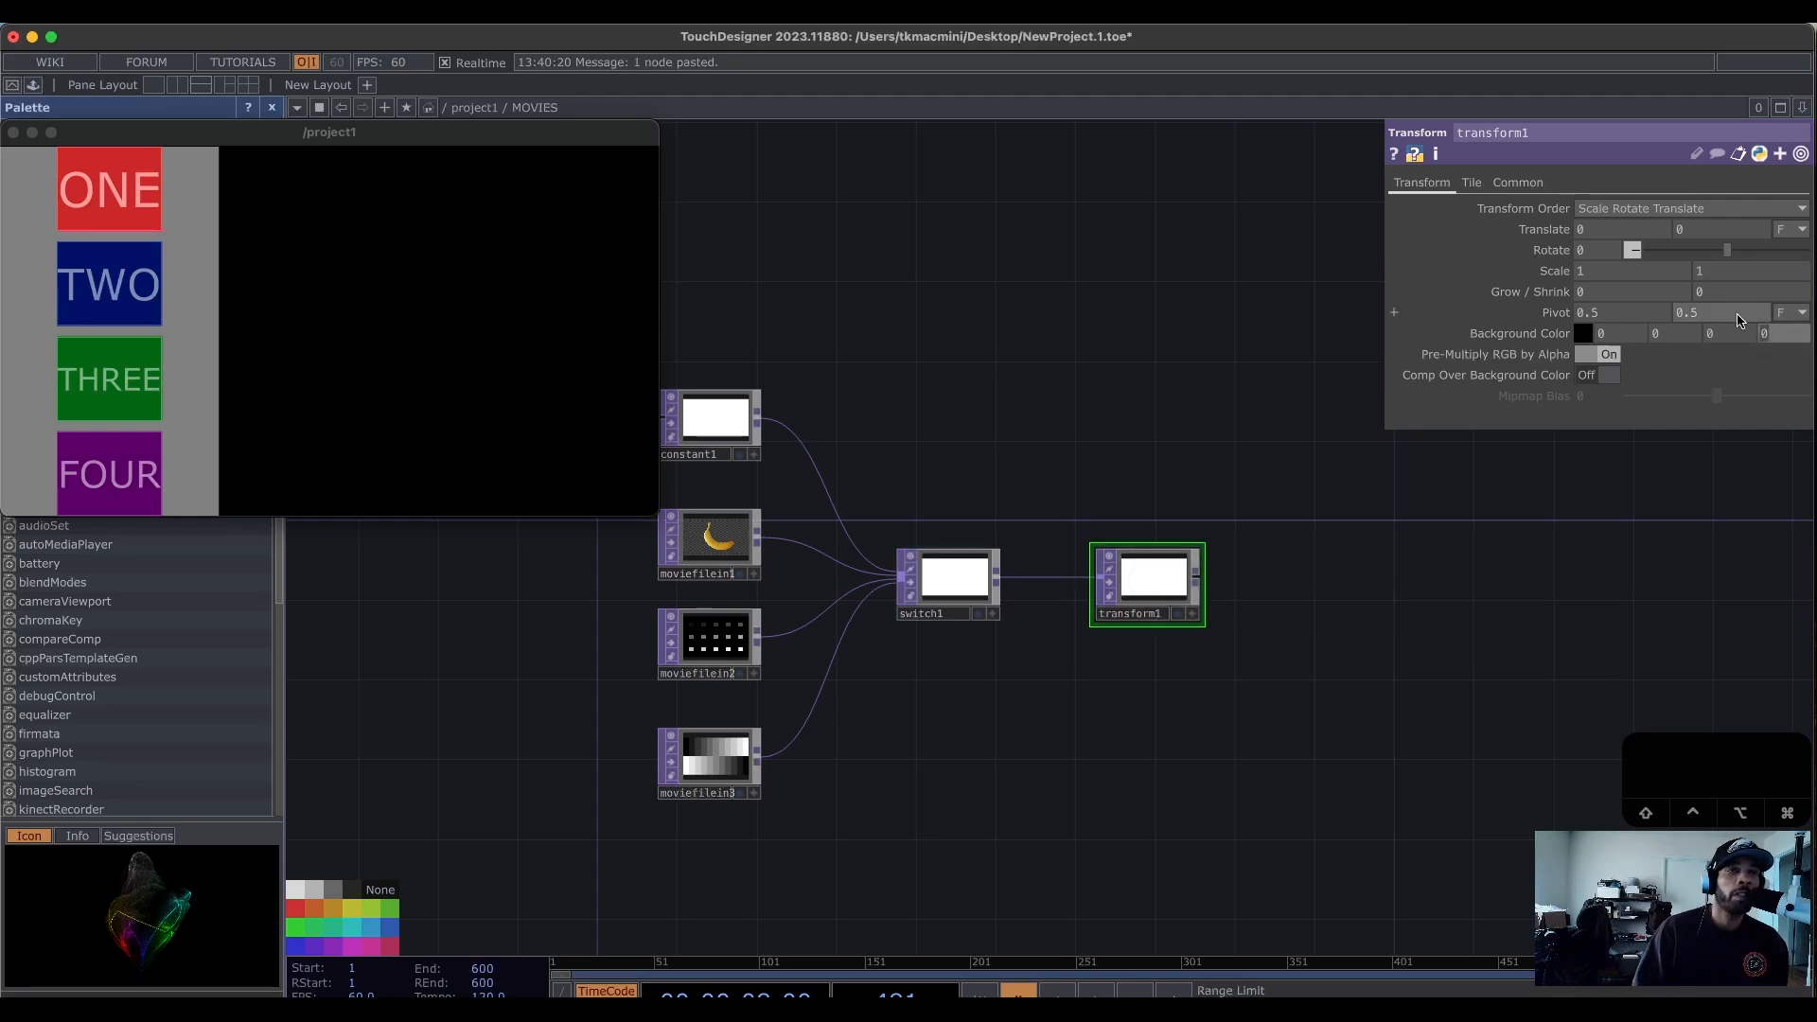
# Set the Switch TOP's index to 1 so it outputs the first Movie File In TOP.
pyautogui.click(755, 558)
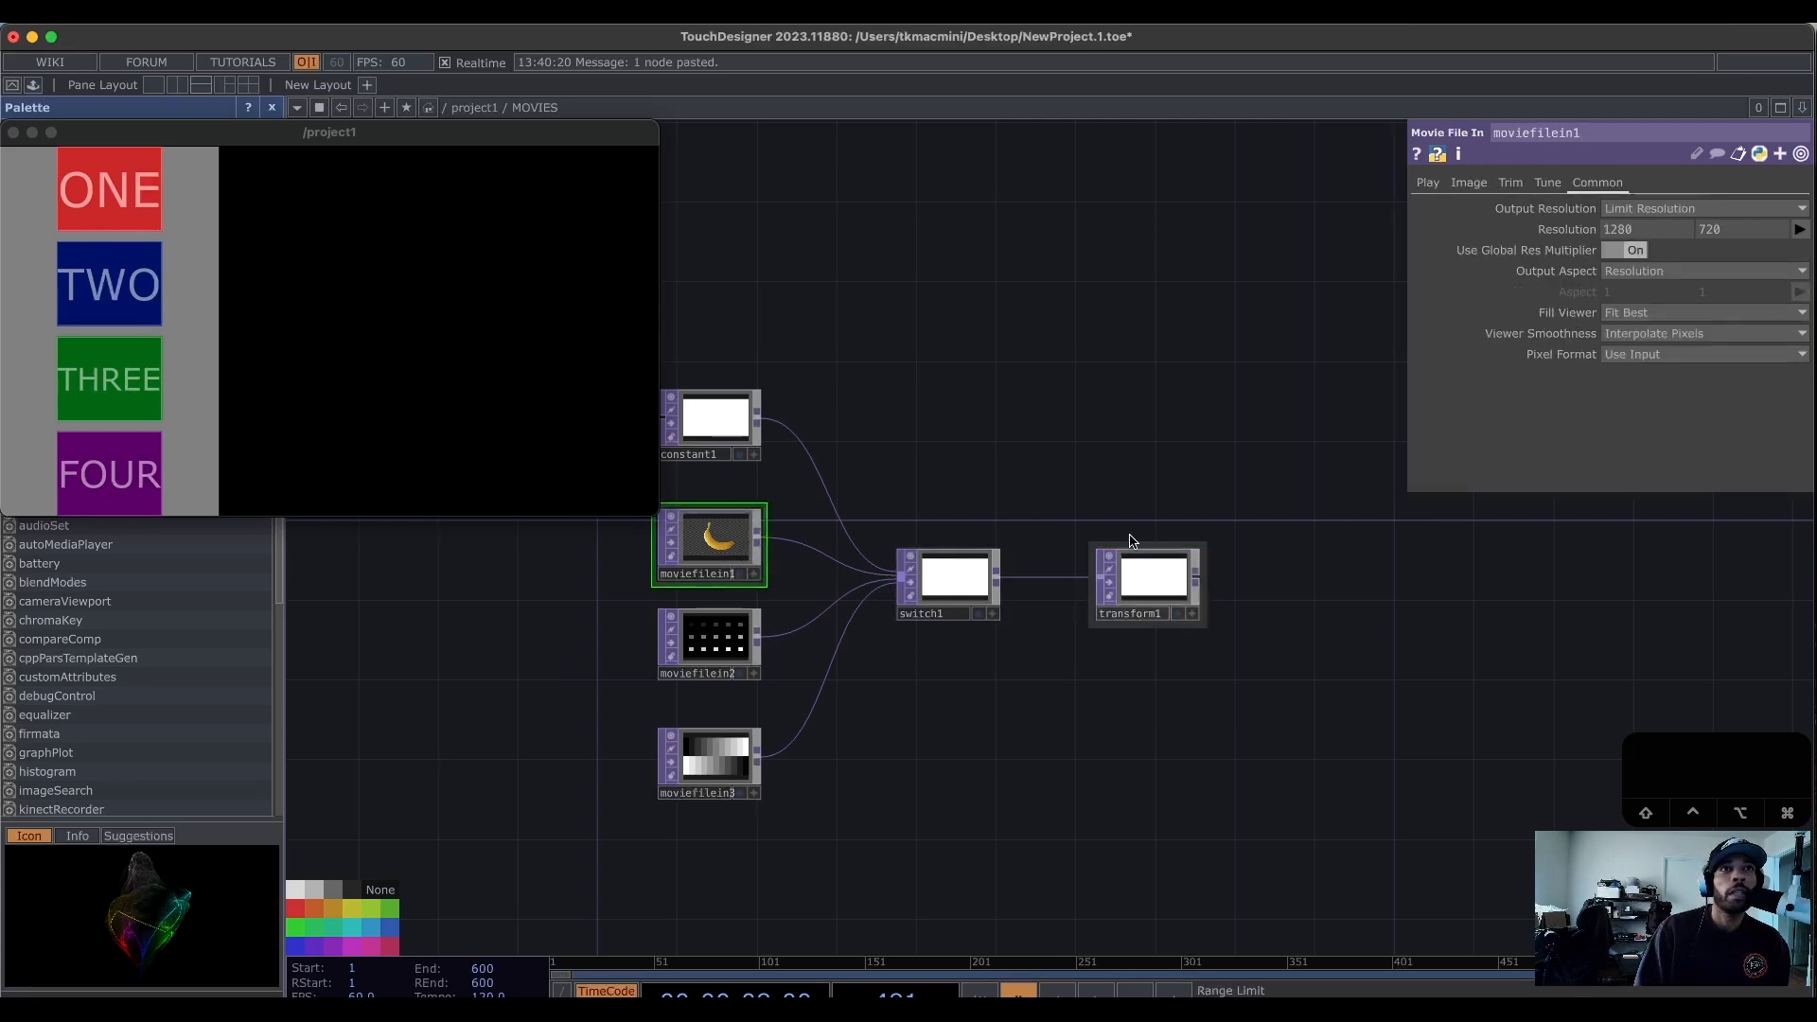
pyautogui.click(994, 601)
pyautogui.click(1597, 209)
pyautogui.write('1')
pyautogui.press('Return')
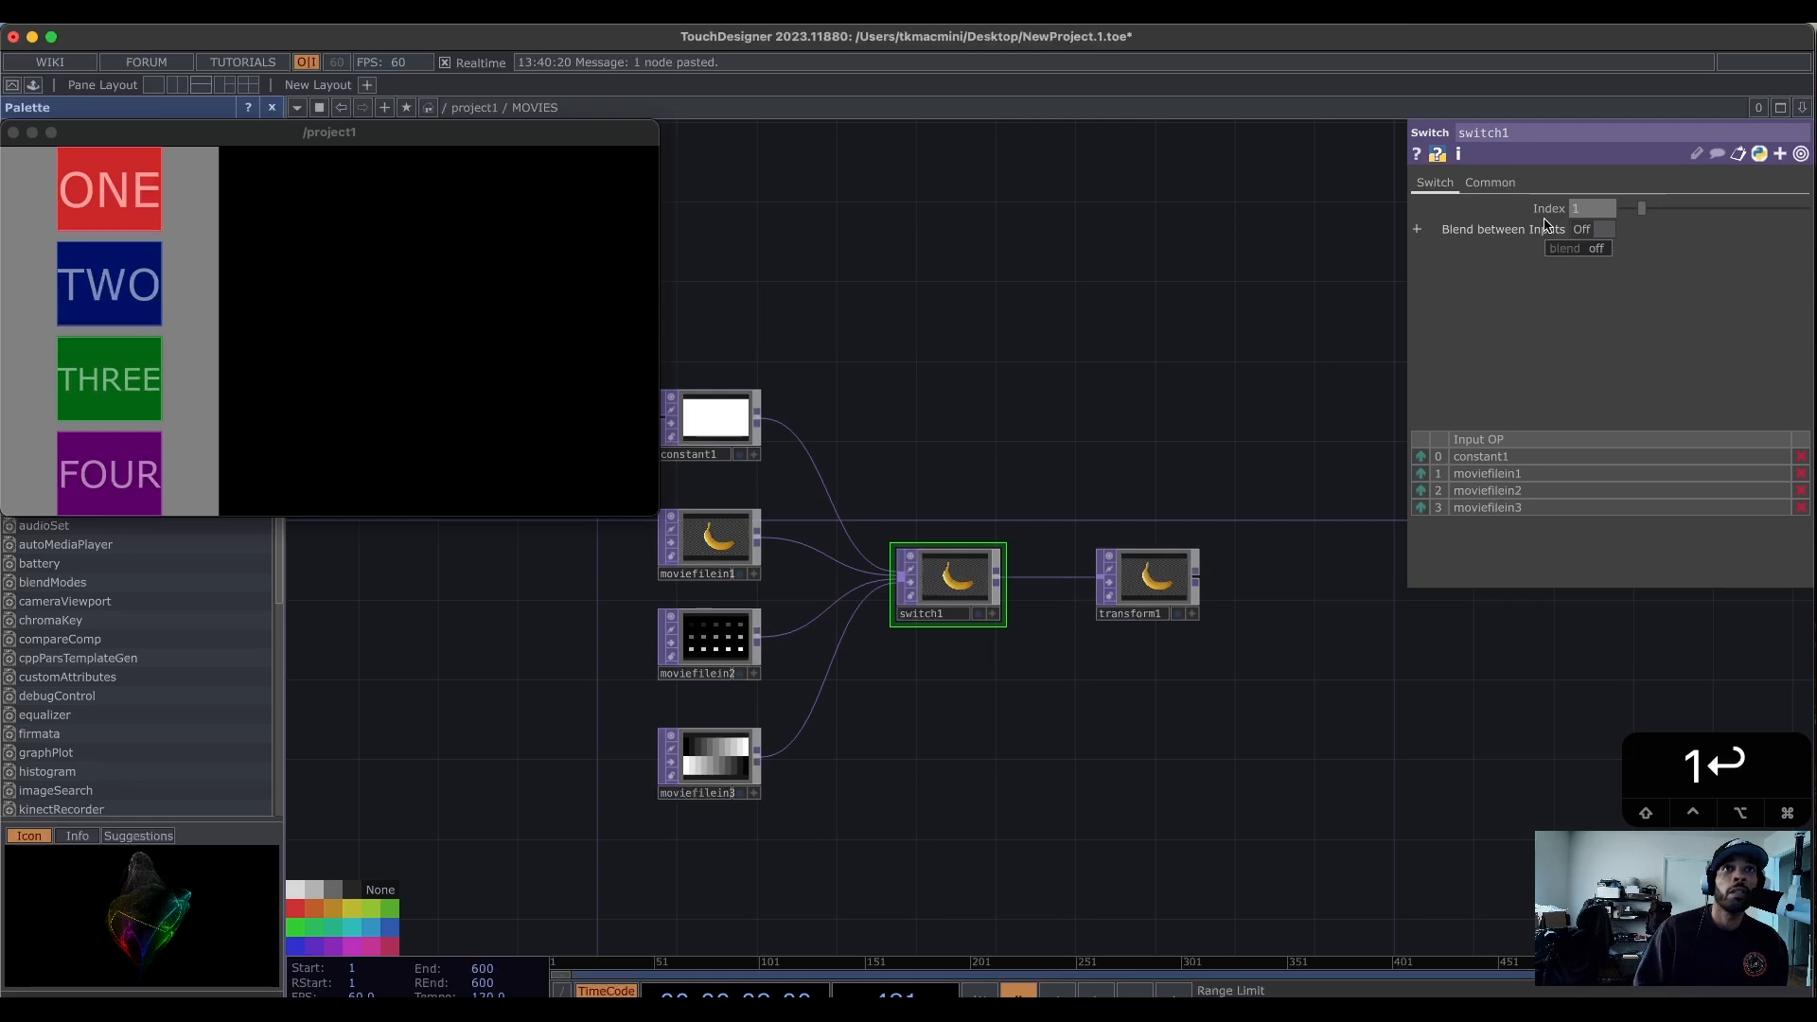
# Enable Comp Over Background Color on the Transform TOP and set its background alpha to 1, previewing the result behind the network.
pyautogui.click(1192, 615)
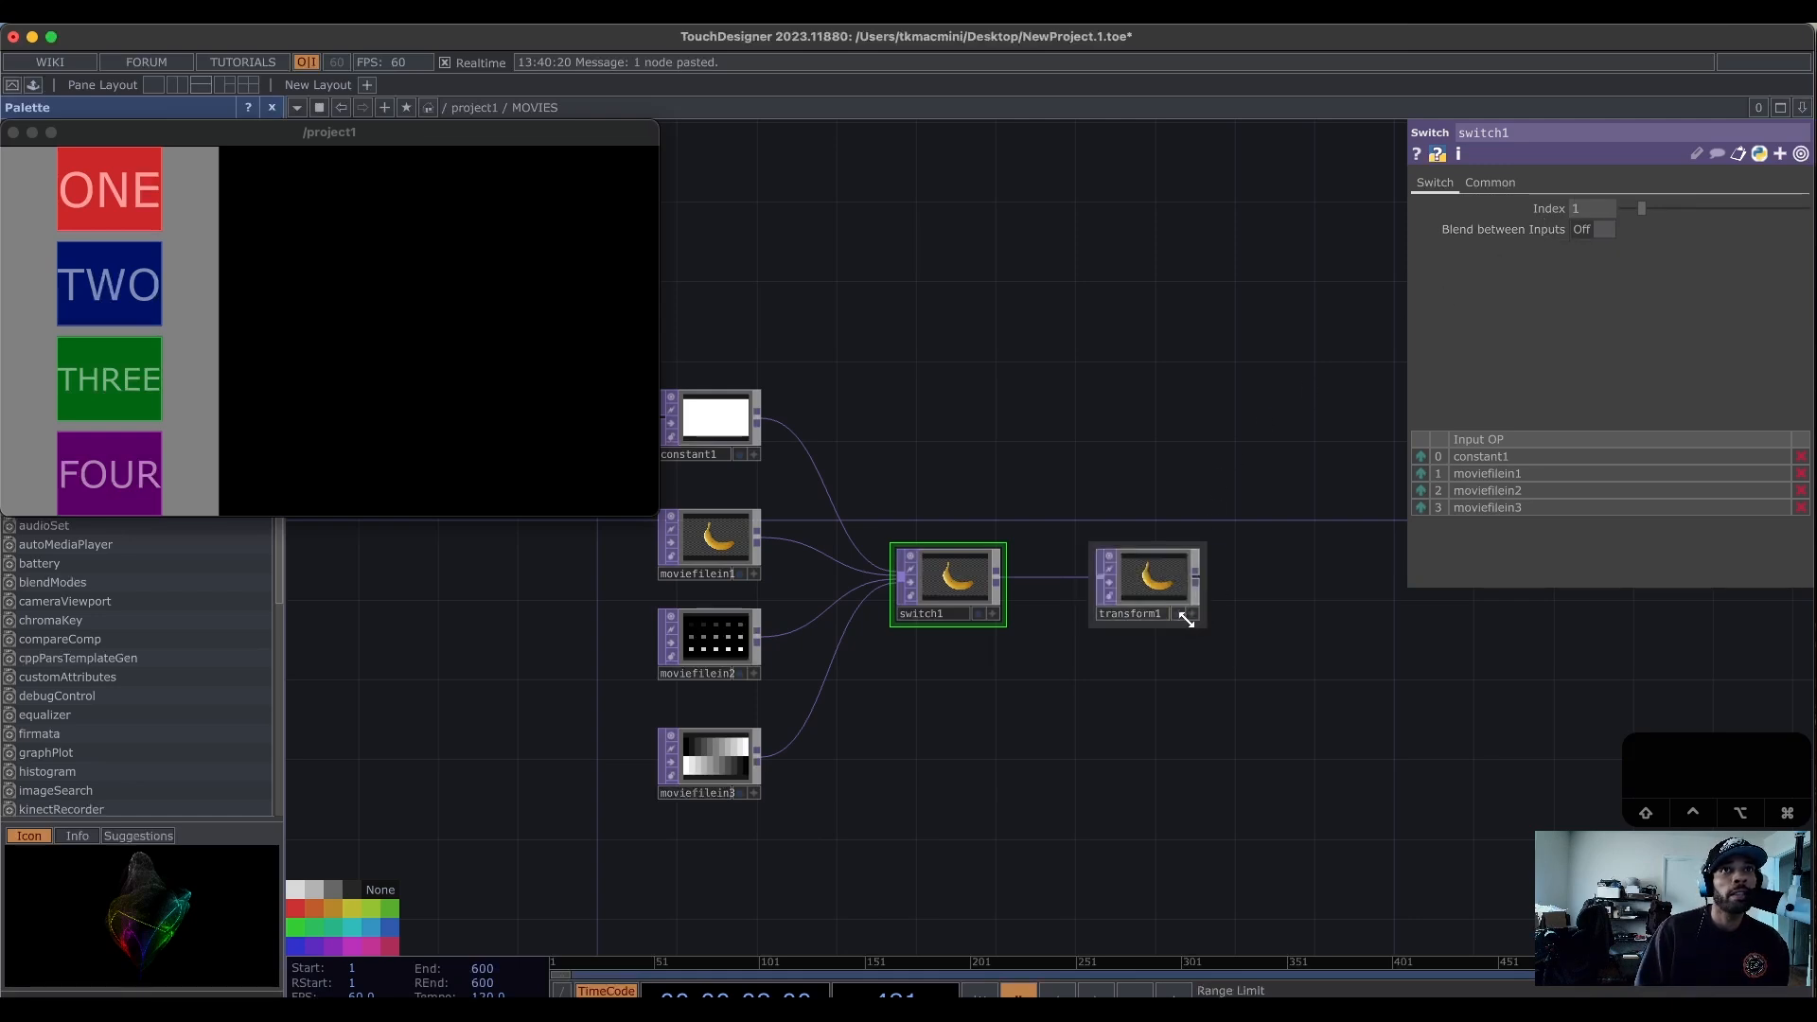
pyautogui.click(1179, 614)
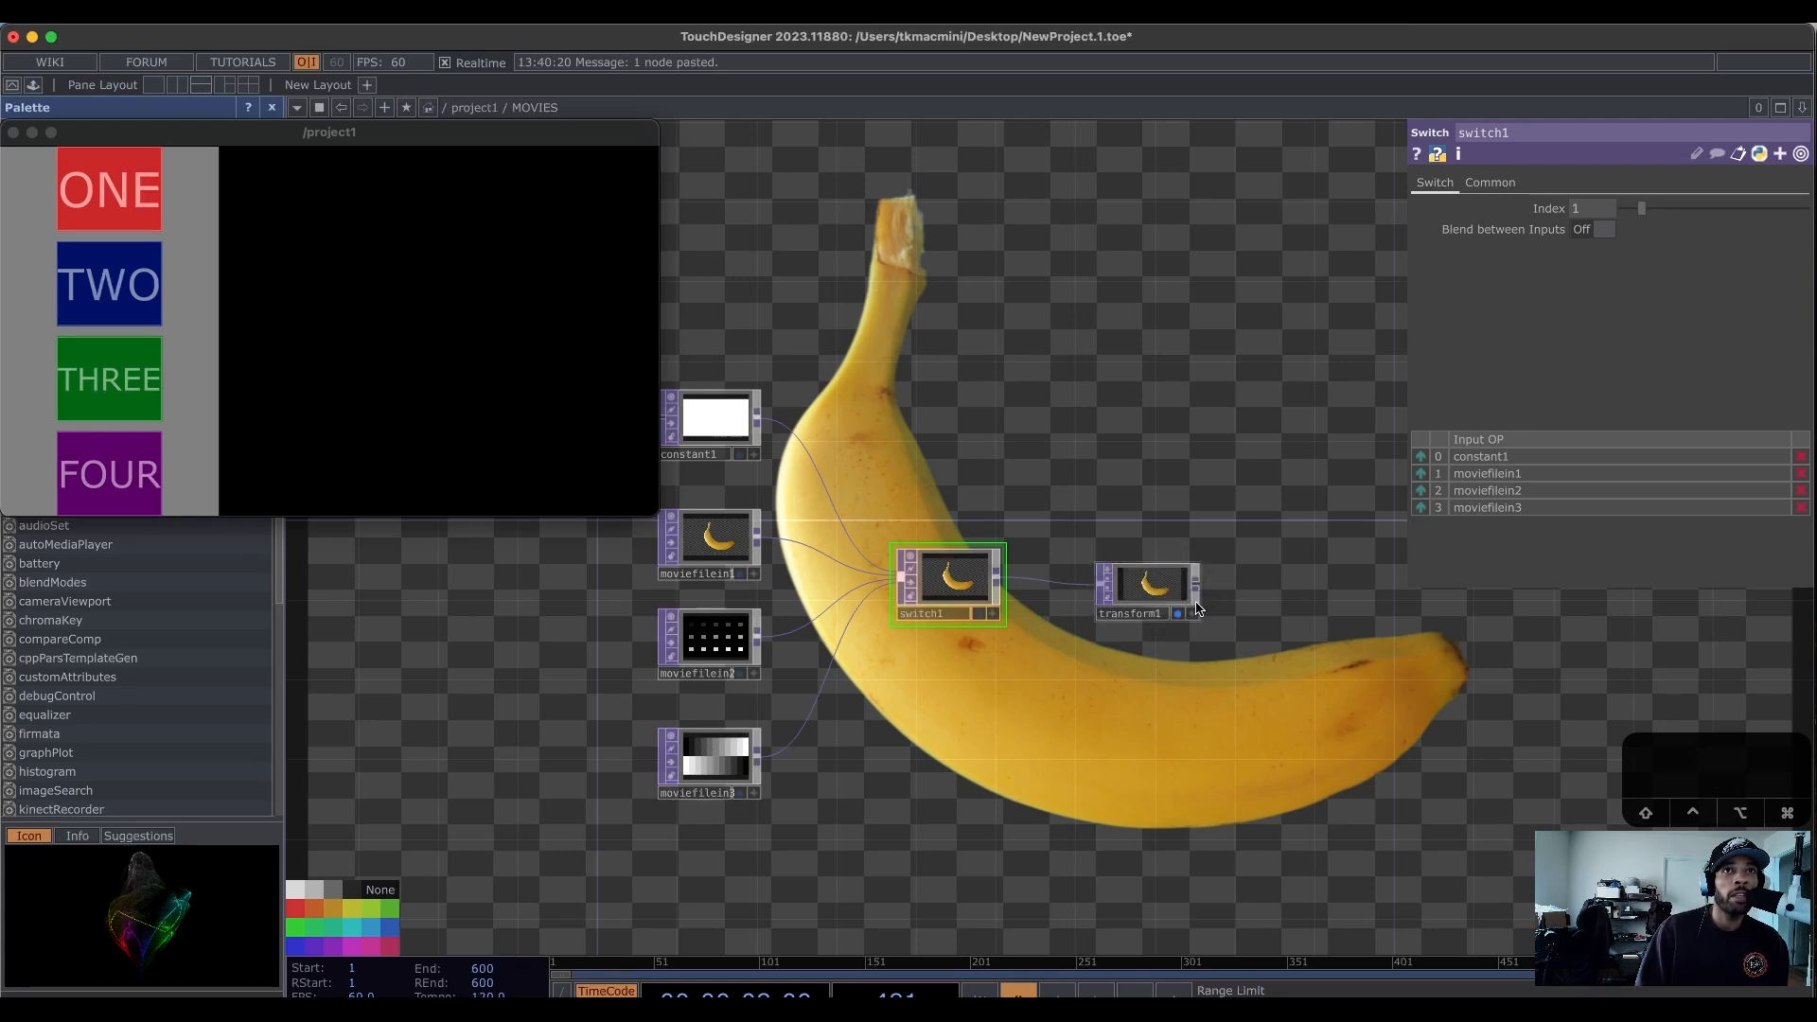
pyautogui.click(1183, 593)
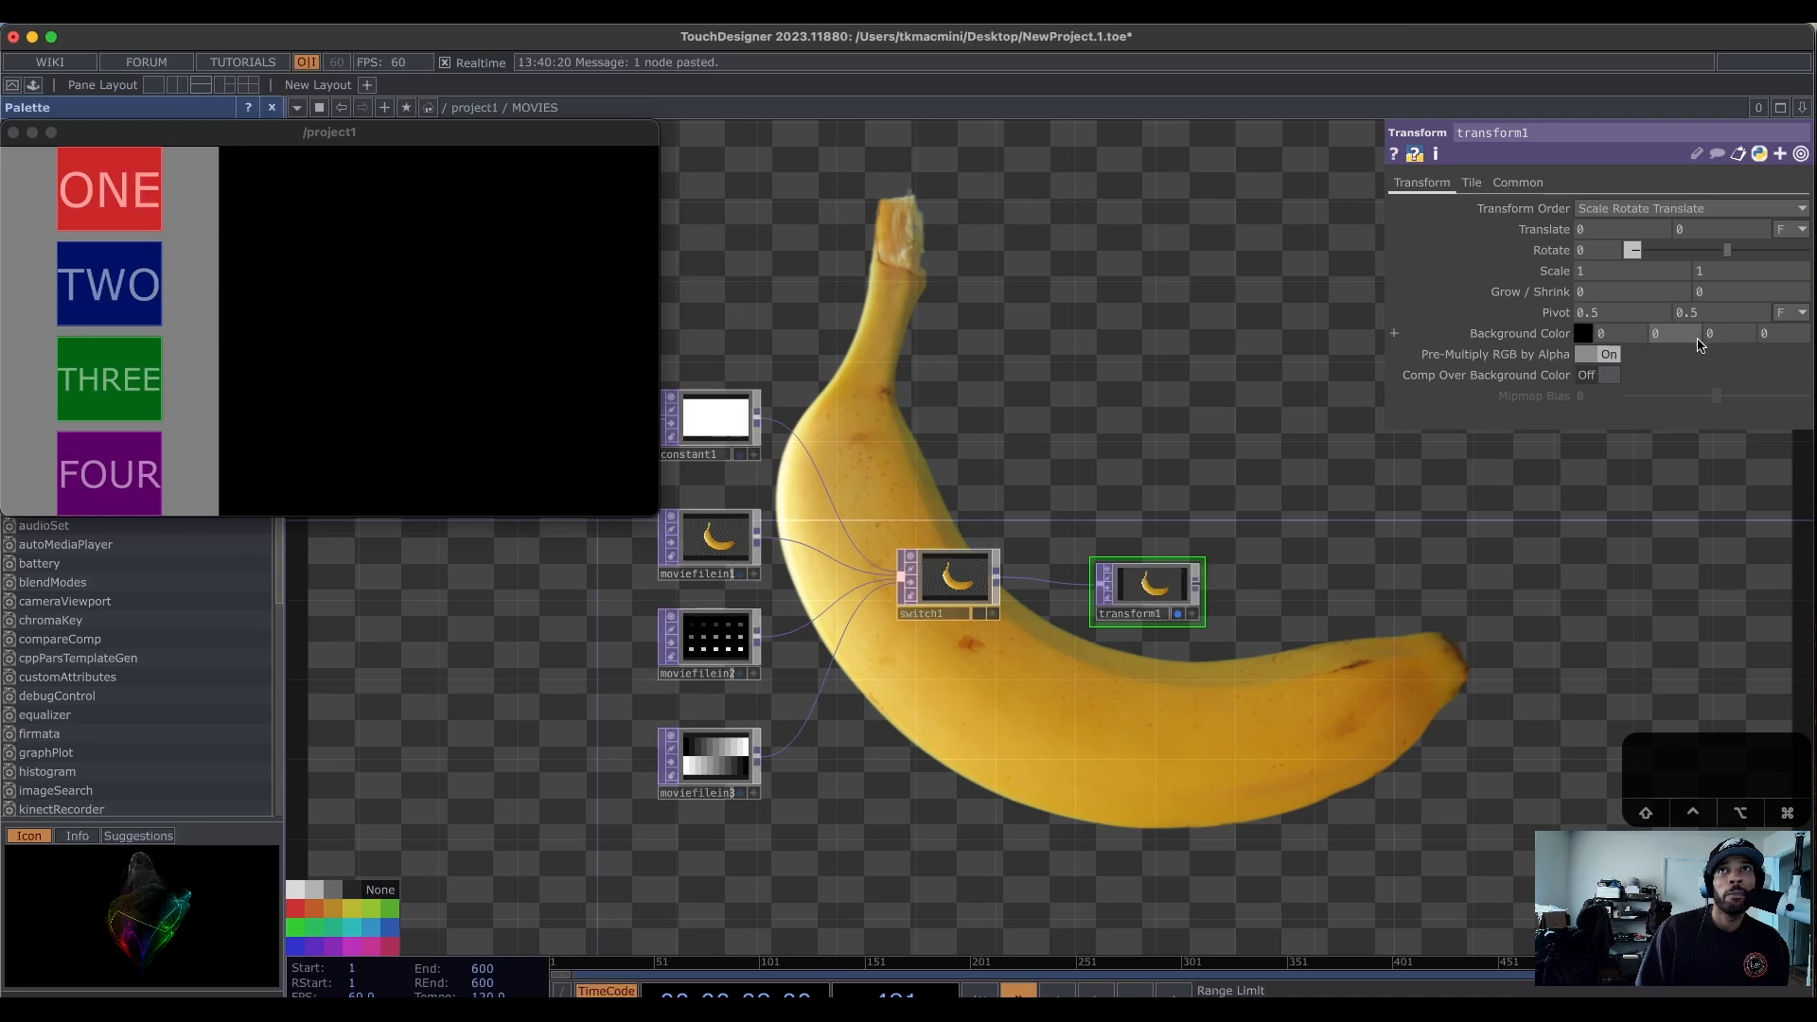
pyautogui.click(1609, 377)
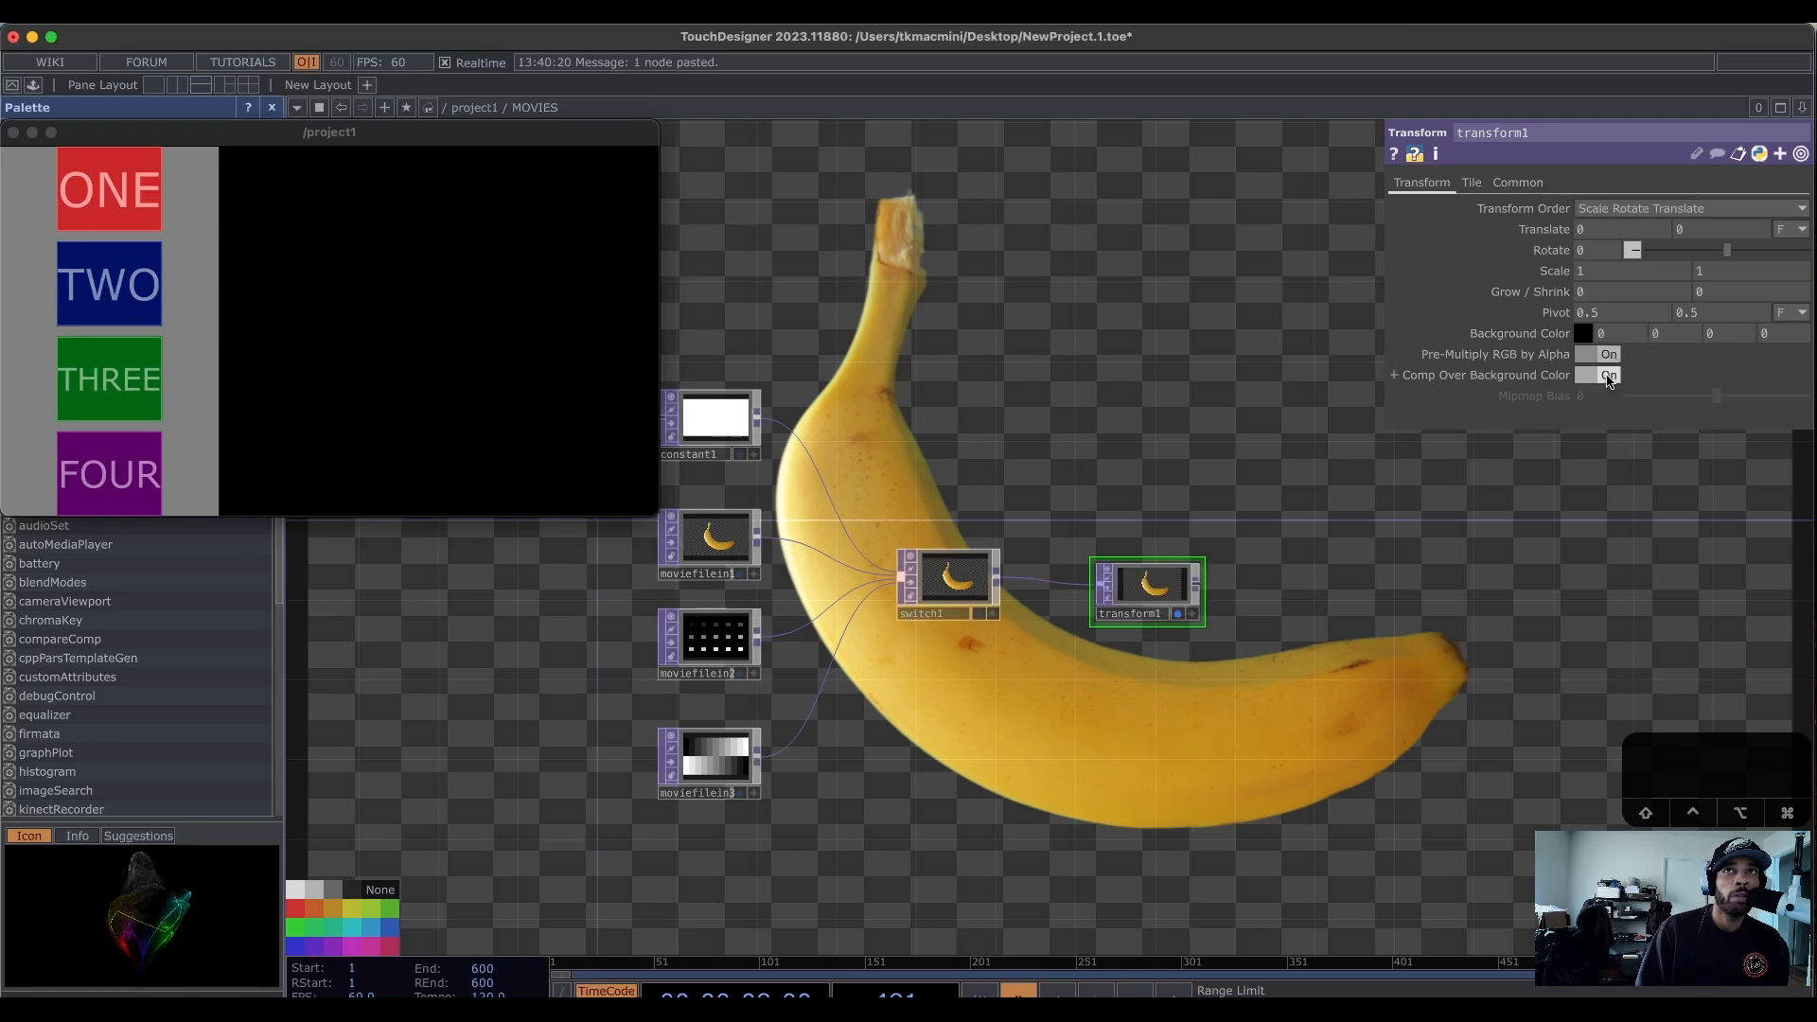
pyautogui.click(1763, 333)
pyautogui.write('1')
pyautogui.press('Return')
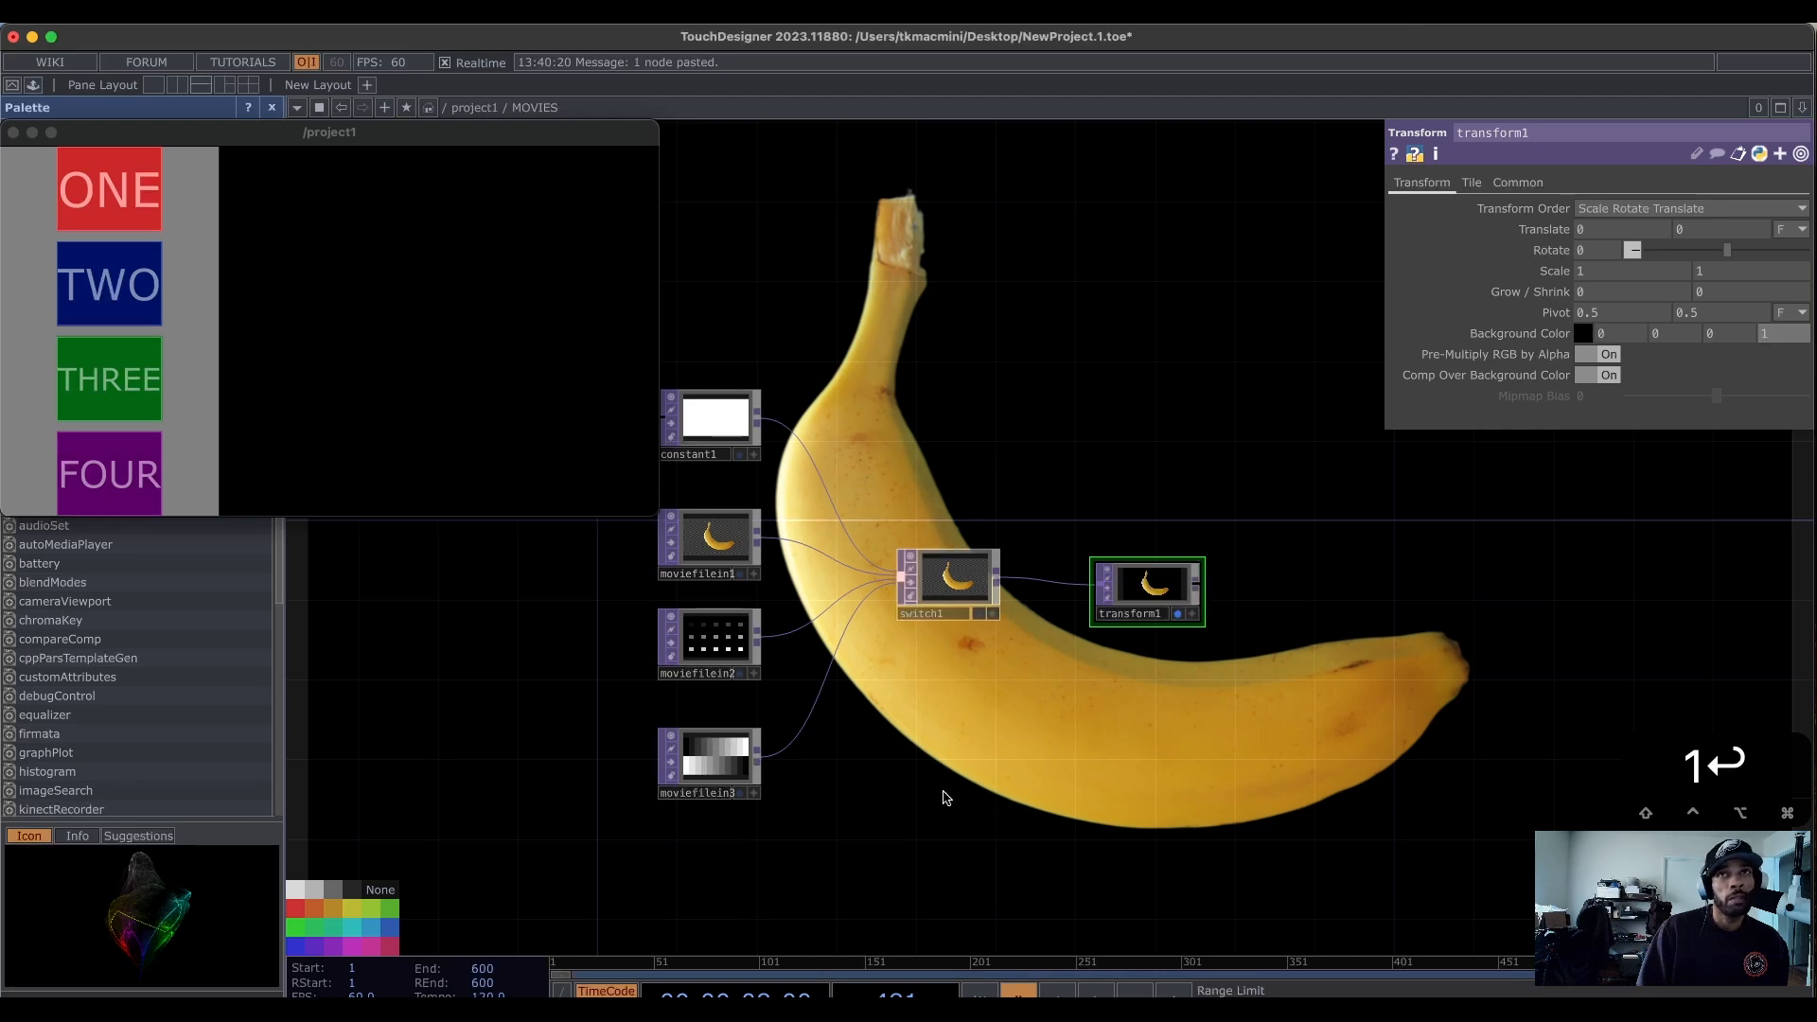
pyautogui.scroll(1, 965, 594)
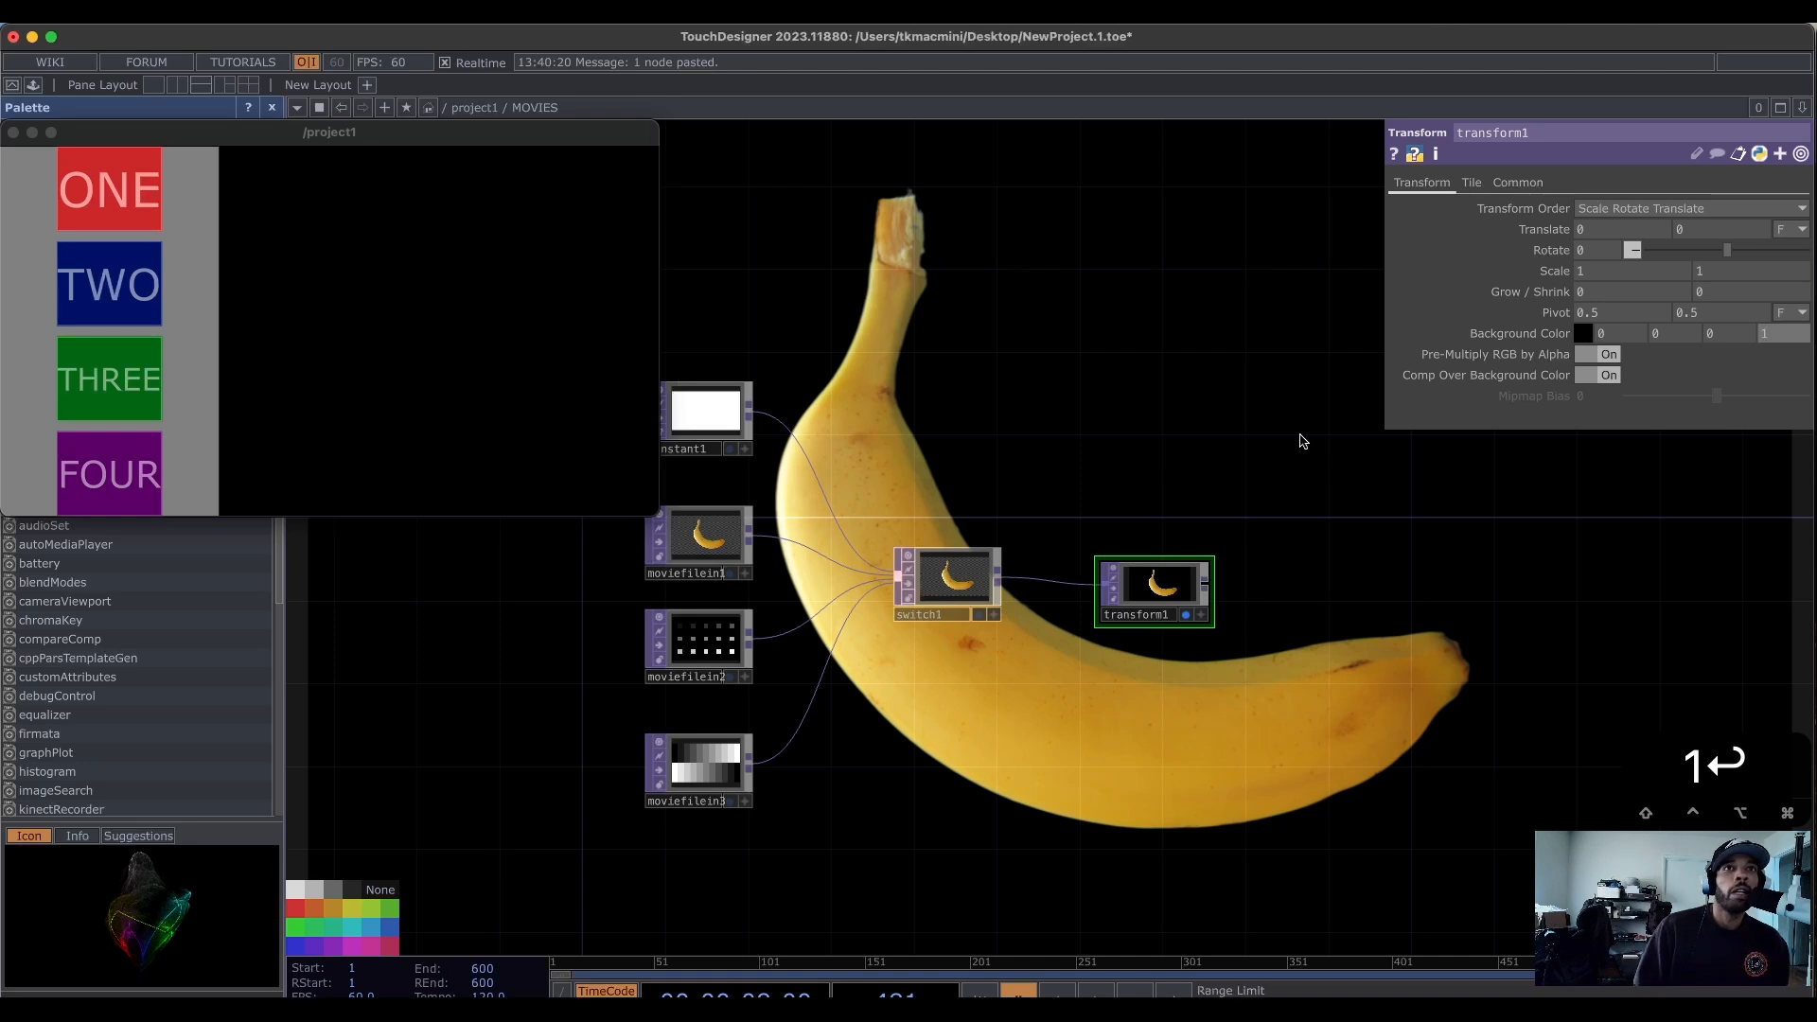
pyautogui.click(1185, 614)
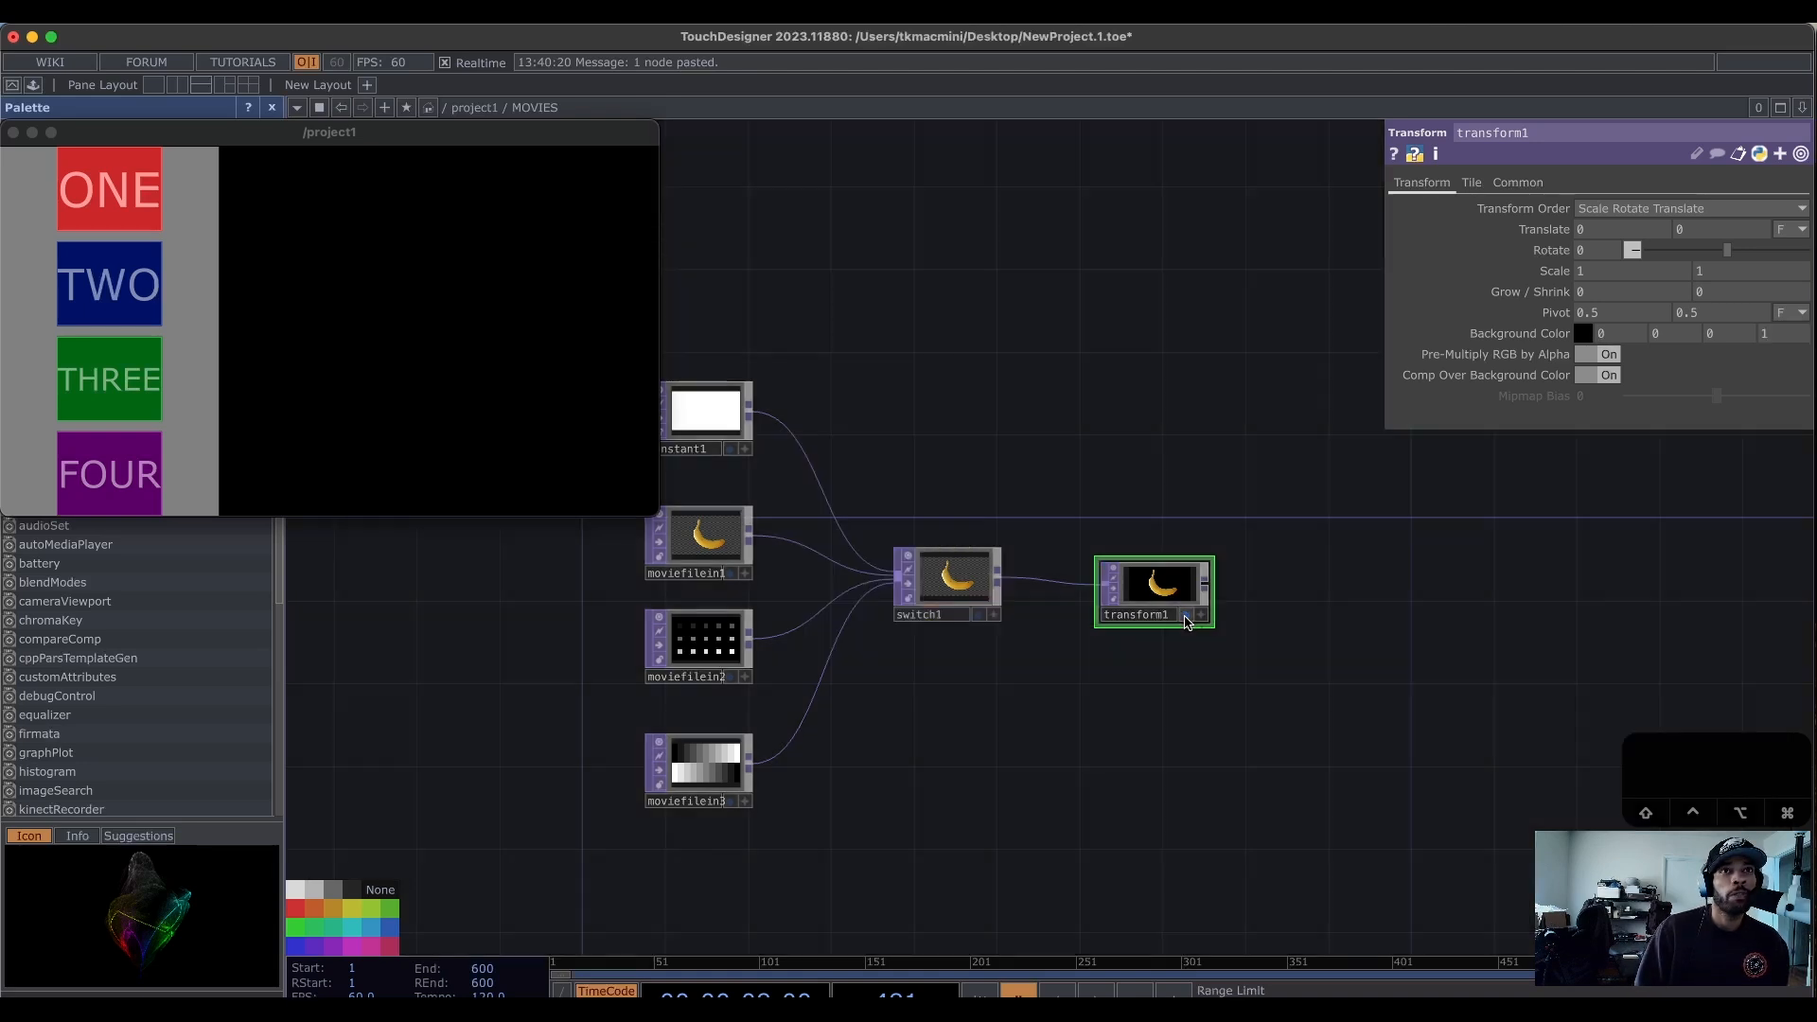
# Add a Null TOP connected to the output of the Transform TOP.
pyautogui.scroll(-3, 1265, 598)
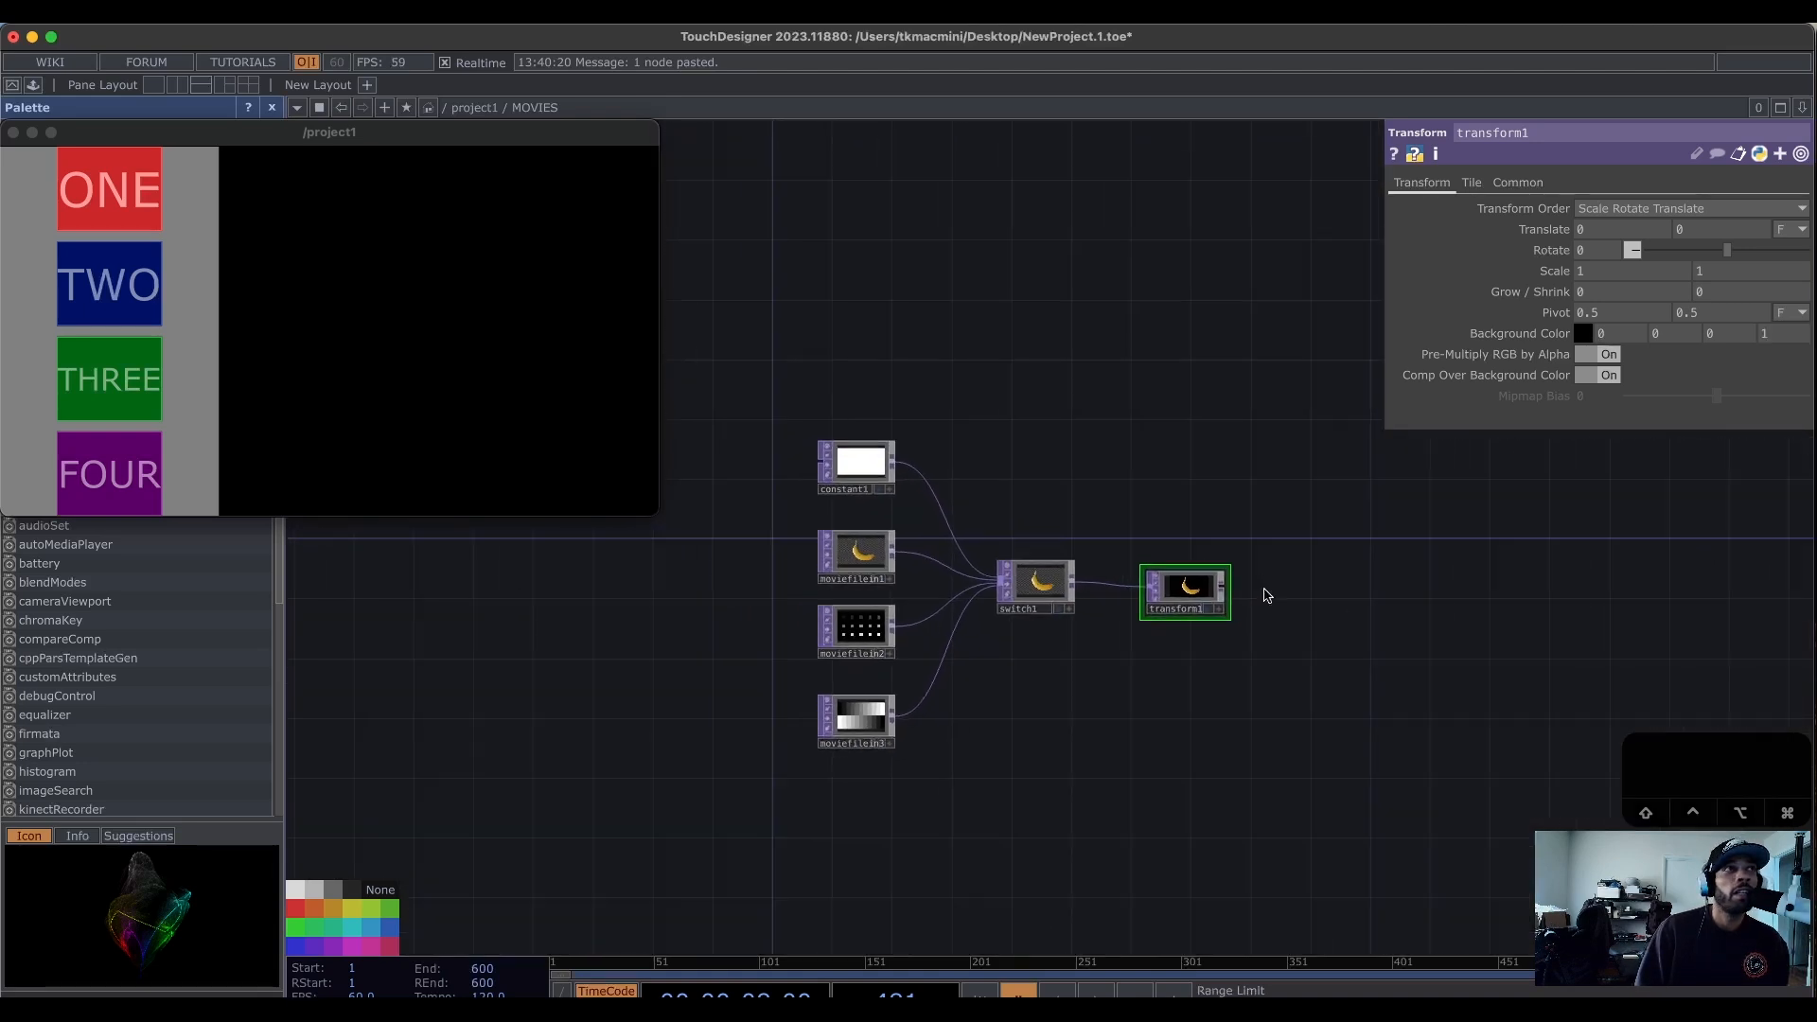
pyautogui.moveTo(1437, 743); pyautogui.dragTo(1374, 702)
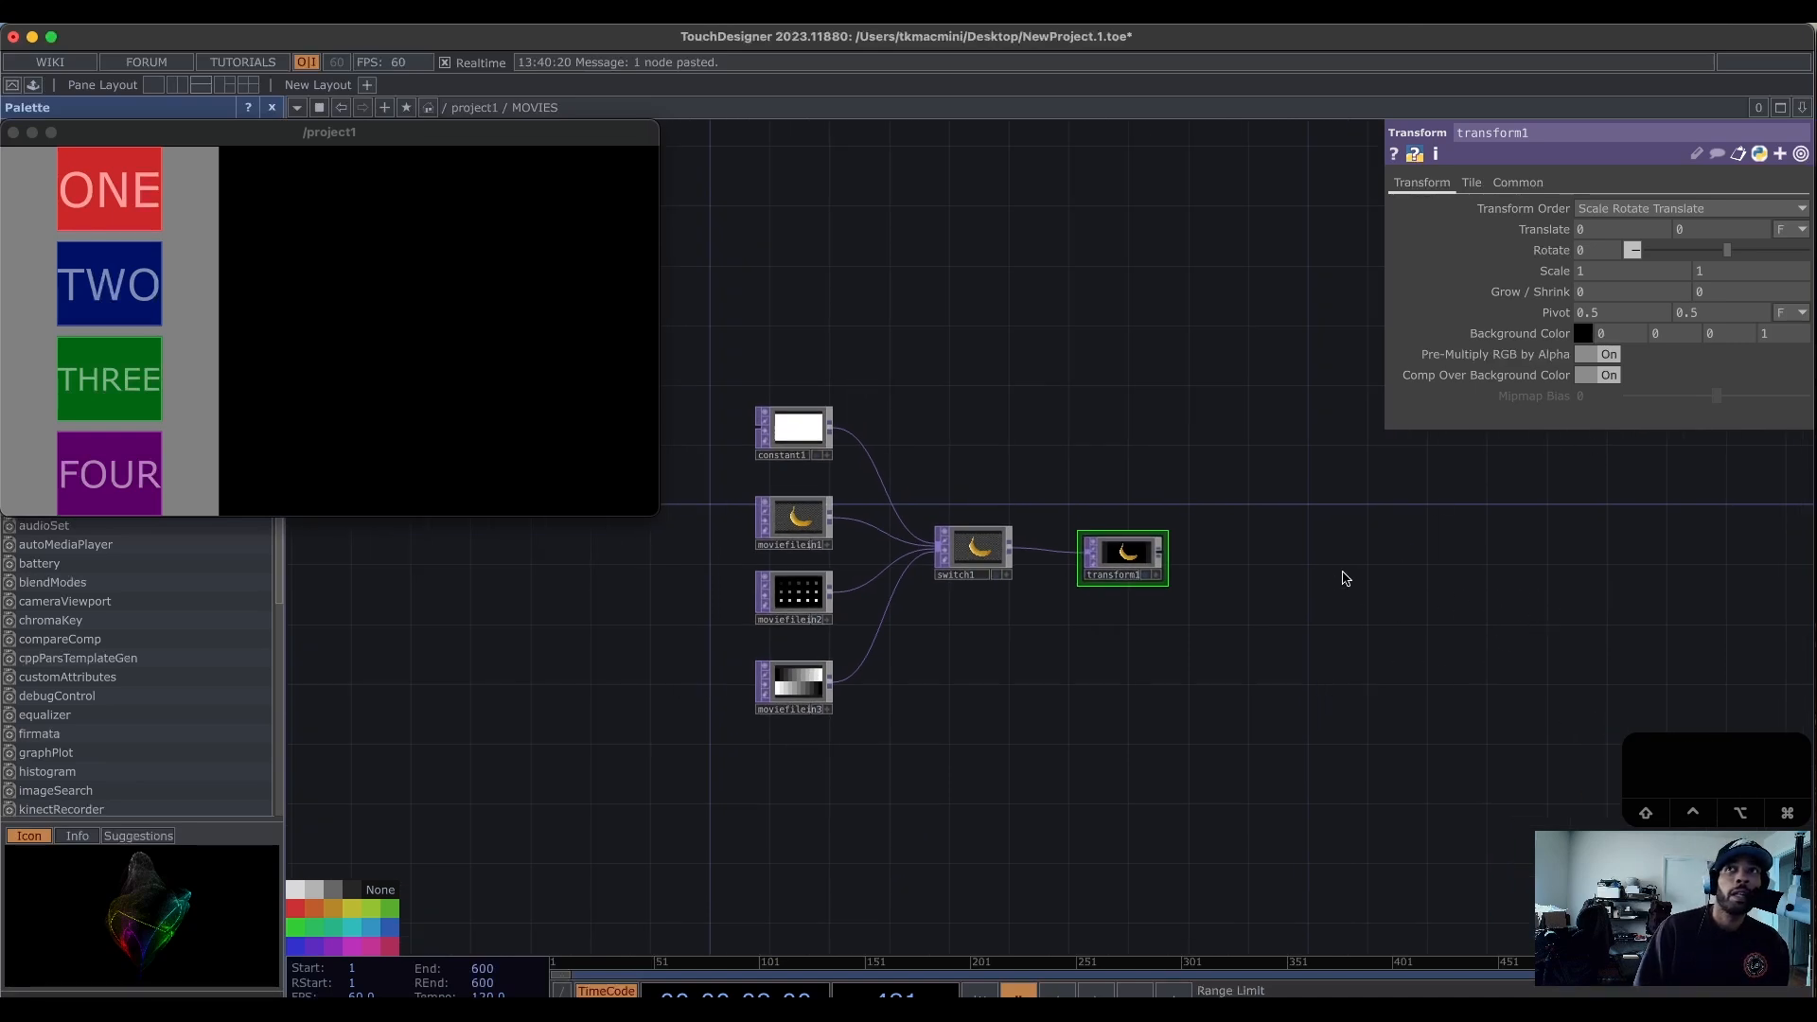
pyautogui.rightClick(1159, 552)
pyautogui.scroll(1, 1159, 551)
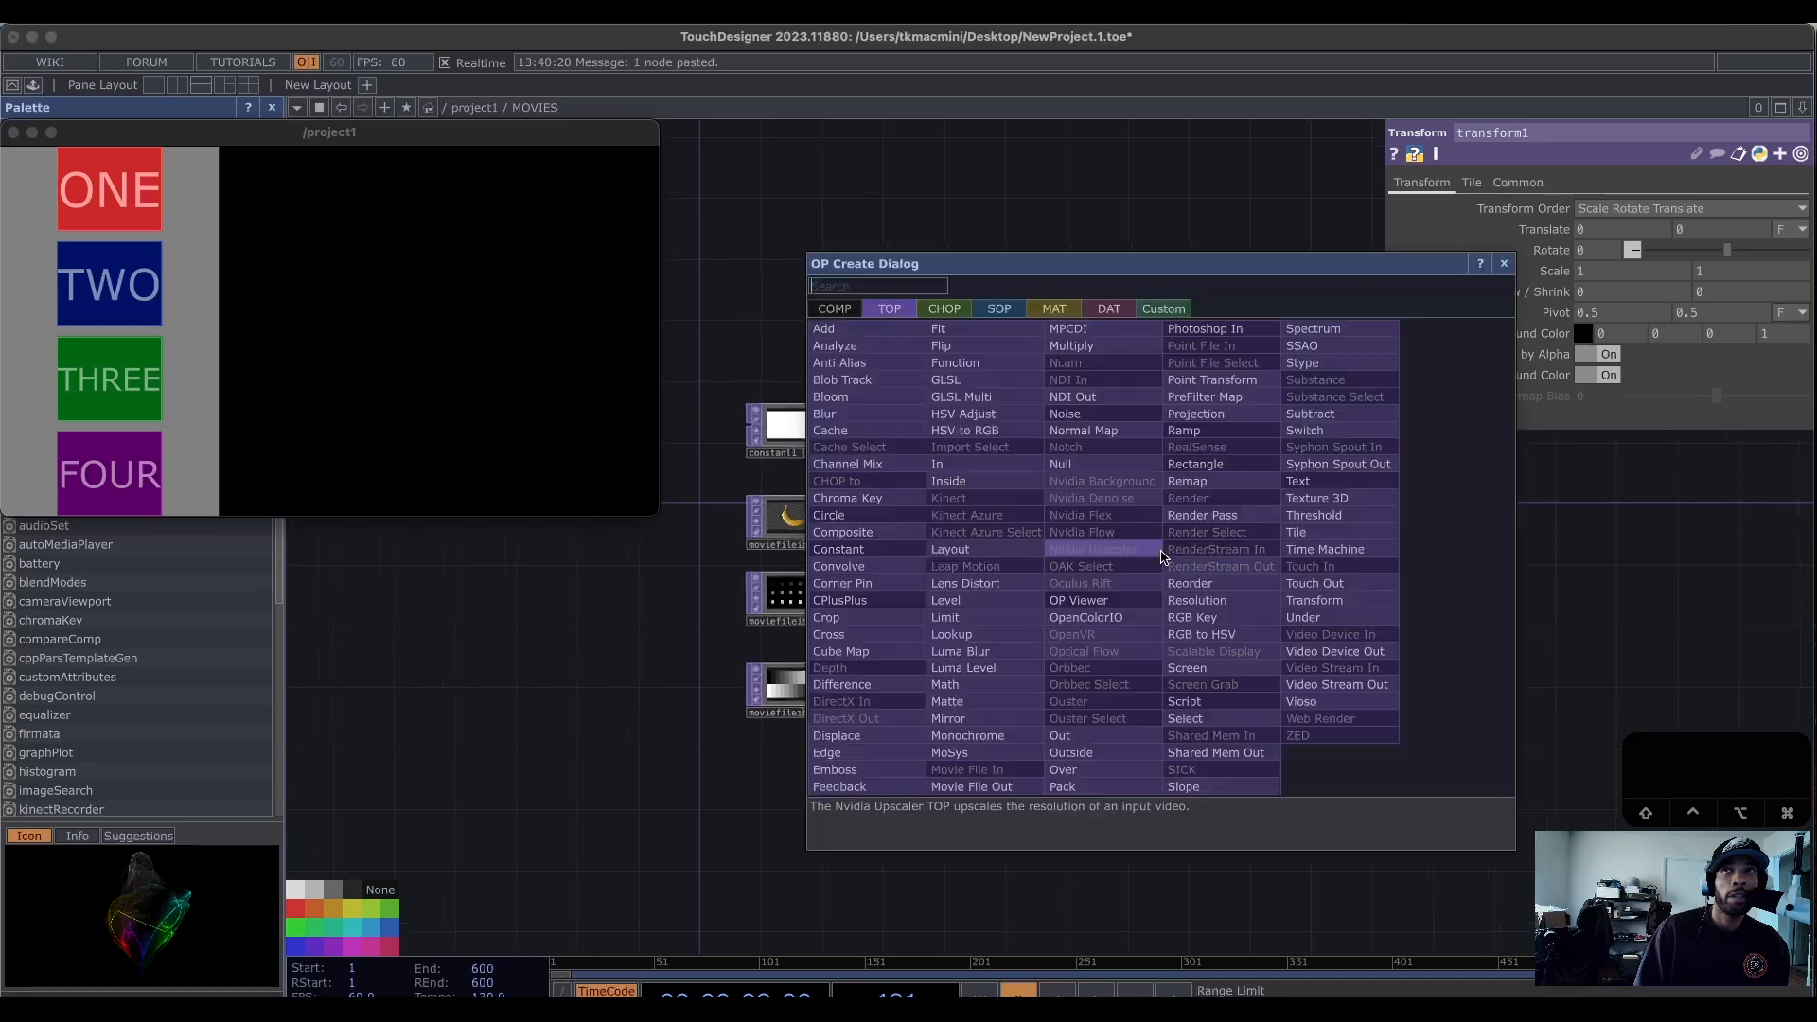
pyautogui.click(1060, 464)
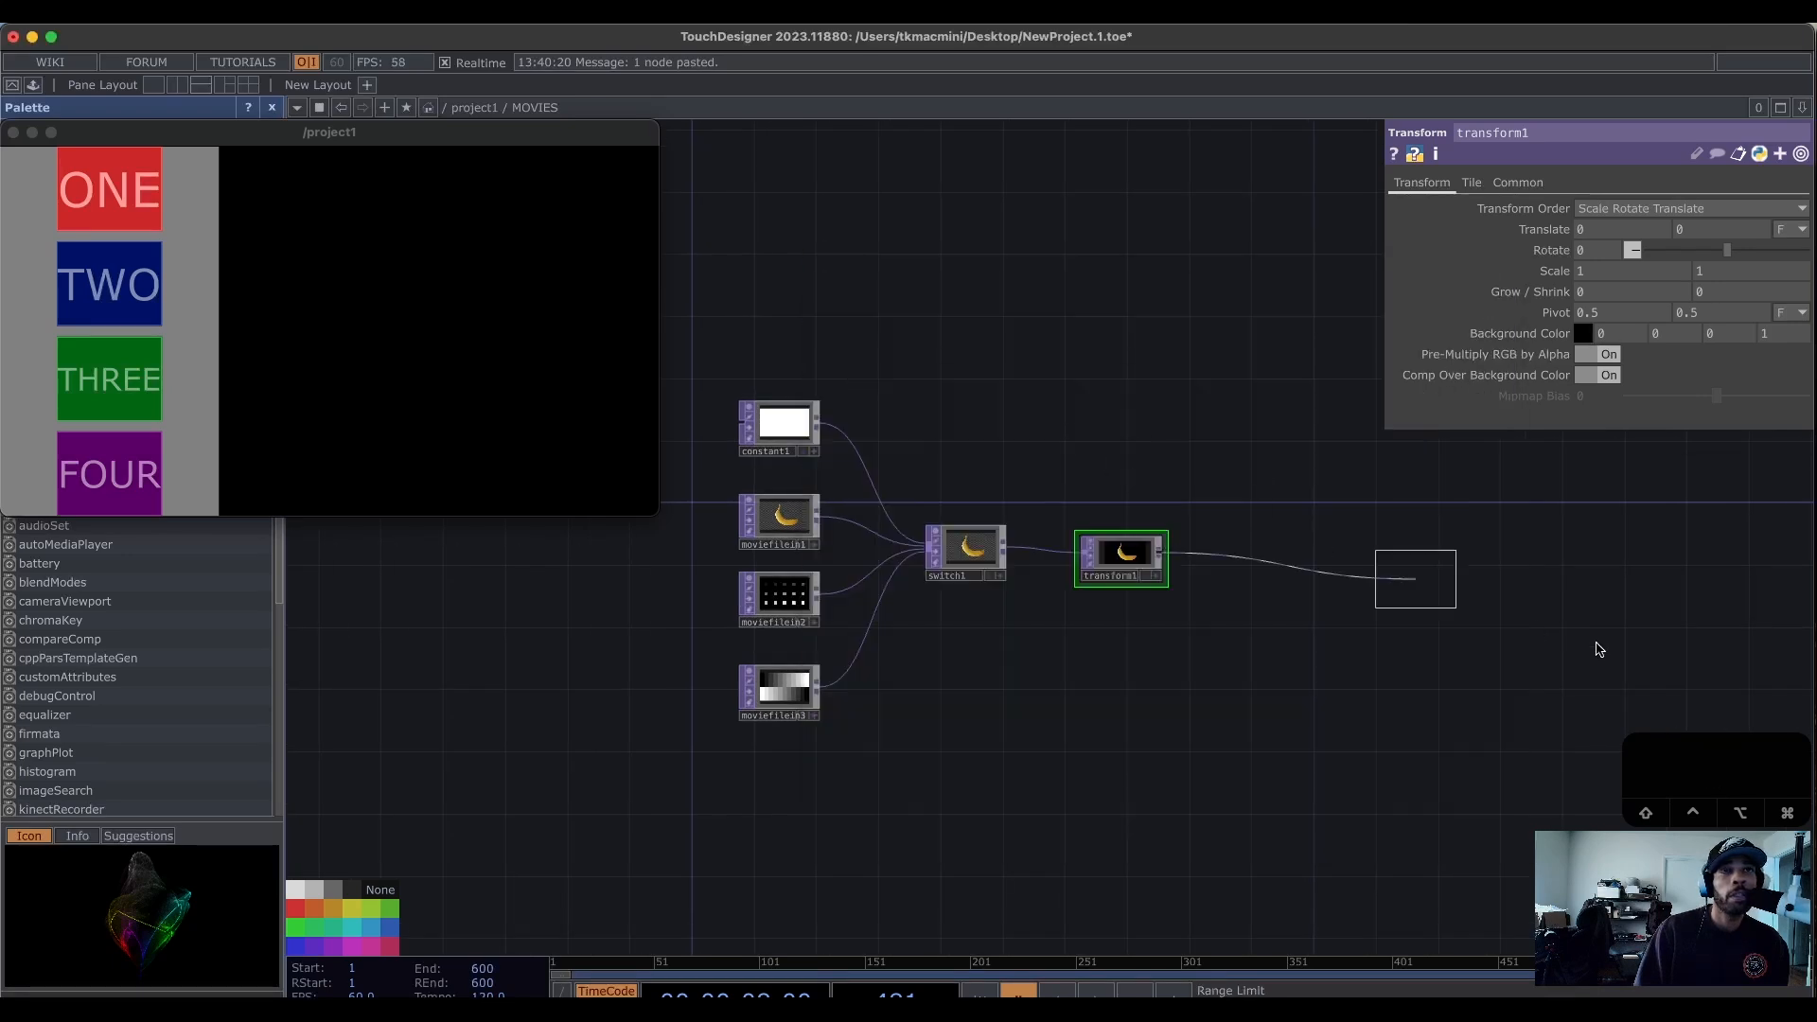
pyautogui.click(1277, 554)
pyautogui.hscroll(4, 1430, 632)
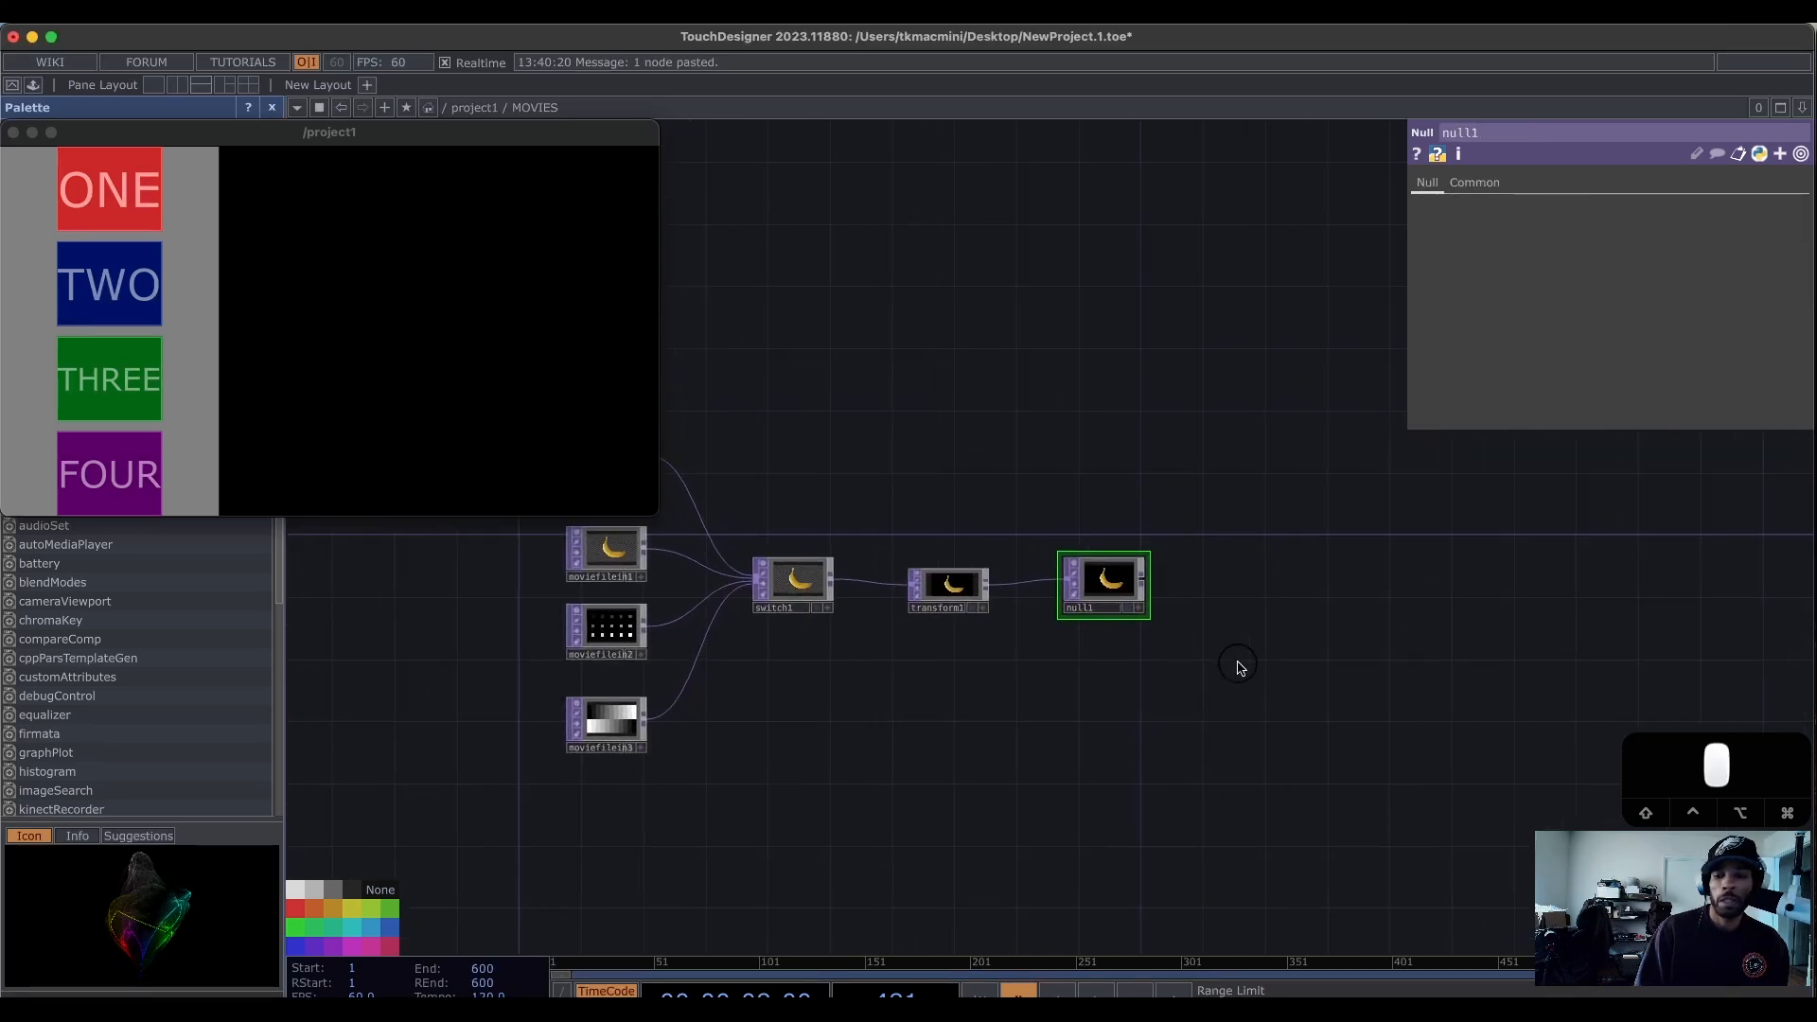
# Add an Out TOP connected to the output of the Null TOP.
pyautogui.rightClick(1128, 588)
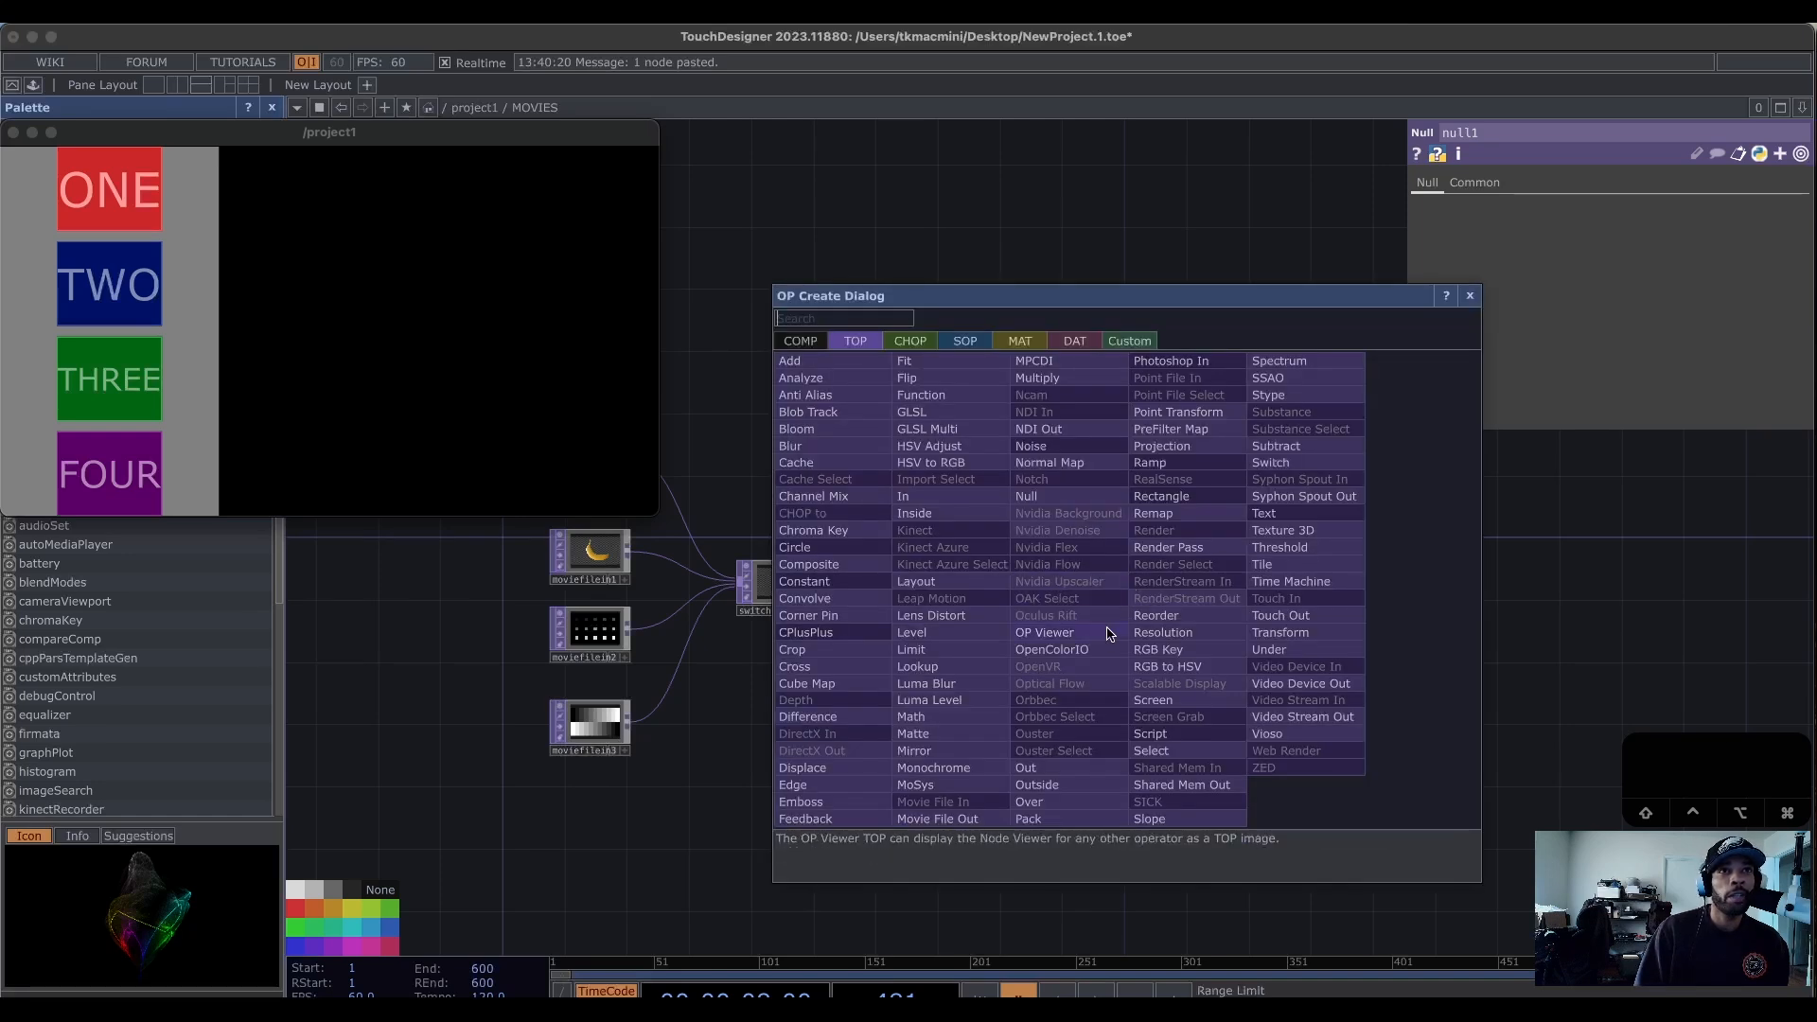
pyautogui.click(1036, 767)
pyautogui.click(1273, 599)
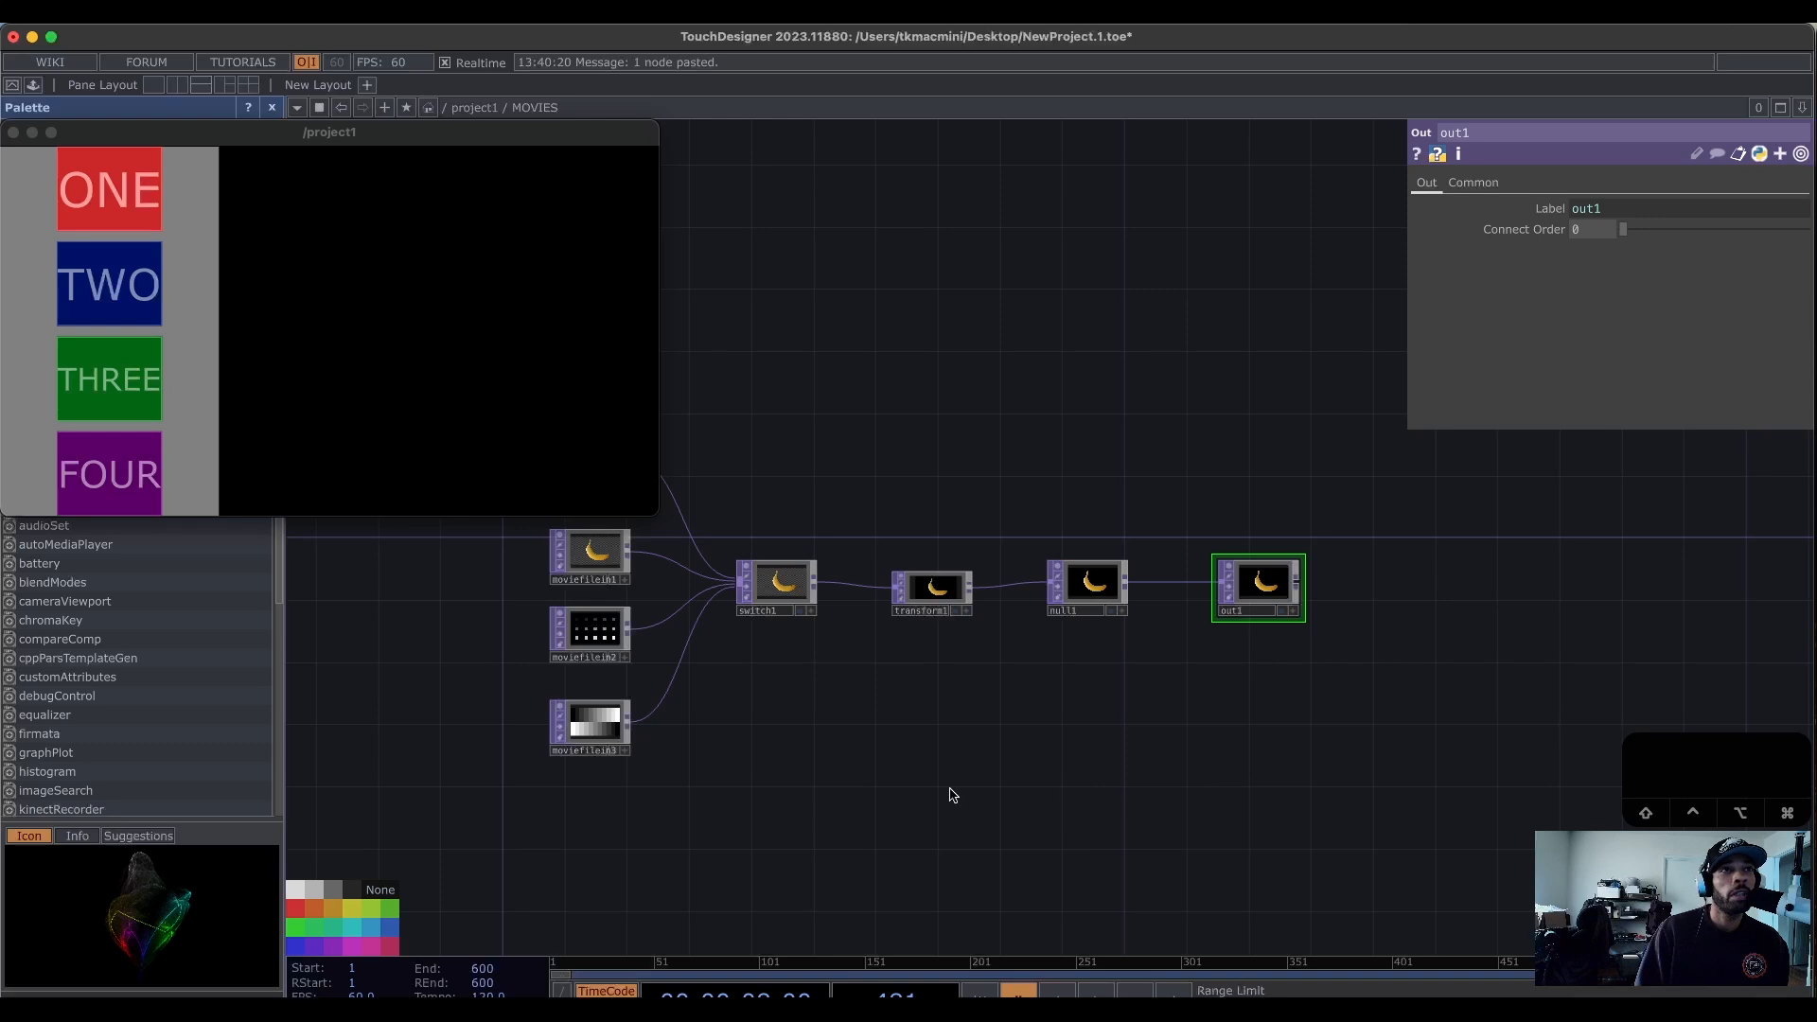
# Add an In CHOP in the empty area beside the image sources in the MOVIES container.
pyautogui.moveTo(948, 790); pyautogui.dragTo(1211, 790)
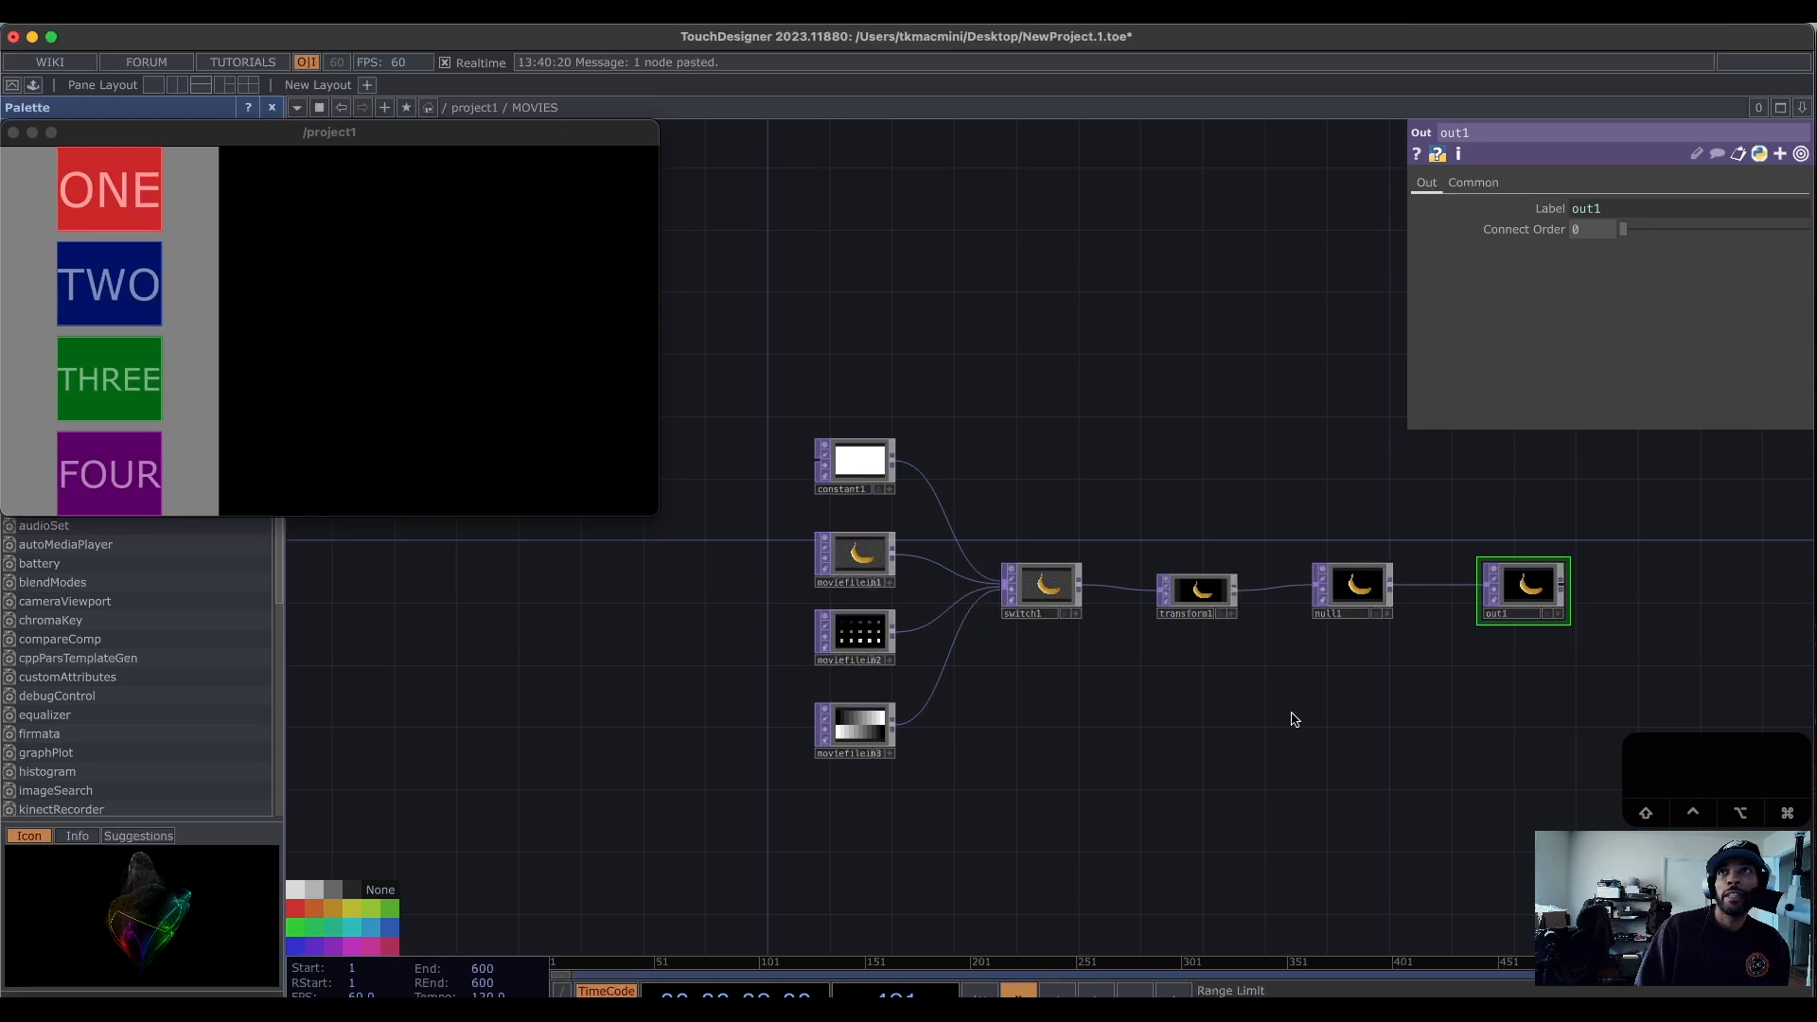
pyautogui.scroll(-5, 1277, 726)
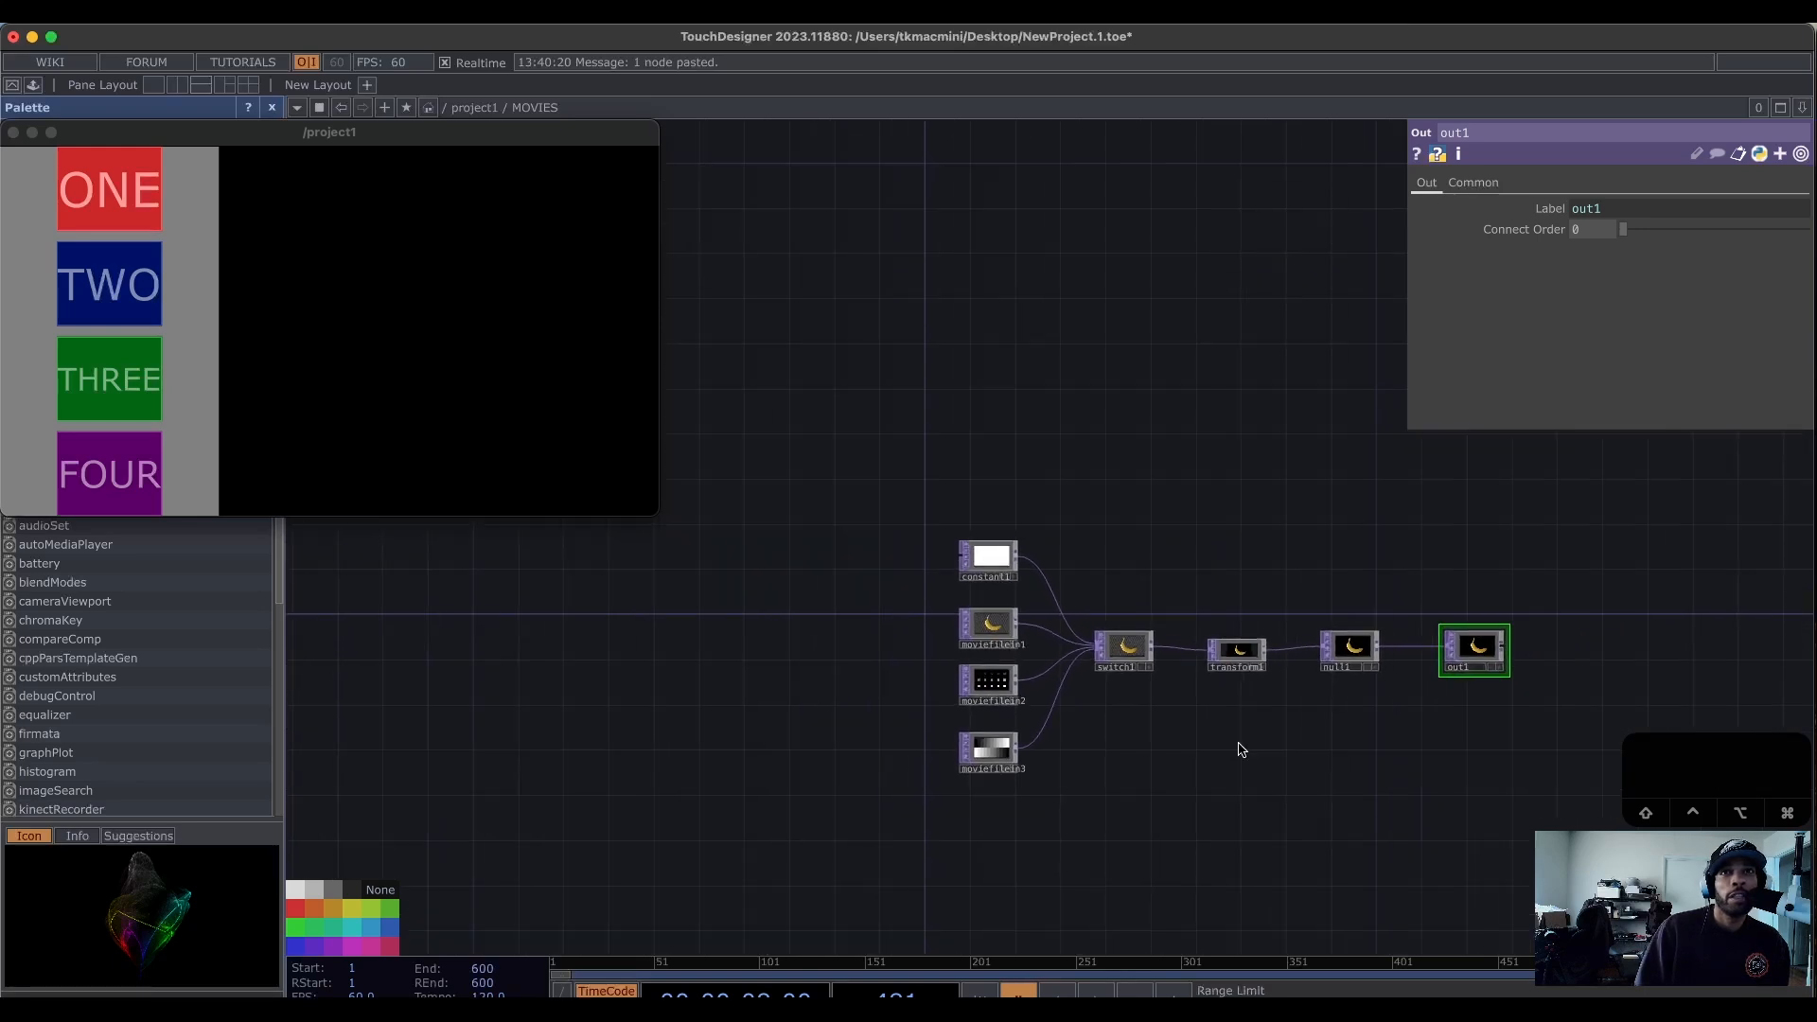
pyautogui.moveTo(1299, 750); pyautogui.dragTo(1441, 686)
pyautogui.scroll(-2, 1260, 765)
pyautogui.moveTo(1195, 812); pyautogui.dragTo(1218, 753)
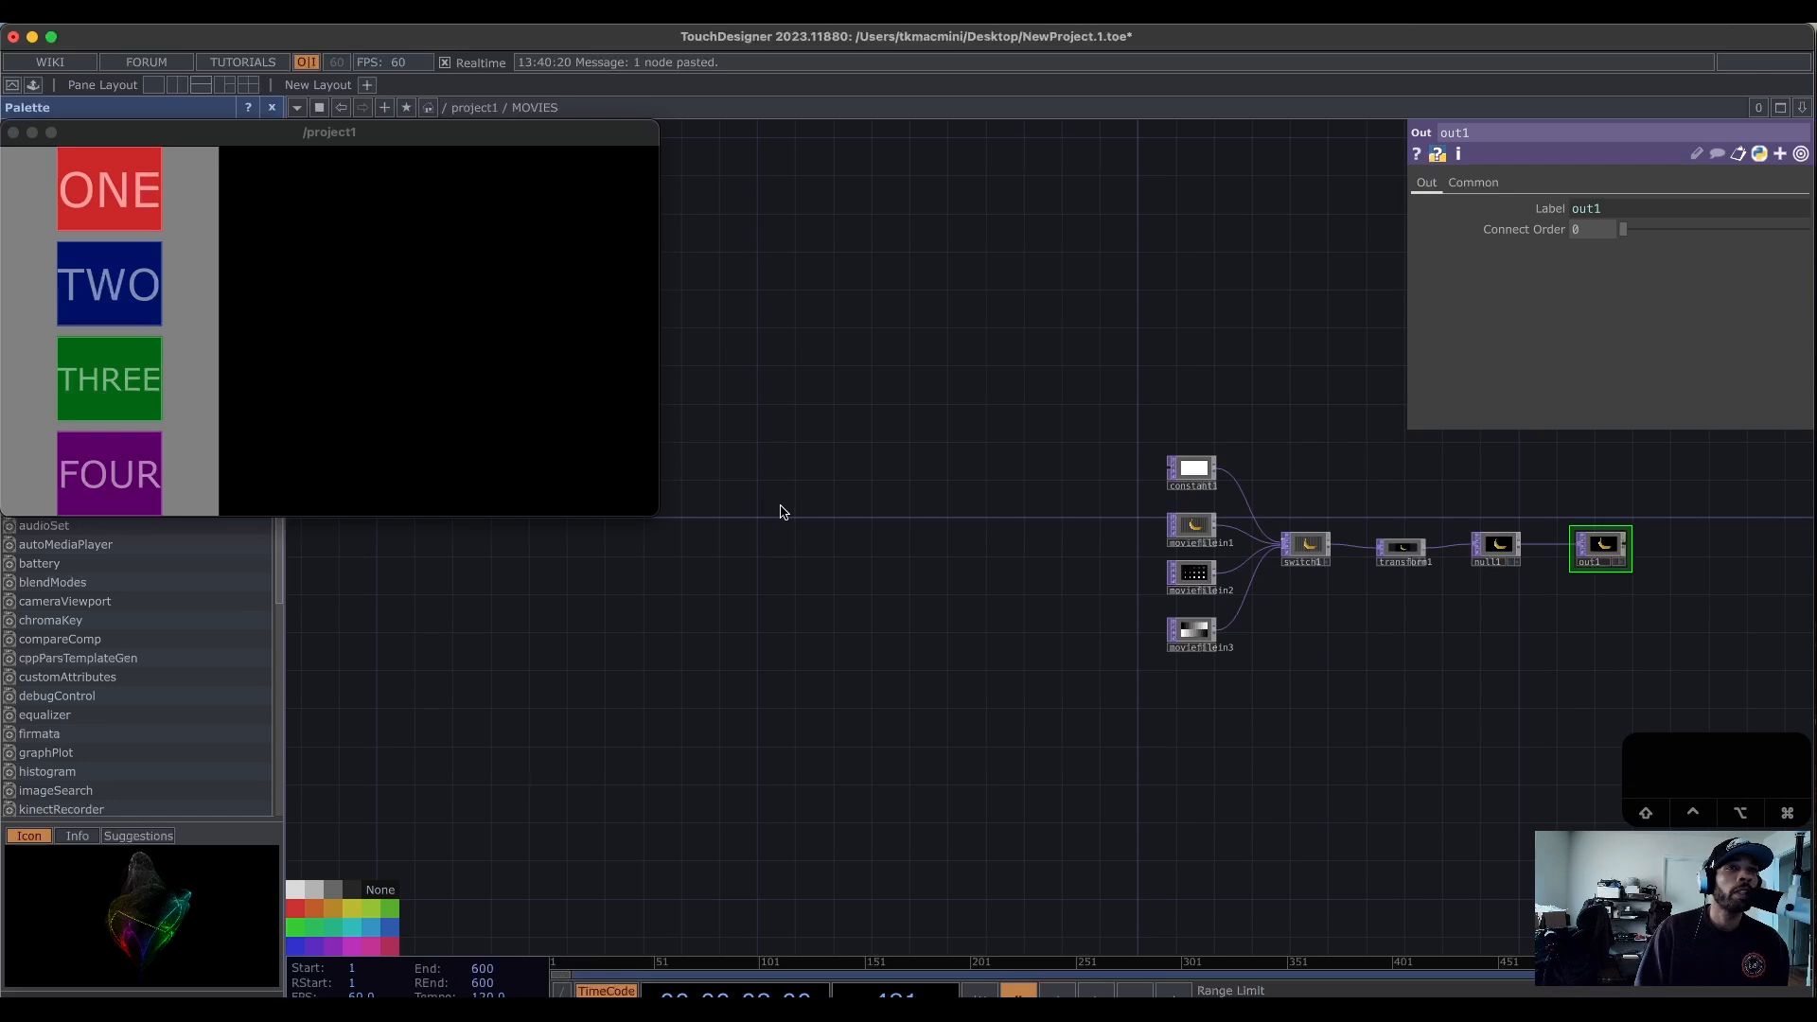
pyautogui.press('Tab')
pyautogui.click(564, 265)
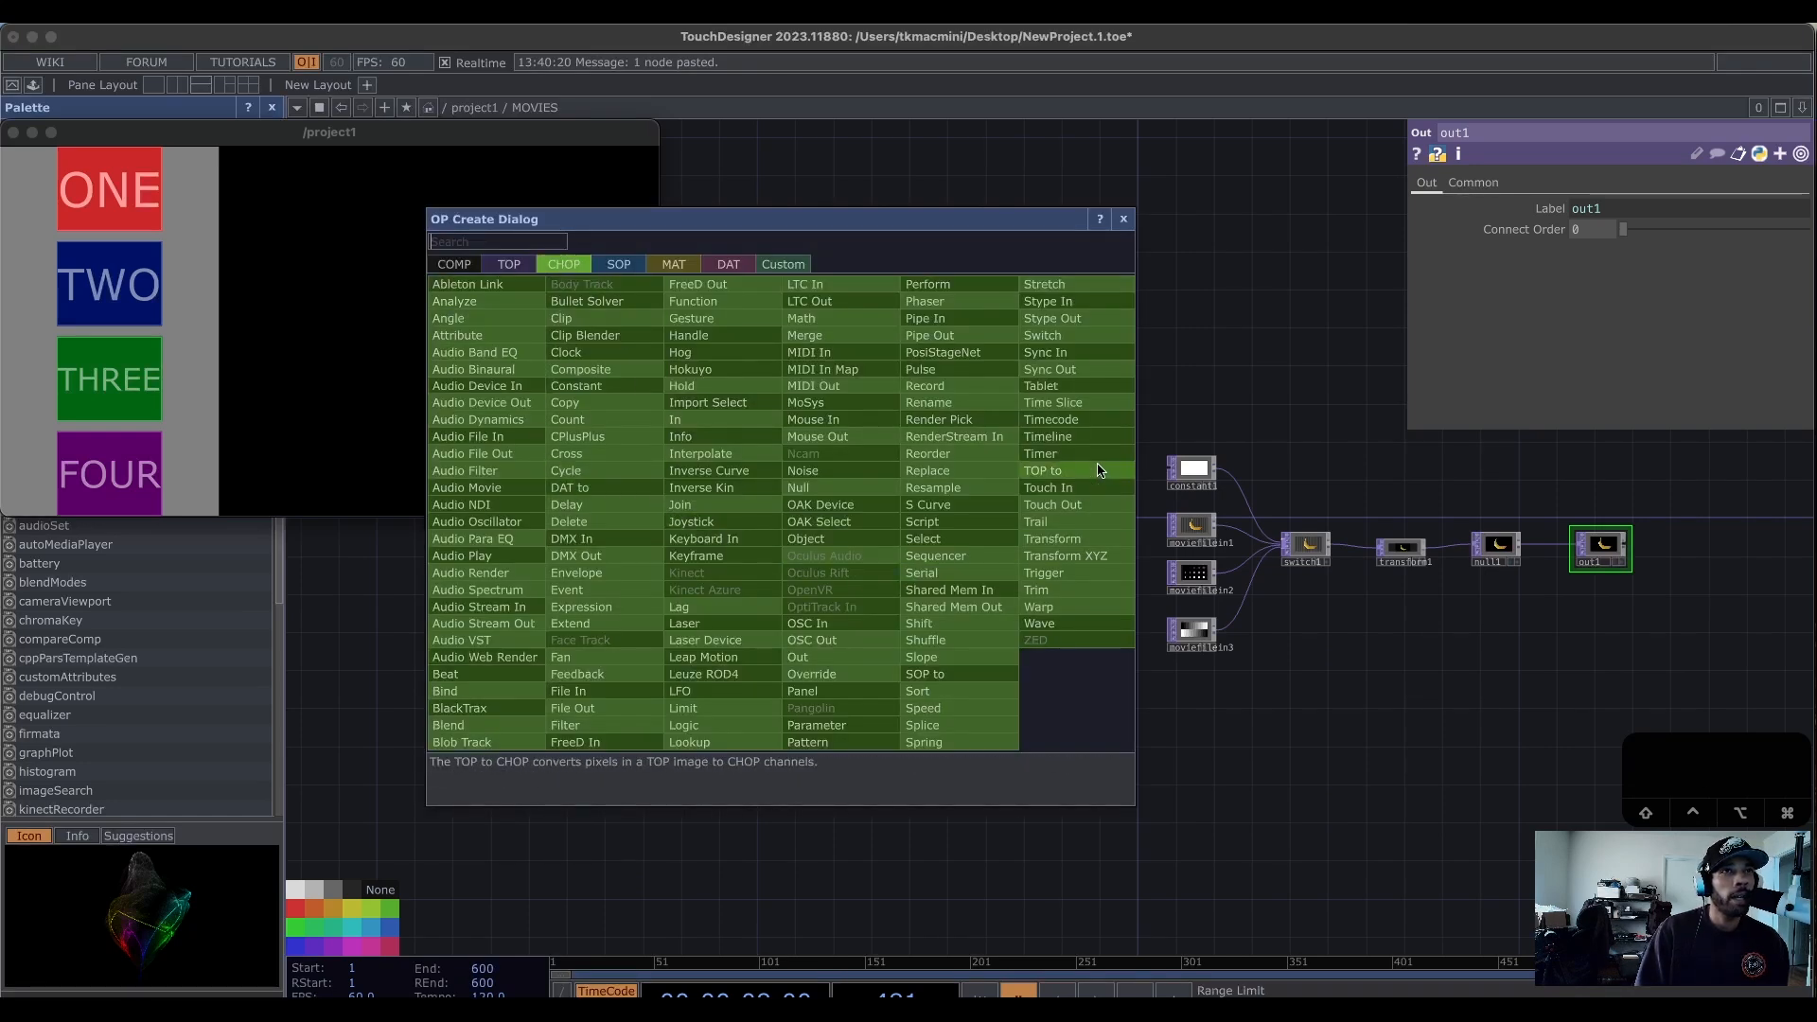
pyautogui.click(736, 419)
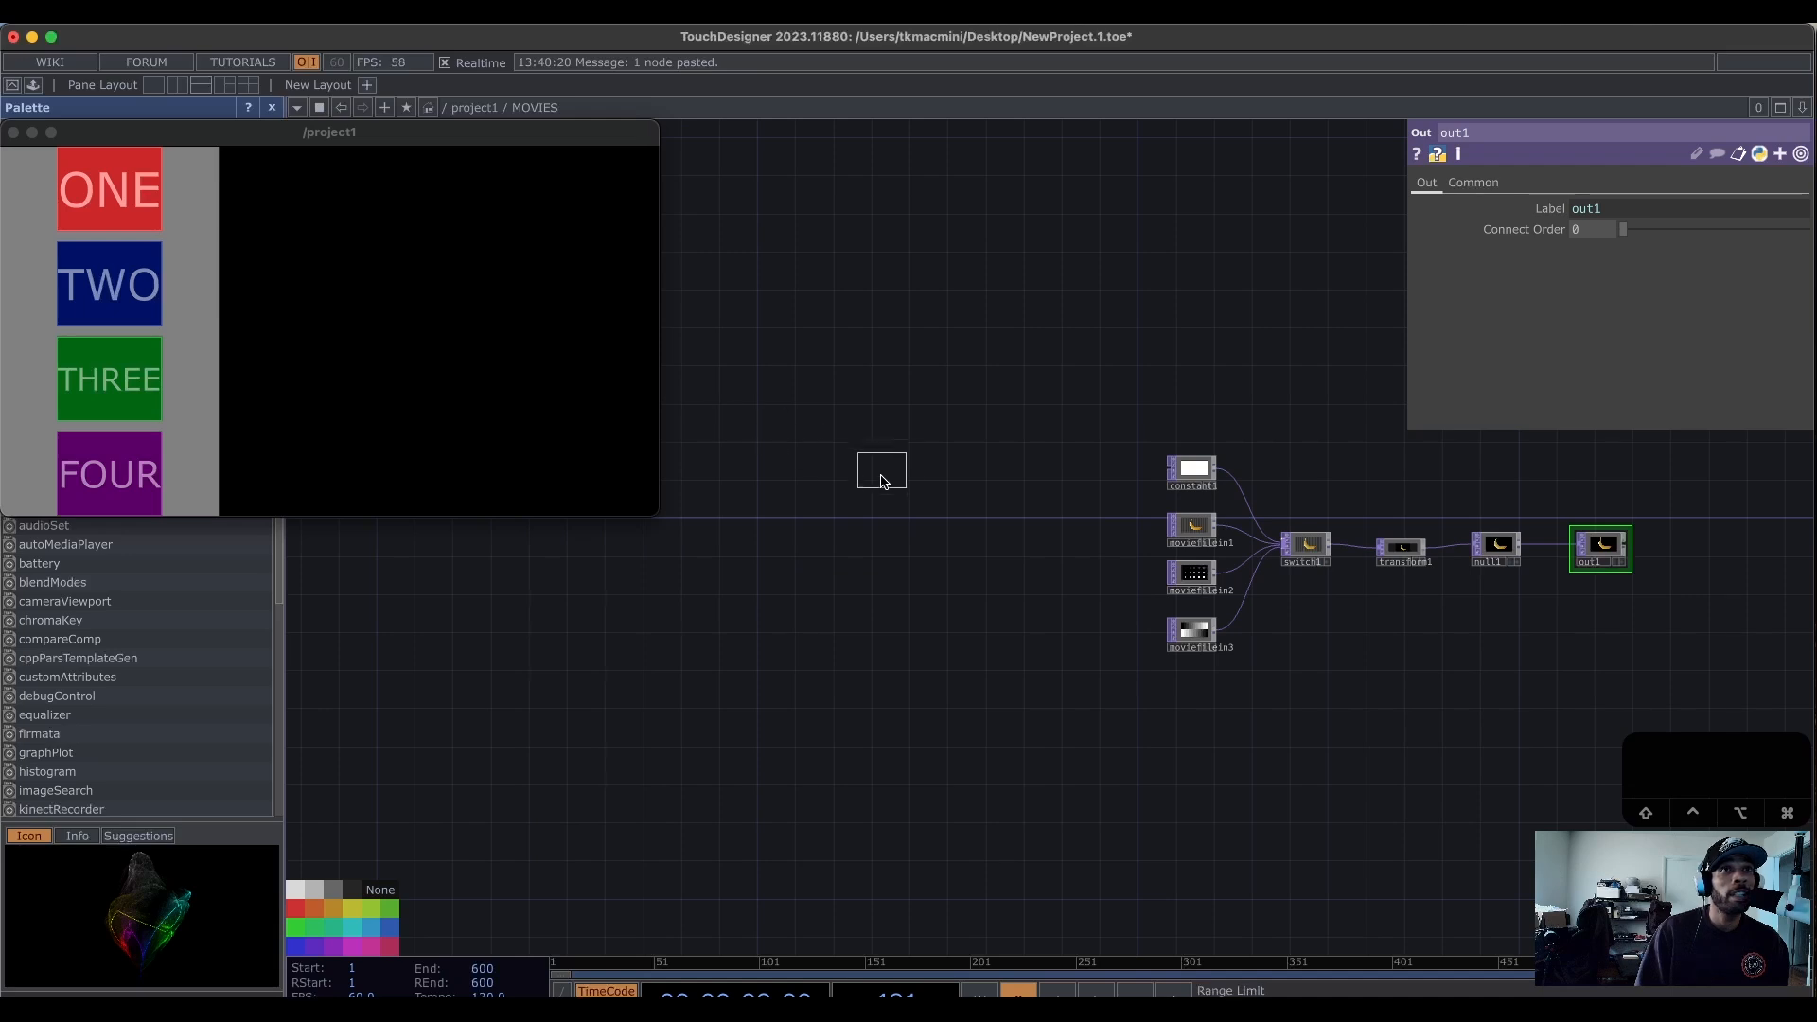
pyautogui.click(827, 504)
# Move the In CHOP to the free space above the Switch TOP.
pyautogui.scroll(3, 756, 497)
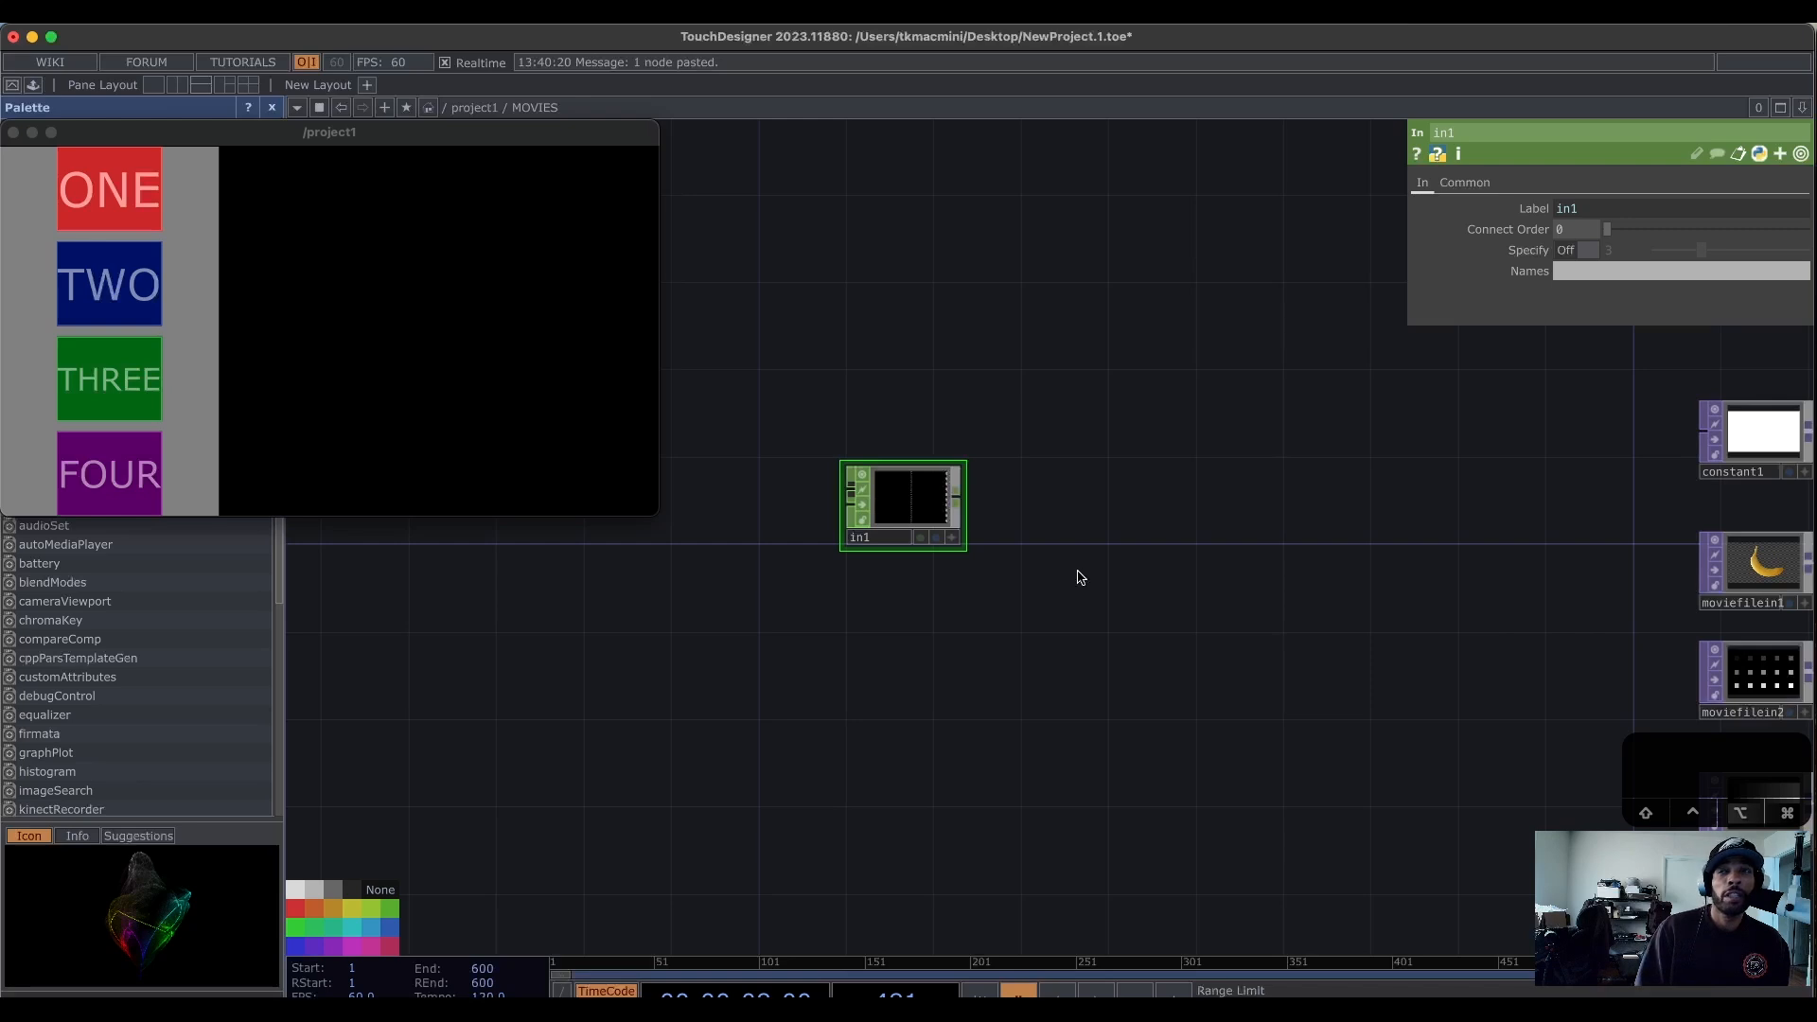
pyautogui.moveTo(1240, 644); pyautogui.dragTo(1167, 624)
pyautogui.moveTo(1251, 563); pyautogui.dragTo(1099, 567)
pyautogui.moveTo(974, 587); pyautogui.dragTo(1743, 495)
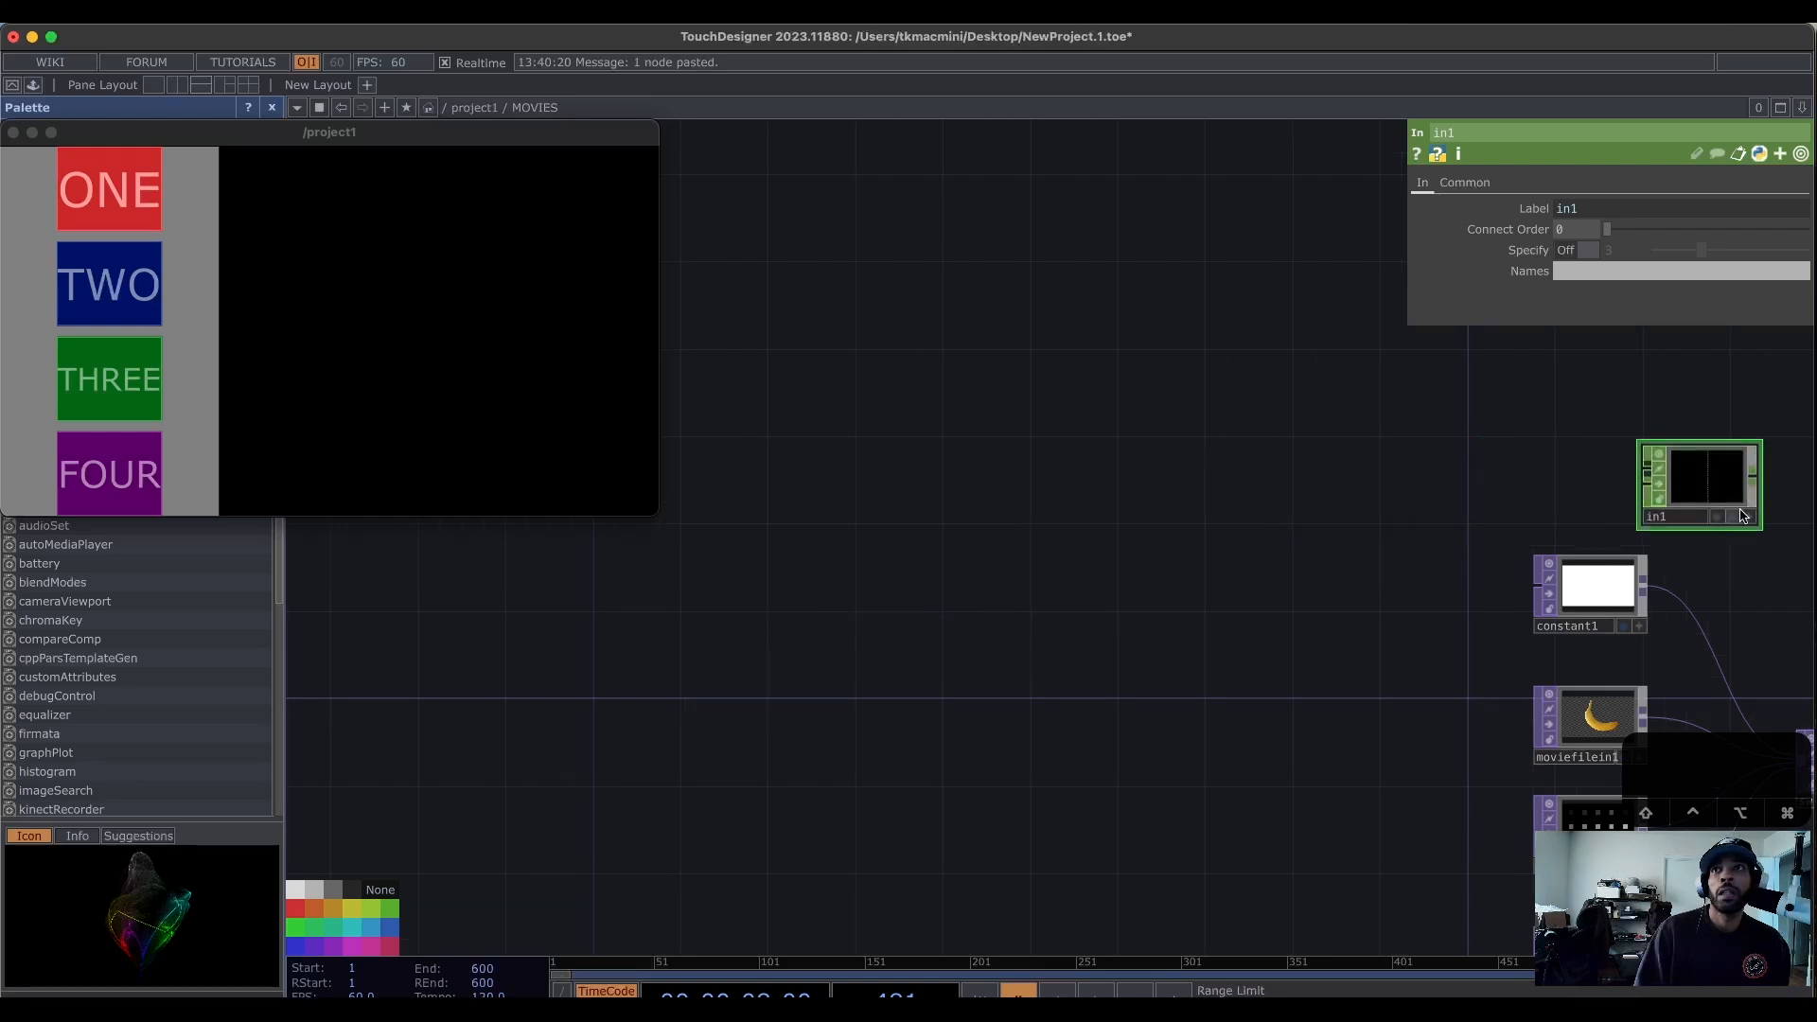
pyautogui.moveTo(1283, 451); pyautogui.dragTo(598, 542)
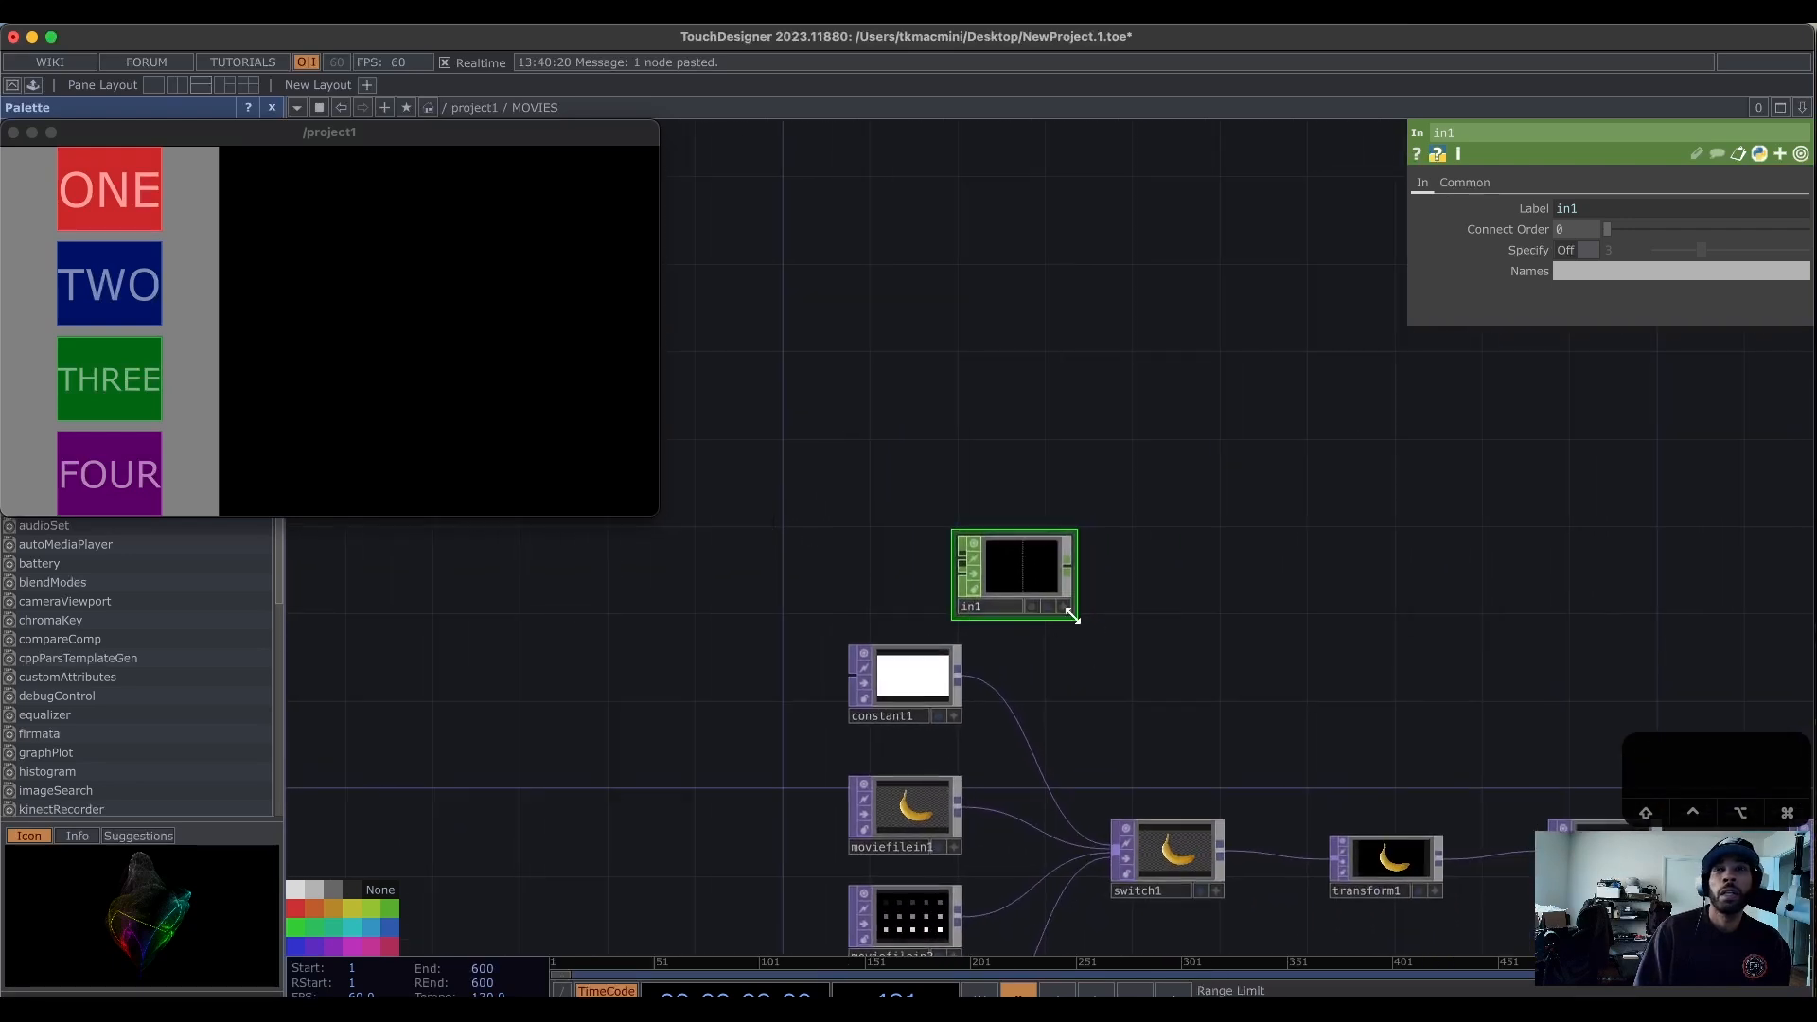
pyautogui.moveTo(1058, 584); pyautogui.dragTo(1226, 464)
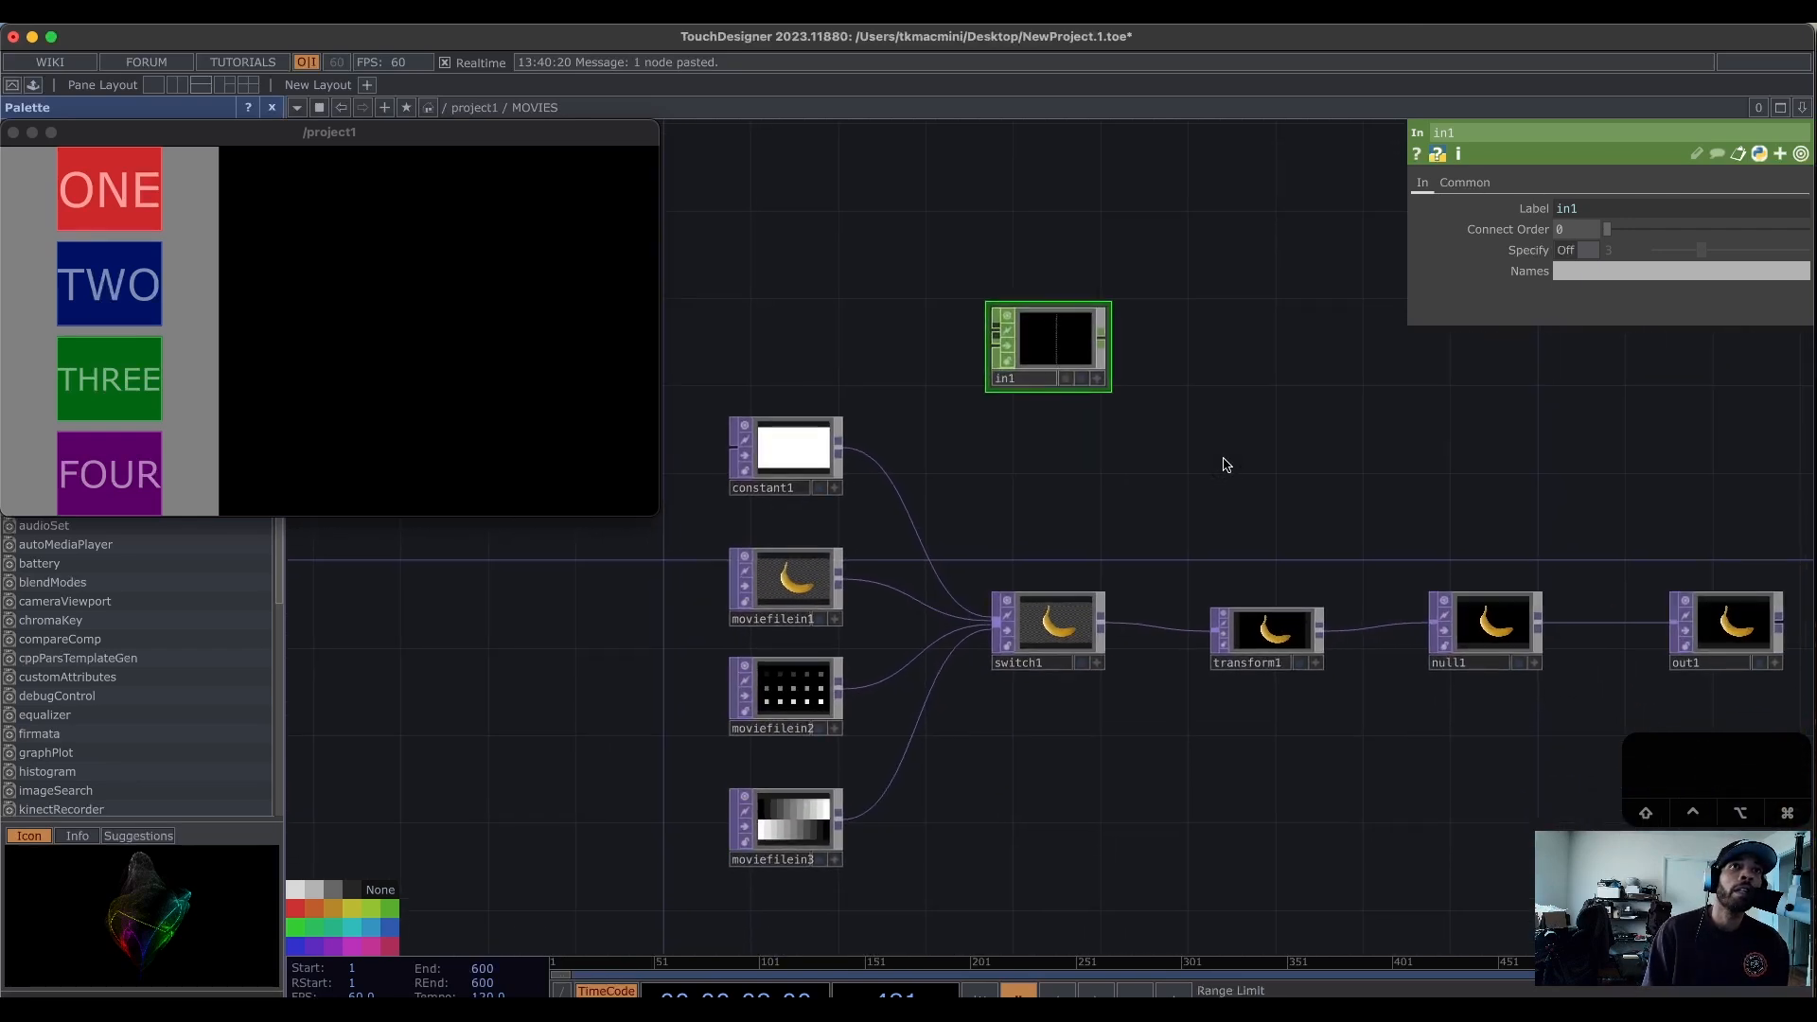
# Return to the project1 network and connect the Null CHOP's output to the MOVIES container's input.
pyautogui.press('u')
pyautogui.moveTo(957, 743); pyautogui.dragTo(1059, 779)
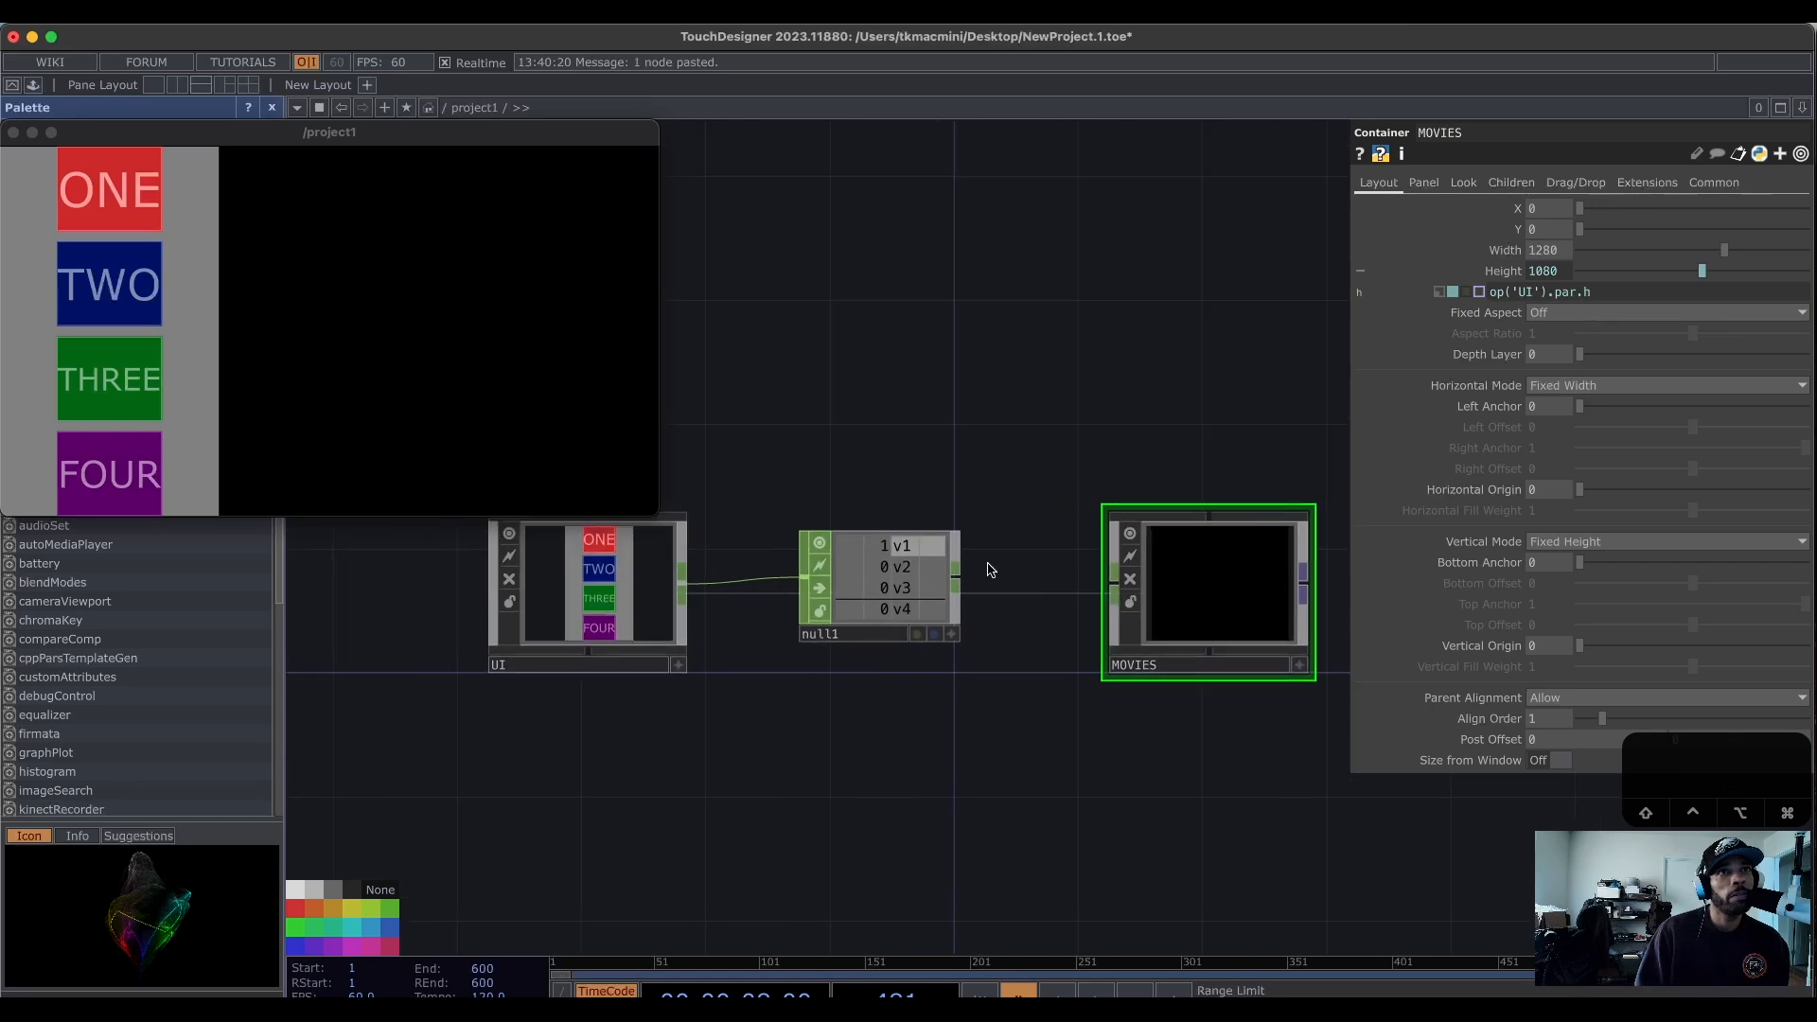
pyautogui.click(956, 581)
pyautogui.click(1102, 599)
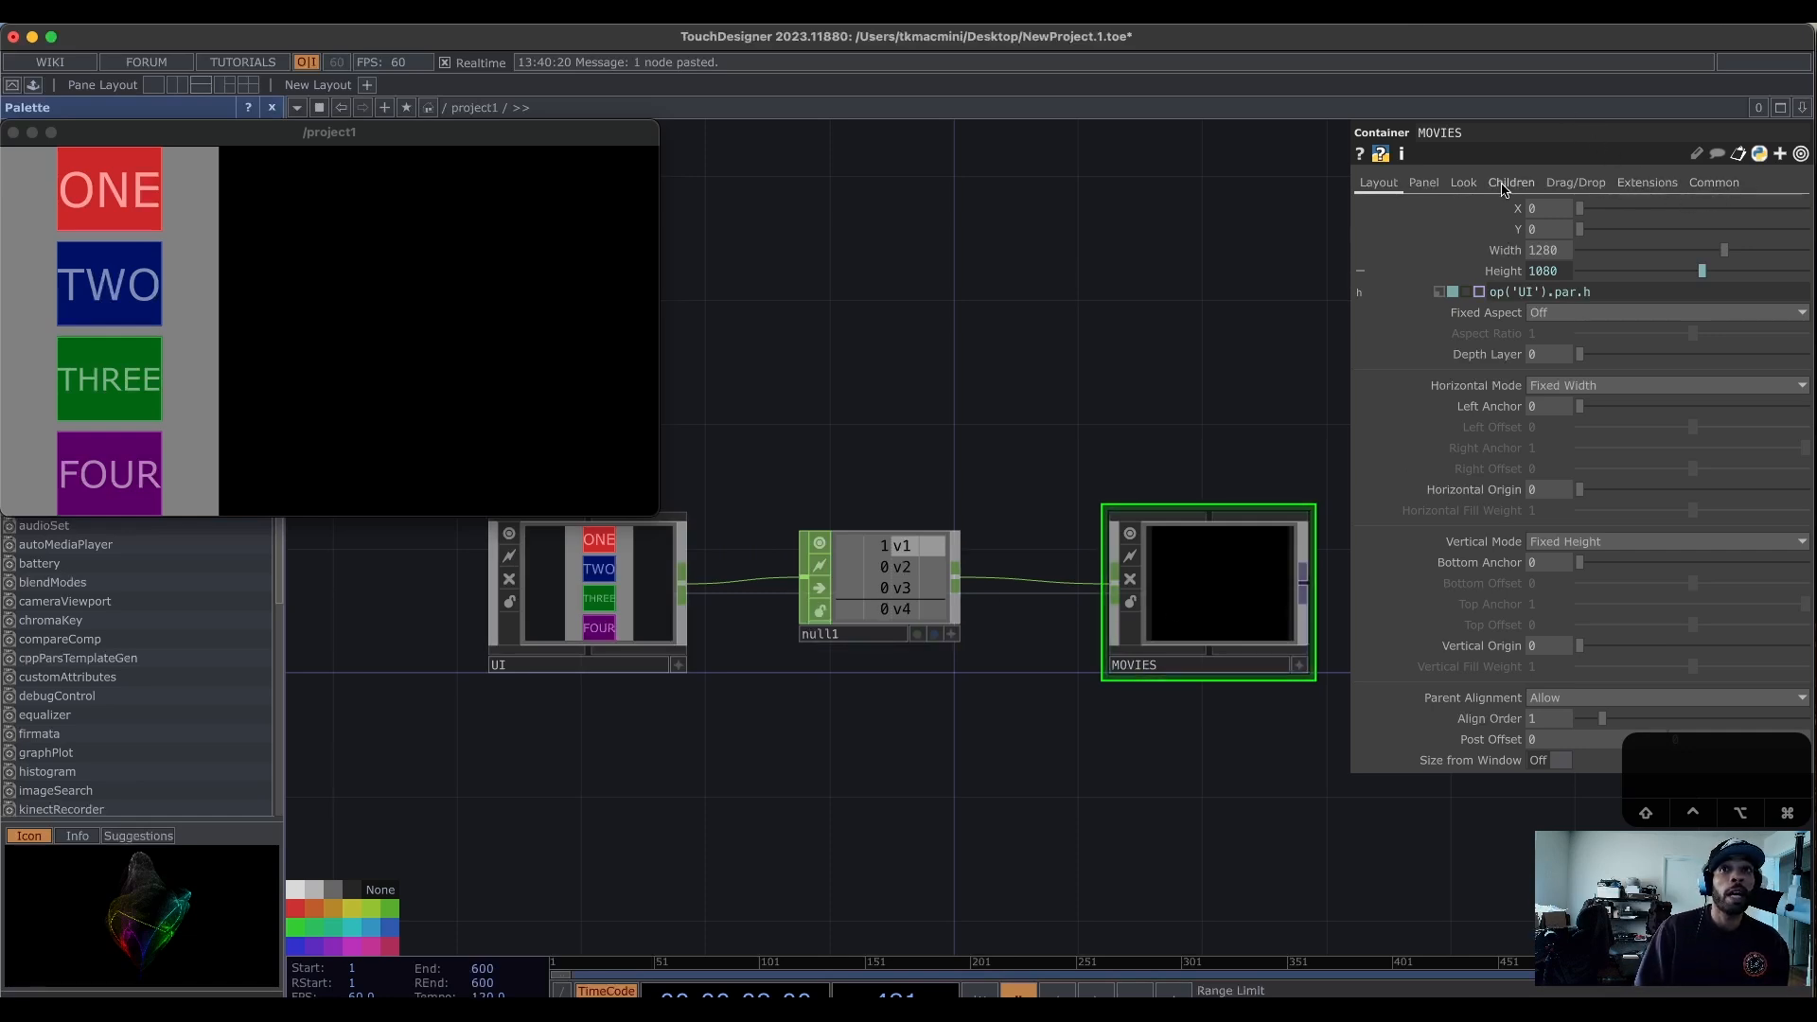
# Set the MOVIES container's Background TOP to ./out1 and its TOP Fill to Fill Best.
pyautogui.click(1461, 185)
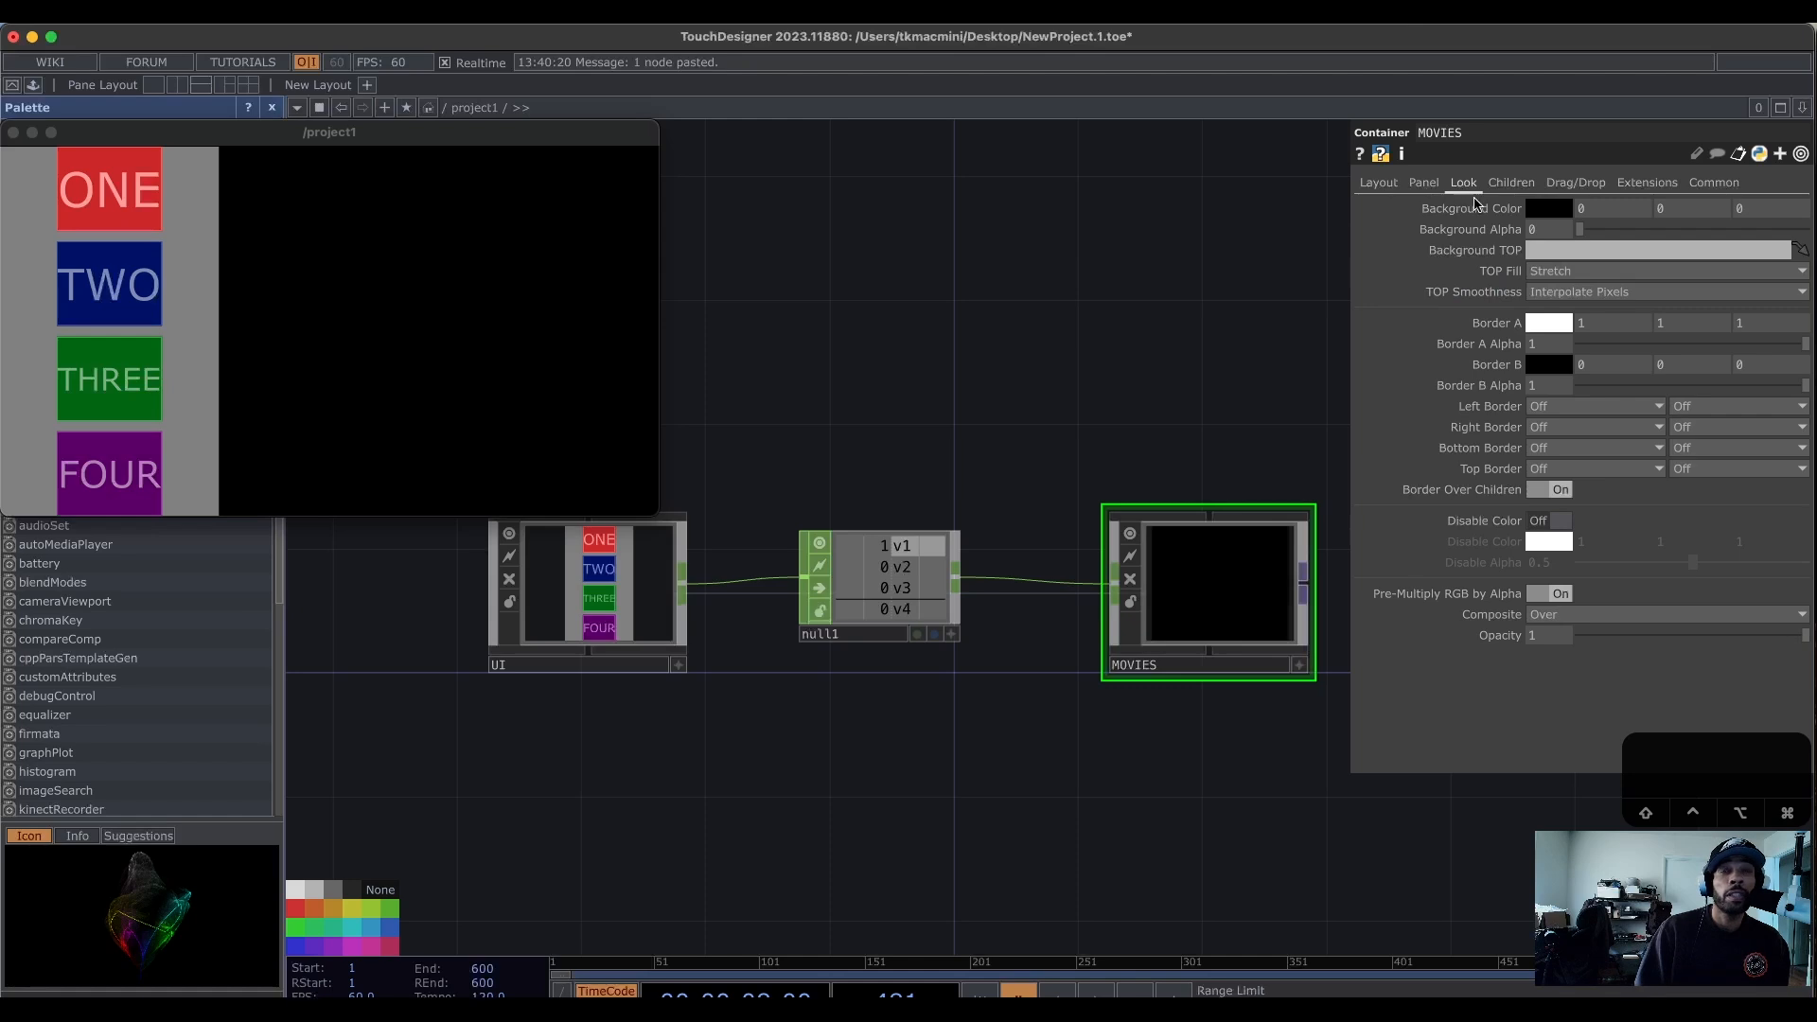
pyautogui.click(1580, 251)
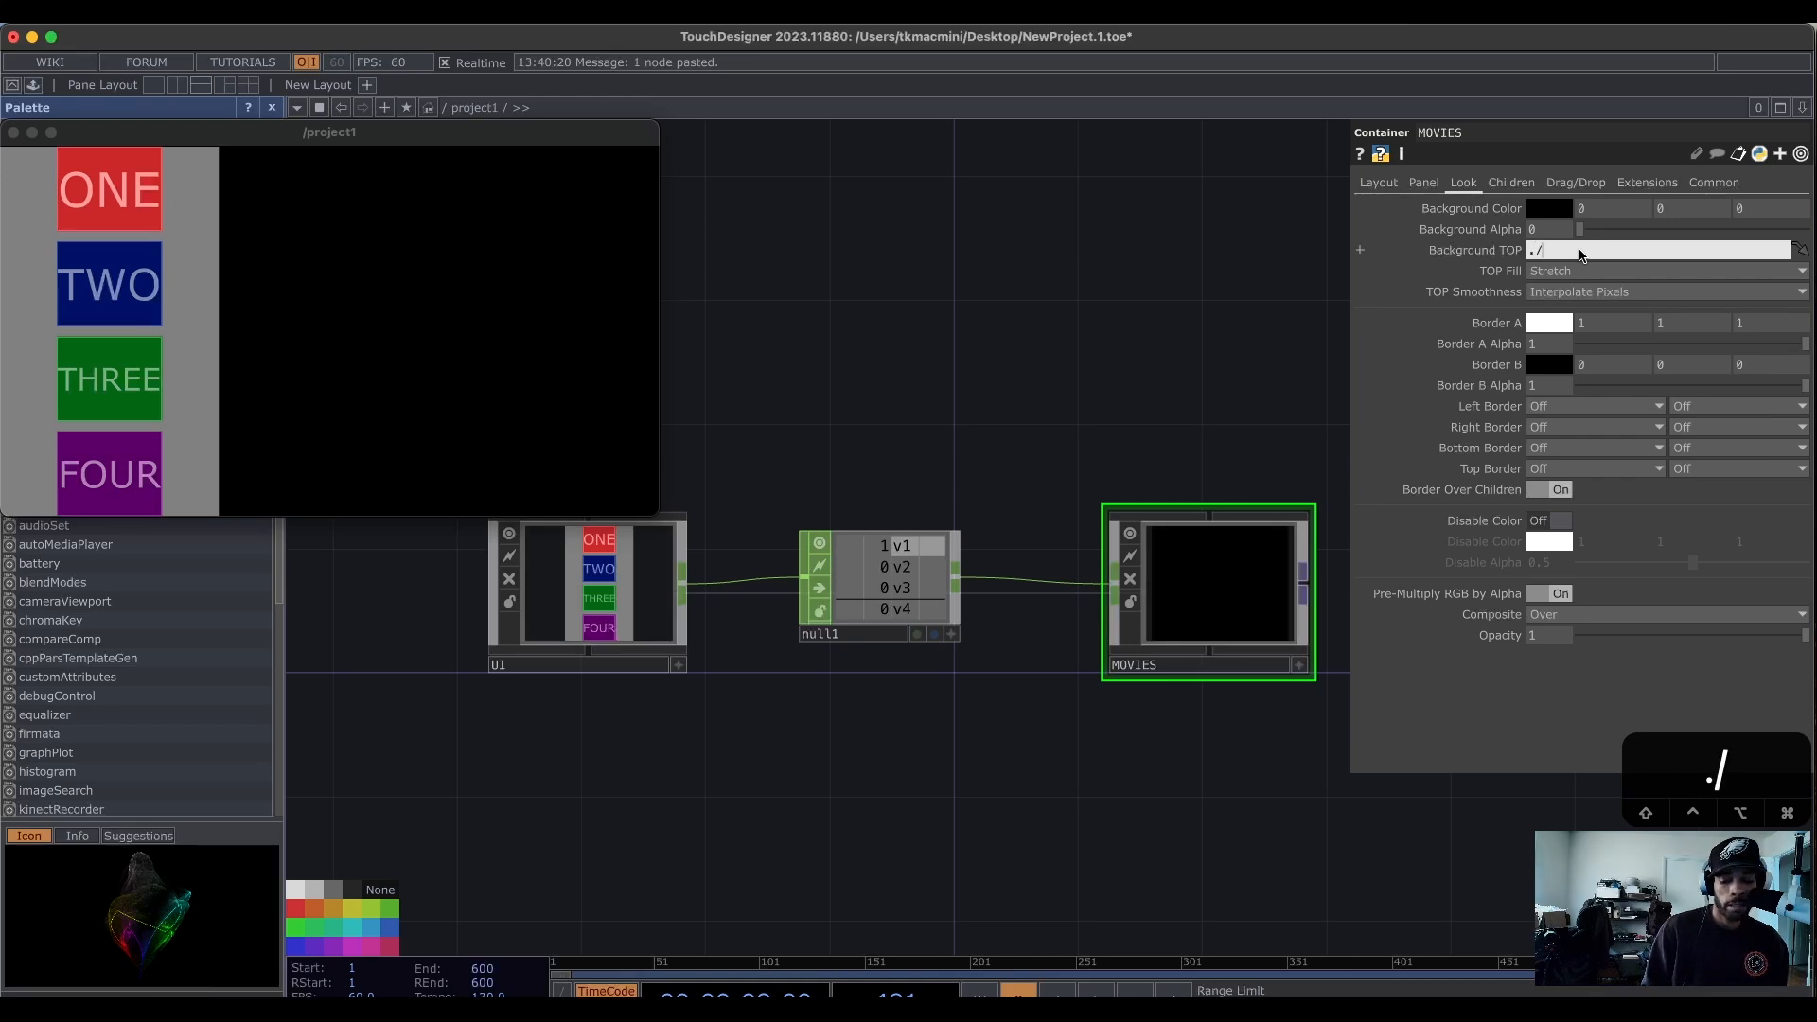
pyautogui.write('out1')
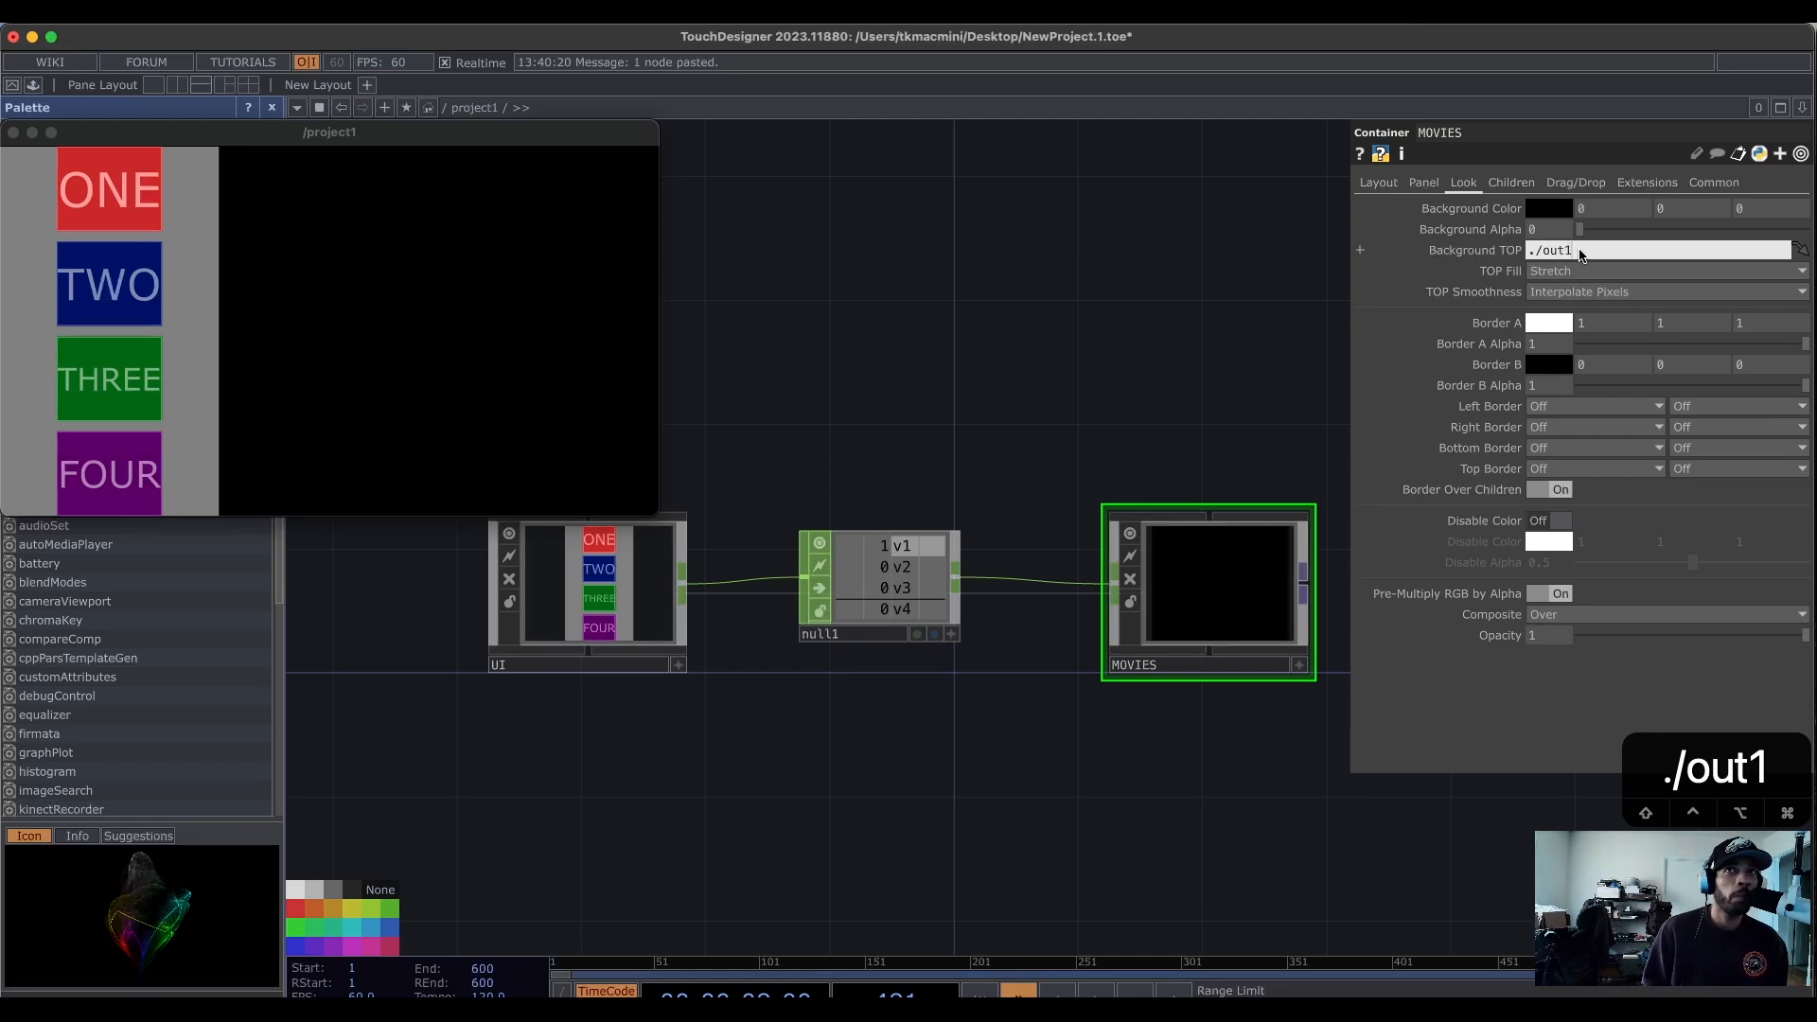
pyautogui.press('Return')
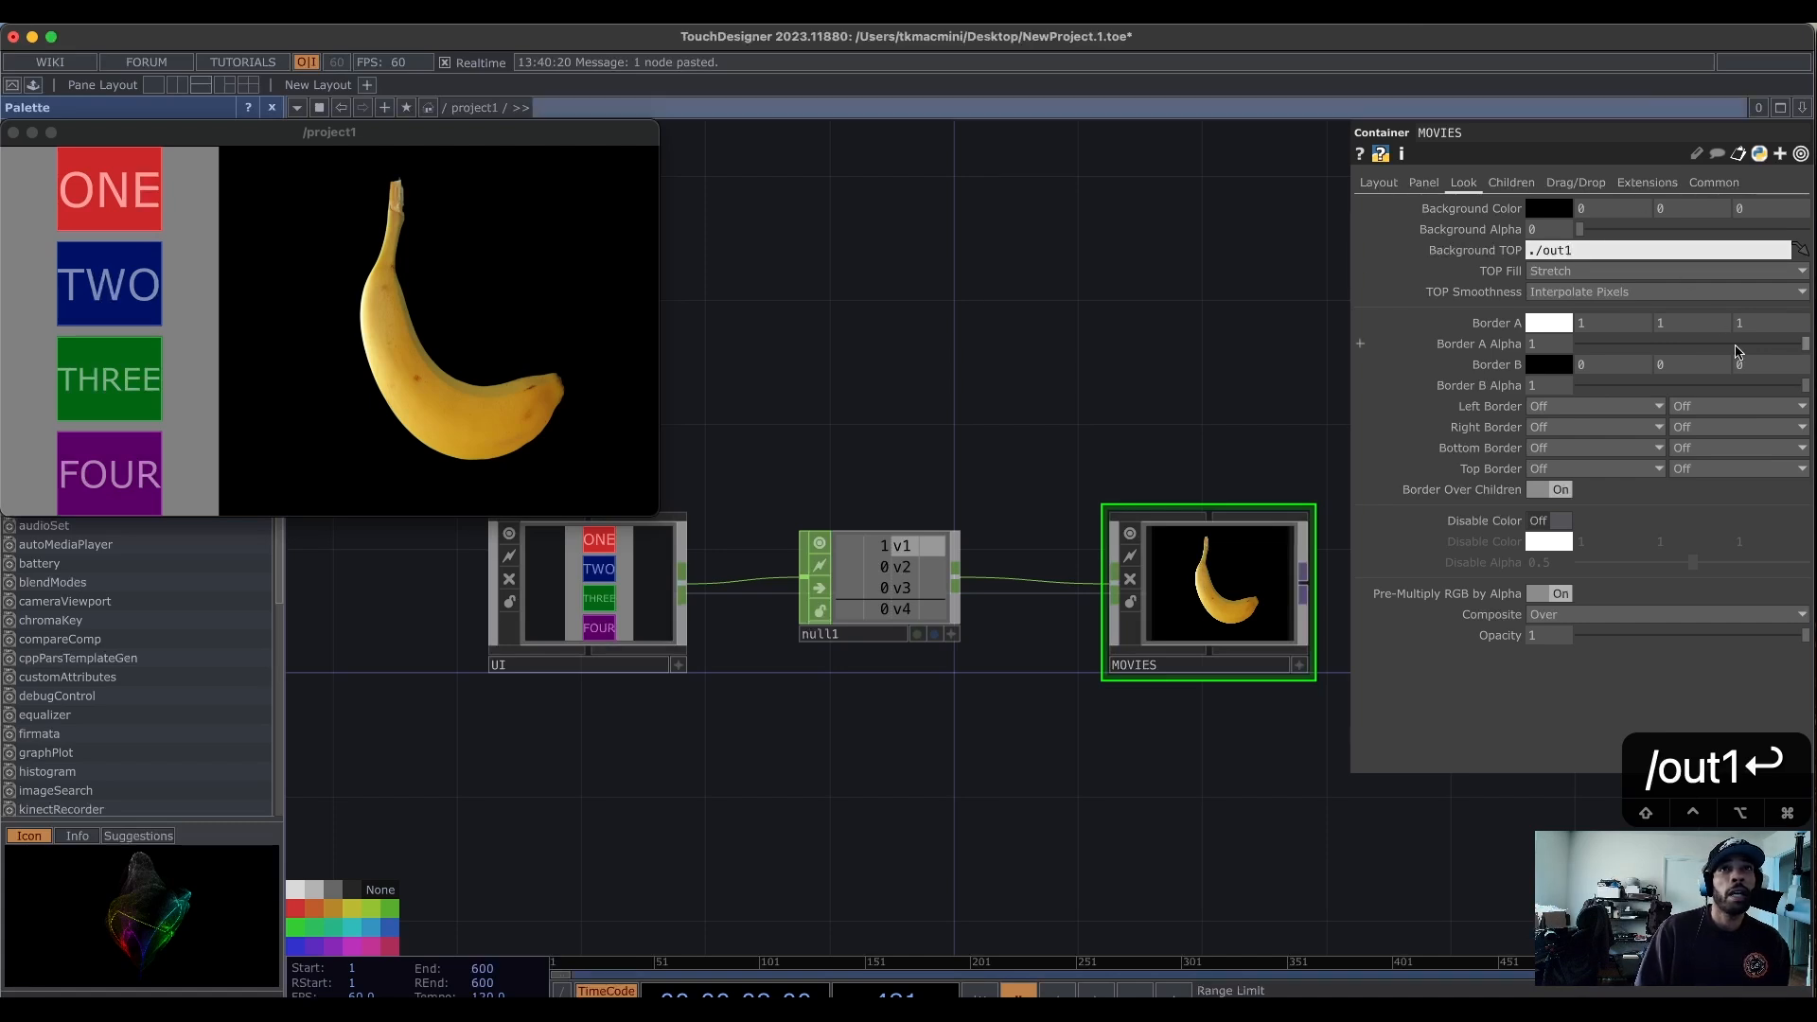
pyautogui.click(1698, 273)
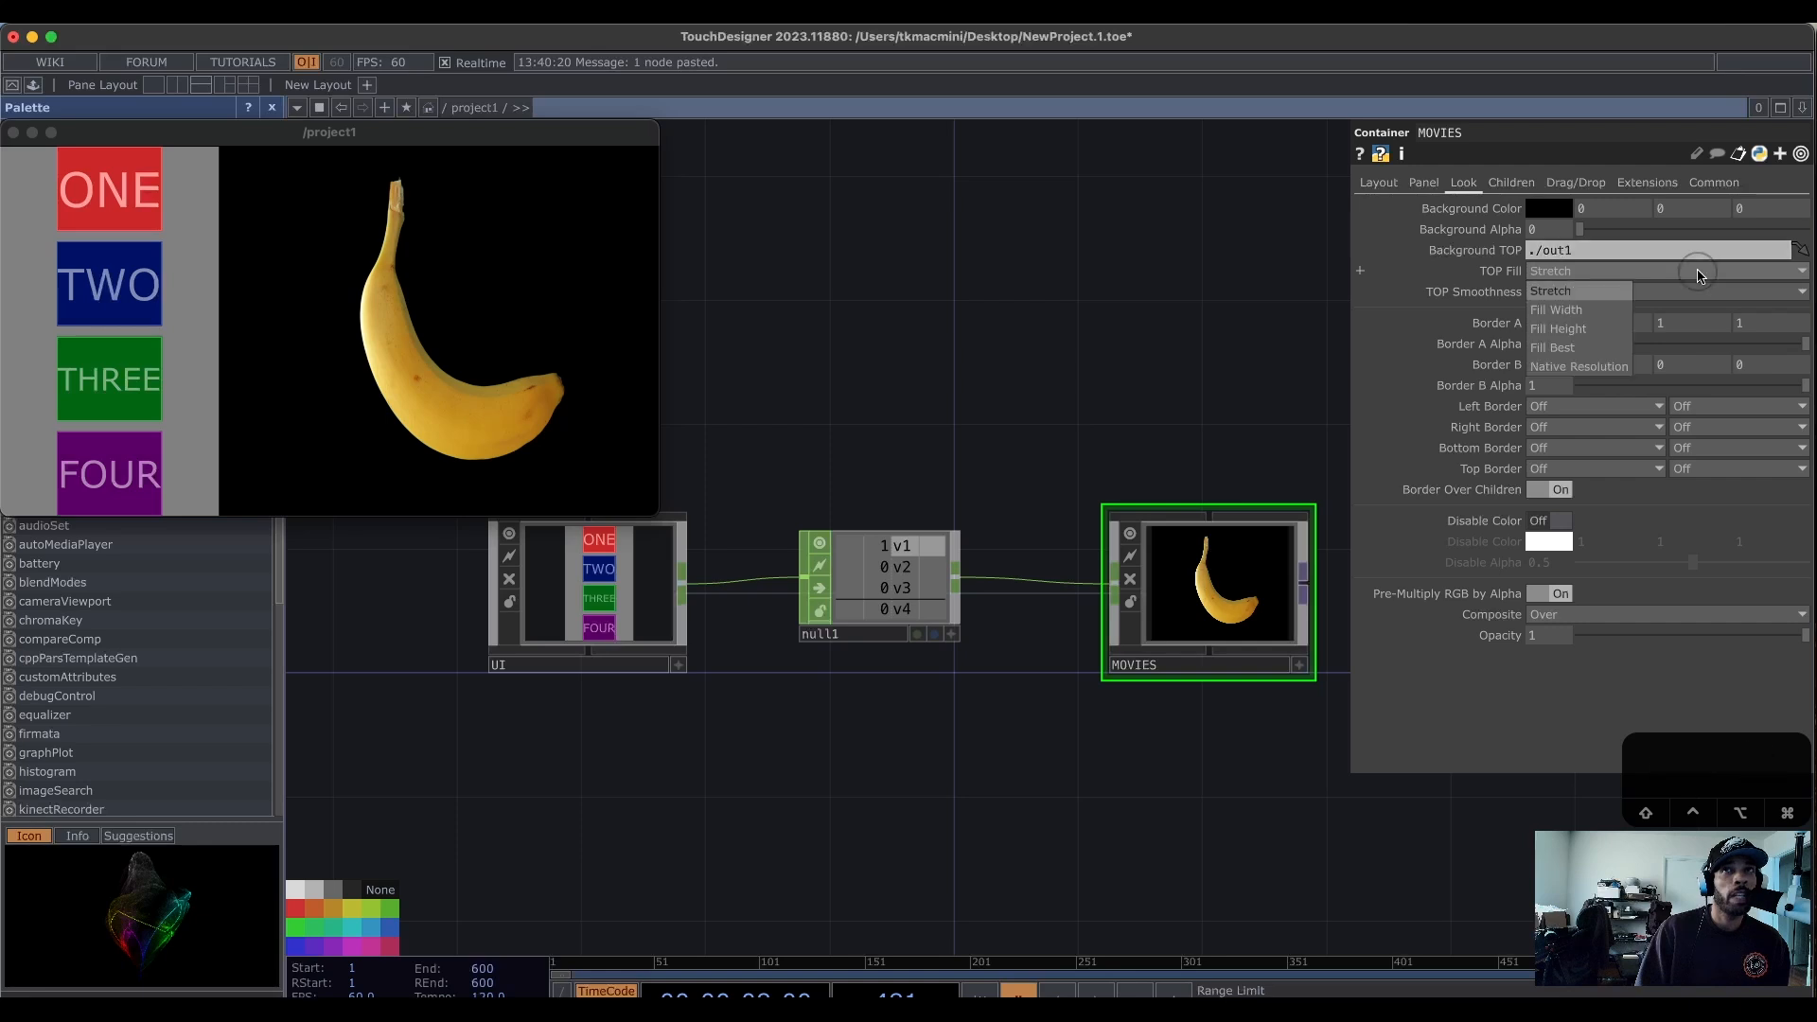
pyautogui.click(1574, 350)
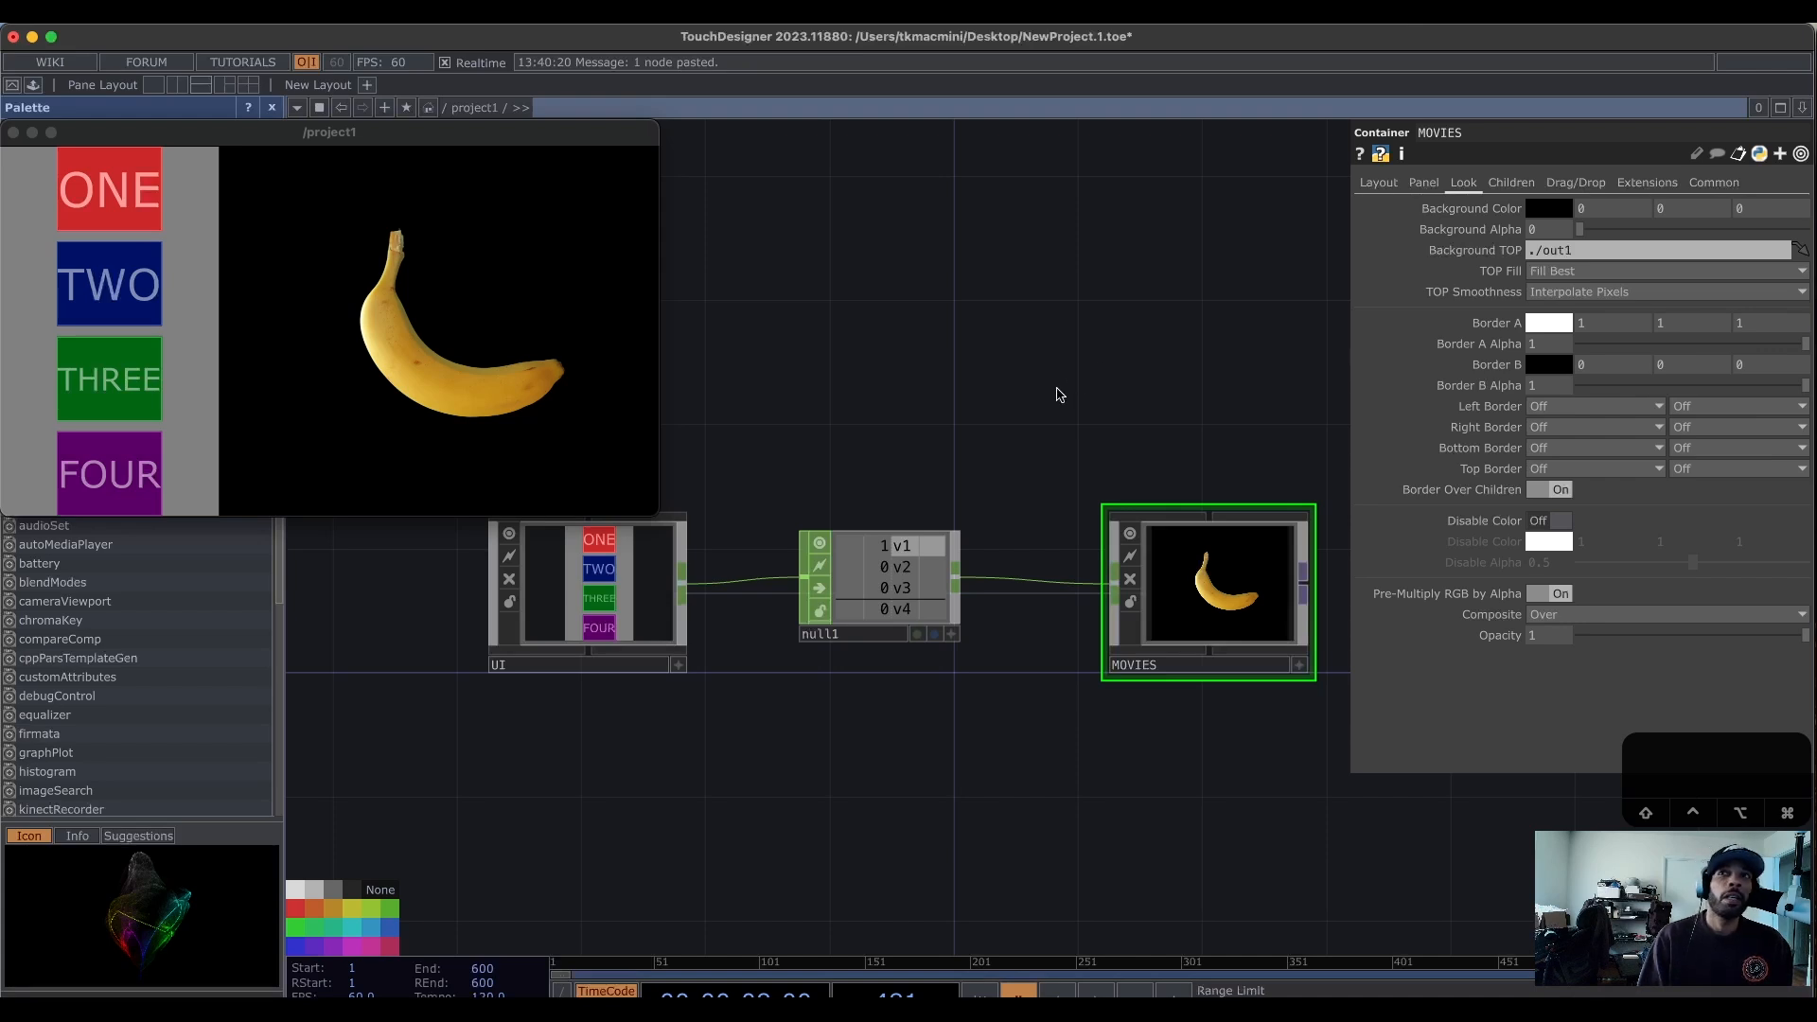
# Enter the MOVIES container and bring the In CHOP and the image network into view.
pyautogui.doubleClick(1198, 625)
pyautogui.moveTo(1294, 731); pyautogui.dragTo(1134, 754)
pyautogui.moveTo(1027, 410); pyautogui.dragTo(1124, 459)
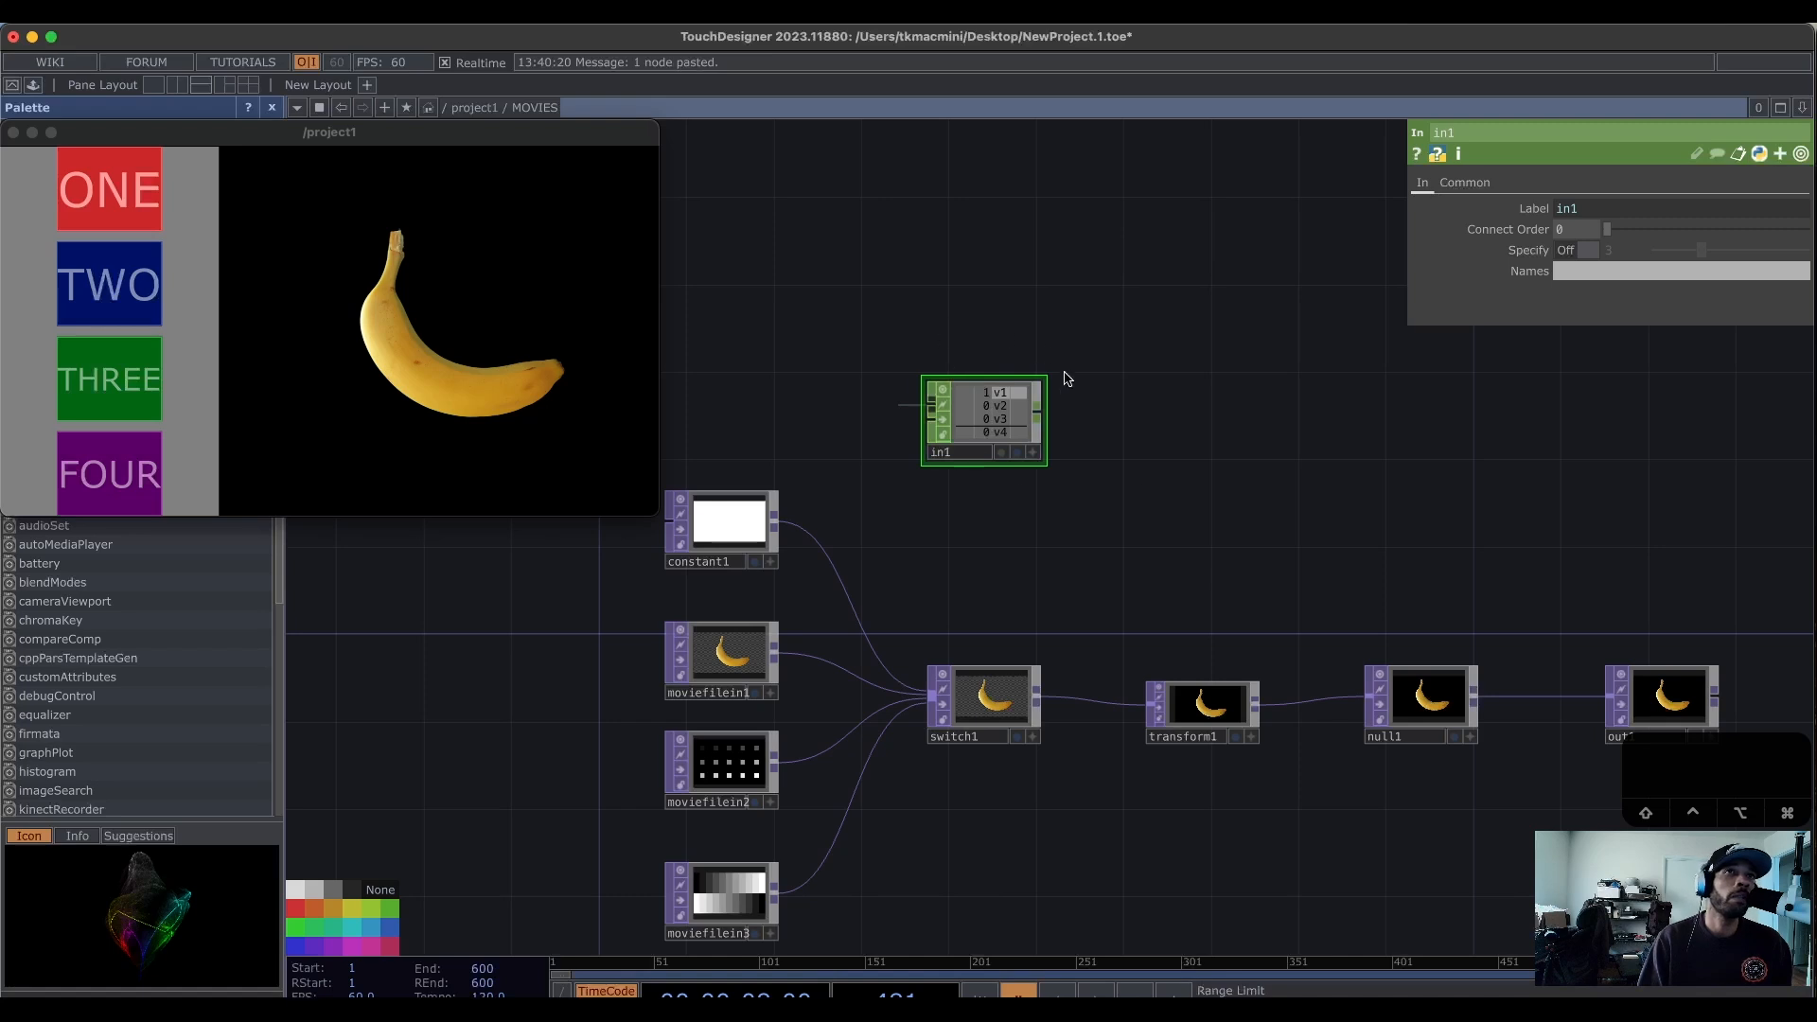
pyautogui.moveTo(1171, 562); pyautogui.dragTo(1159, 445)
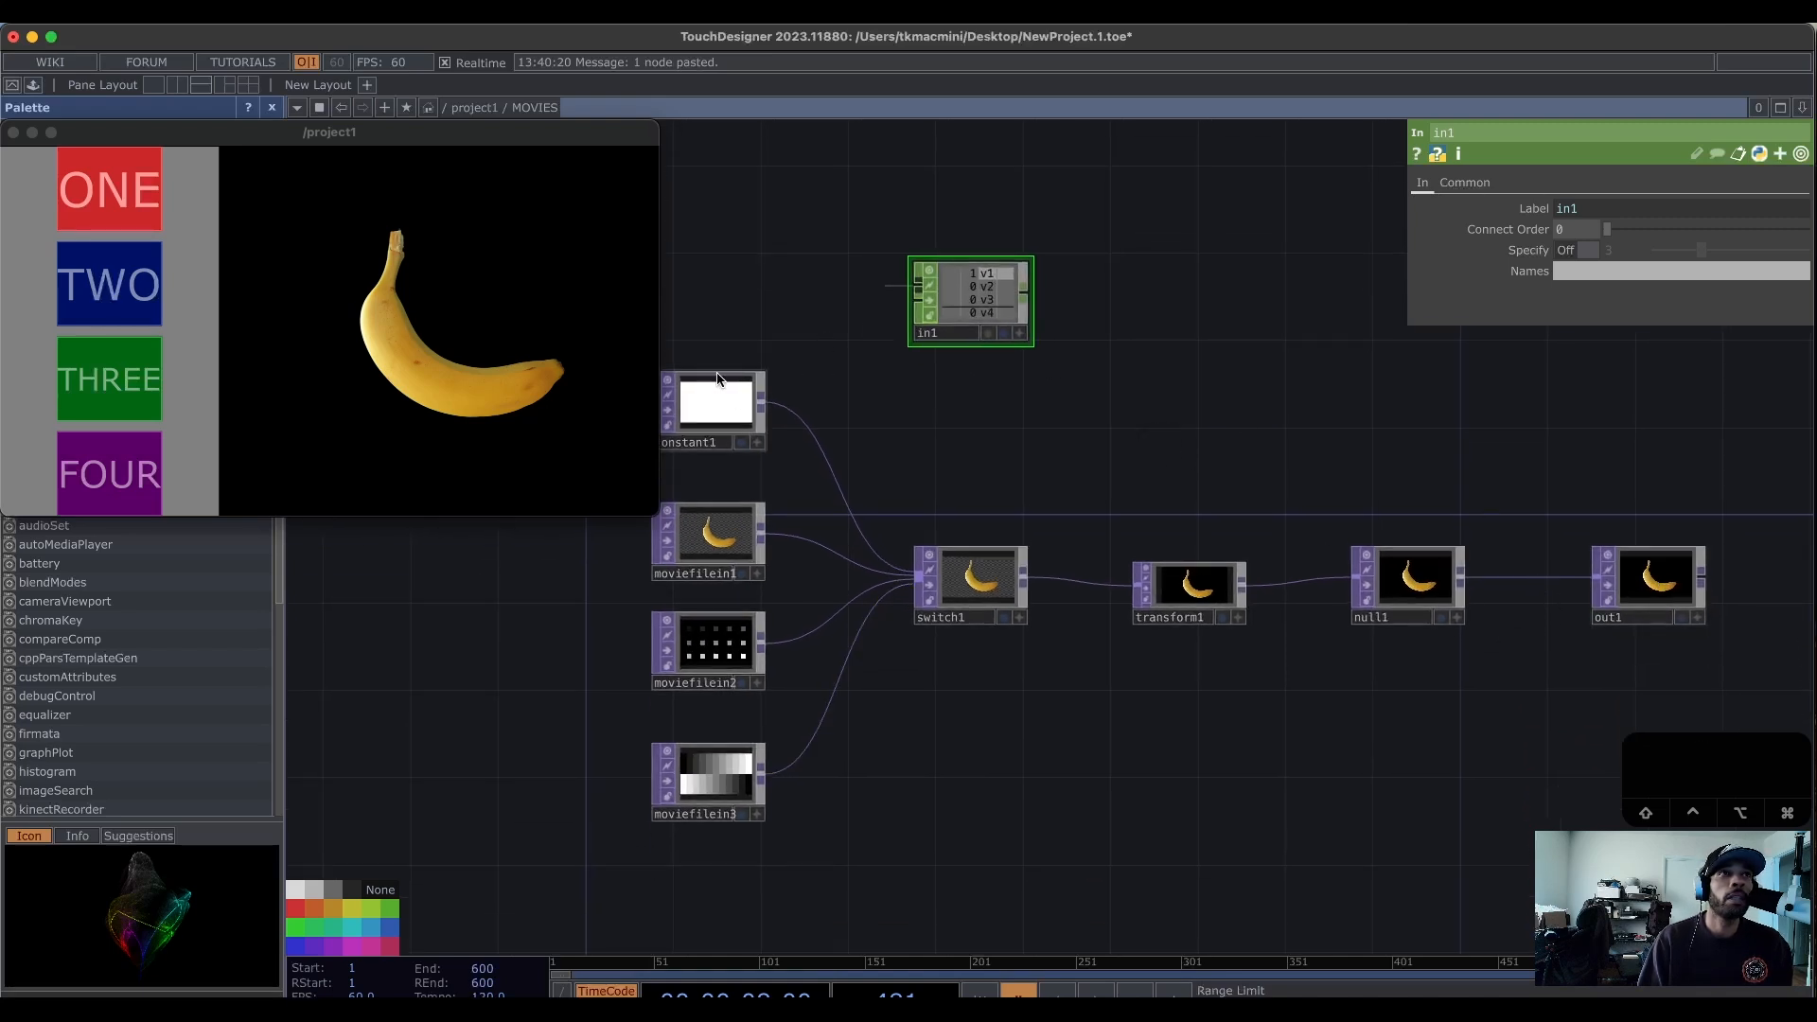
# Try Index values 0 and 3 on the Switch TOP to preview its first and last inputs.
pyautogui.click(718, 414)
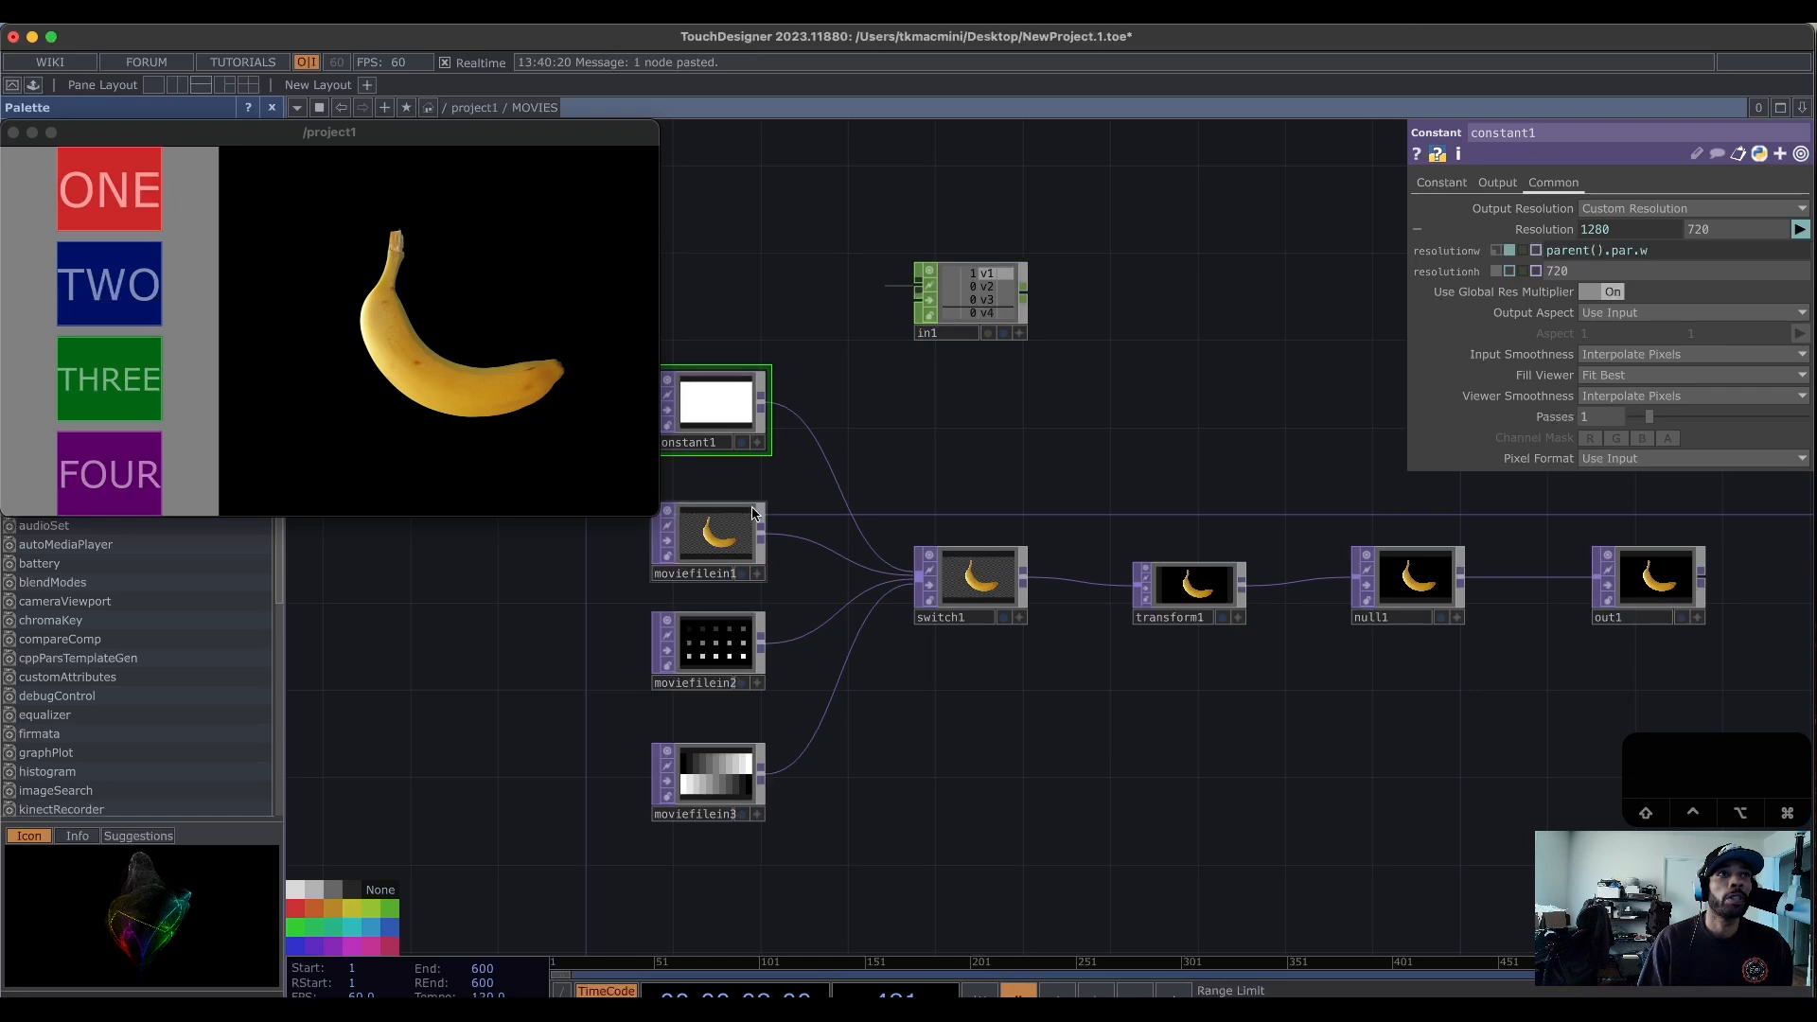
pyautogui.click(1018, 603)
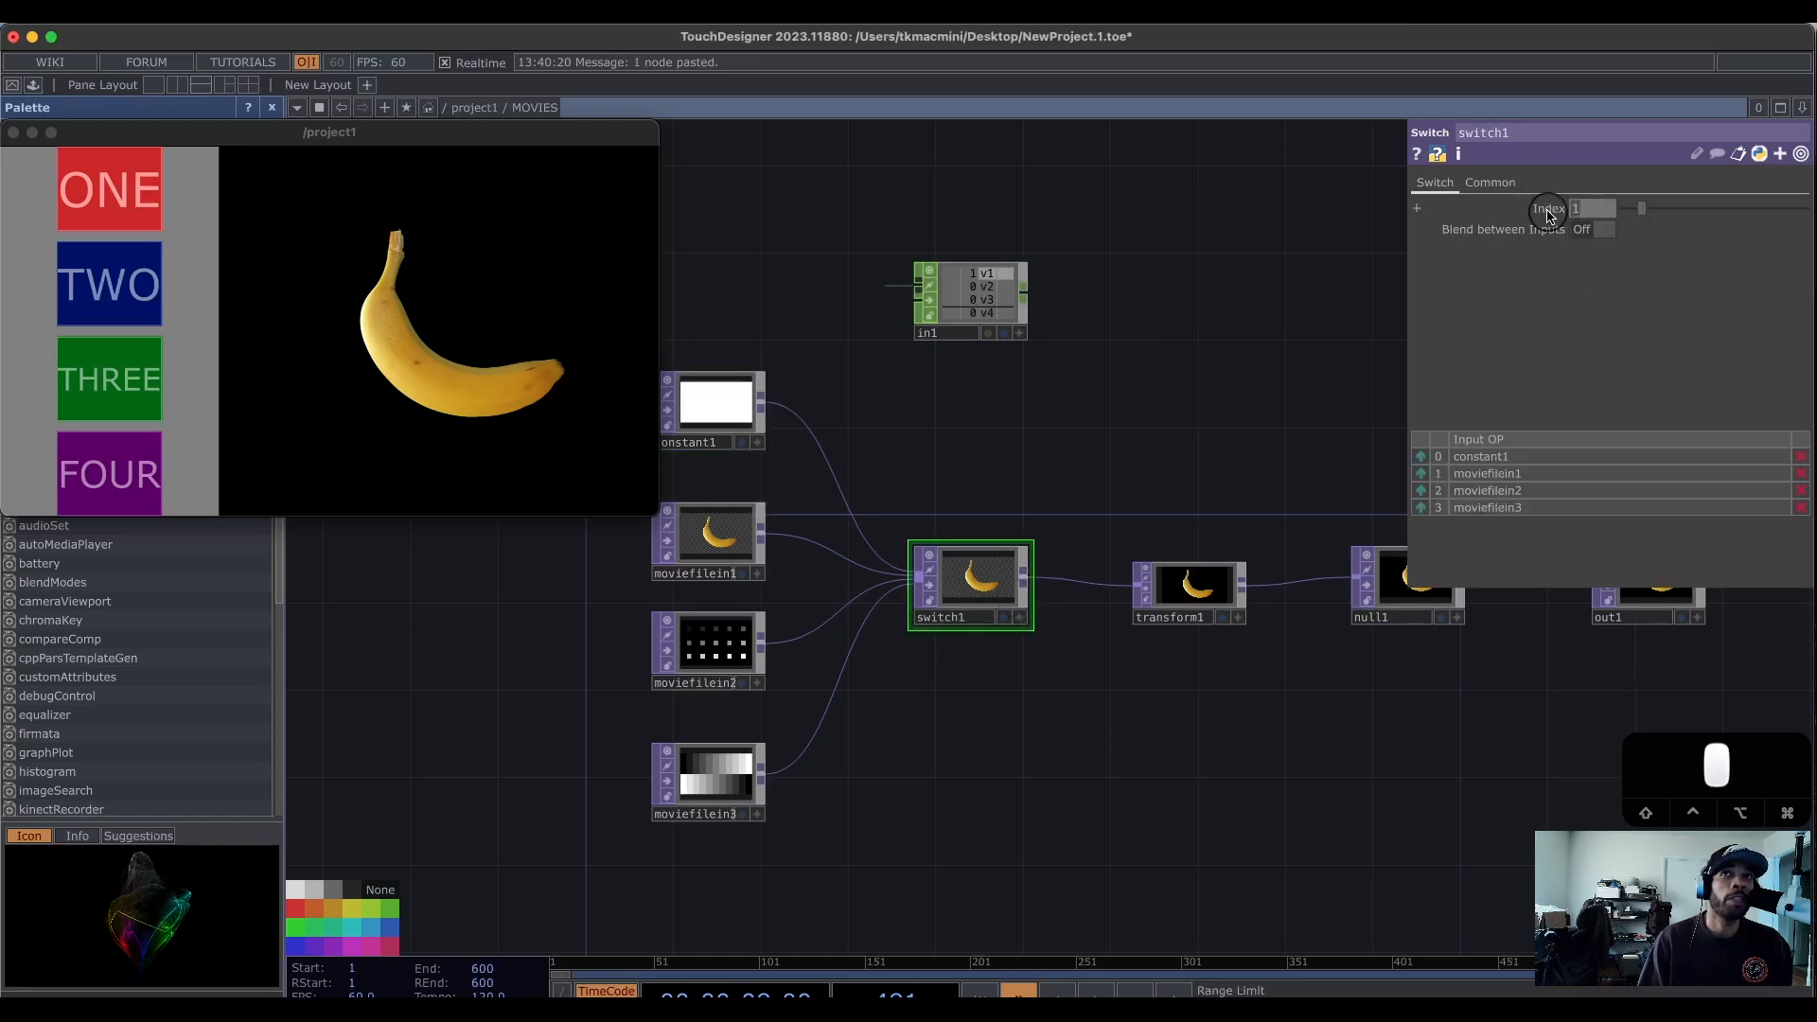
pyautogui.write('0')
pyautogui.press('Return')
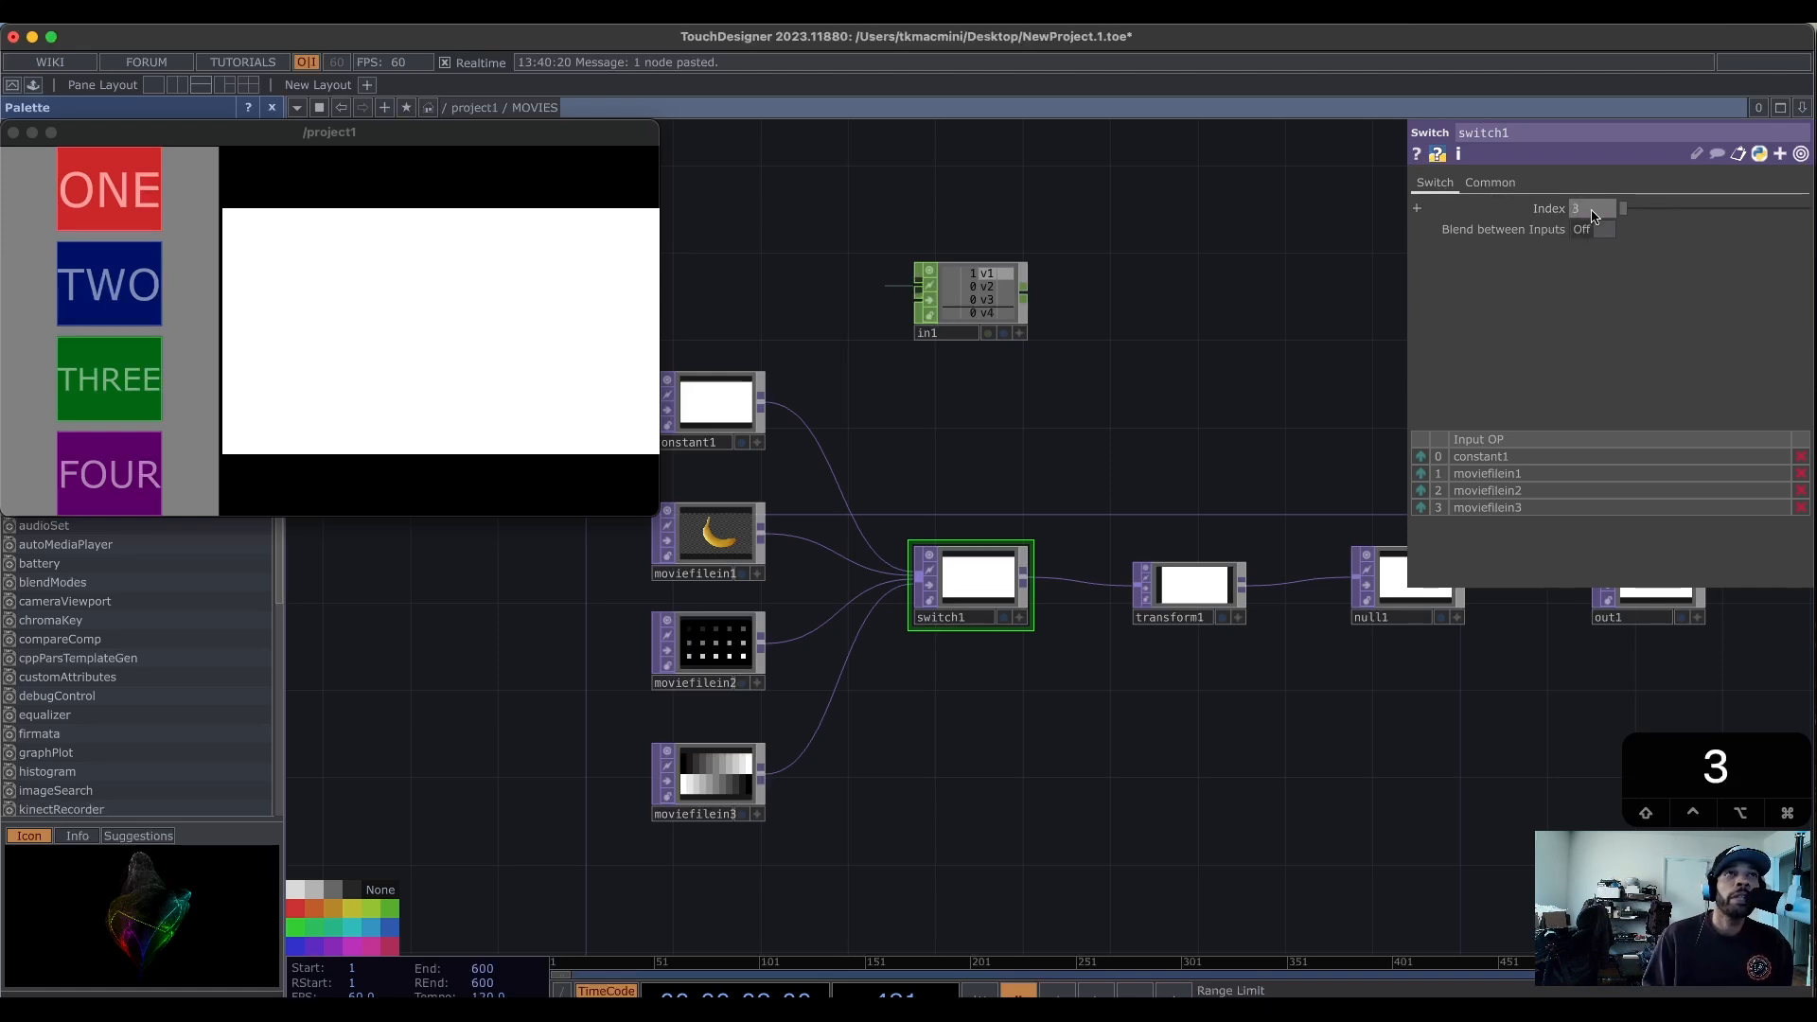
pyautogui.press('Return')
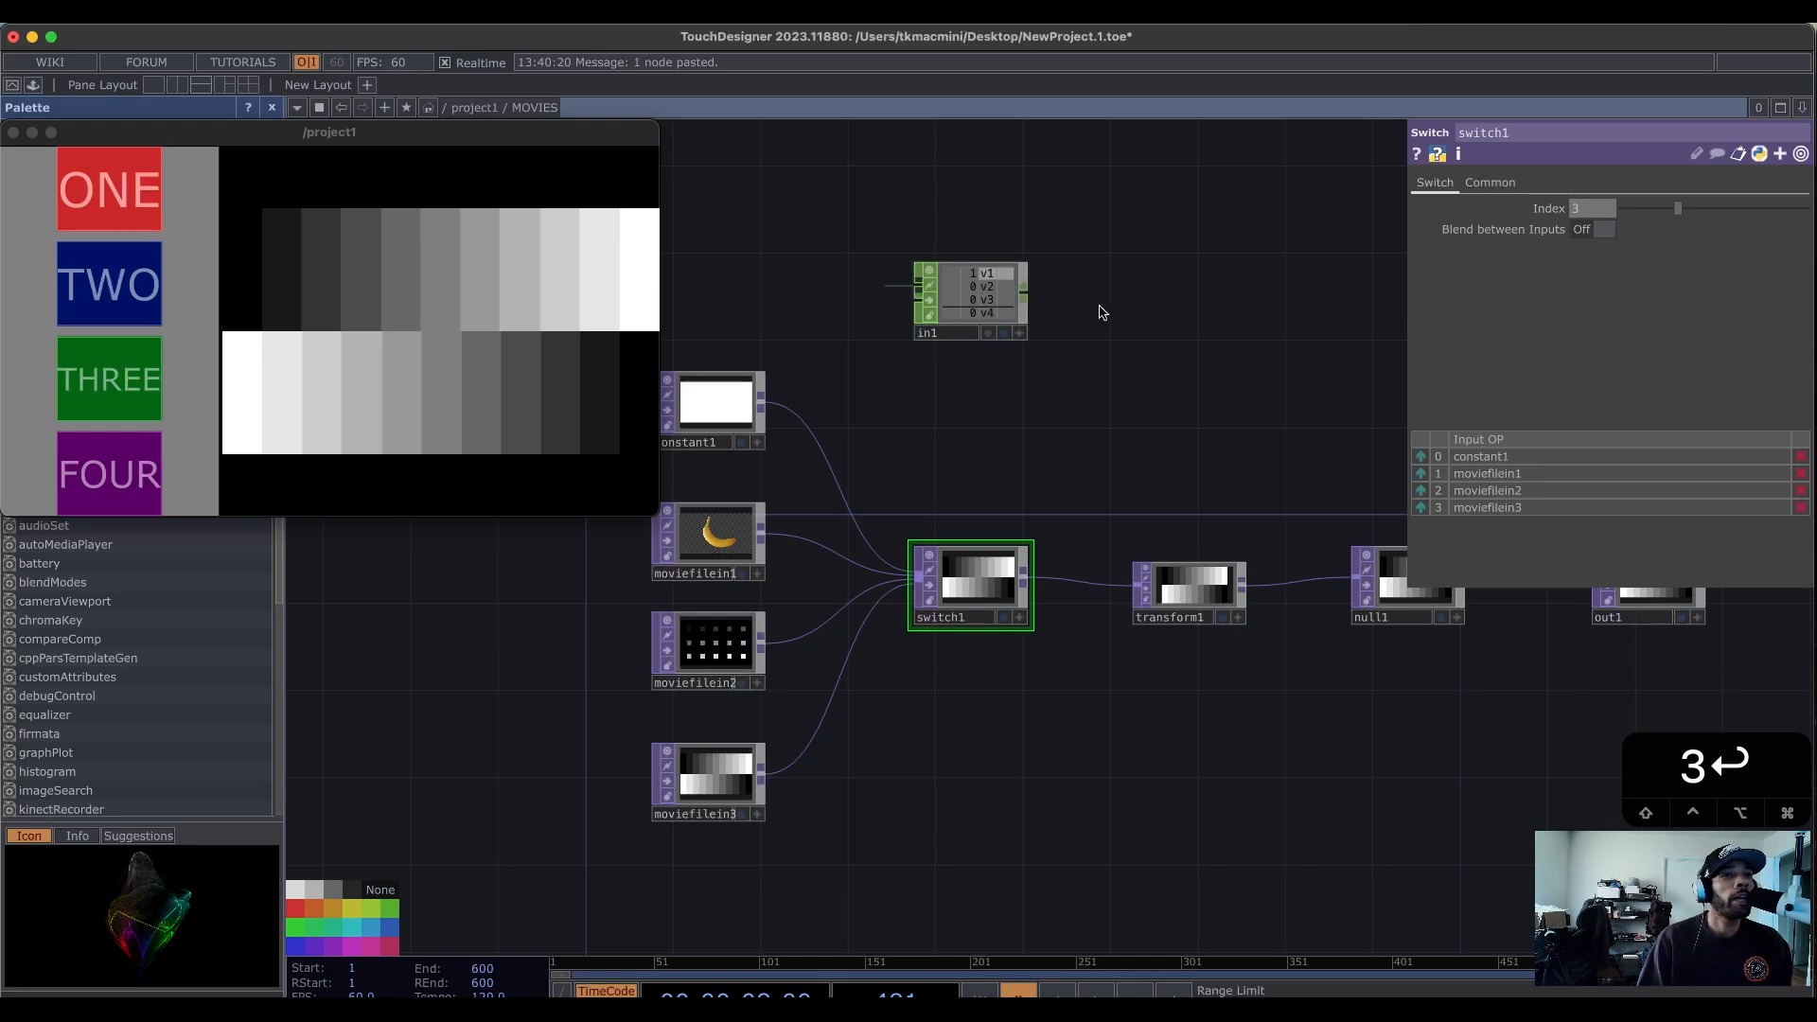
# Add a Fan CHOP connected to the In CHOP's output and place it beside the In CHOP.
pyautogui.moveTo(1149, 391); pyautogui.dragTo(1108, 427)
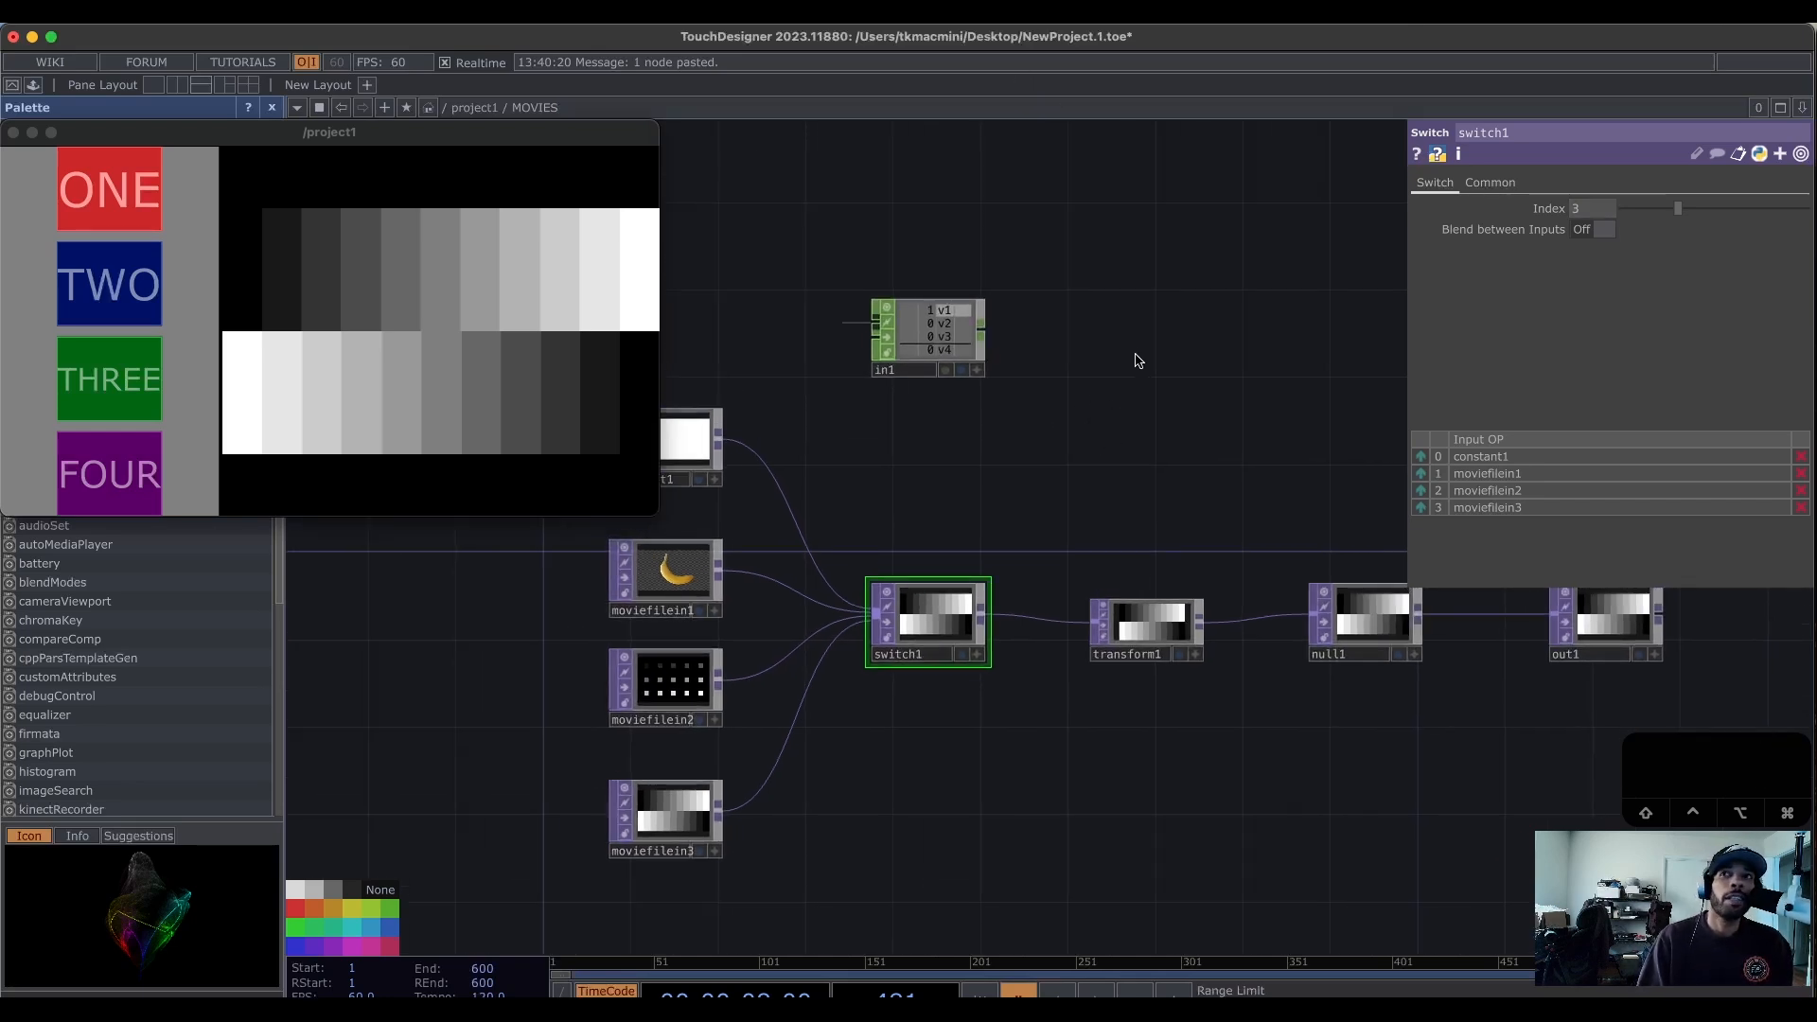
pyautogui.rightClick(984, 338)
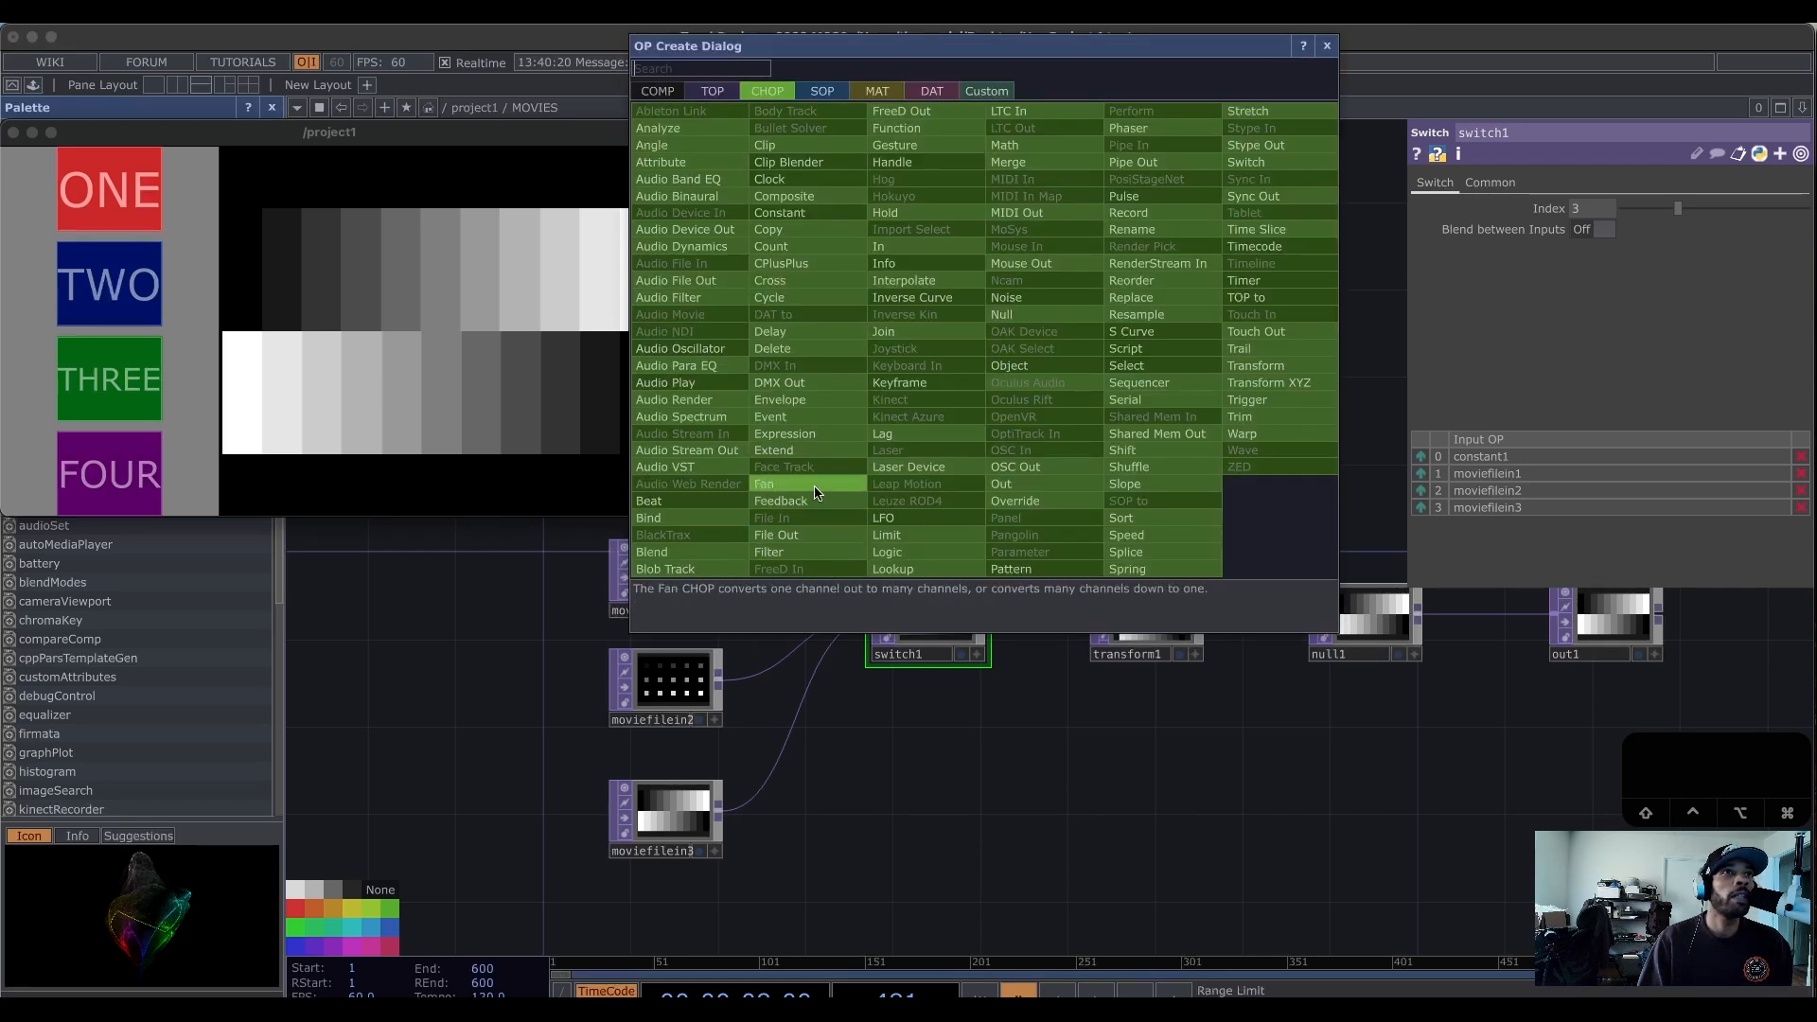
pyautogui.click(771, 483)
pyautogui.click(1113, 343)
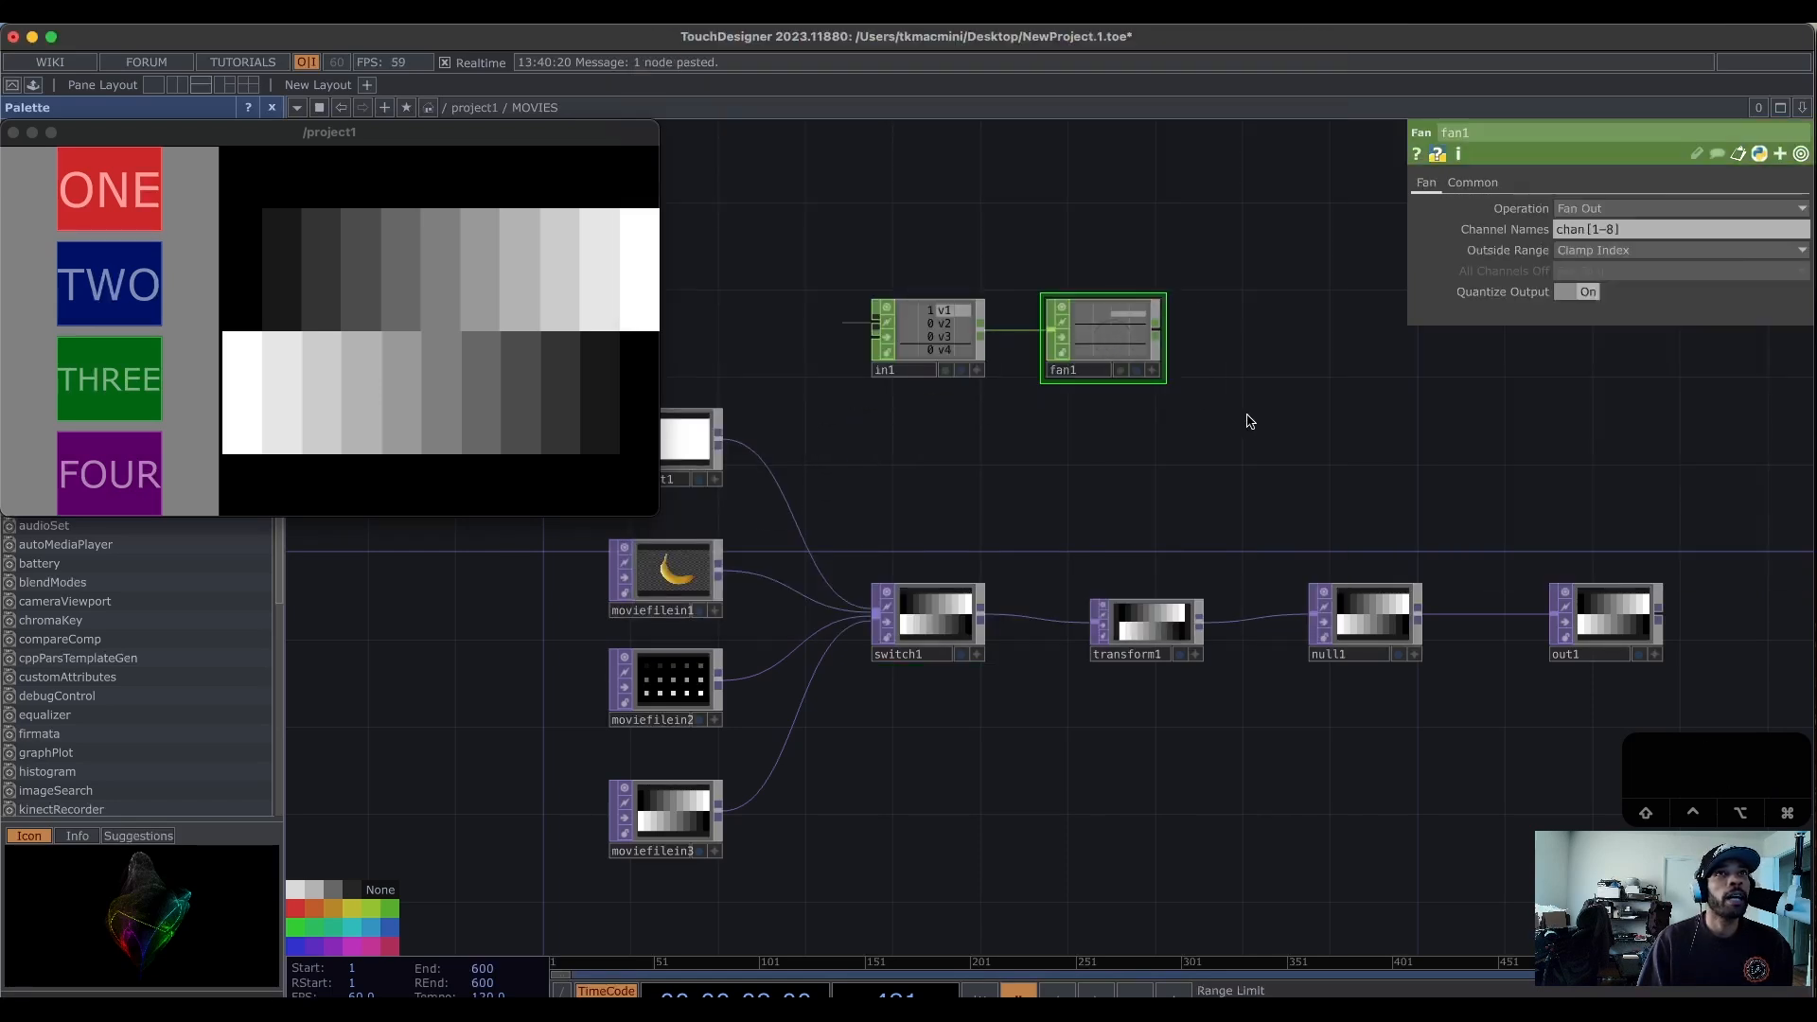
# Set the Fan CHOP's Operation to Fan In.
pyautogui.moveTo(1196, 407); pyautogui.dragTo(1080, 430)
pyautogui.scroll(1, 998, 407)
pyautogui.scroll(2, 998, 407)
pyautogui.moveTo(1452, 392); pyautogui.dragTo(1594, 485)
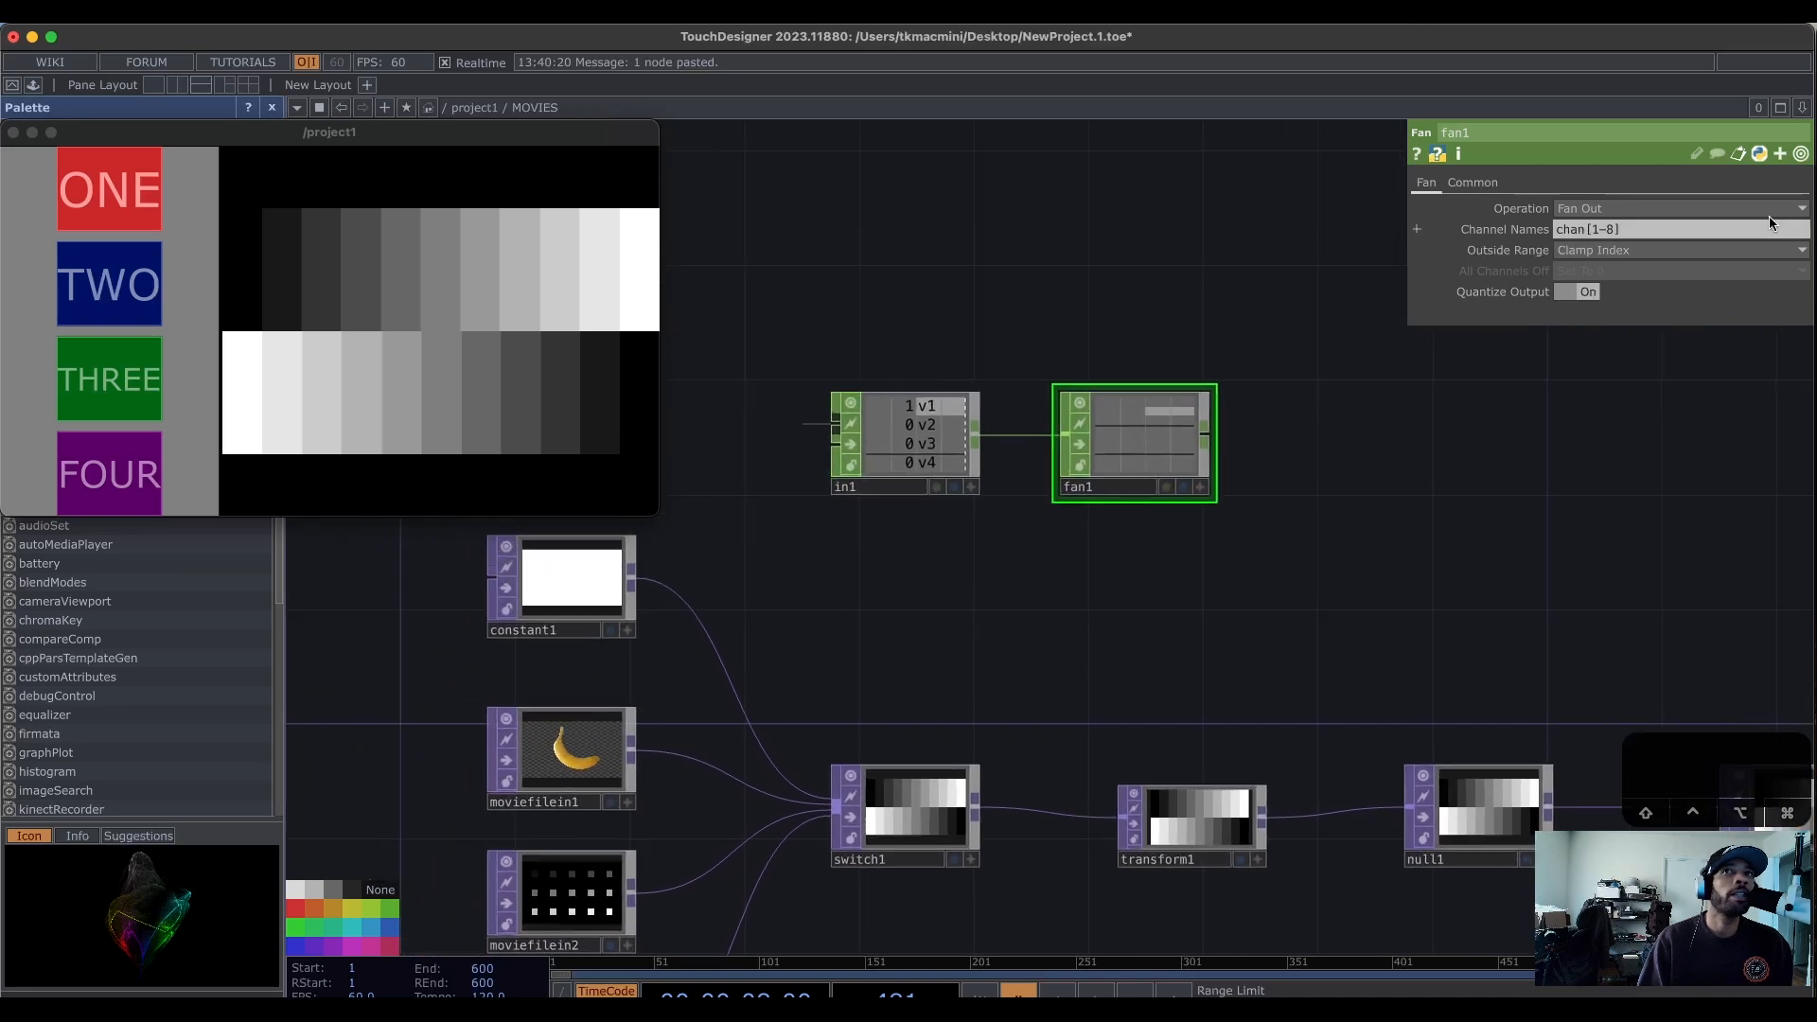
pyautogui.click(1742, 208)
pyautogui.click(1575, 248)
# Trigger buttons ONE to FOUR repeatedly and compare the In CHOP's channels with the Fan CHOP's single channel.
pyautogui.scroll(3, 1090, 397)
pyautogui.moveTo(1270, 628); pyautogui.dragTo(1368, 665)
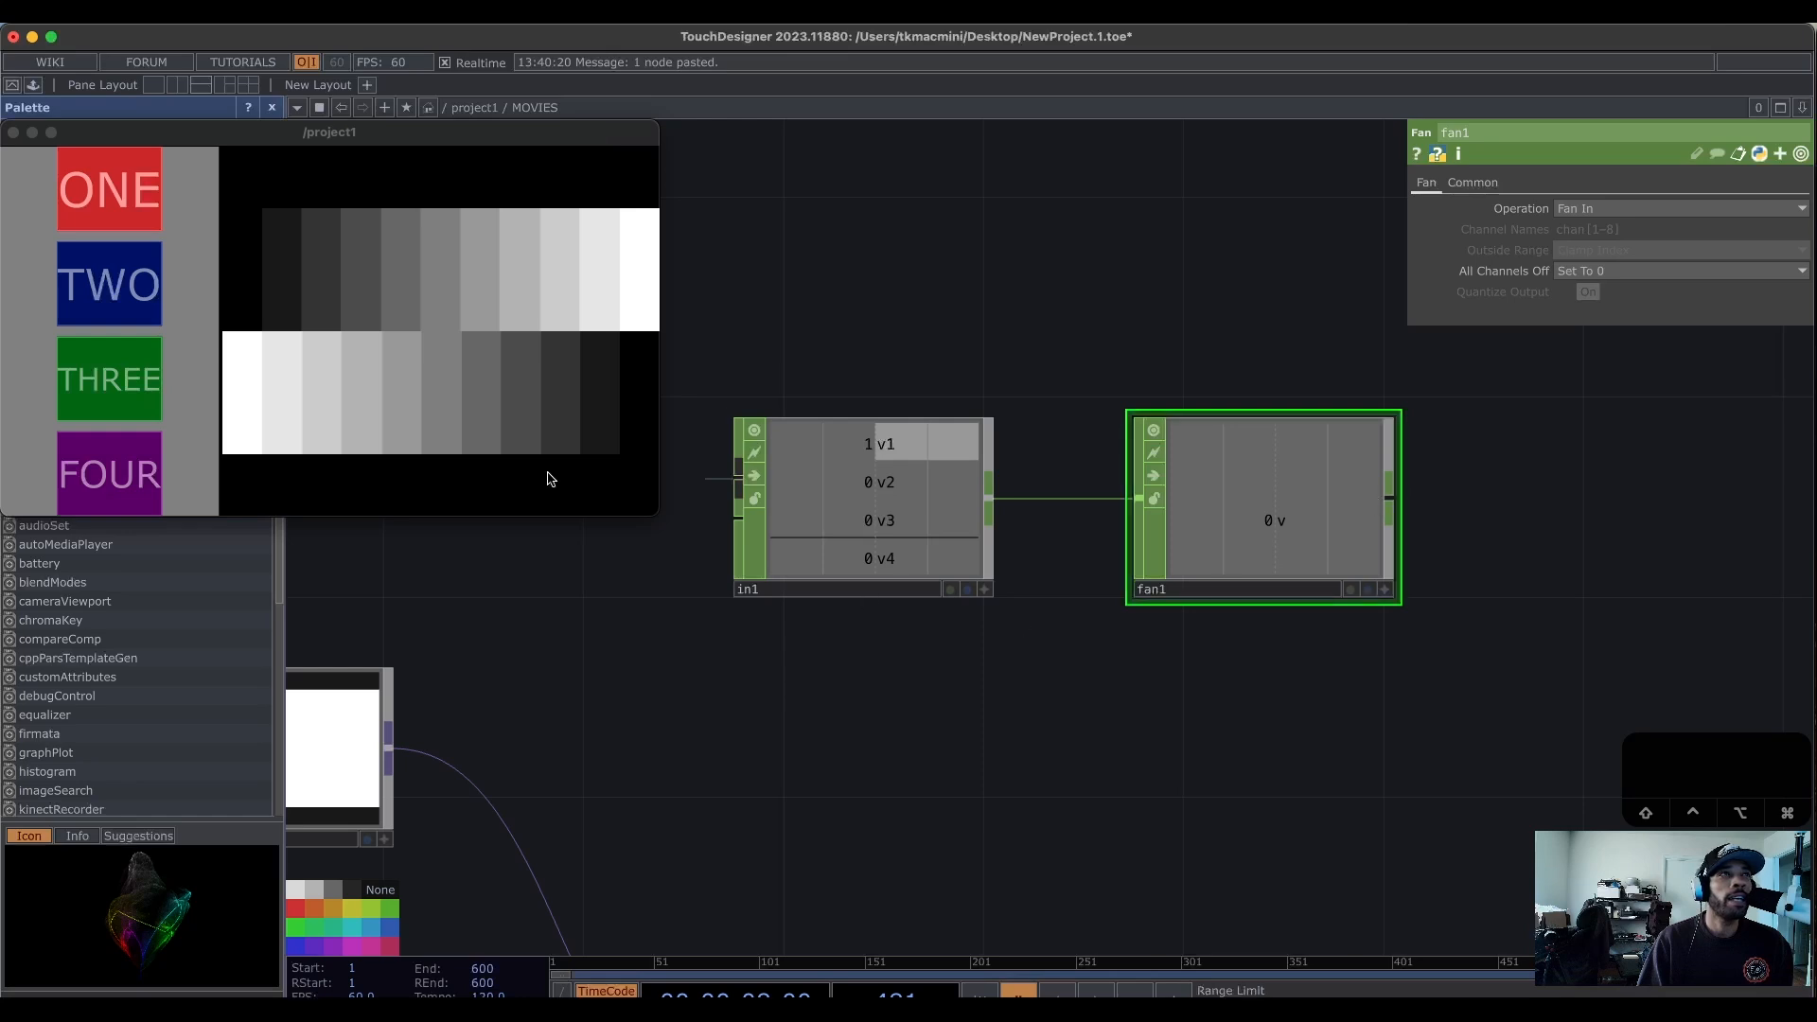
pyautogui.click(133, 214)
pyautogui.click(133, 214)
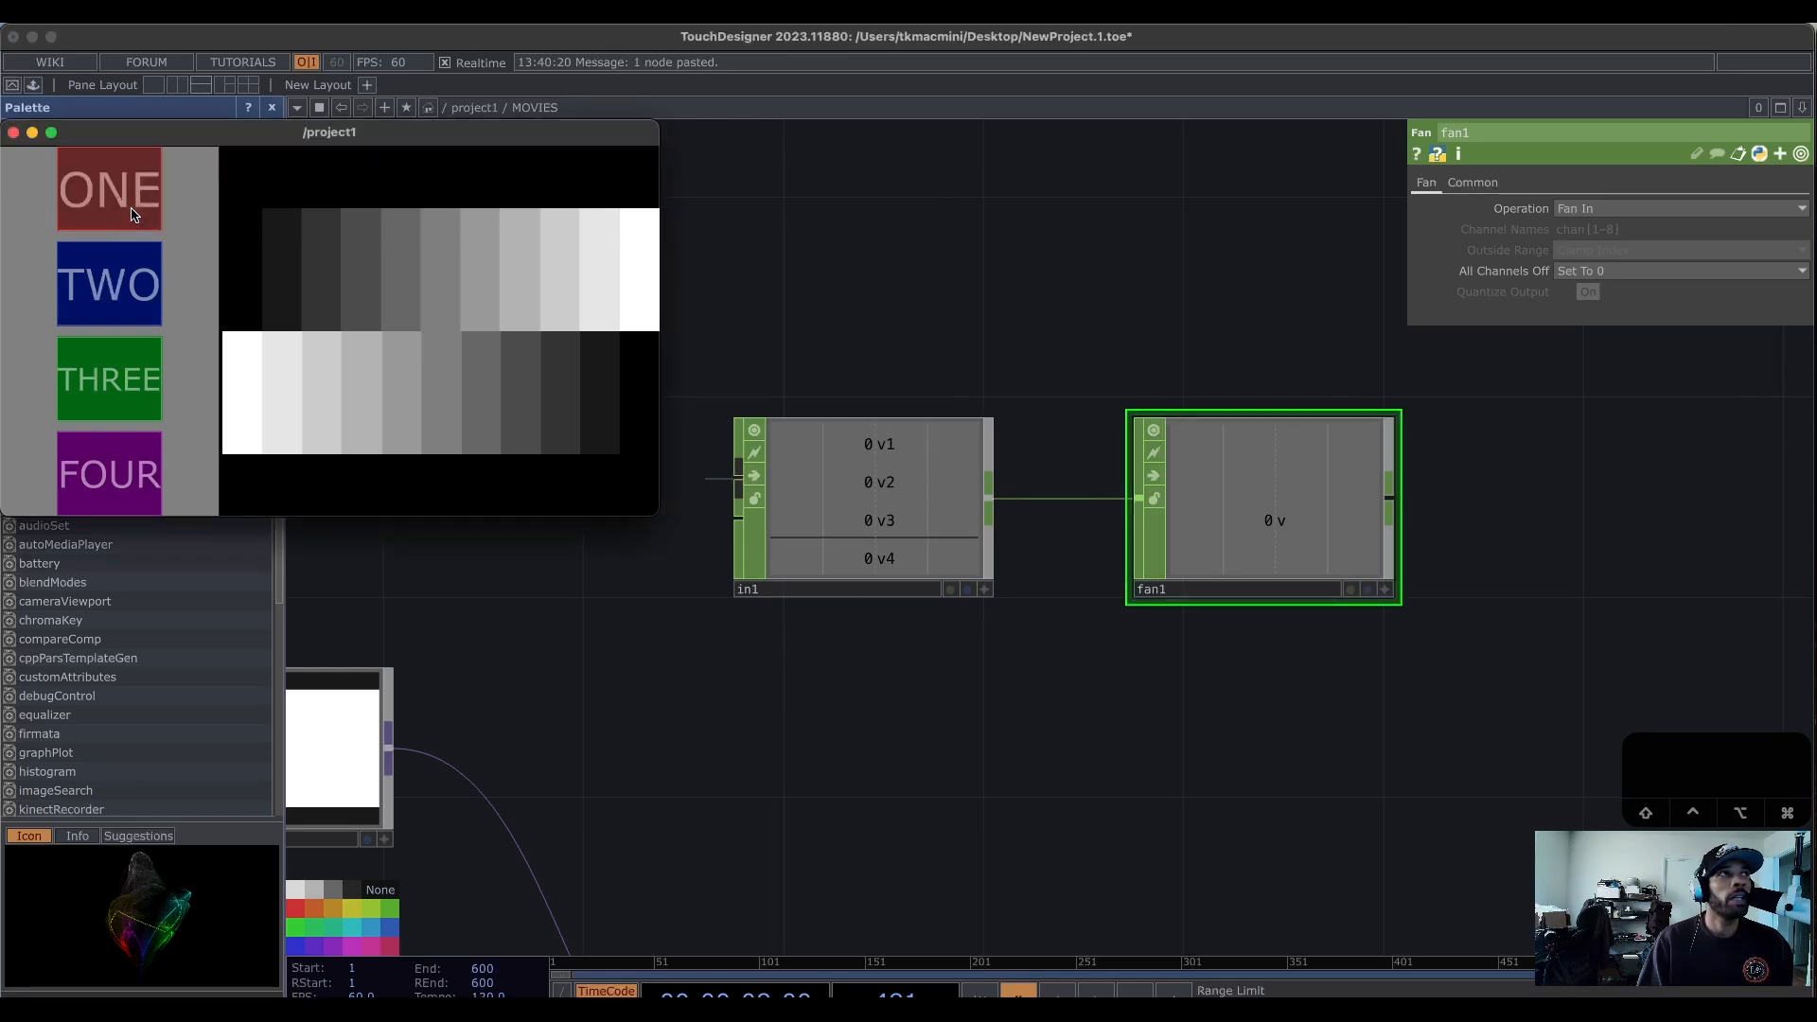
pyautogui.click(132, 213)
pyautogui.click(121, 288)
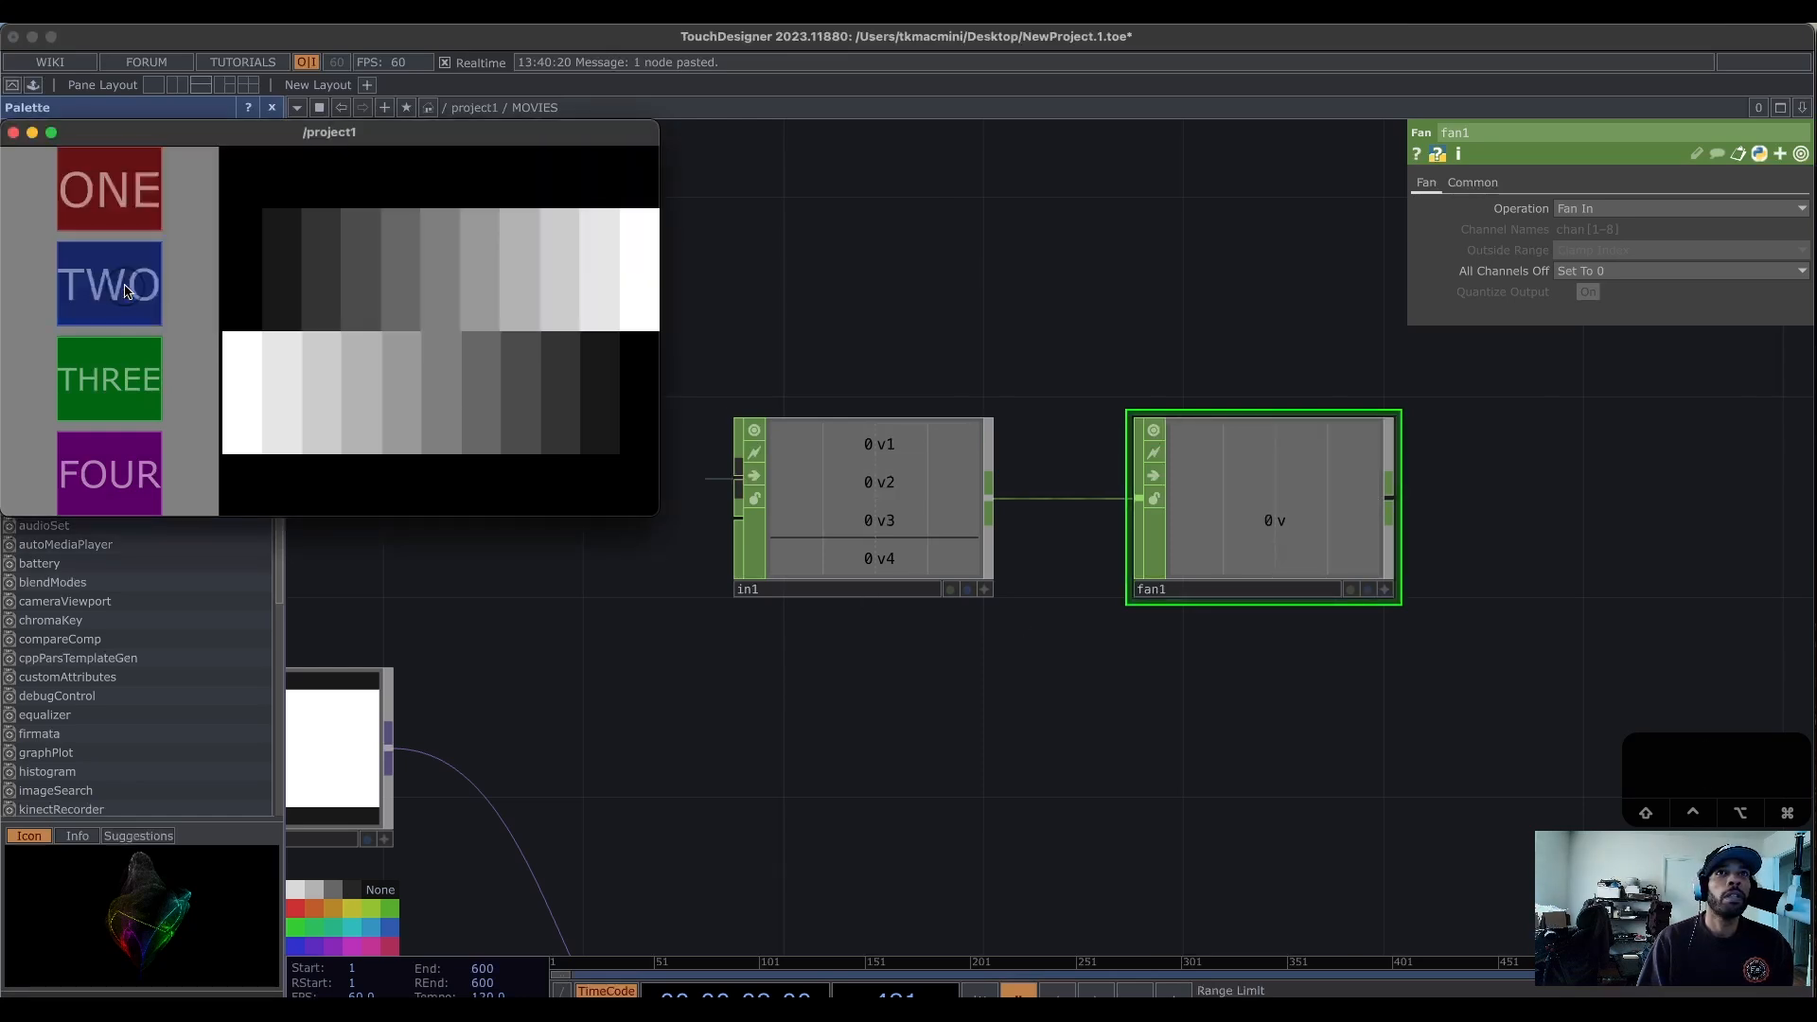
pyautogui.click(116, 376)
pyautogui.click(125, 477)
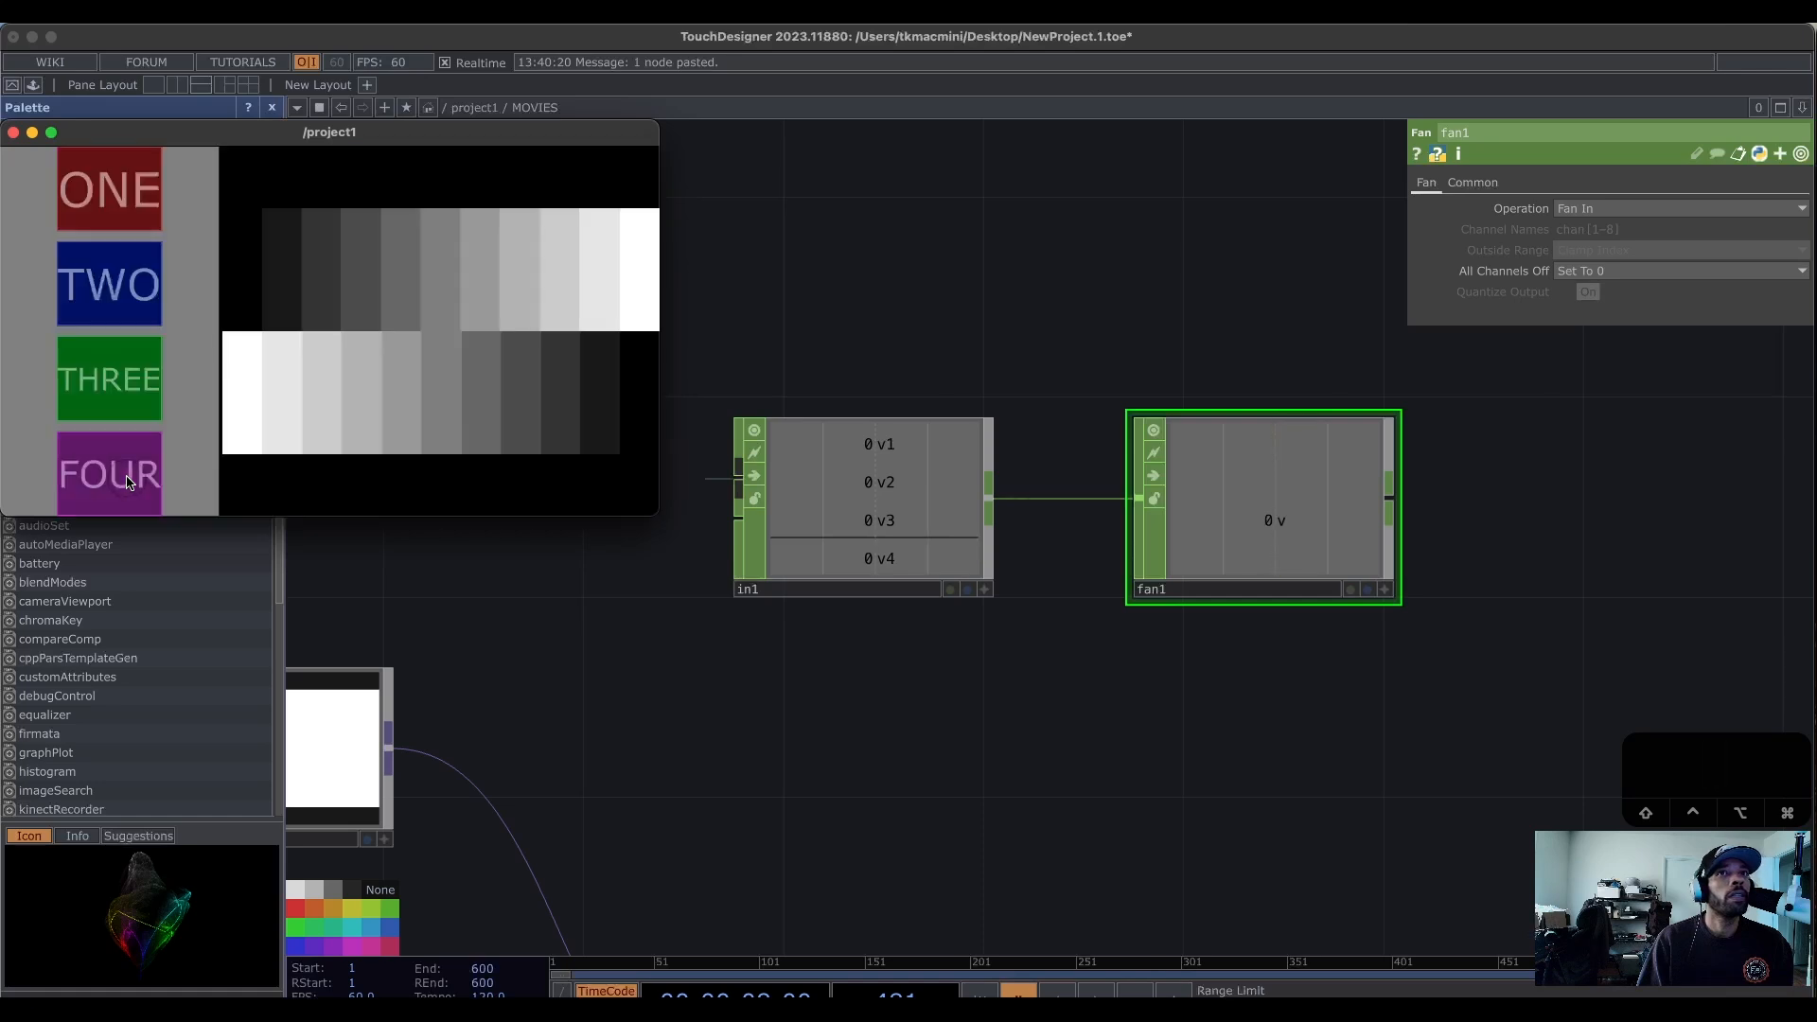
pyautogui.click(138, 194)
pyautogui.click(138, 319)
pyautogui.click(139, 194)
pyautogui.click(140, 282)
pyautogui.click(134, 353)
pyautogui.click(125, 454)
pyautogui.click(120, 208)
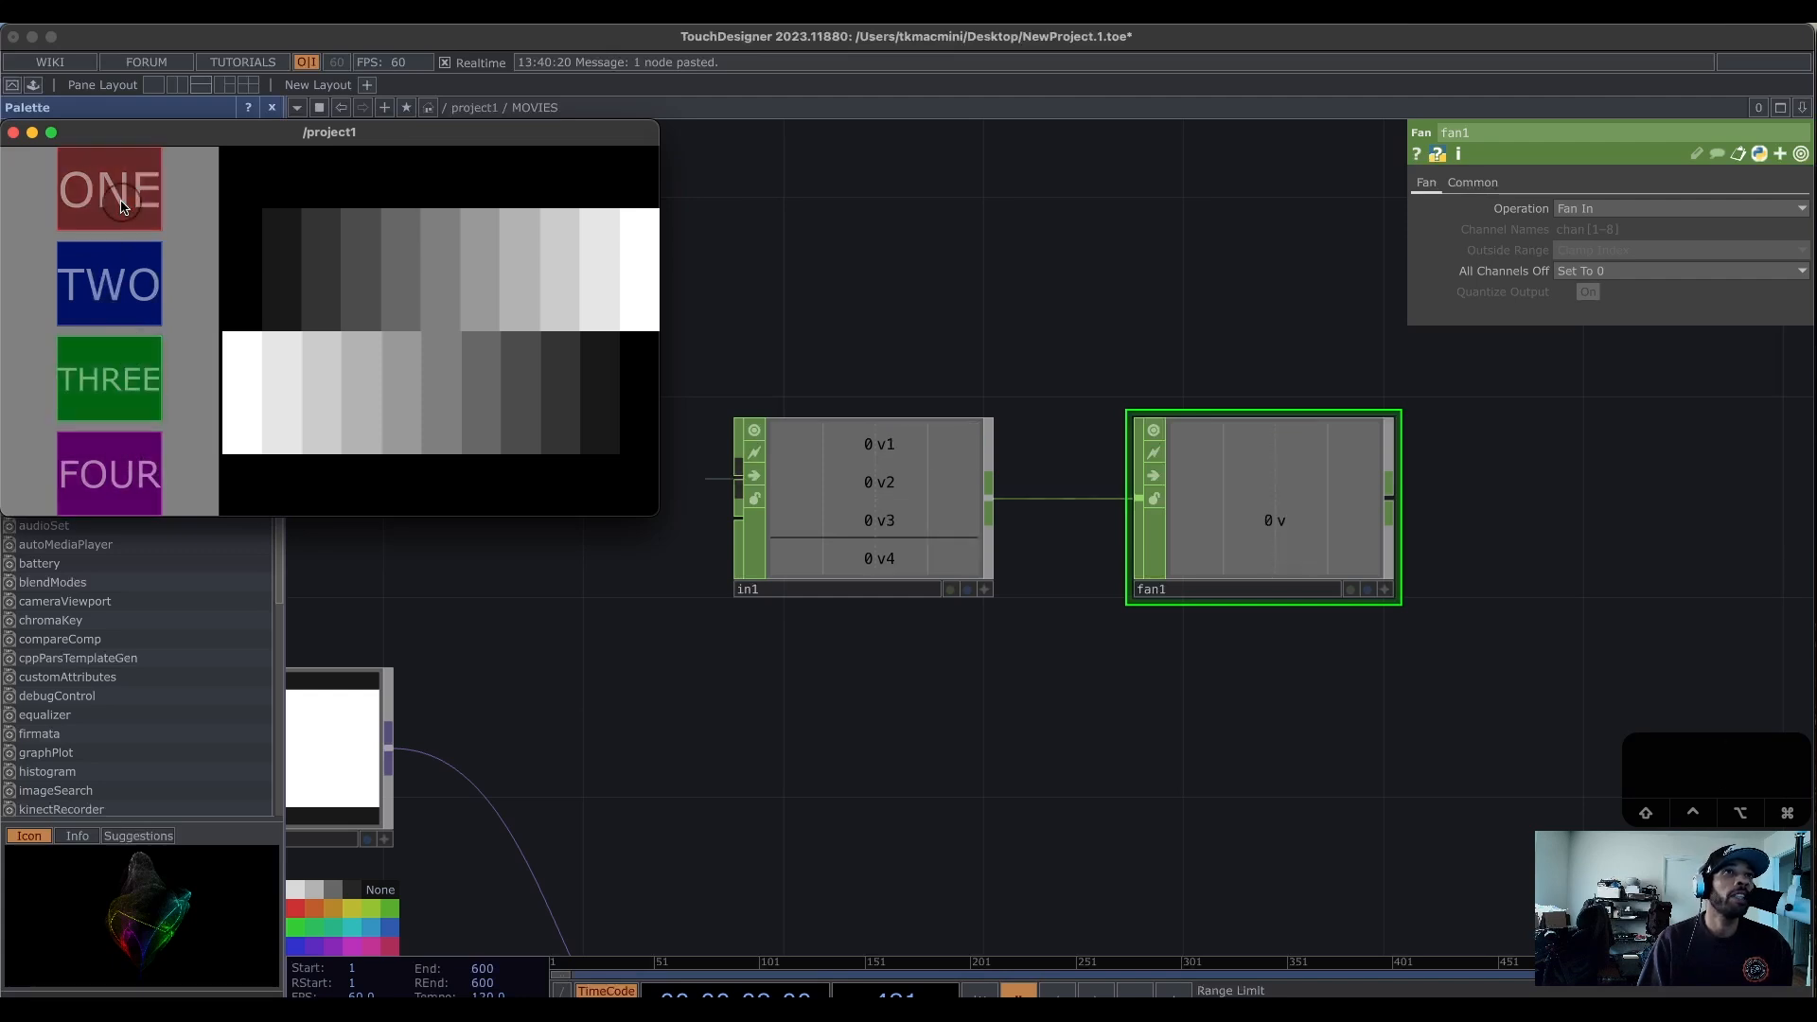
# Trigger buttons ONE to FOUR in turn and examine the In CHOP's channels v1 to v4 close up.
pyautogui.moveTo(713, 660); pyautogui.dragTo(887, 724)
pyautogui.scroll(4, 878, 711)
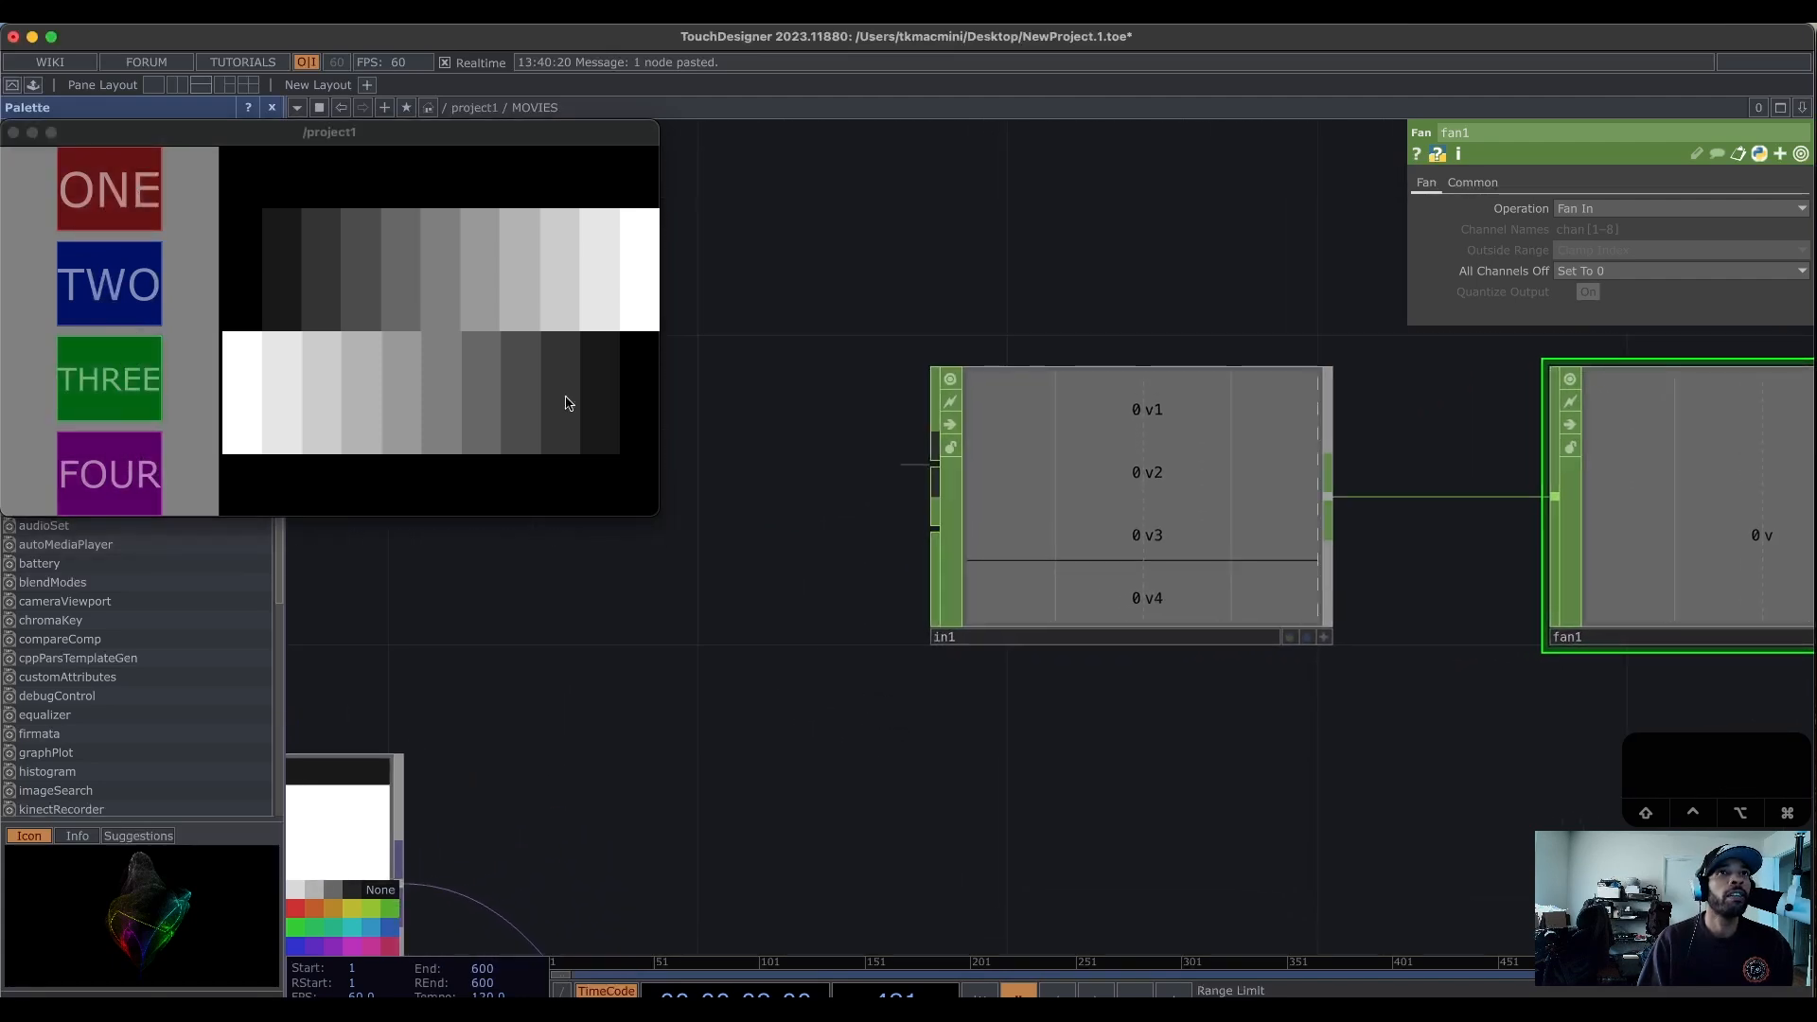
pyautogui.click(134, 196)
pyautogui.click(121, 293)
pyautogui.click(116, 362)
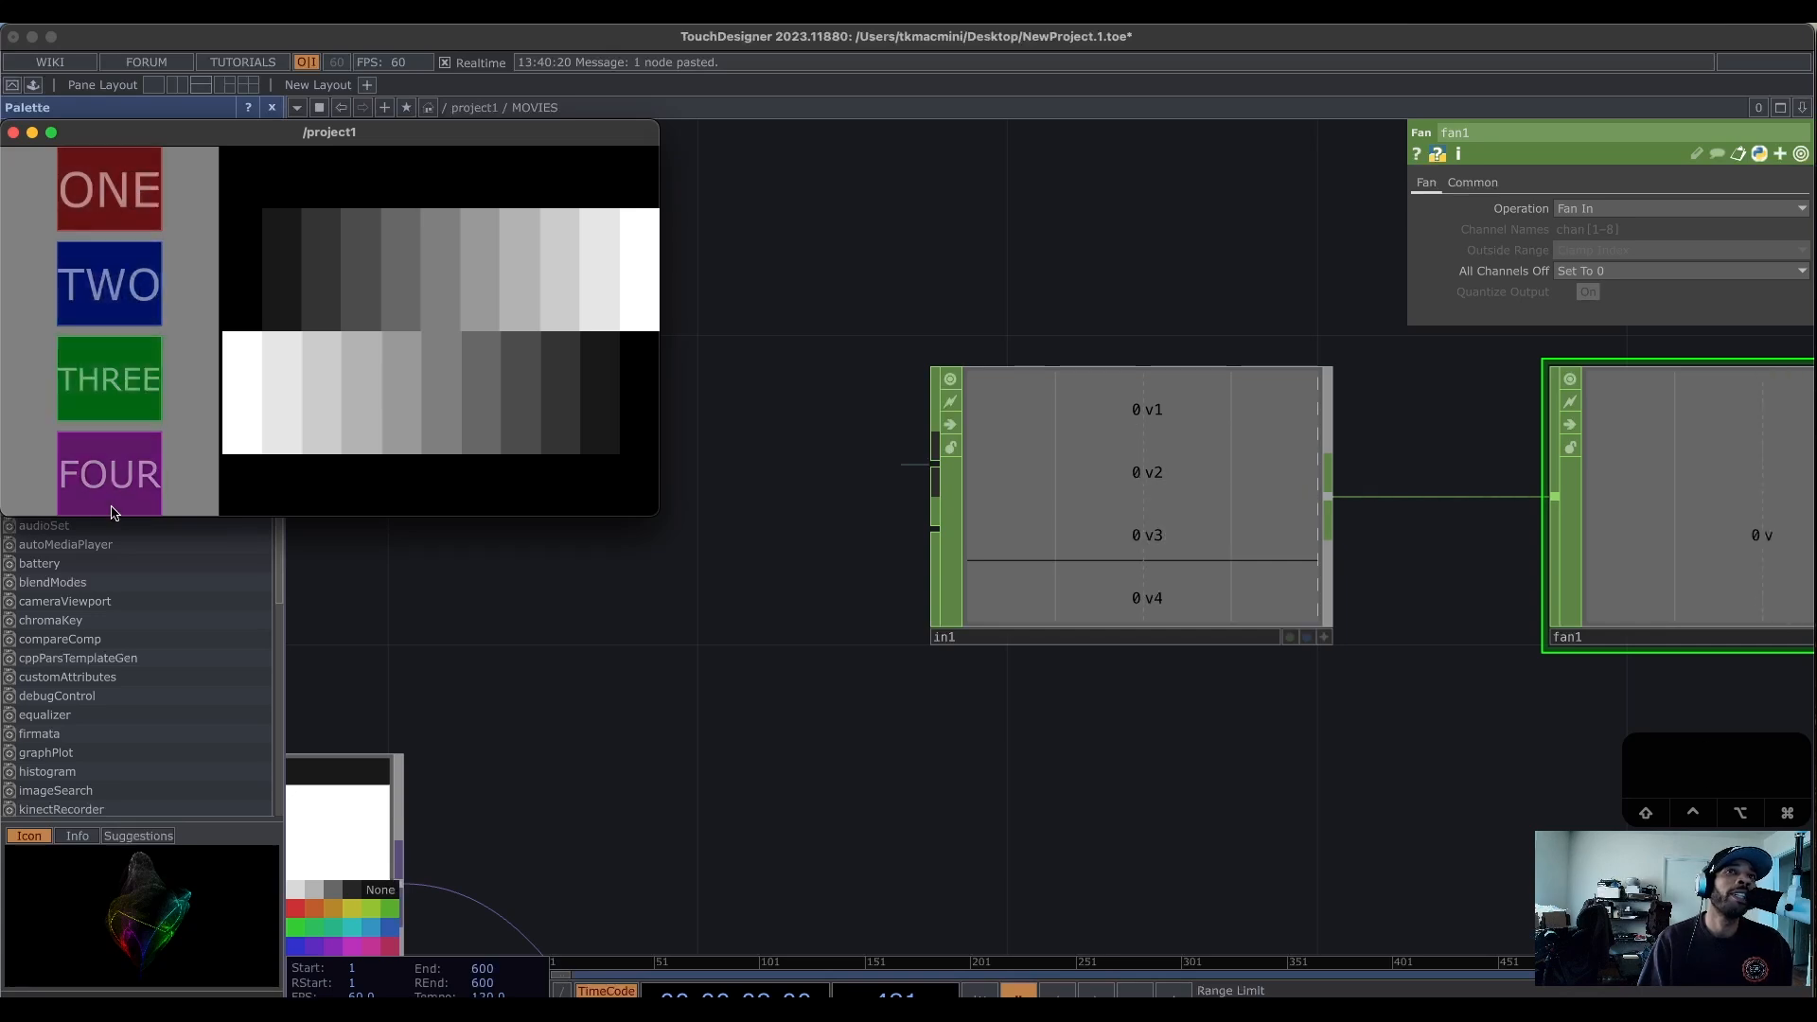
pyautogui.click(113, 488)
pyautogui.click(75, 429)
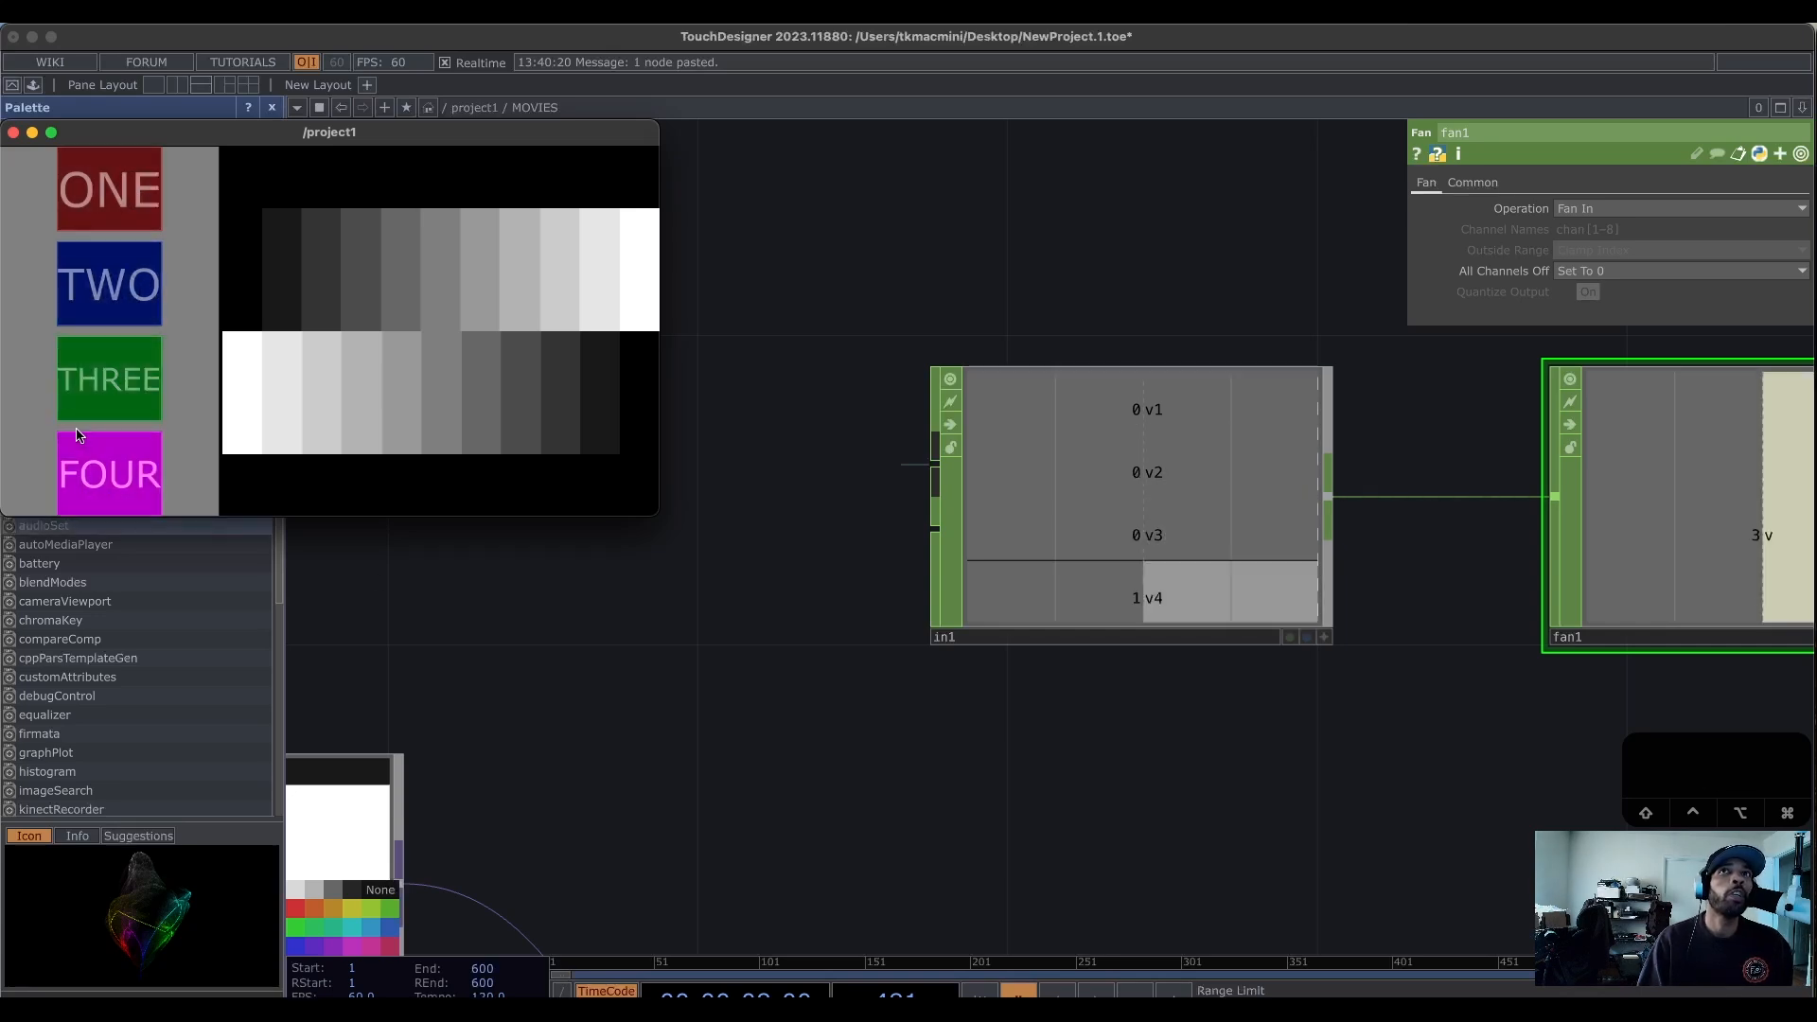
# Trigger the four buttons in varying order and examine the value of the Fan CHOP's v channel close up.
pyautogui.moveTo(1275, 717); pyautogui.dragTo(610, 672)
pyautogui.click(117, 193)
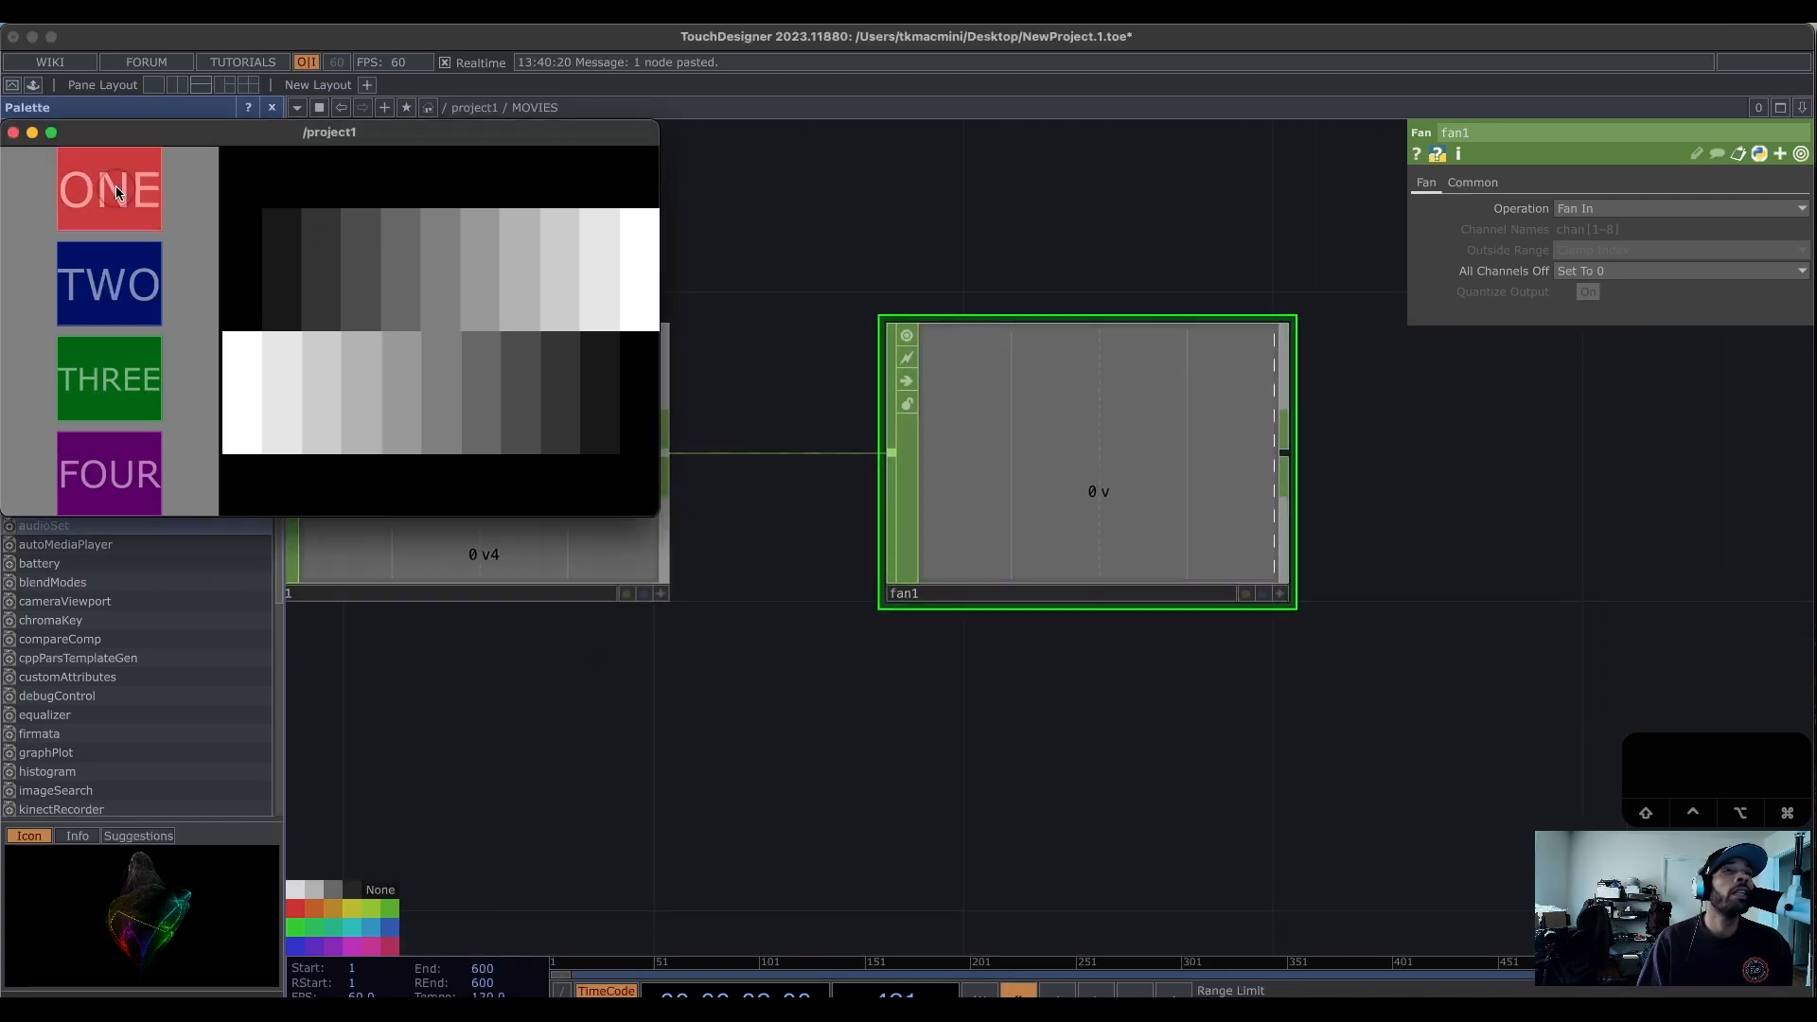
pyautogui.click(109, 284)
pyautogui.click(138, 373)
pyautogui.click(125, 381)
pyautogui.click(119, 386)
pyautogui.click(115, 461)
pyautogui.click(119, 396)
pyautogui.click(126, 460)
pyautogui.click(130, 401)
pyautogui.click(128, 194)
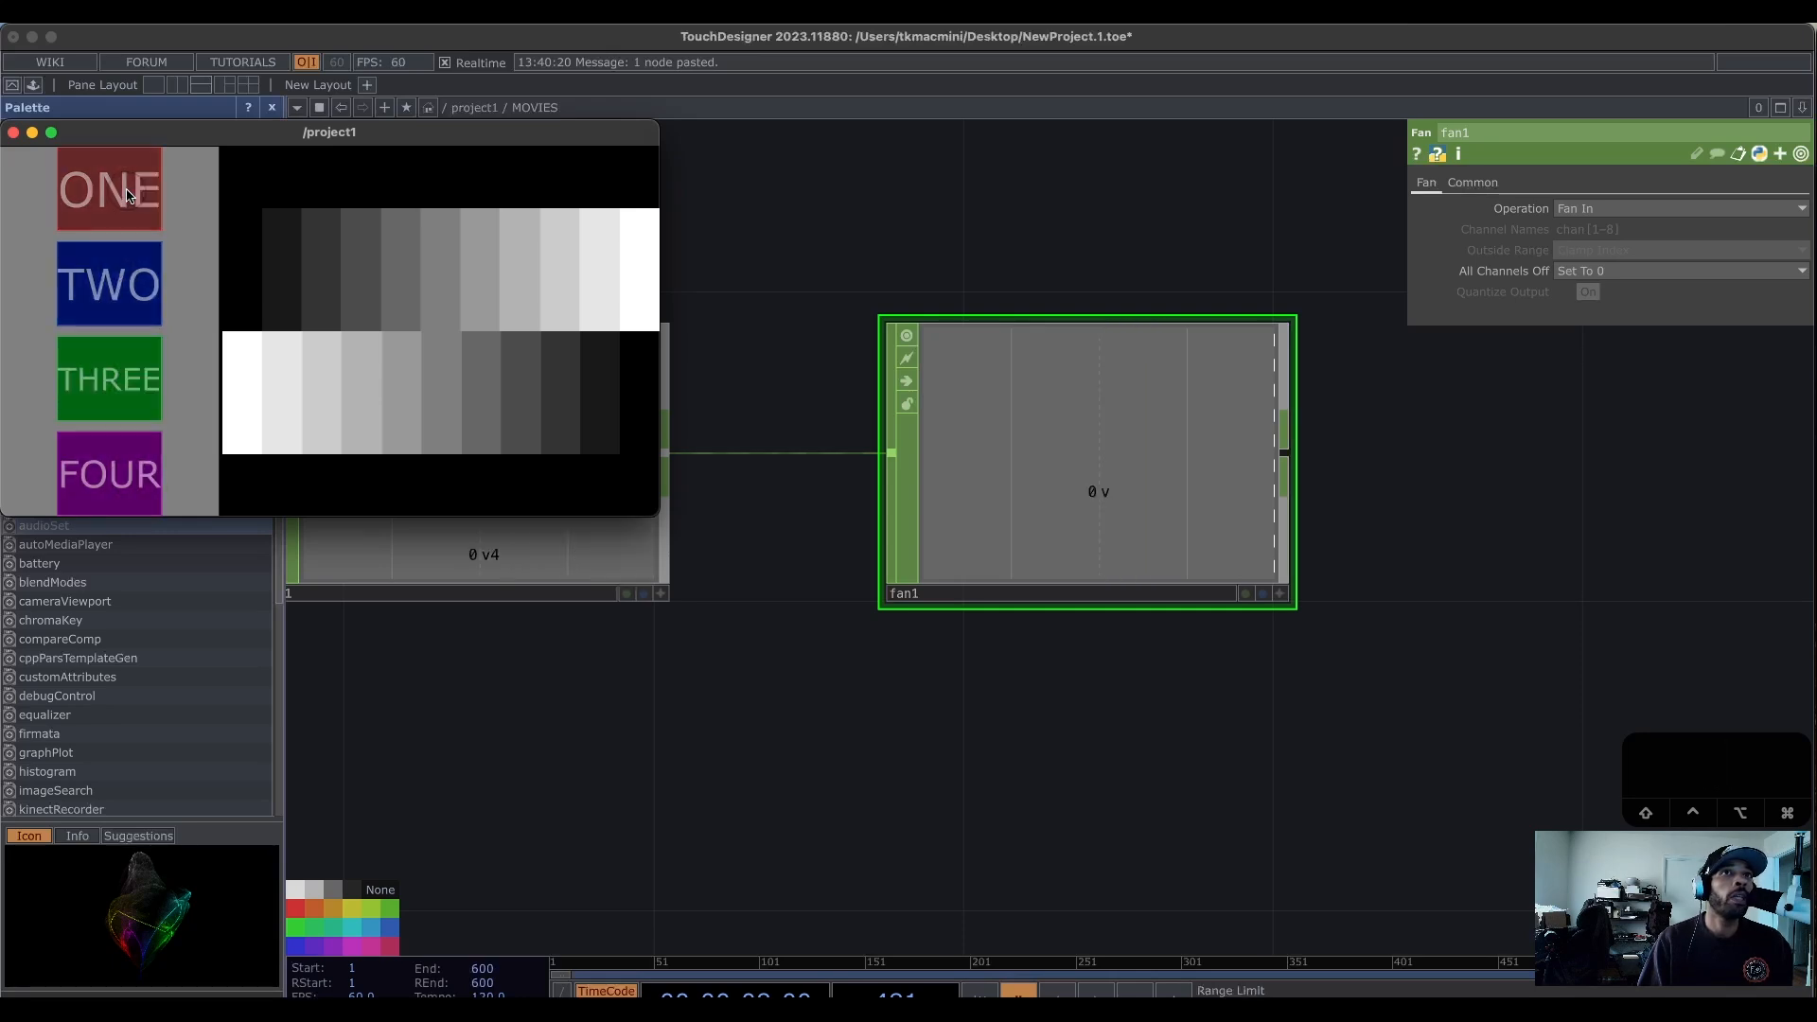
pyautogui.click(124, 280)
pyautogui.click(128, 199)
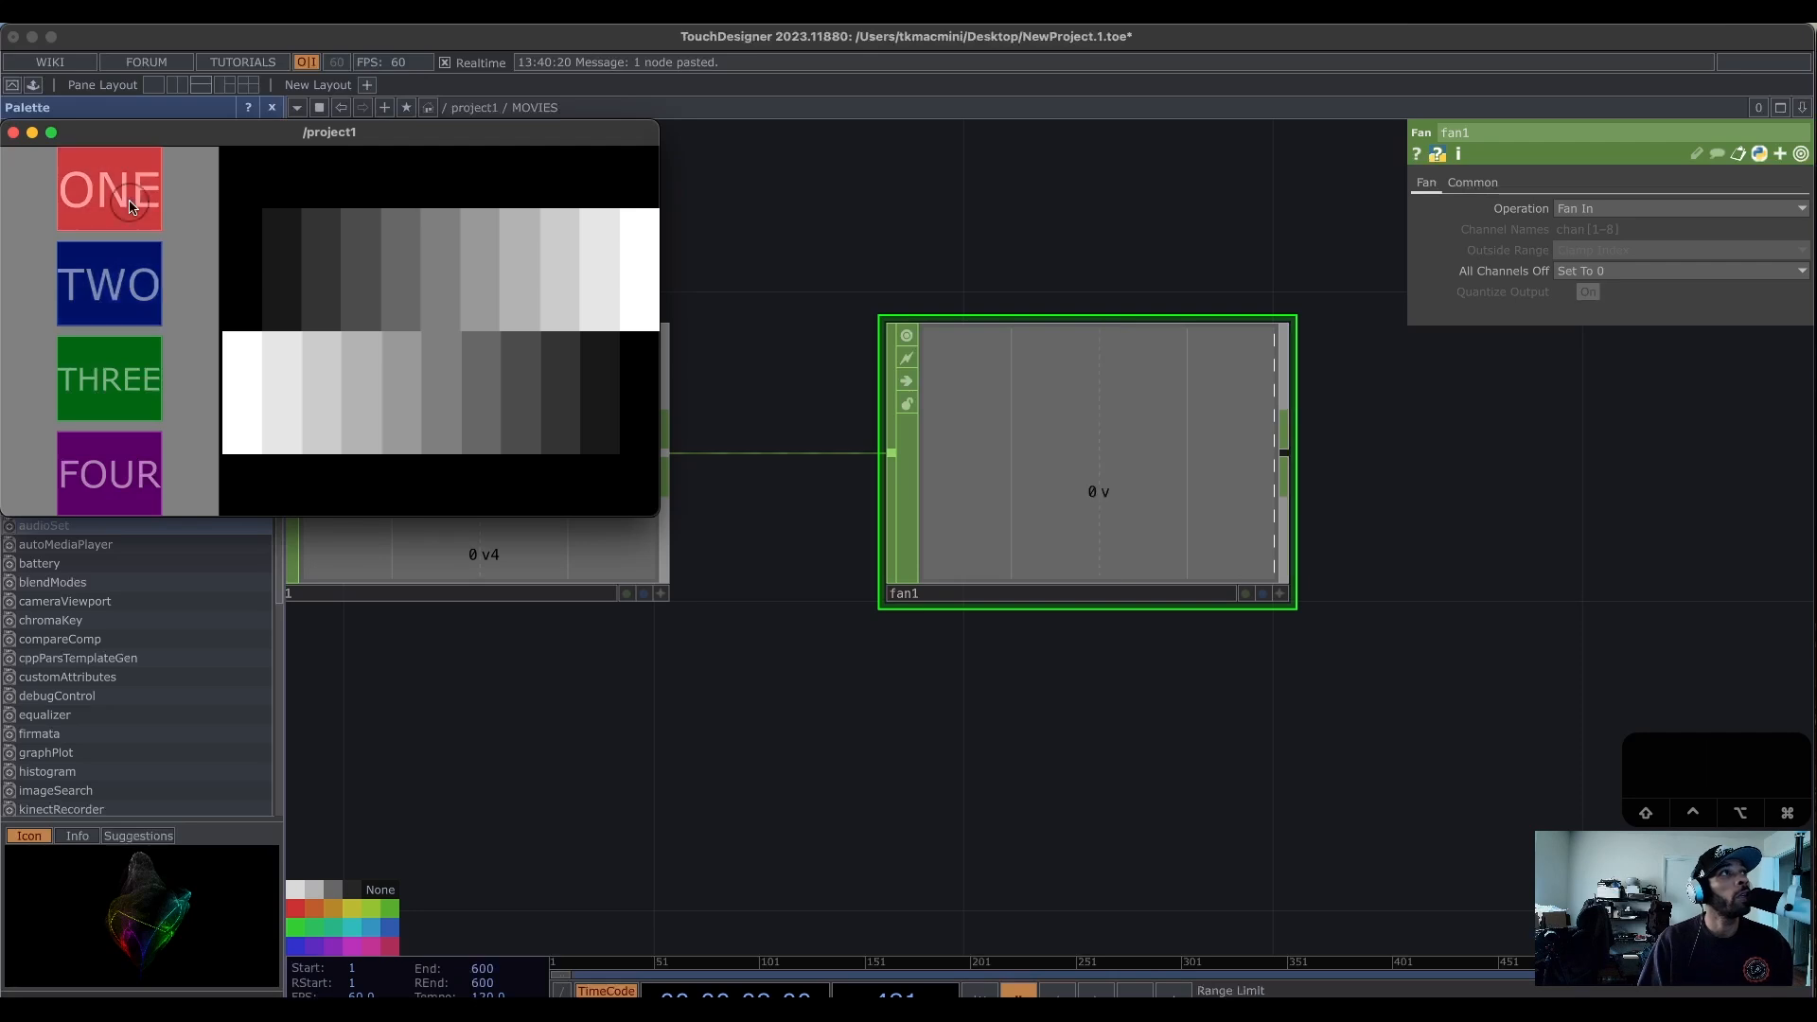
pyautogui.click(130, 207)
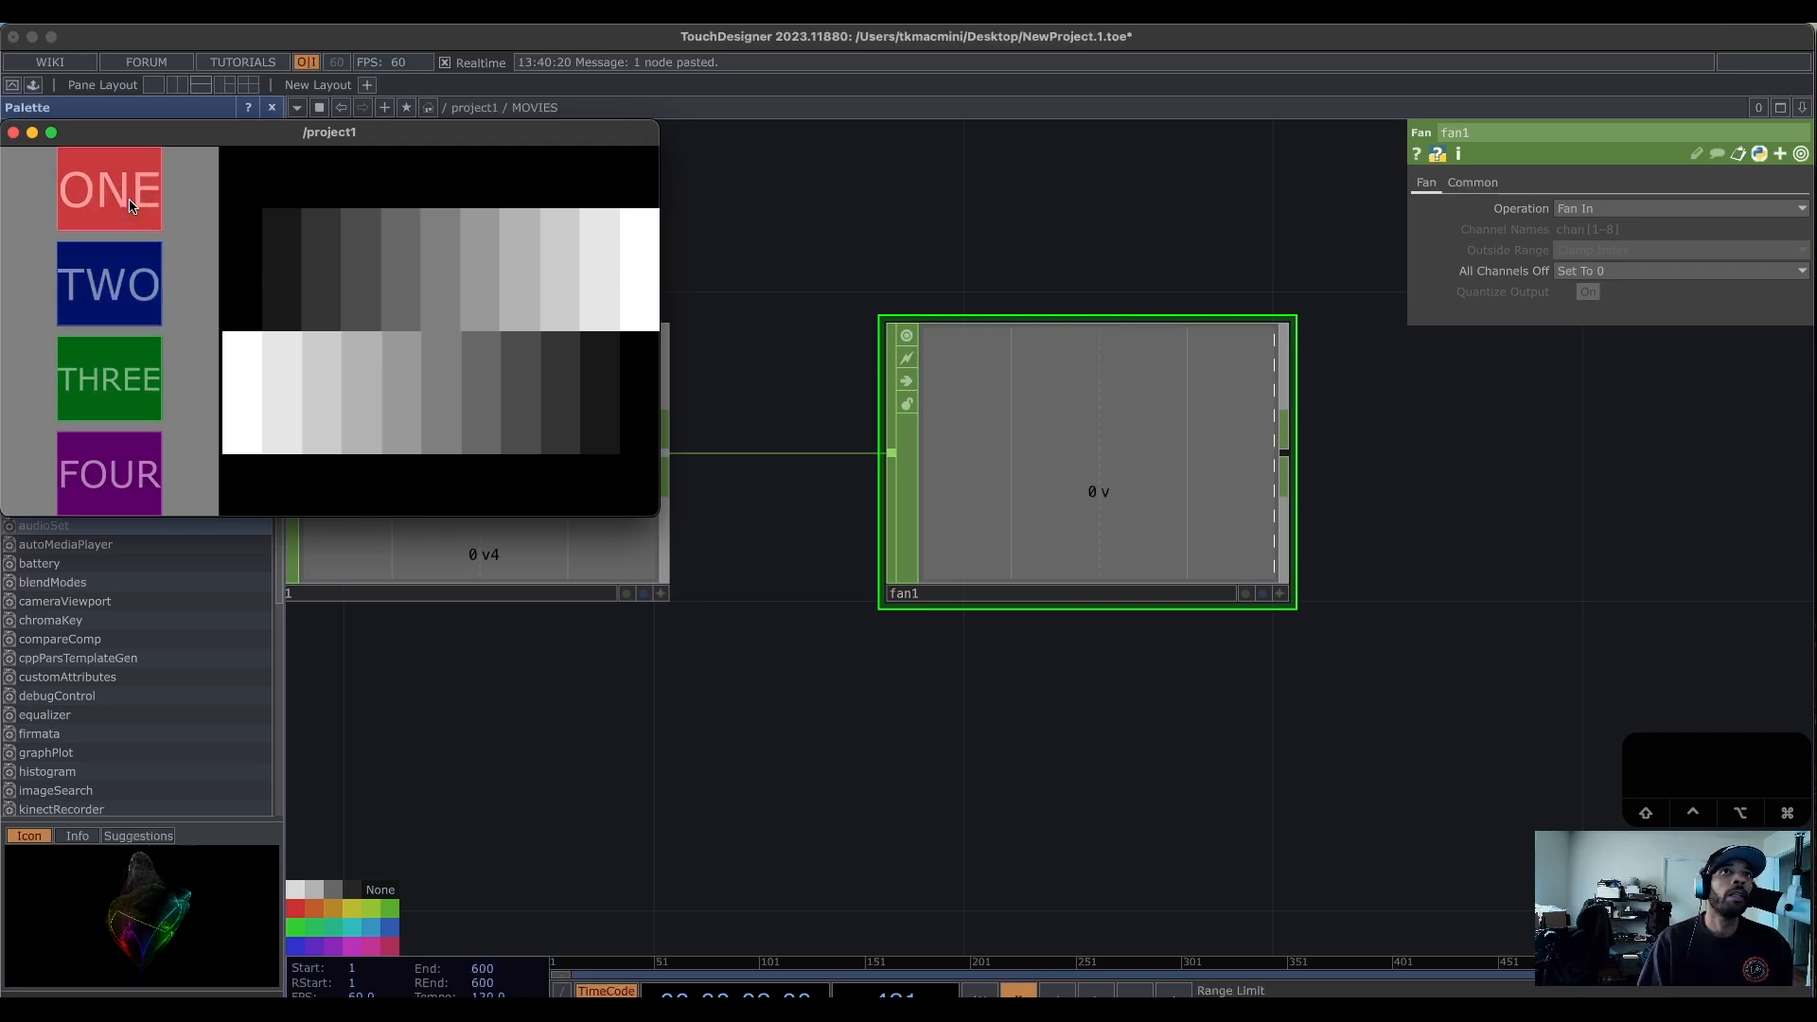
pyautogui.click(130, 206)
pyautogui.click(131, 206)
pyautogui.click(138, 271)
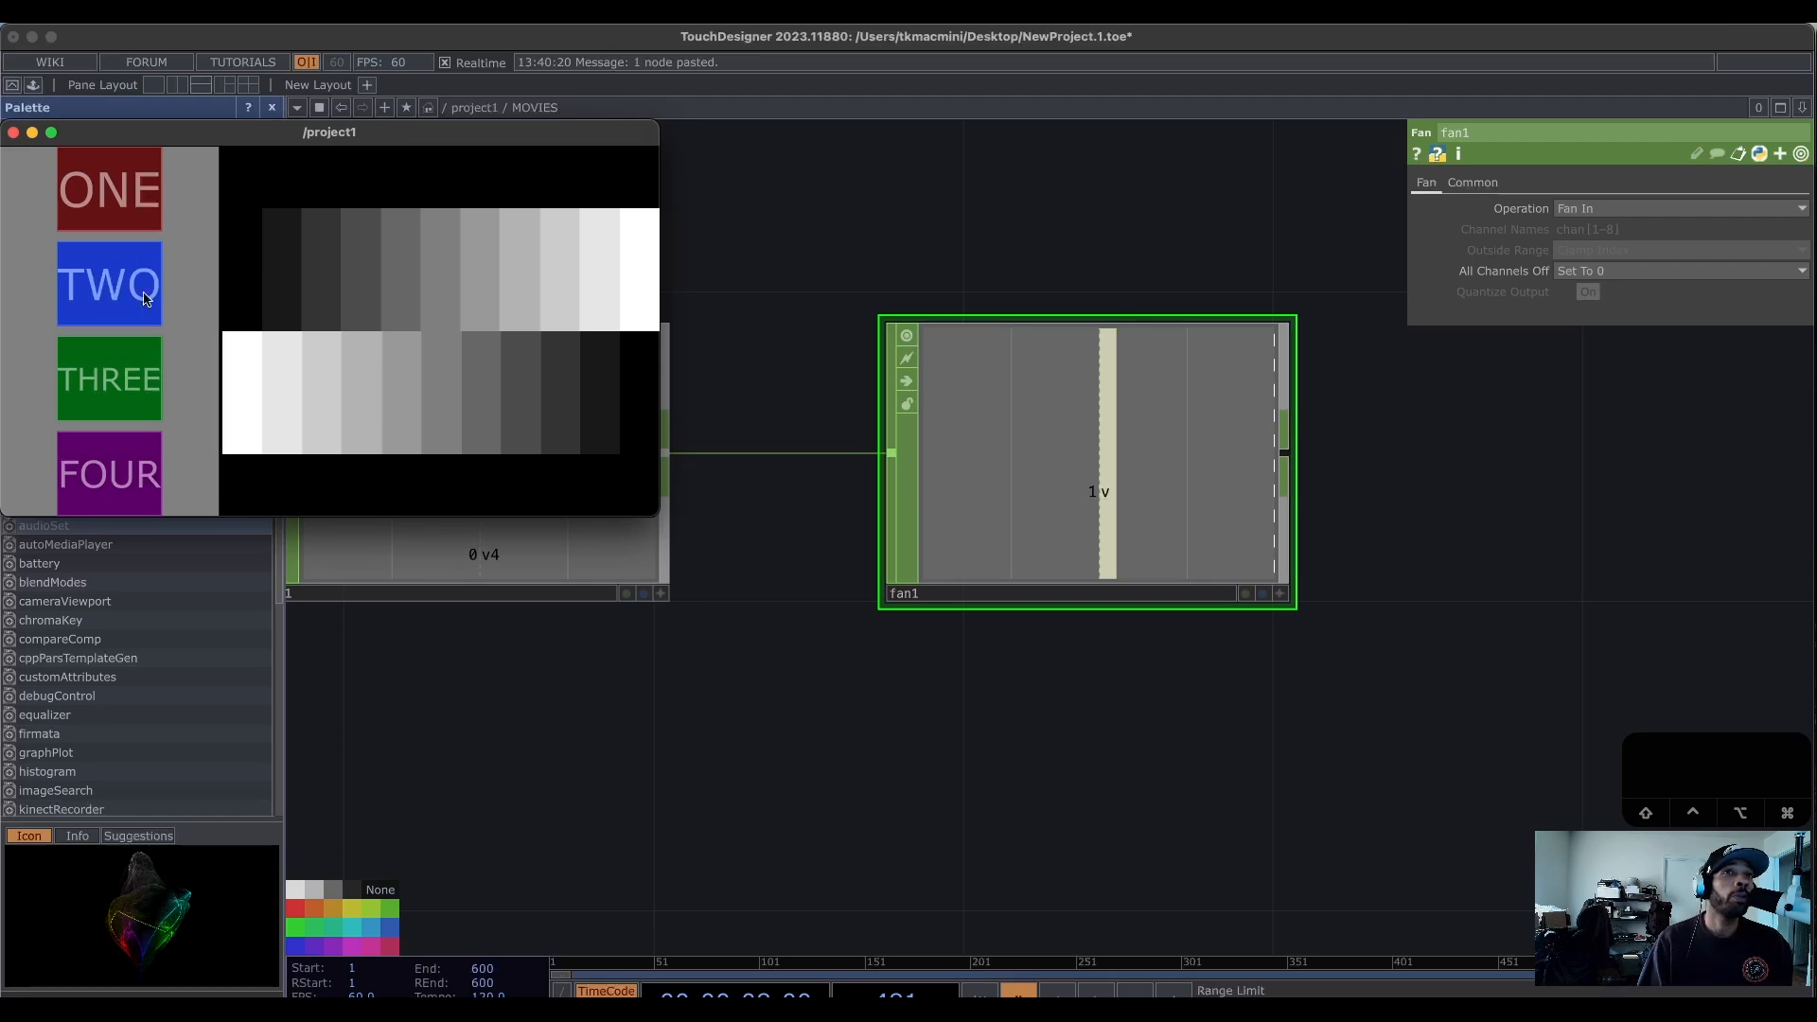
# Trigger buttons THREE and FOUR, then cycle through all four, checking which Fan CHOP index each button gives.
pyautogui.moveTo(916, 776); pyautogui.dragTo(1223, 841)
pyautogui.click(151, 376)
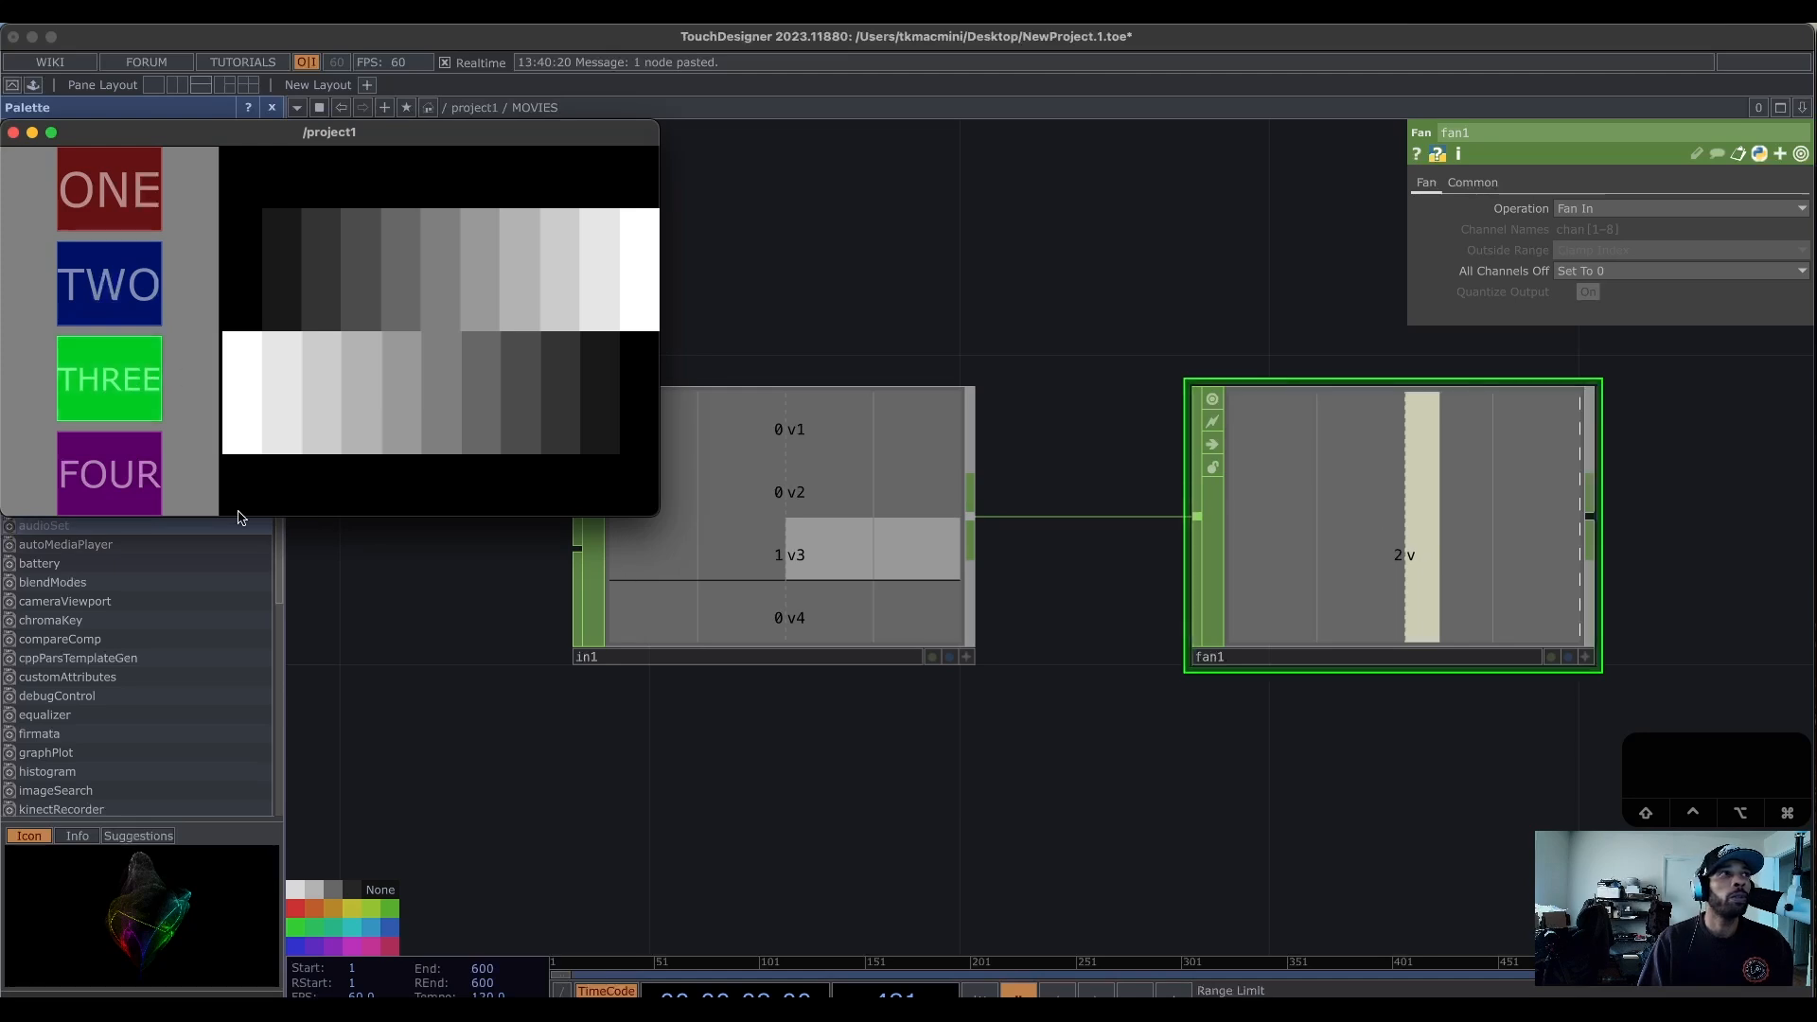
pyautogui.click(119, 465)
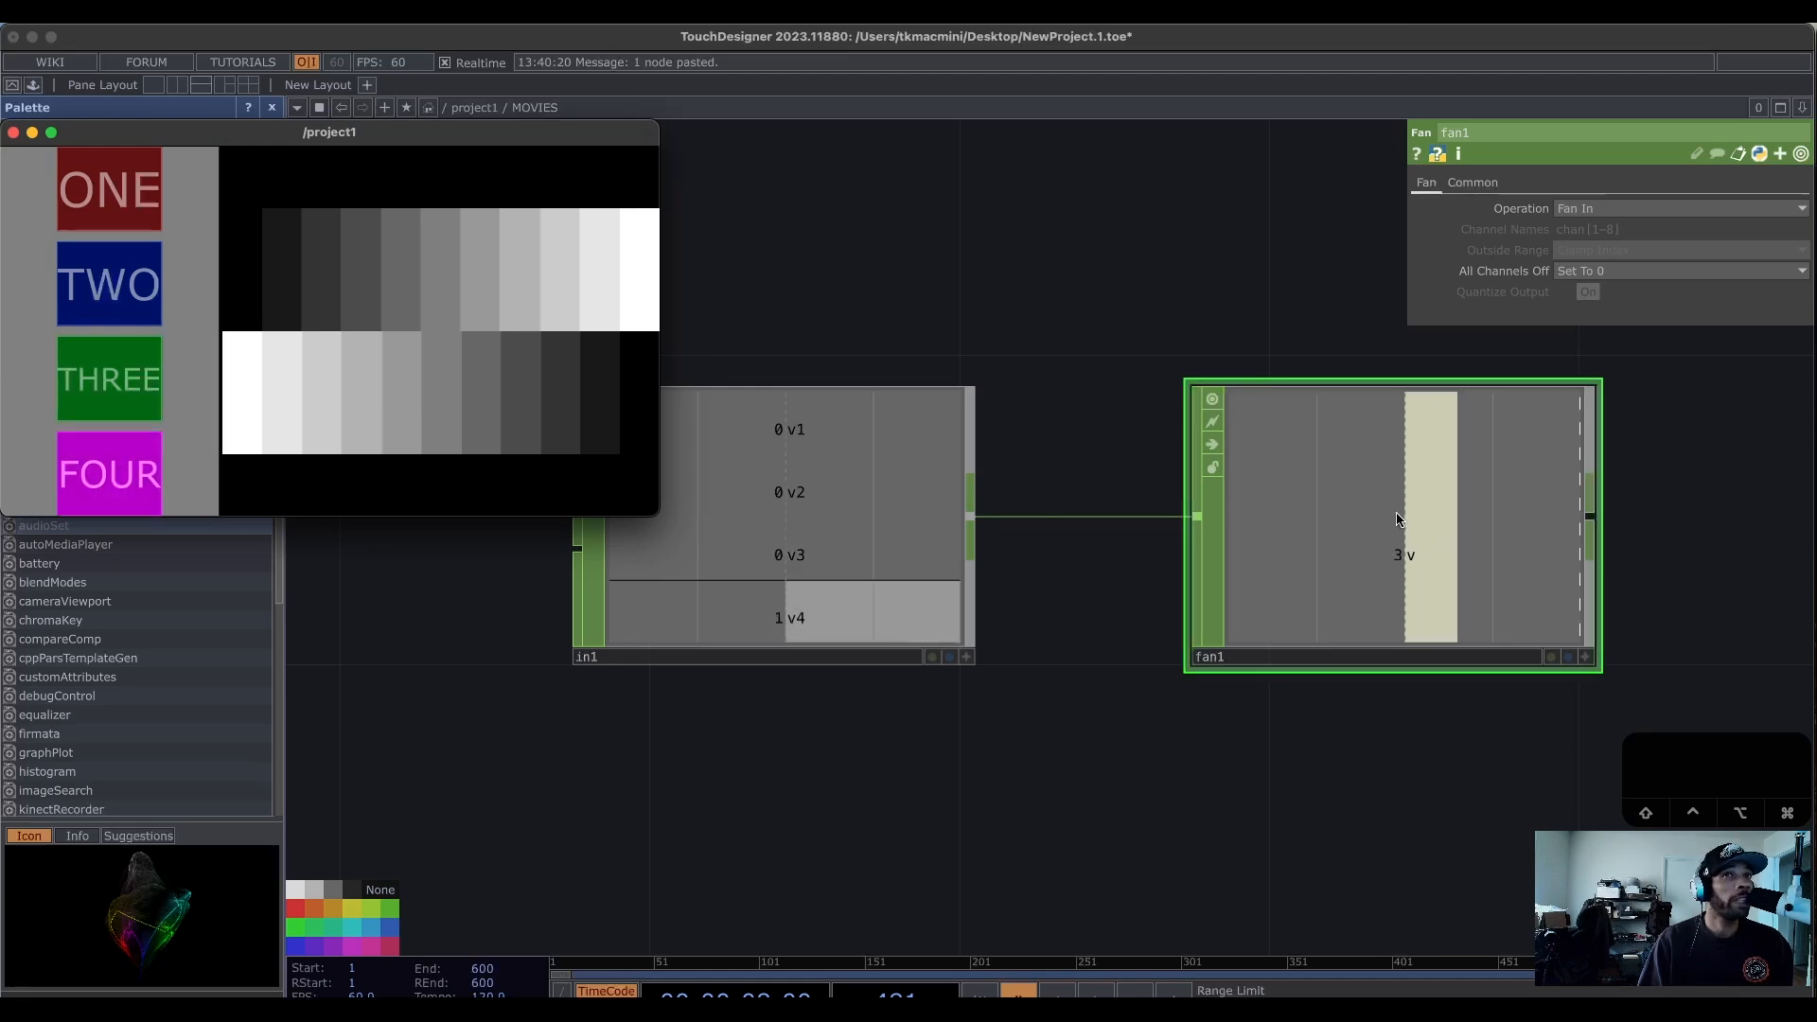
pyautogui.click(109, 189)
pyautogui.click(129, 309)
pyautogui.click(123, 379)
pyautogui.click(123, 469)
pyautogui.click(123, 379)
pyautogui.click(118, 274)
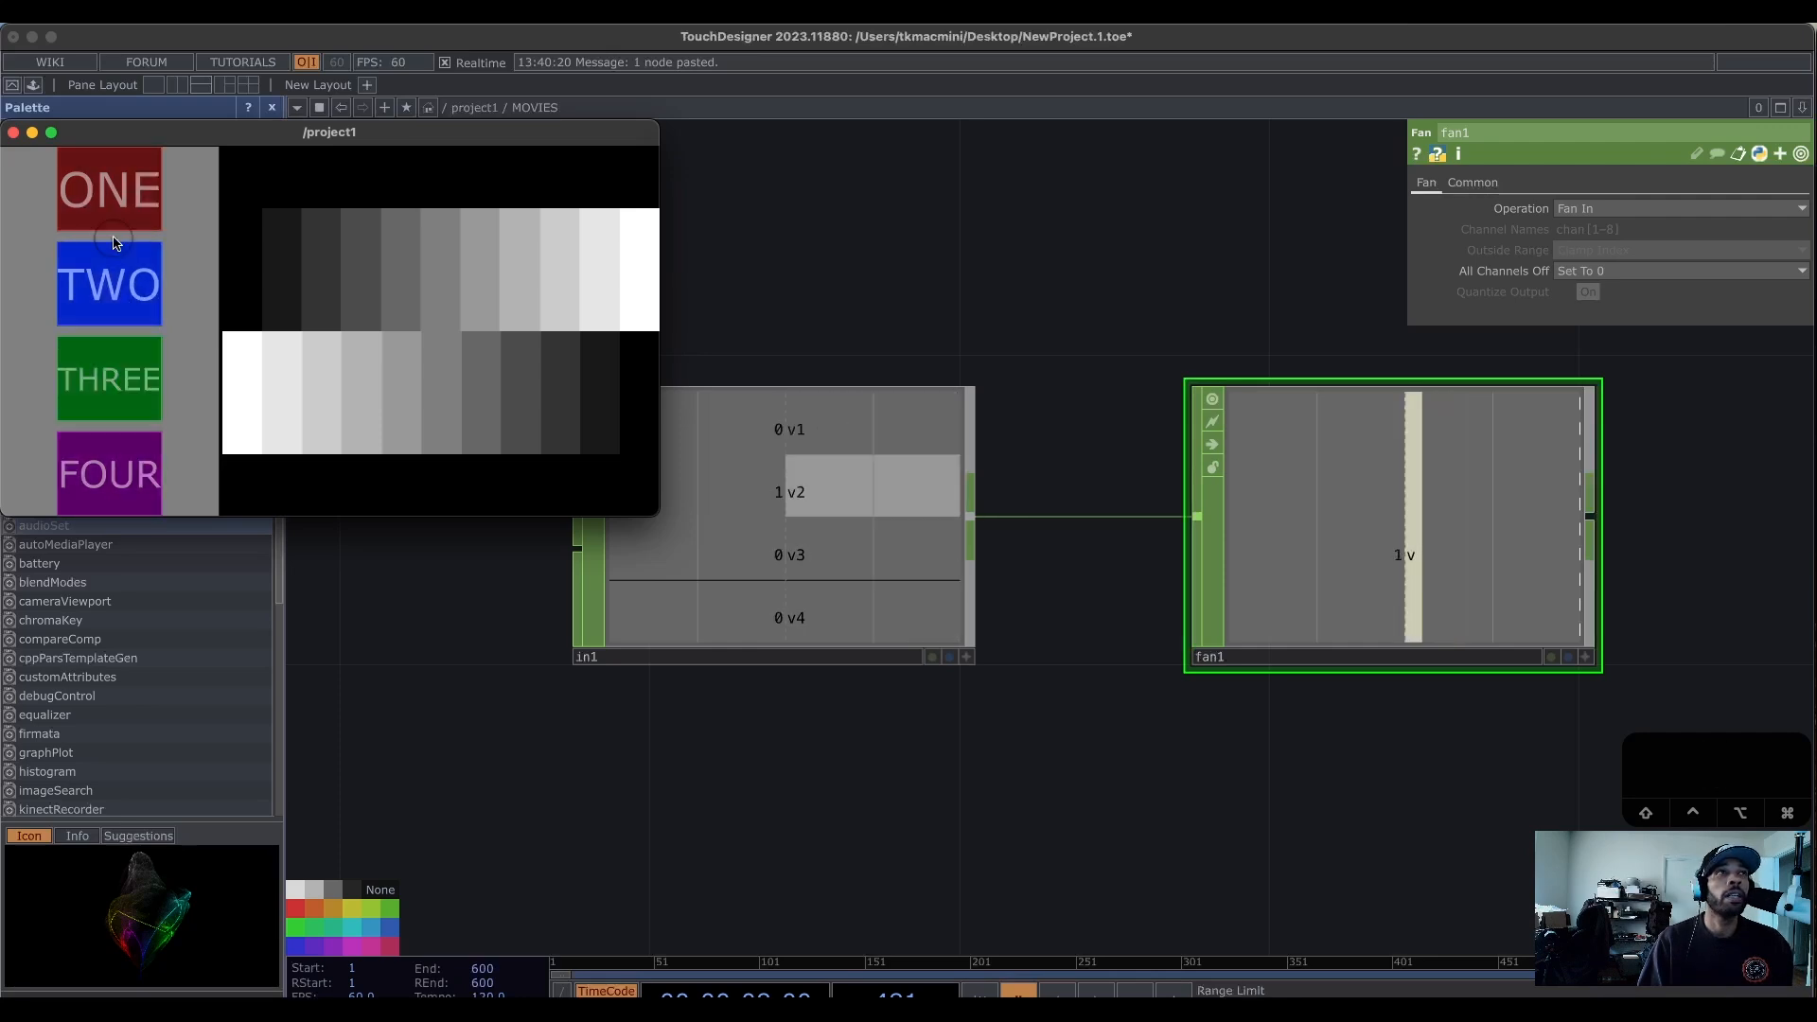
pyautogui.click(110, 219)
# Add a Null CHOP connected to the Fan CHOP's output and place it beside the Fan CHOP.
pyautogui.click(1168, 661)
pyautogui.scroll(-5, 979, 698)
pyautogui.scroll(-4, 1049, 708)
pyautogui.rightClick(1116, 662)
pyautogui.click(1145, 642)
pyautogui.click(1230, 662)
# Make the new Null CHOP's viewer active so that its v channel can be picked.
pyautogui.moveTo(1047, 686); pyautogui.dragTo(783, 622)
pyautogui.scroll(10, 1025, 675)
pyautogui.moveTo(1029, 667); pyautogui.dragTo(1427, 892)
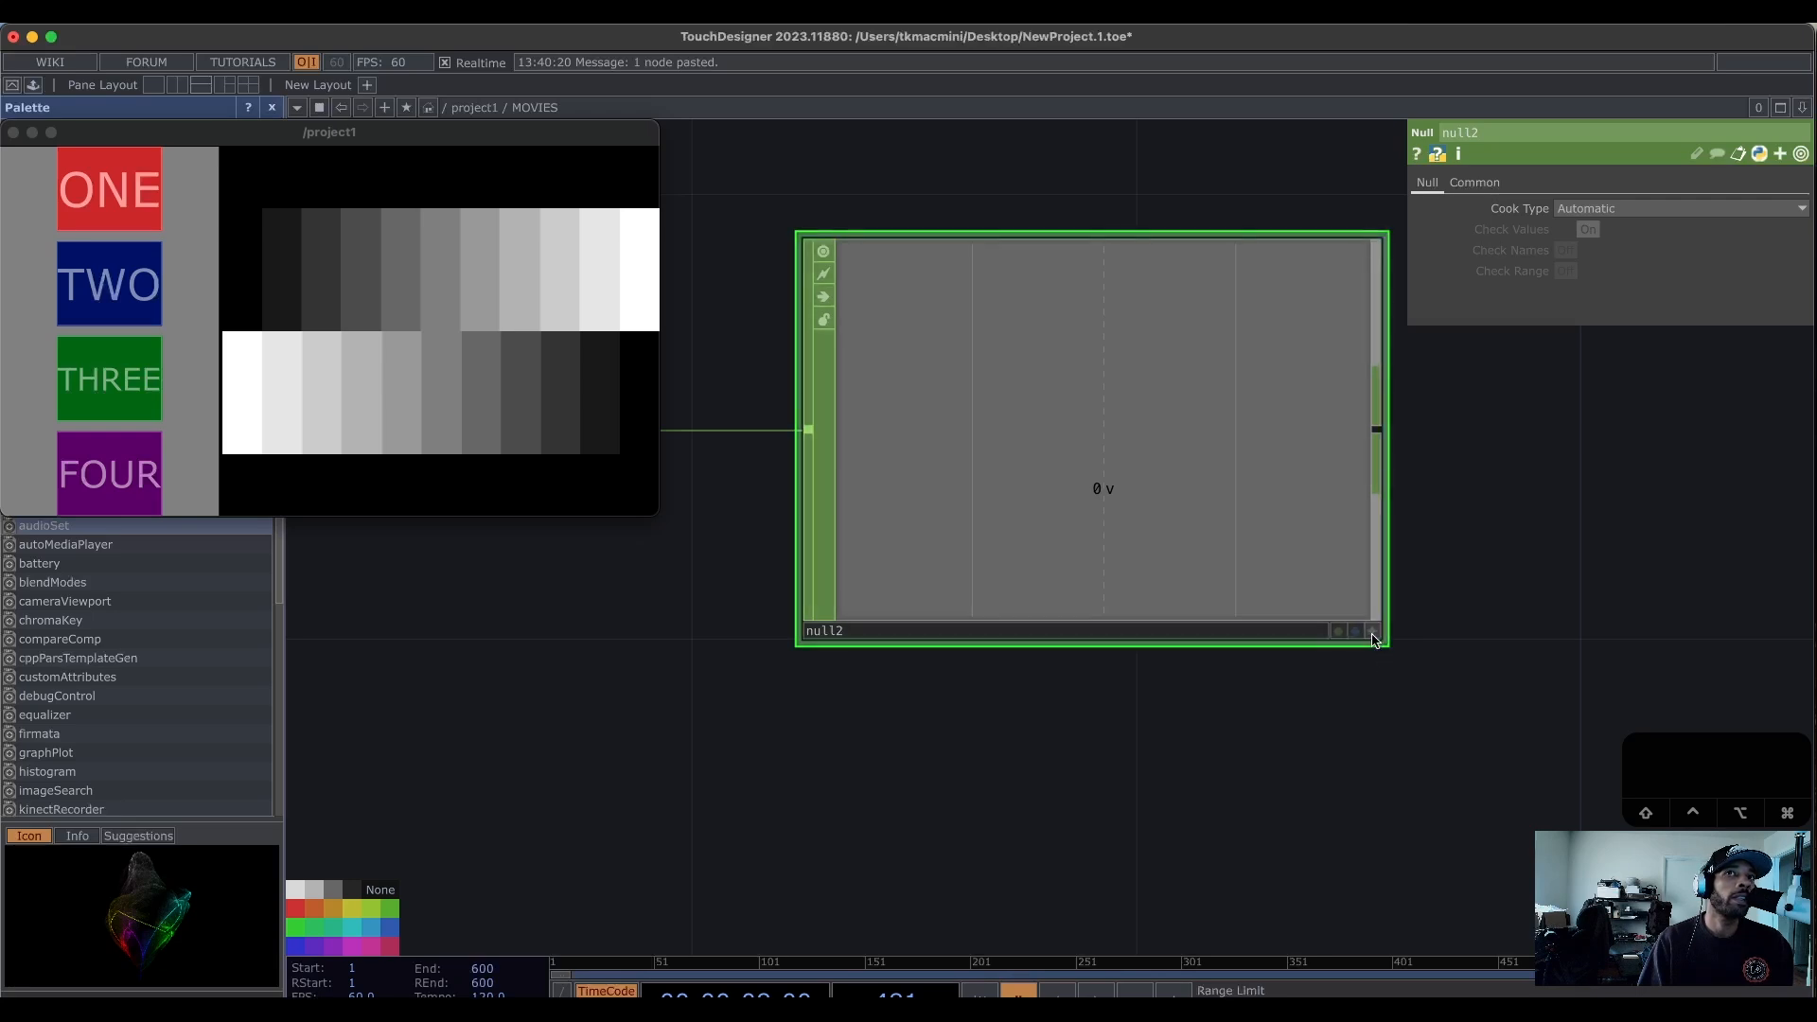
pyautogui.click(1374, 637)
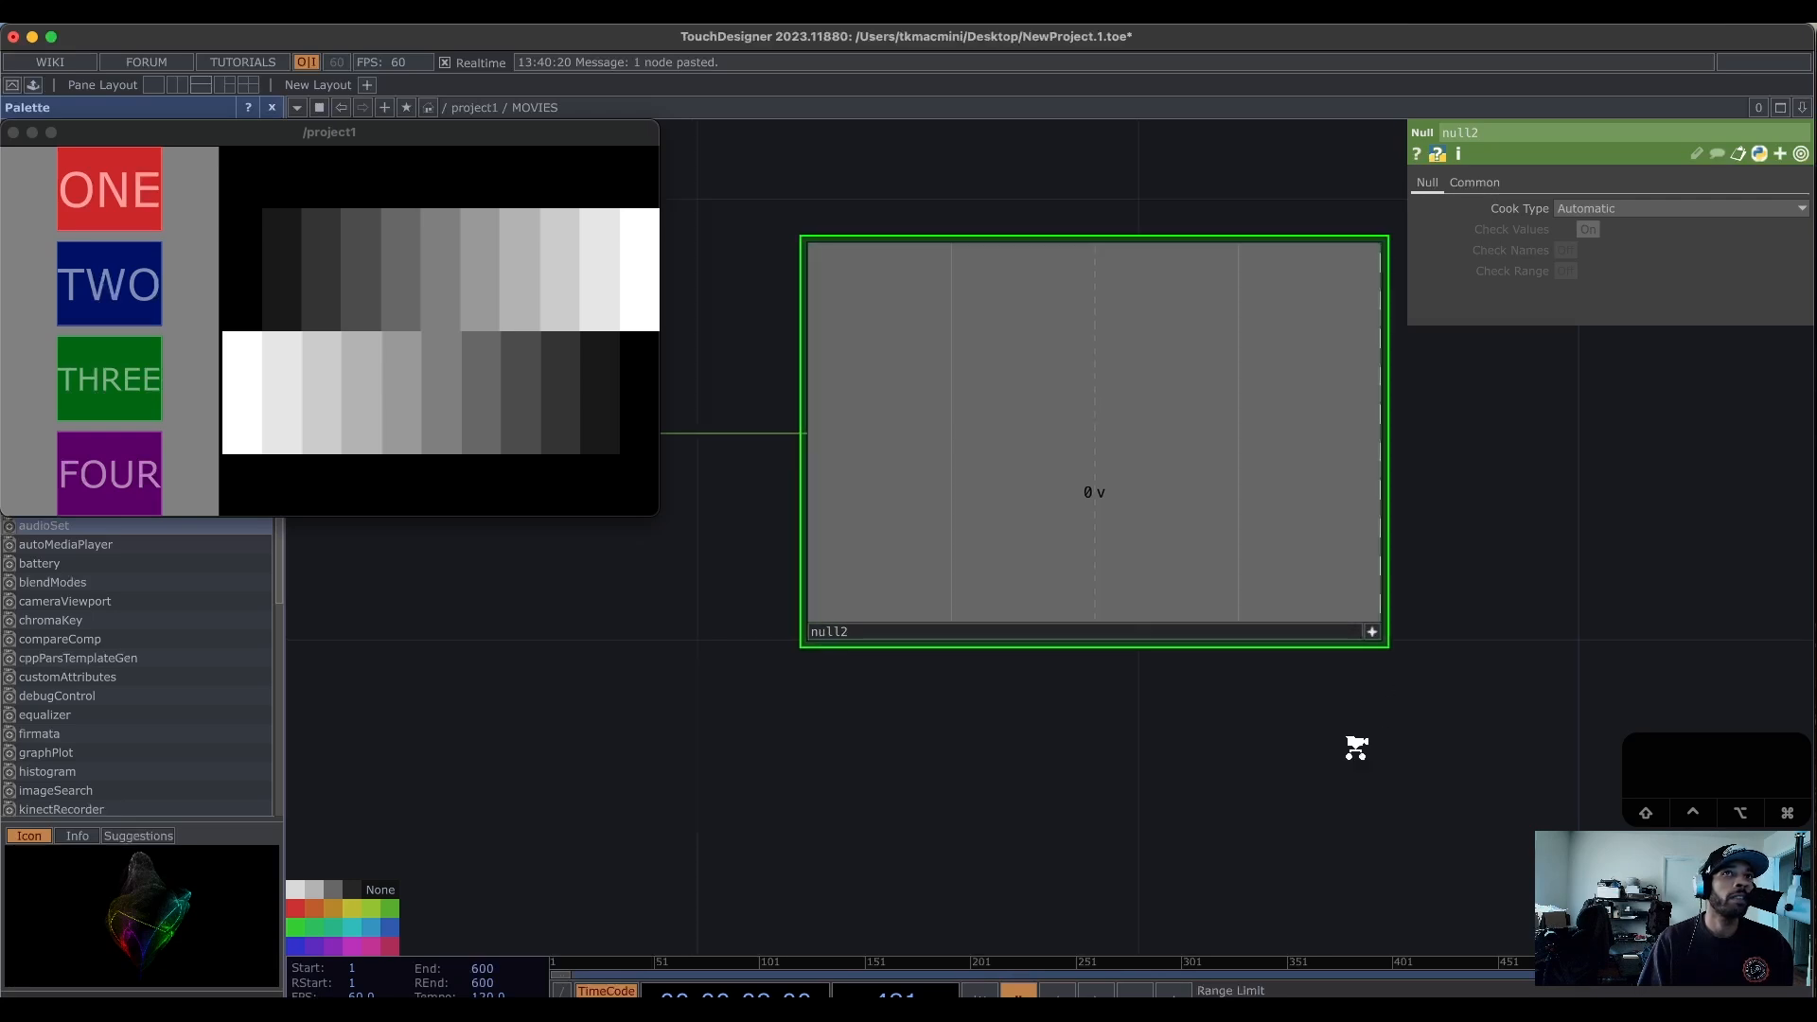
# Export the Null CHOP's v channel to the Switch TOP's Index parameter with Export CHOP.
pyautogui.scroll(-5, 1354, 747)
pyautogui.scroll(-10, 1243, 752)
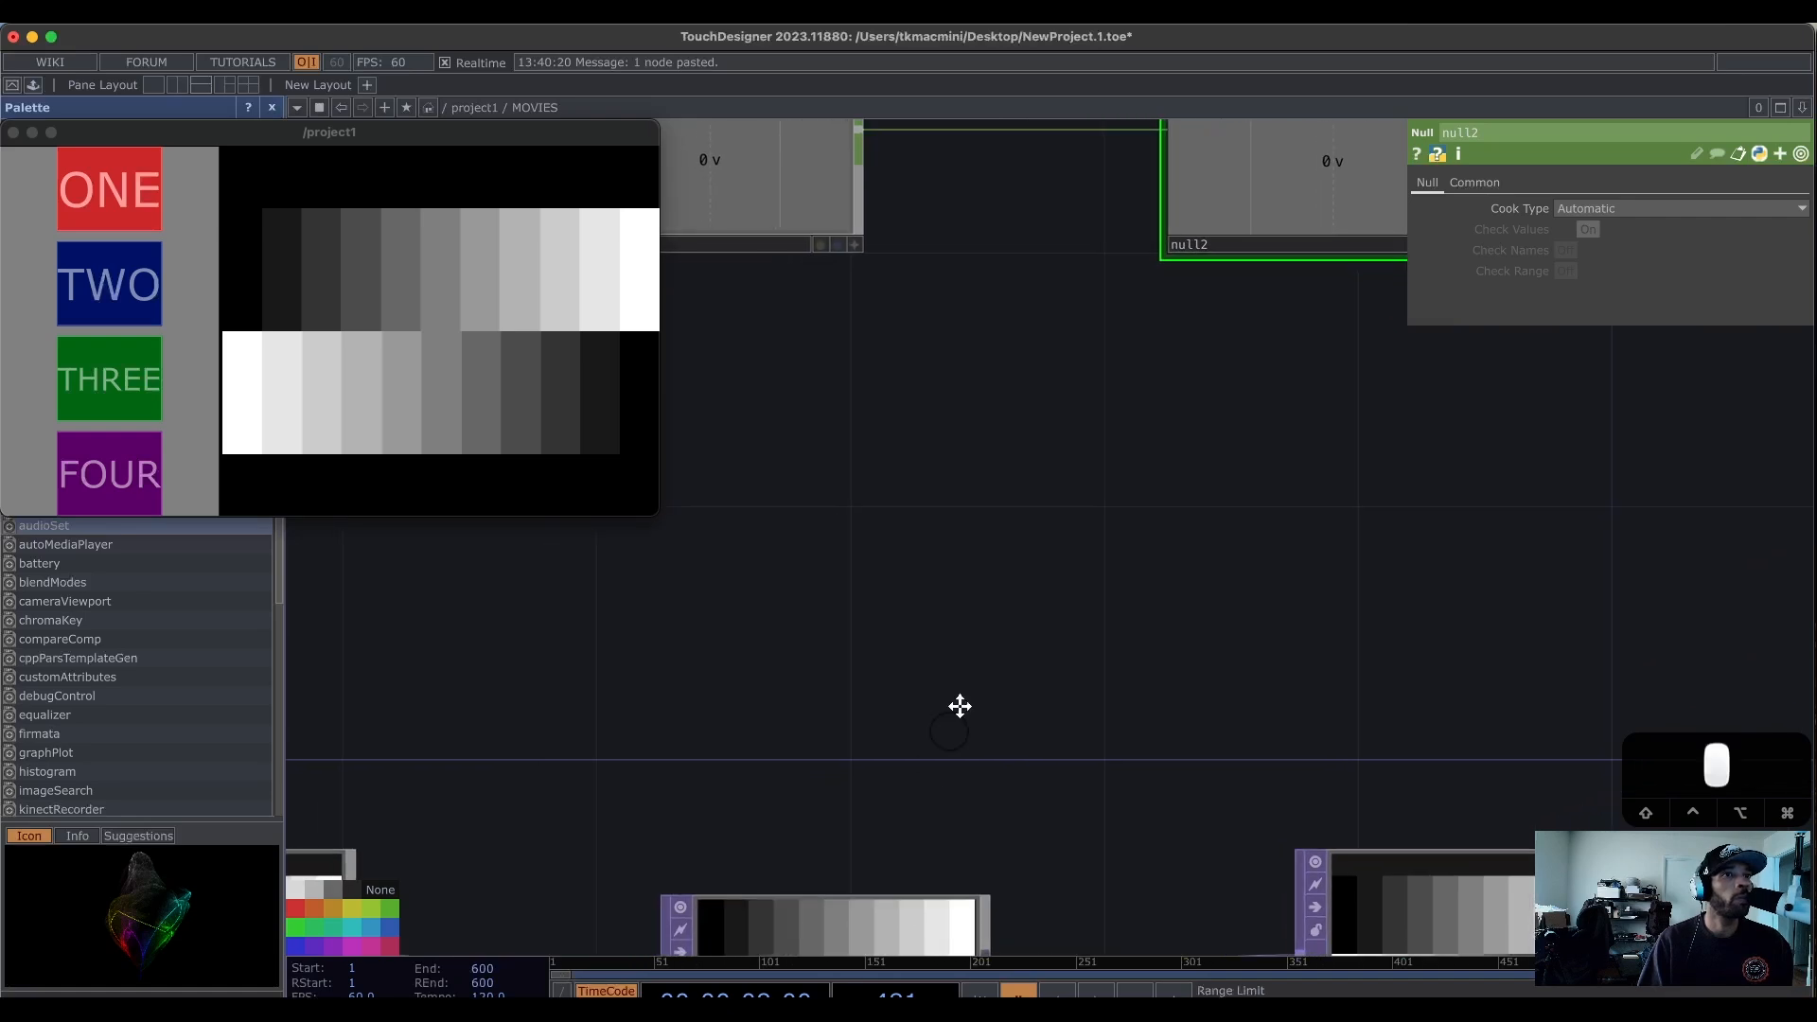
pyautogui.click(657, 835)
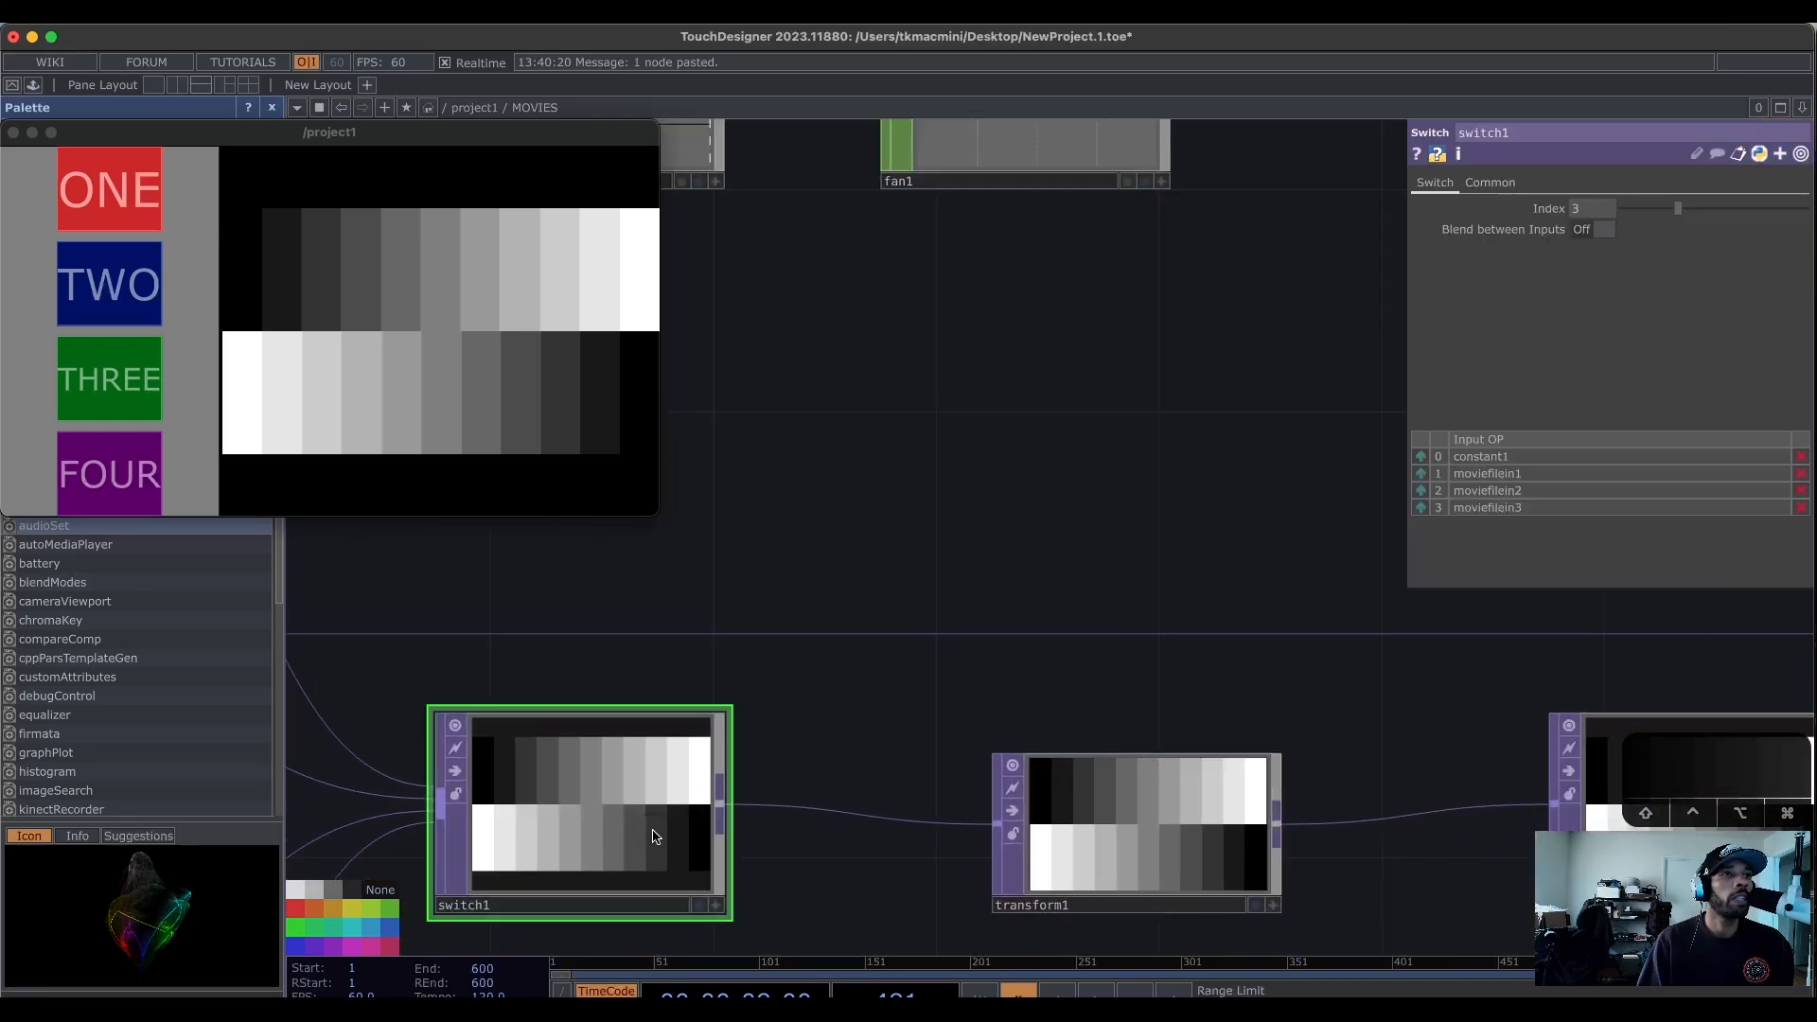
pyautogui.scroll(10, 1204, 466)
pyautogui.moveTo(827, 971); pyautogui.dragTo(808, 1021)
pyautogui.moveTo(1316, 755); pyautogui.dragTo(995, 785)
pyautogui.moveTo(953, 556); pyautogui.dragTo(1573, 208)
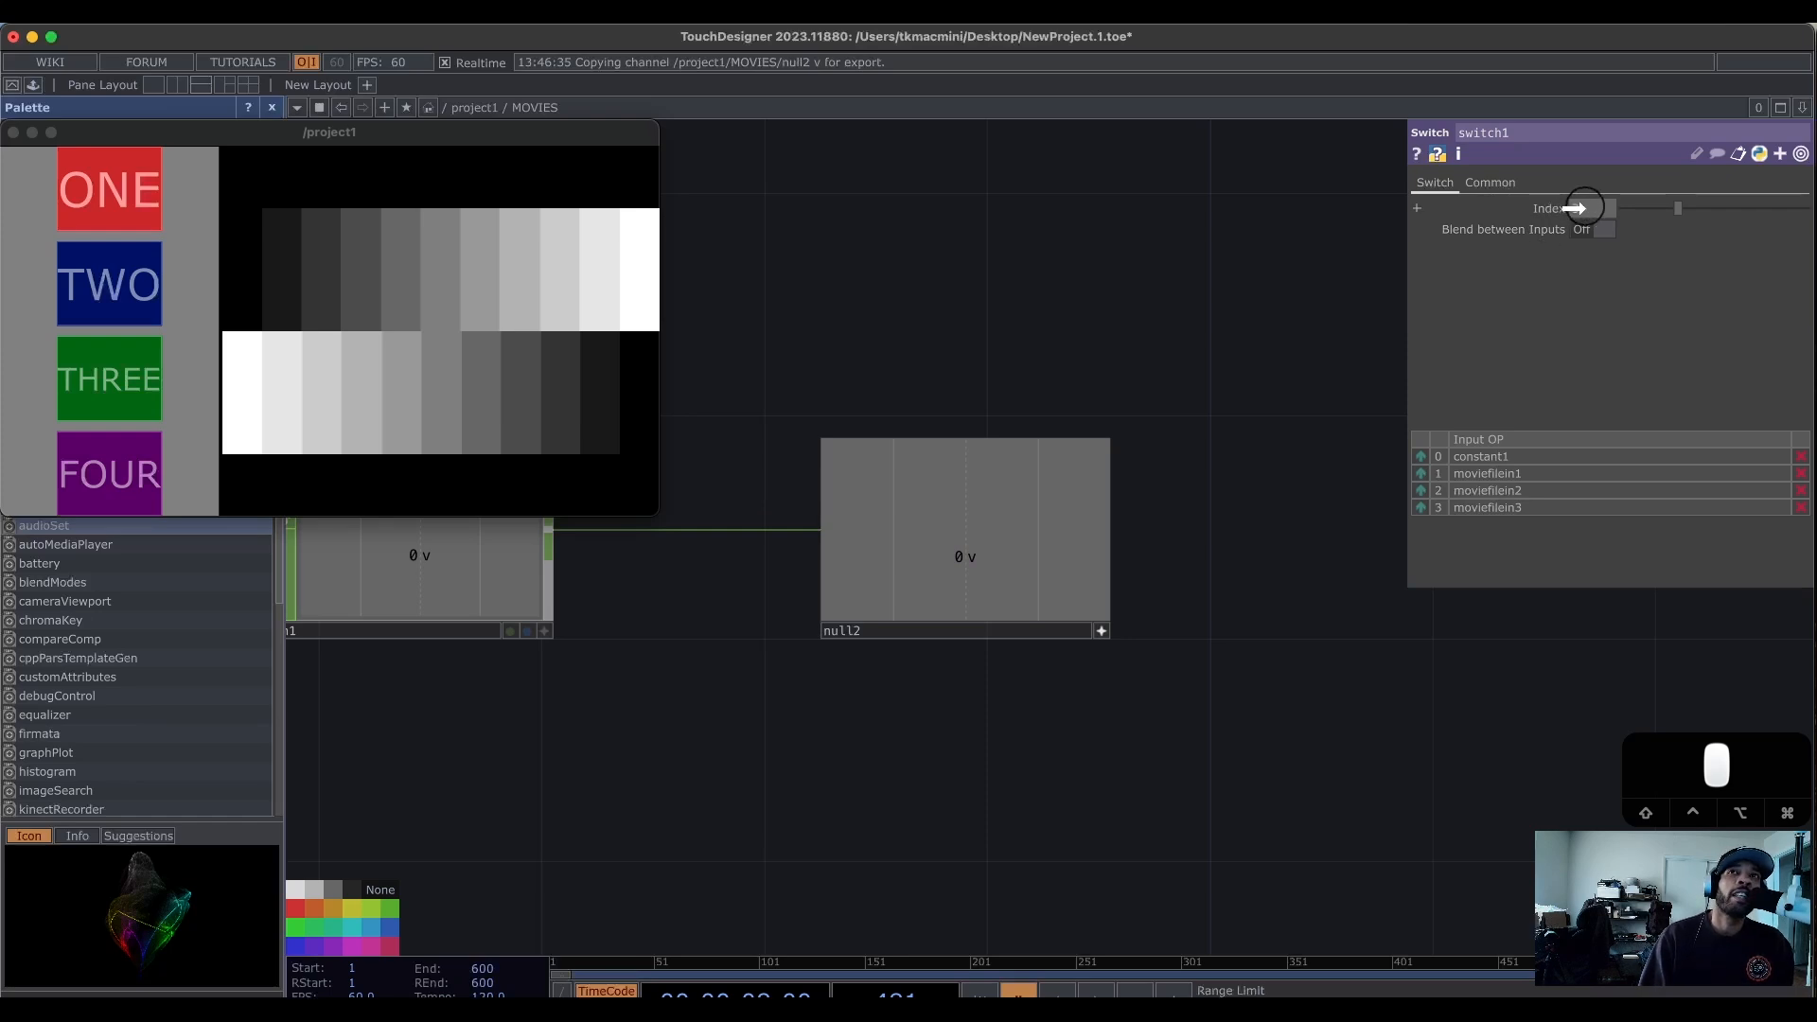
pyautogui.moveTo(1575, 208); pyautogui.dragTo(1580, 208)
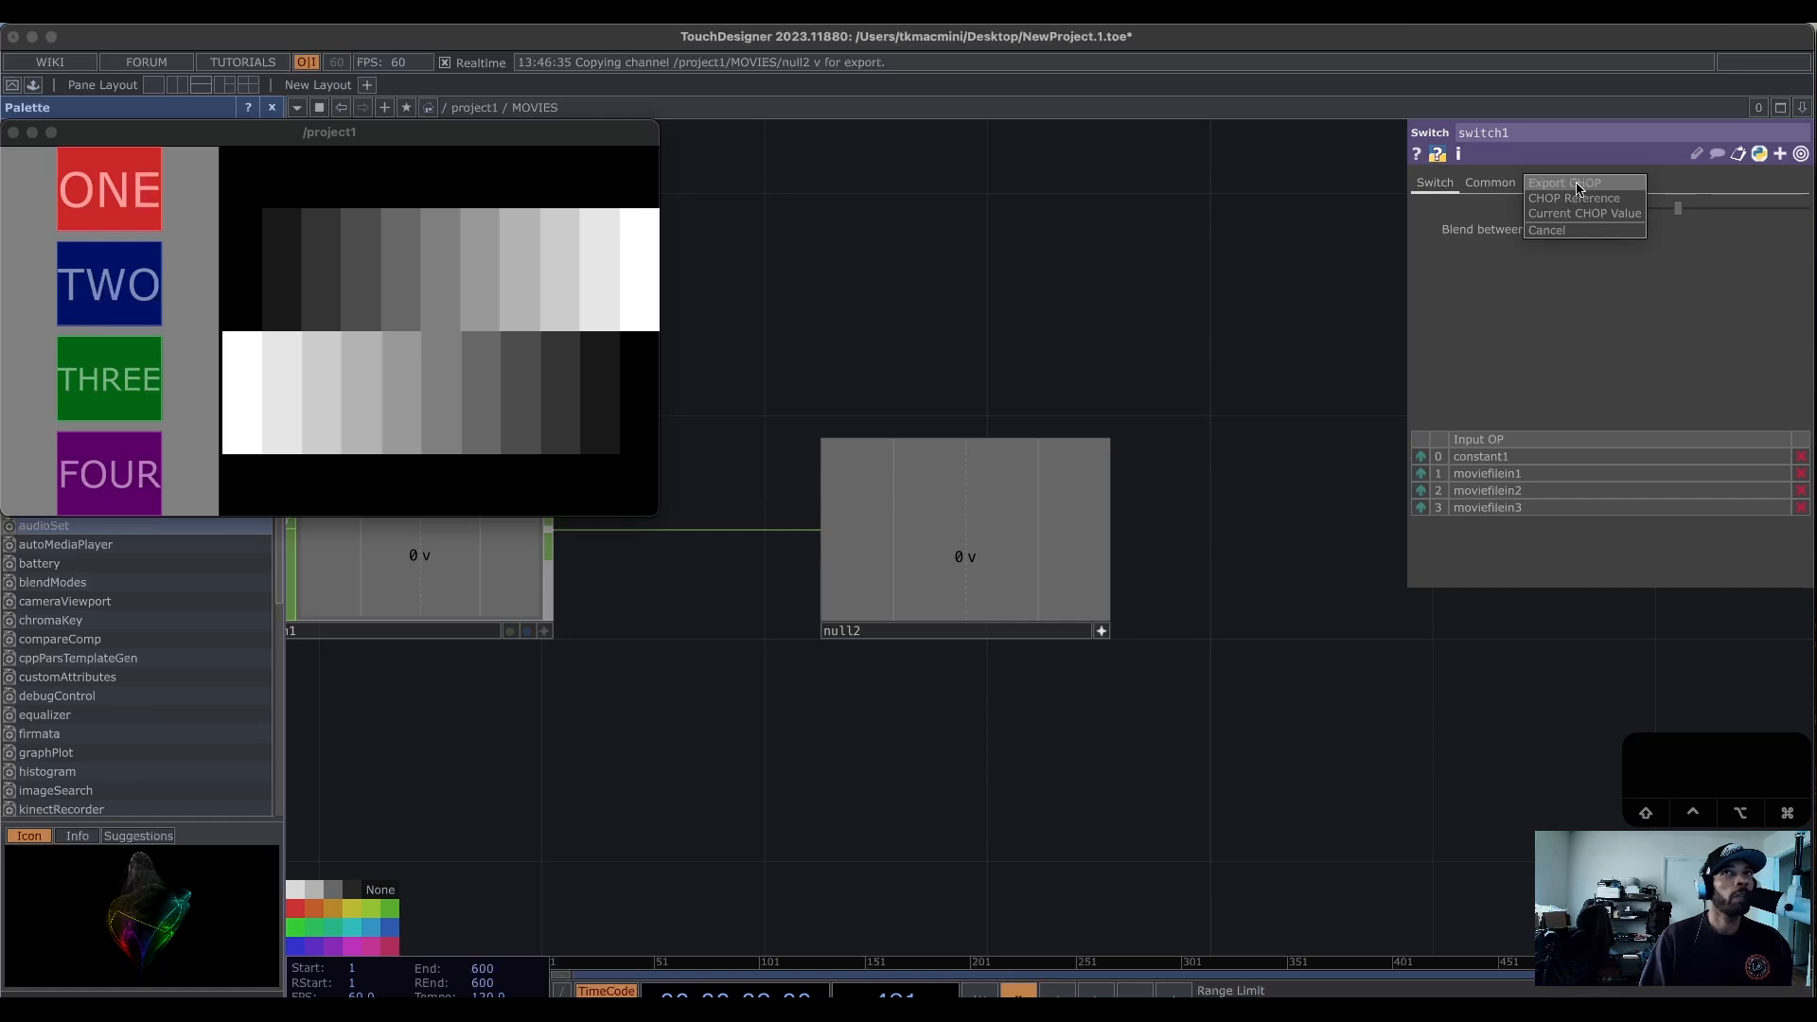
pyautogui.click(1578, 187)
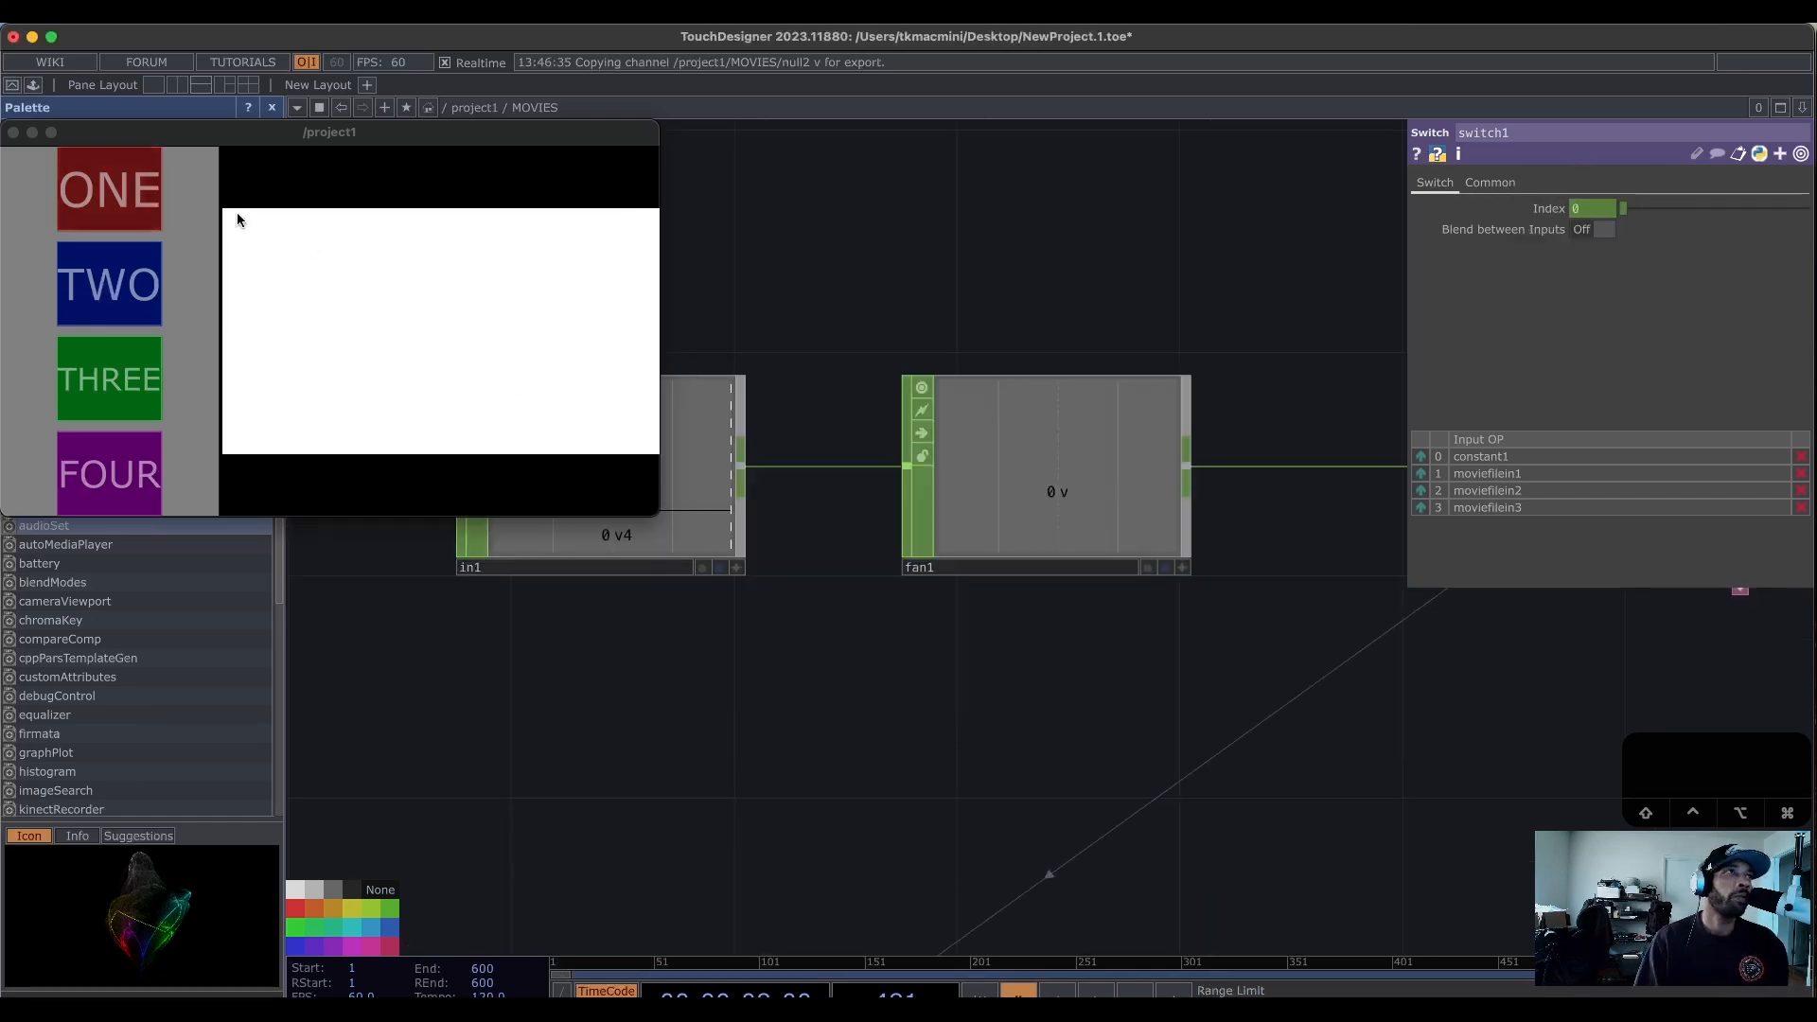
# Cycle repeatedly through buttons ONE to FOUR in the project1 viewer to test that each one switches the MOVIES image.
pyautogui.click(112, 189)
pyautogui.click(121, 295)
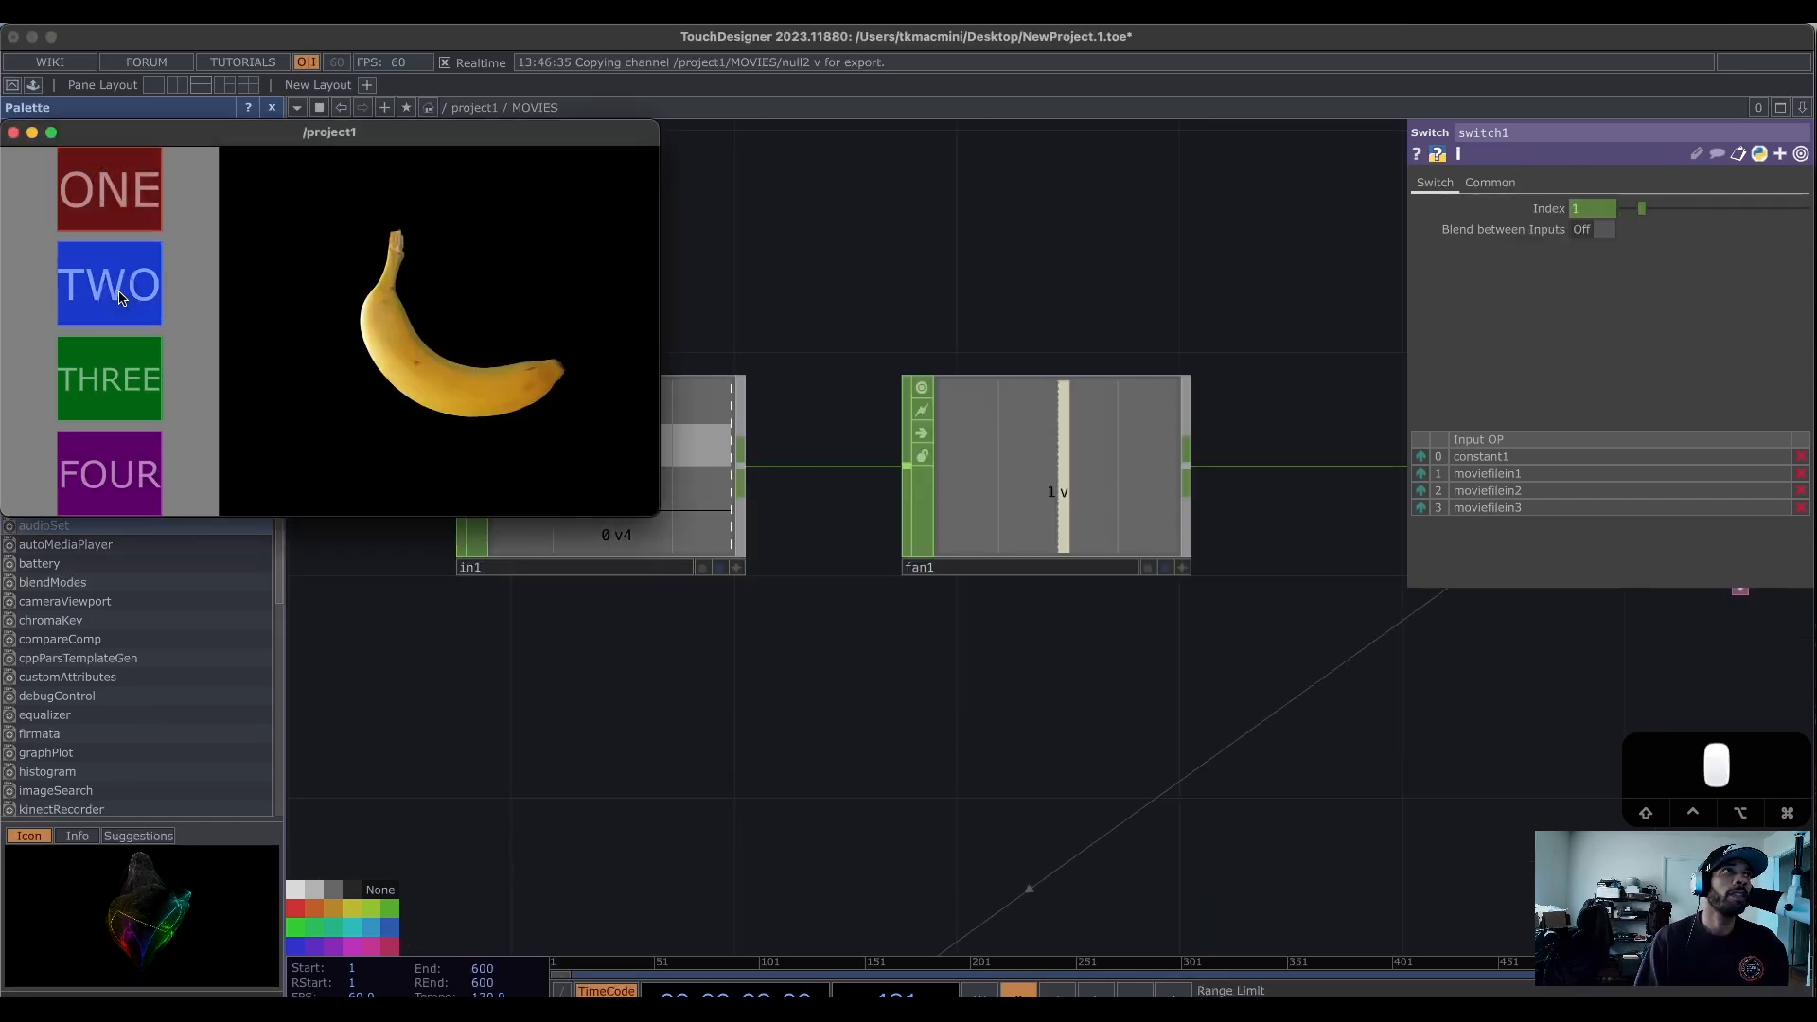
pyautogui.click(133, 367)
pyautogui.click(109, 473)
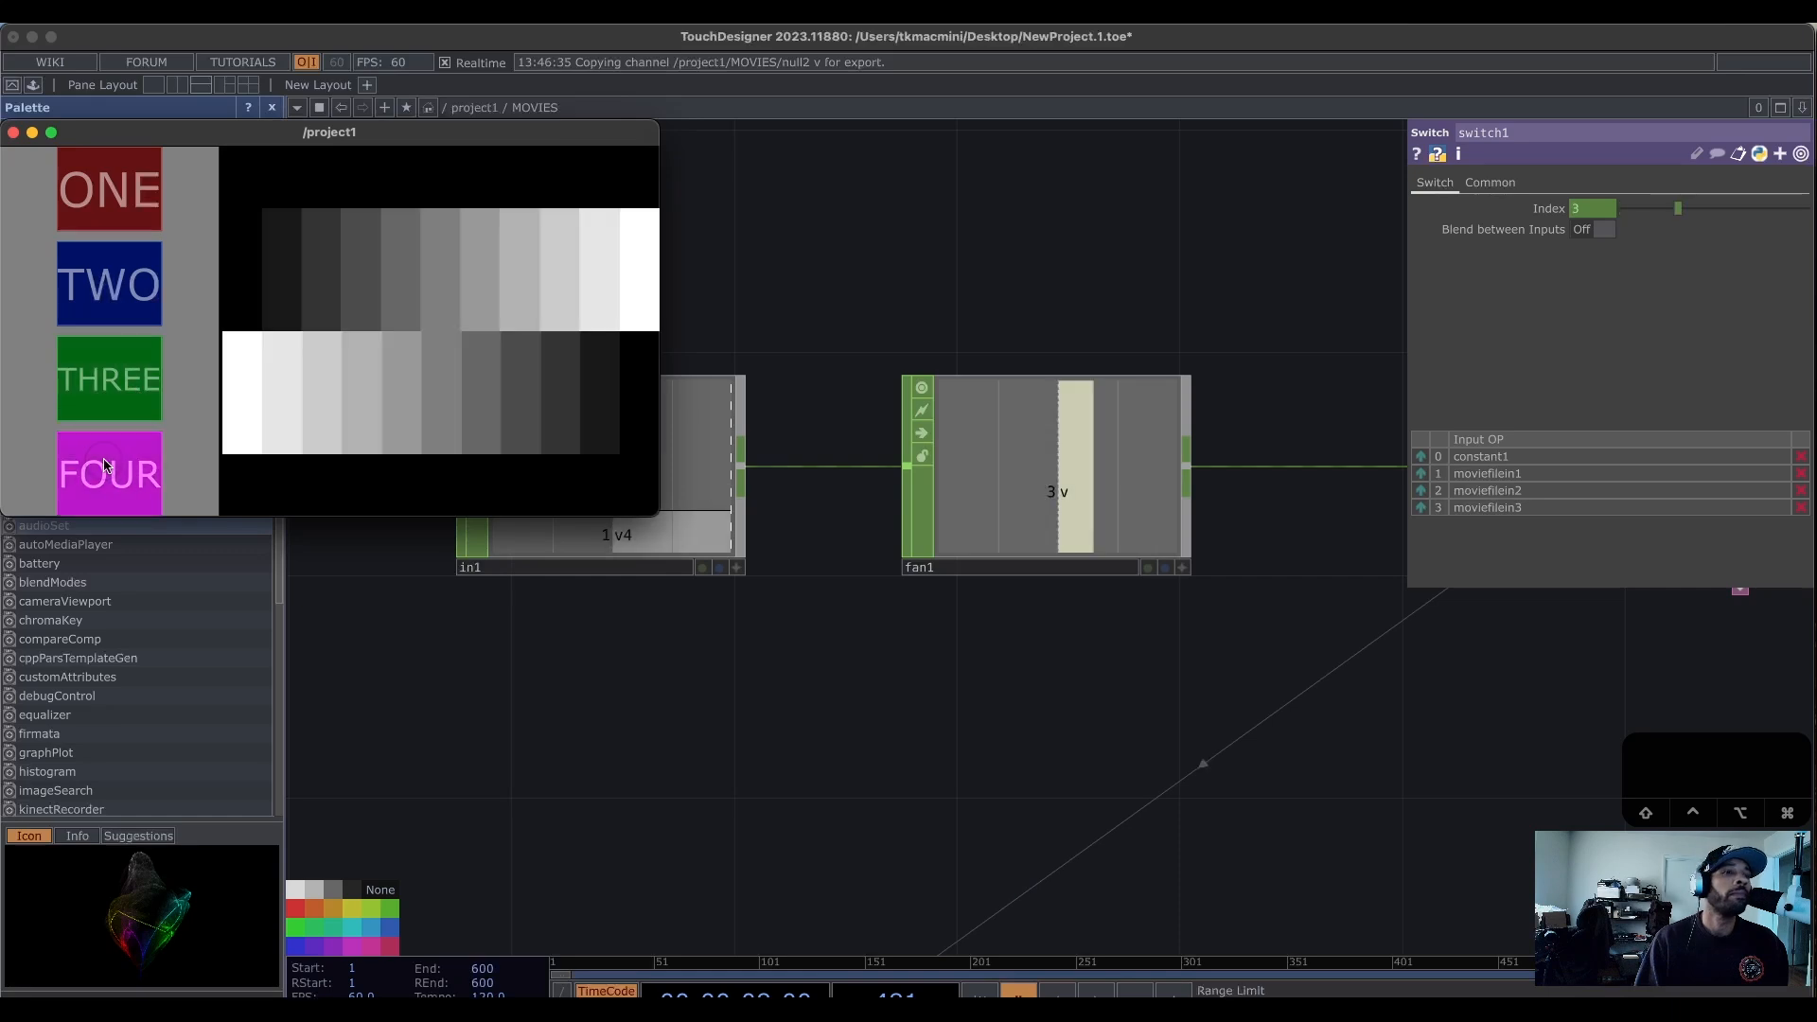
pyautogui.click(107, 382)
pyautogui.click(109, 309)
pyautogui.click(106, 195)
pyautogui.click(146, 301)
pyautogui.click(118, 397)
pyautogui.click(112, 473)
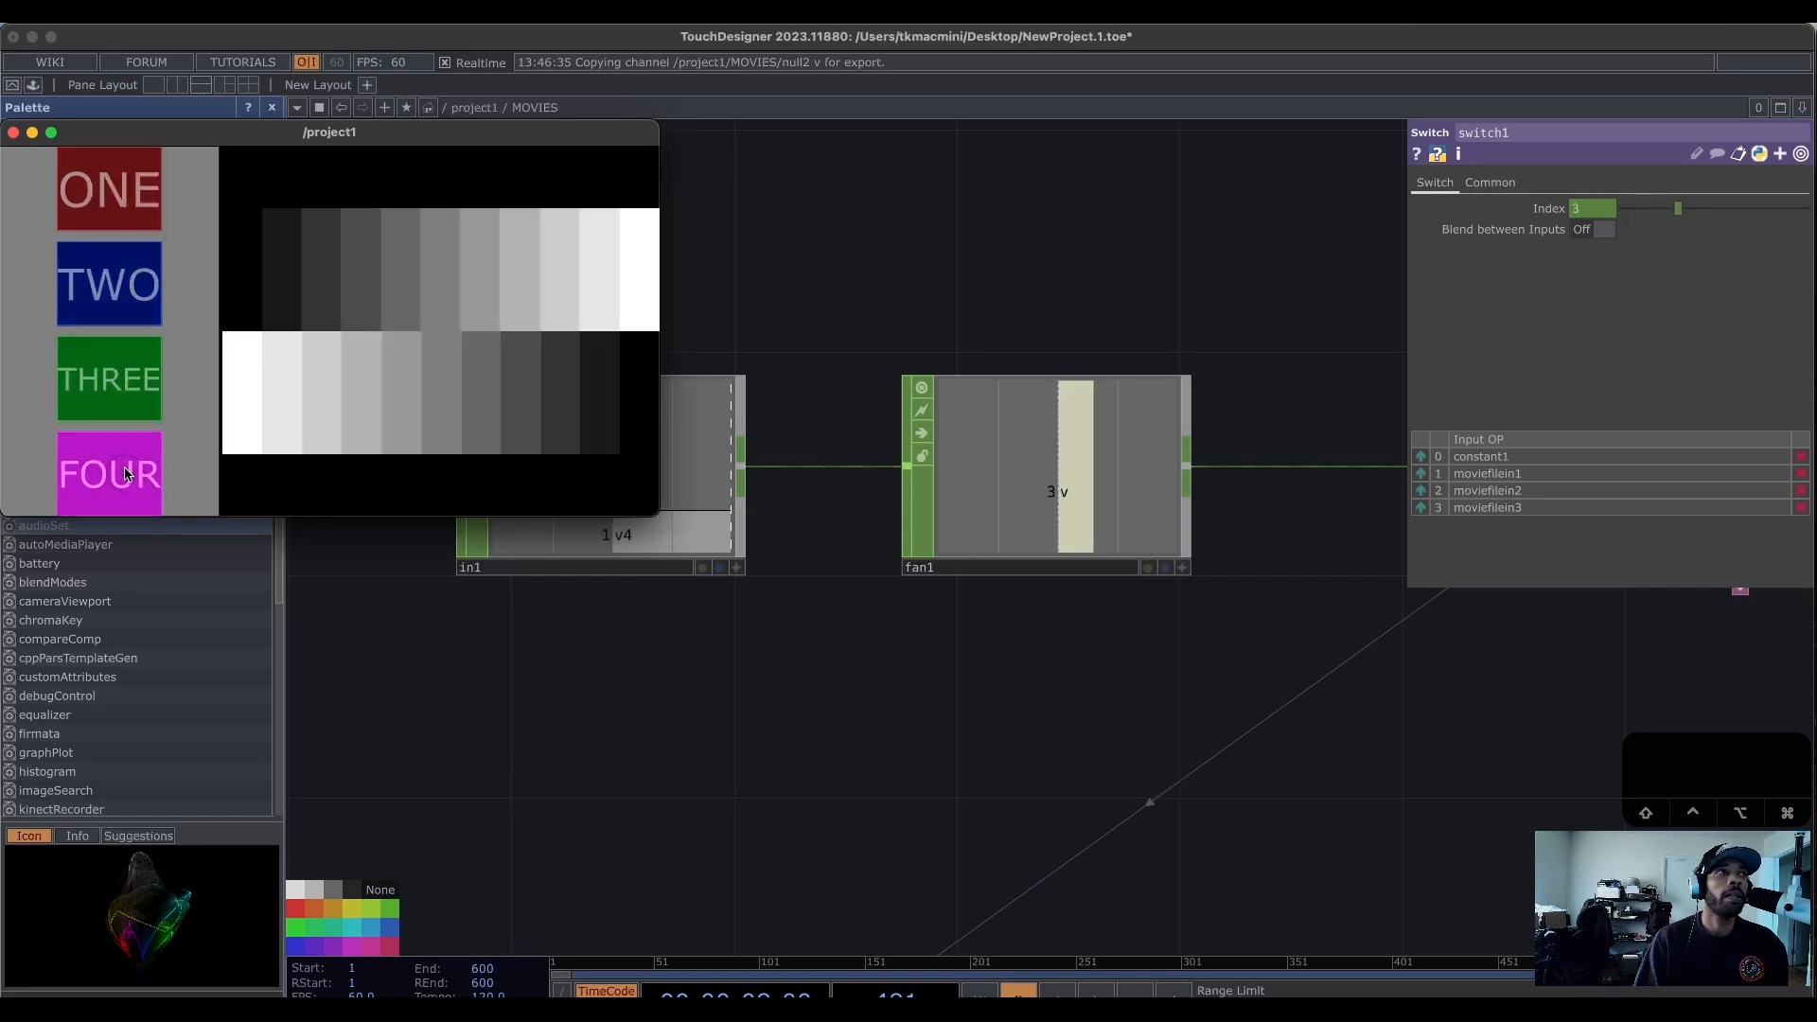
pyautogui.click(114, 407)
pyautogui.click(110, 312)
pyautogui.click(108, 194)
pyautogui.click(109, 294)
pyautogui.click(129, 505)
pyautogui.click(118, 409)
pyautogui.click(112, 189)
pyautogui.click(121, 322)
pyautogui.click(112, 388)
pyautogui.click(112, 473)
pyautogui.click(111, 289)
pyautogui.click(118, 204)
pyautogui.click(116, 288)
pyautogui.click(112, 378)
pyautogui.click(119, 463)
pyautogui.click(123, 388)
pyautogui.click(132, 302)
pyautogui.click(126, 201)
pyautogui.click(122, 305)
pyautogui.click(121, 388)
pyautogui.click(119, 468)
pyautogui.click(104, 400)
pyautogui.click(87, 289)
pyautogui.click(108, 194)
pyautogui.click(108, 288)
pyautogui.click(133, 401)
pyautogui.click(156, 486)
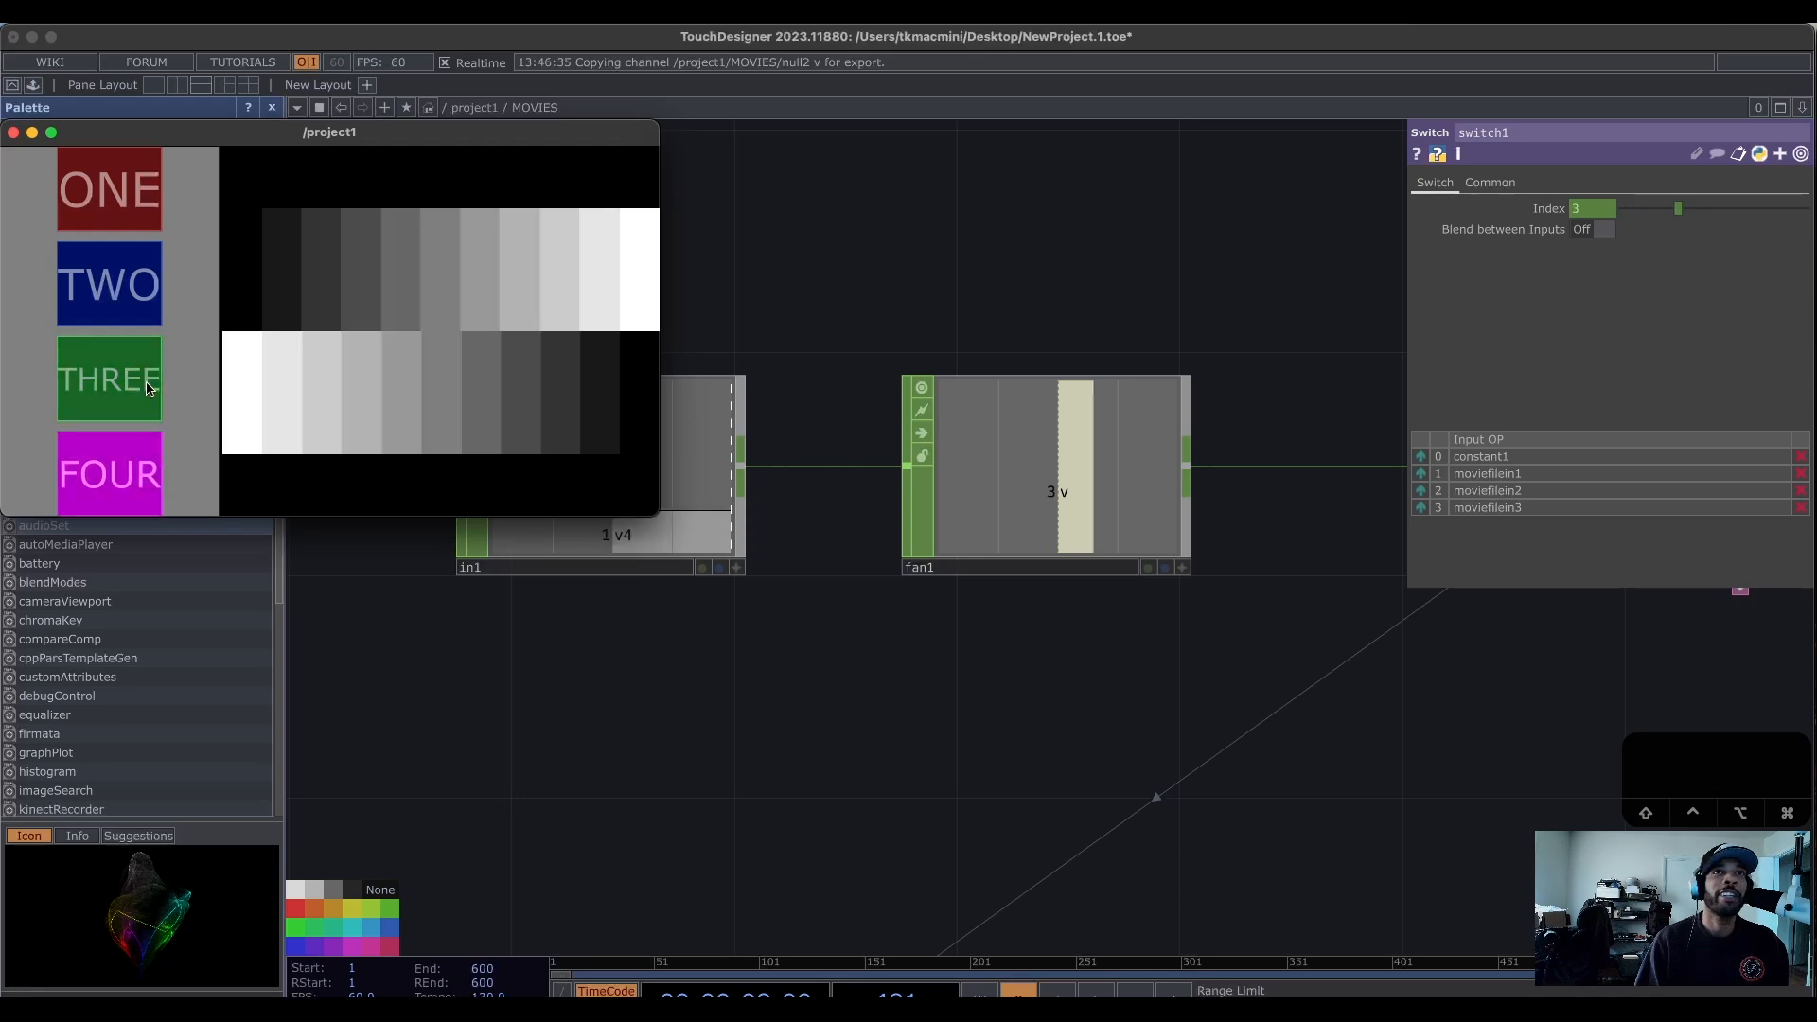
# Select buttons THREE, TWO, ONE, TWO, THREE and FOUR in the project1 viewer to recheck the image switching.
pyautogui.click(123, 388)
pyautogui.click(132, 298)
pyautogui.click(114, 193)
pyautogui.click(146, 306)
pyautogui.click(128, 407)
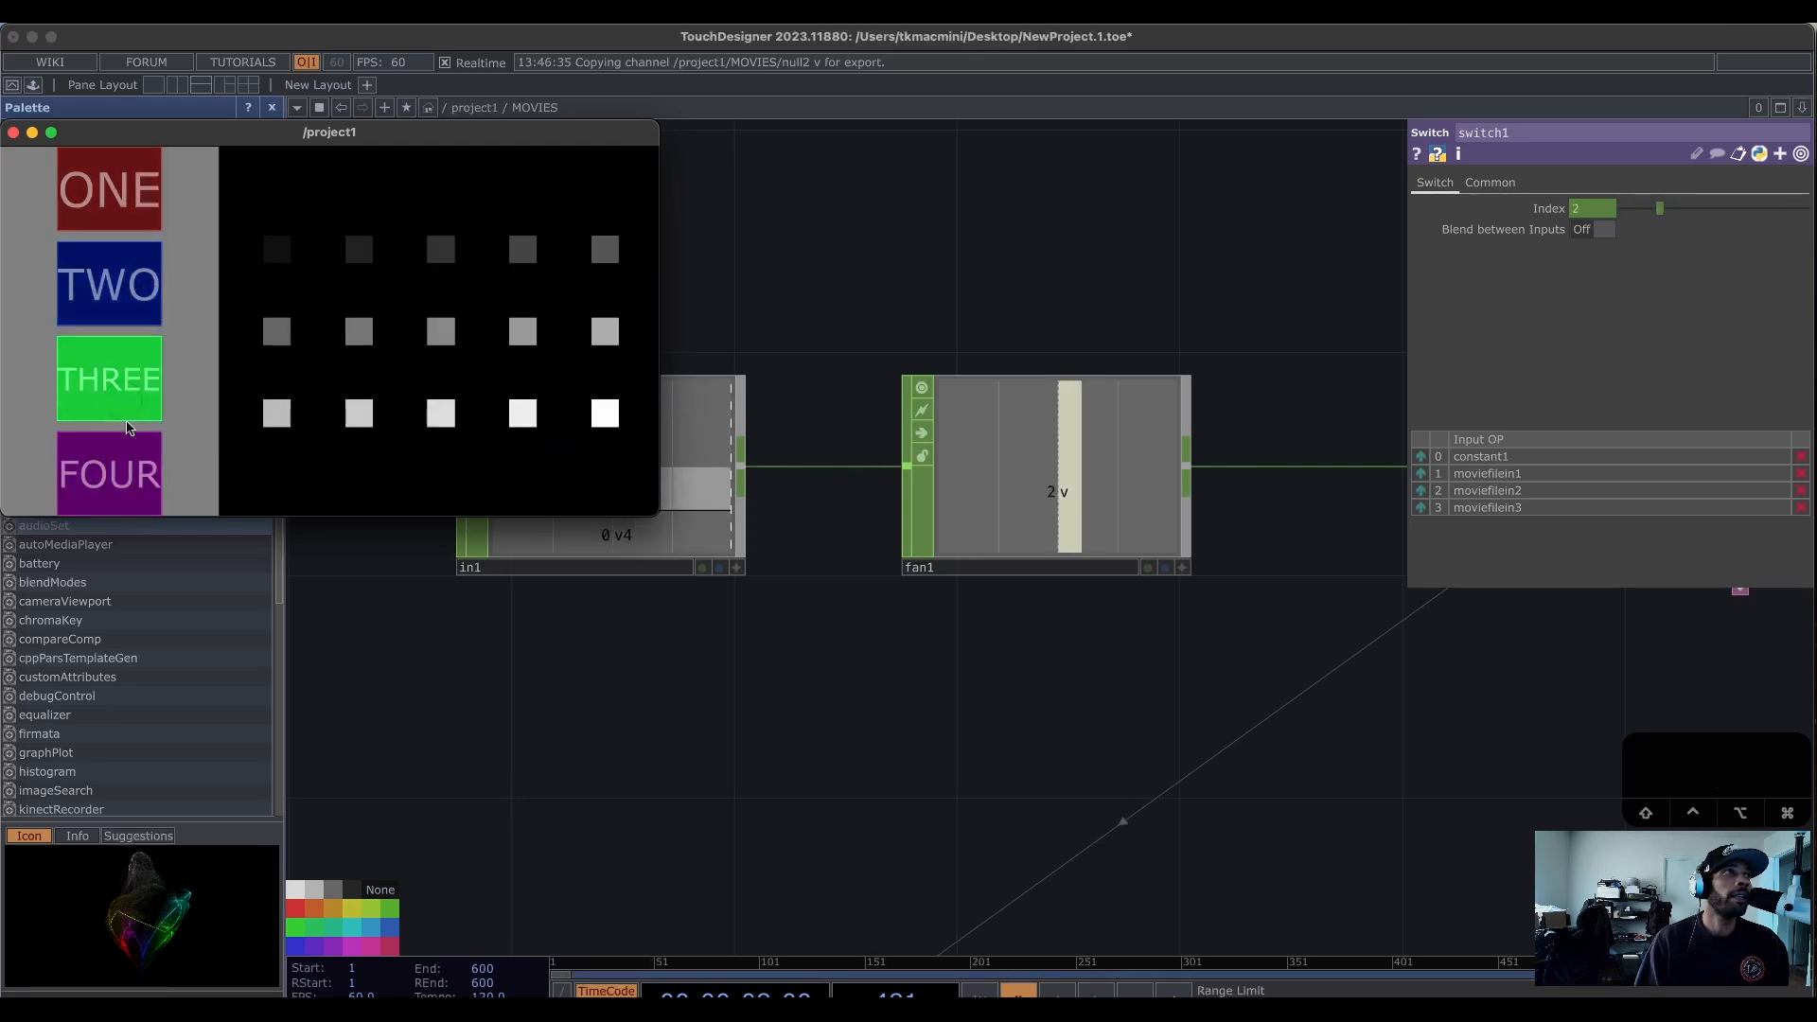
pyautogui.click(118, 473)
# Enlarge the project1 viewer window and run through buttons ONE to FOUR several times, ending on FOUR, to check the image at larger size.
pyautogui.moveTo(656, 507); pyautogui.dragTo(1362, 911)
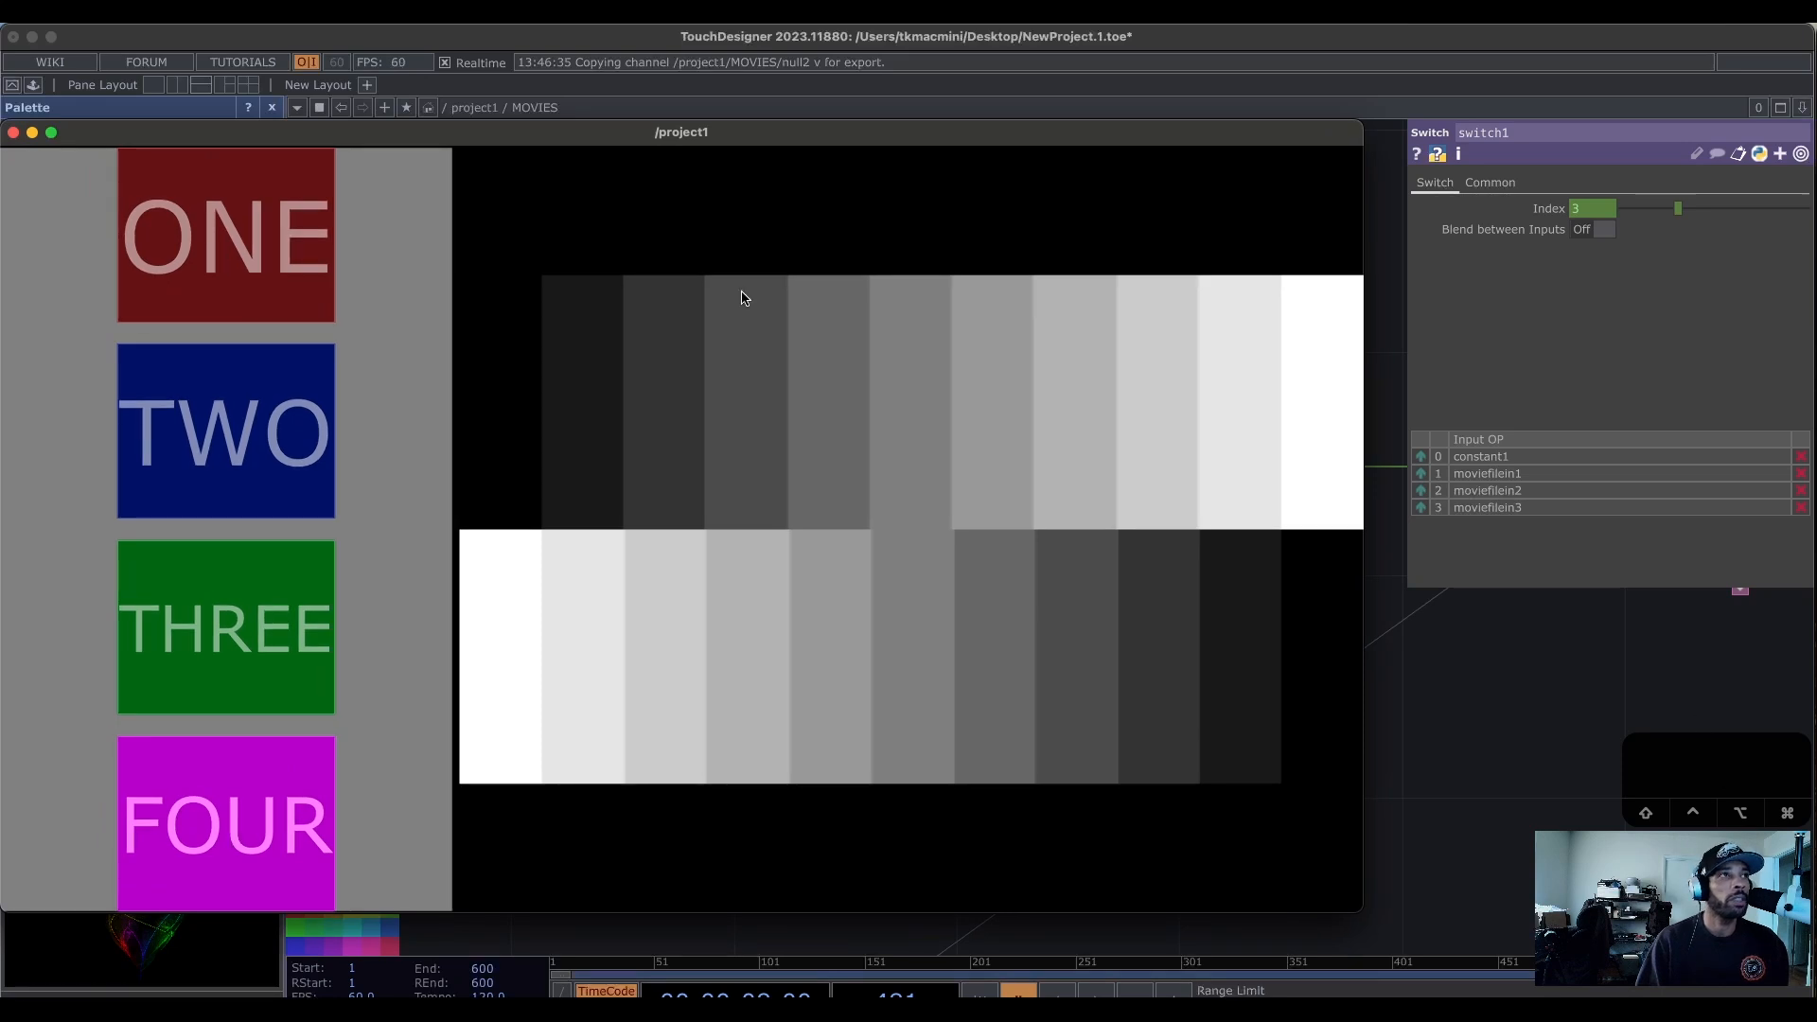
pyautogui.click(243, 248)
pyautogui.click(241, 416)
pyautogui.click(253, 594)
pyautogui.click(252, 757)
pyautogui.click(242, 625)
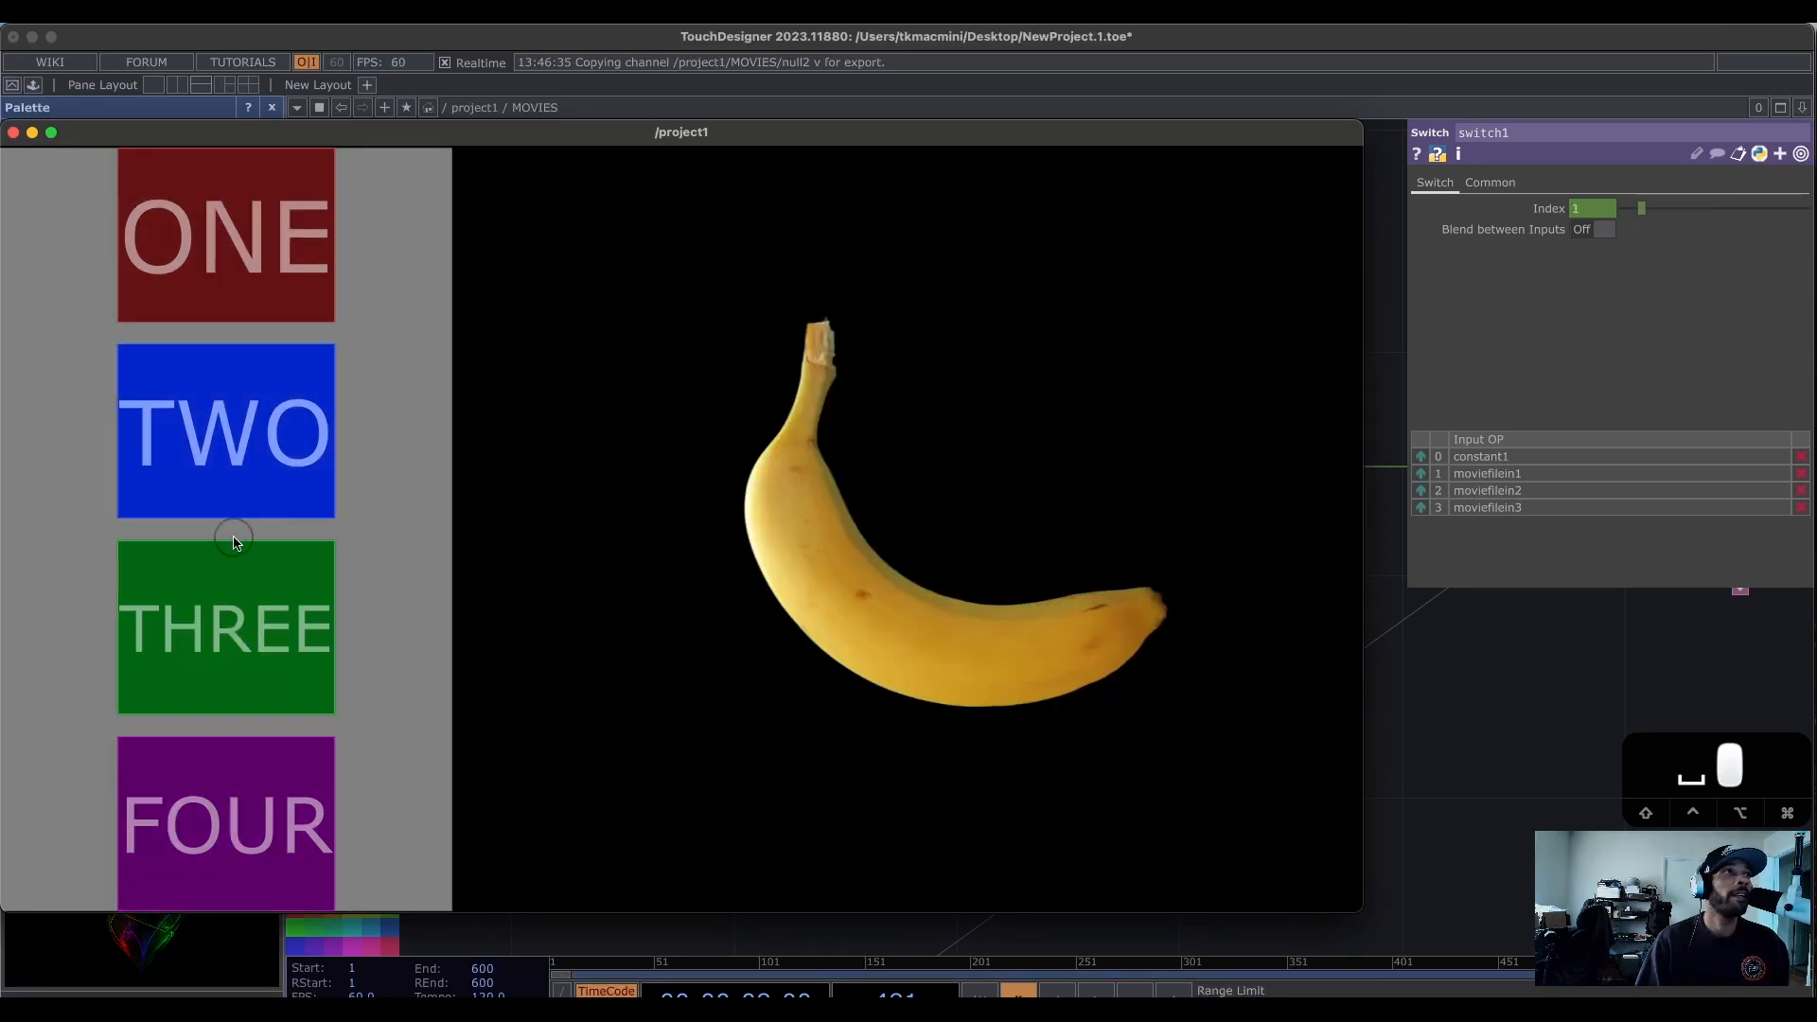
pyautogui.click(250, 636)
pyautogui.click(227, 813)
pyautogui.click(235, 662)
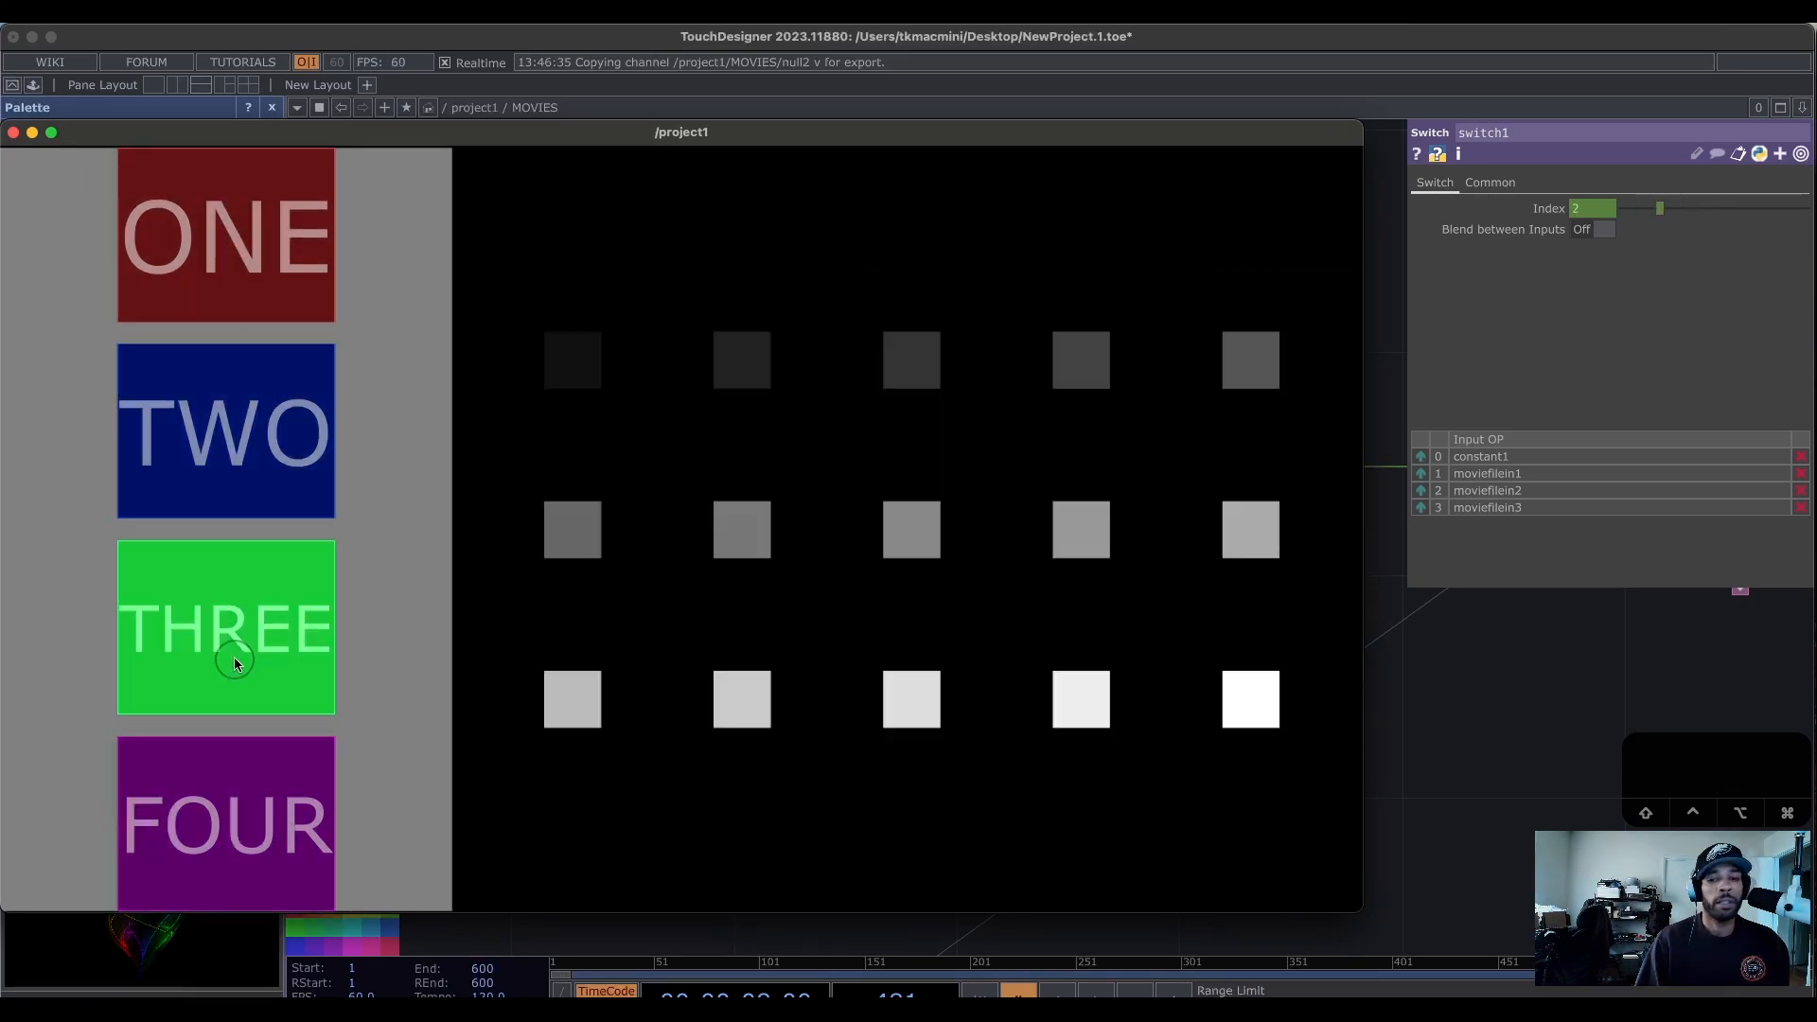
pyautogui.click(231, 431)
pyautogui.click(210, 237)
pyautogui.click(225, 426)
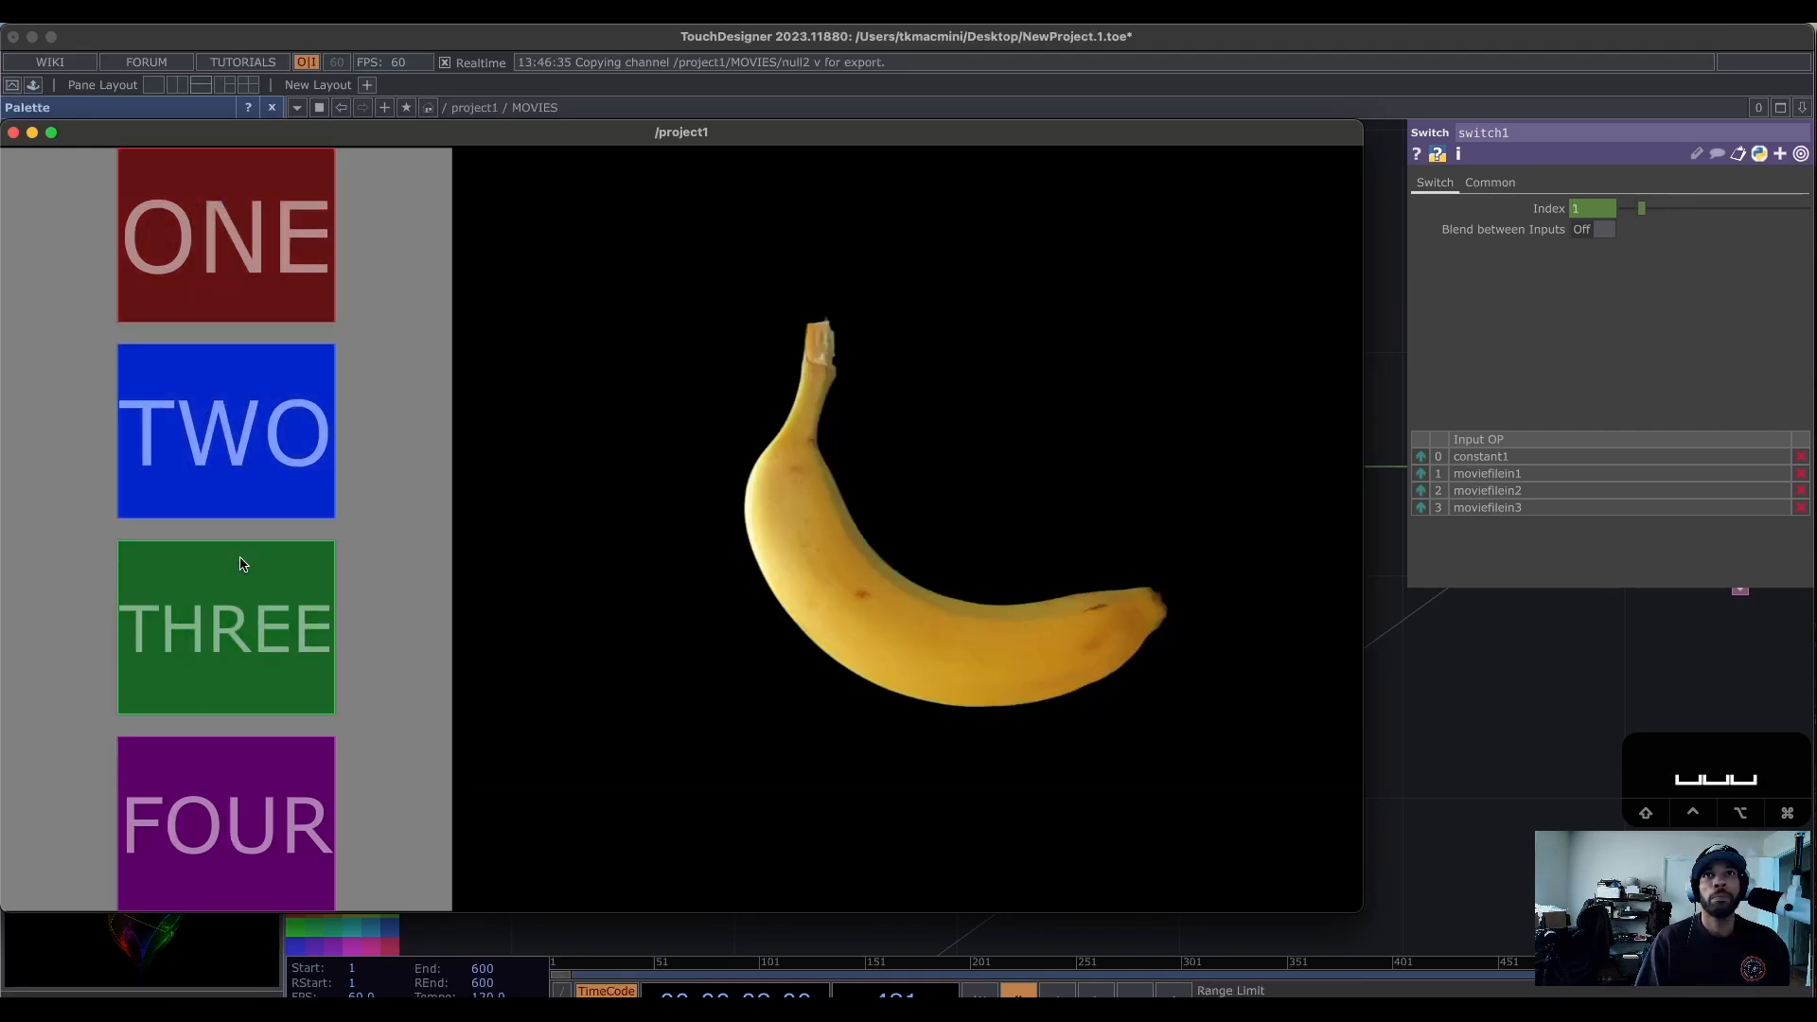
pyautogui.click(271, 701)
pyautogui.click(266, 800)
pyautogui.press('space')
pyautogui.press('space')
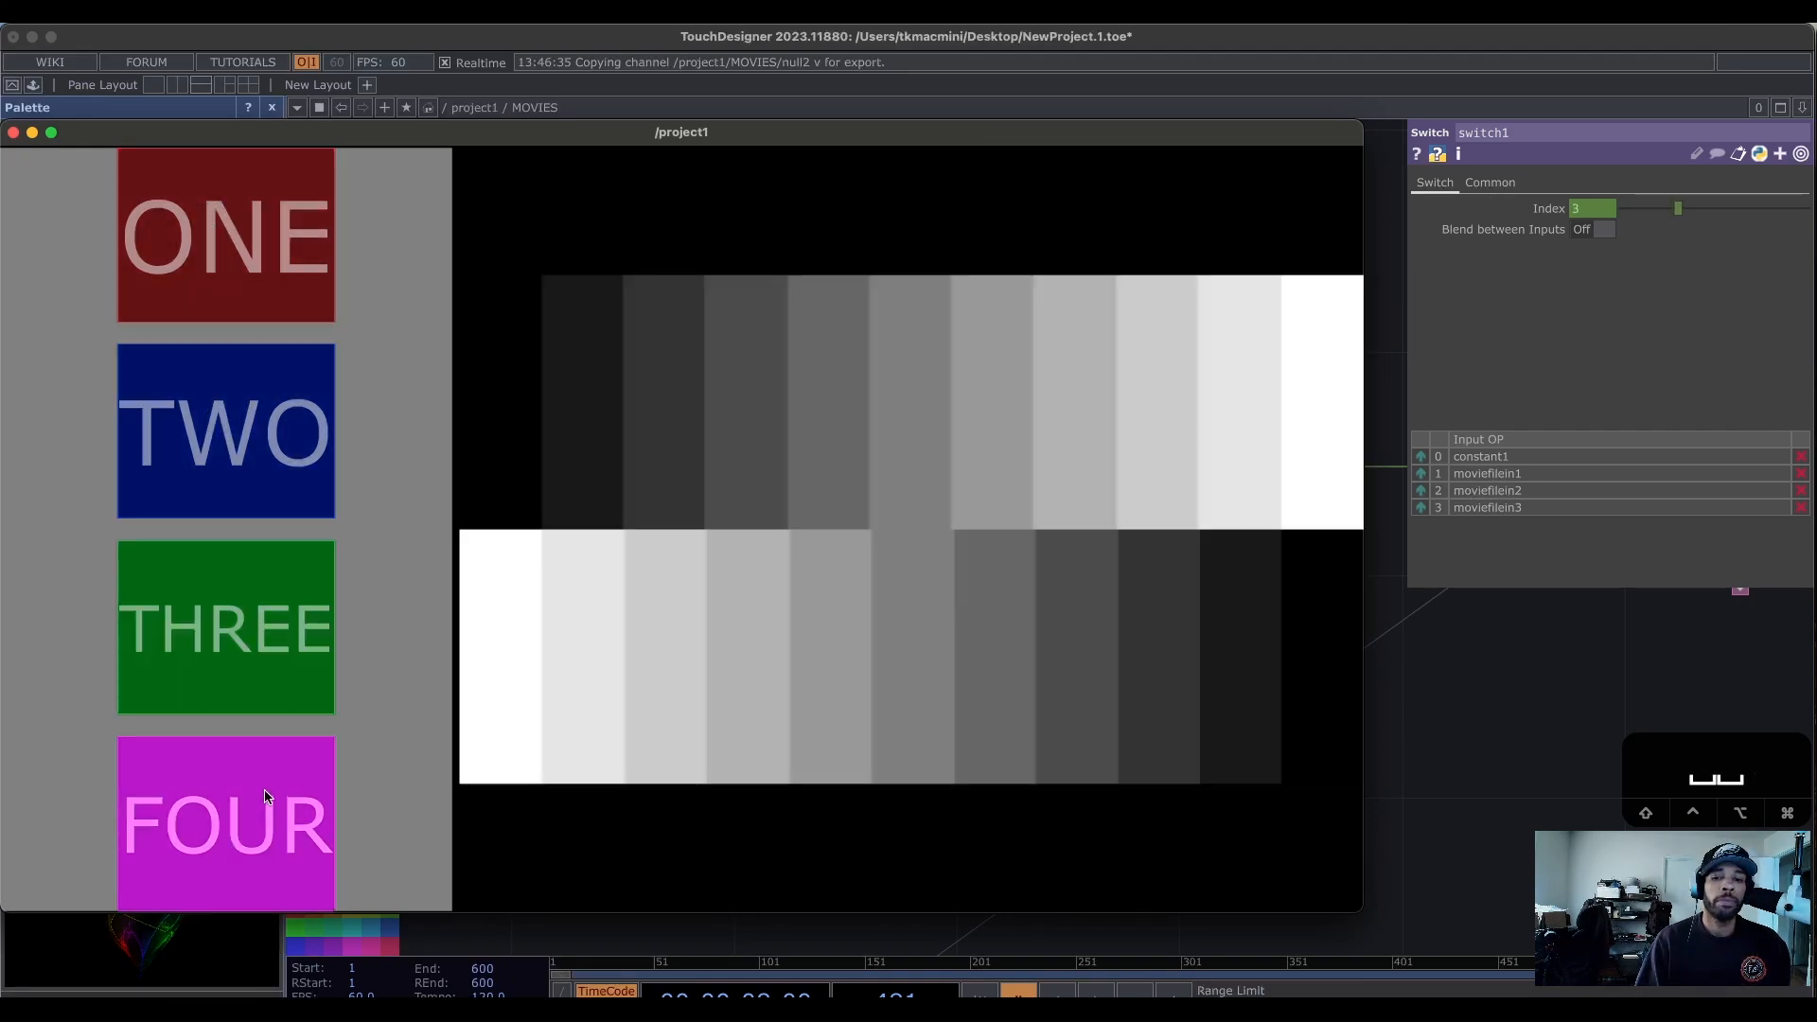